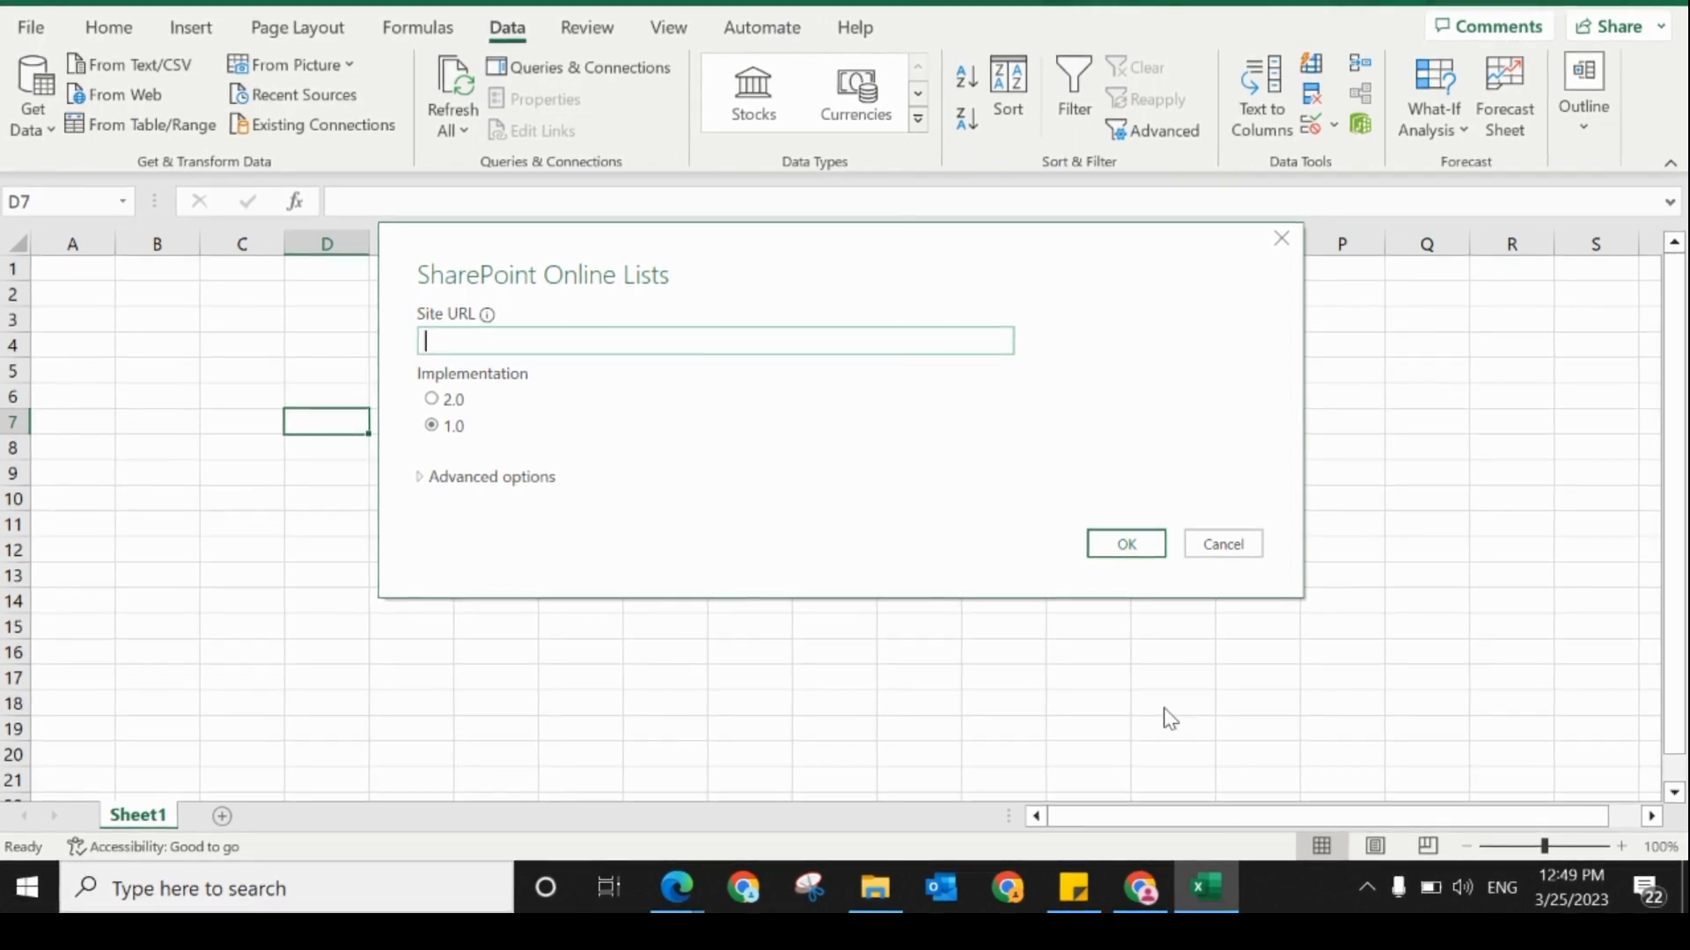
pyautogui.click(1142, 889)
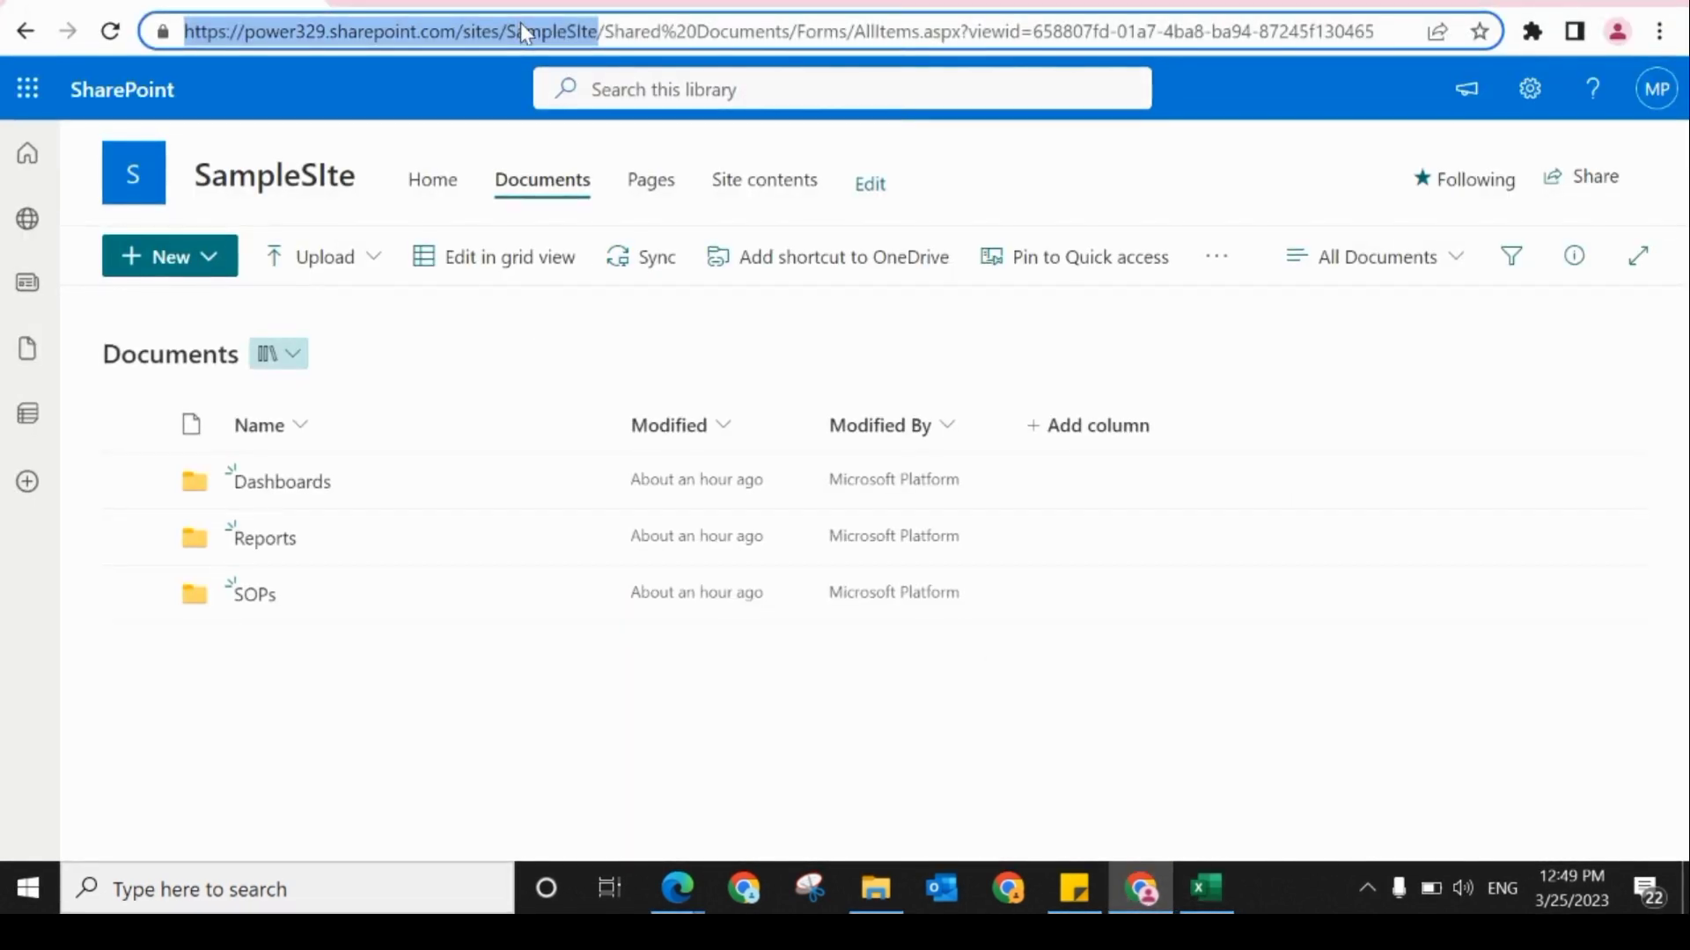
pyautogui.click(1207, 889)
pyautogui.click(719, 352)
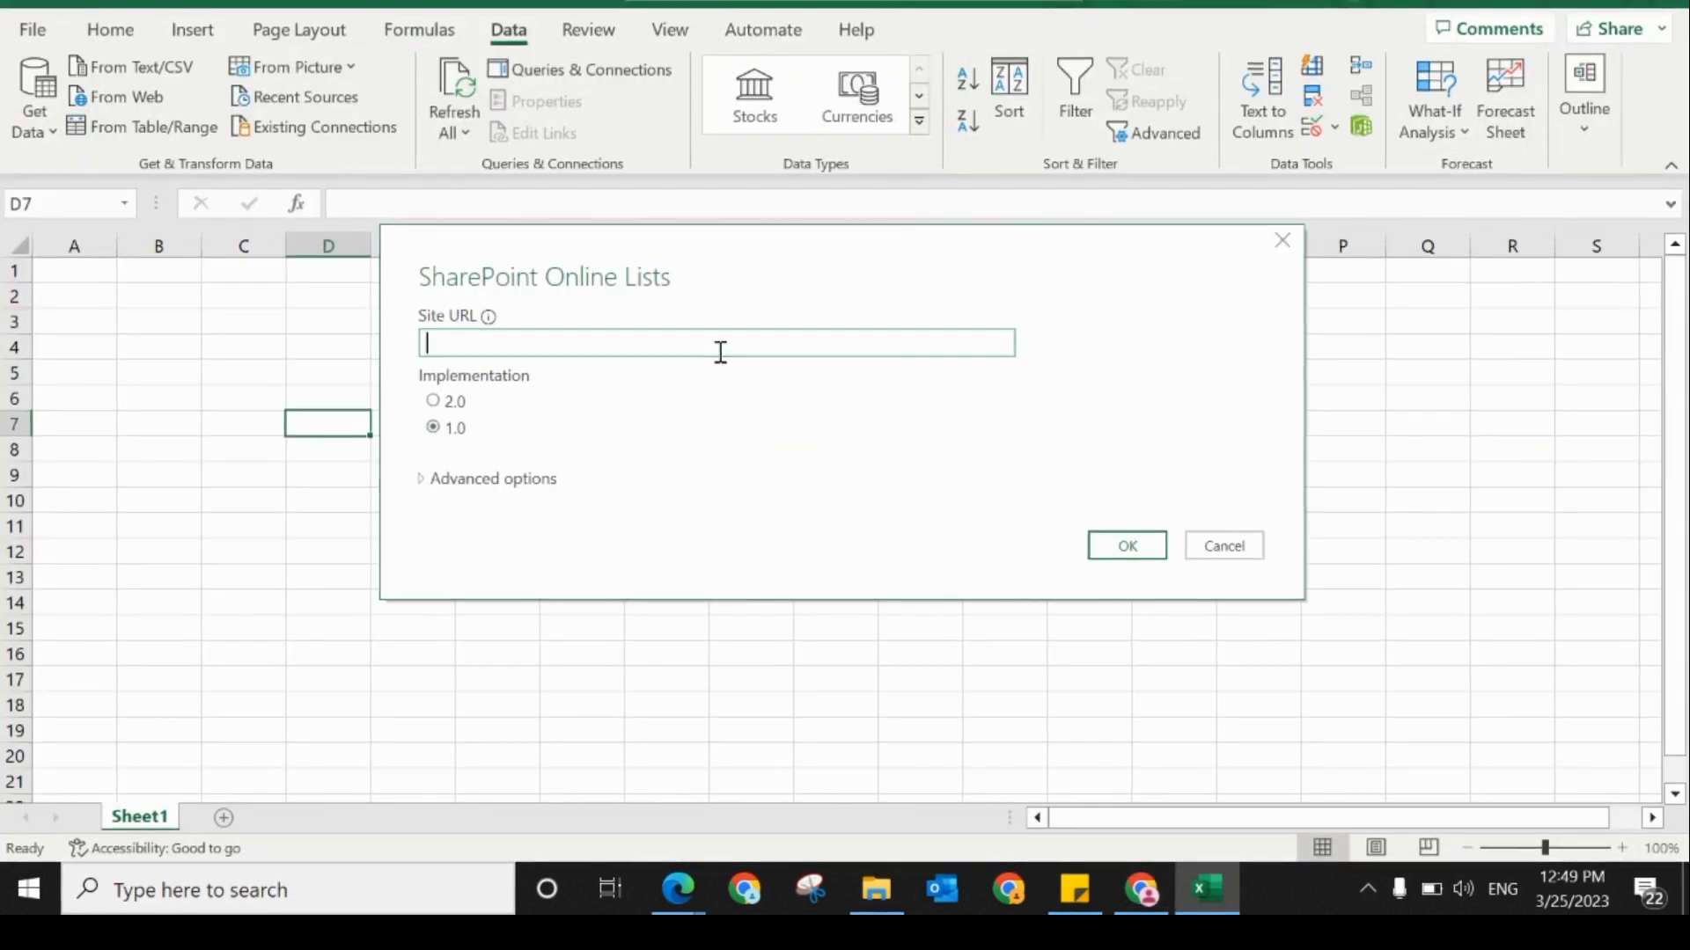
pyautogui.write('https://power329.sharepoint.com/sites/SampleSIte')
pyautogui.click(1115, 540)
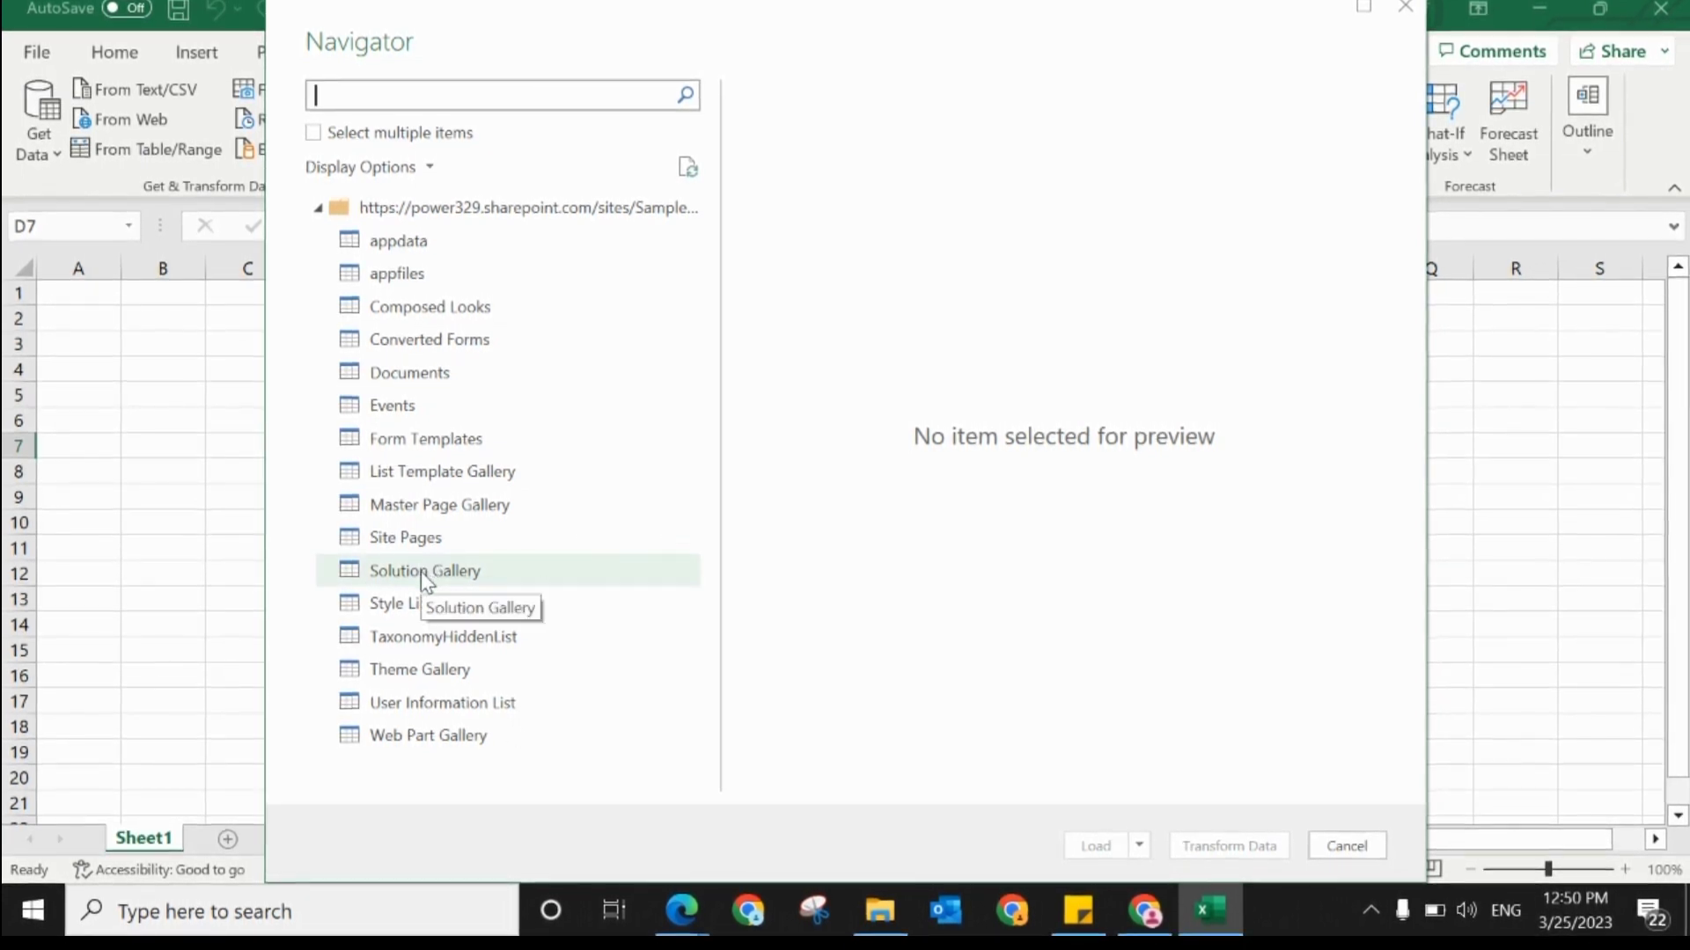
# Step: Load the Documents list from the SharePoint site into the workbook and close the queries pane
pyautogui.click(433, 373)
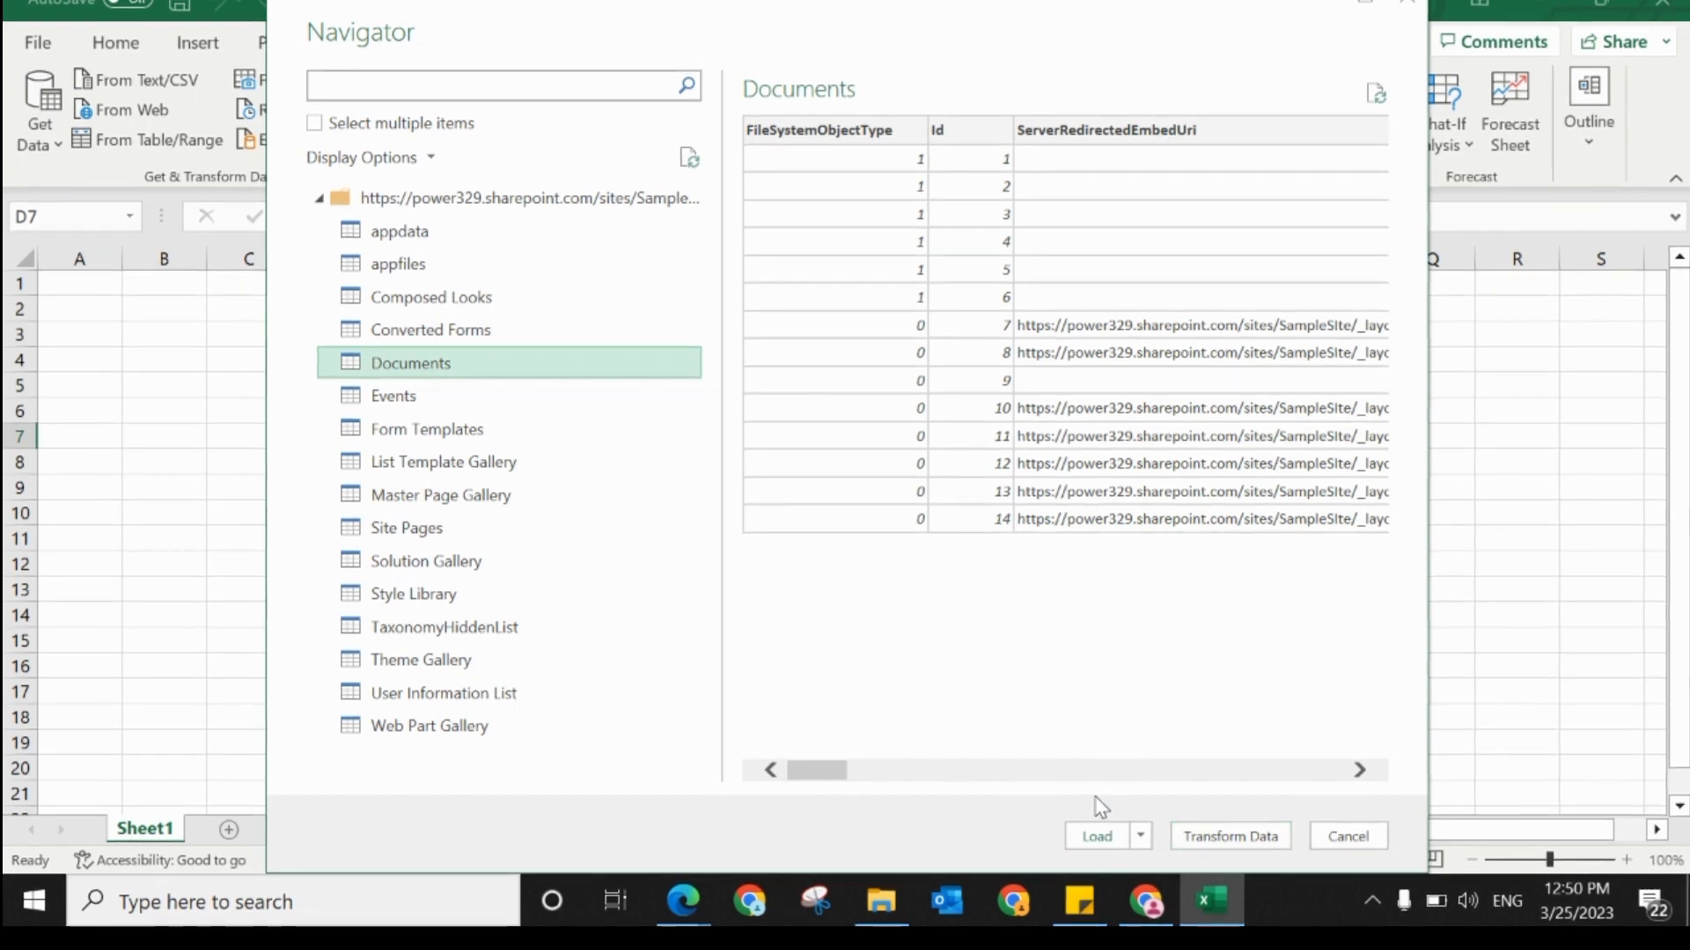
pyautogui.click(1096, 838)
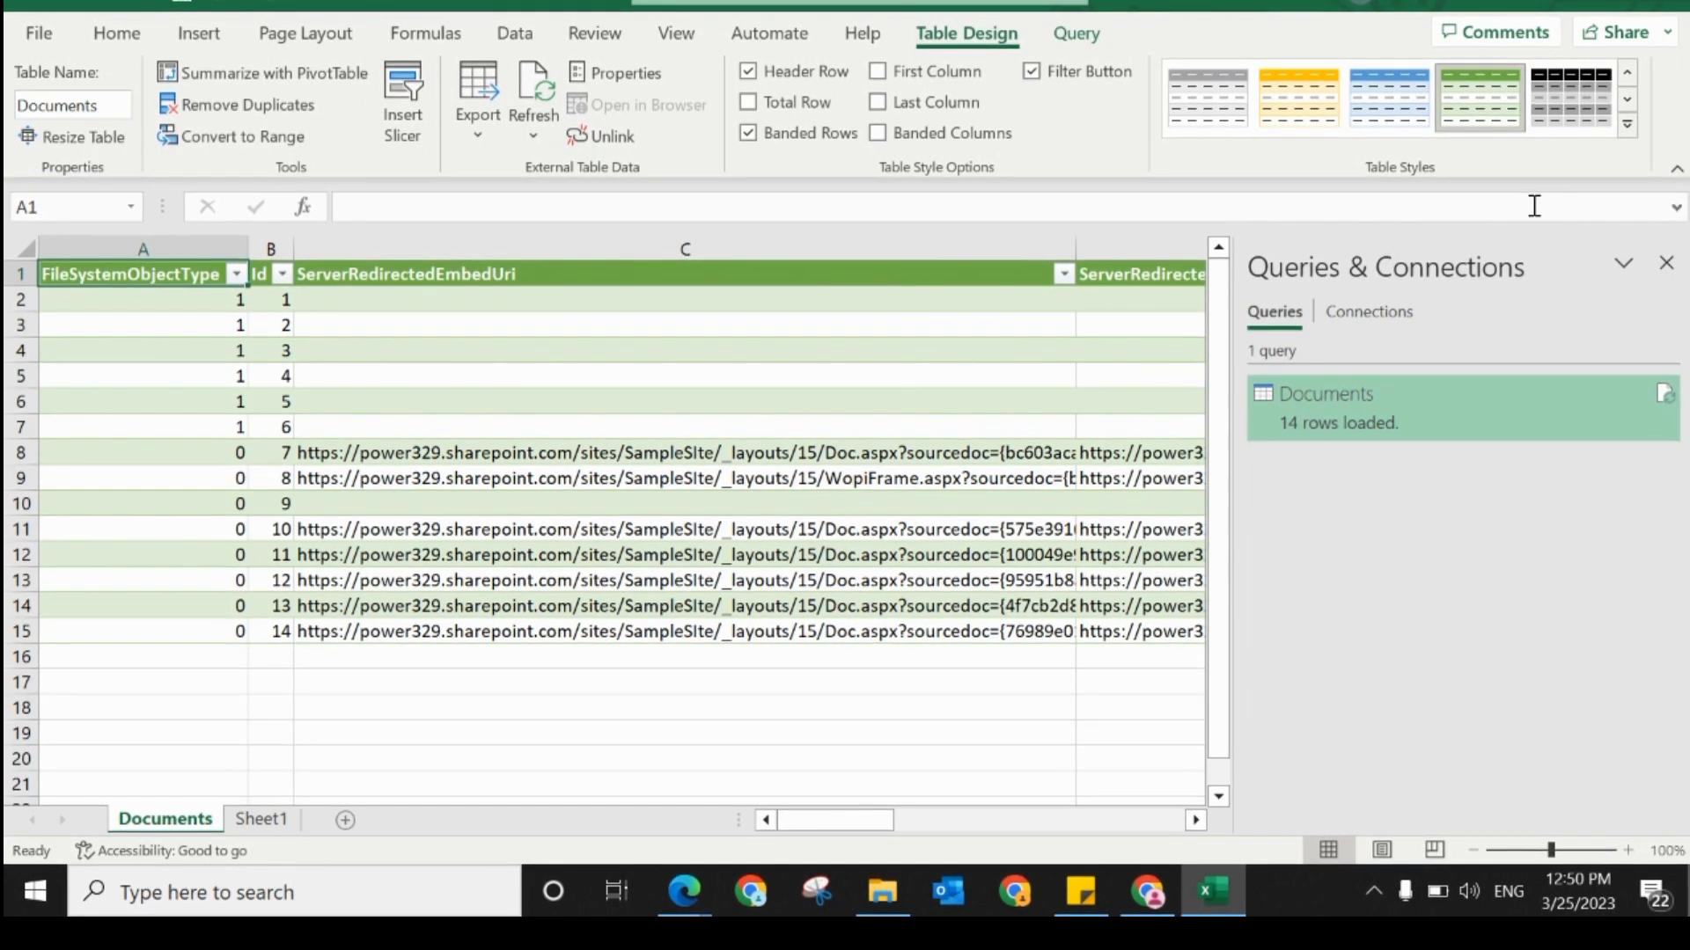
pyautogui.click(1666, 263)
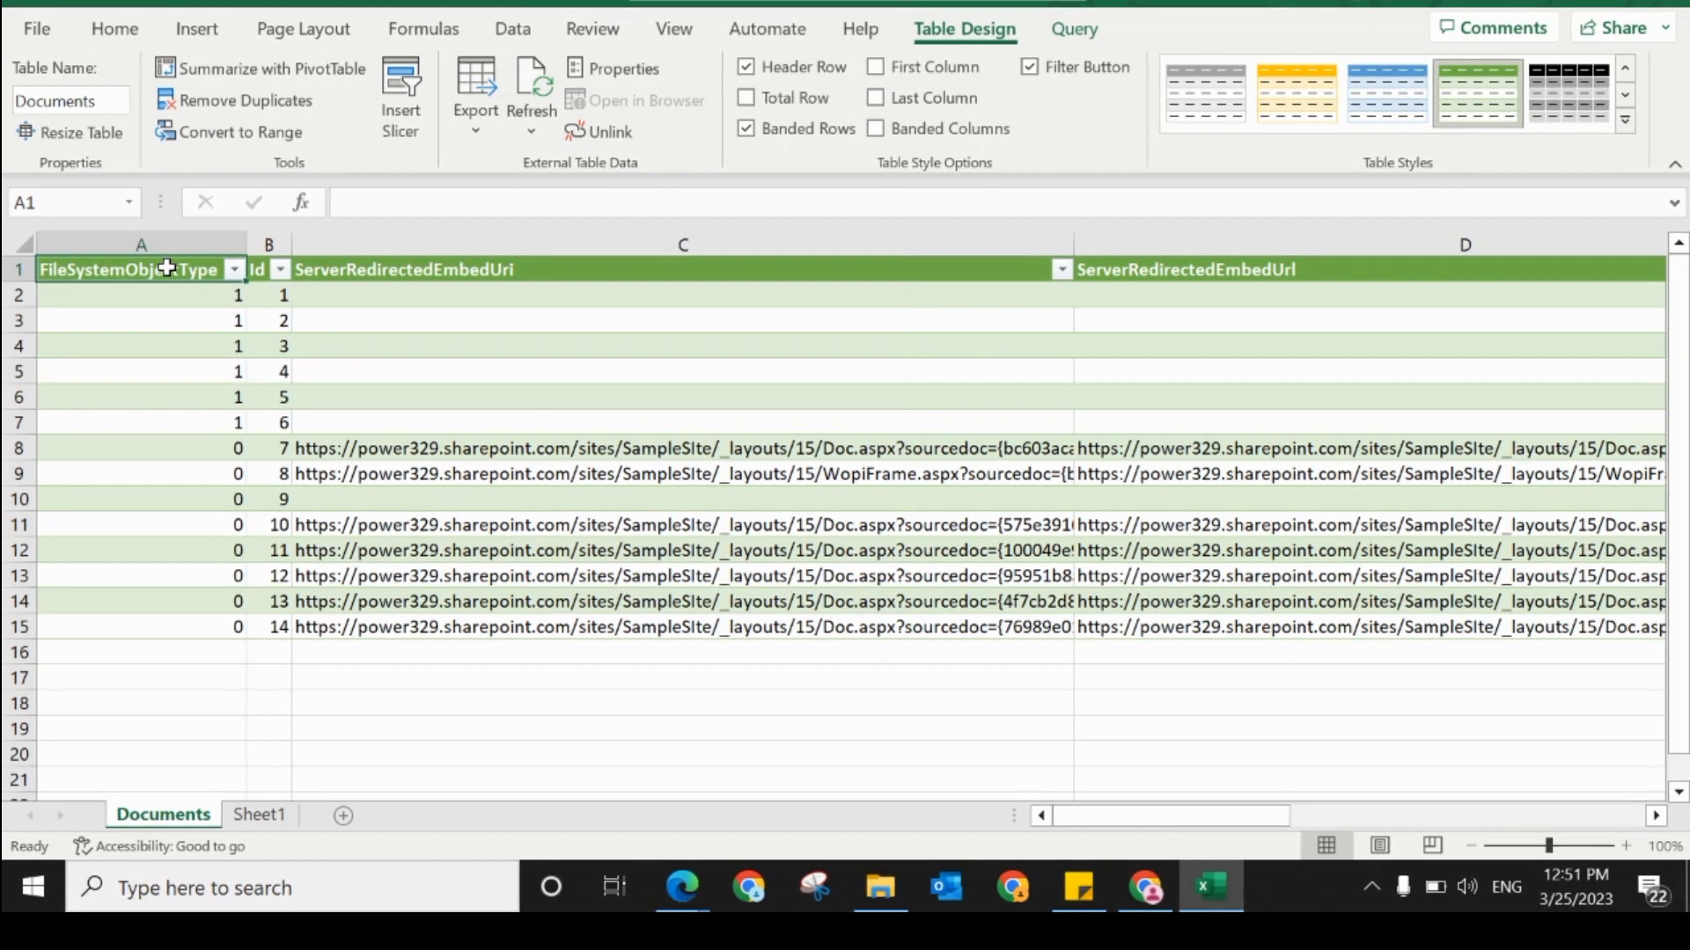
# Step: Examine the imported Documents table's columns and the ServerRedirectedEmbedUri links for file and folder names
pyautogui.press('Right')
pyautogui.press('Right')
pyautogui.press('Right')
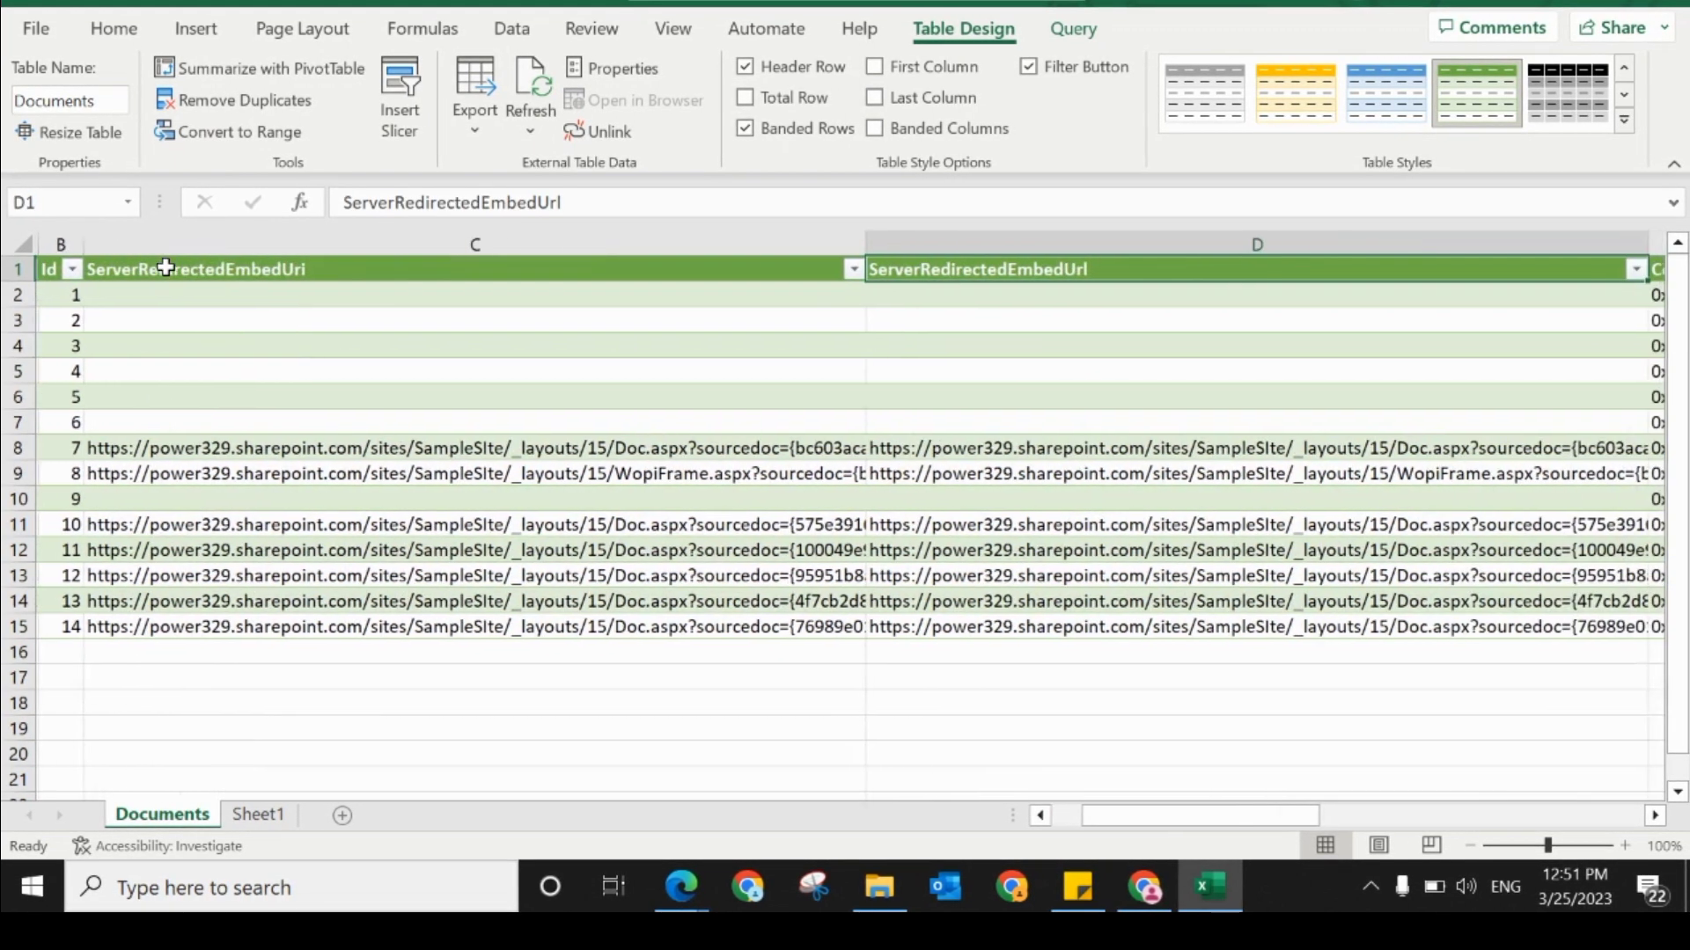
pyautogui.press('Right')
pyautogui.press('Right')
pyautogui.press('Right')
pyautogui.press('Right')
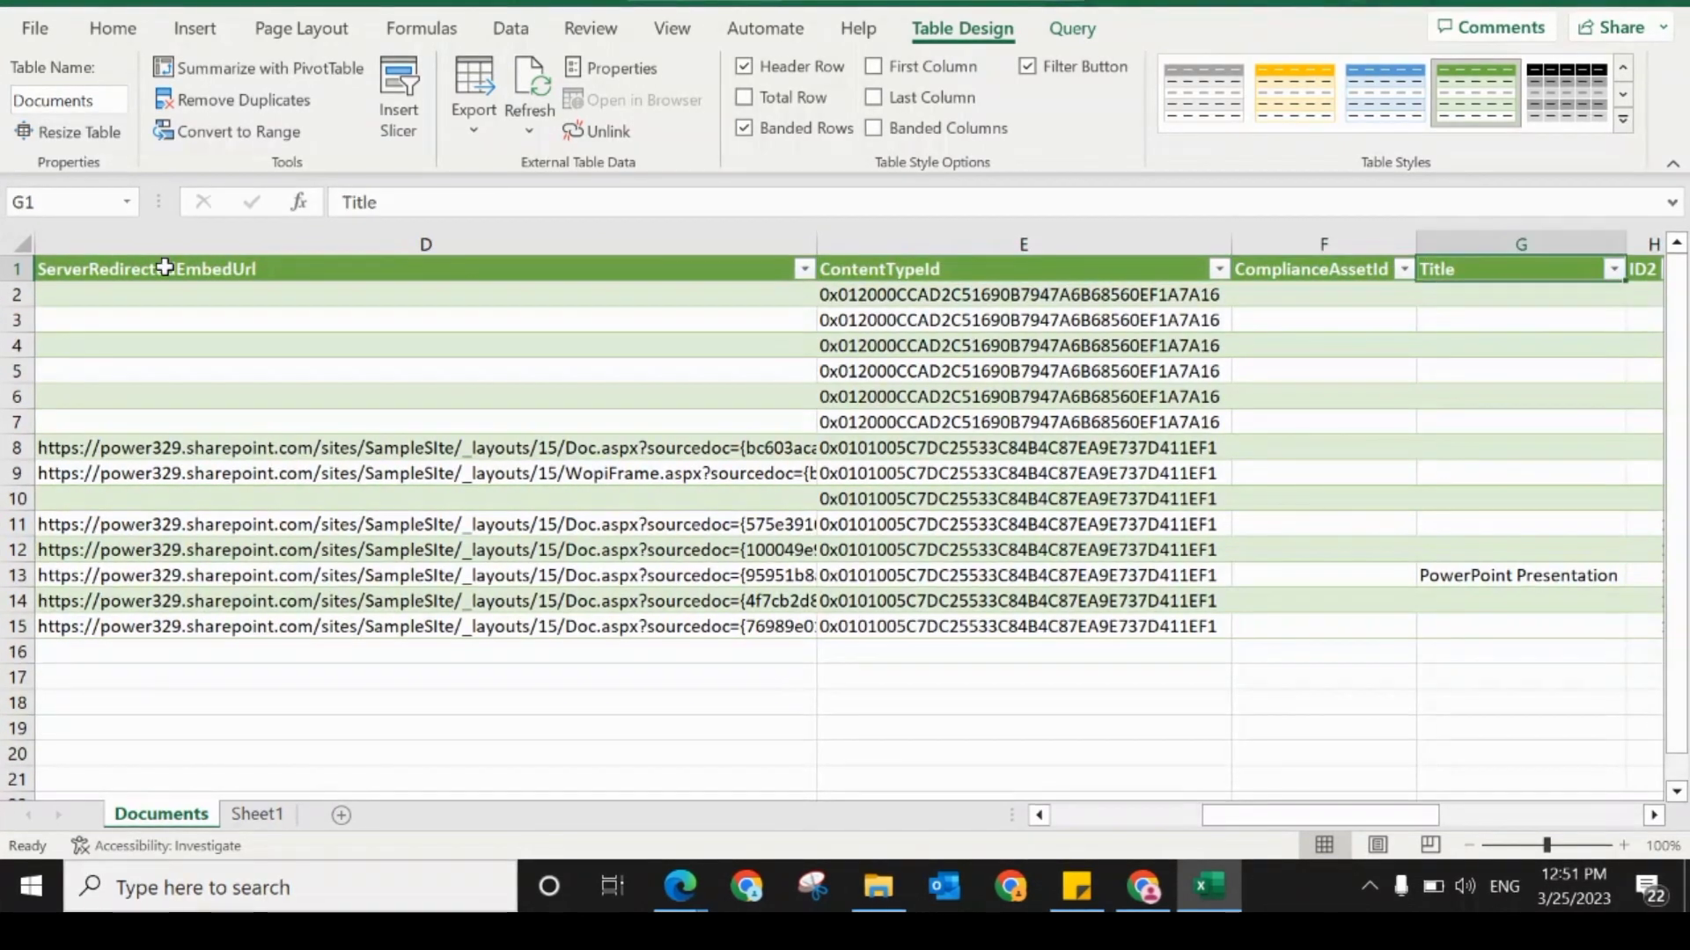
pyautogui.press('Left')
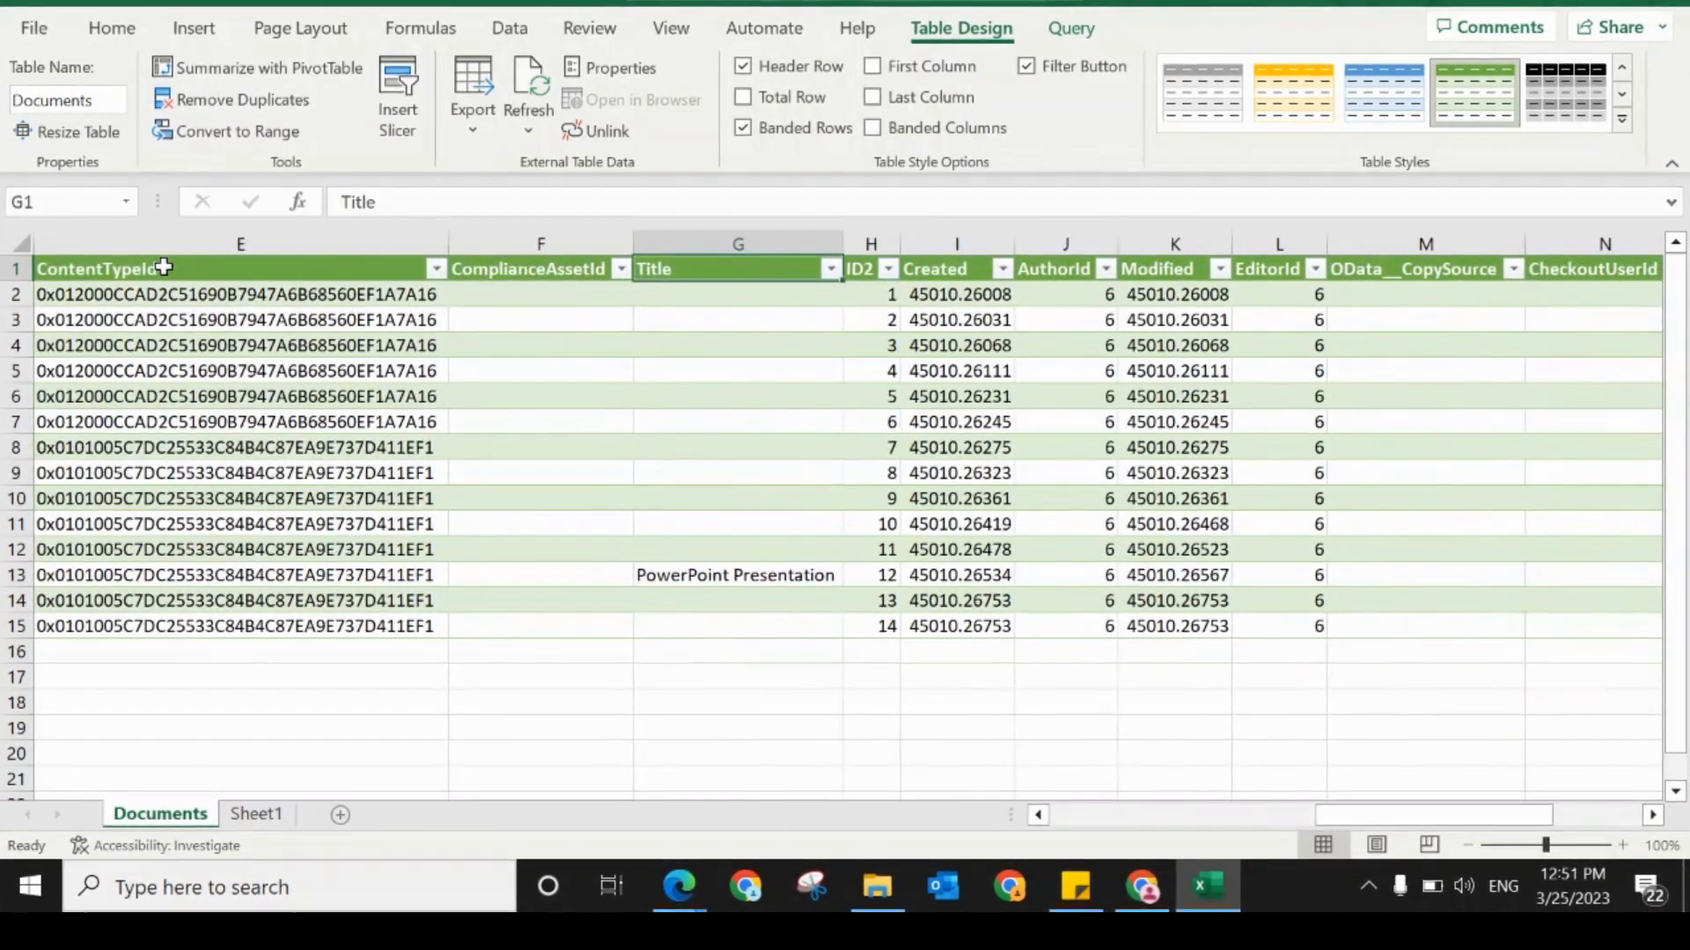
pyautogui.press('Right')
pyautogui.press('Right')
pyautogui.press('Right')
pyautogui.press('Right')
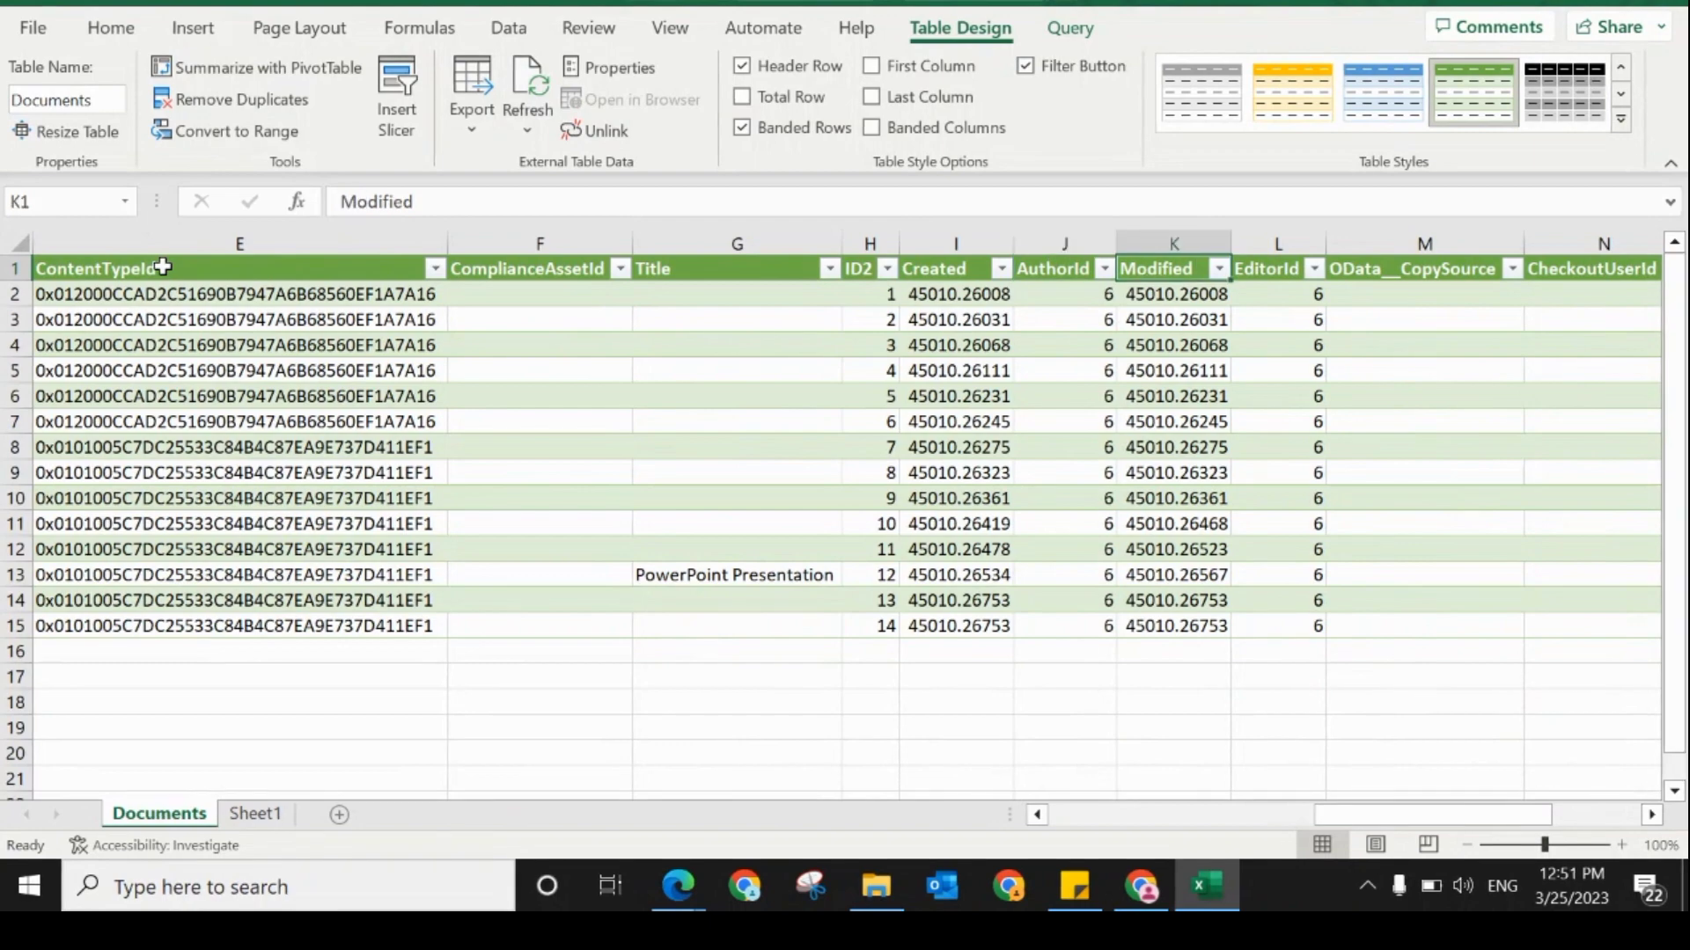
pyautogui.press('Left')
pyautogui.press('Home')
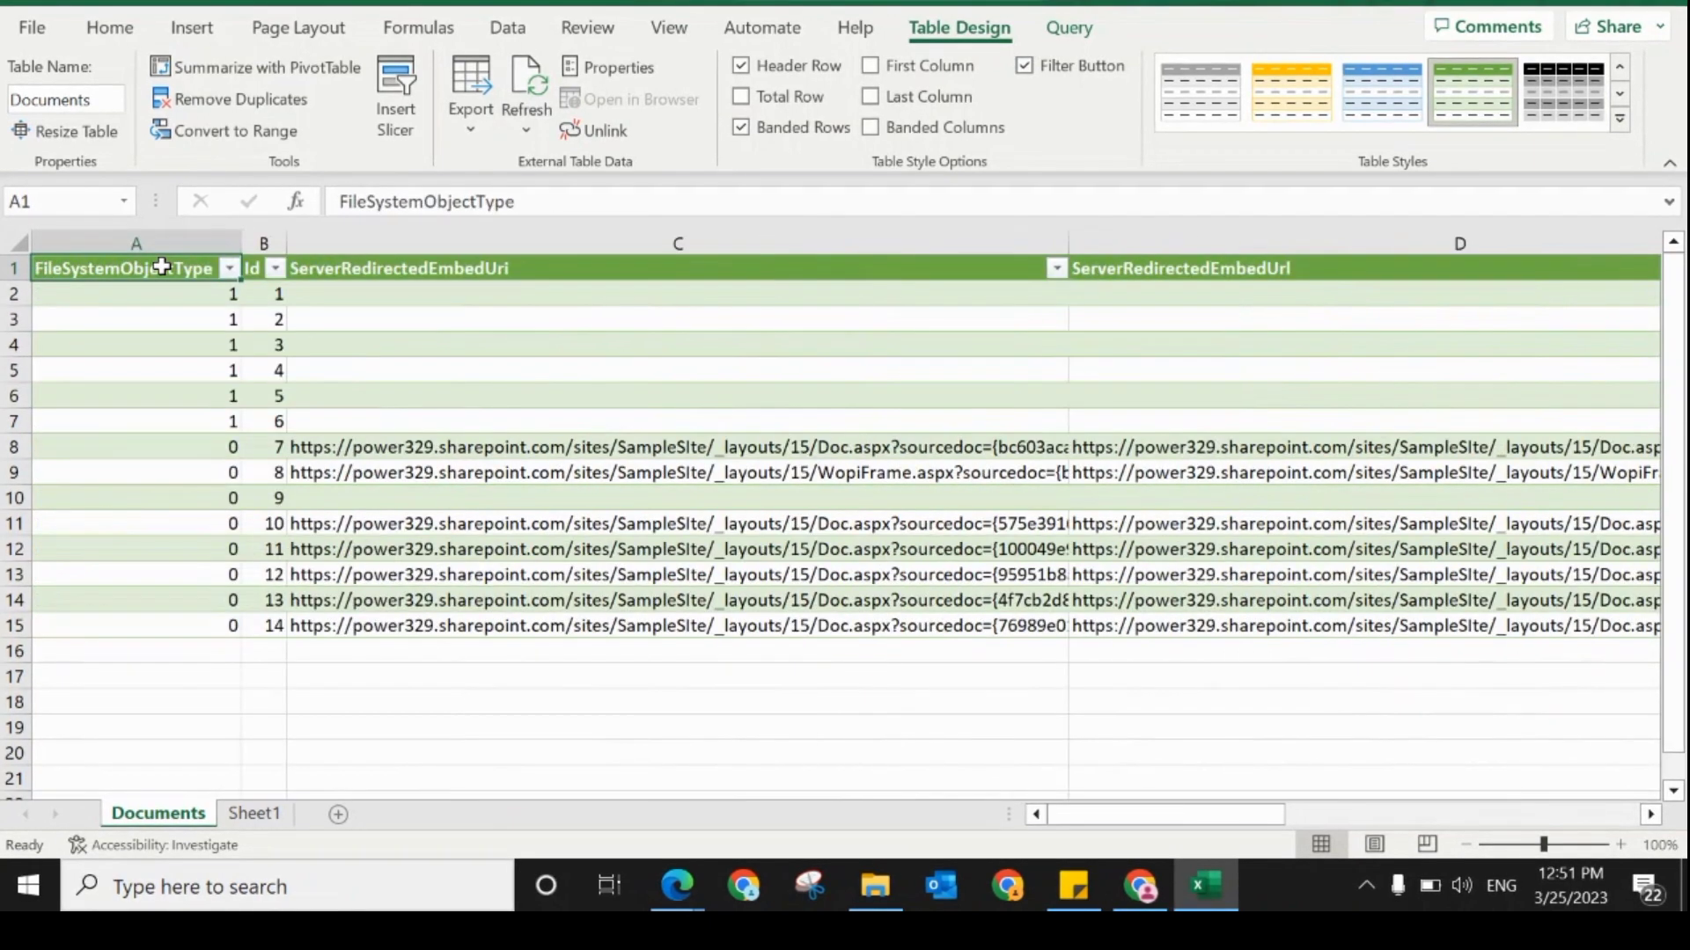
pyautogui.press('Right')
pyautogui.press('Right')
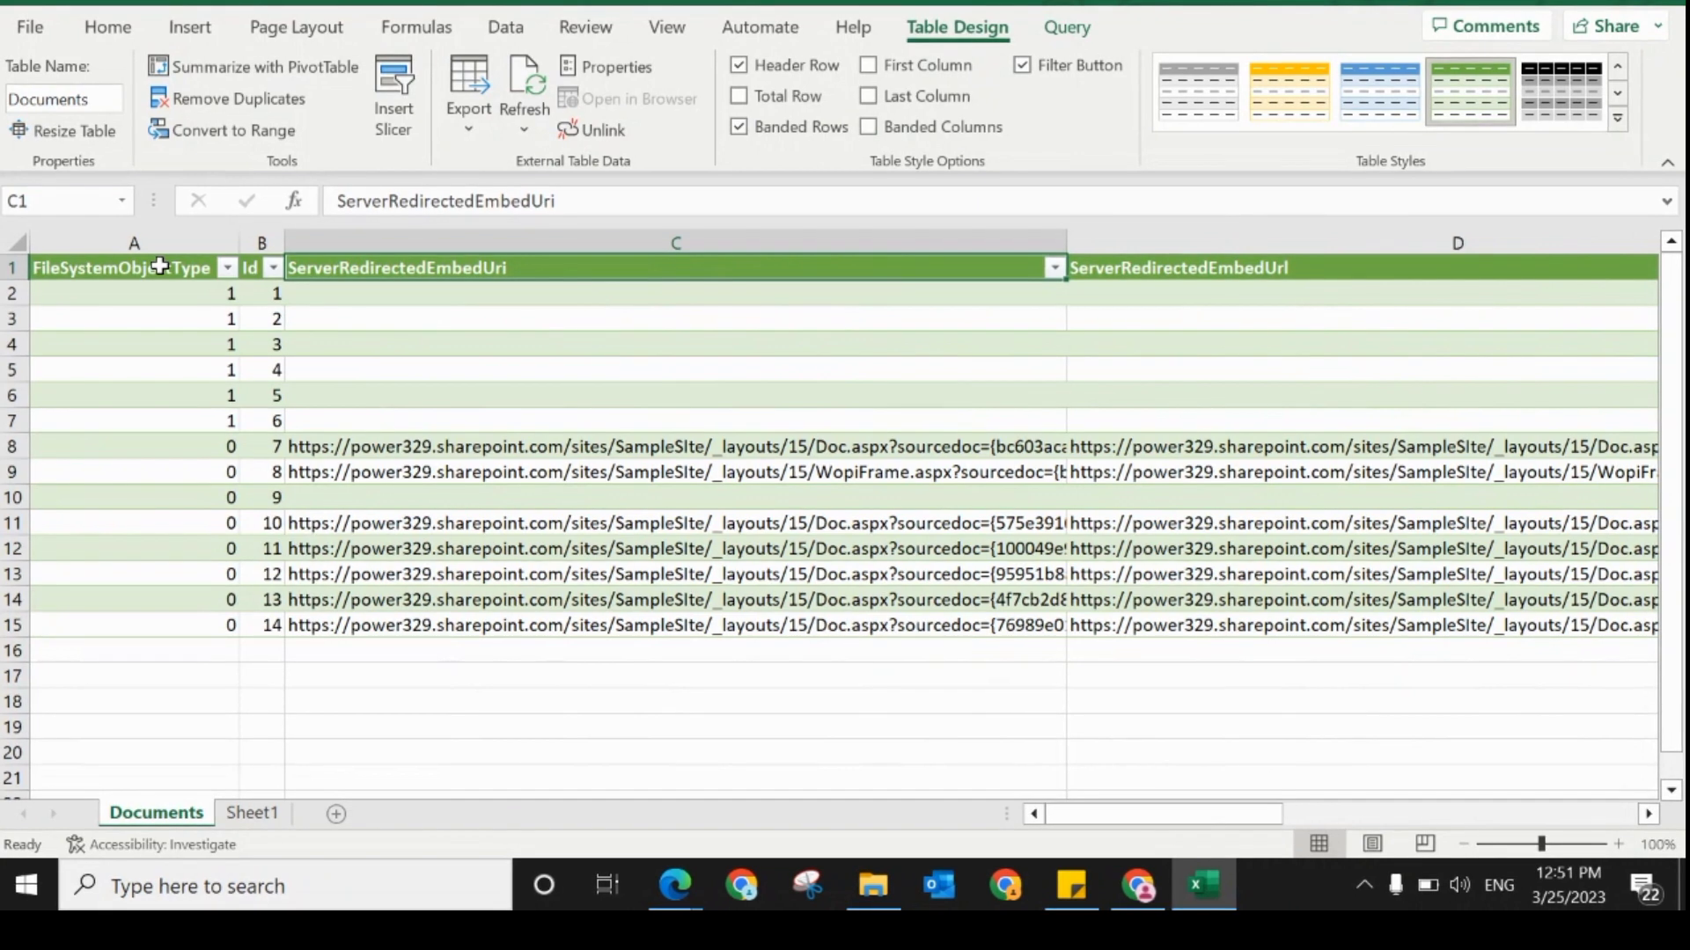
pyautogui.click(338, 447)
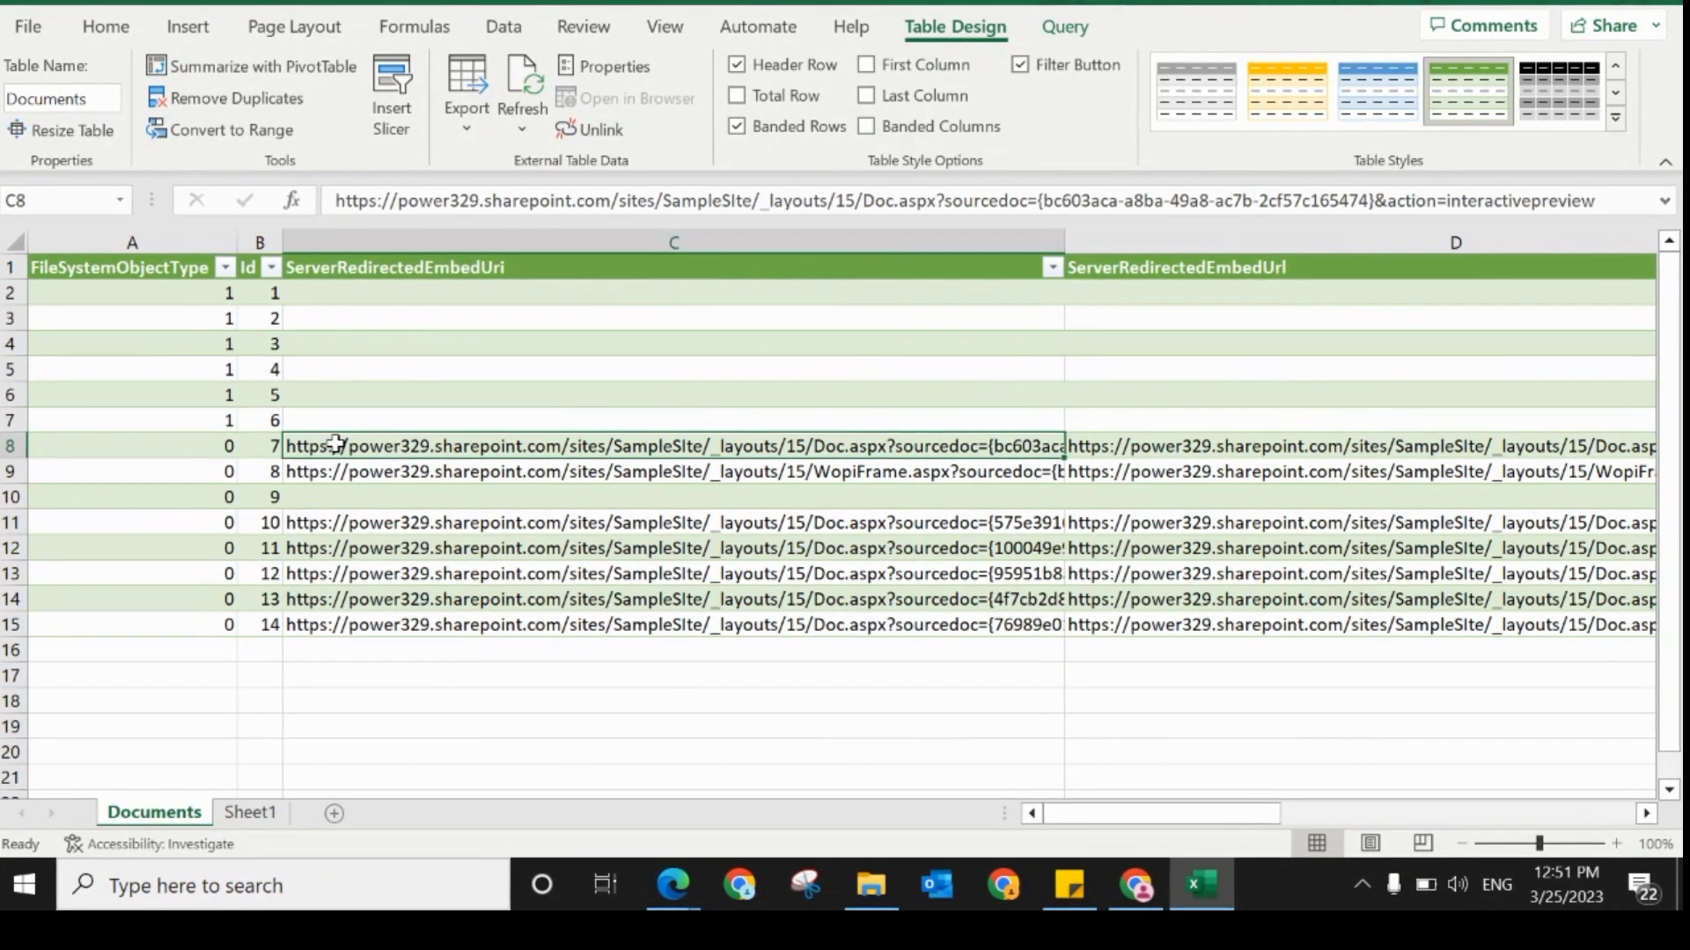
pyautogui.click(312, 420)
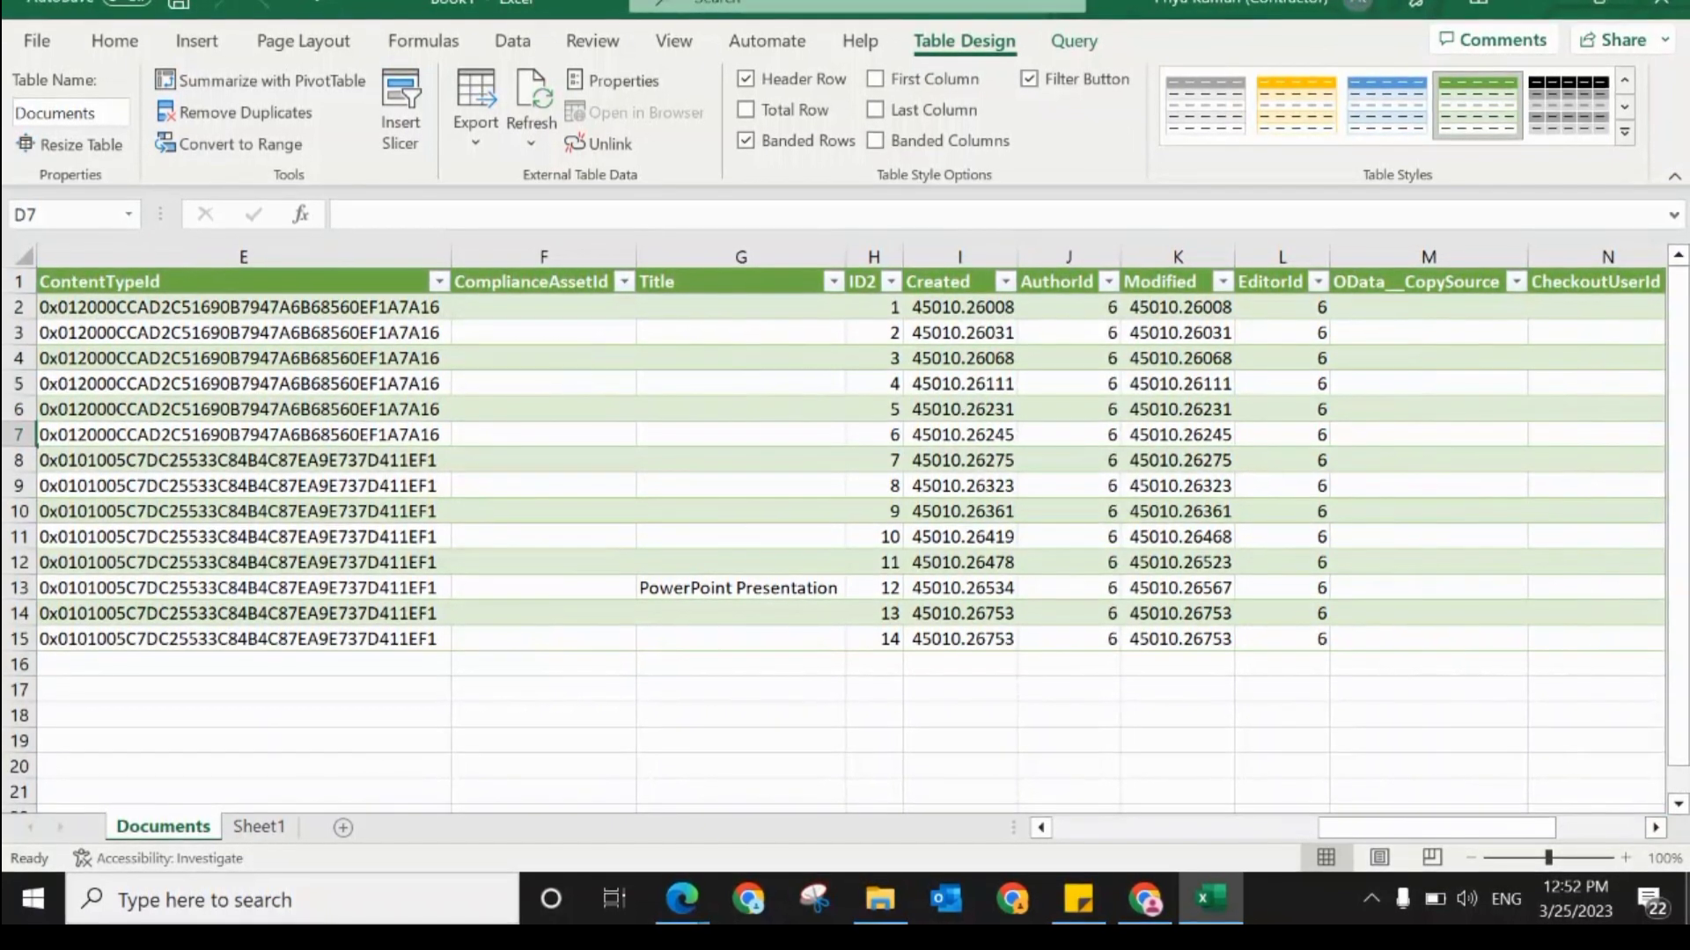
pyautogui.scroll(-1, 845, 528)
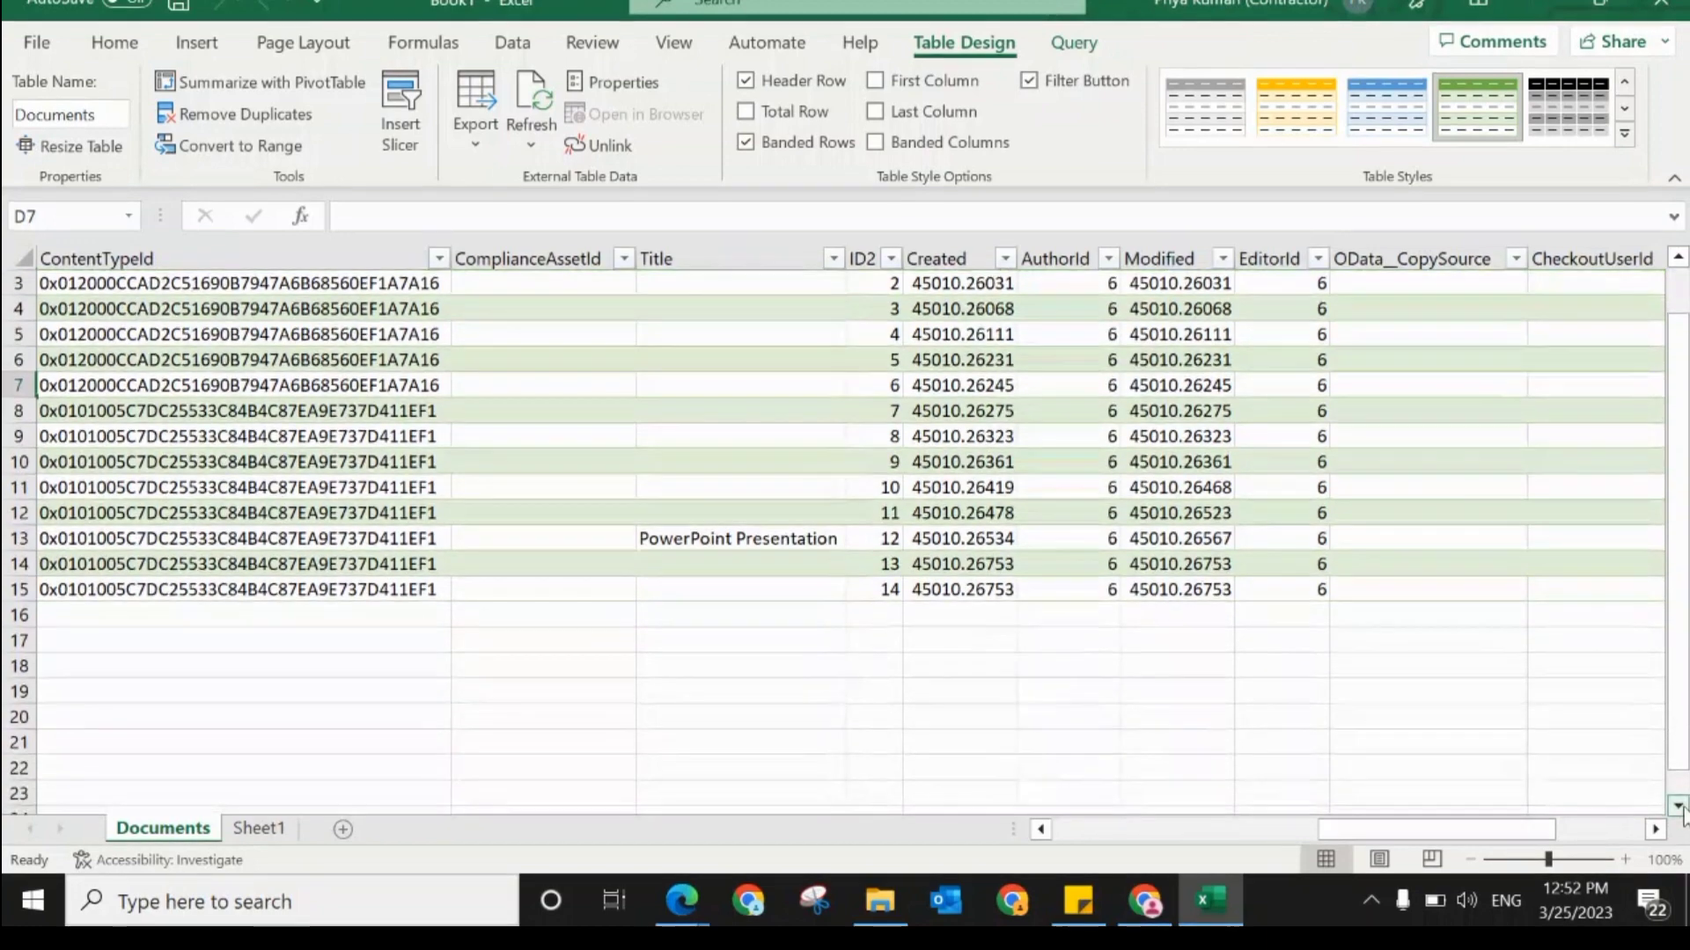
# Step: Switch to the SharePoint Documents library in the browser and add a single-line text column named _Name
pyautogui.click(1146, 902)
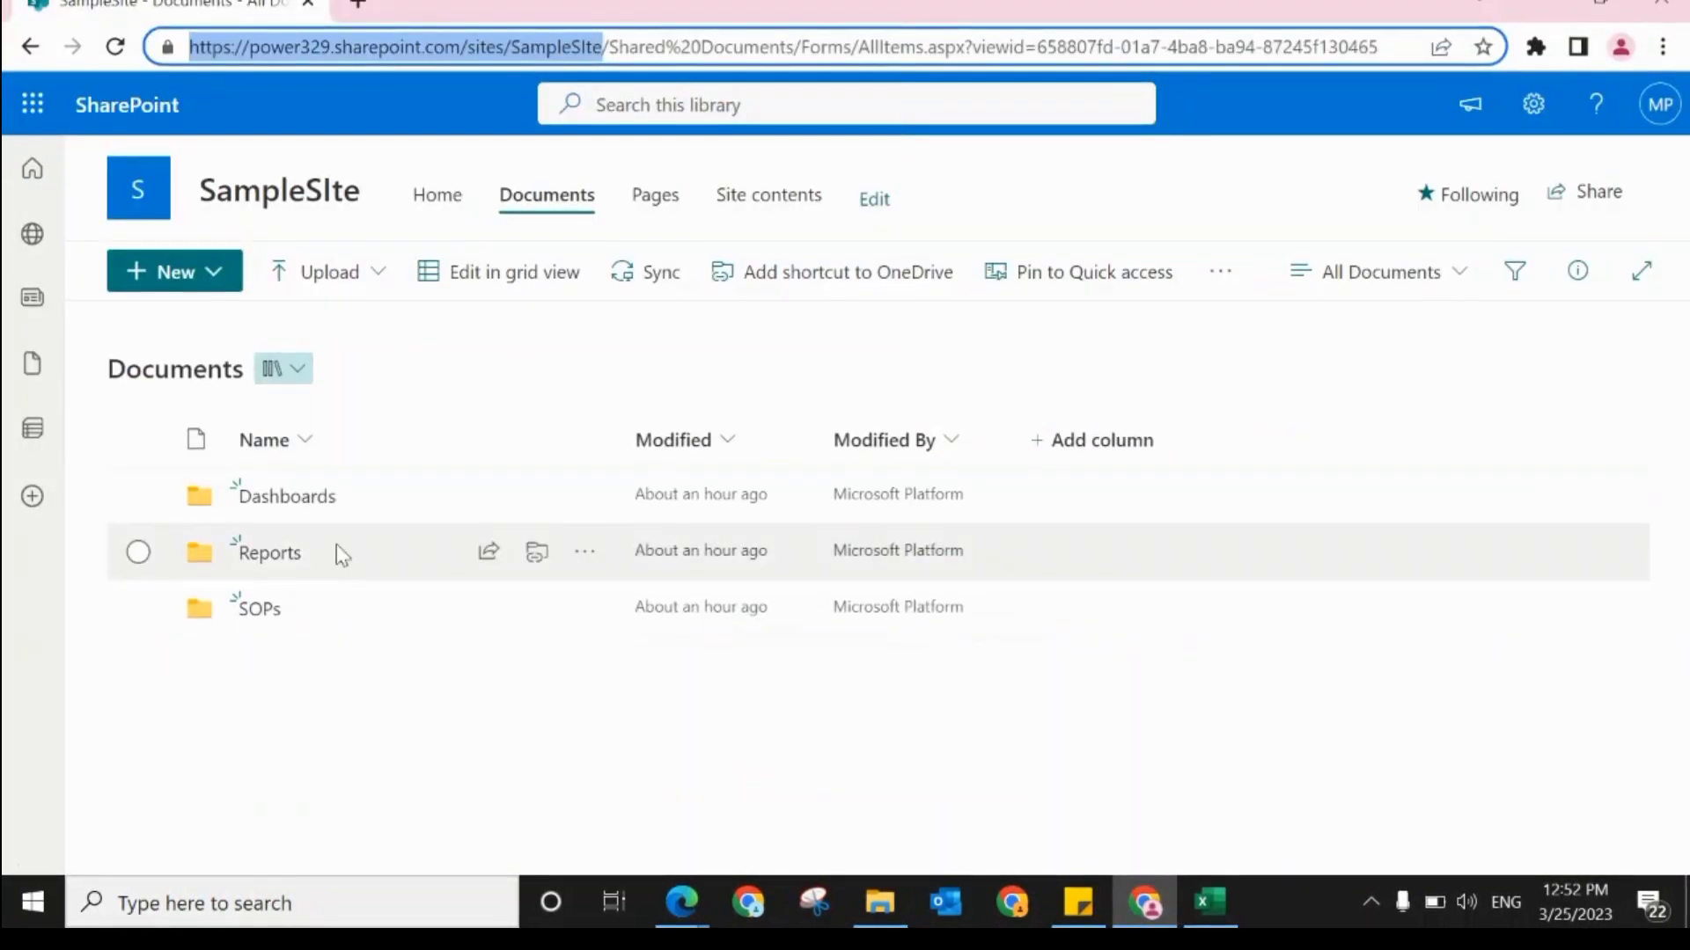
pyautogui.click(1106, 442)
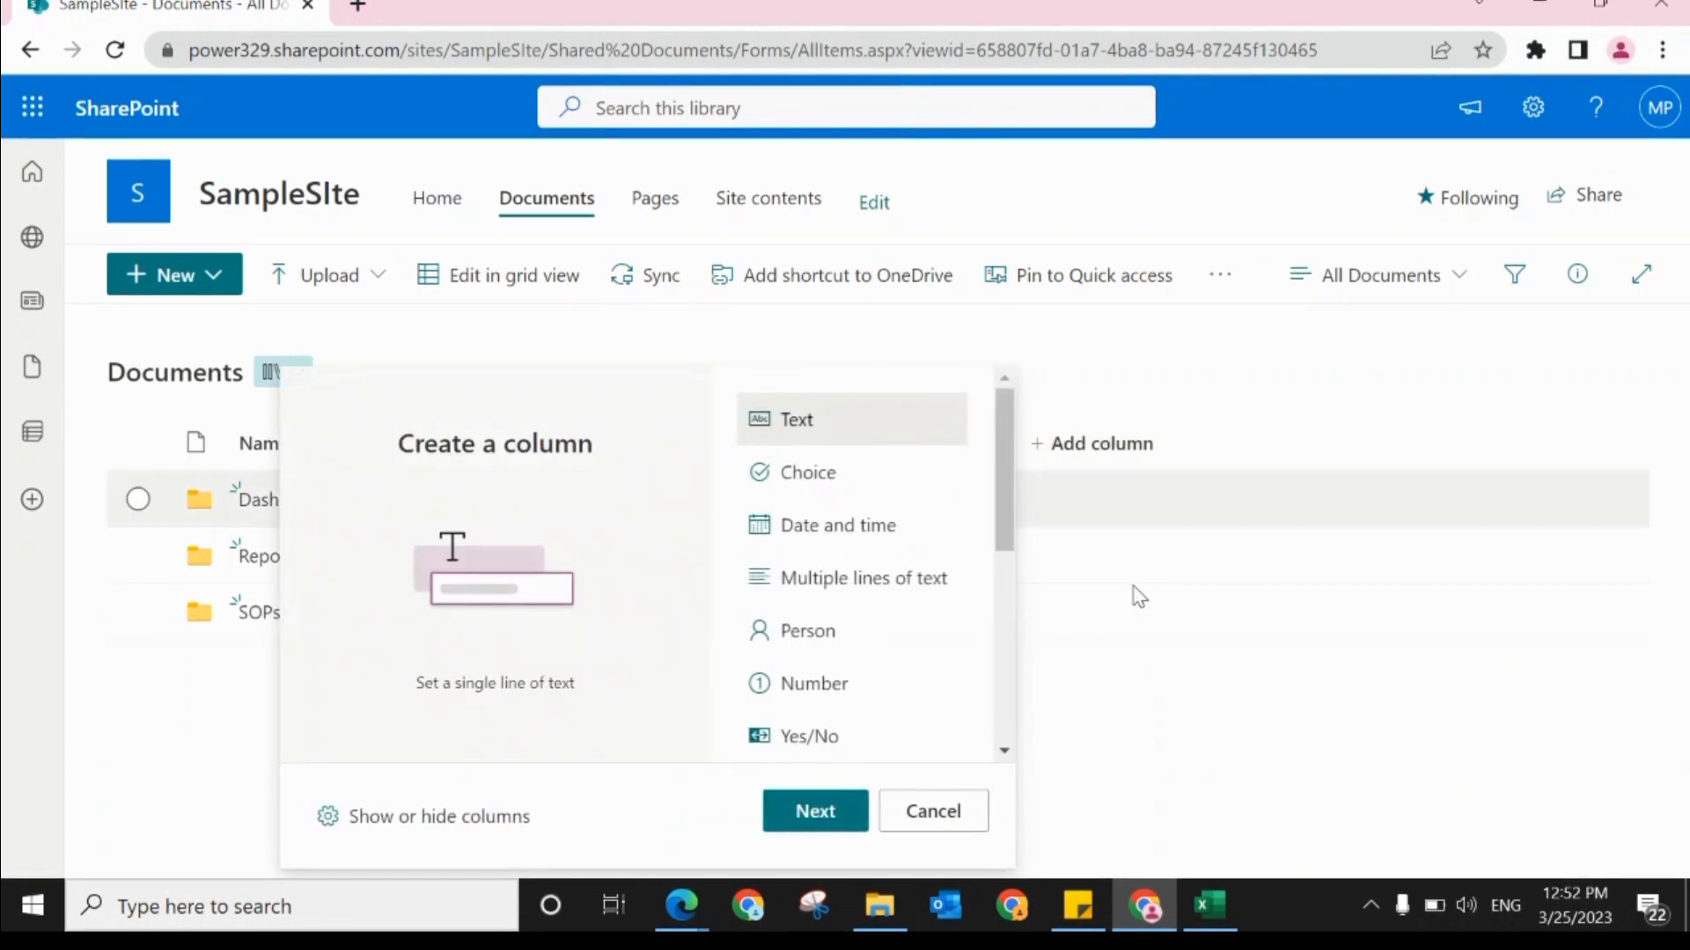
pyautogui.click(817, 813)
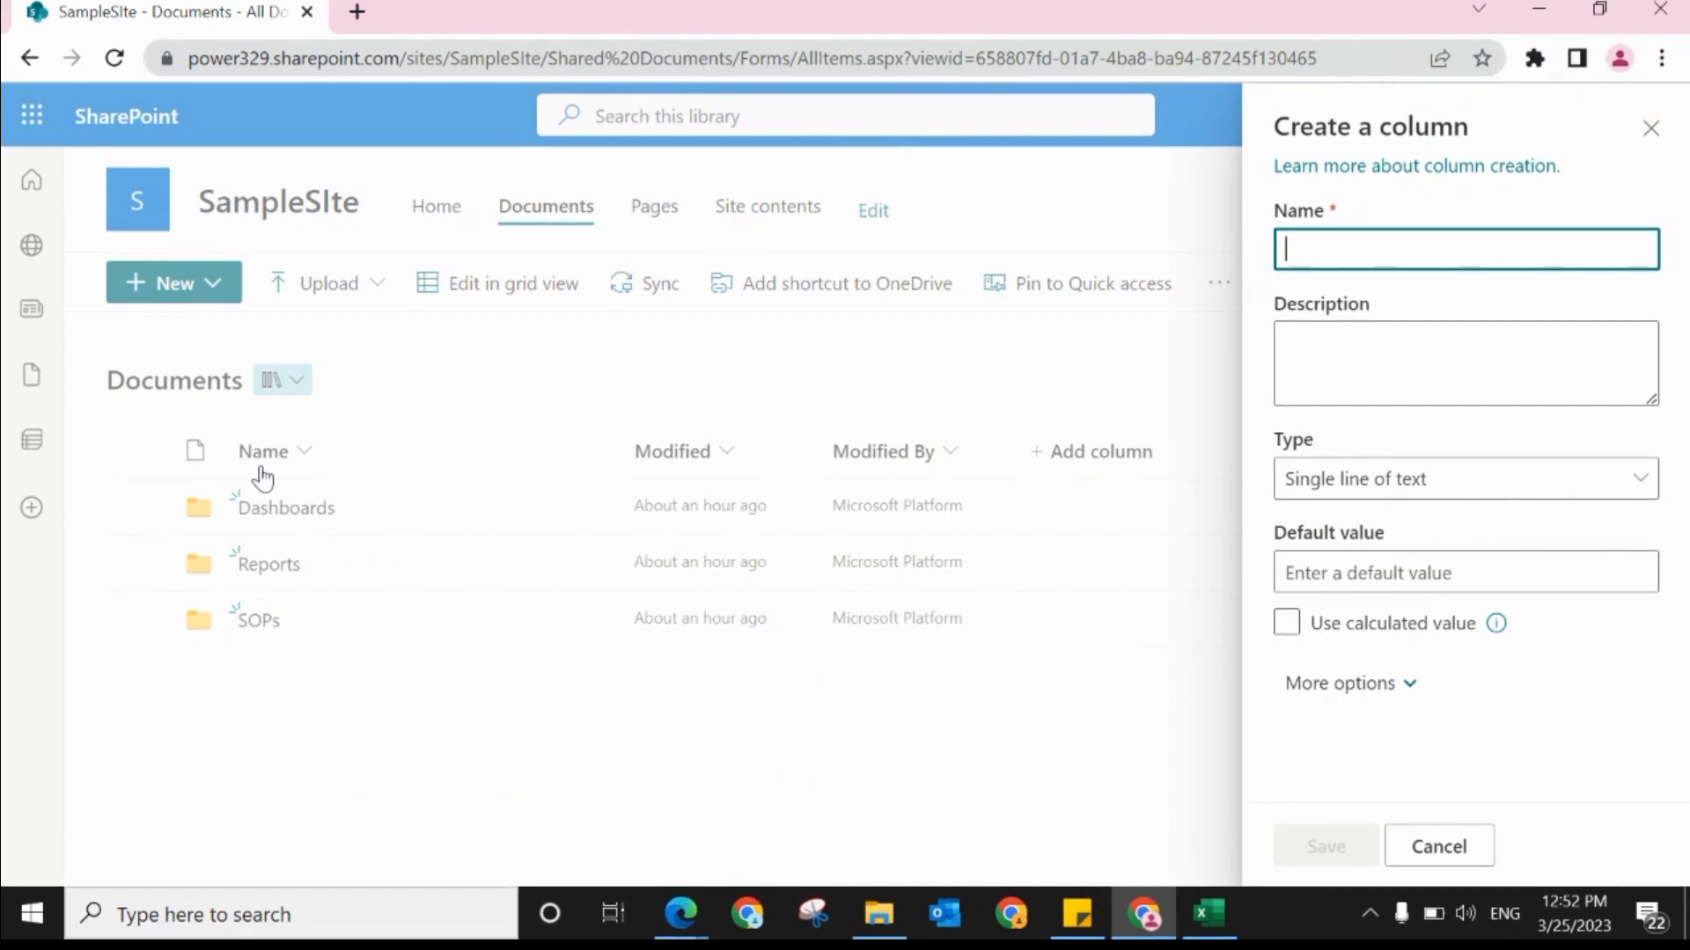
pyautogui.write('_')
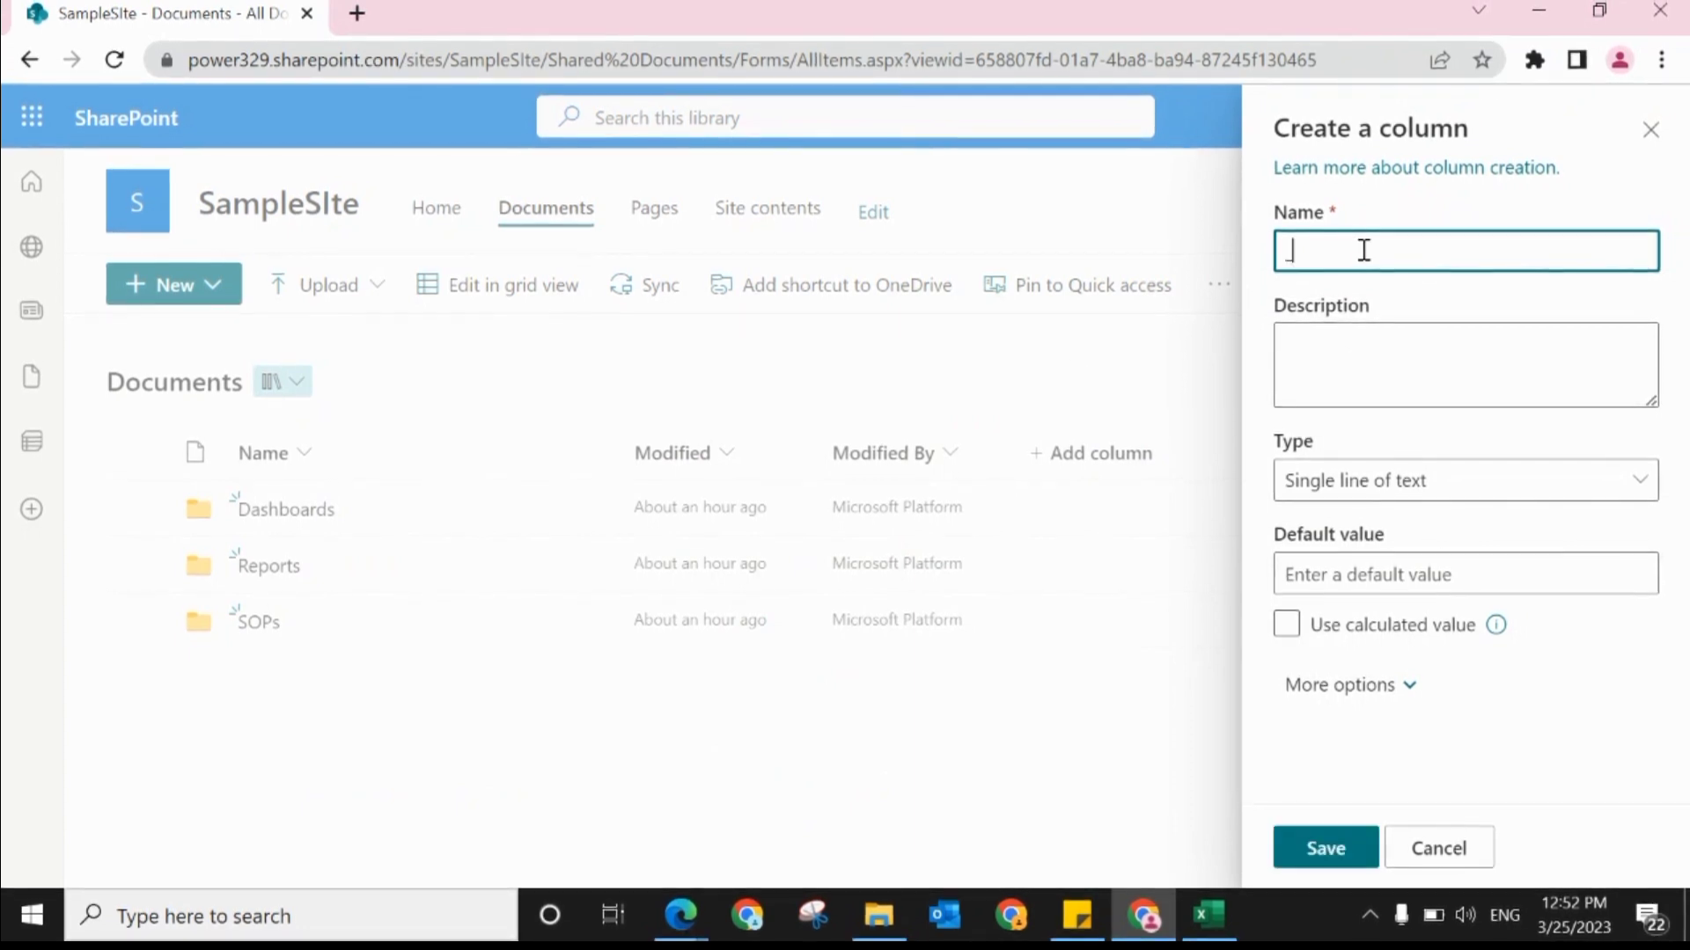
pyautogui.write('Name')
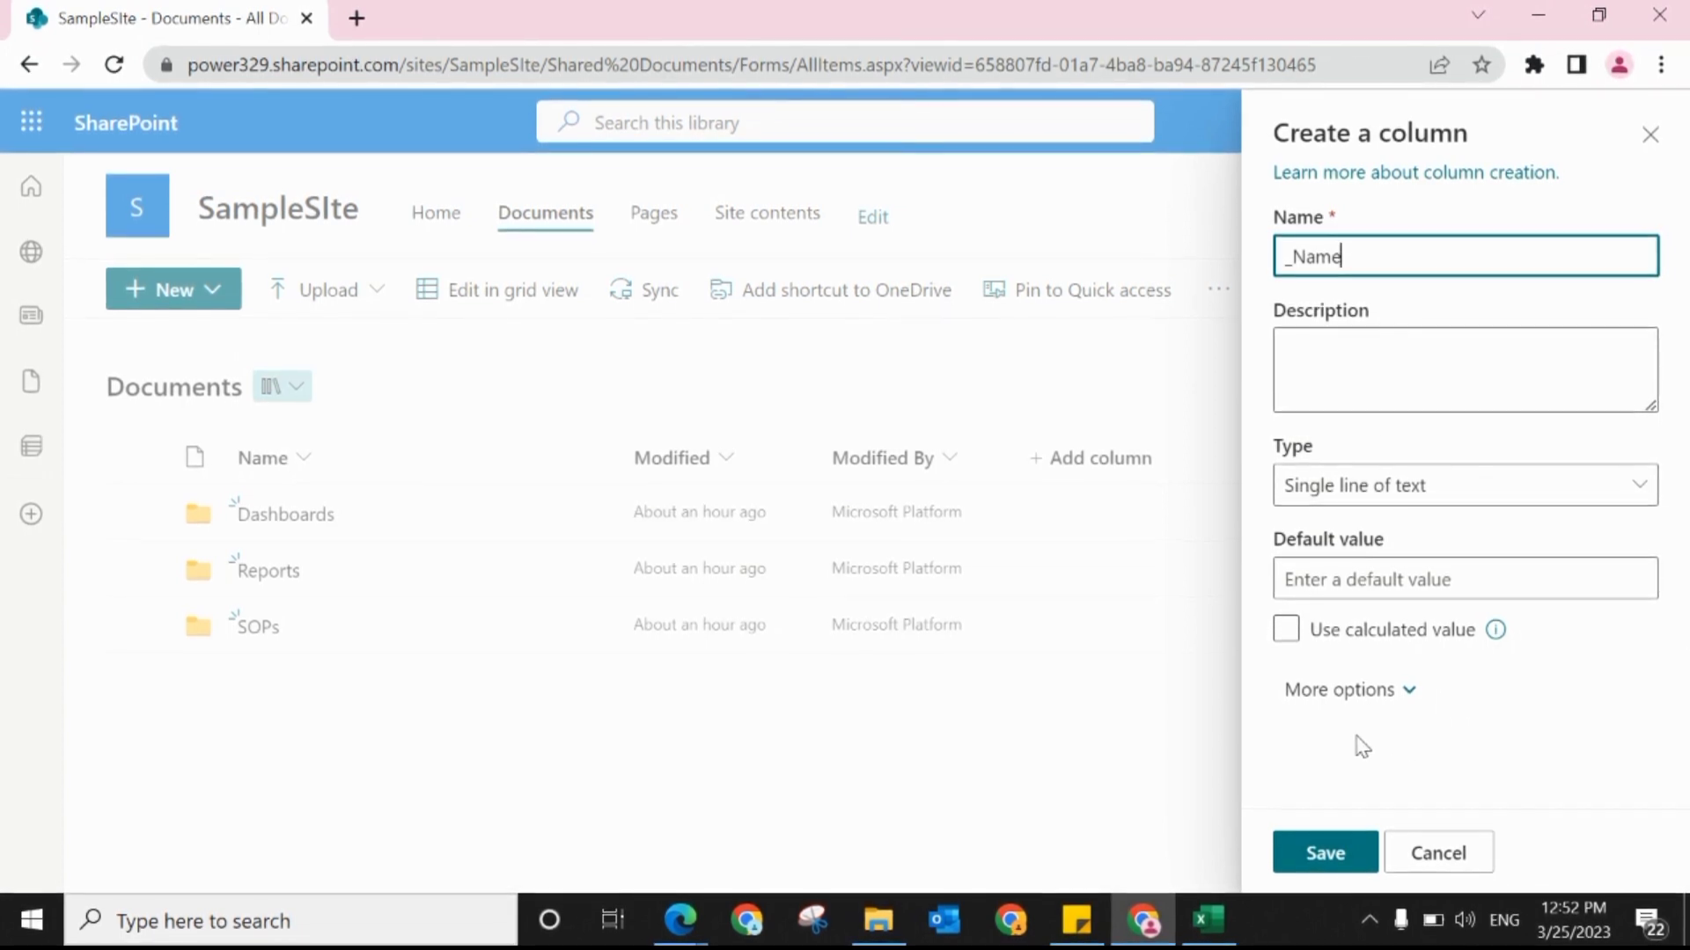
pyautogui.click(1342, 861)
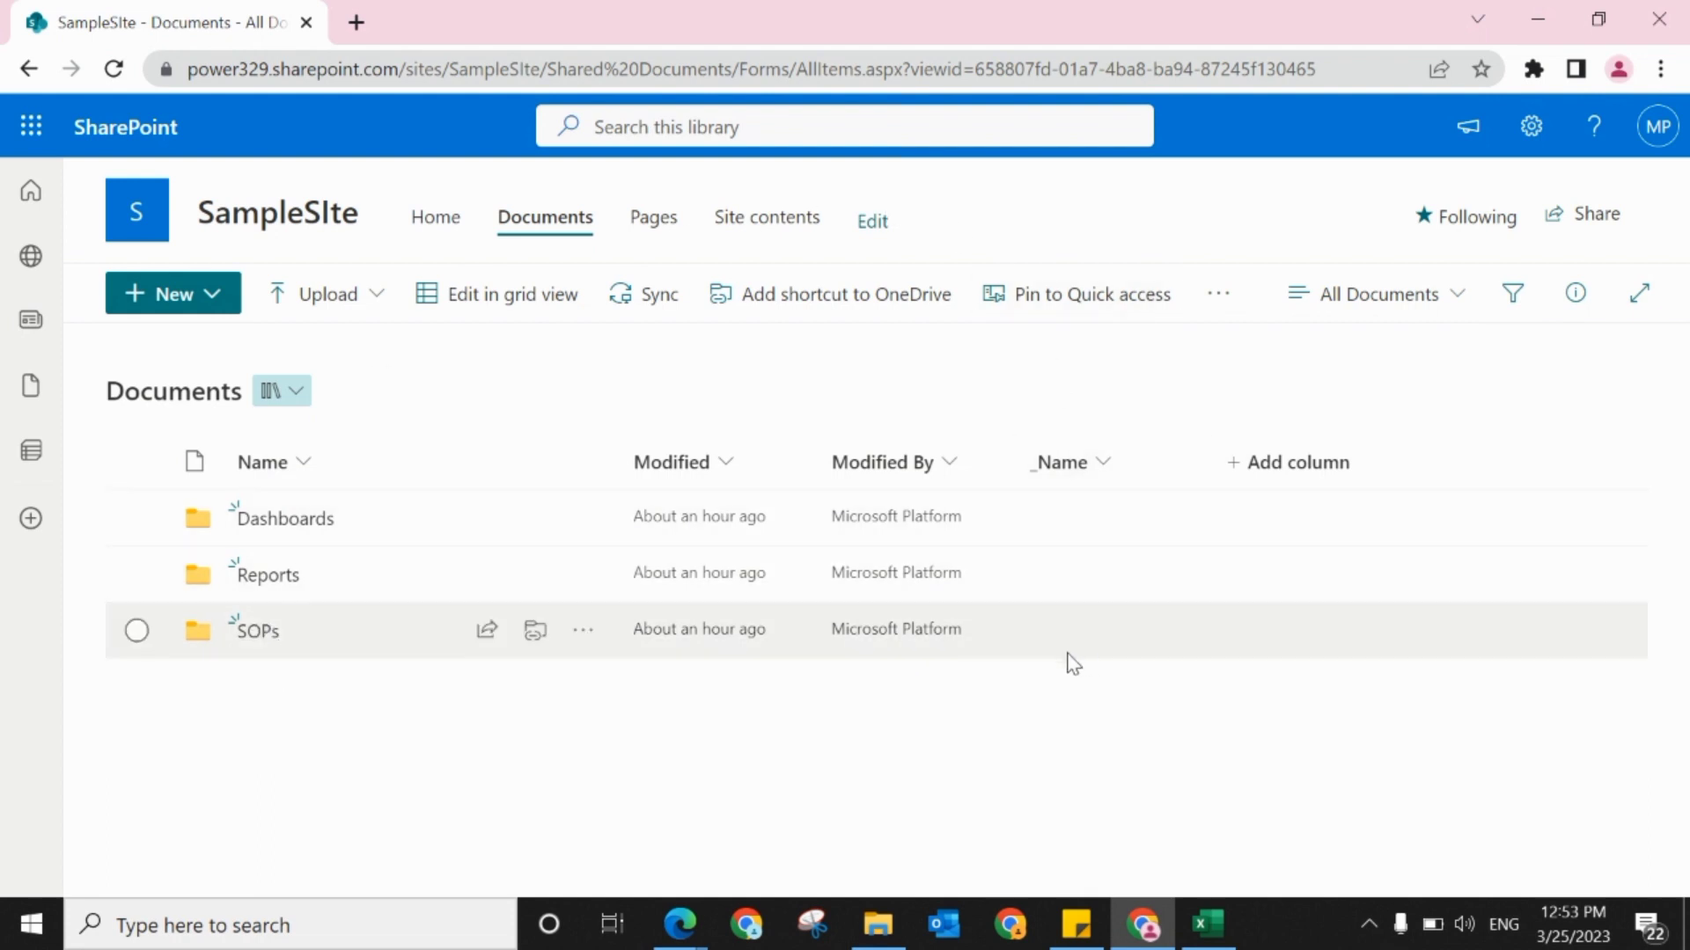
# Step: Switch to Power Automate and start building a new automated cloud flow
pyautogui.click(33, 126)
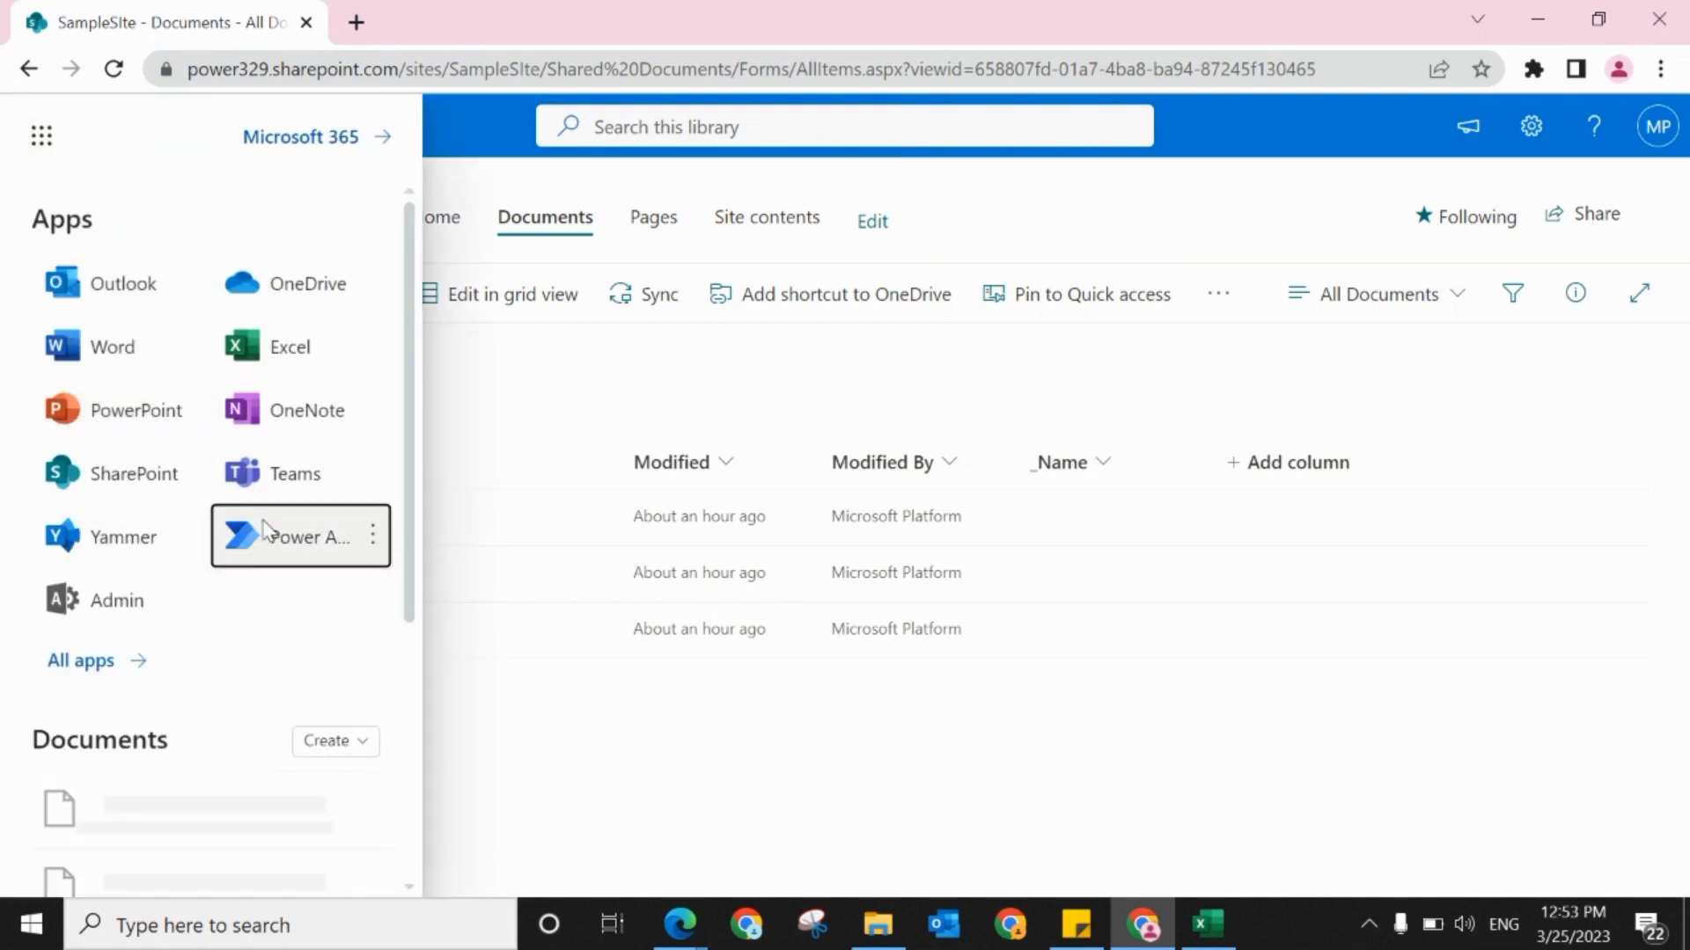
pyautogui.click(237, 536)
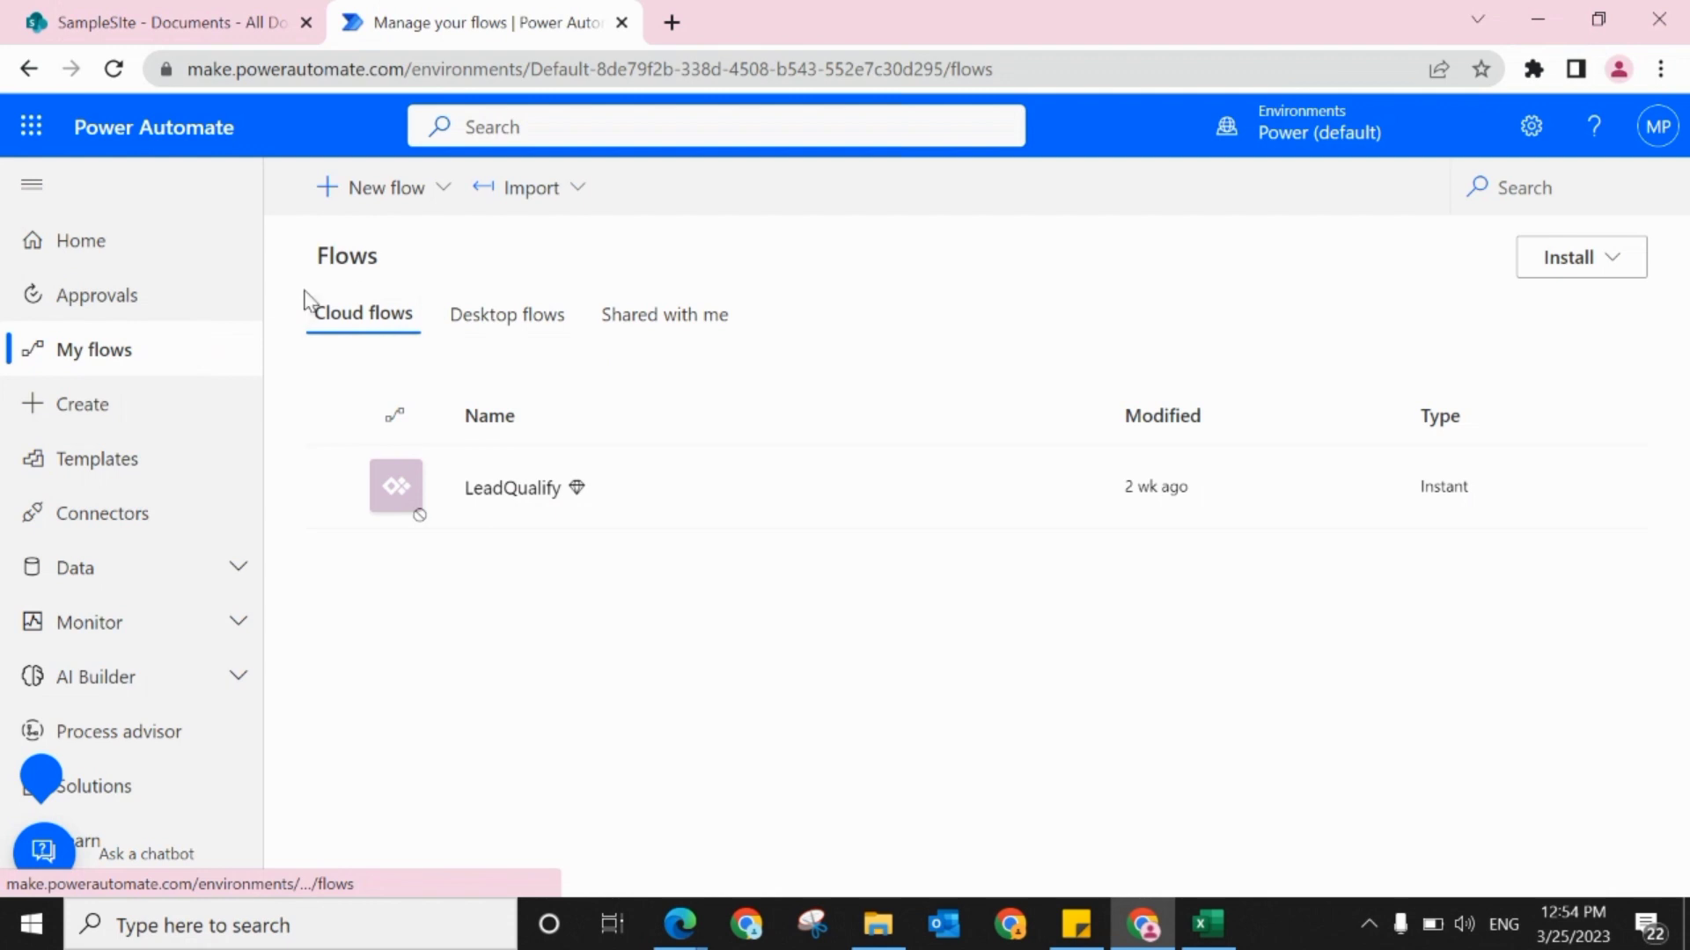
pyautogui.click(374, 202)
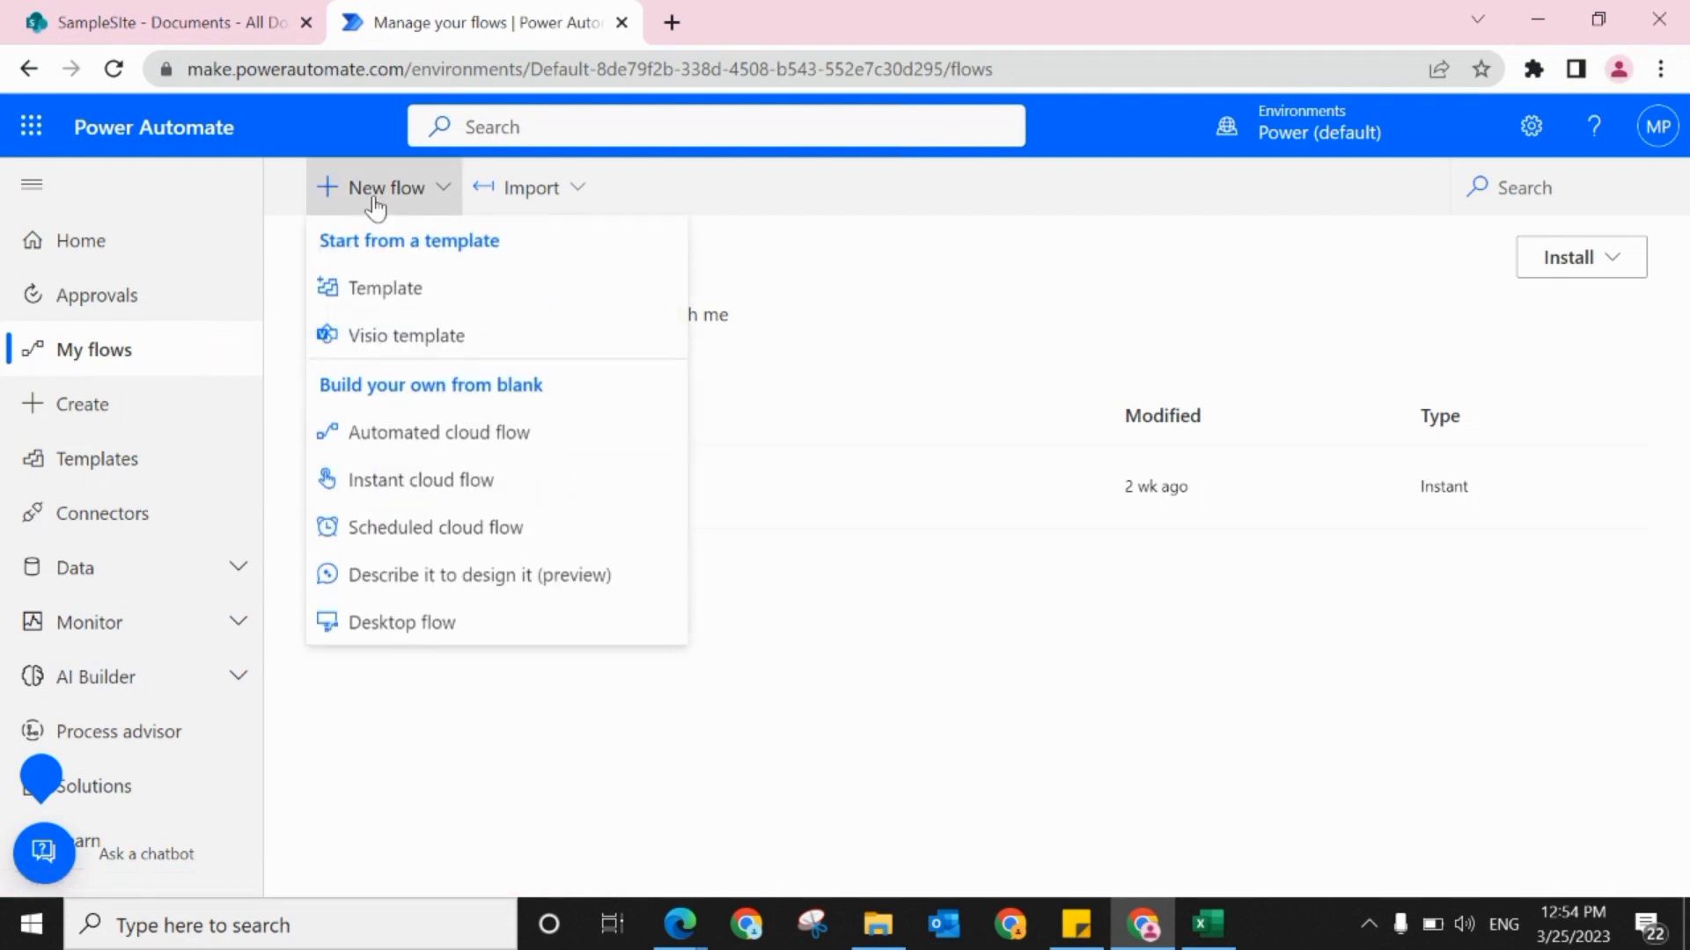
pyautogui.click(371, 450)
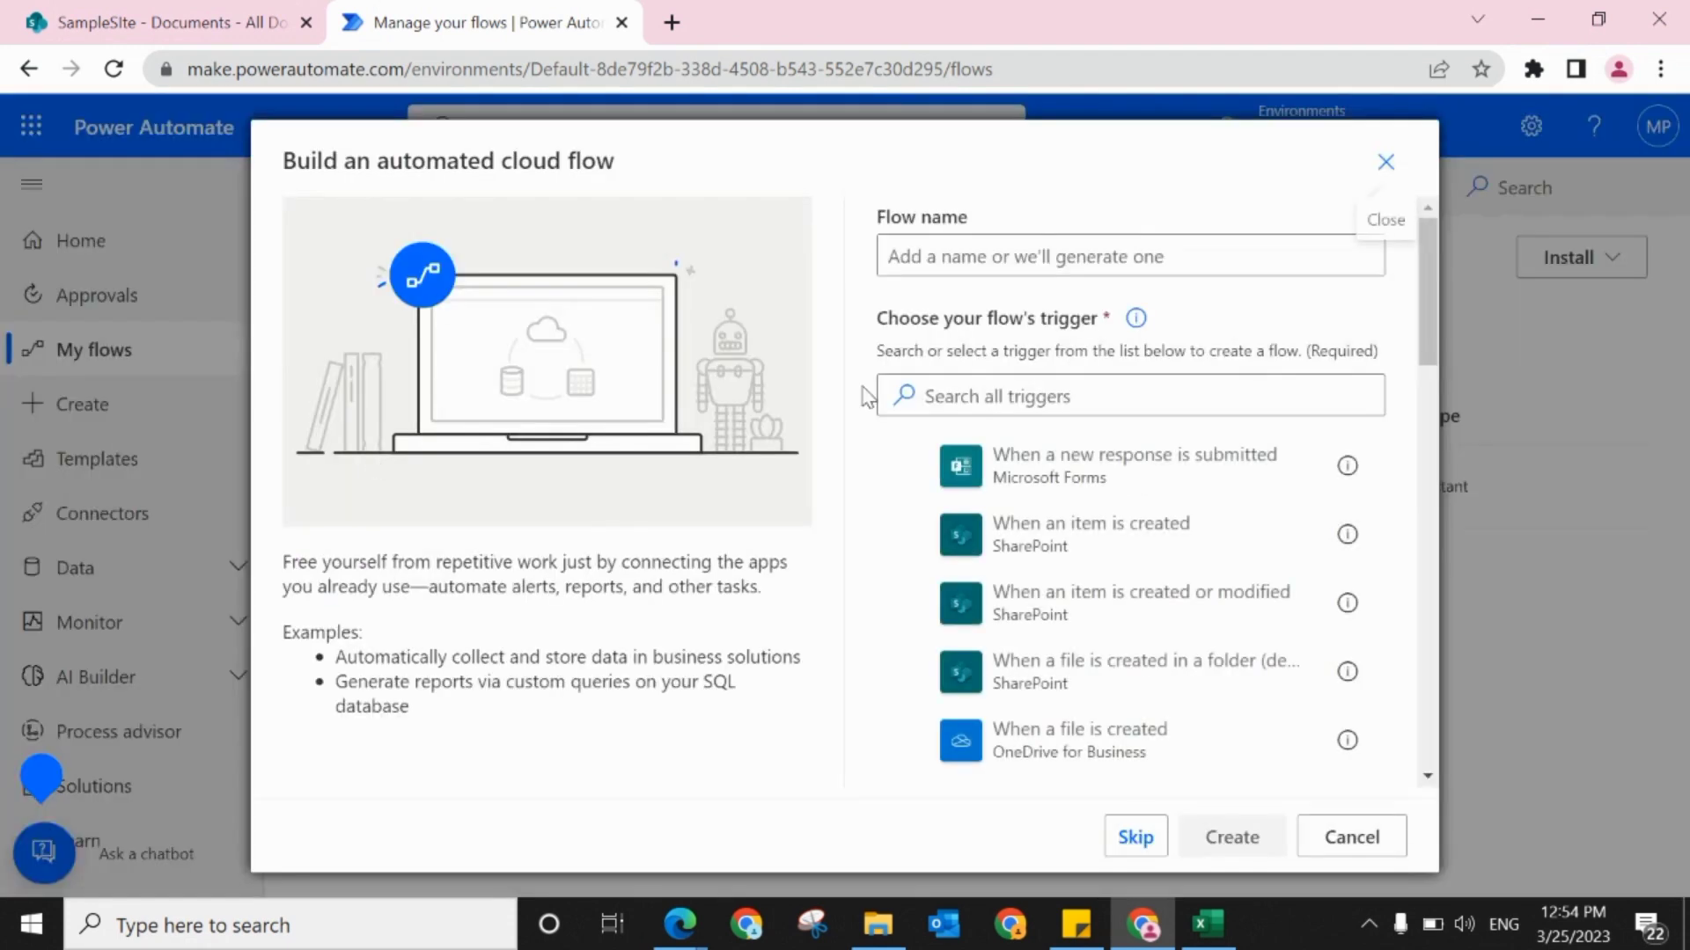
# Step: Enter a flow name starting with "Update Name of Folder/F" and skip the initial trigger choice
pyautogui.click(931, 261)
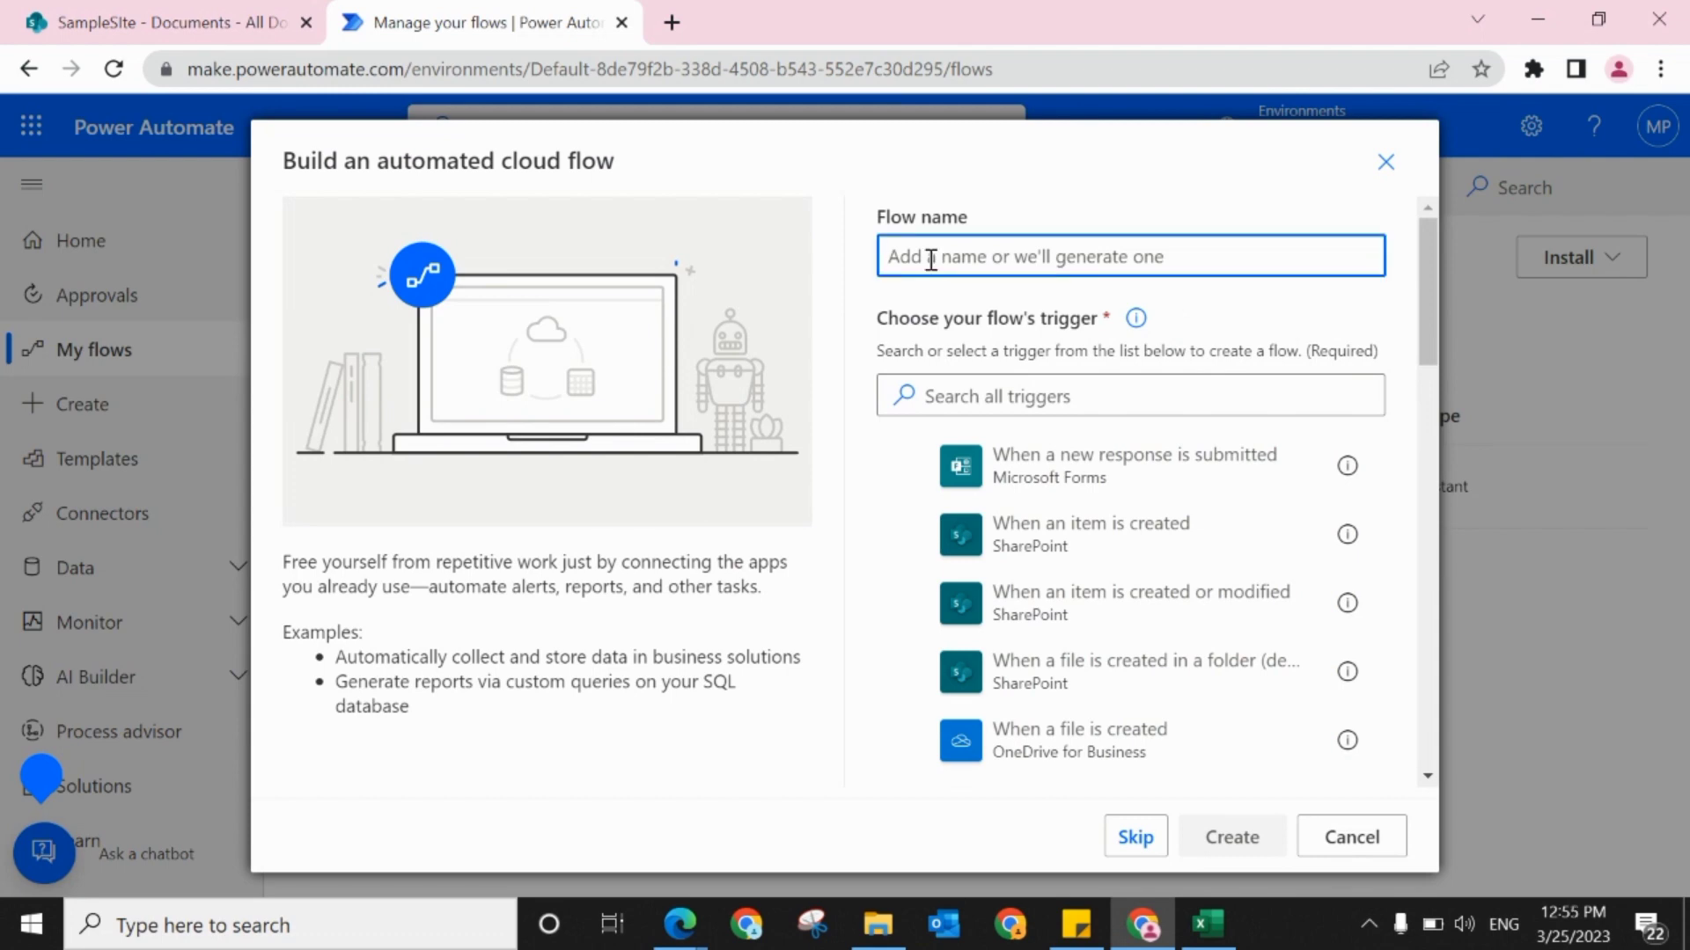
pyautogui.write('Update Name of Folder/File')
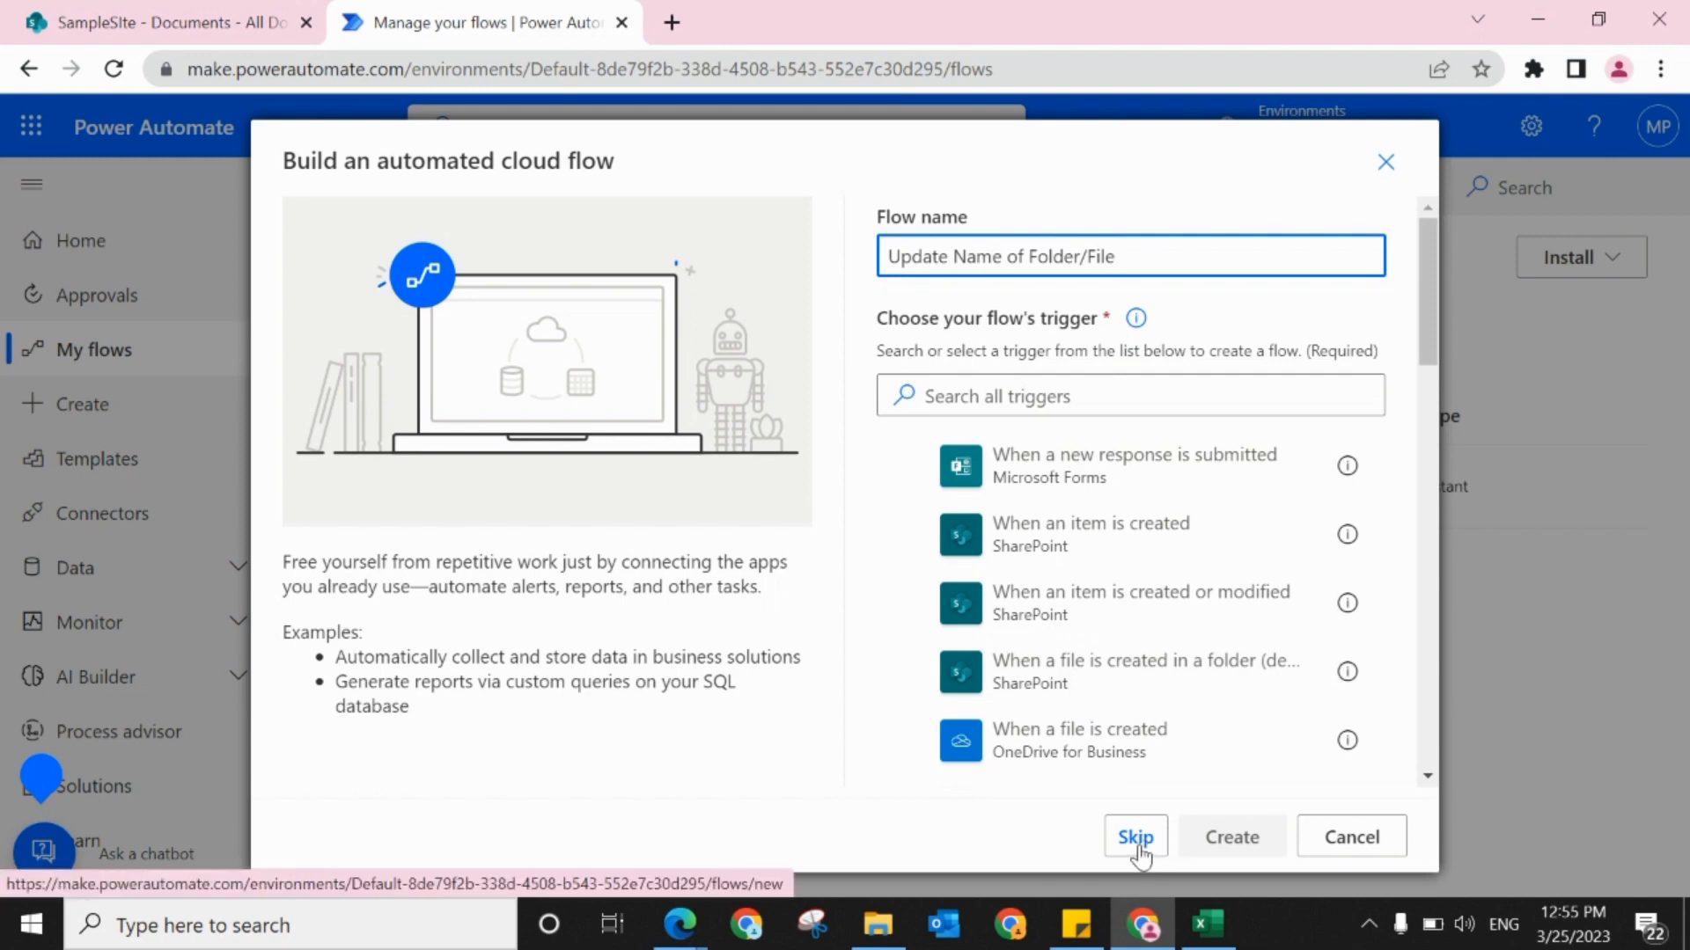
pyautogui.click(1136, 840)
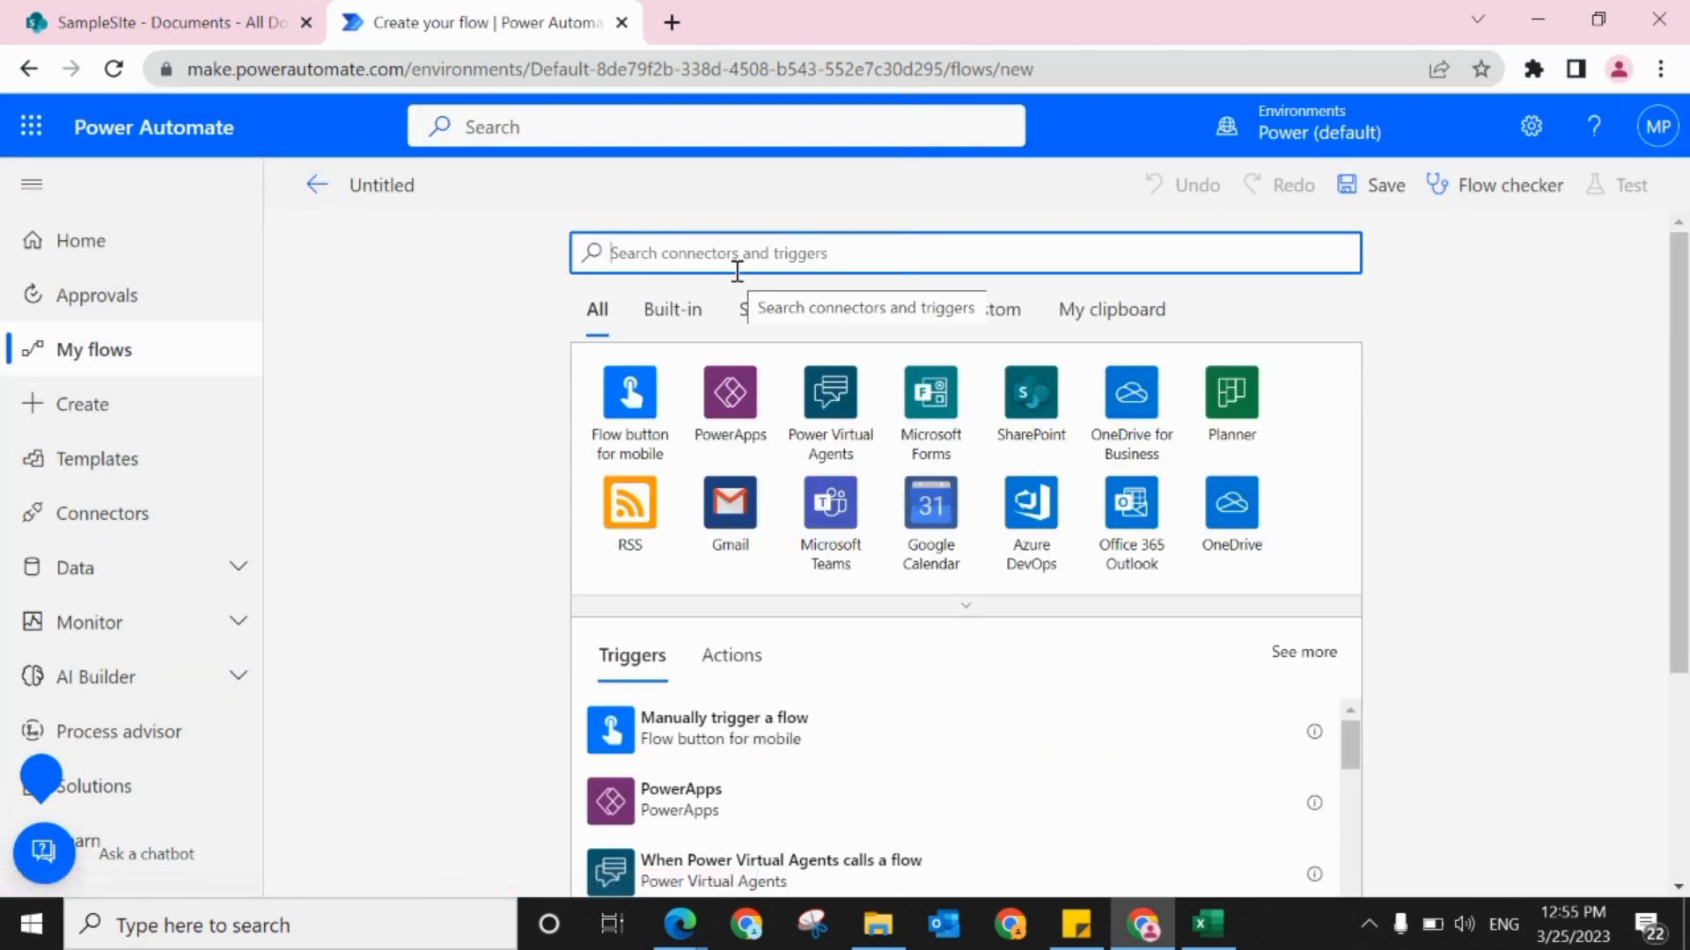
# Step: Add the SharePoint trigger "When a file is created (properties only)" to the flow
pyautogui.click(1033, 412)
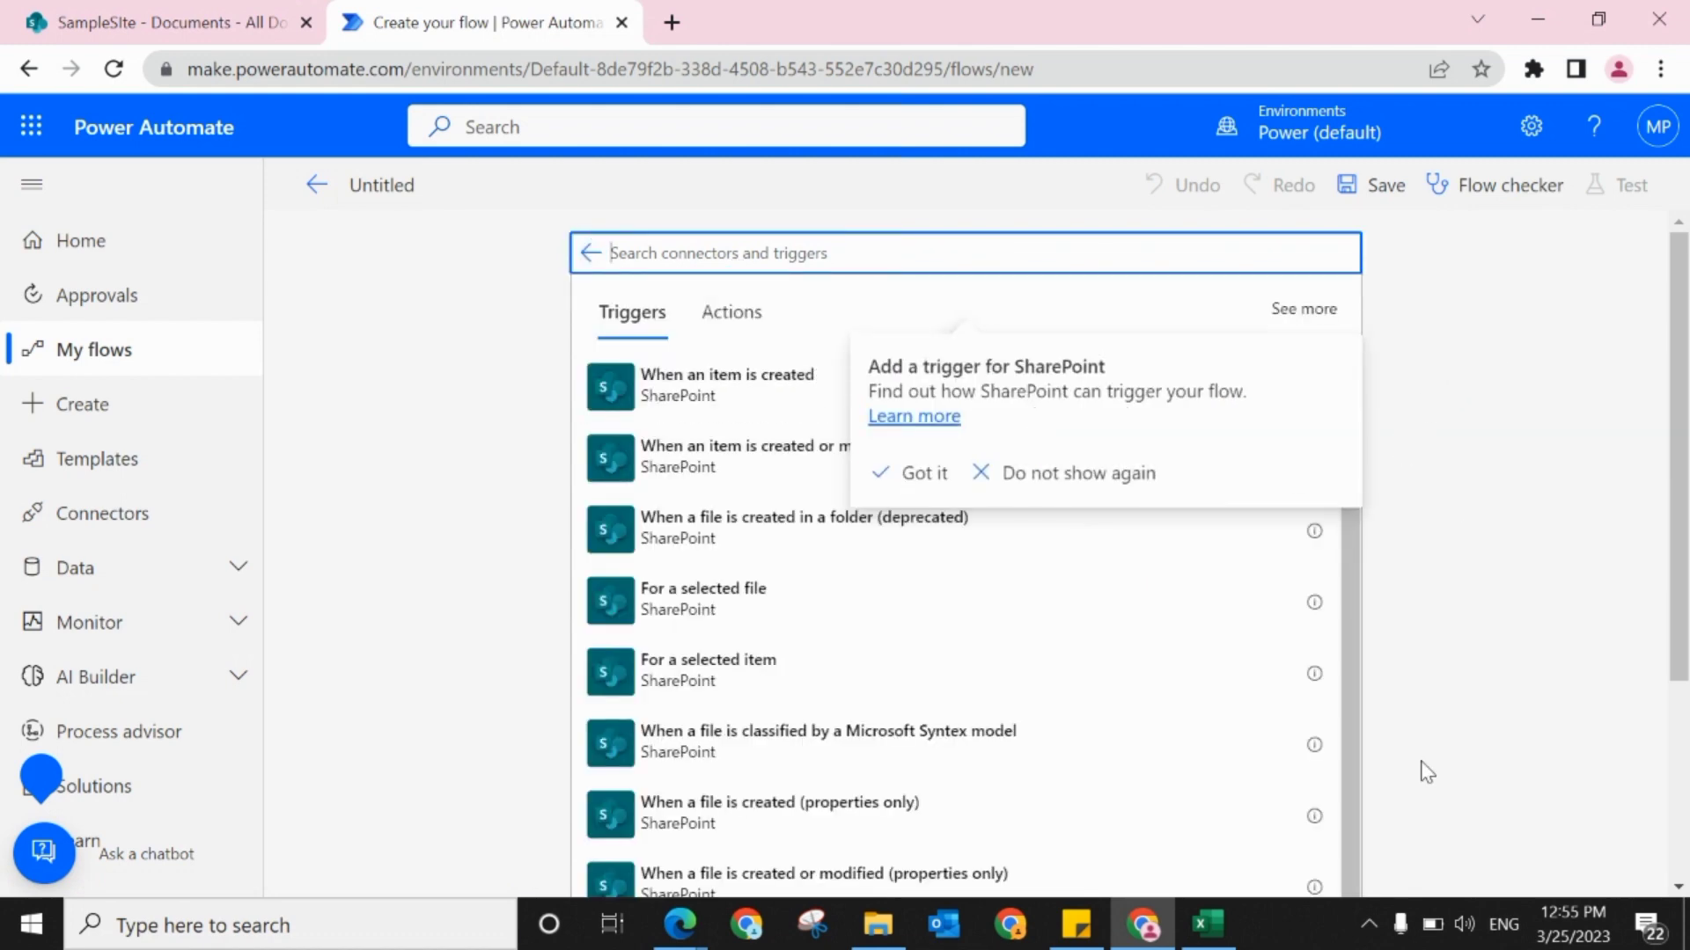
pyautogui.click(926, 479)
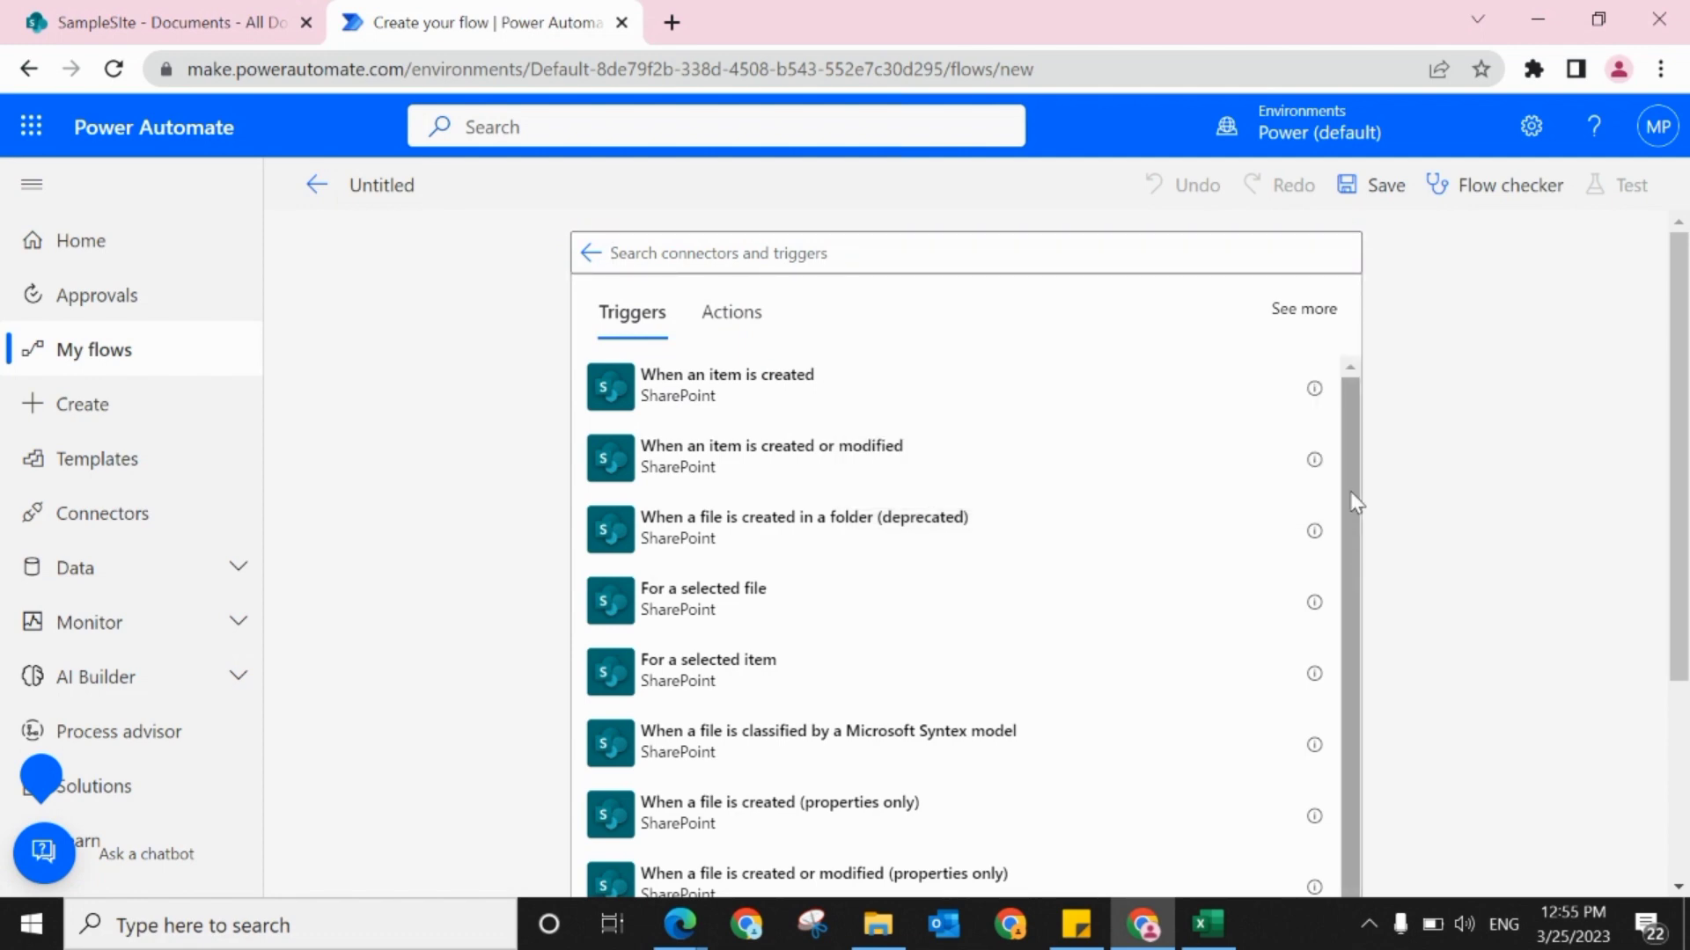
pyautogui.moveTo(1350, 491); pyautogui.dragTo(1333, 601)
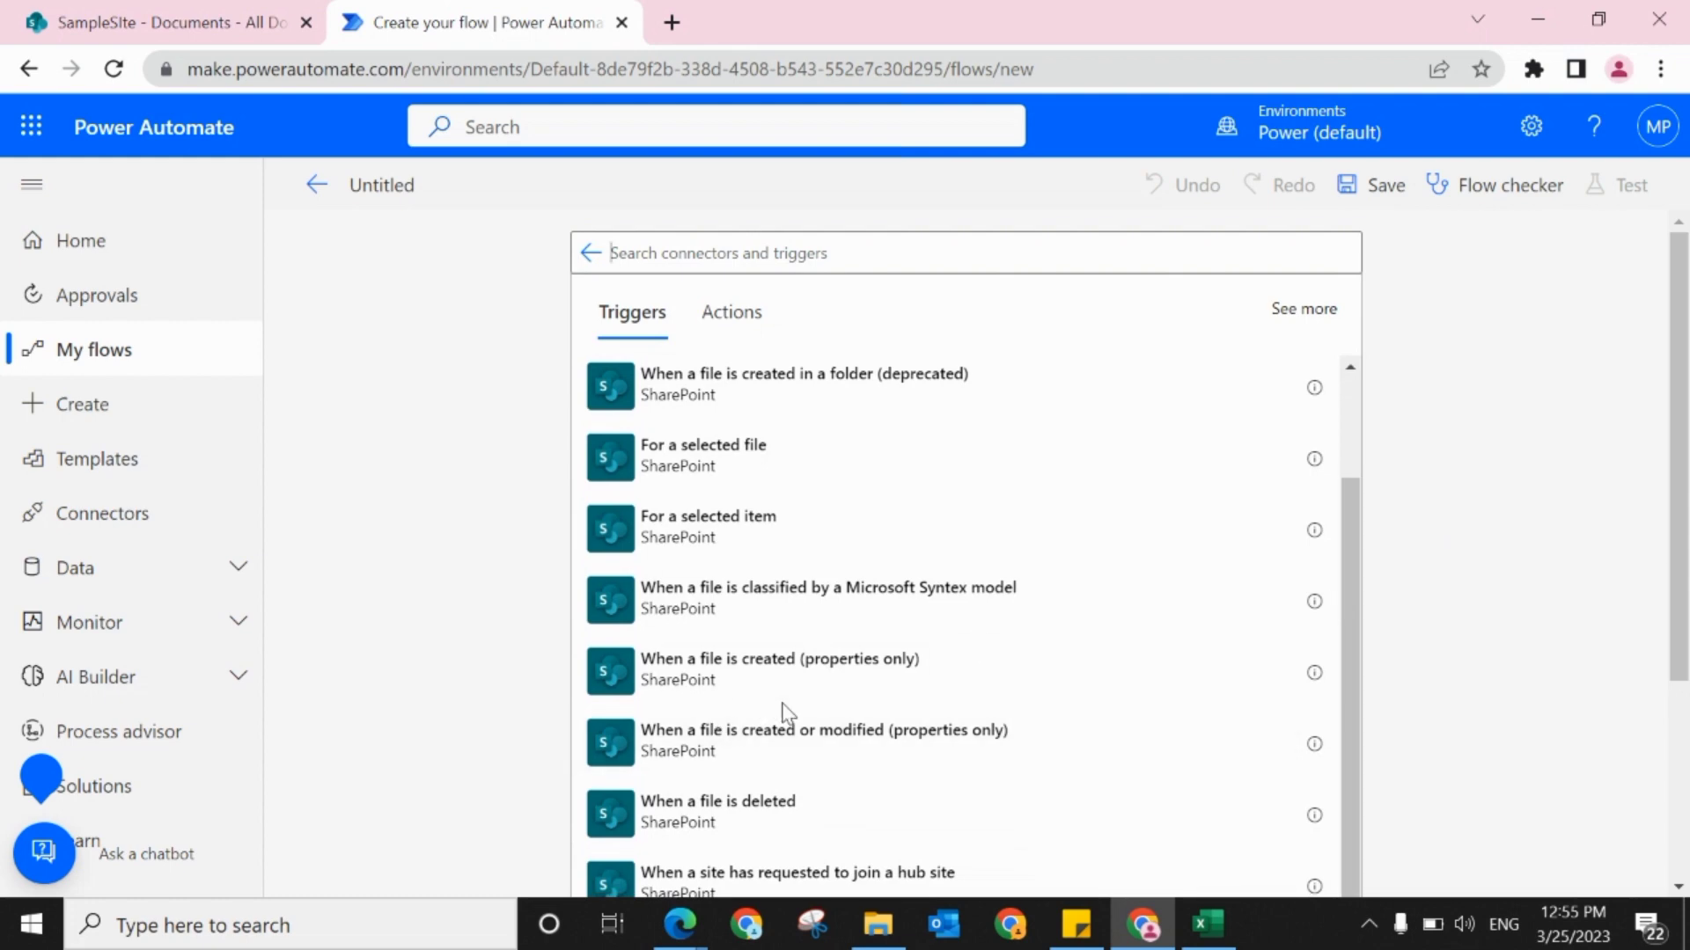
pyautogui.click(695, 693)
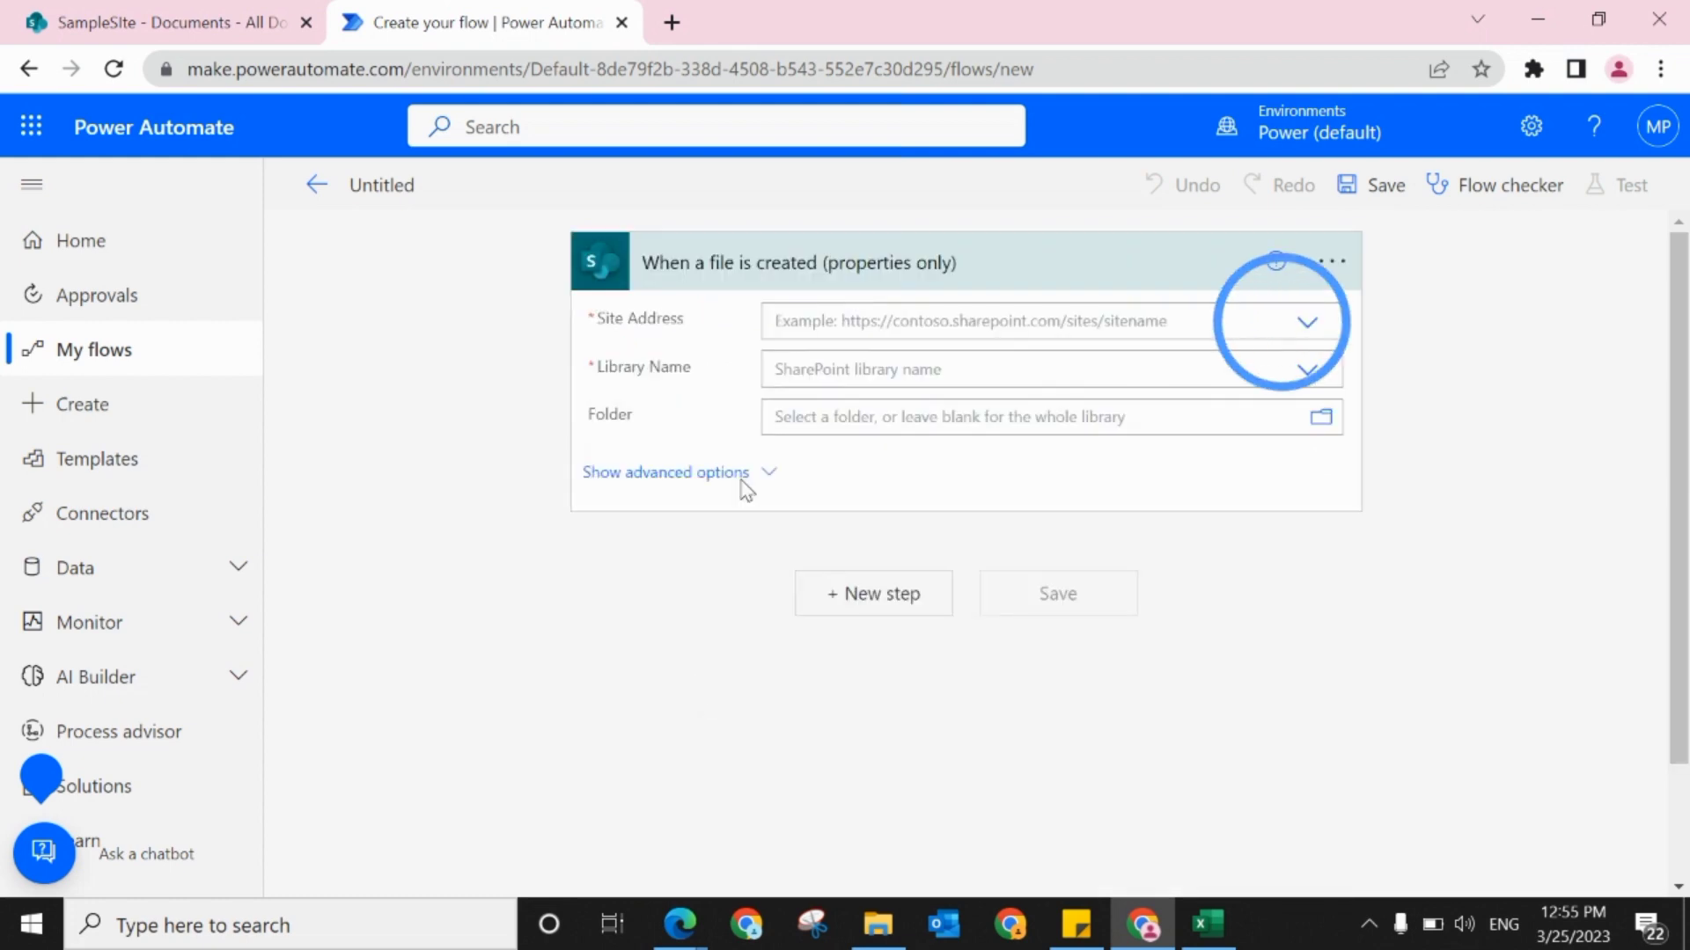
# Step: Point the file-created trigger at the SampleSIte site address and the Documents library
pyautogui.click(1284, 320)
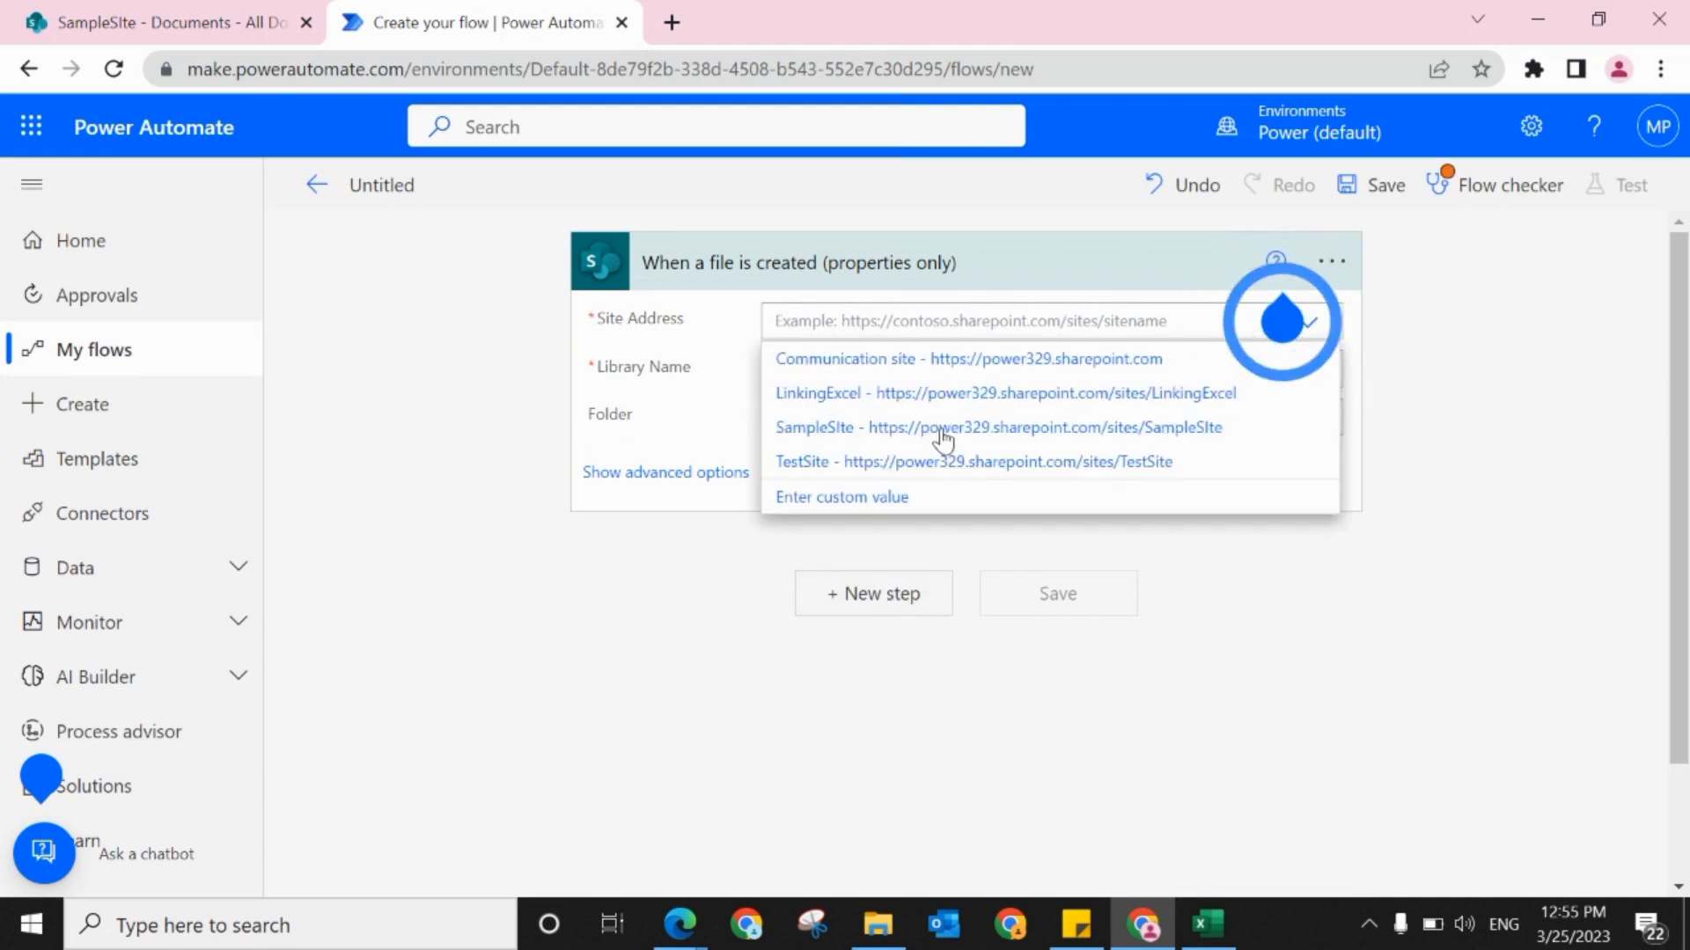
pyautogui.click(891, 427)
pyautogui.click(1312, 383)
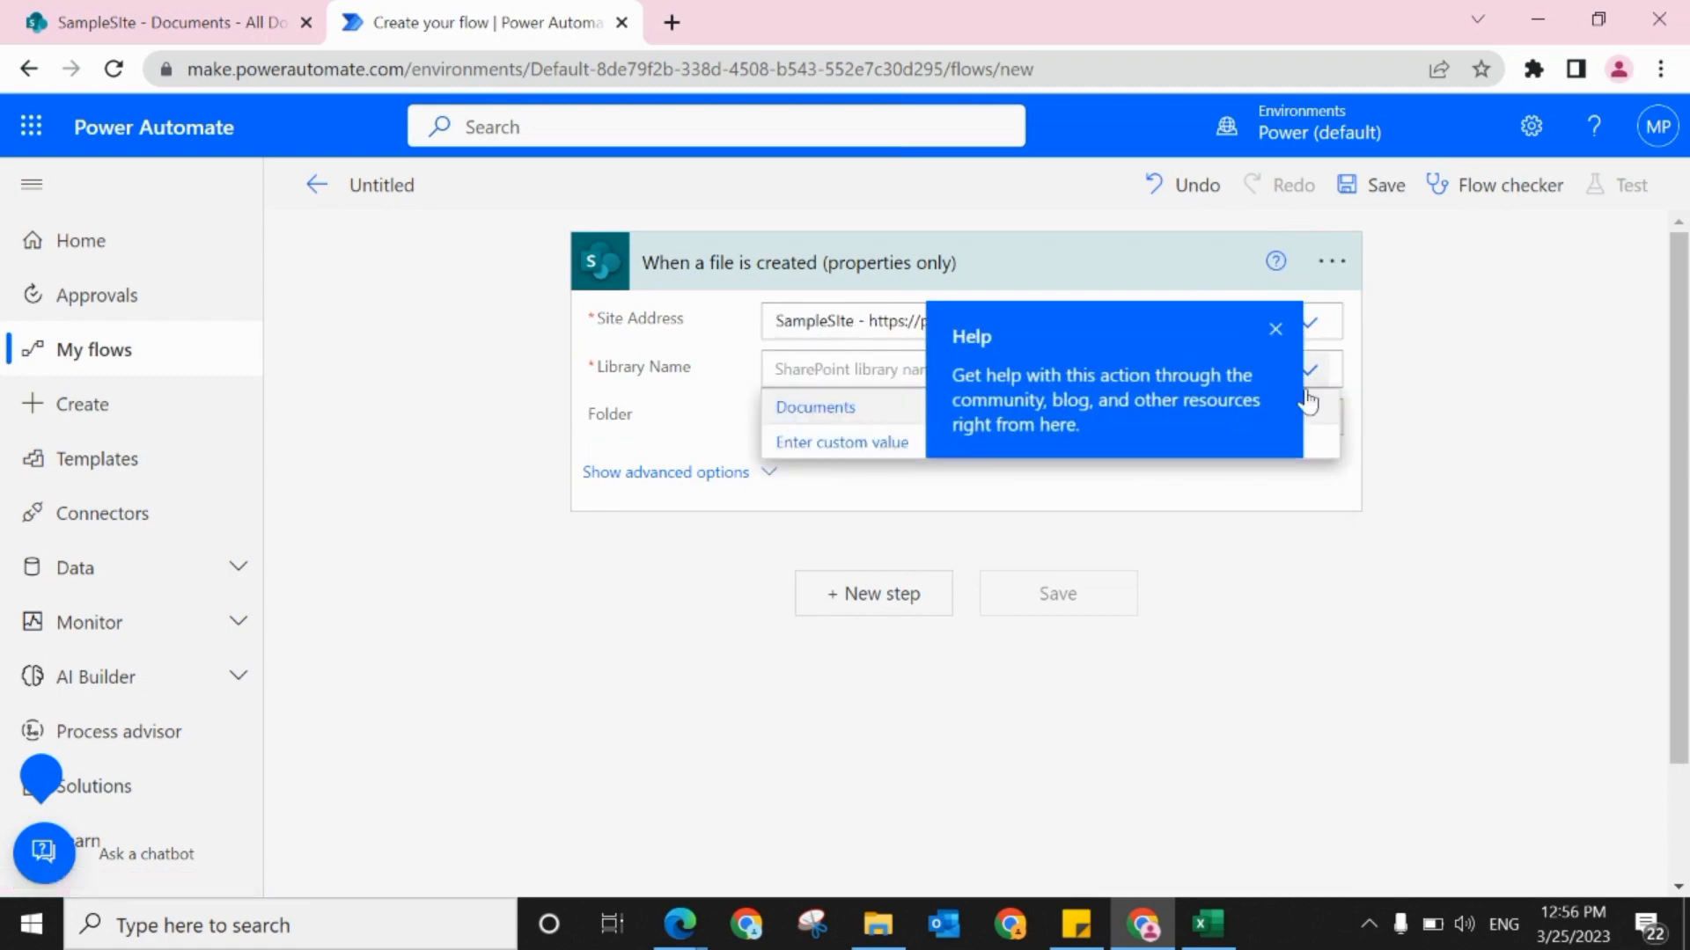
pyautogui.click(1275, 333)
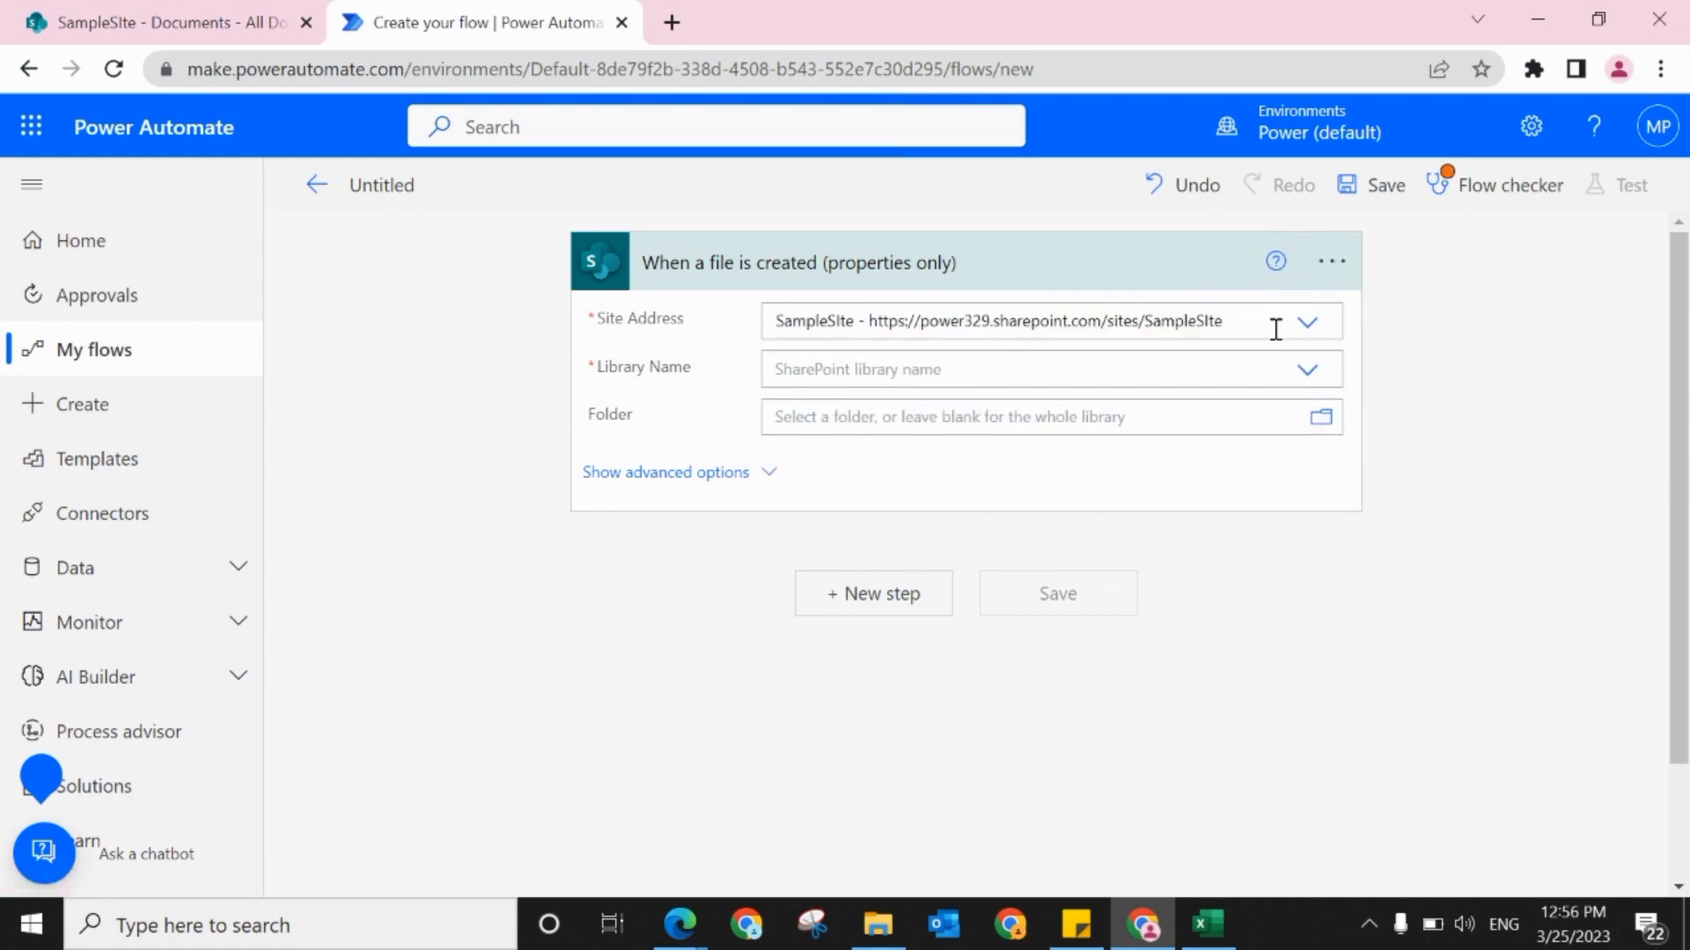
pyautogui.click(1307, 370)
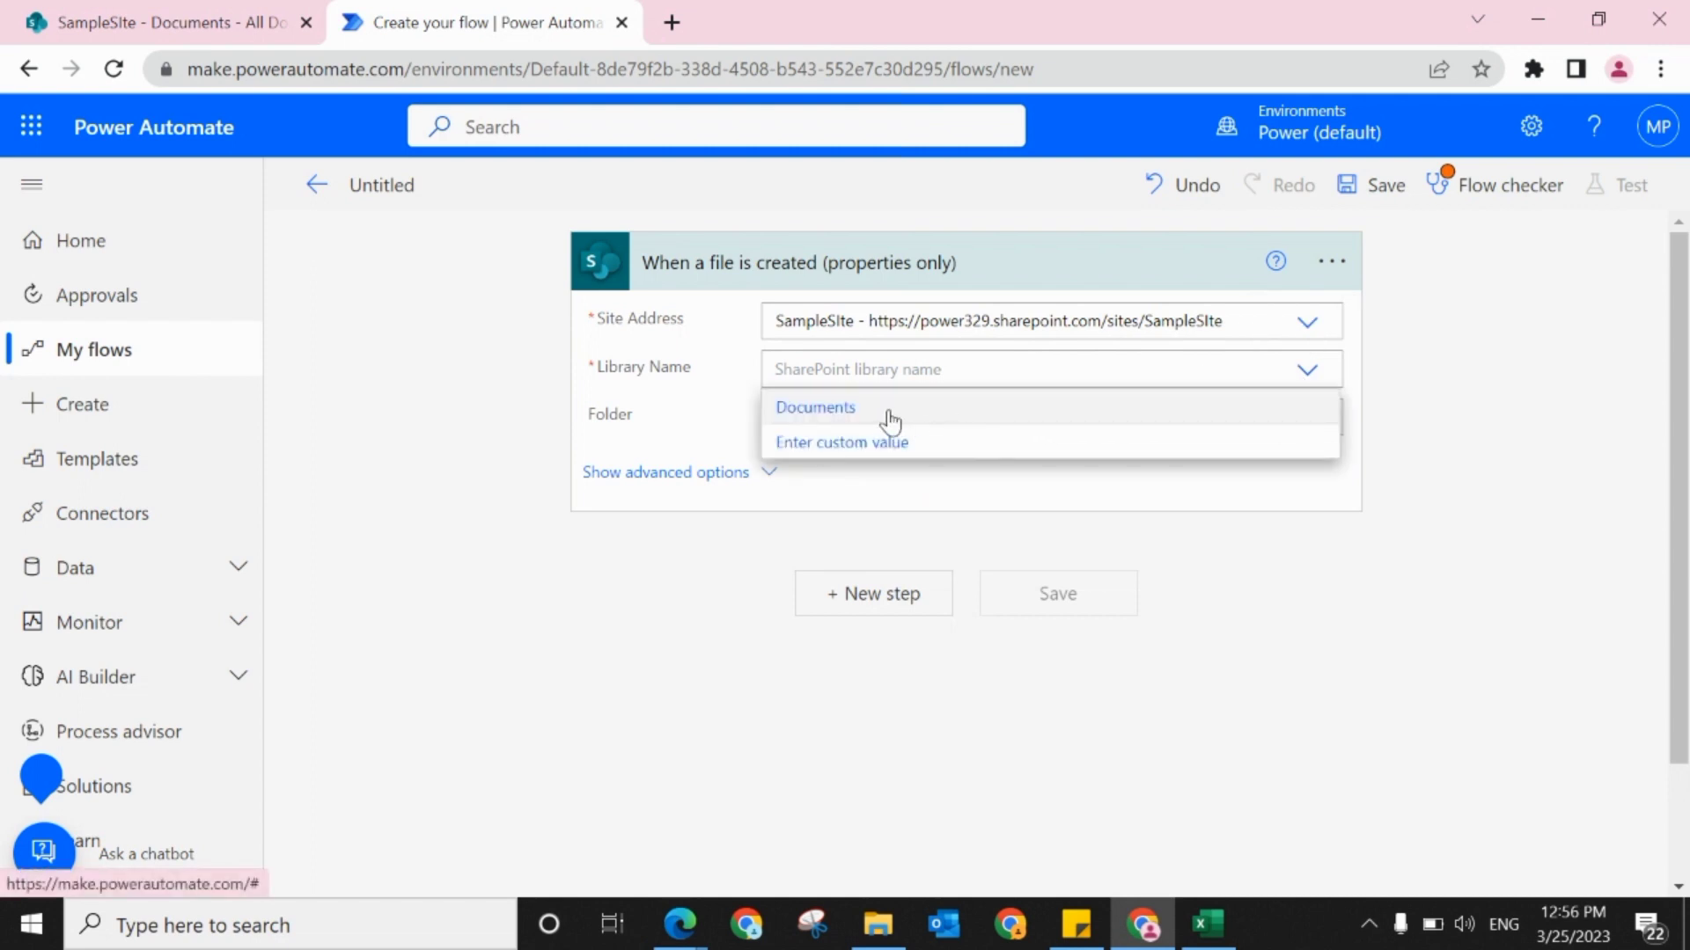
pyautogui.click(890, 413)
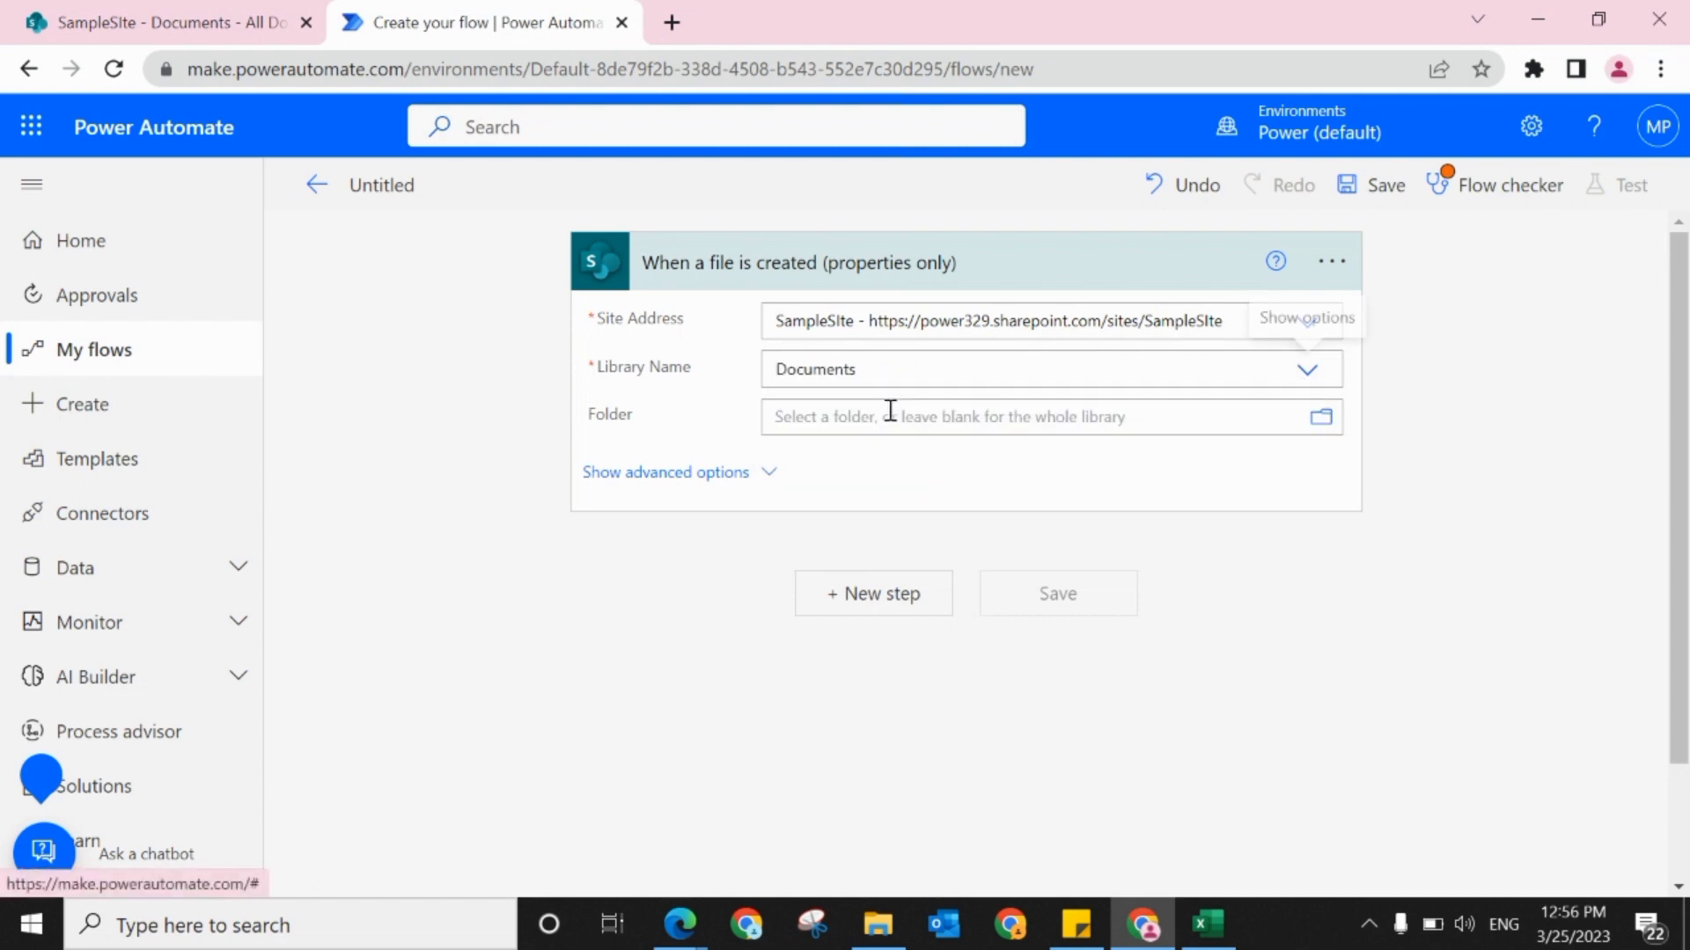
# Step: Search the operations for "update file" and add the SharePoint action "Update file properties" after the trigger
pyautogui.click(859, 605)
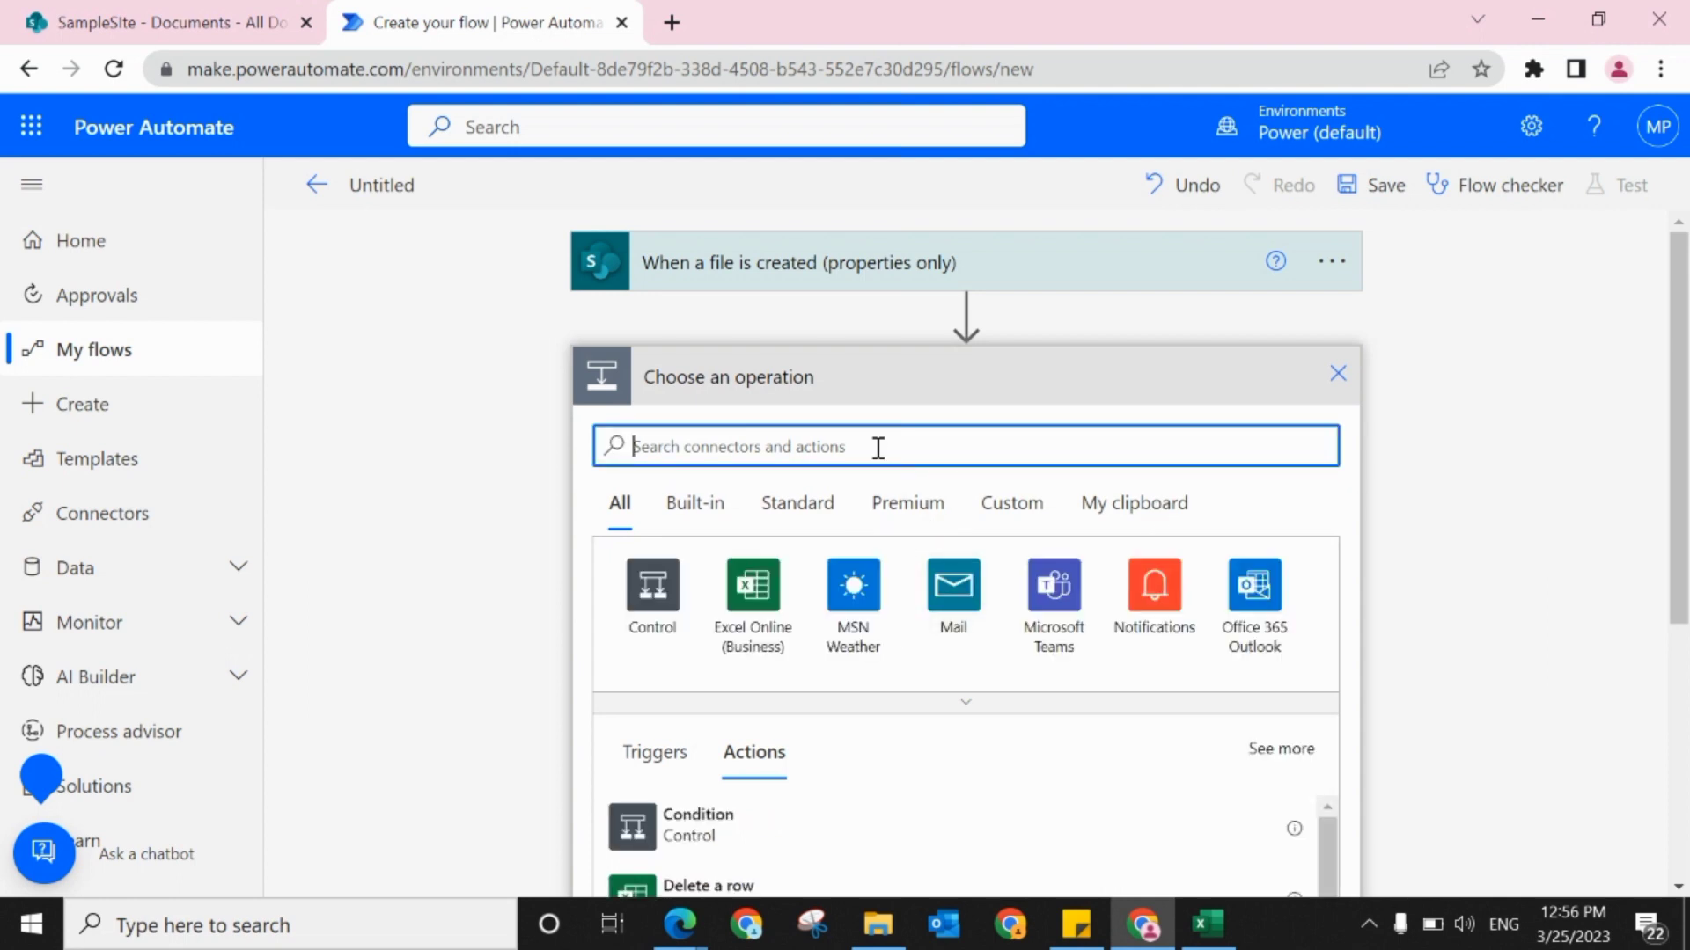
pyautogui.write('upda')
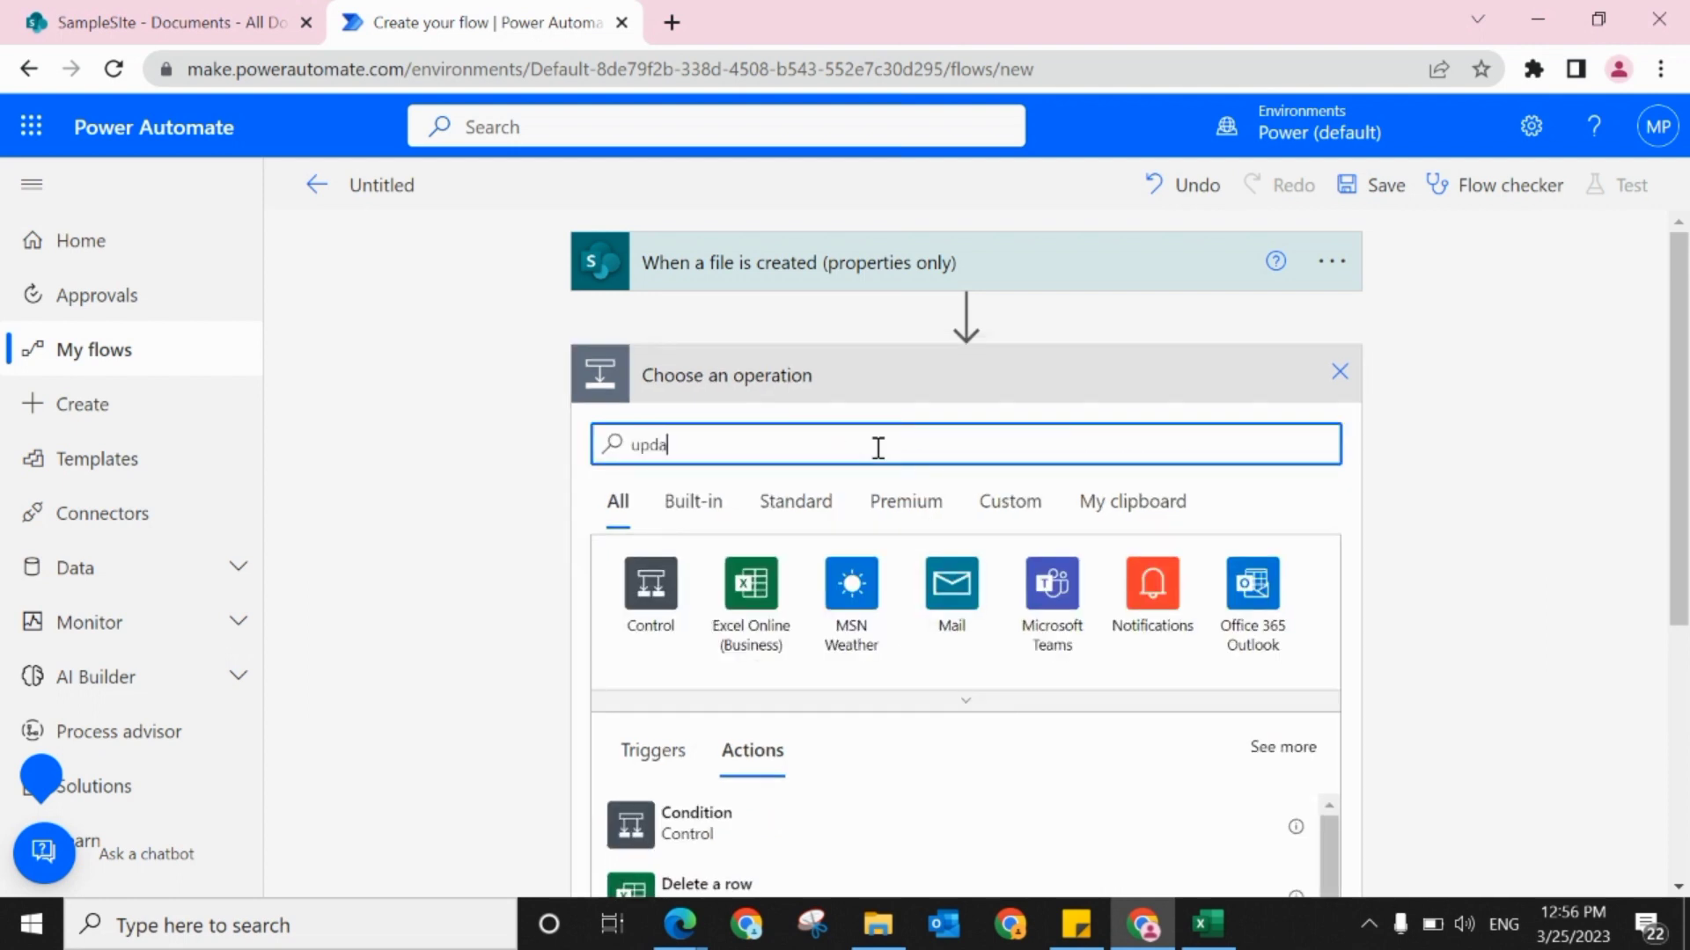
pyautogui.write('te')
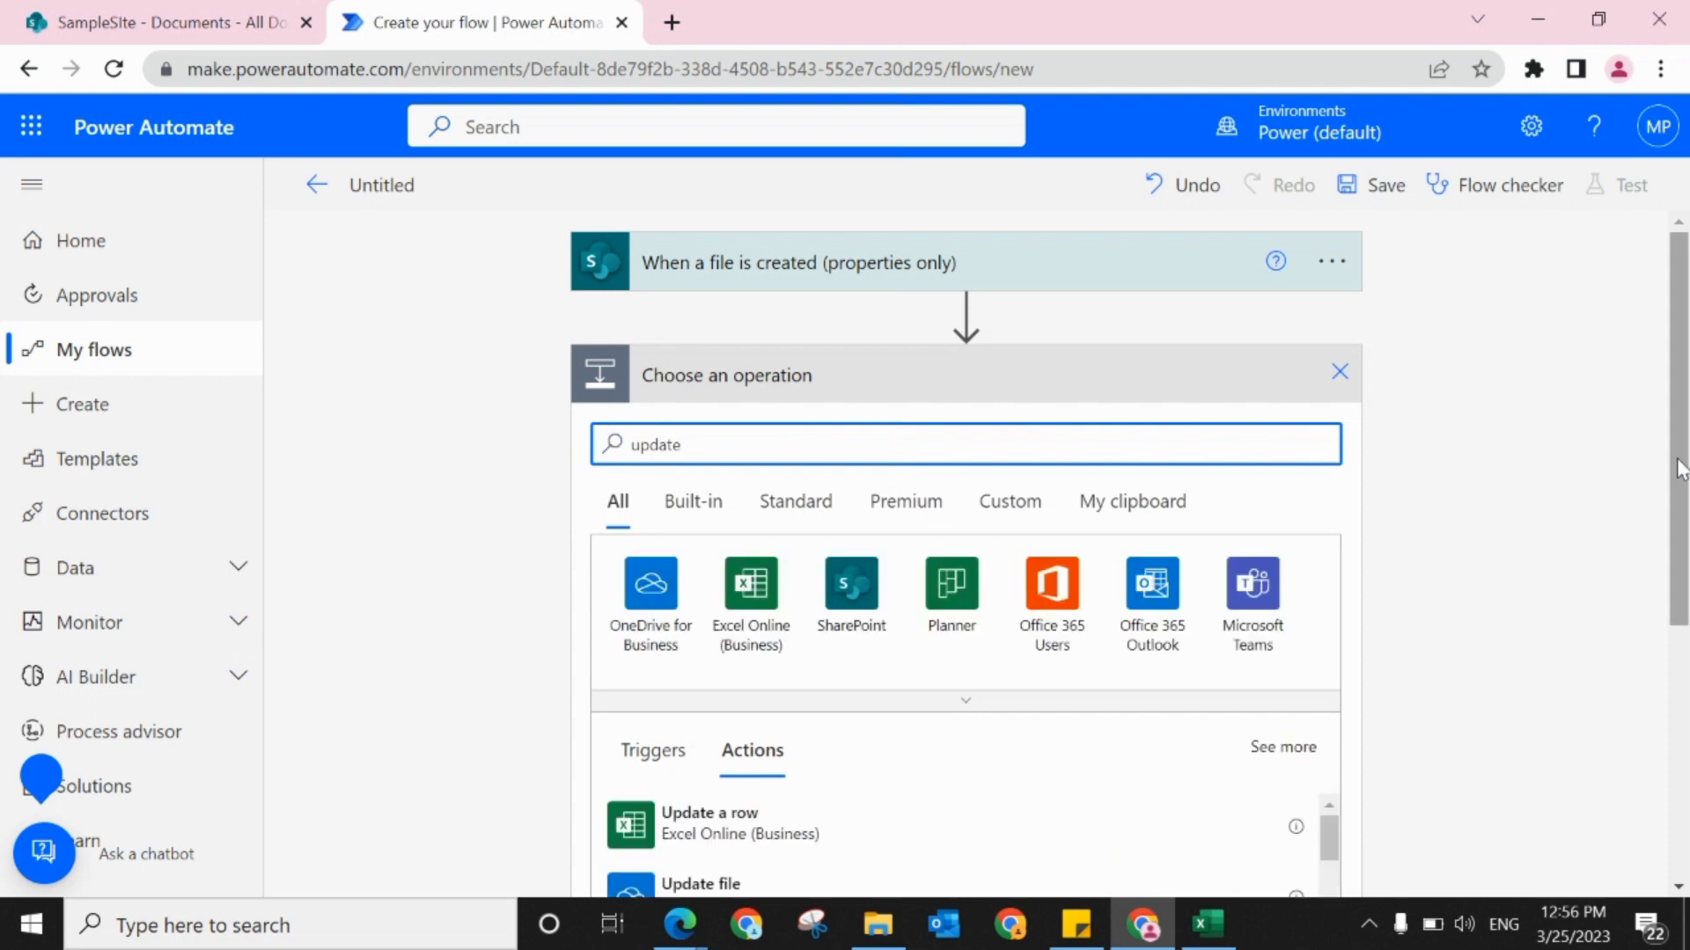
pyautogui.scroll(-1, 1669, 539)
pyautogui.moveTo(1667, 531)
pyautogui.mouseDown()
pyautogui.moveTo(1635, 626)
pyautogui.moveTo(1664, 497)
pyautogui.mouseUp()
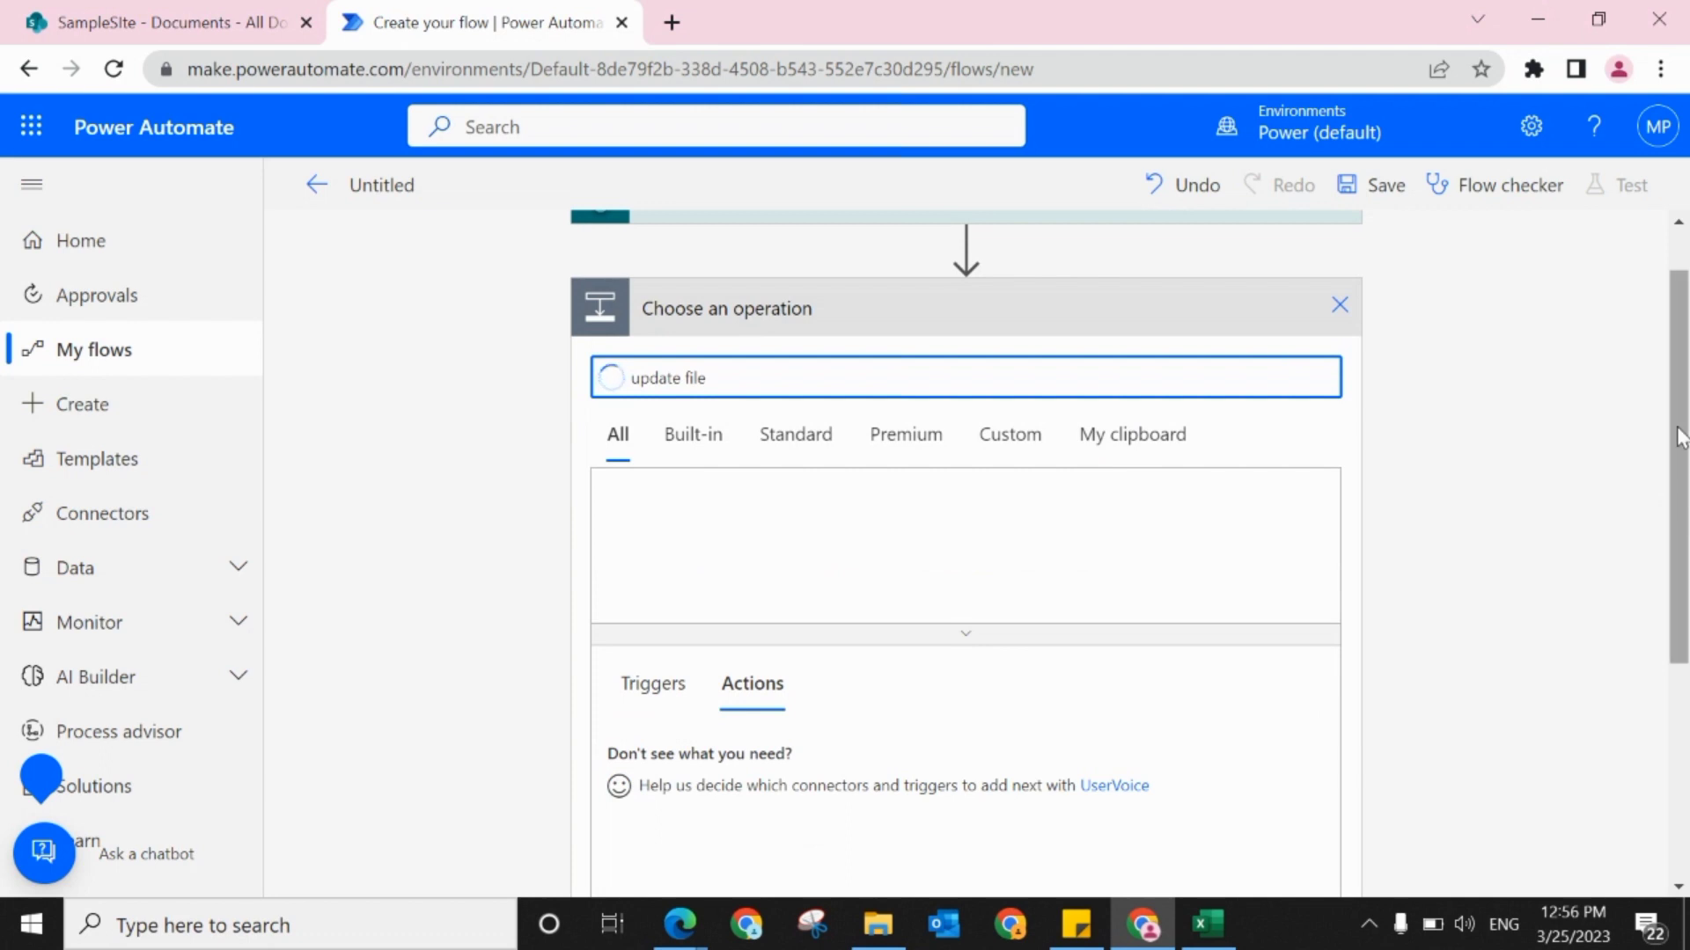
pyautogui.moveTo(1680, 435); pyautogui.dragTo(1679, 498)
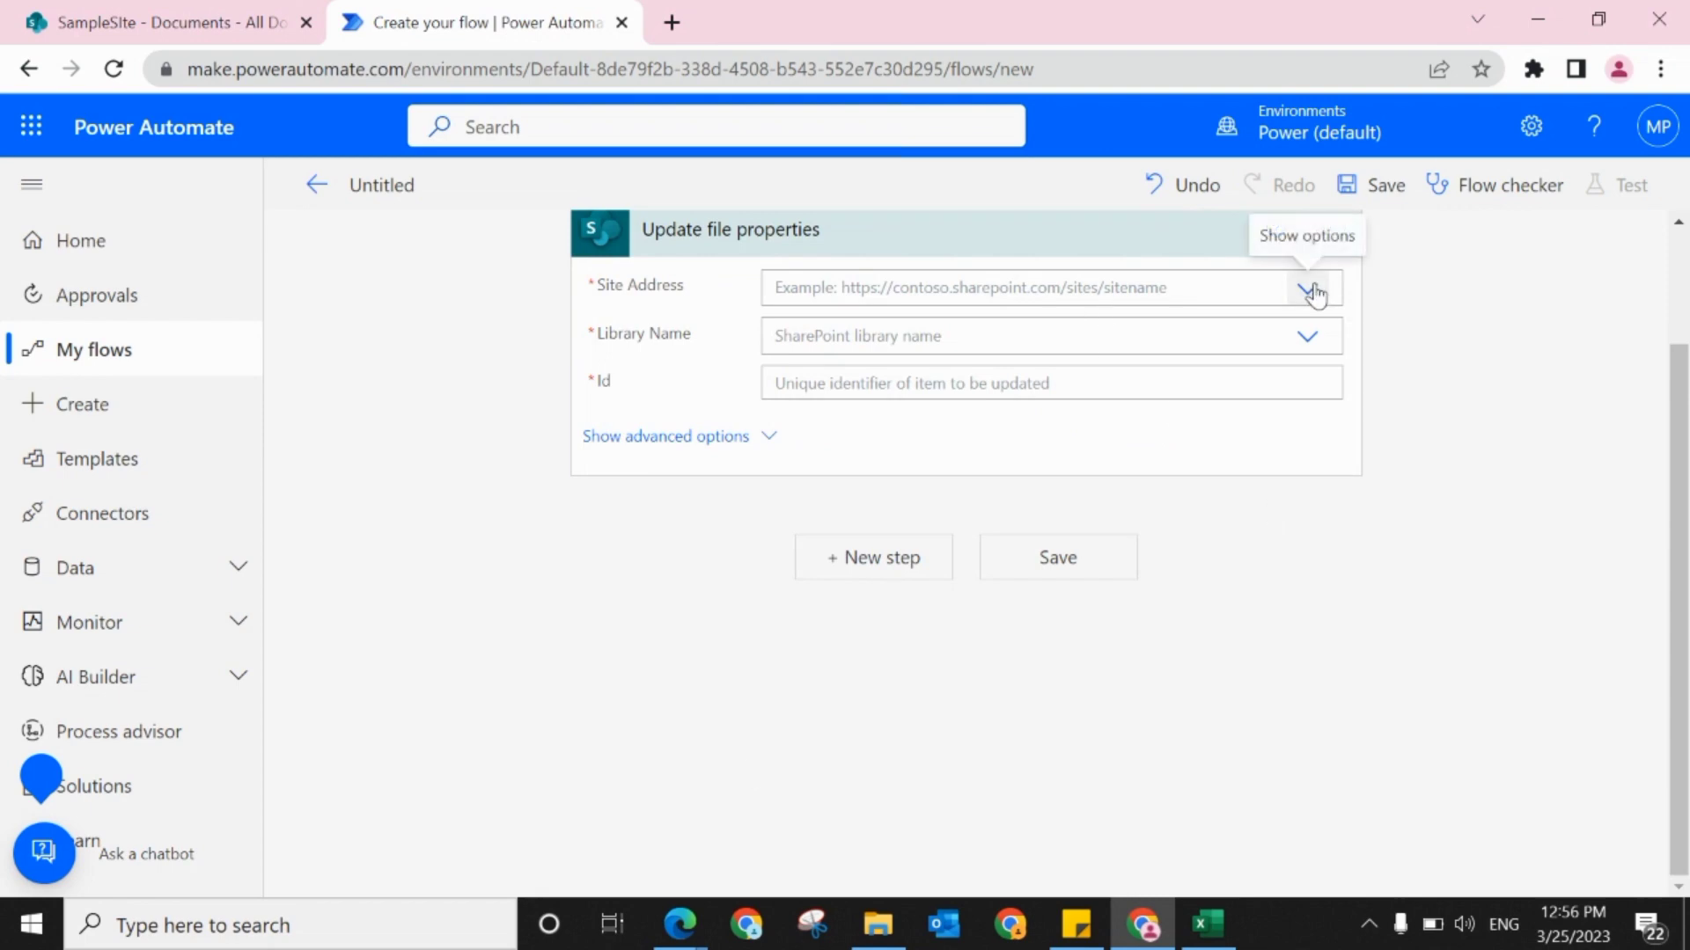
# Step: Configure Update file properties with the SampleSIte site, the Documents library and the trigger's ID as the Id
pyautogui.click(1311, 290)
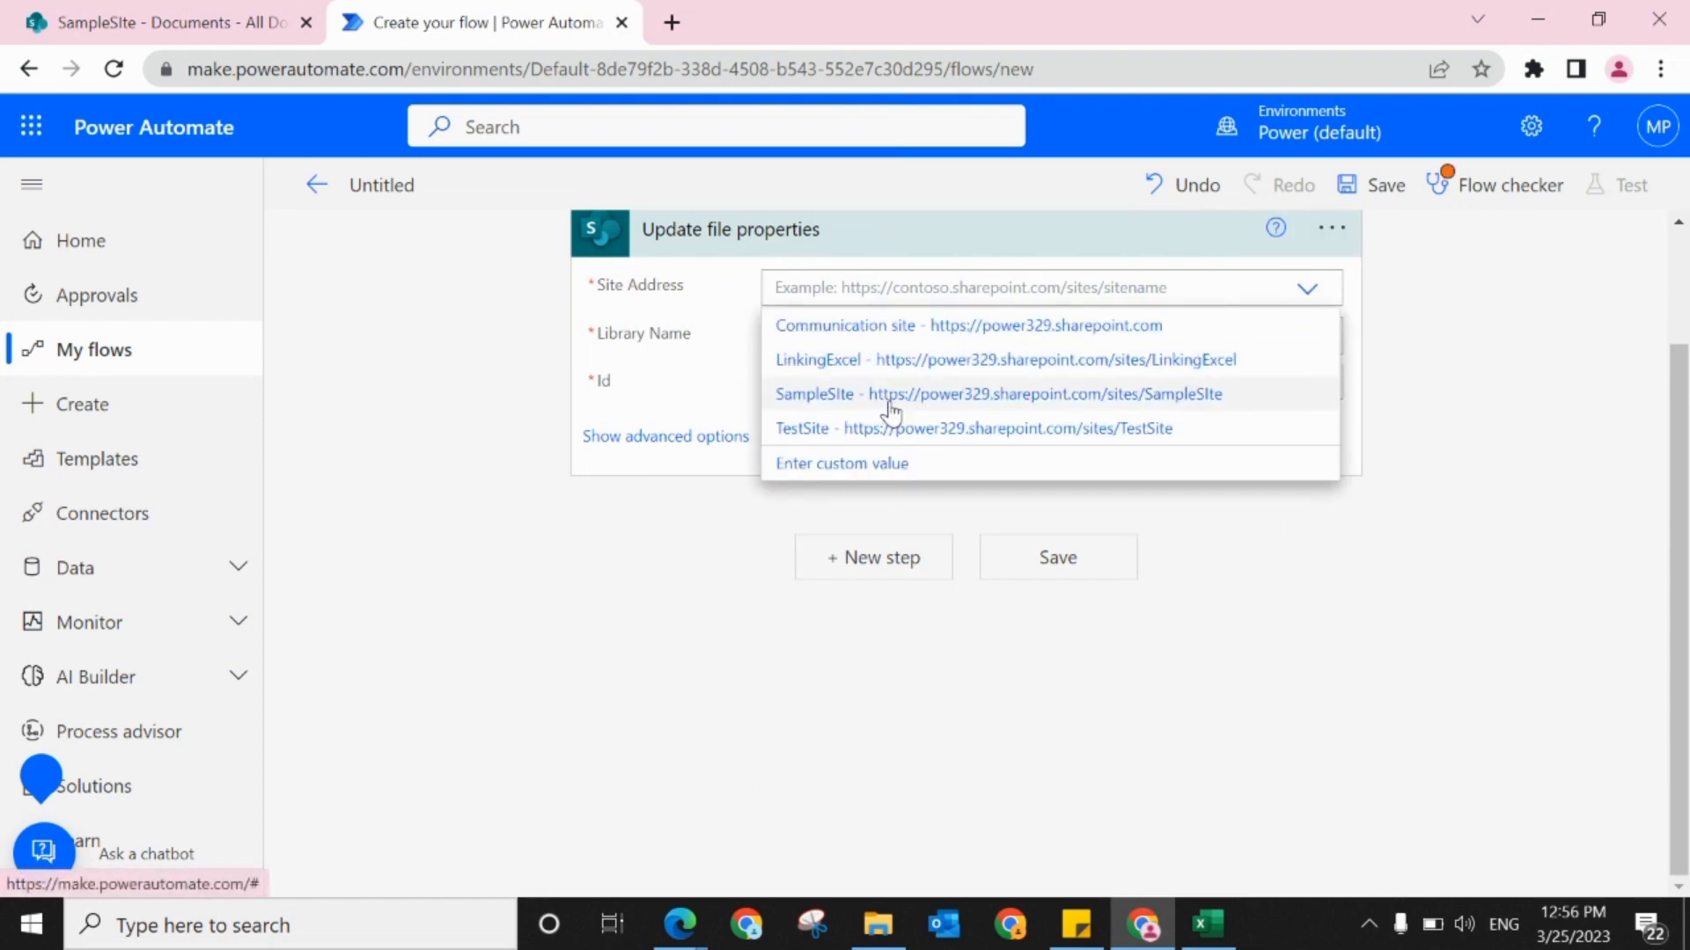
pyautogui.click(891, 403)
pyautogui.click(1301, 343)
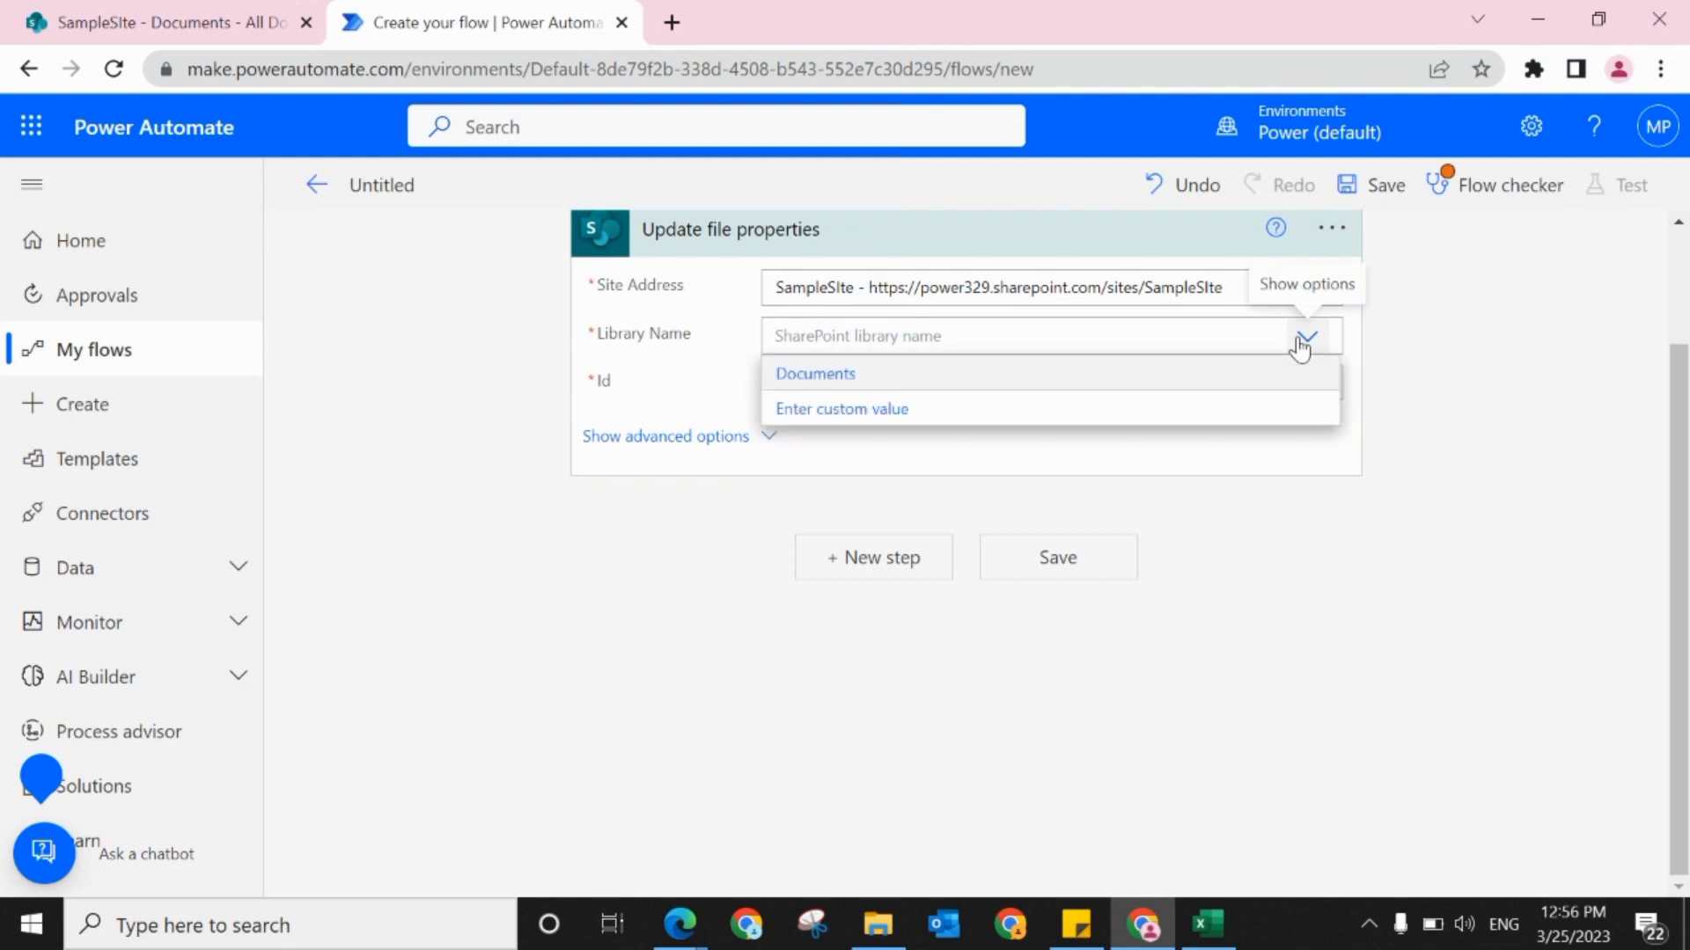
pyautogui.click(868, 373)
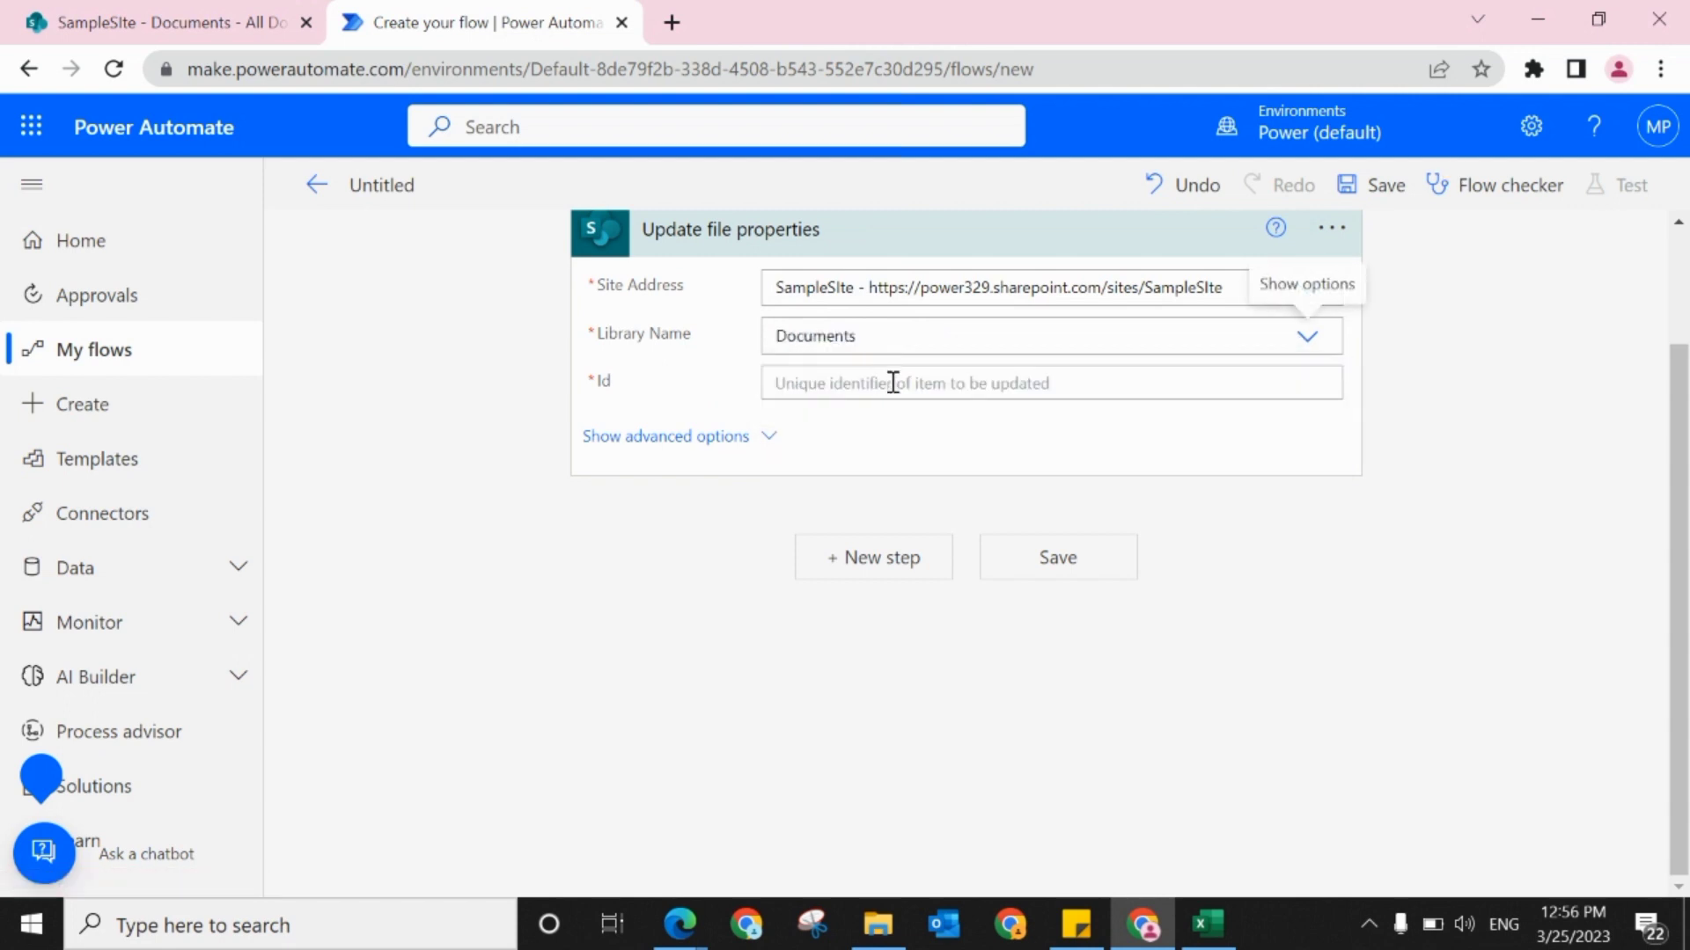
pyautogui.click(892, 383)
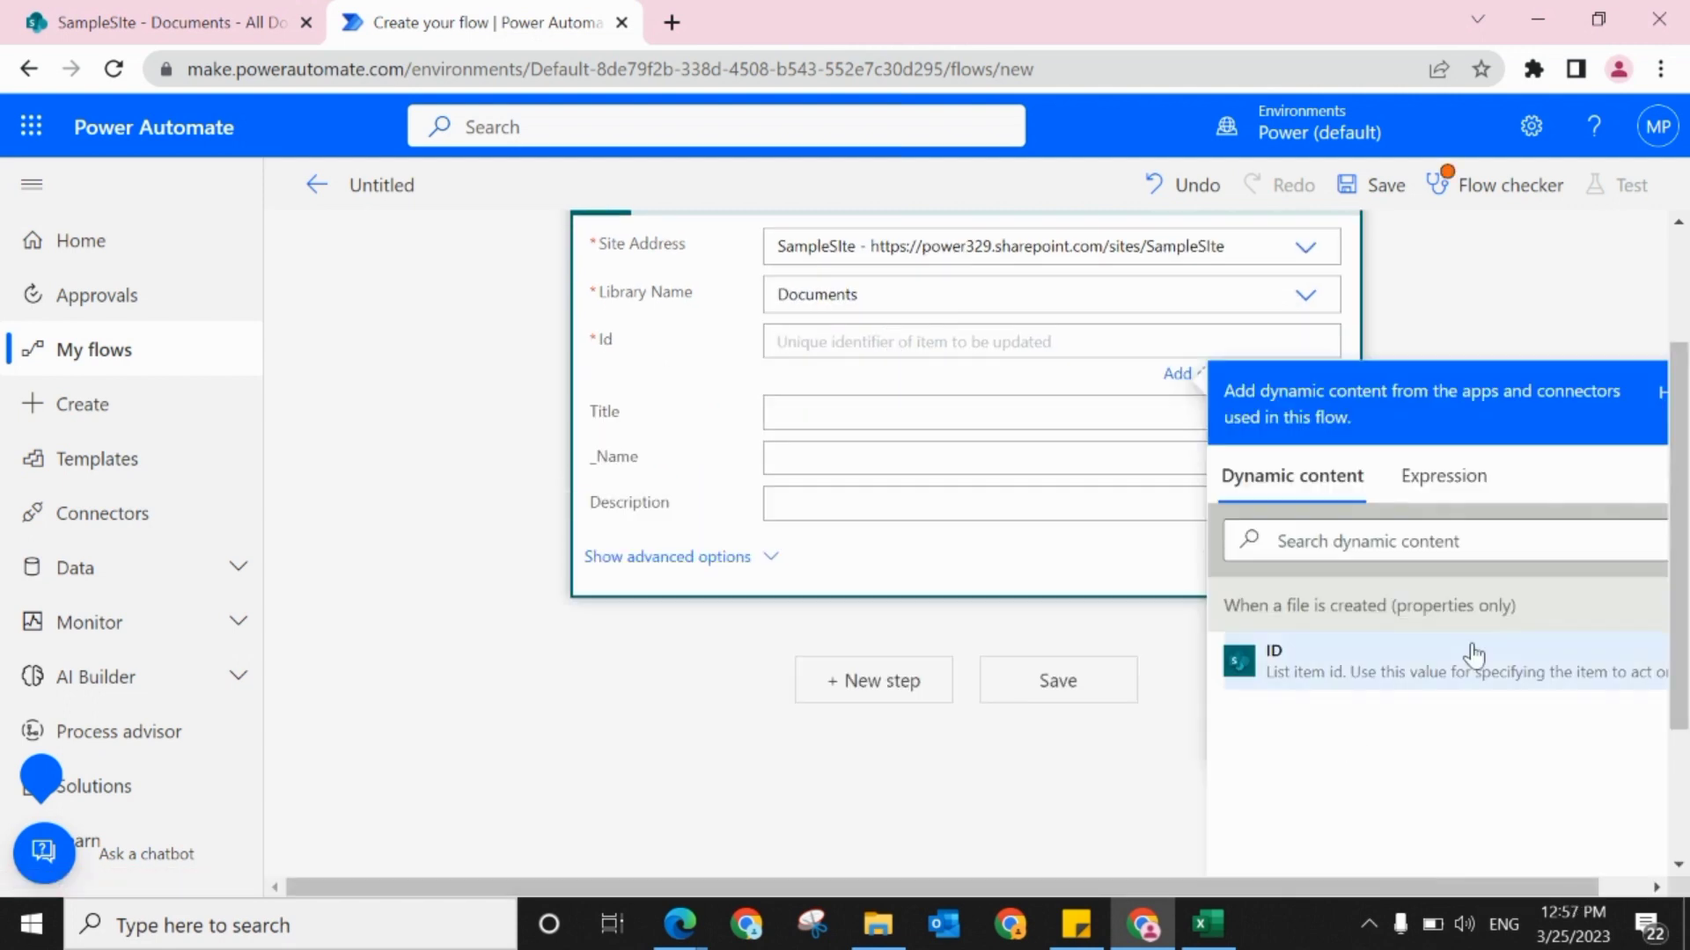
pyautogui.click(1371, 671)
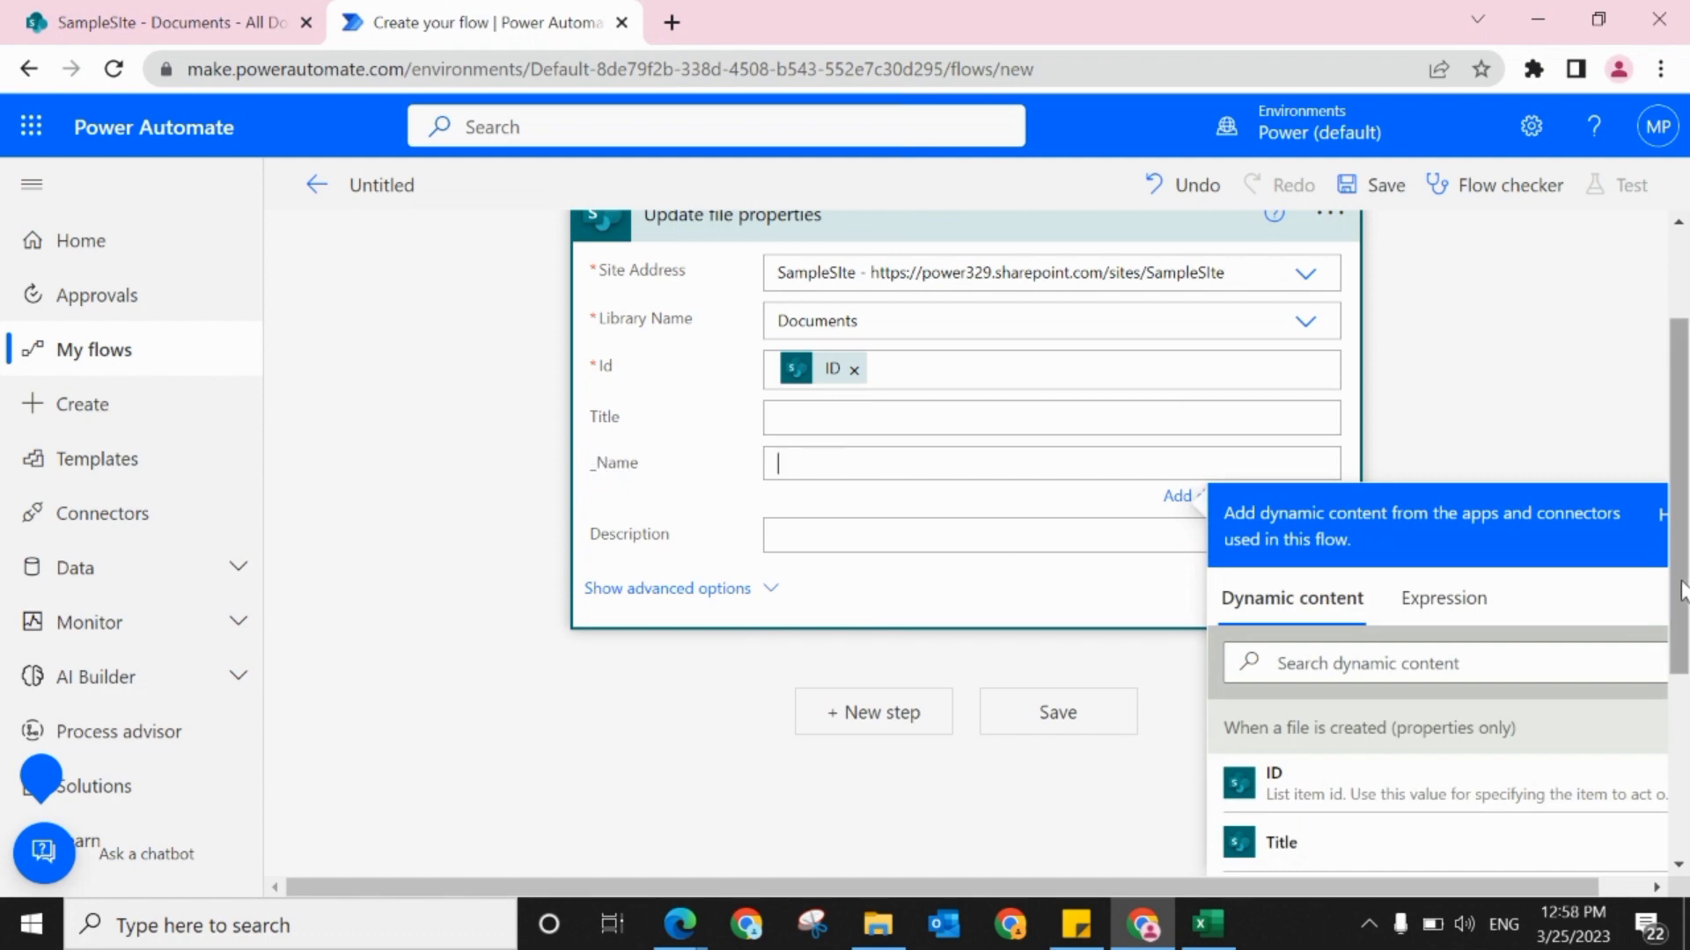
# Step: Search the dynamic content for "file" and fill the _Name field with "File name with extension"
pyautogui.scroll(-2, 1682, 655)
pyautogui.click(1395, 539)
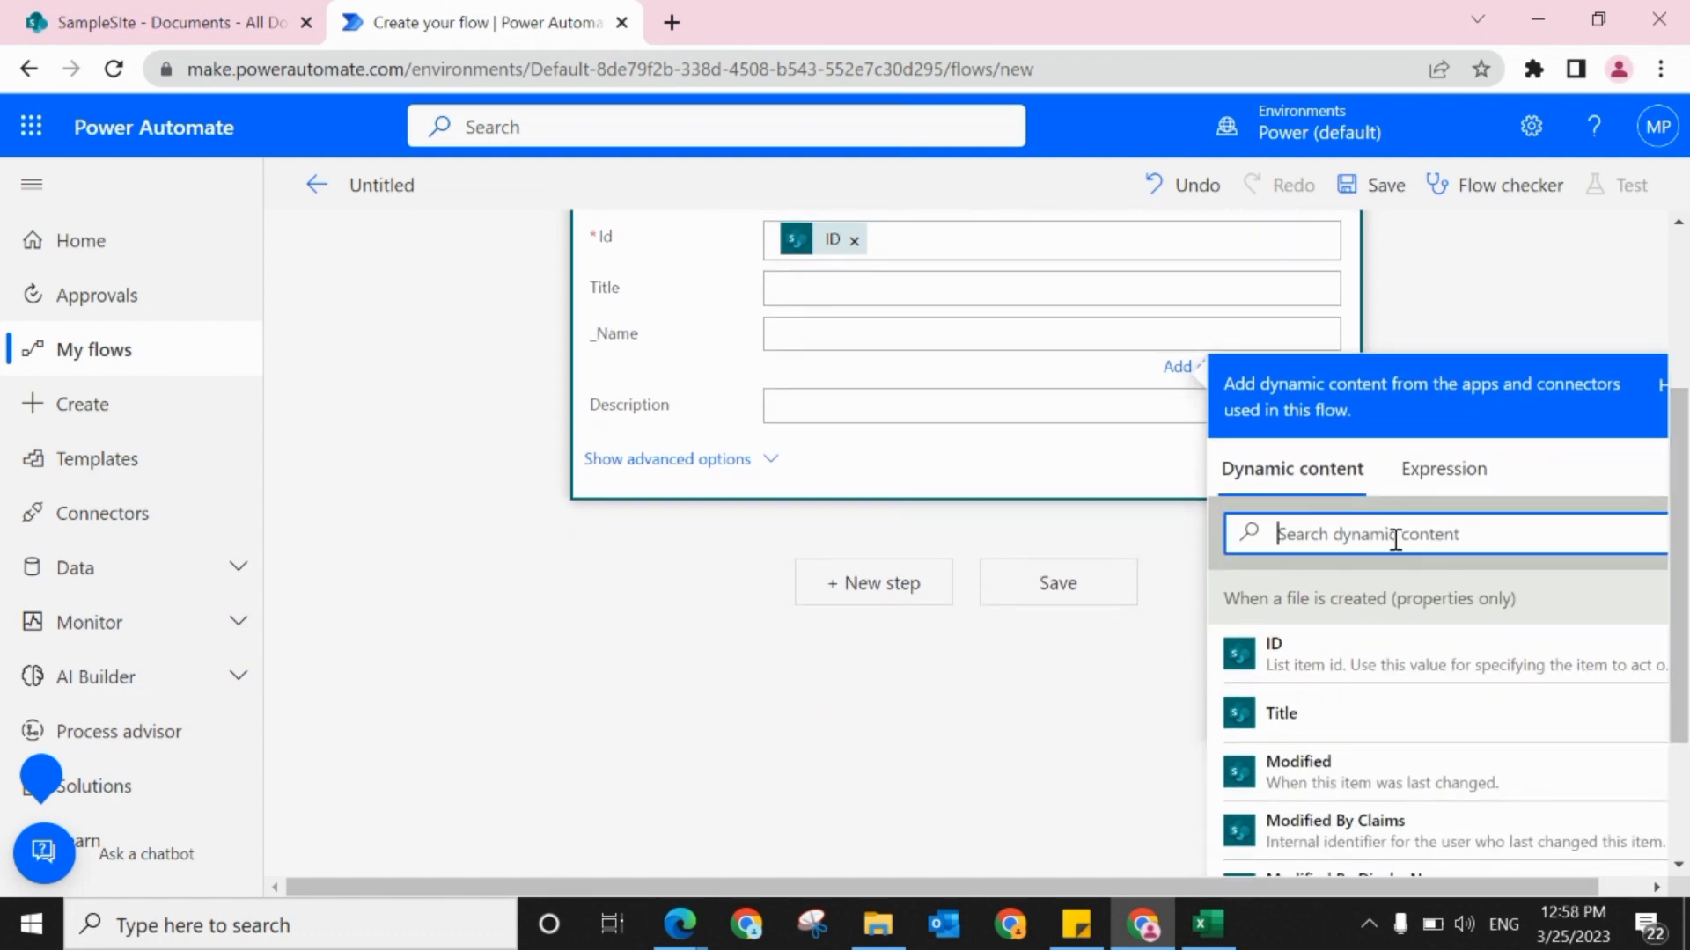
pyautogui.write('m')
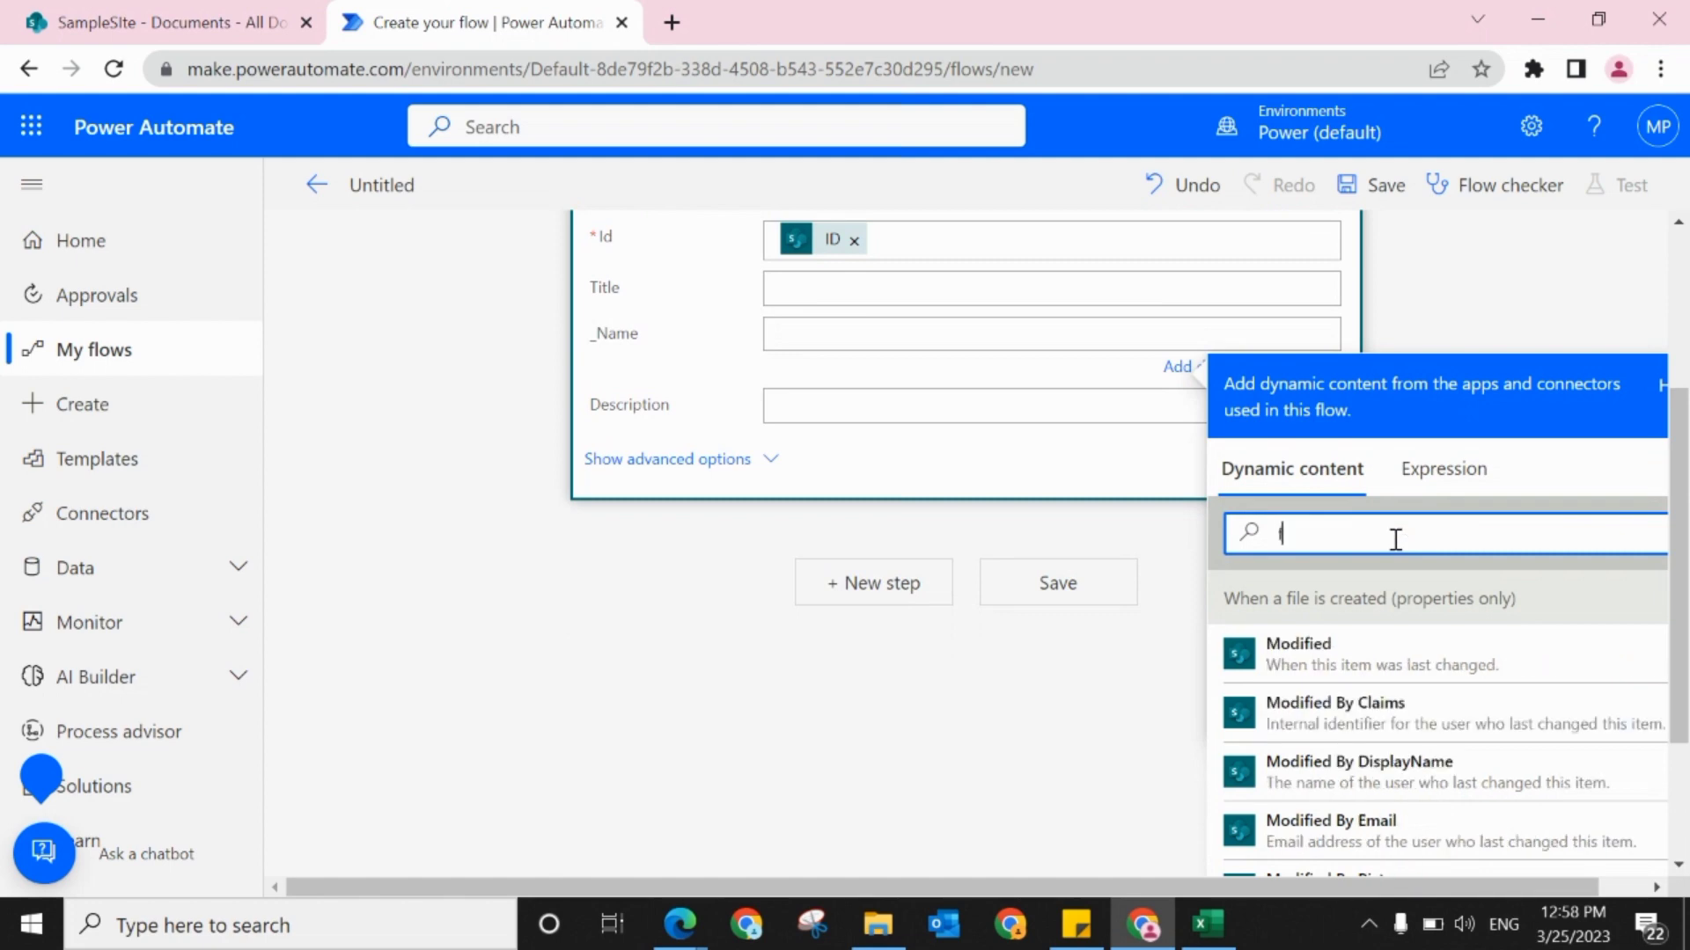
pyautogui.press('BackSpace')
pyautogui.write('file')
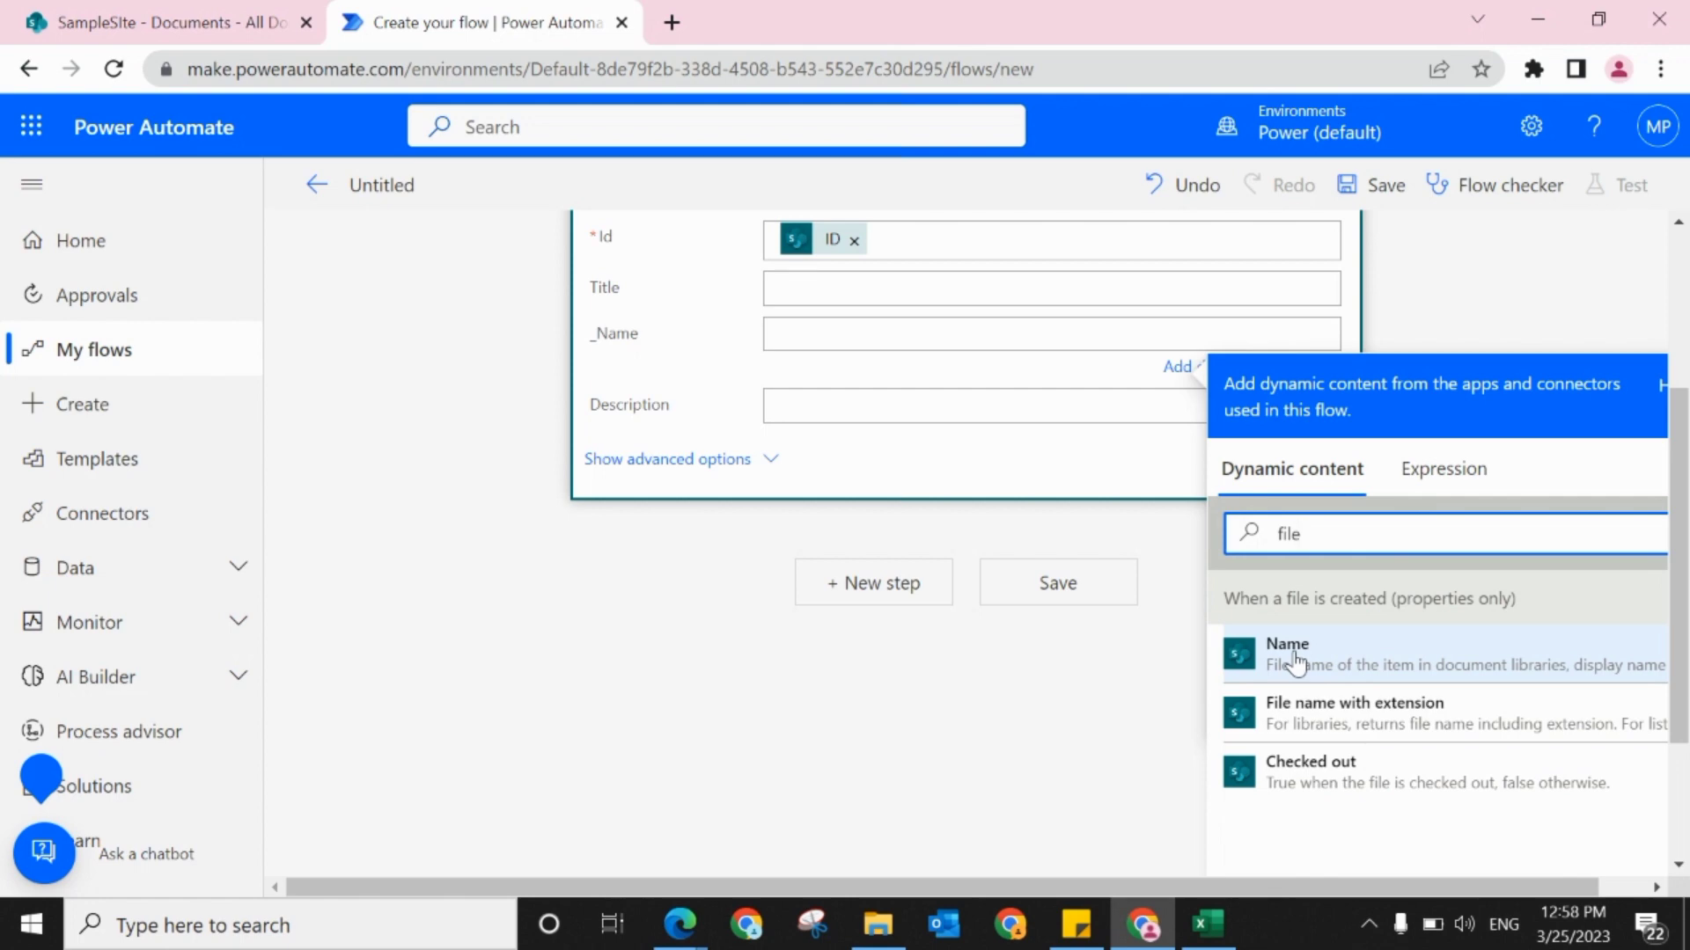
pyautogui.click(1298, 727)
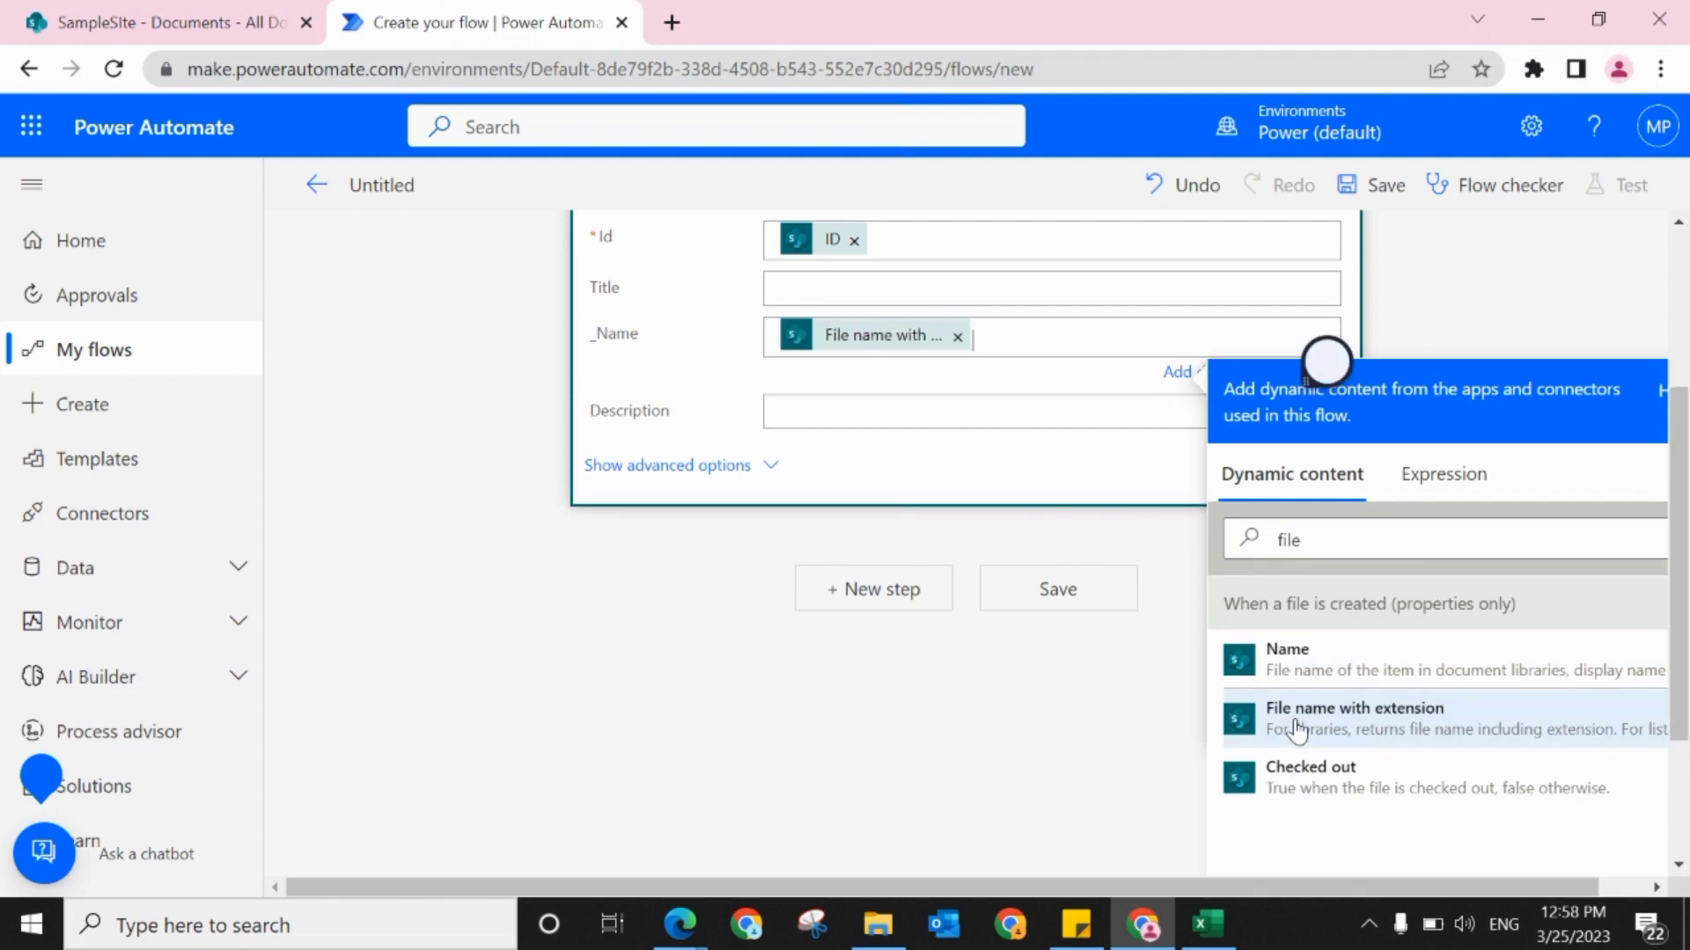
# Step: Save the flow and collapse the Update file properties action
pyautogui.scroll(1, 1681, 633)
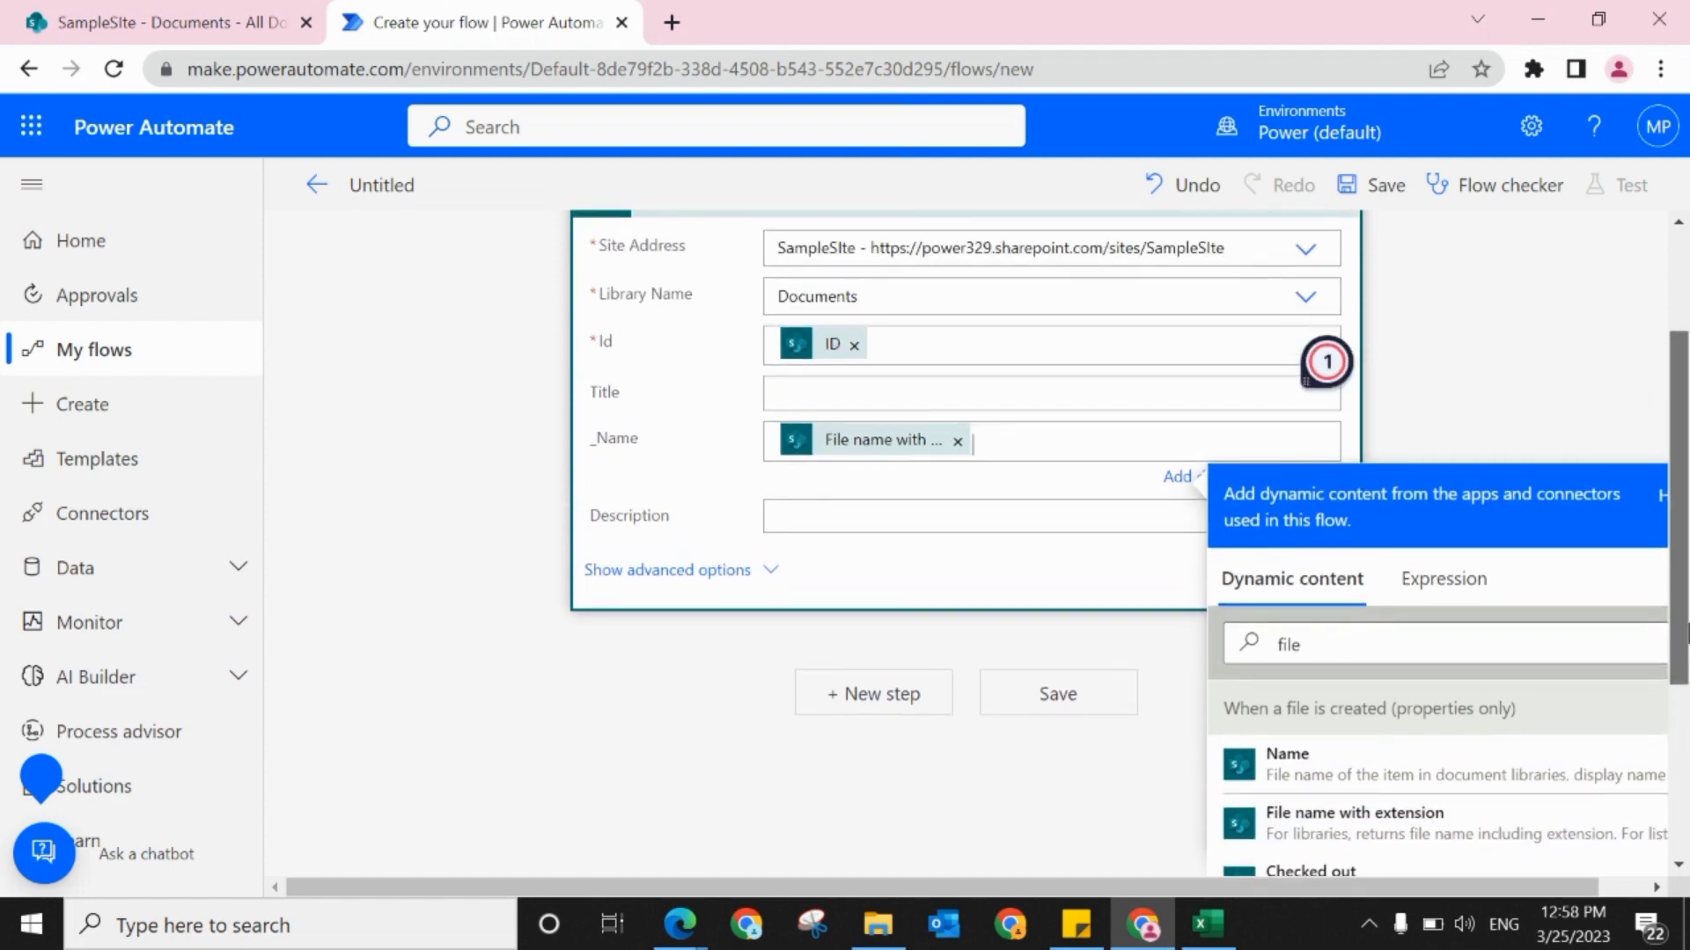
pyautogui.scroll(1, 1327, 362)
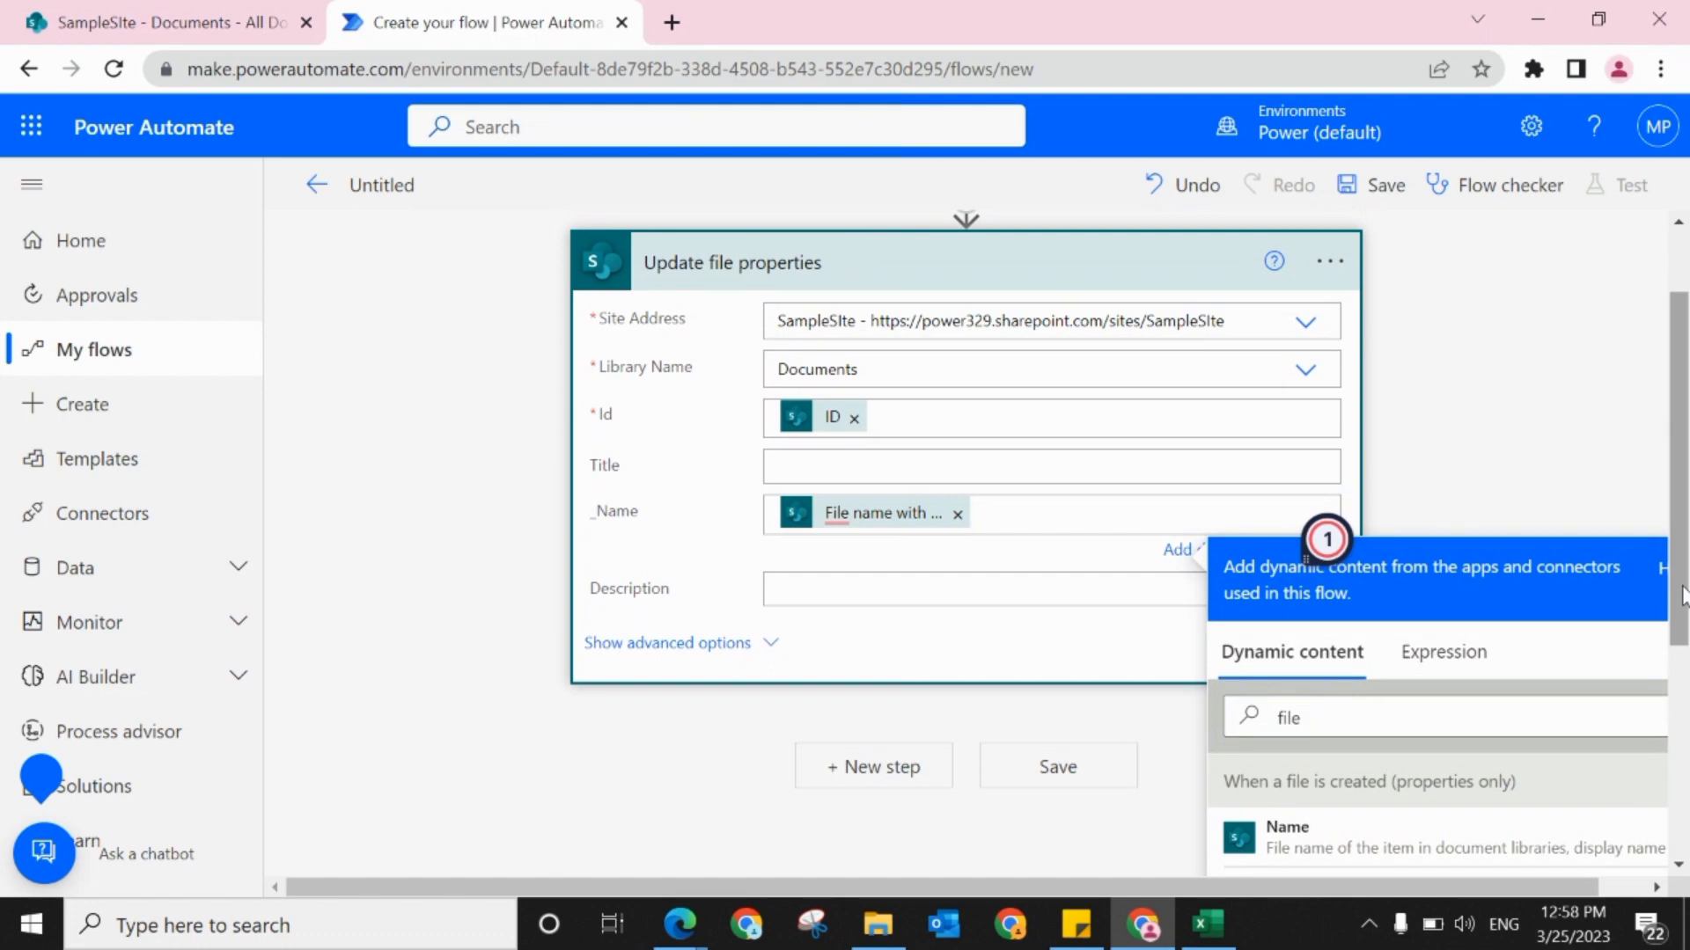
pyautogui.scroll(1, 1683, 597)
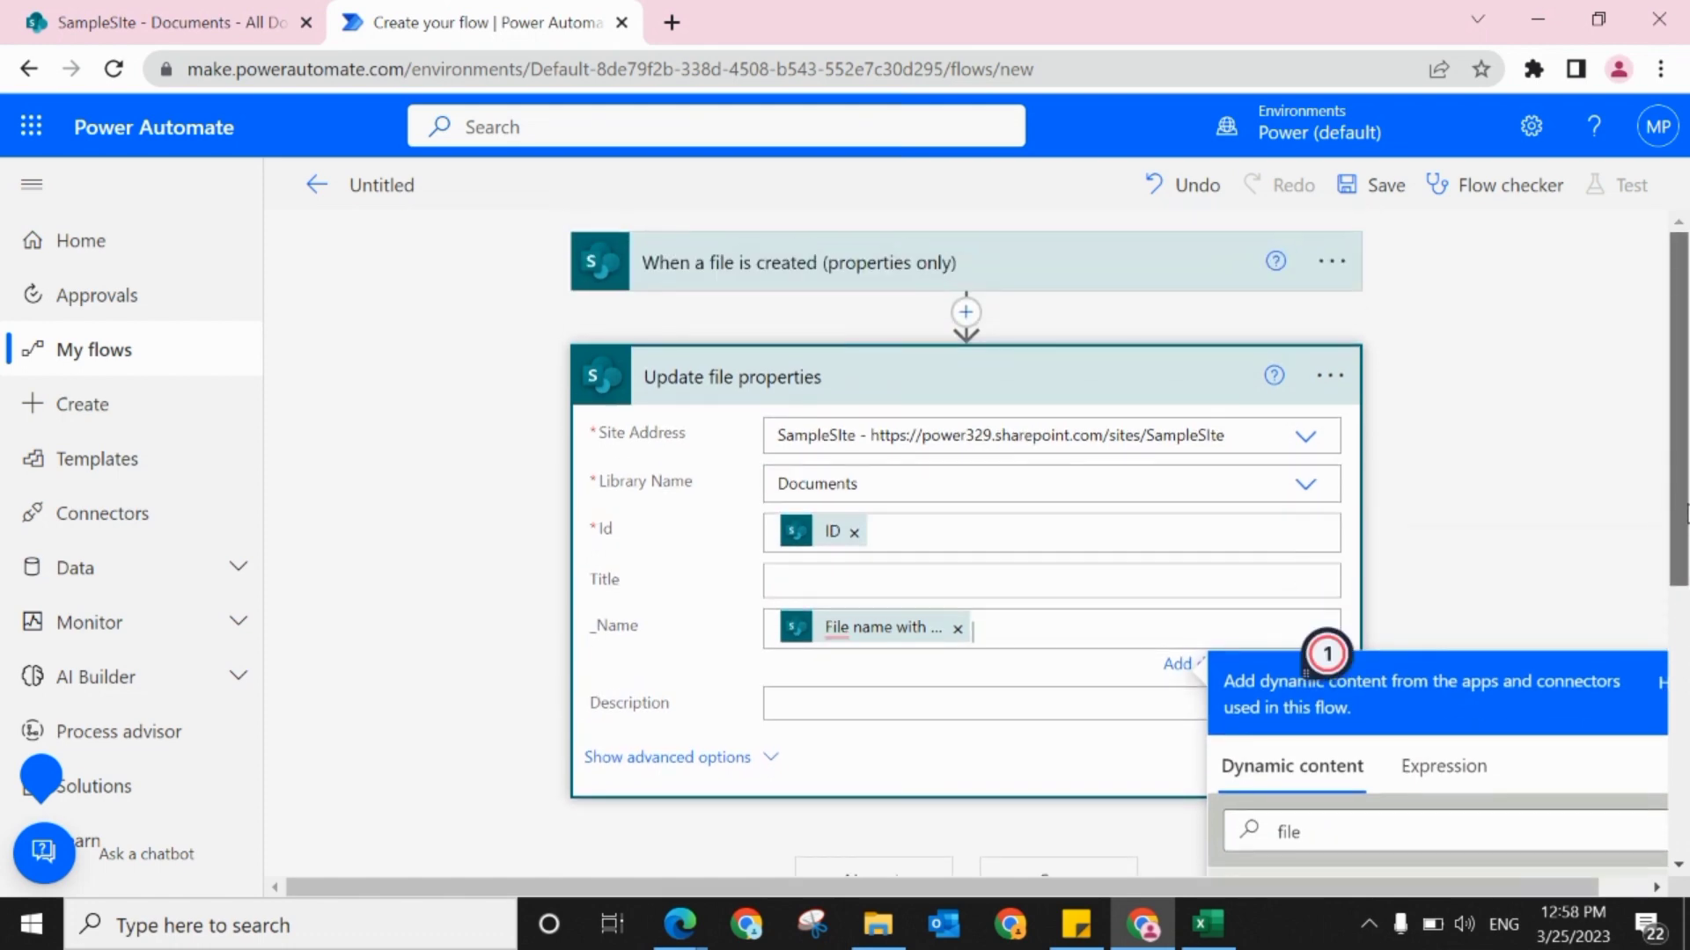
pyautogui.click(1360, 191)
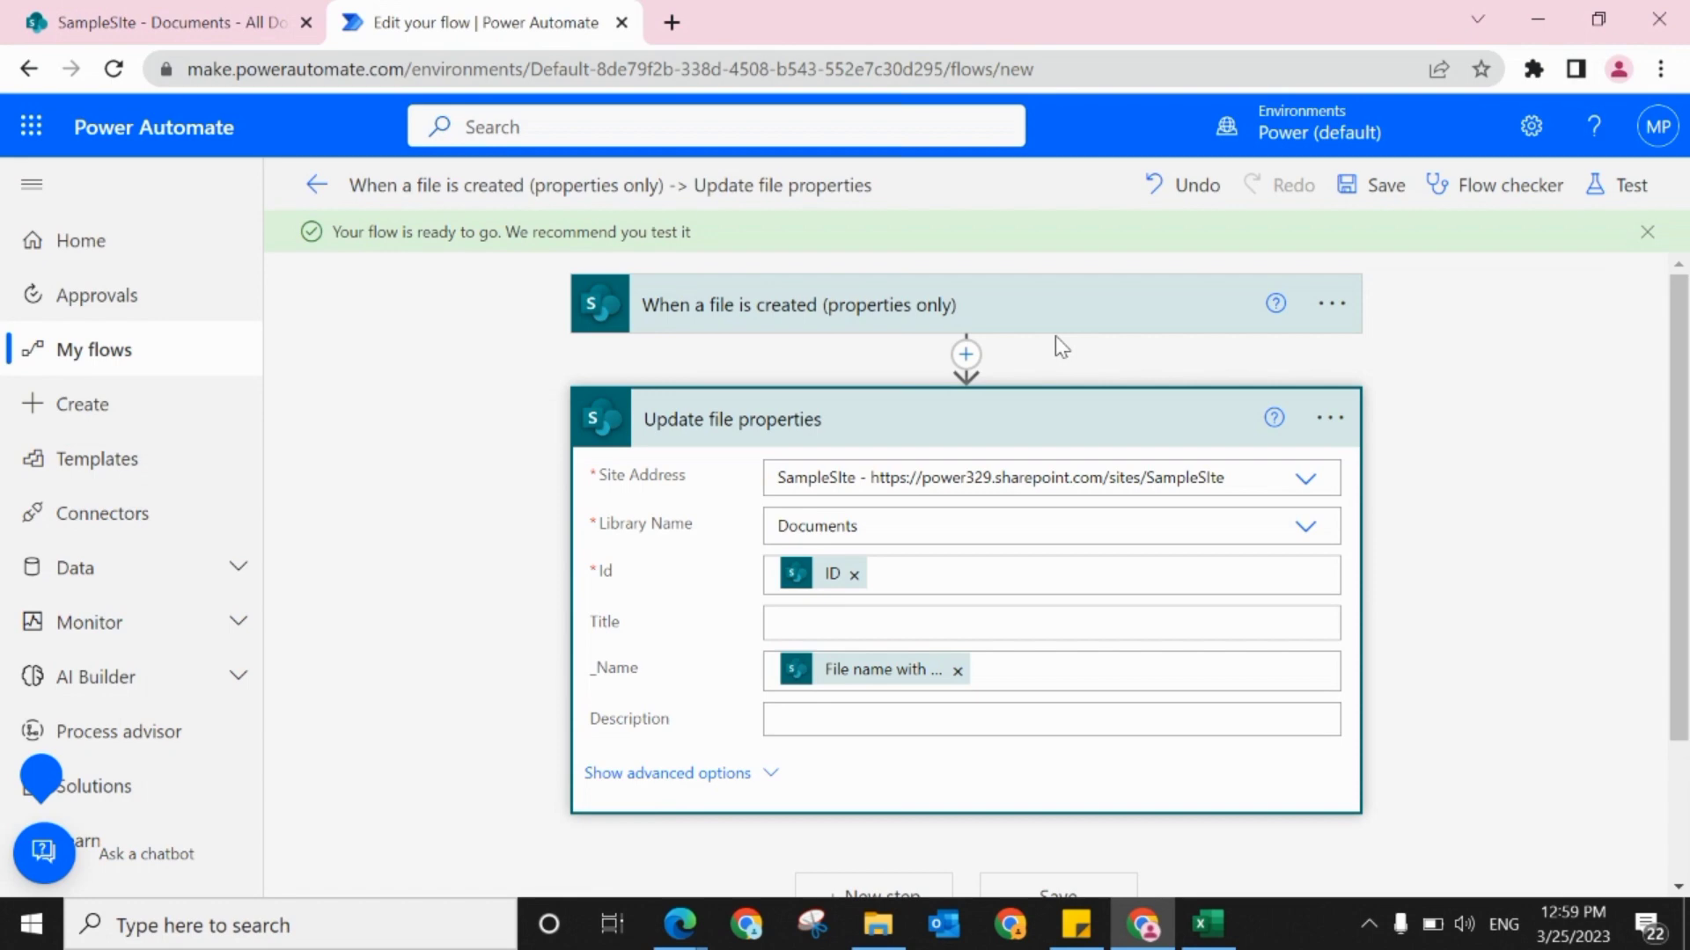
pyautogui.click(872, 412)
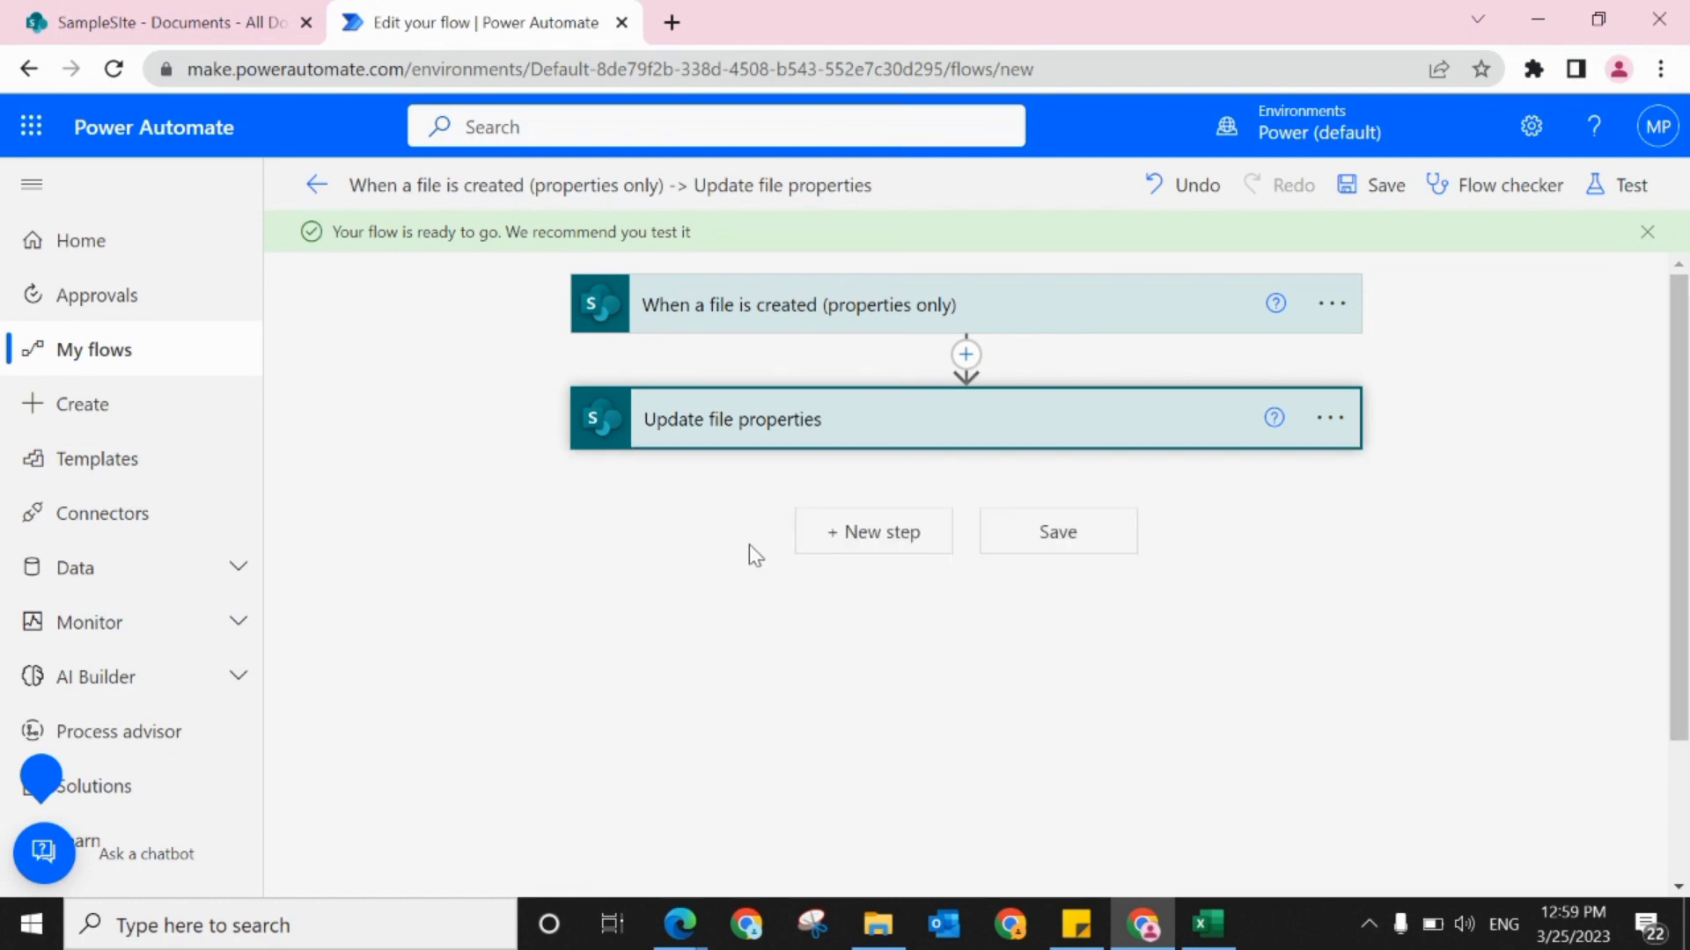
# Step: Switch to the SharePoint Documents library and create a new folder named TestFlow
pyautogui.click(158, 12)
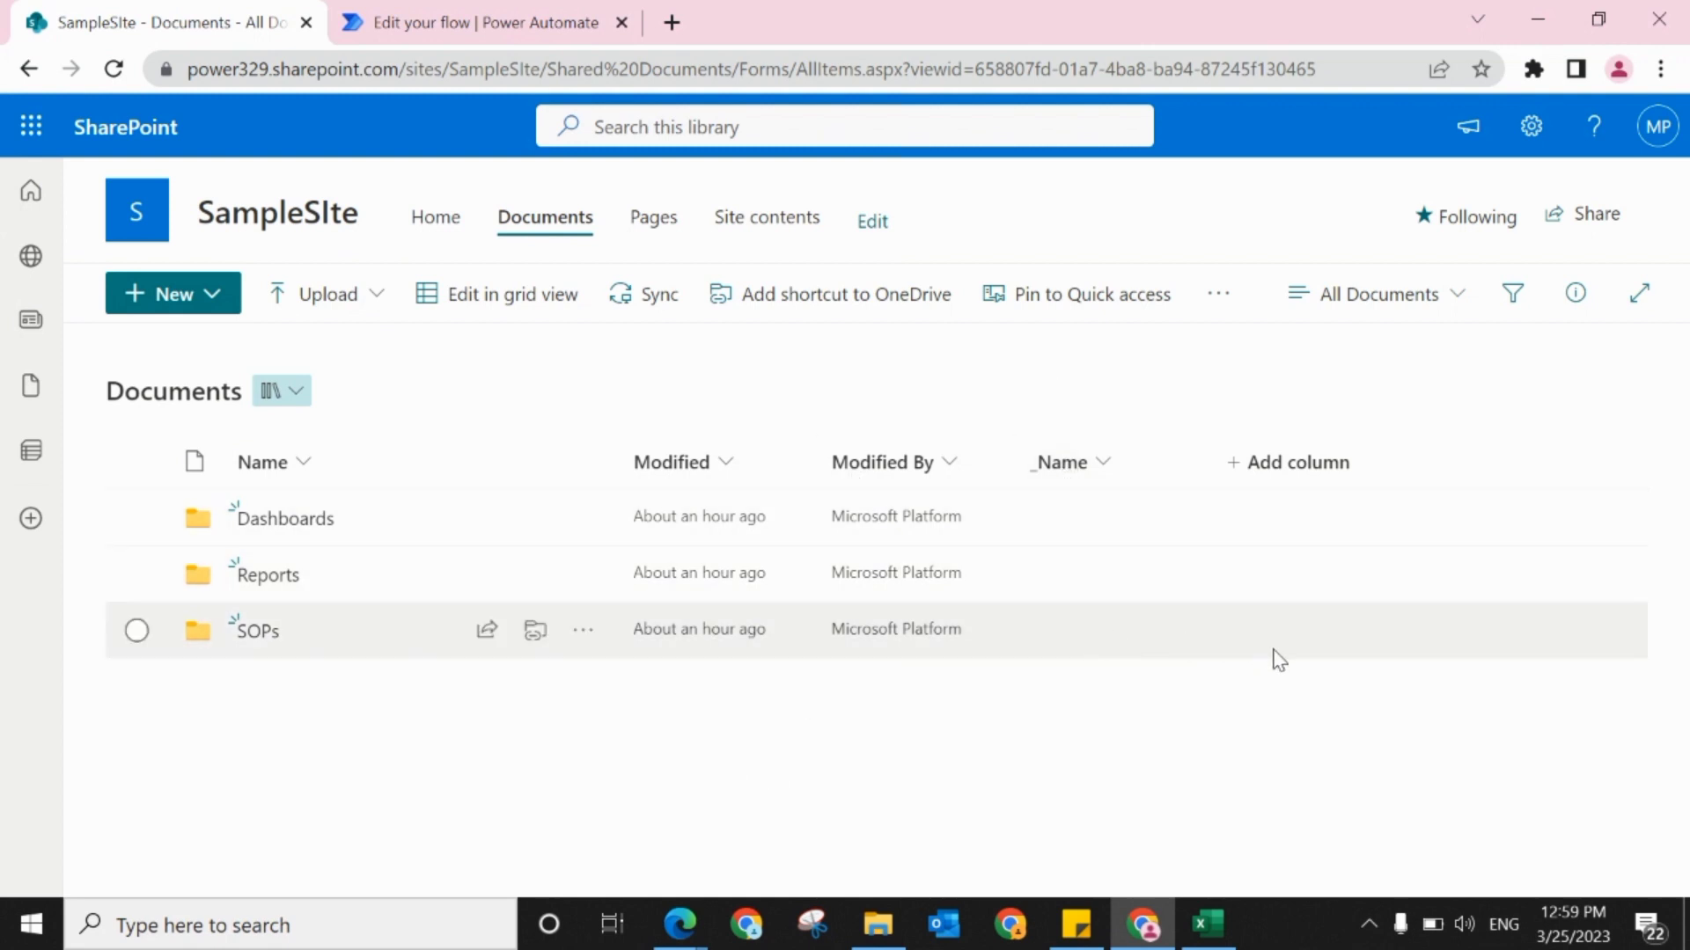
pyautogui.click(196, 303)
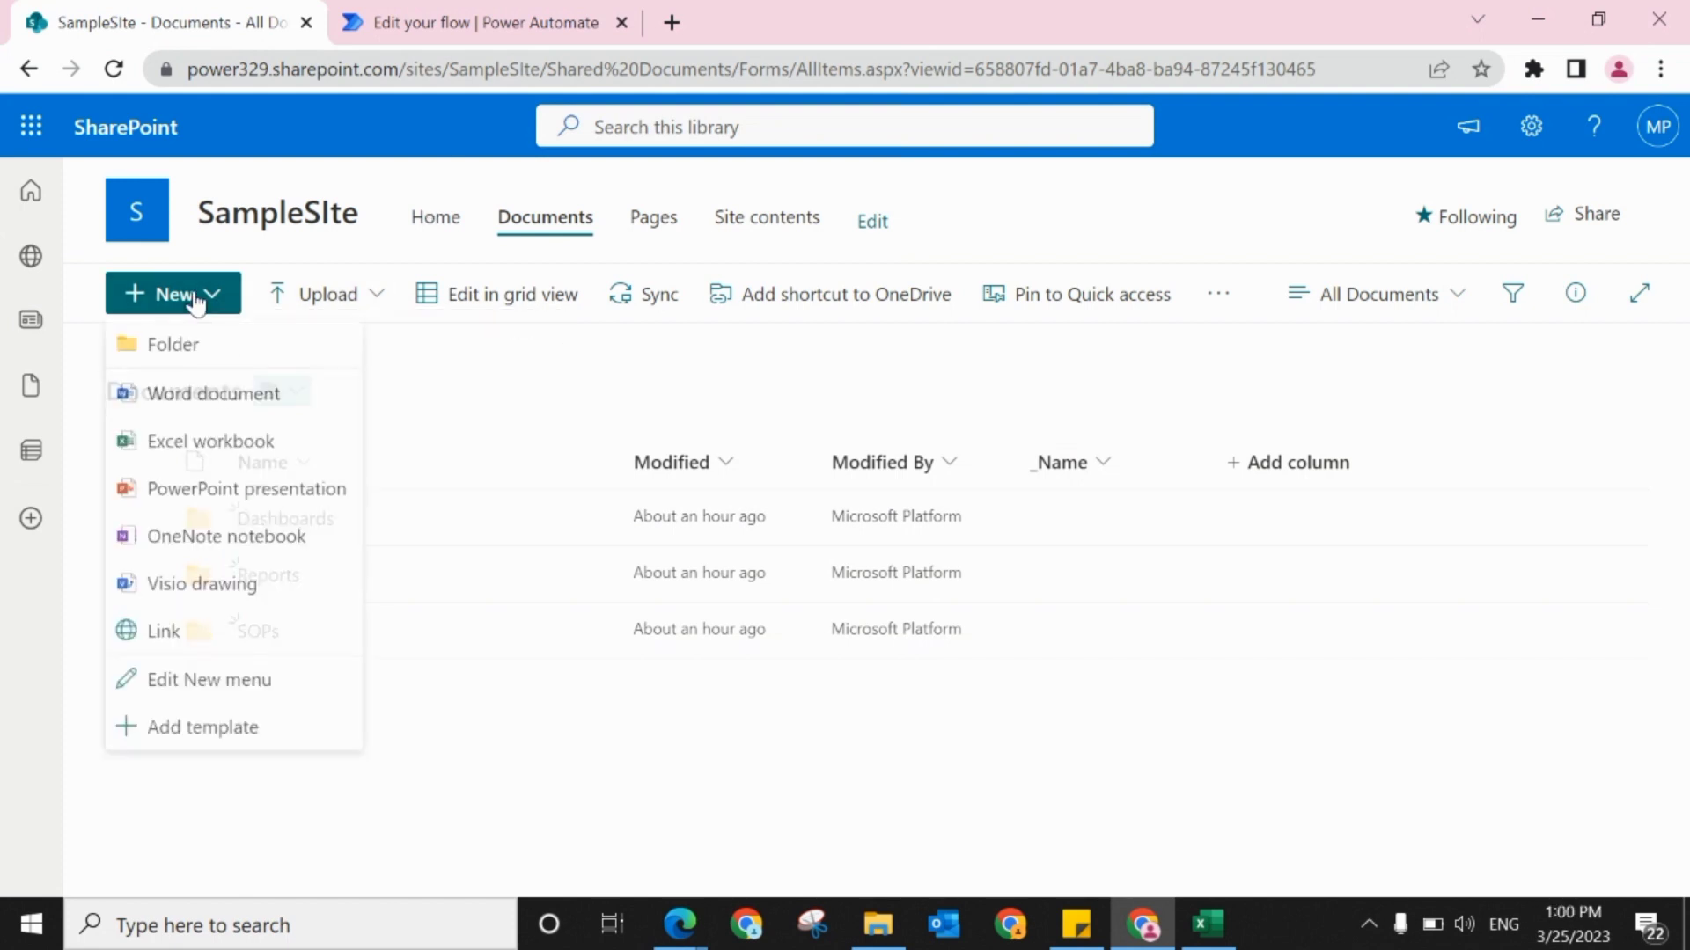
pyautogui.click(220, 343)
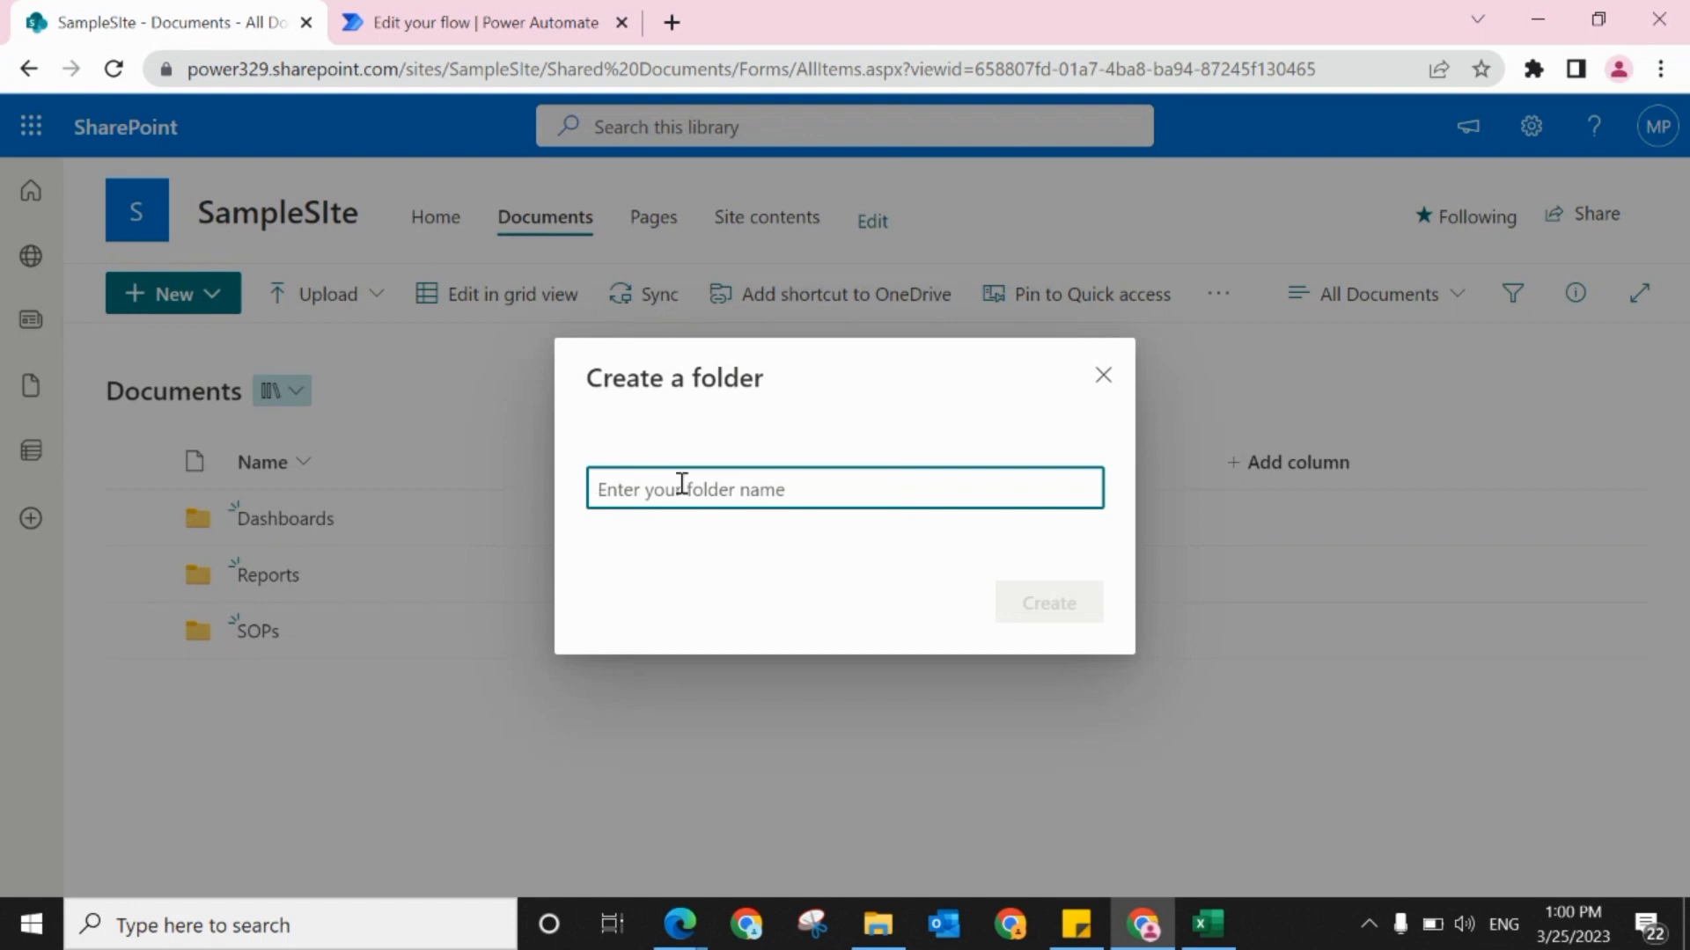
pyautogui.write('TestFlow')
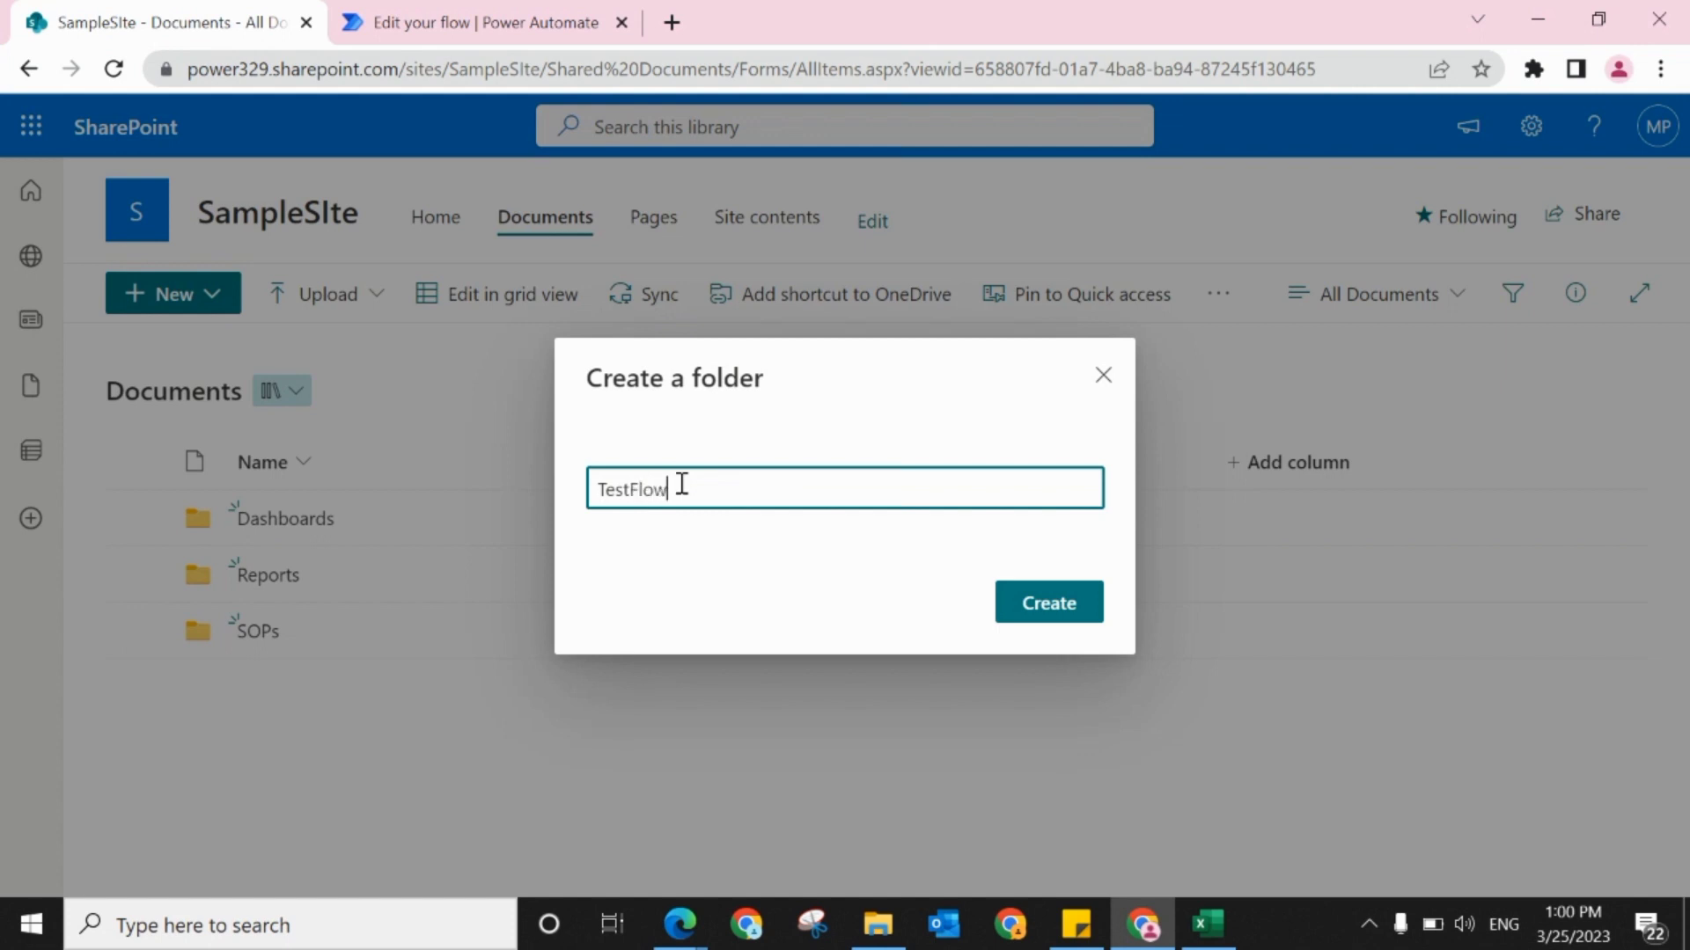
pyautogui.click(1035, 614)
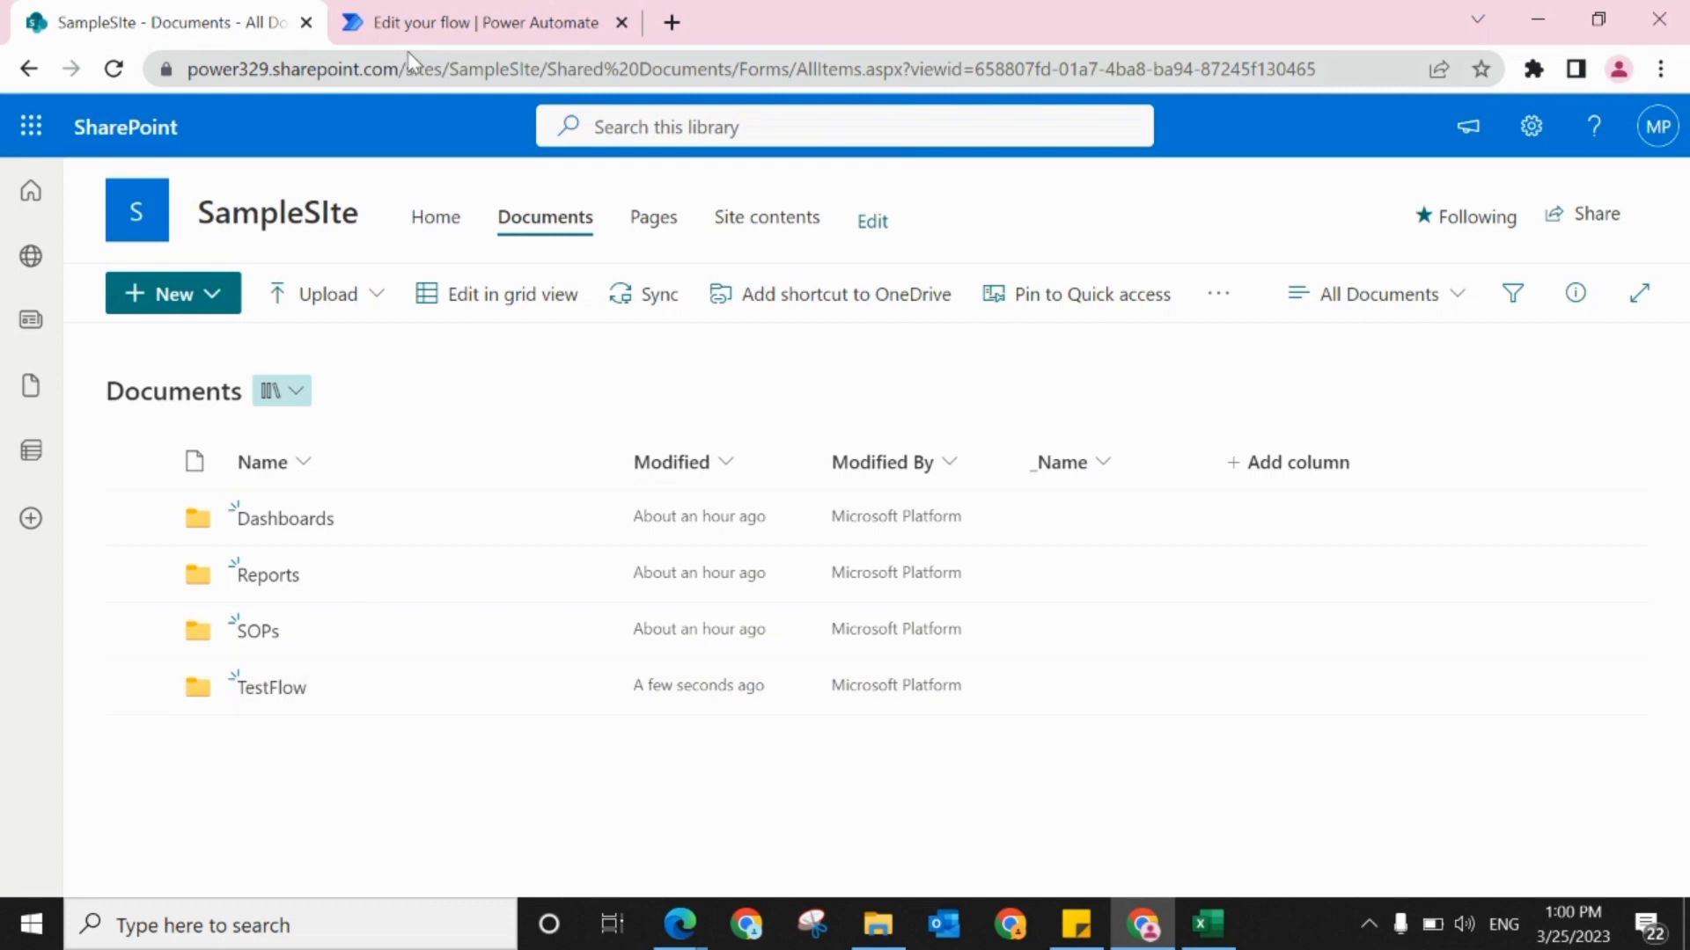
# Step: Return to Power Automate, open the flow's details page and refresh its 28-day run history to check the run status
pyautogui.click(404, 25)
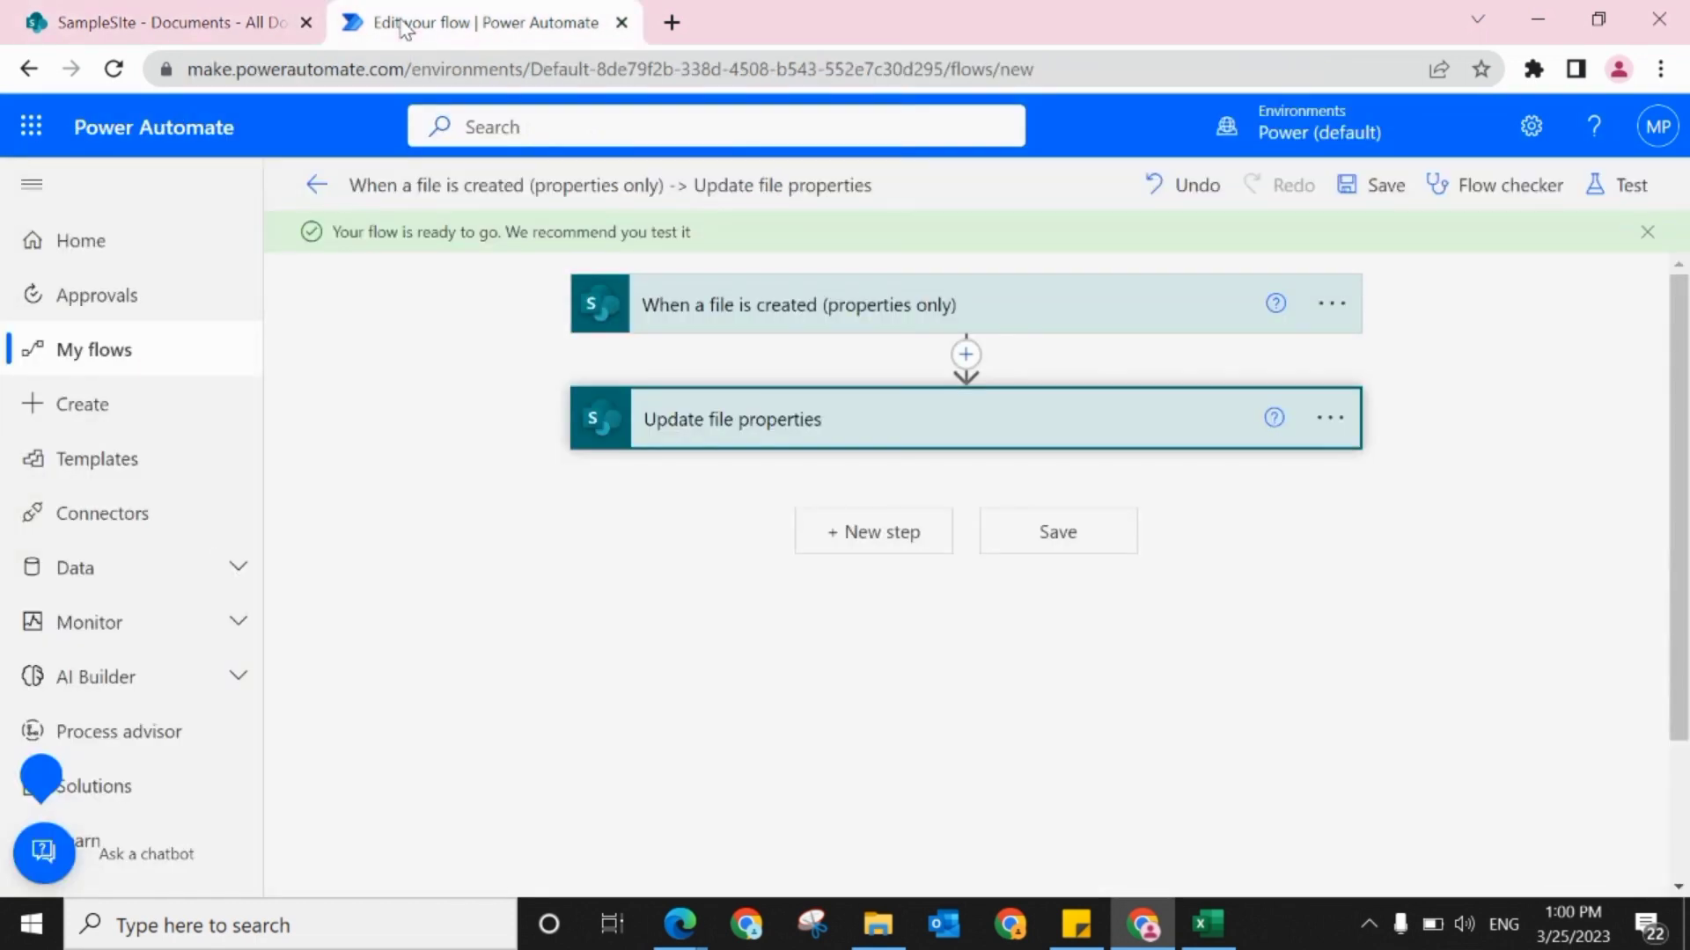
pyautogui.click(319, 183)
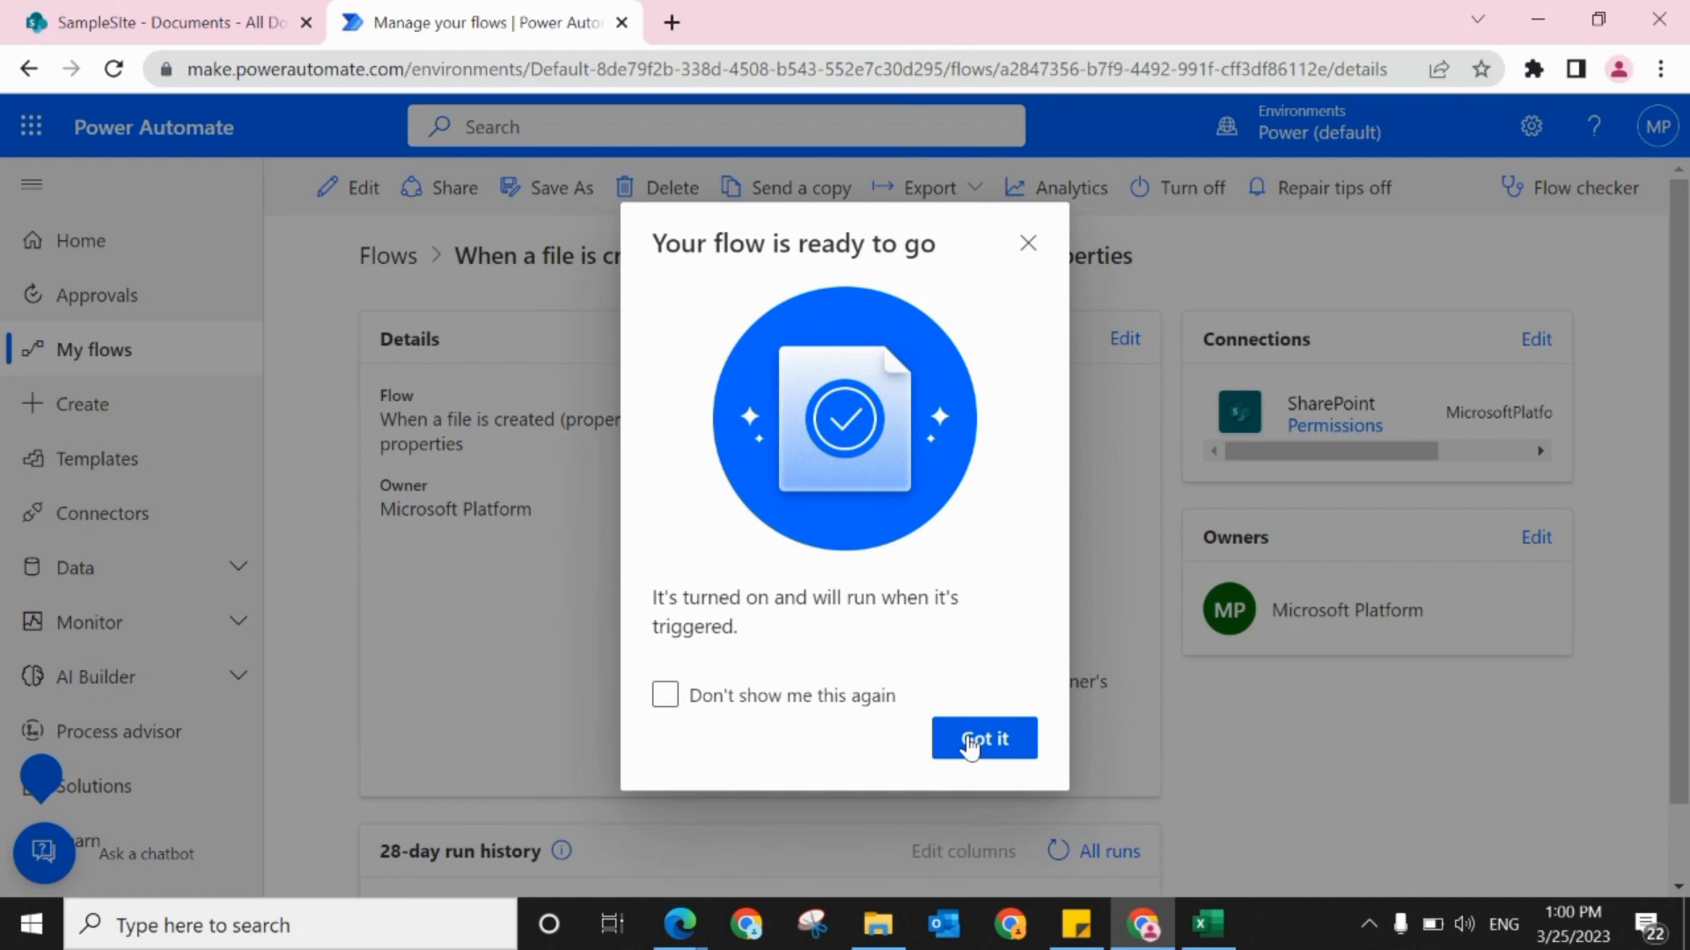
pyautogui.click(971, 745)
pyautogui.scroll(-1, 1684, 867)
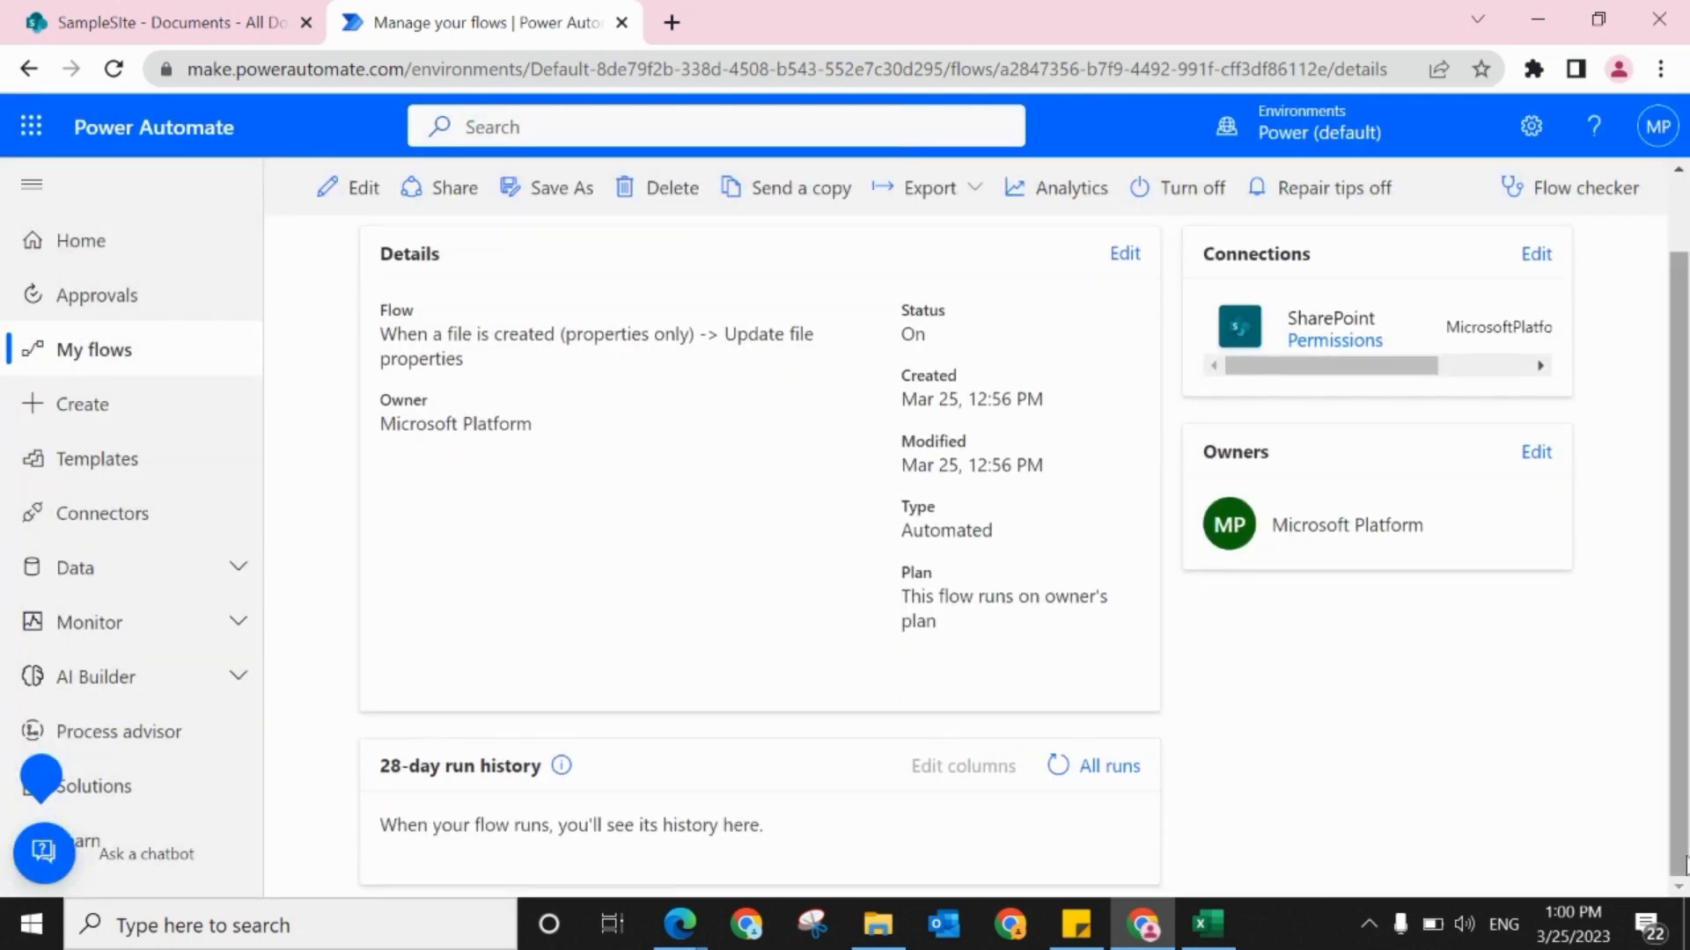
pyautogui.click(1057, 767)
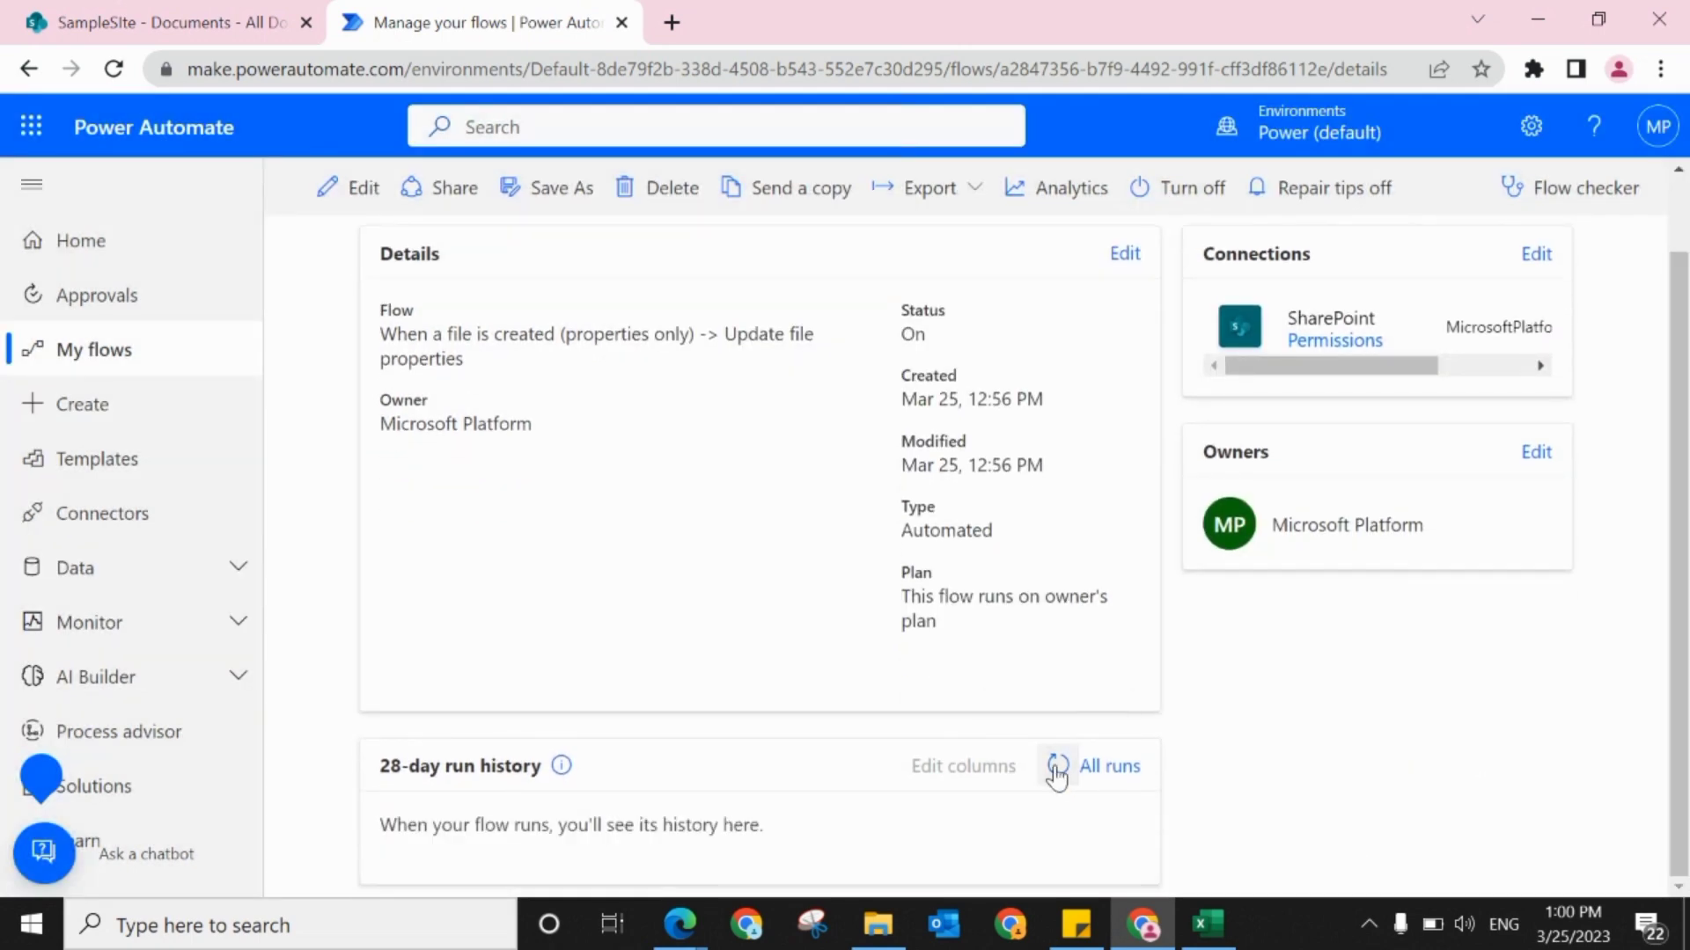
pyautogui.click(1056, 769)
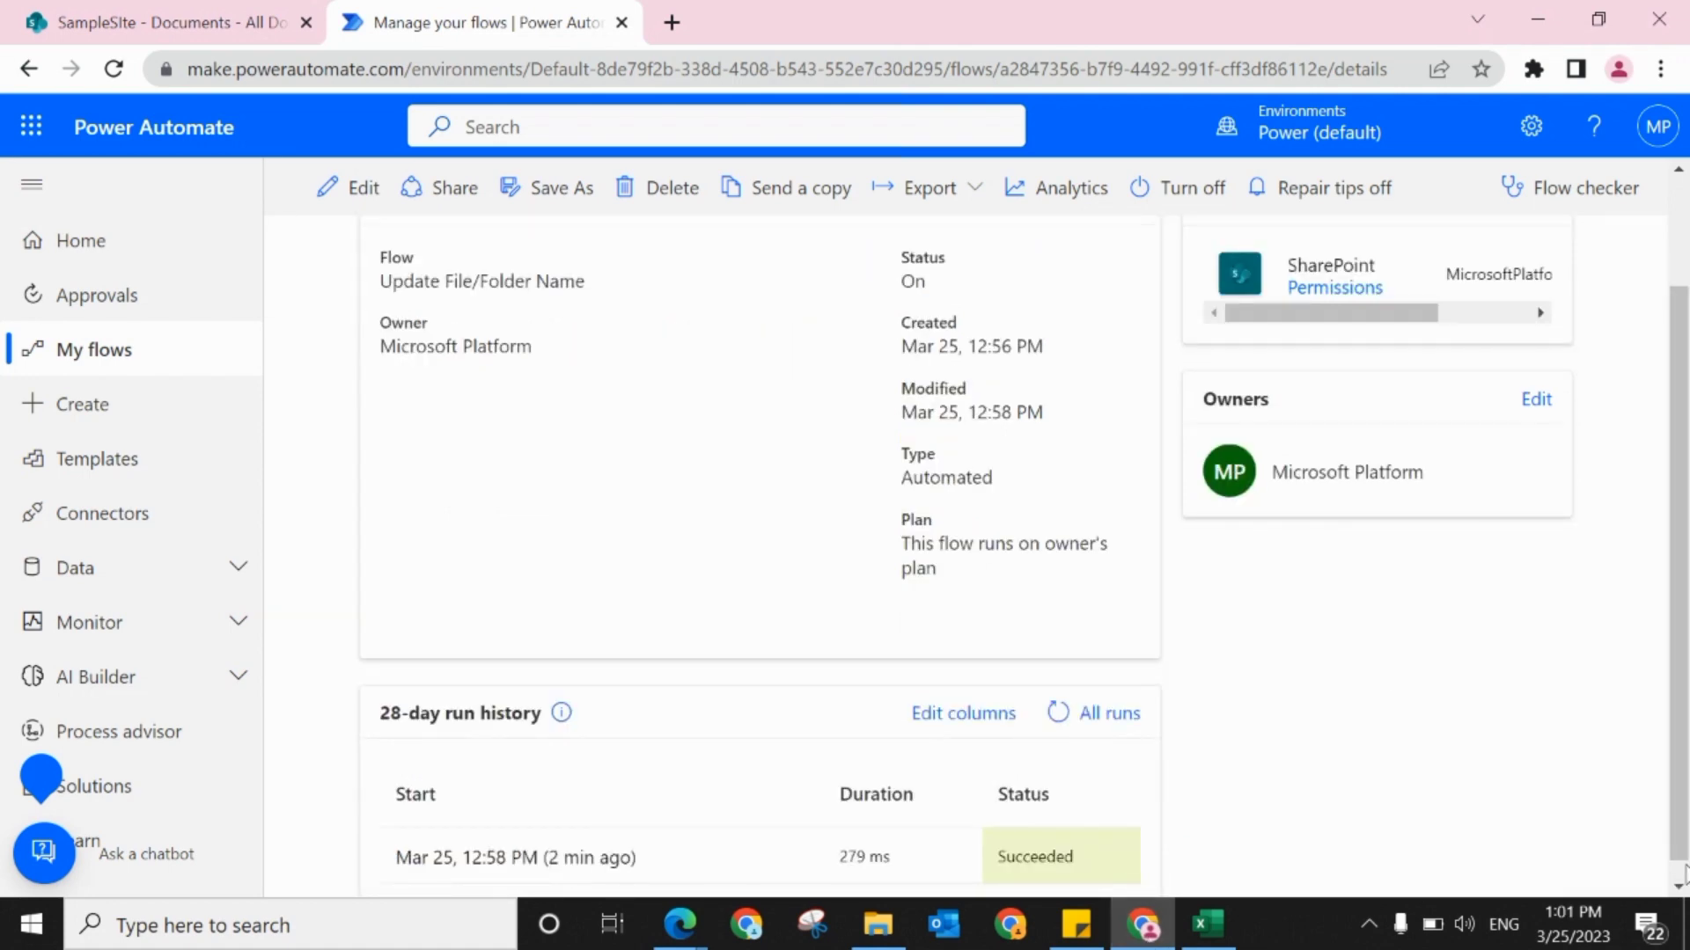
pyautogui.scroll(-1, 1684, 869)
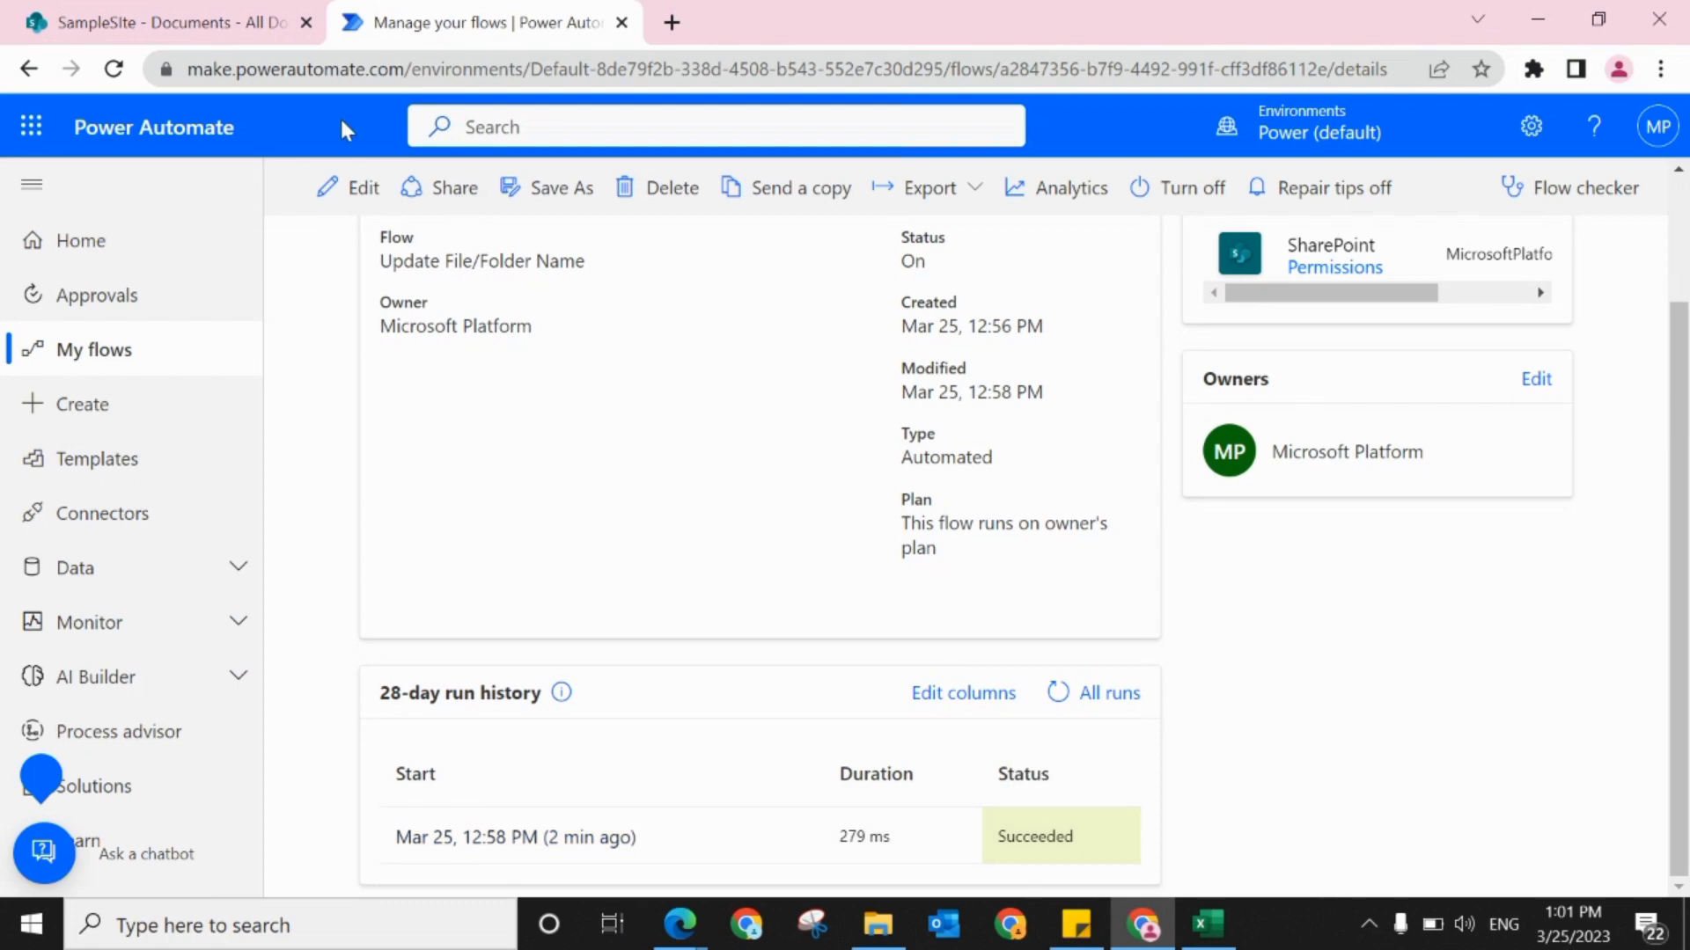
# Step: Switch to the SharePoint Documents library, open the TestFlow folder and create a new Excel workbook in it
pyautogui.click(202, 26)
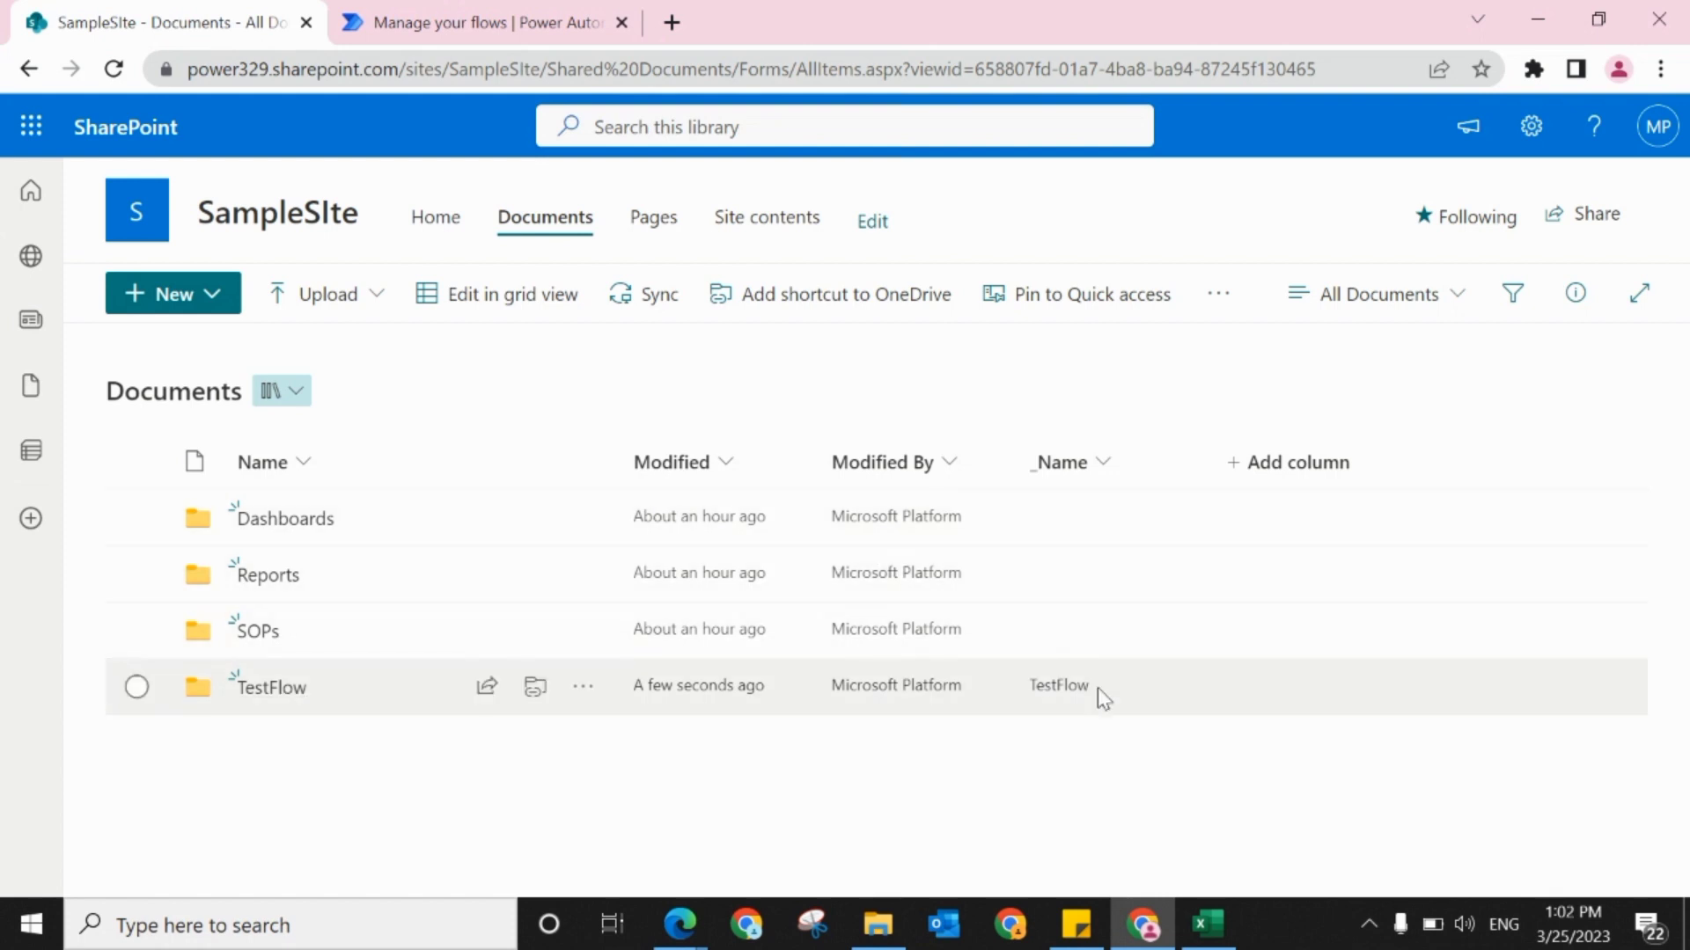
pyautogui.click(264, 689)
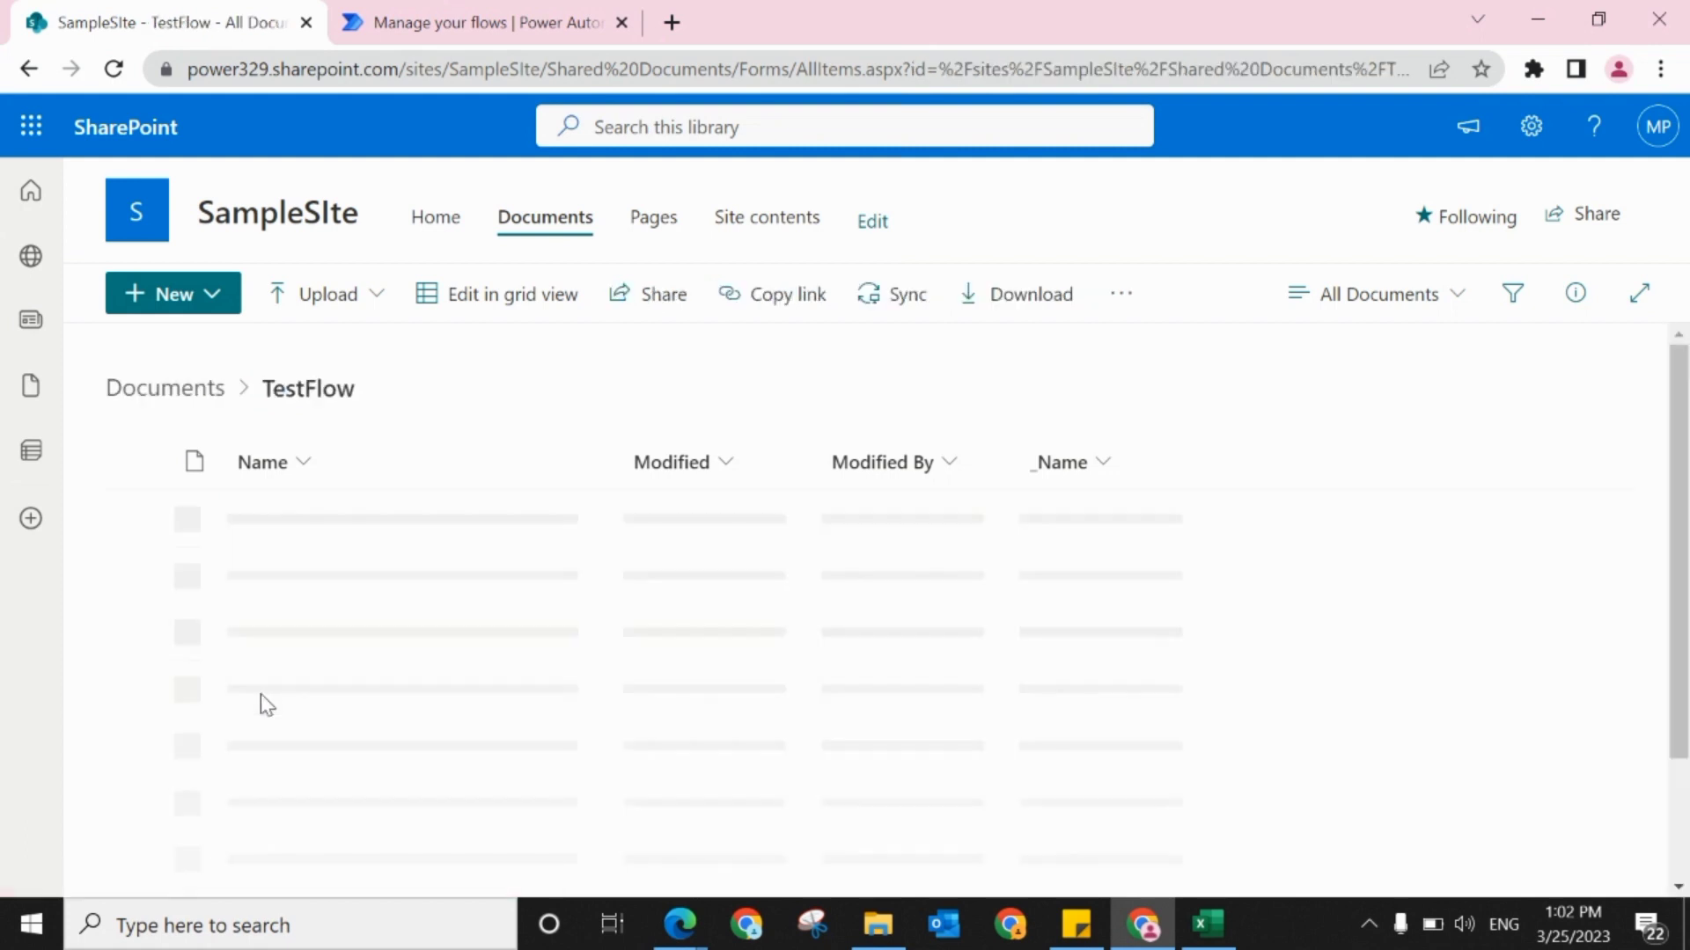
pyautogui.click(208, 308)
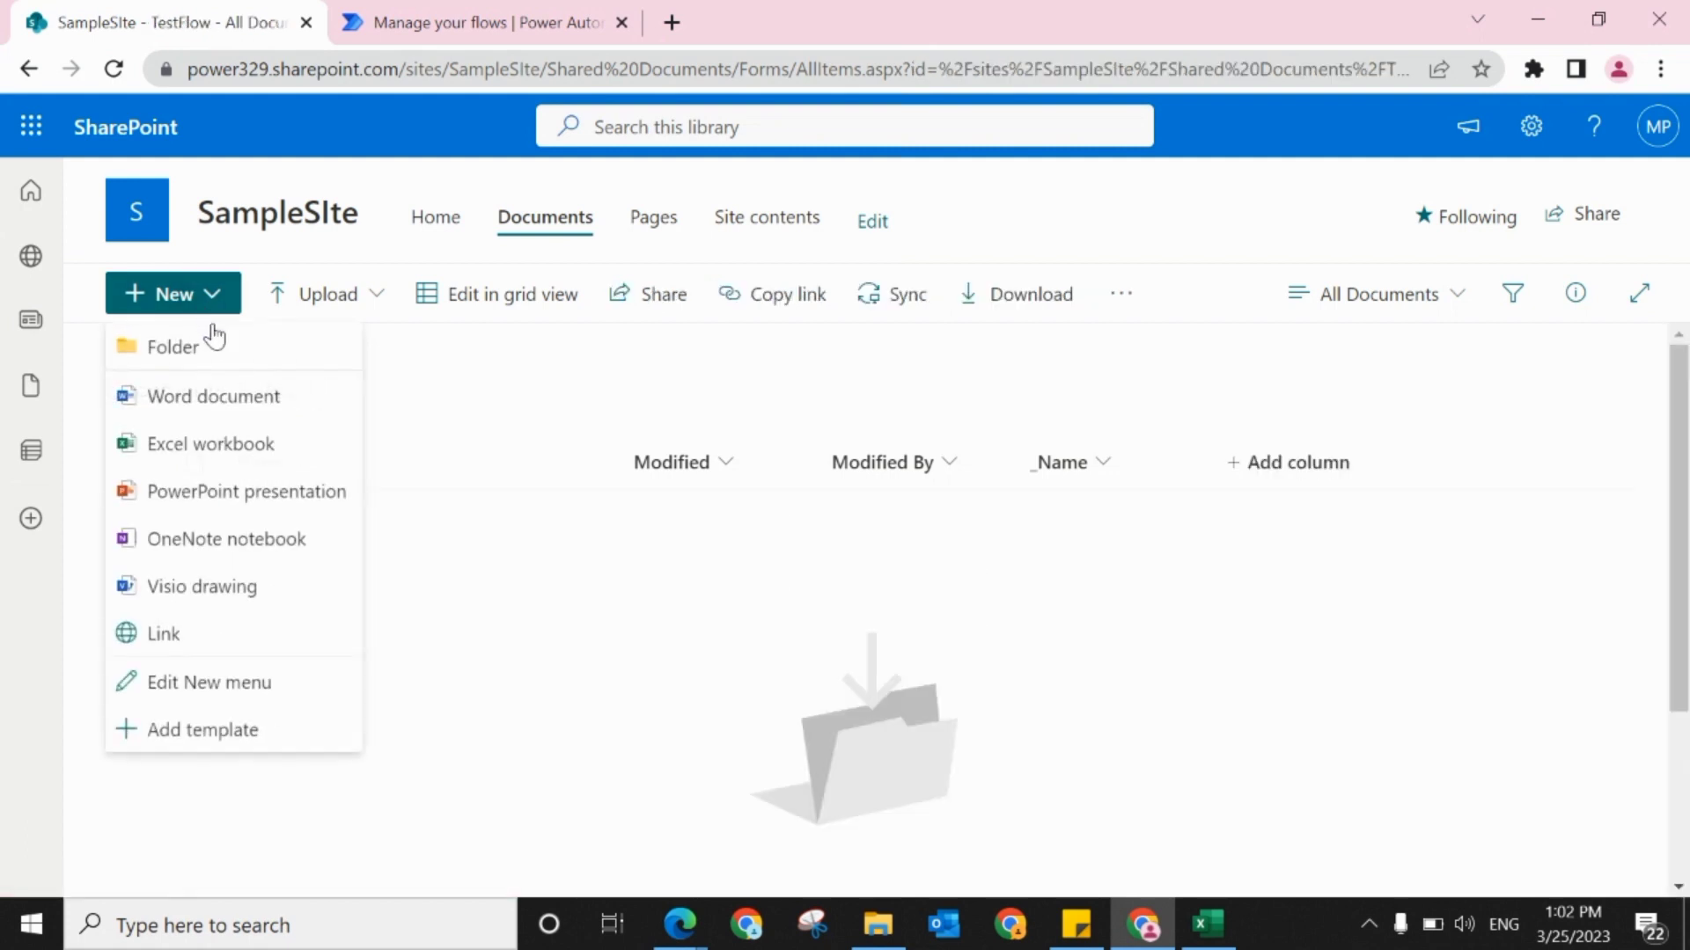
pyautogui.click(202, 440)
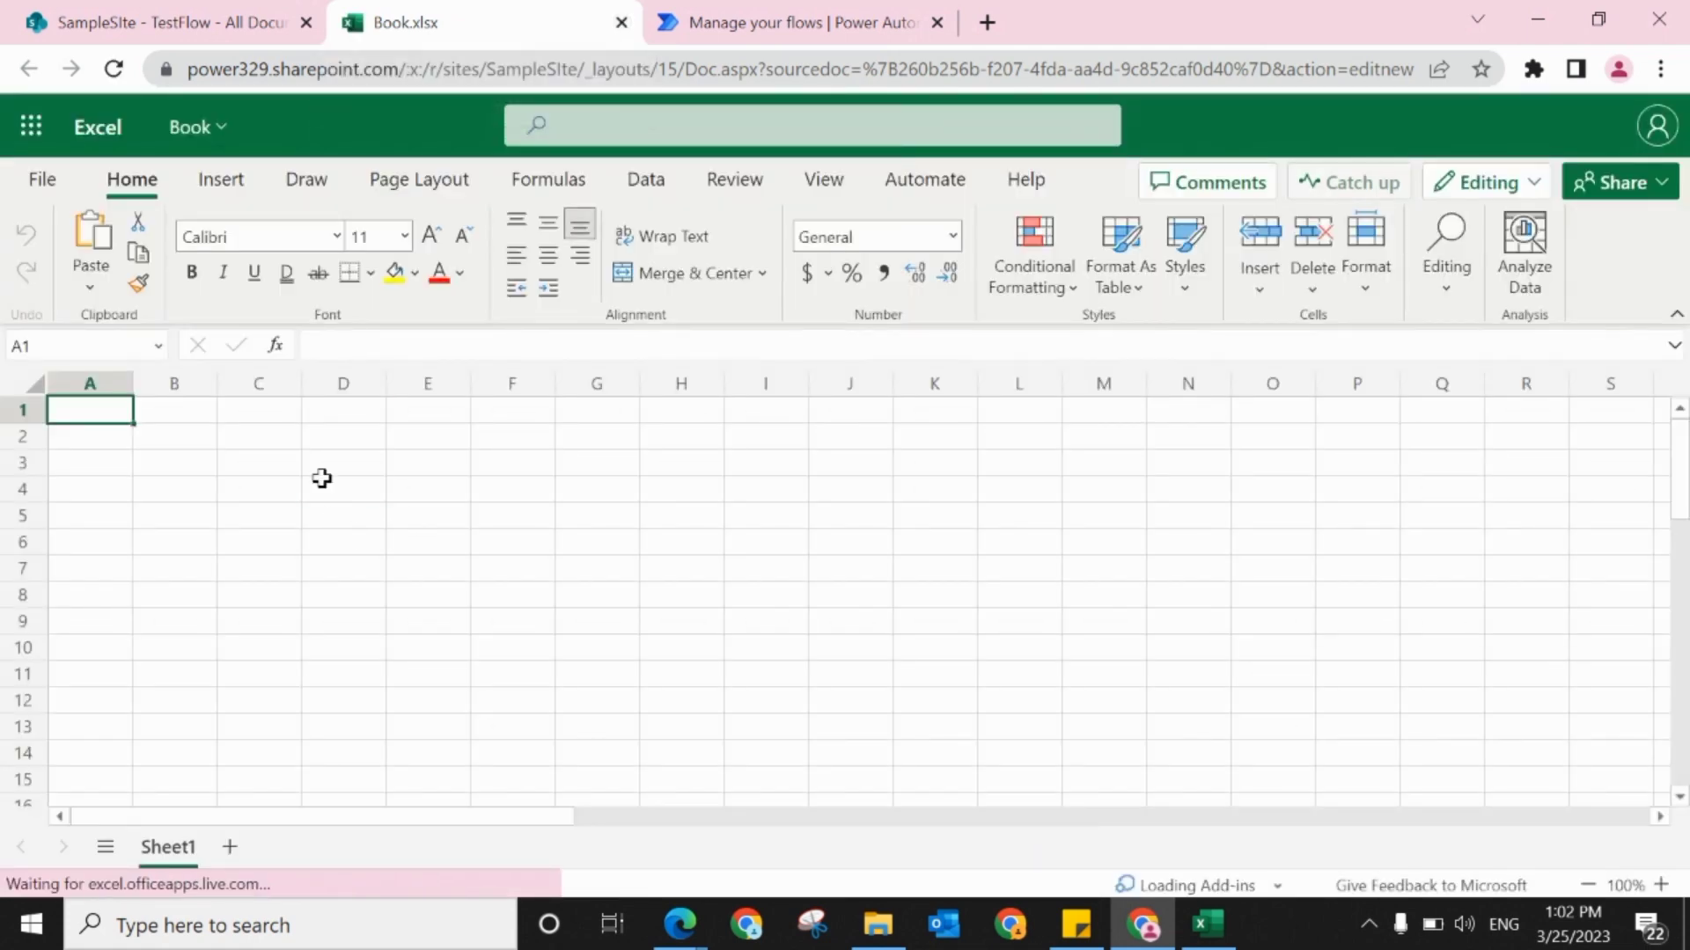
# Step: Enter "test" in cell D4 of the new workbook and close it
pyautogui.click(320, 479)
pyautogui.write('test')
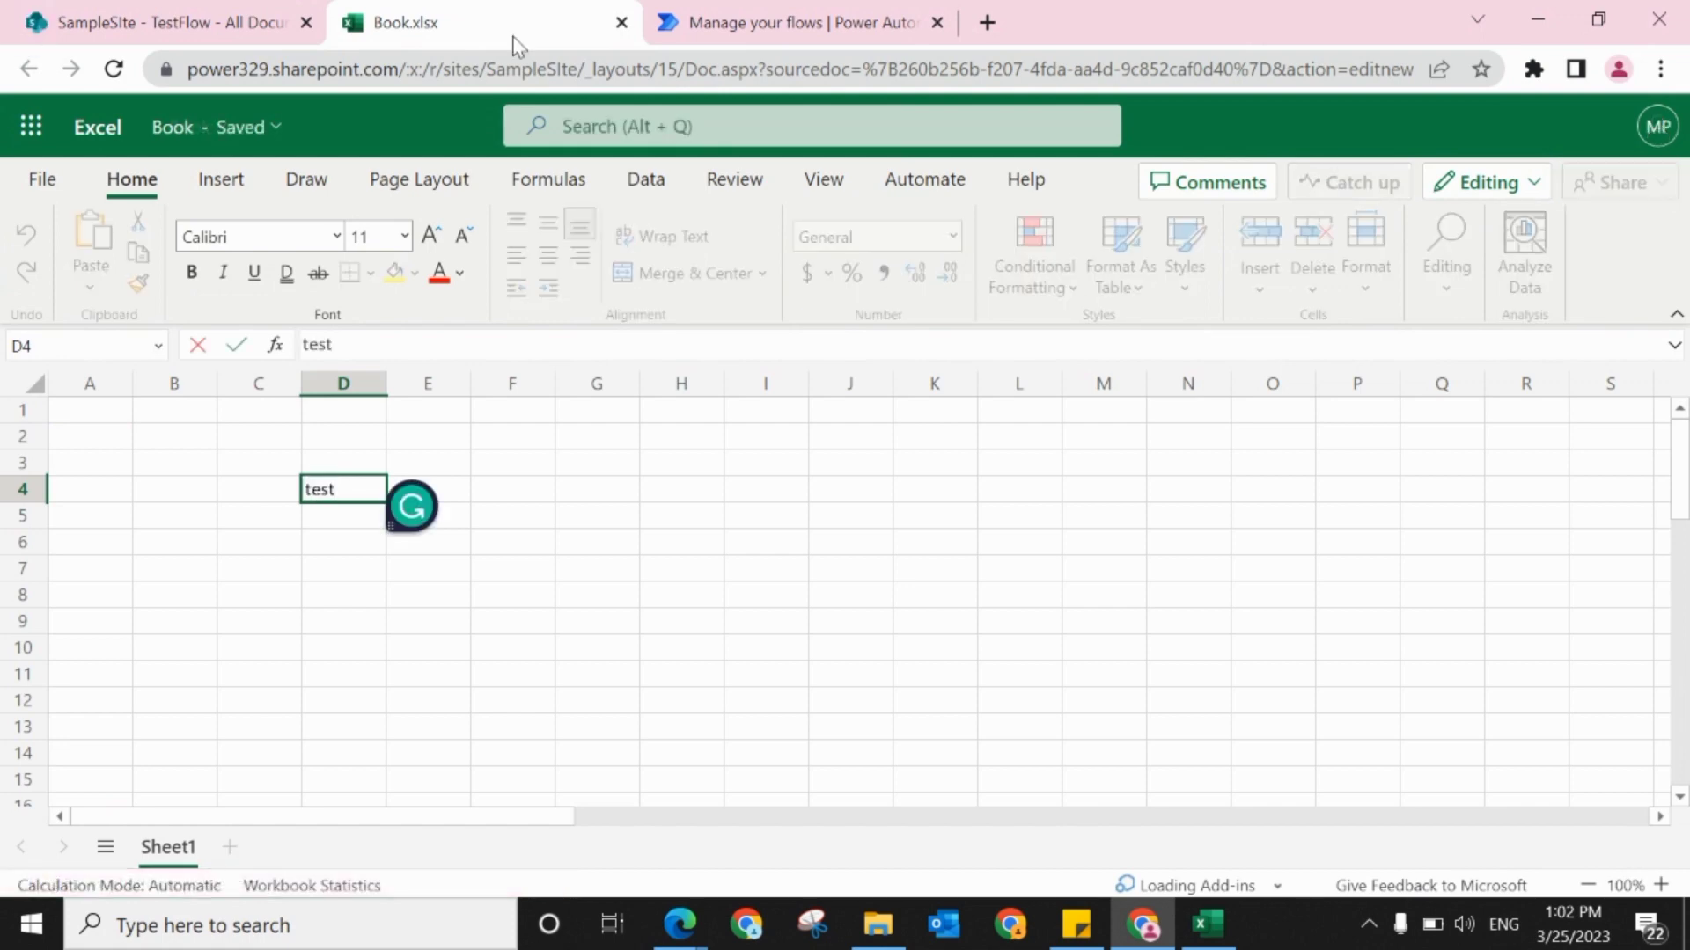
pyautogui.click(621, 22)
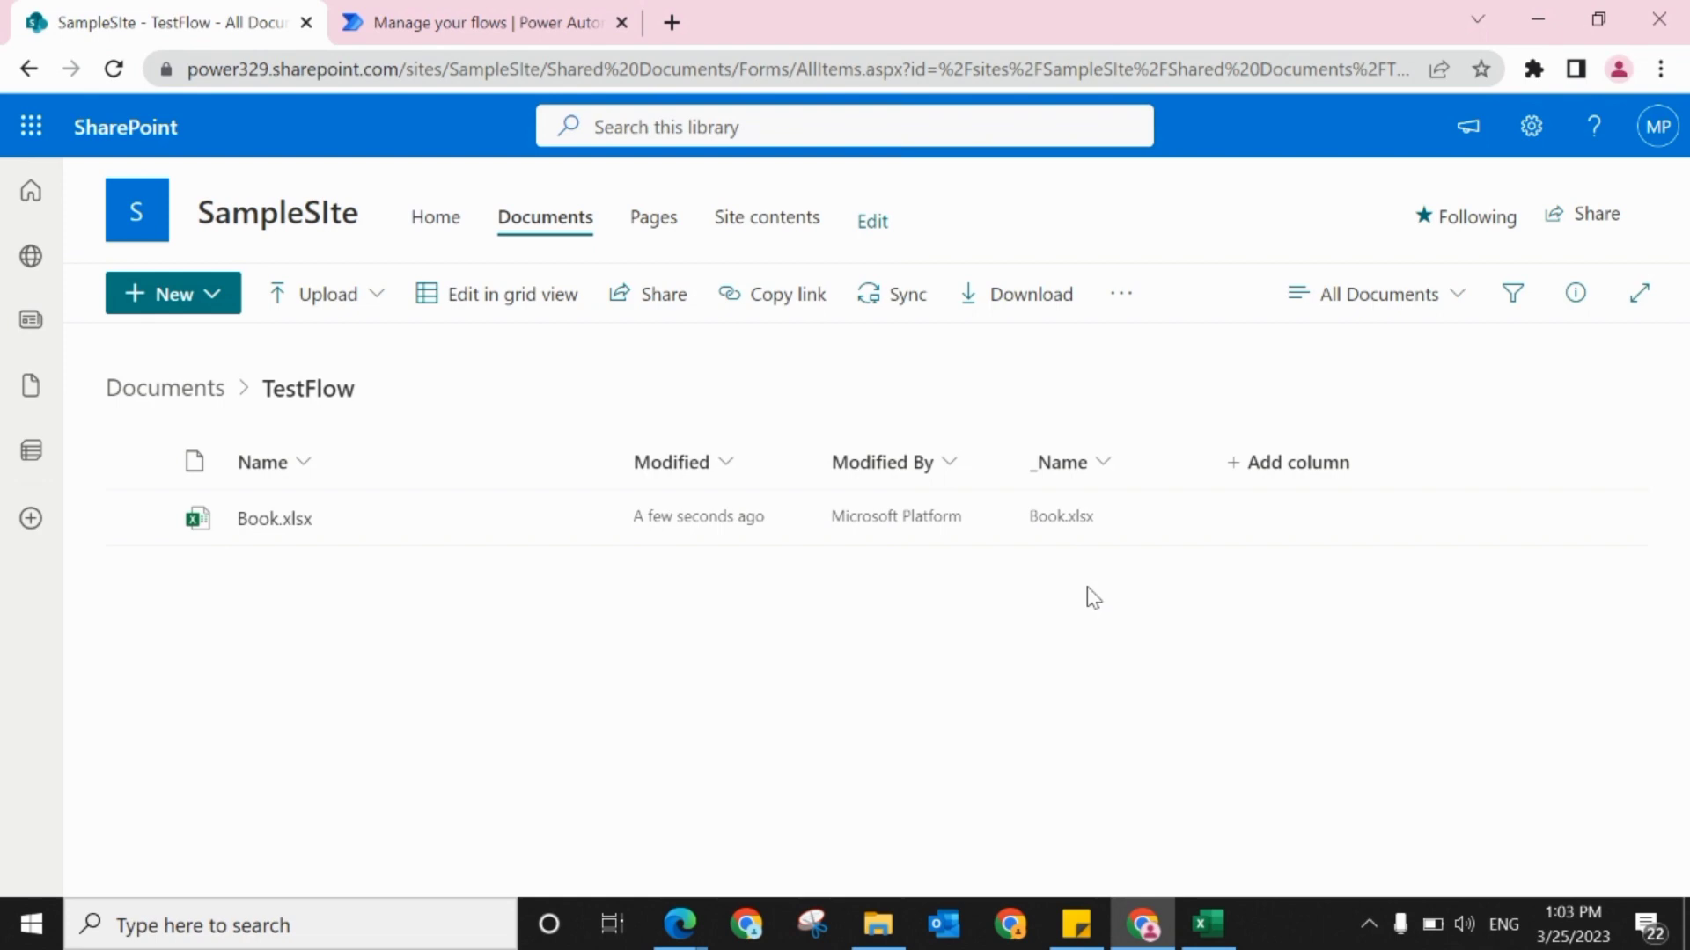
pyautogui.click(1209, 923)
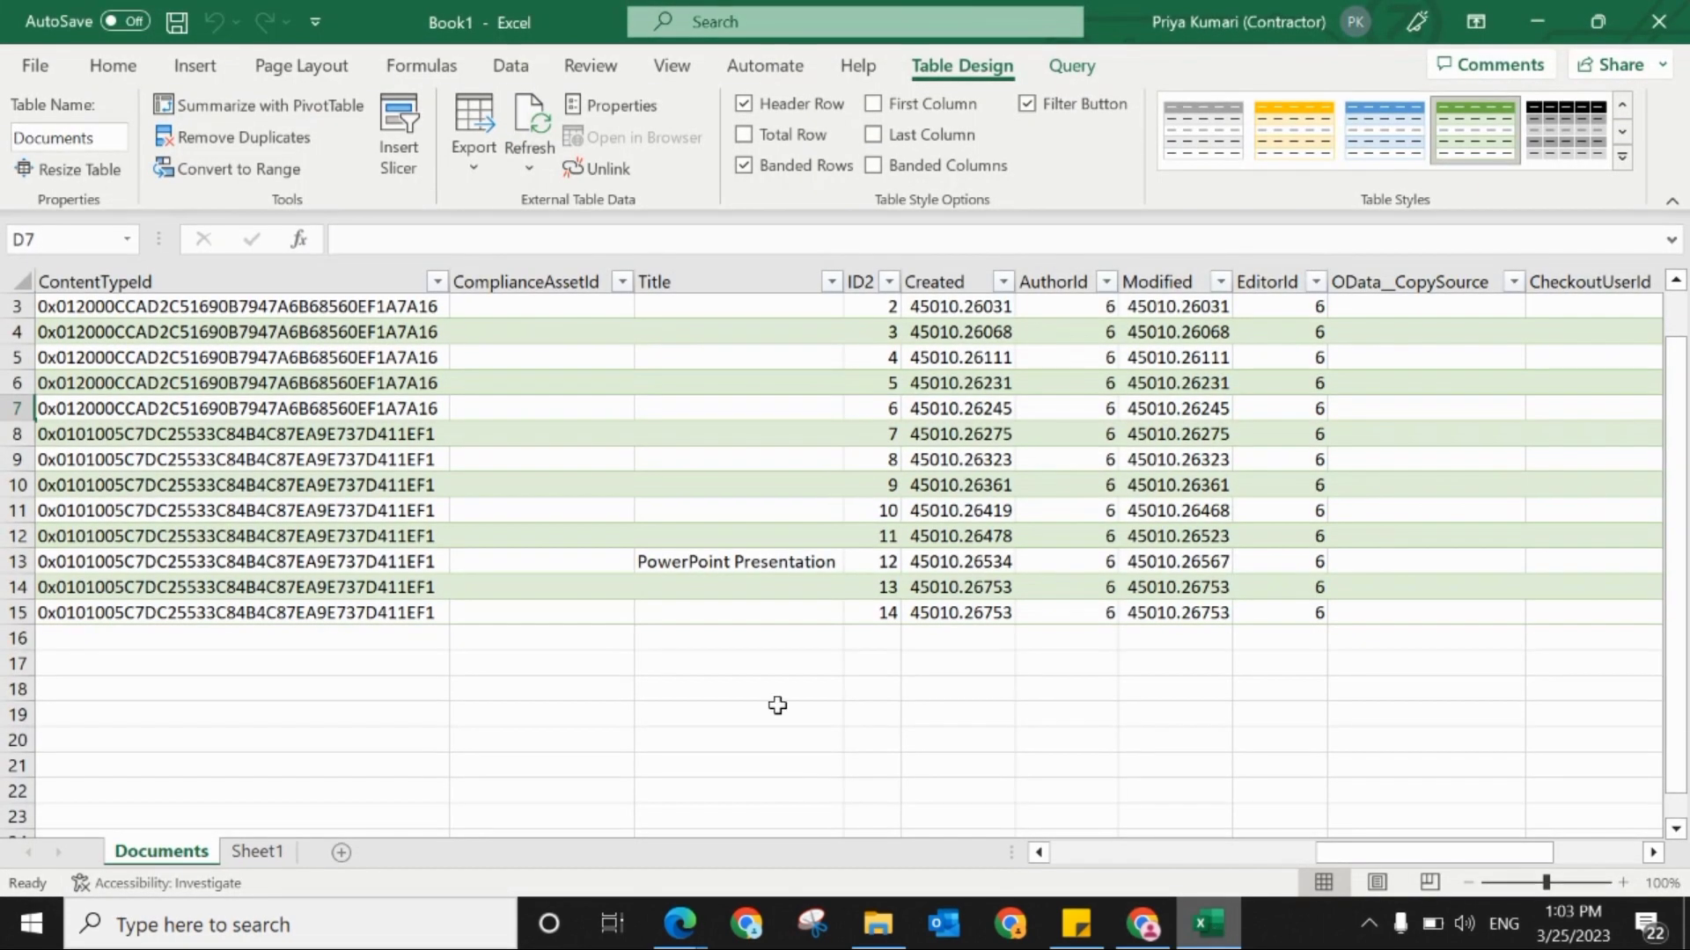
pyautogui.click(257, 851)
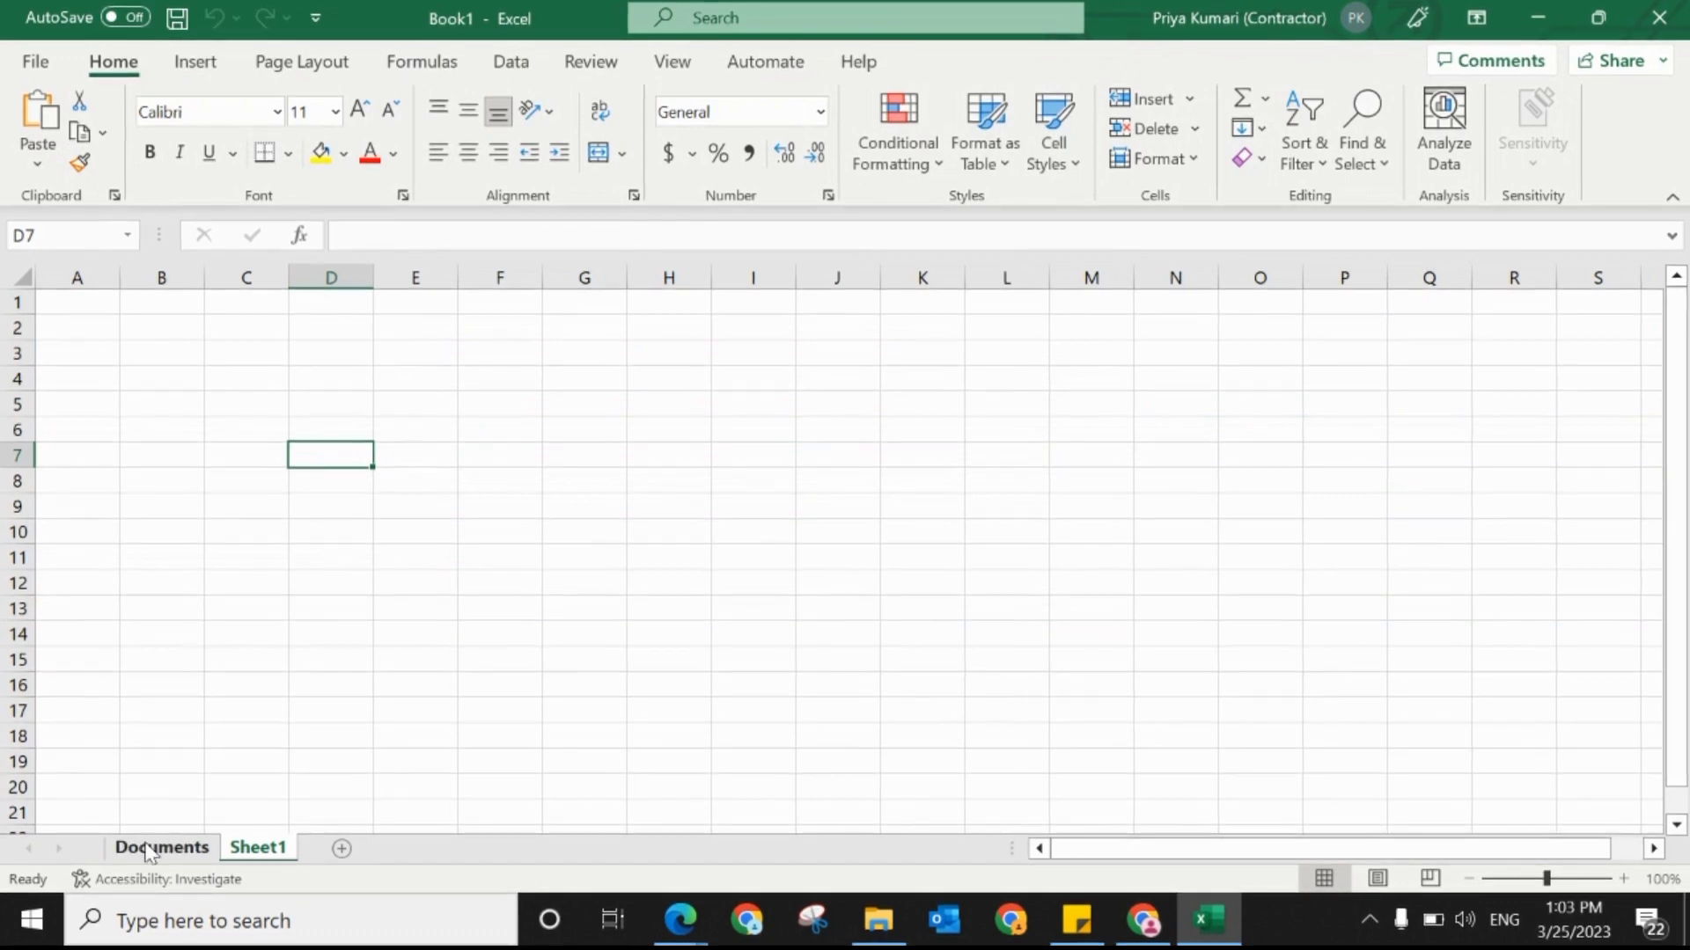
pyautogui.click(149, 849)
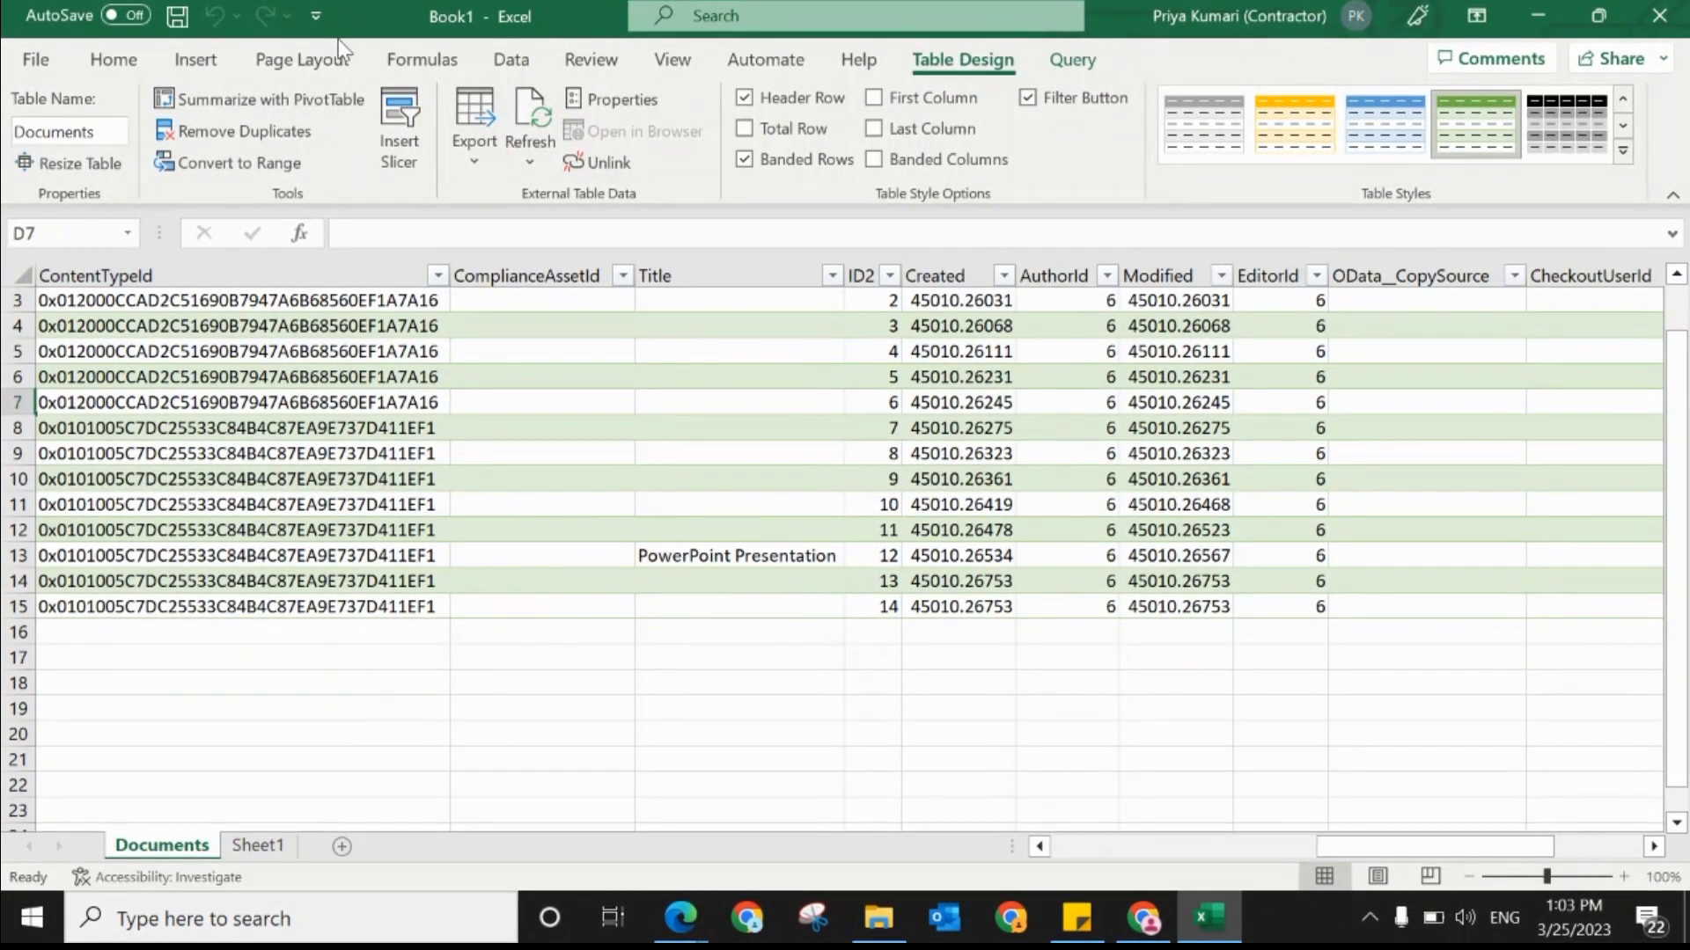
pyautogui.click(512, 58)
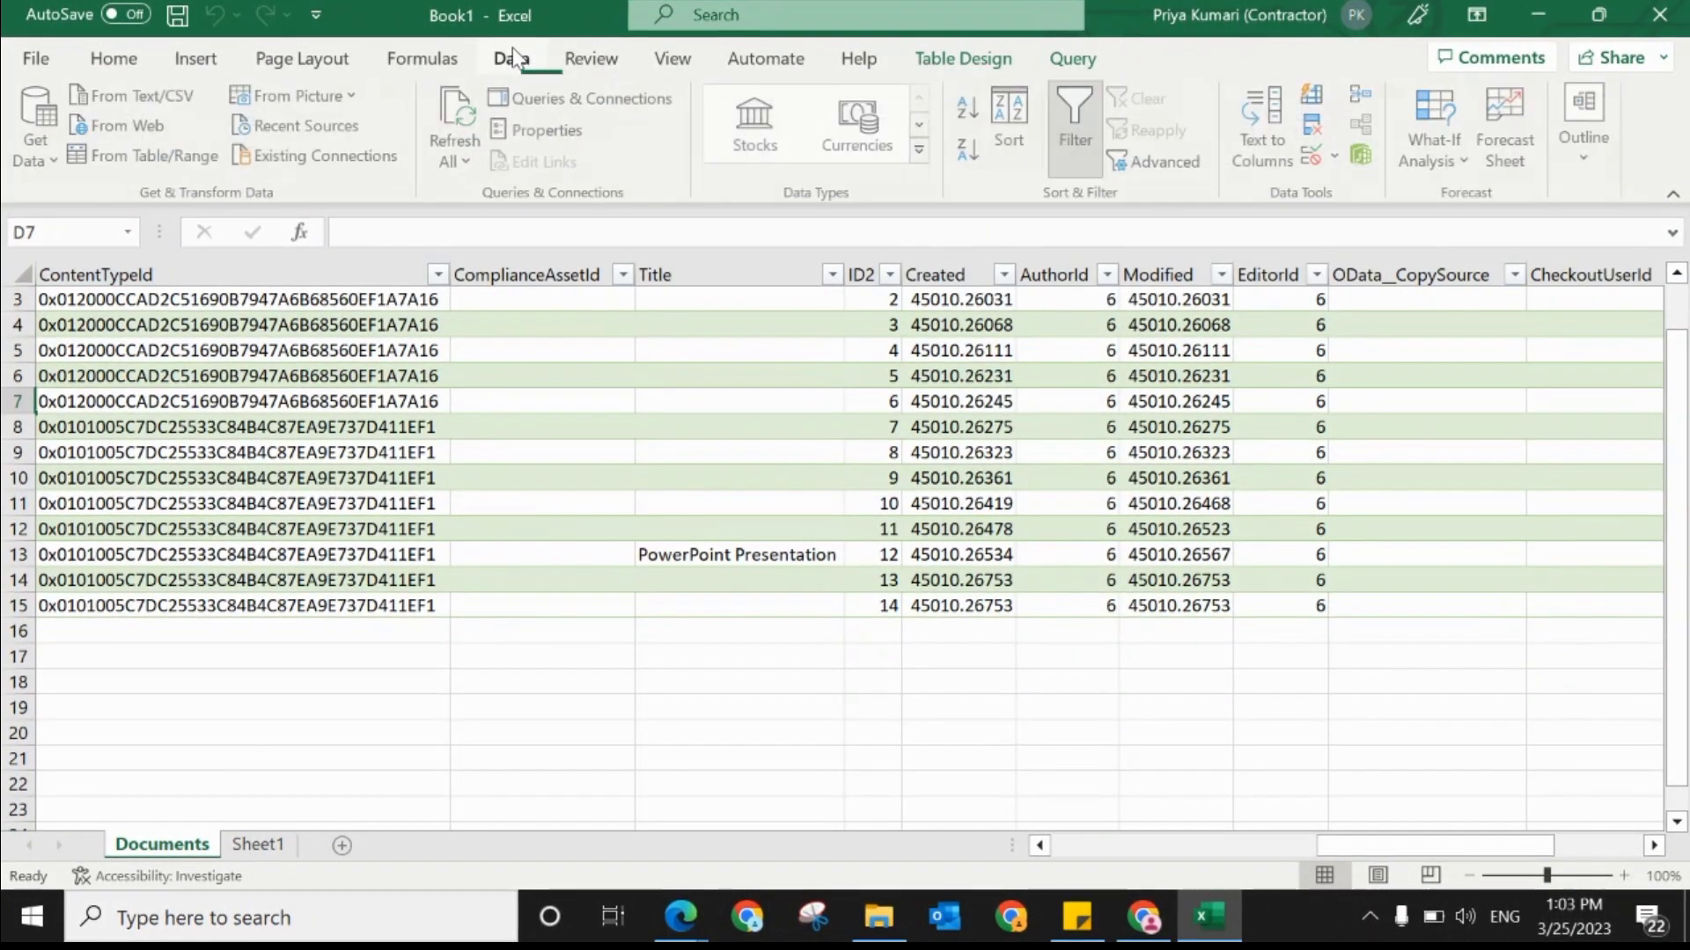
pyautogui.click(53, 167)
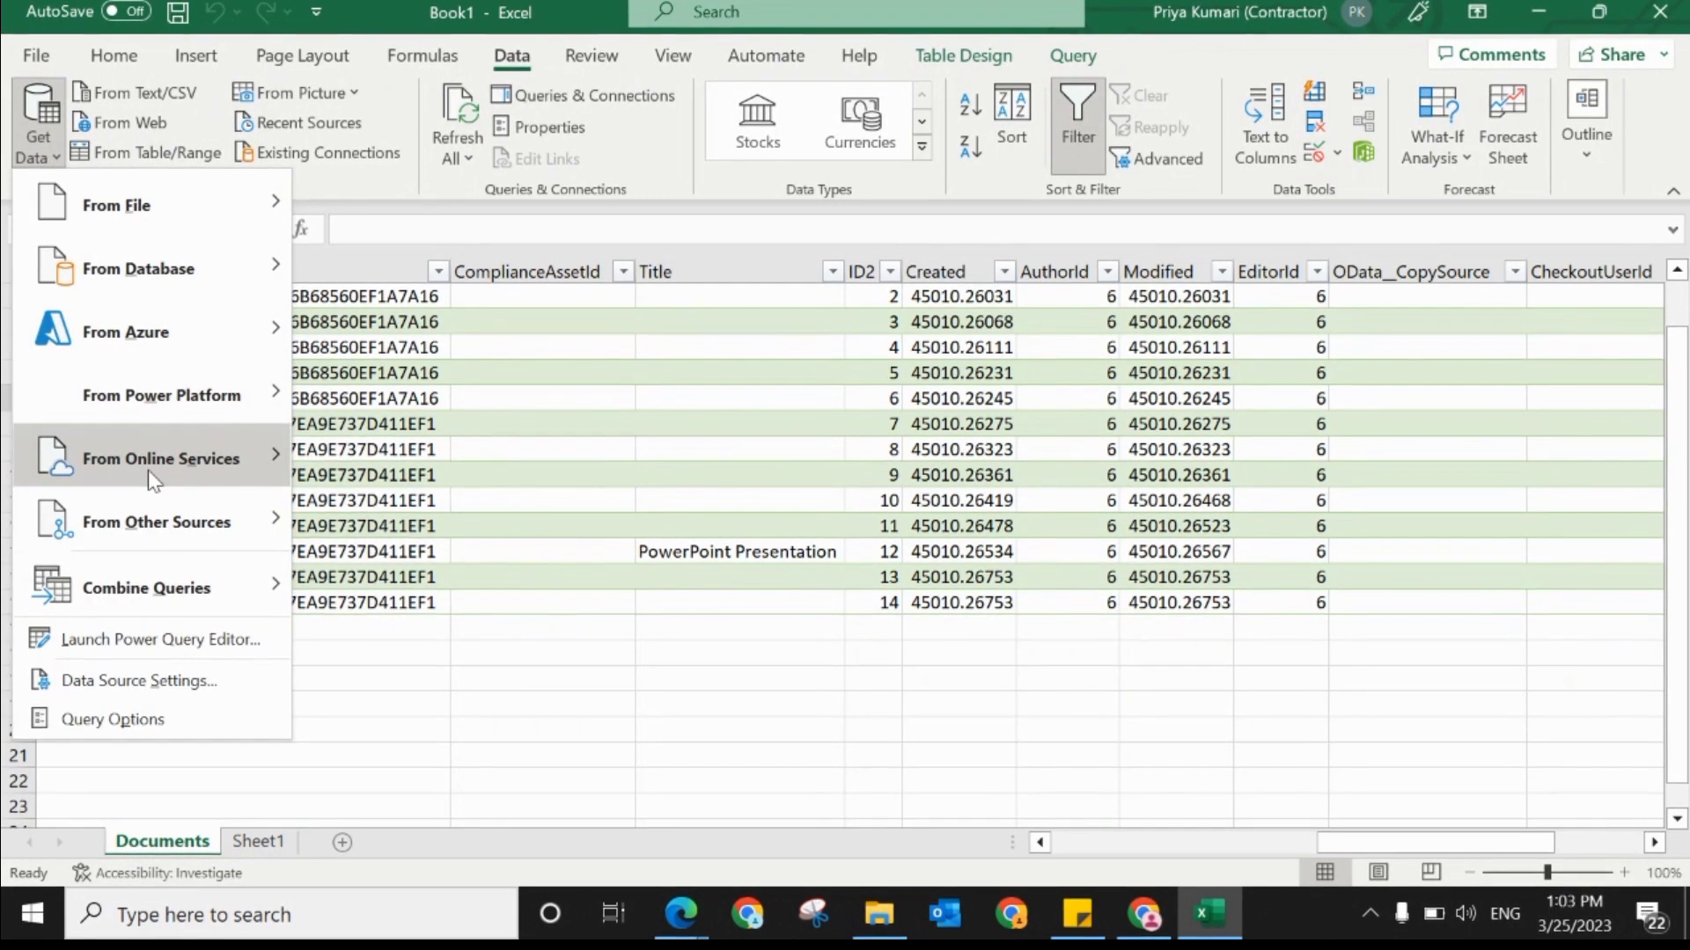
pyautogui.moveTo(275, 459)
pyautogui.click(433, 458)
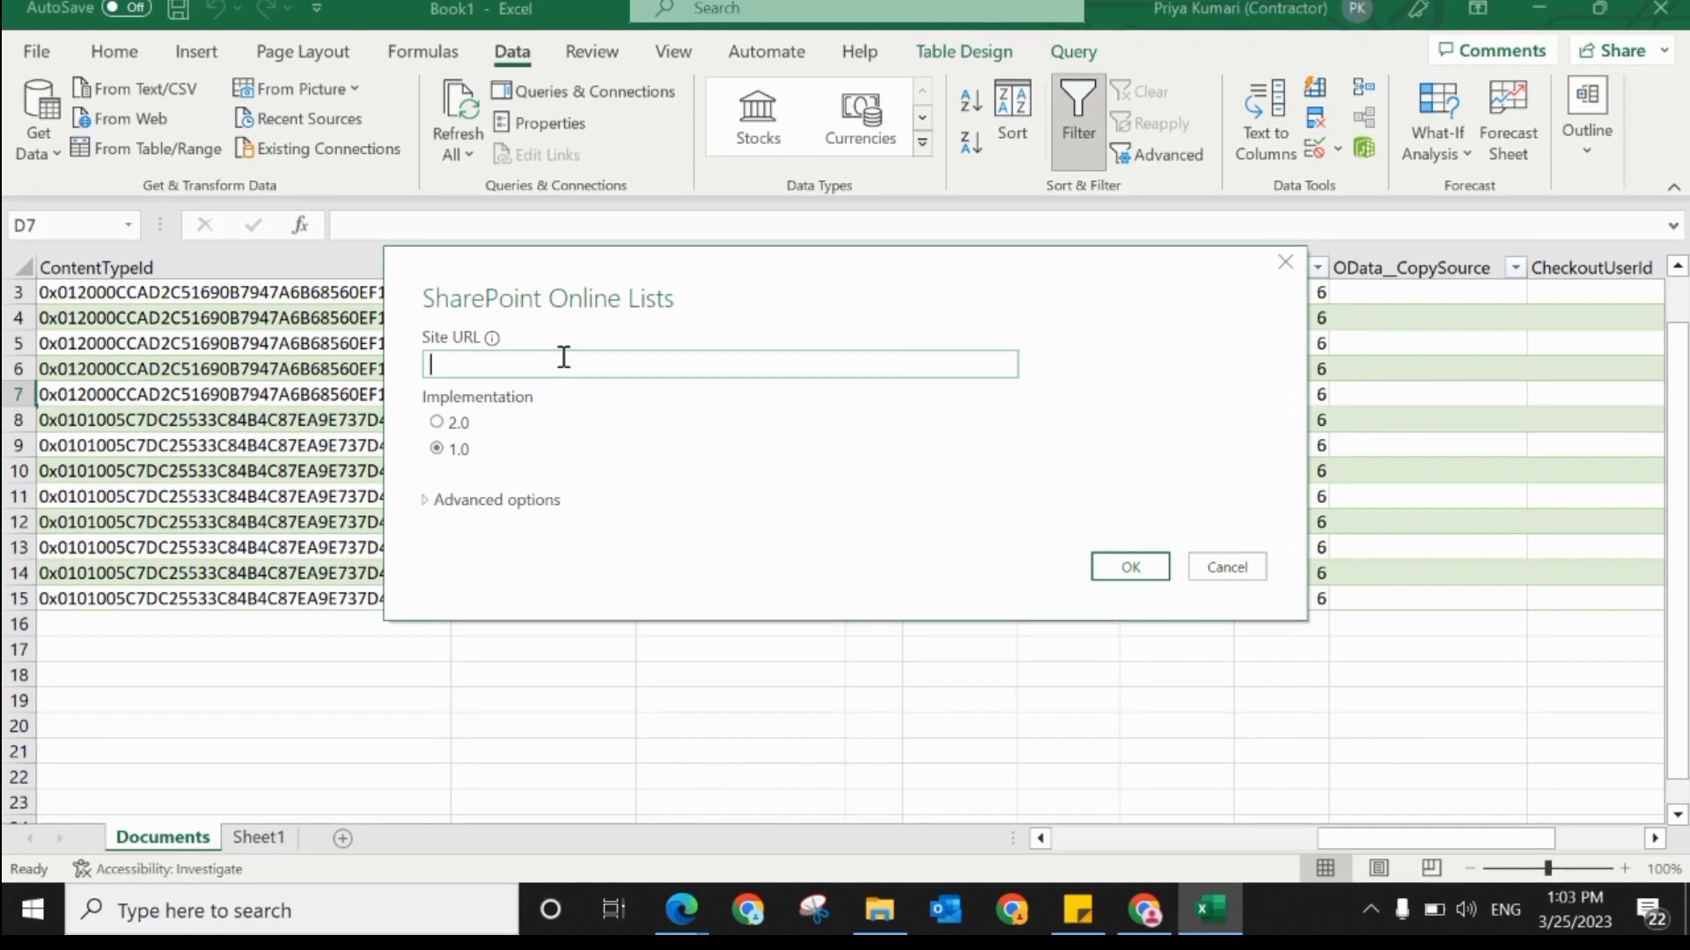
pyautogui.write('https://power329.sharepoint.com/sites/SampleSite')
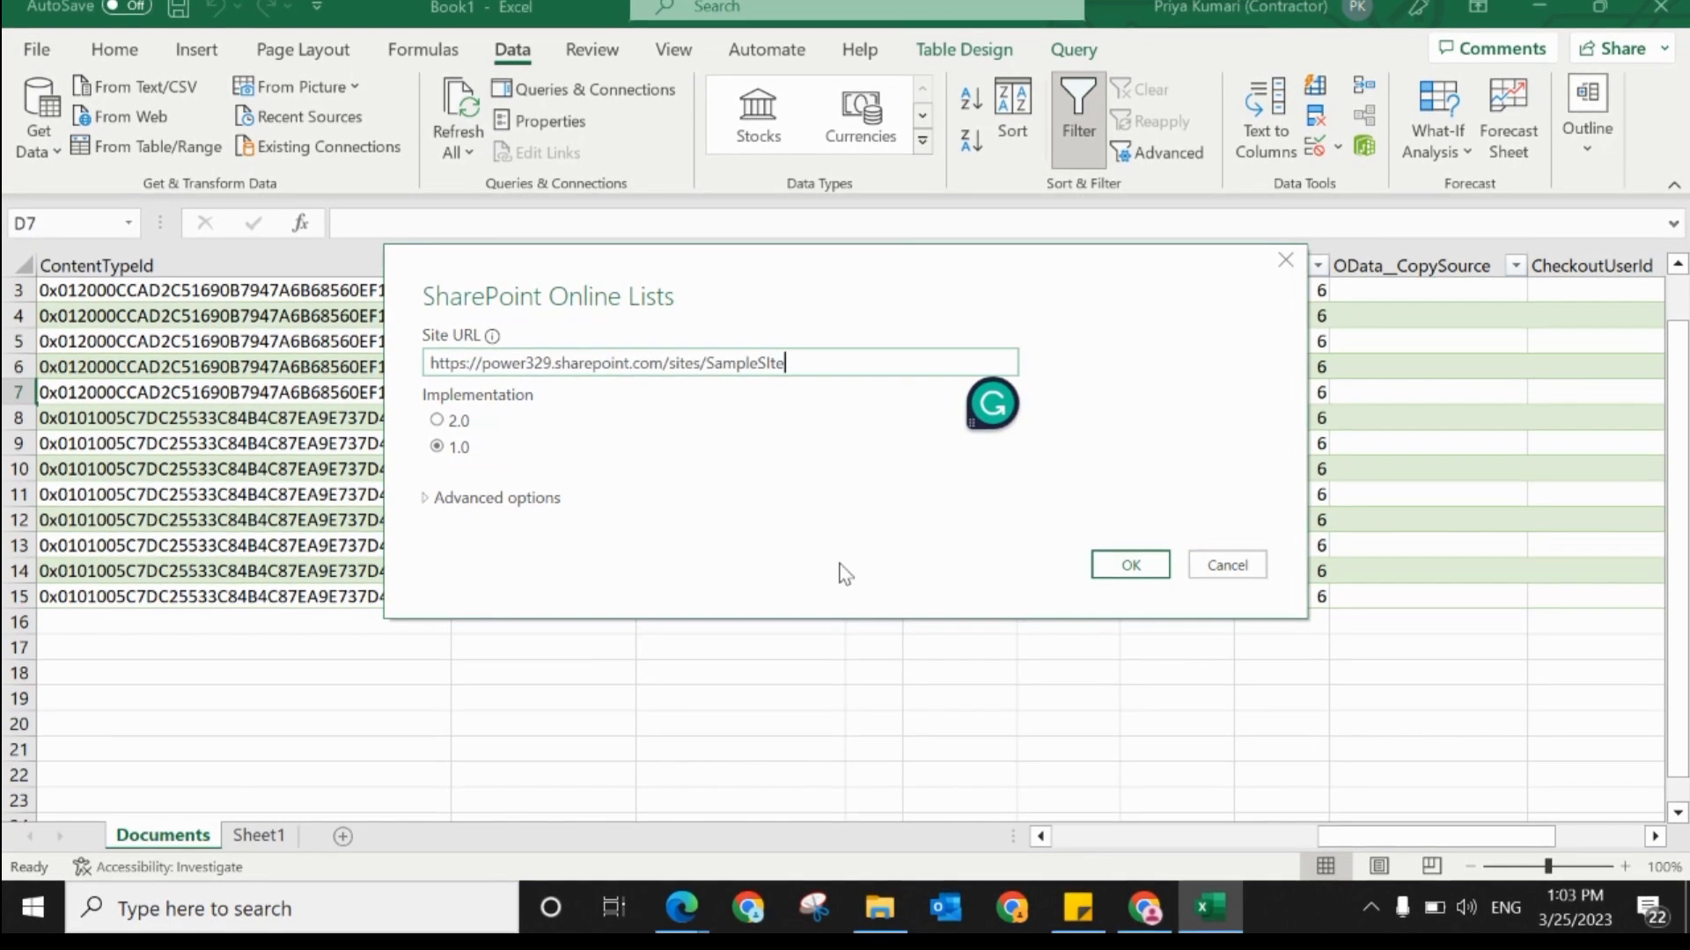
pyautogui.click(1129, 565)
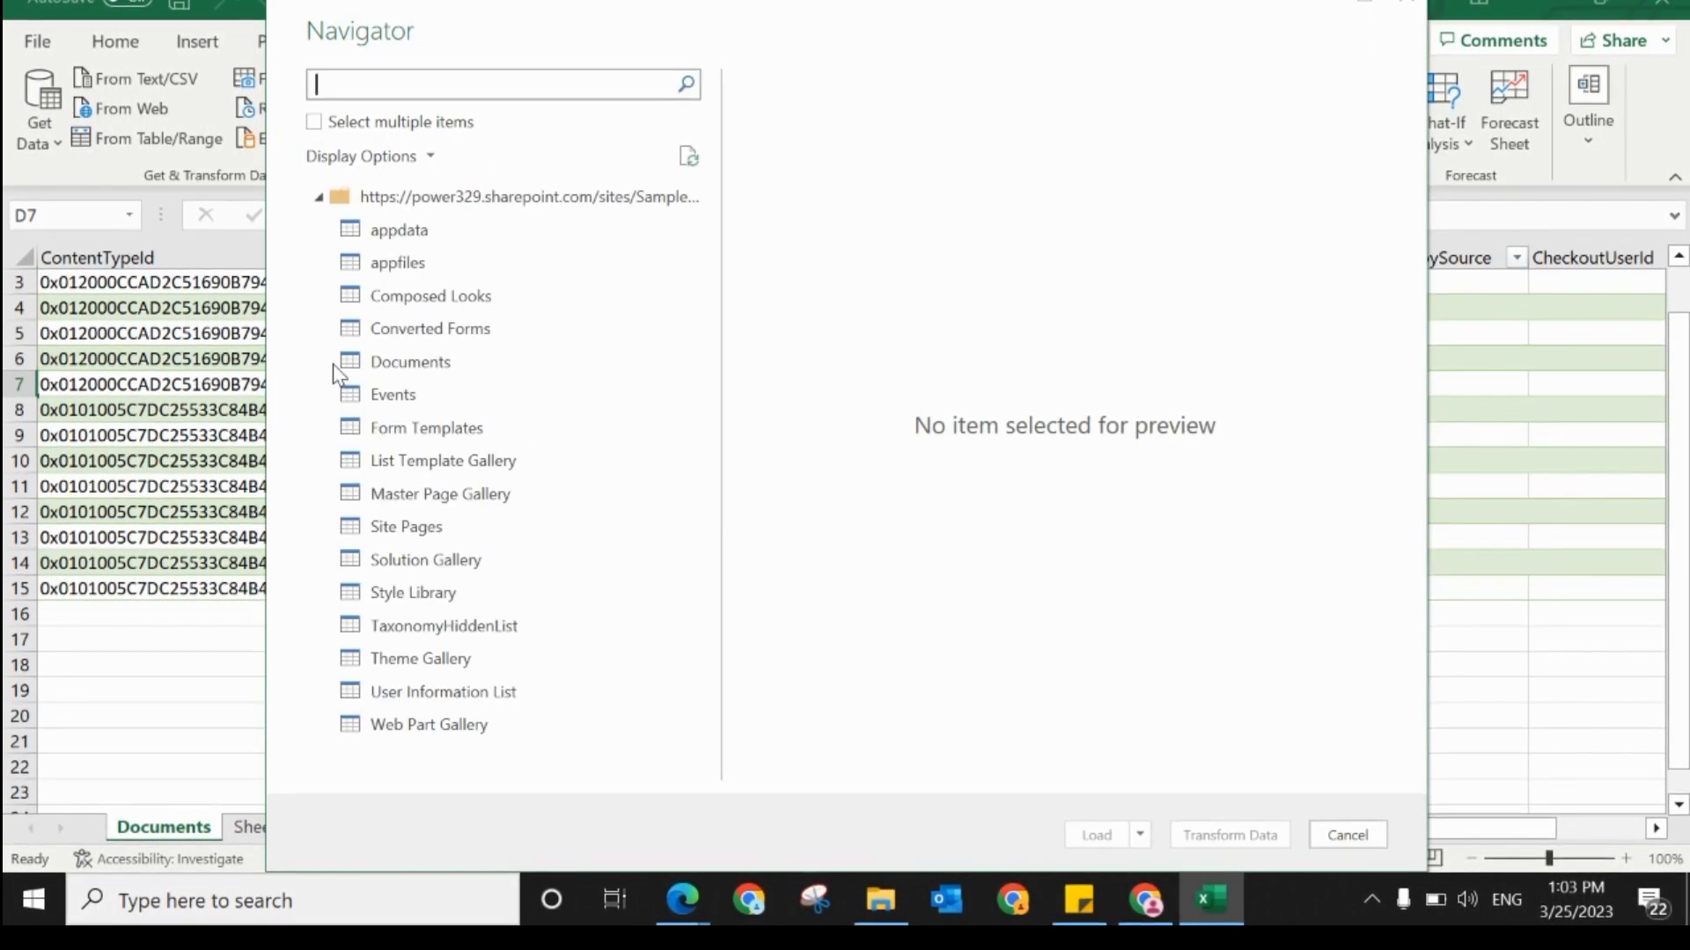
# Step: Load the Documents list into a new worksheet and close the Queries & Connections pane
pyautogui.click(404, 373)
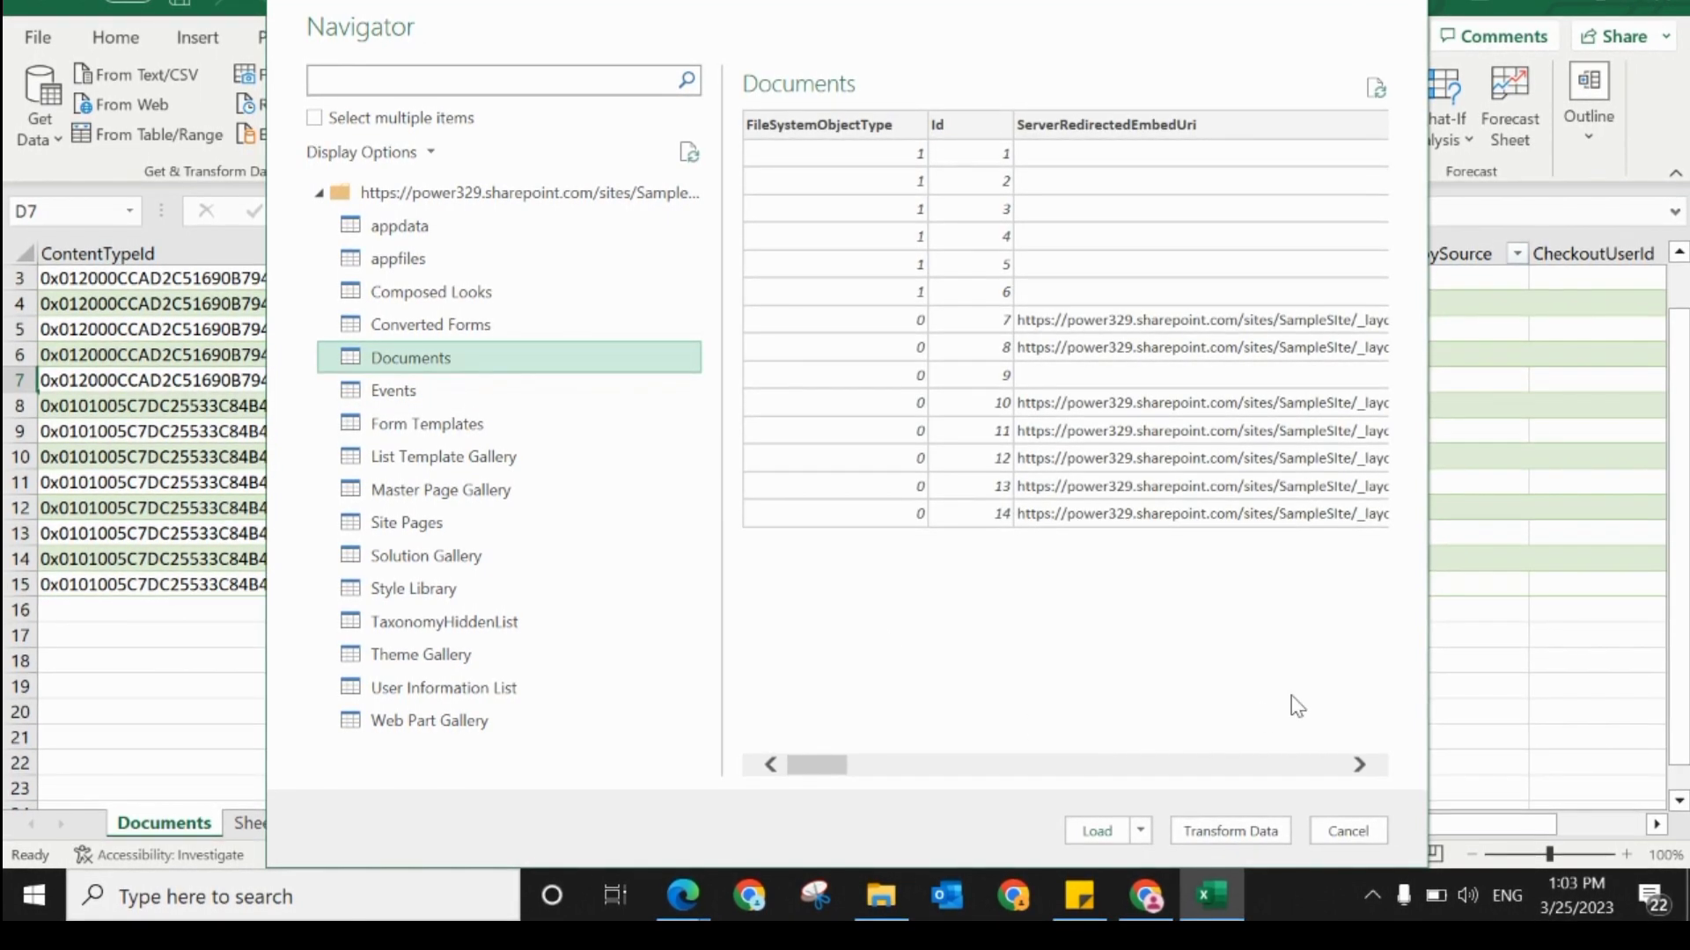
pyautogui.click(1099, 831)
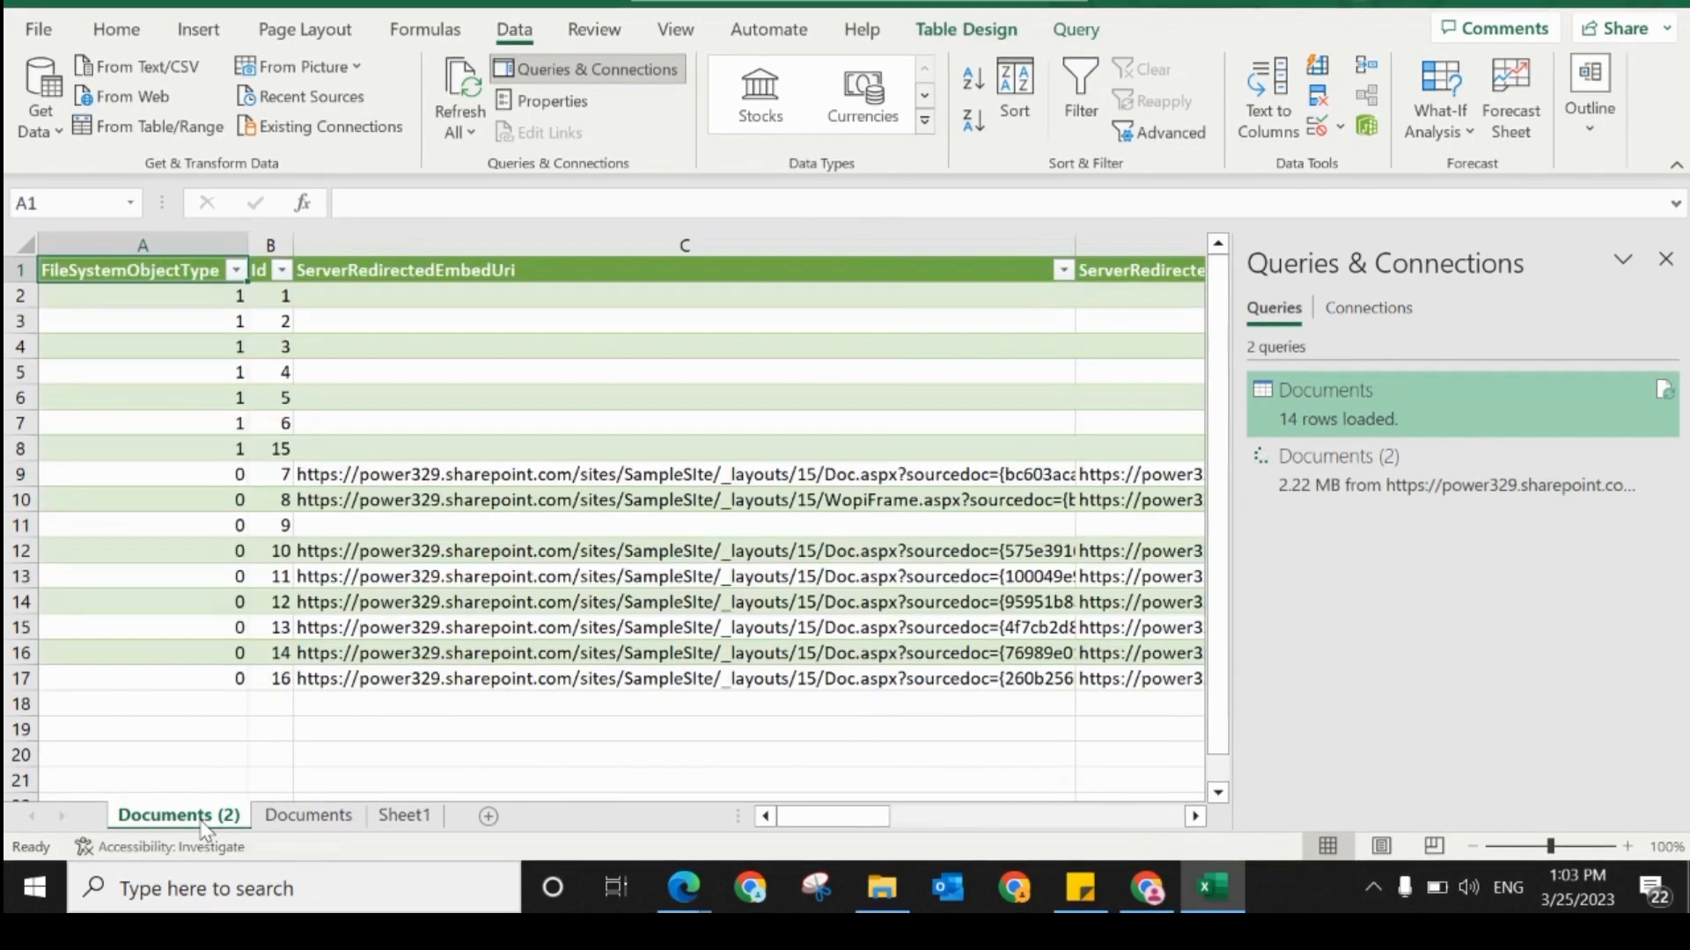
pyautogui.click(1665, 257)
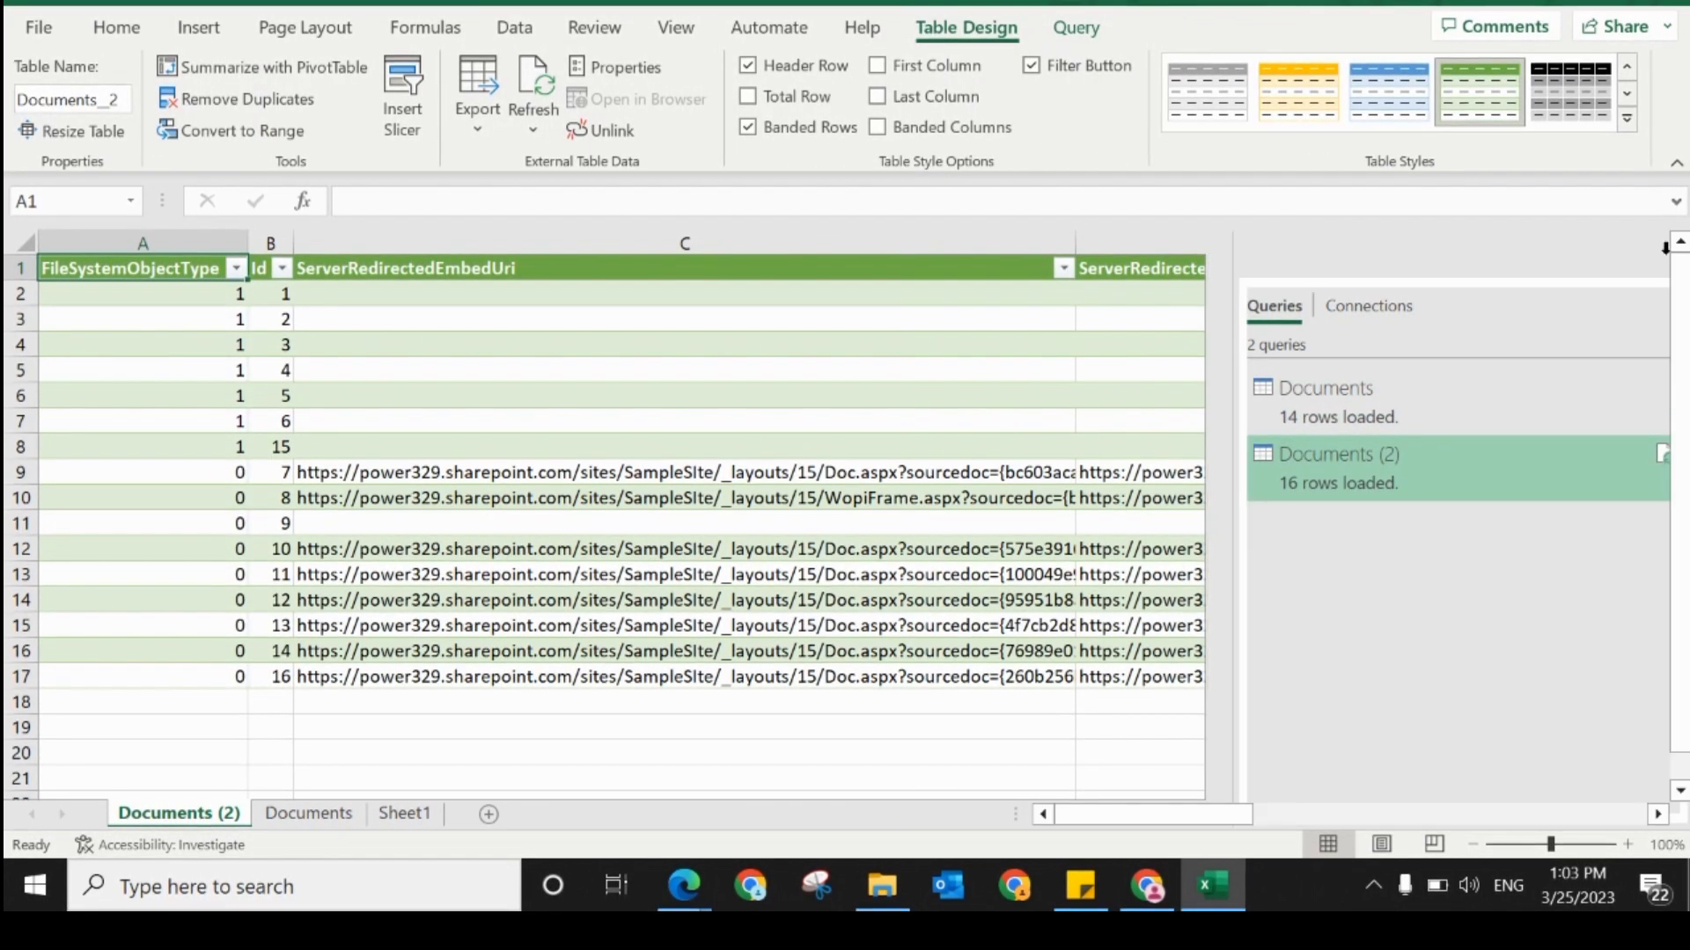
# Step: Examine the OData__Name column of the newly loaded table for rows with and without file or folder names
pyautogui.click(1658, 813)
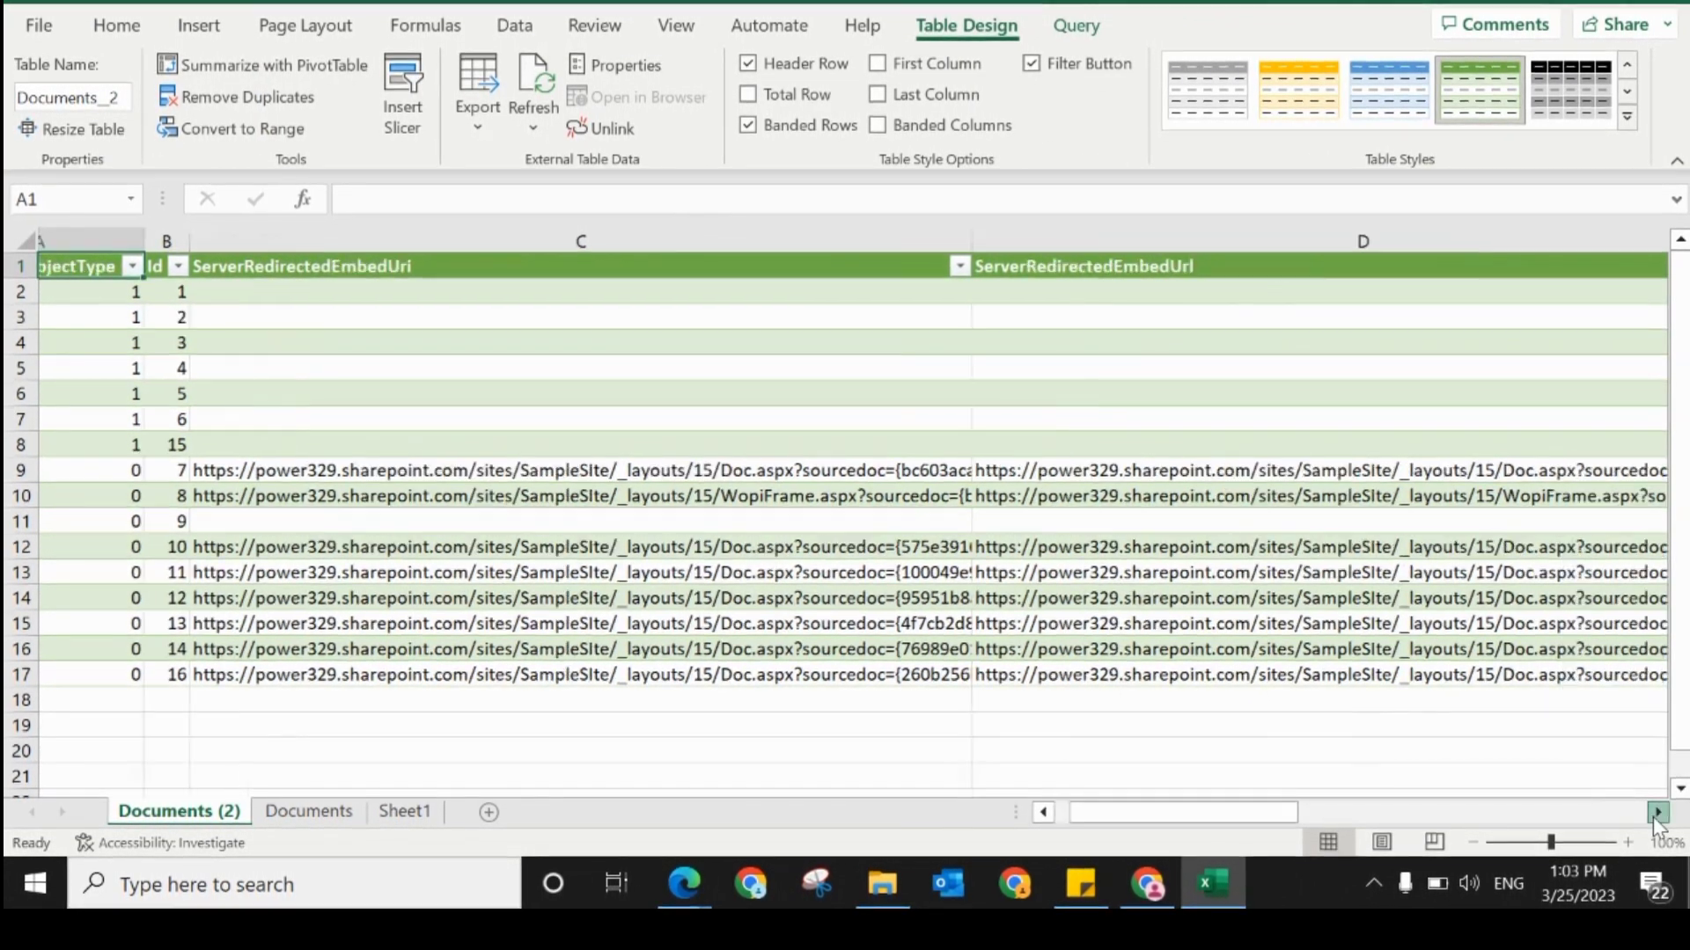
pyautogui.click(1658, 813)
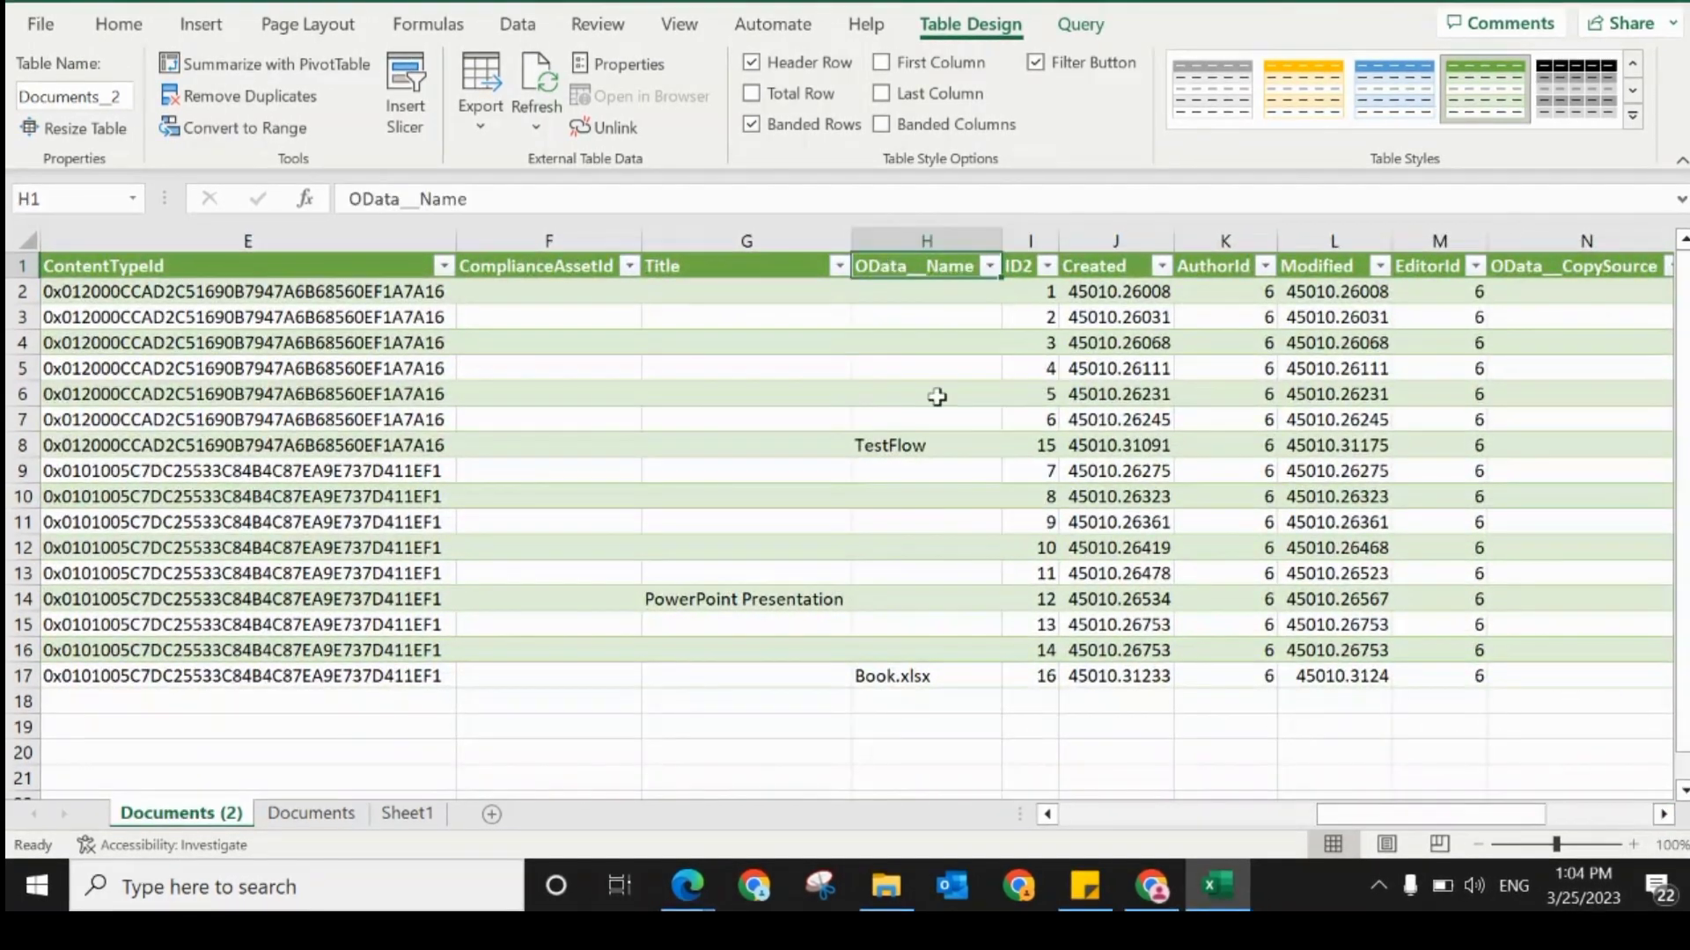
pyautogui.click(936, 392)
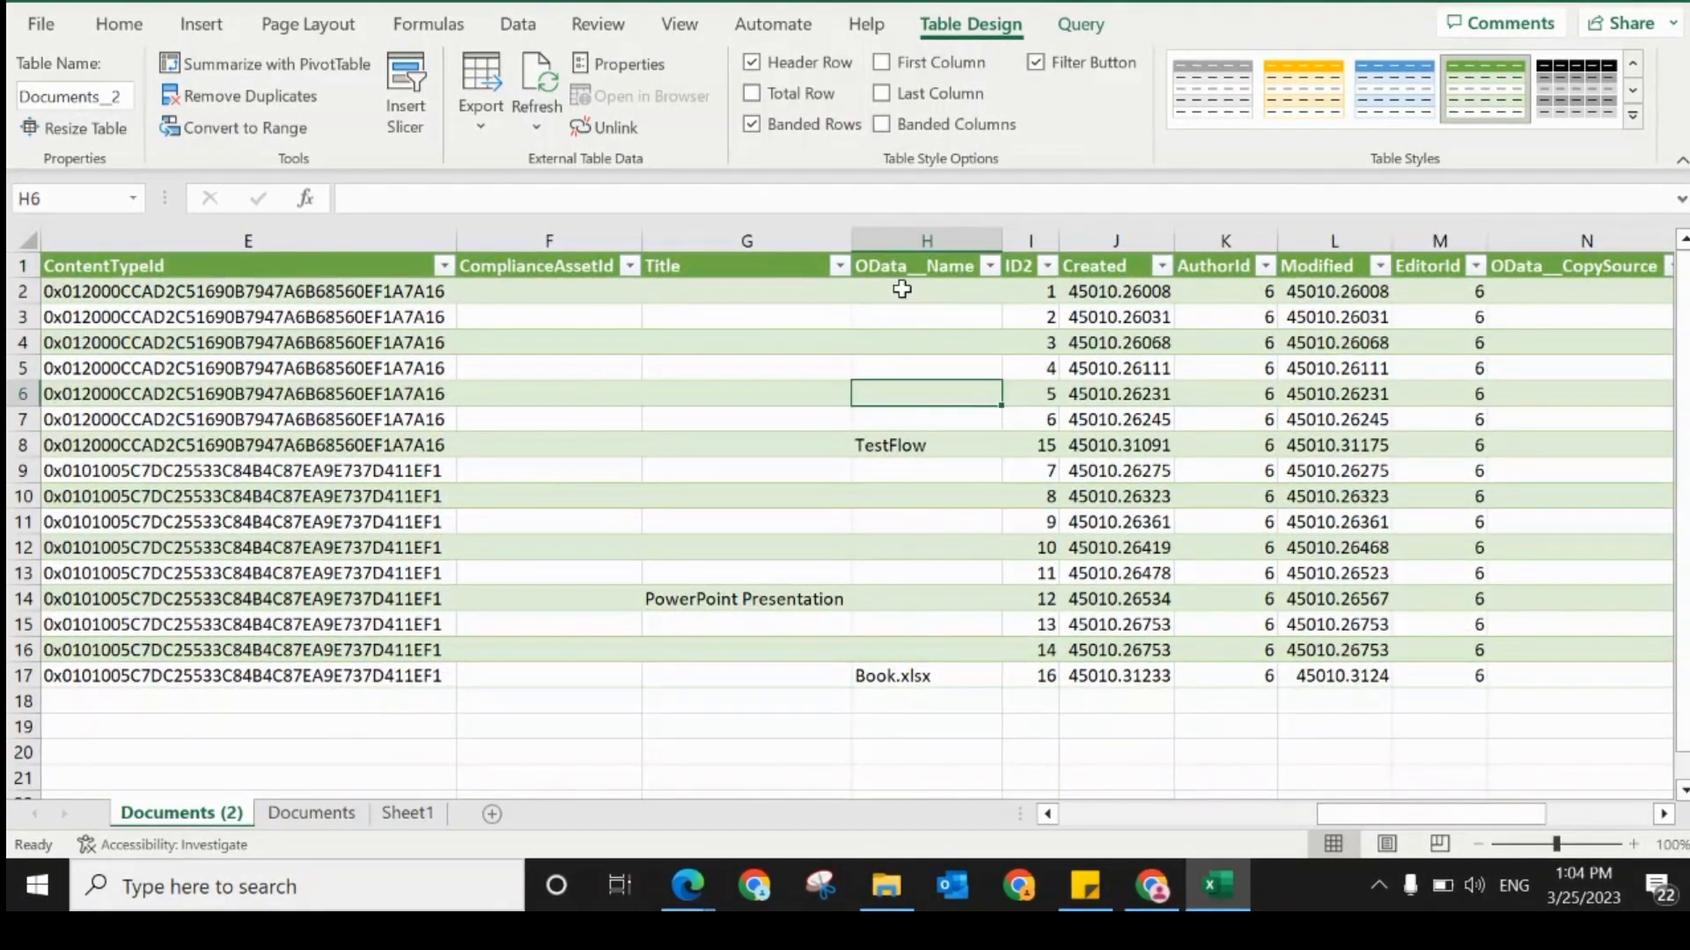
pyautogui.click(875, 255)
pyautogui.click(885, 445)
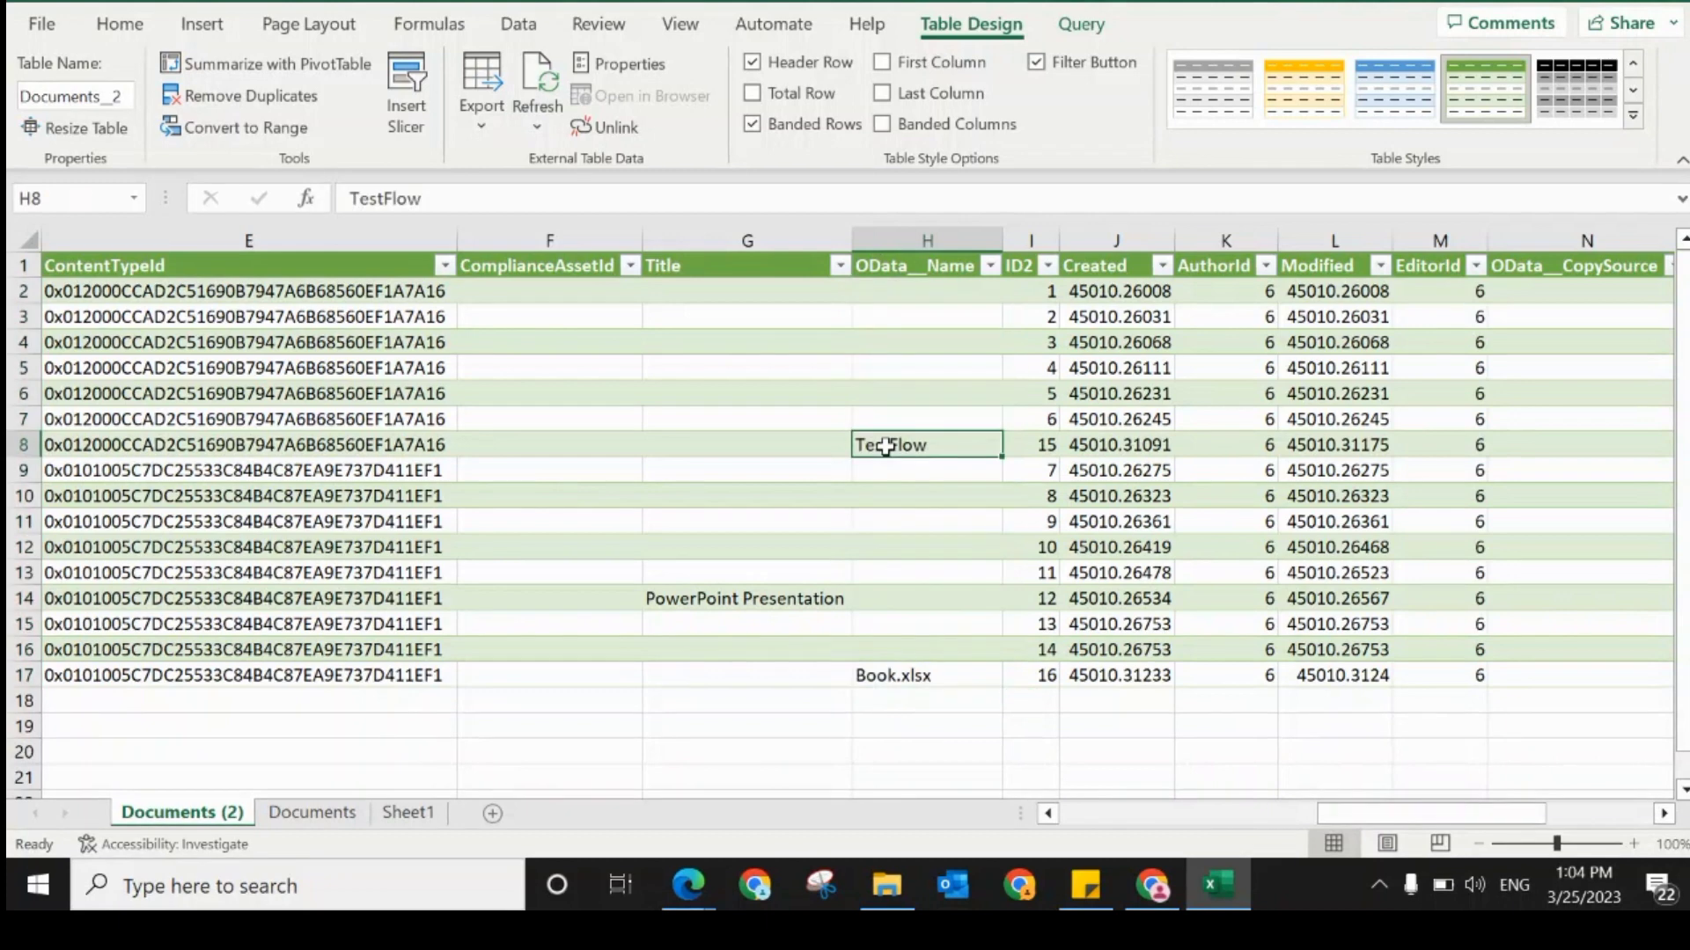
pyautogui.click(882, 679)
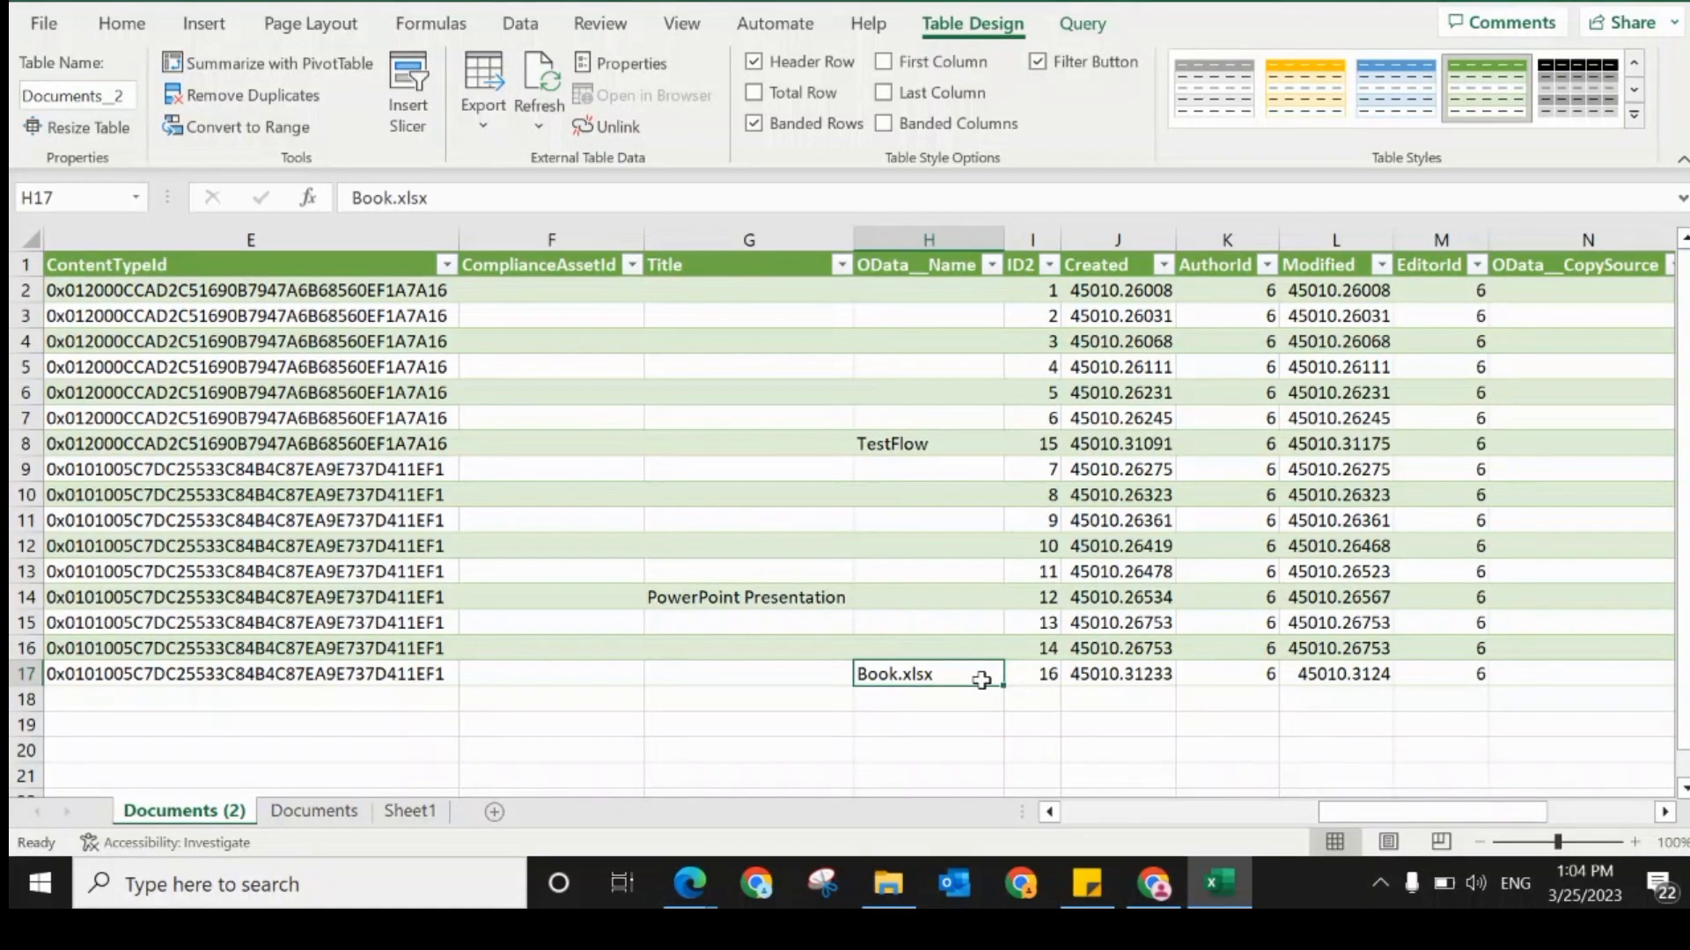
pyautogui.click(942, 647)
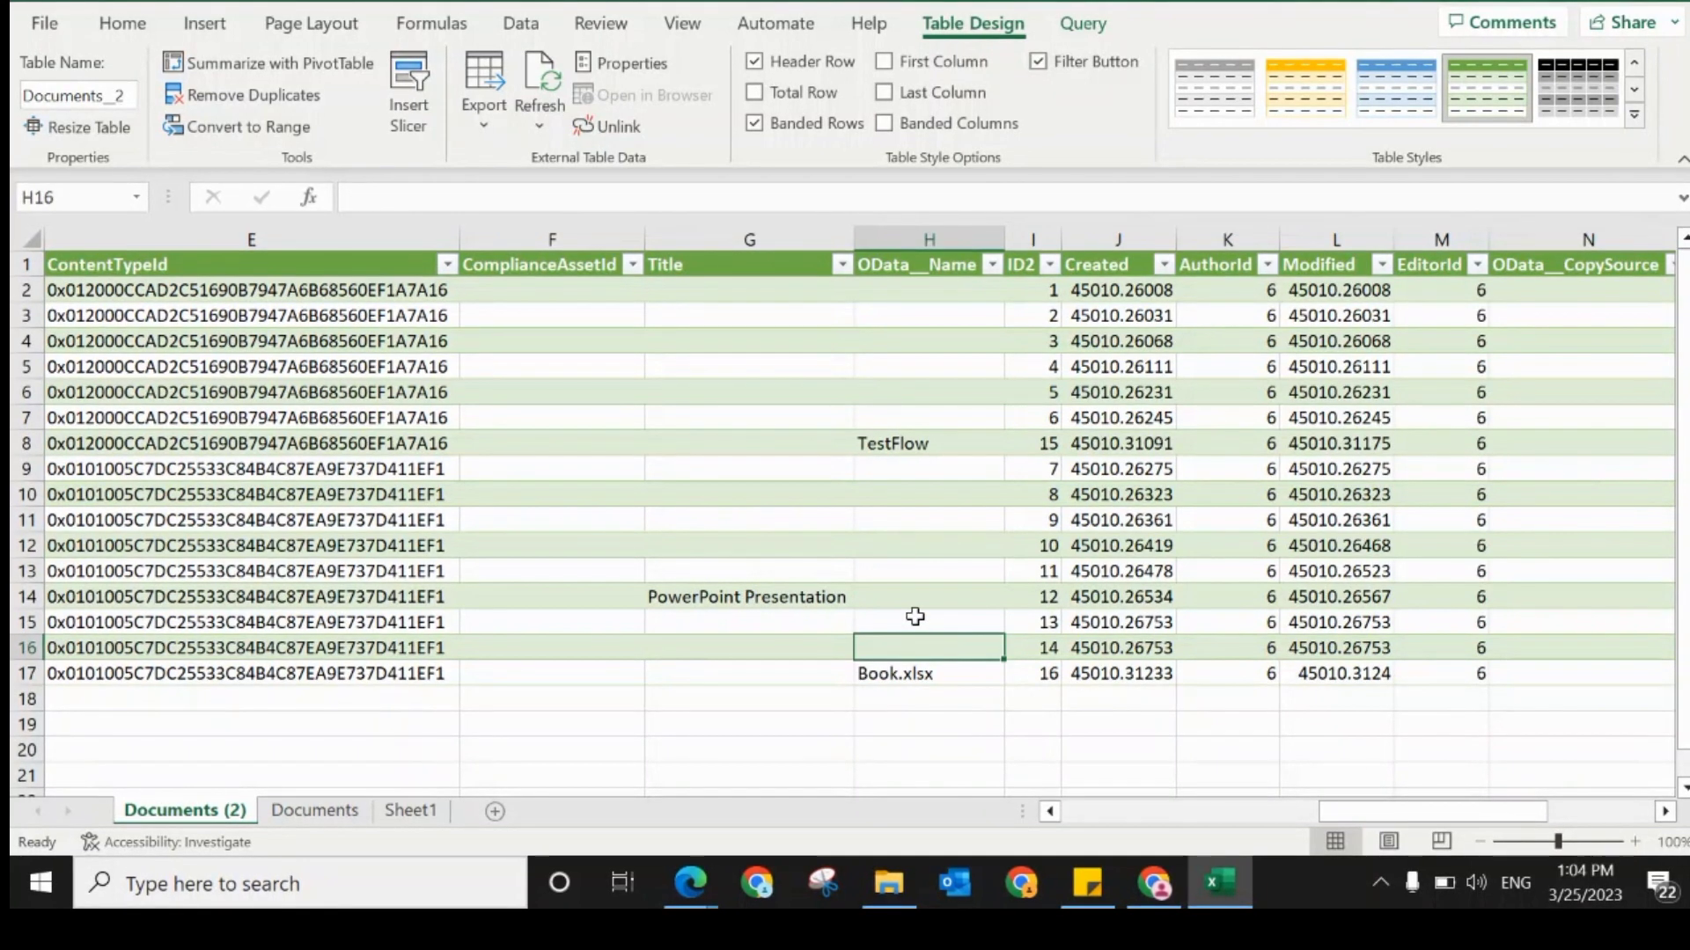
pyautogui.click(913, 618)
pyautogui.click(896, 592)
pyautogui.click(889, 568)
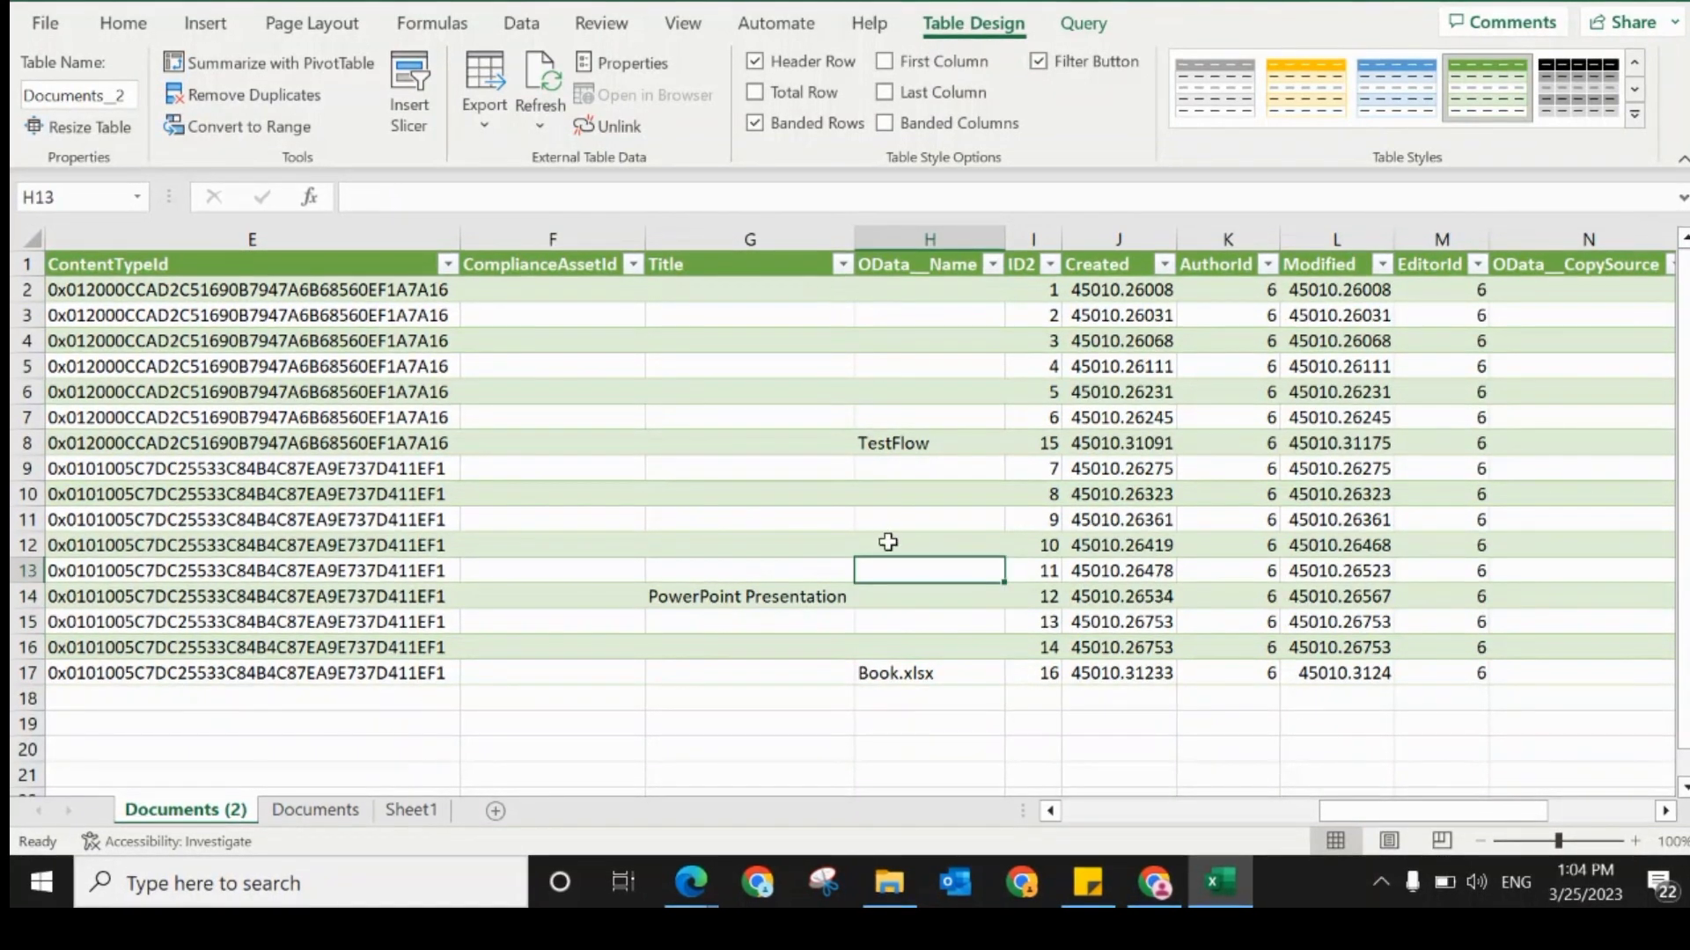
pyautogui.click(881, 543)
pyautogui.click(880, 522)
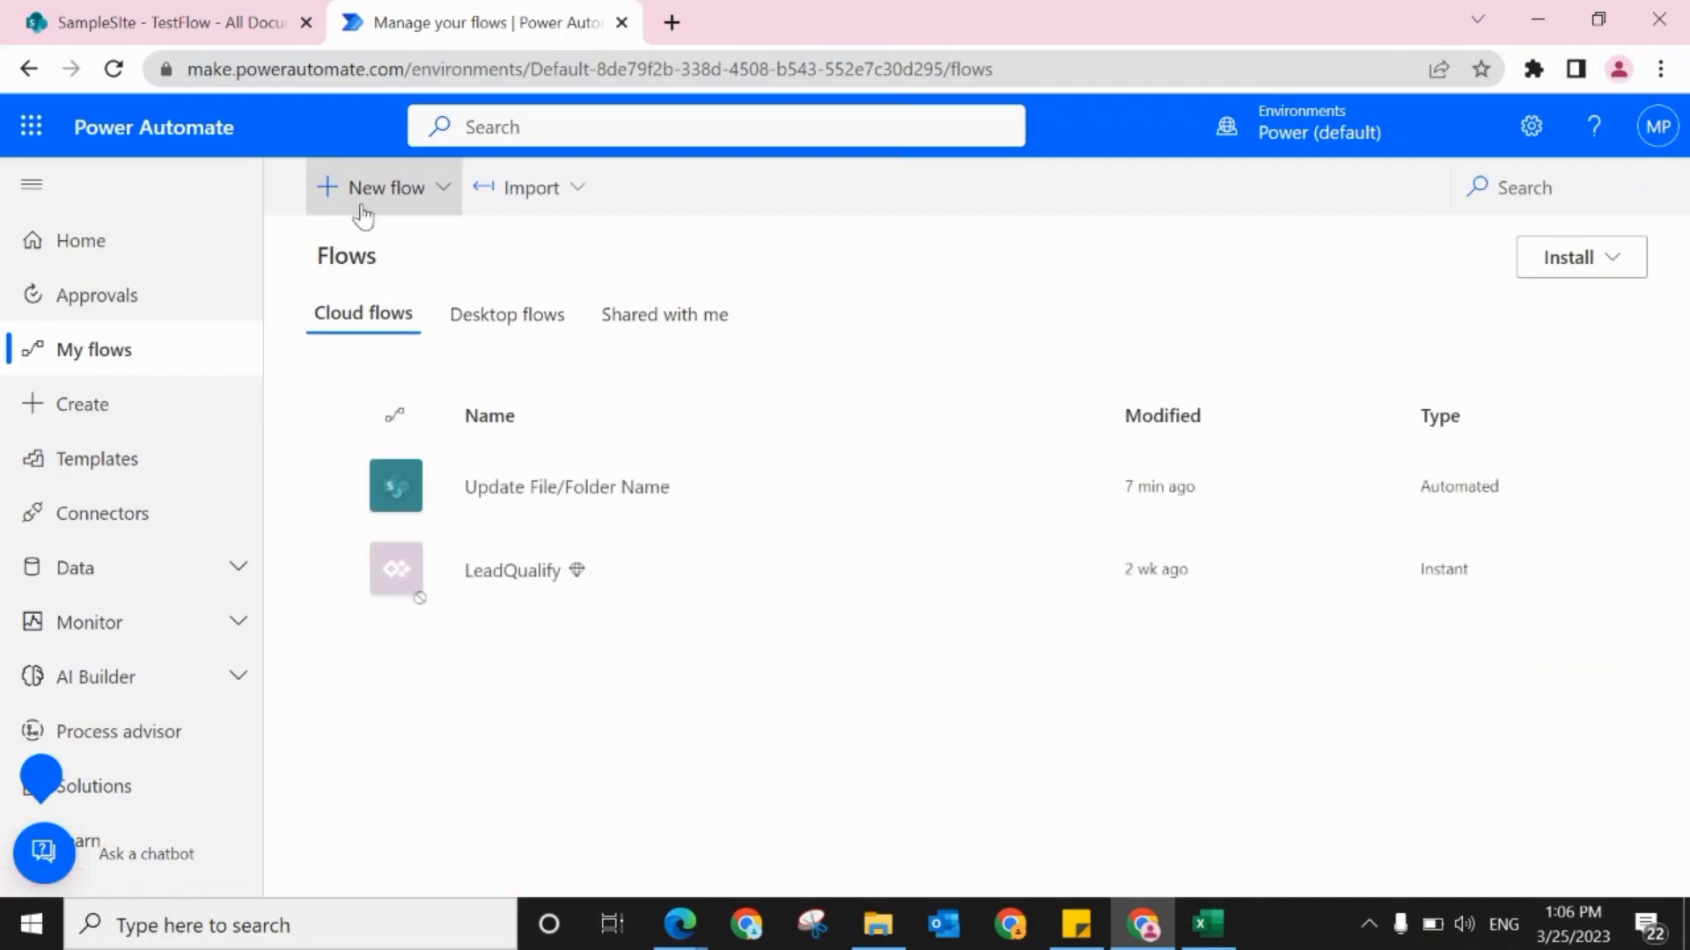
# Step: In Power Automate, create an instant cloud flow named "Update Past data" with the "Manually trigger a flow" trigger
pyautogui.click(358, 209)
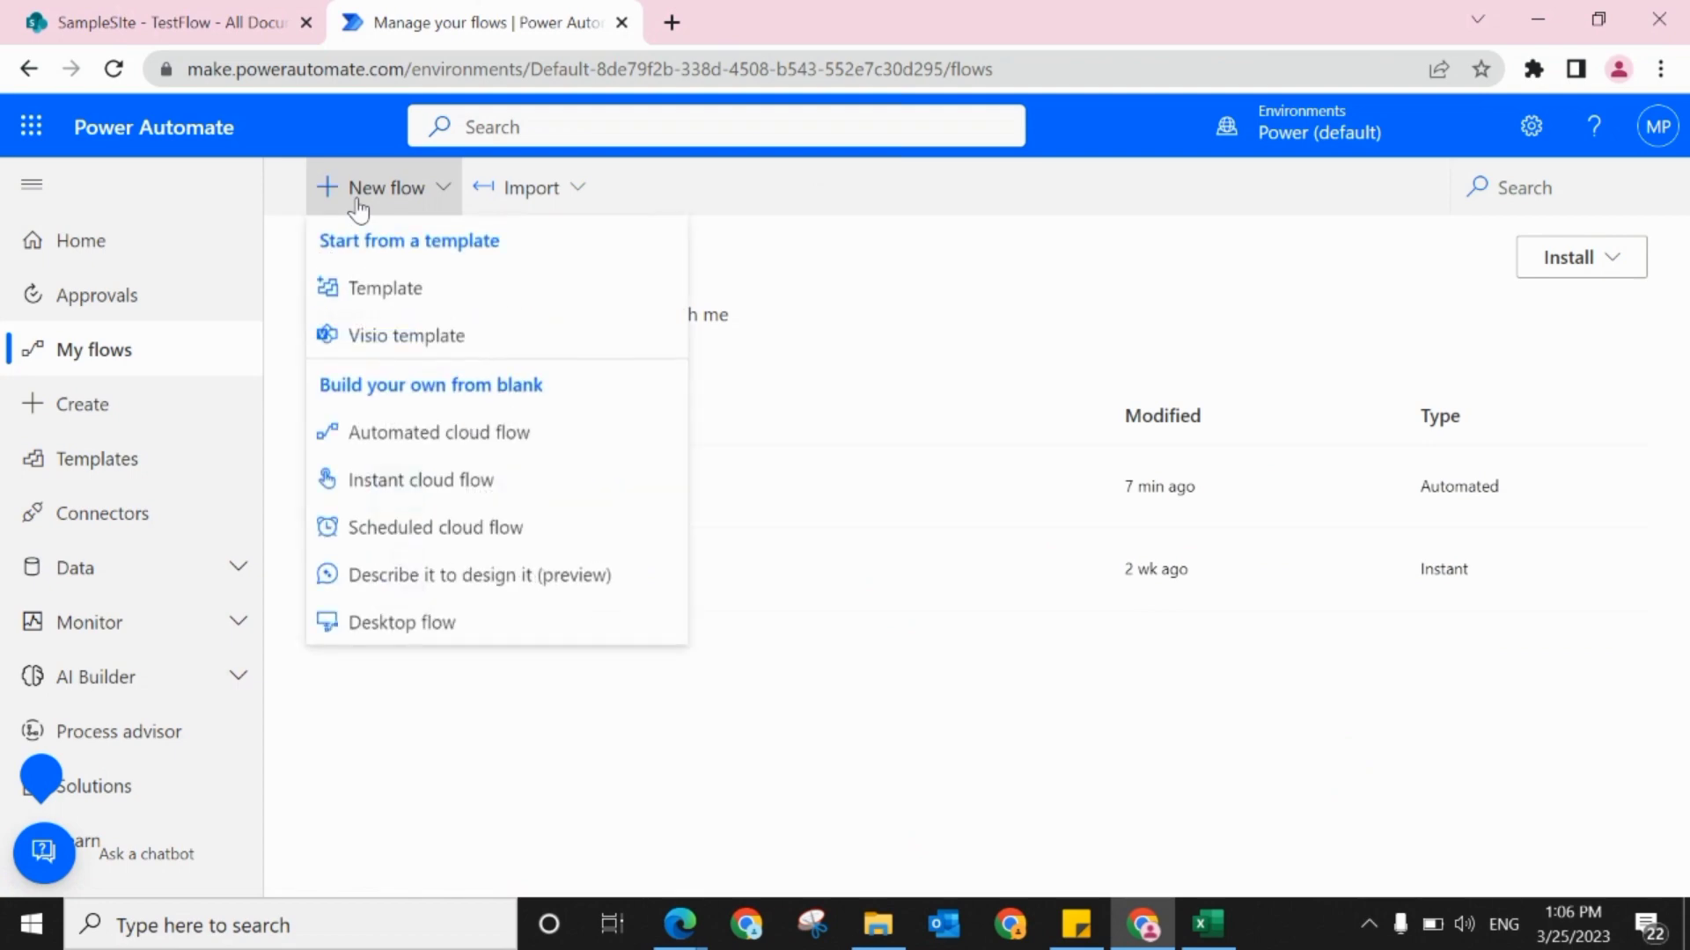
pyautogui.click(373, 480)
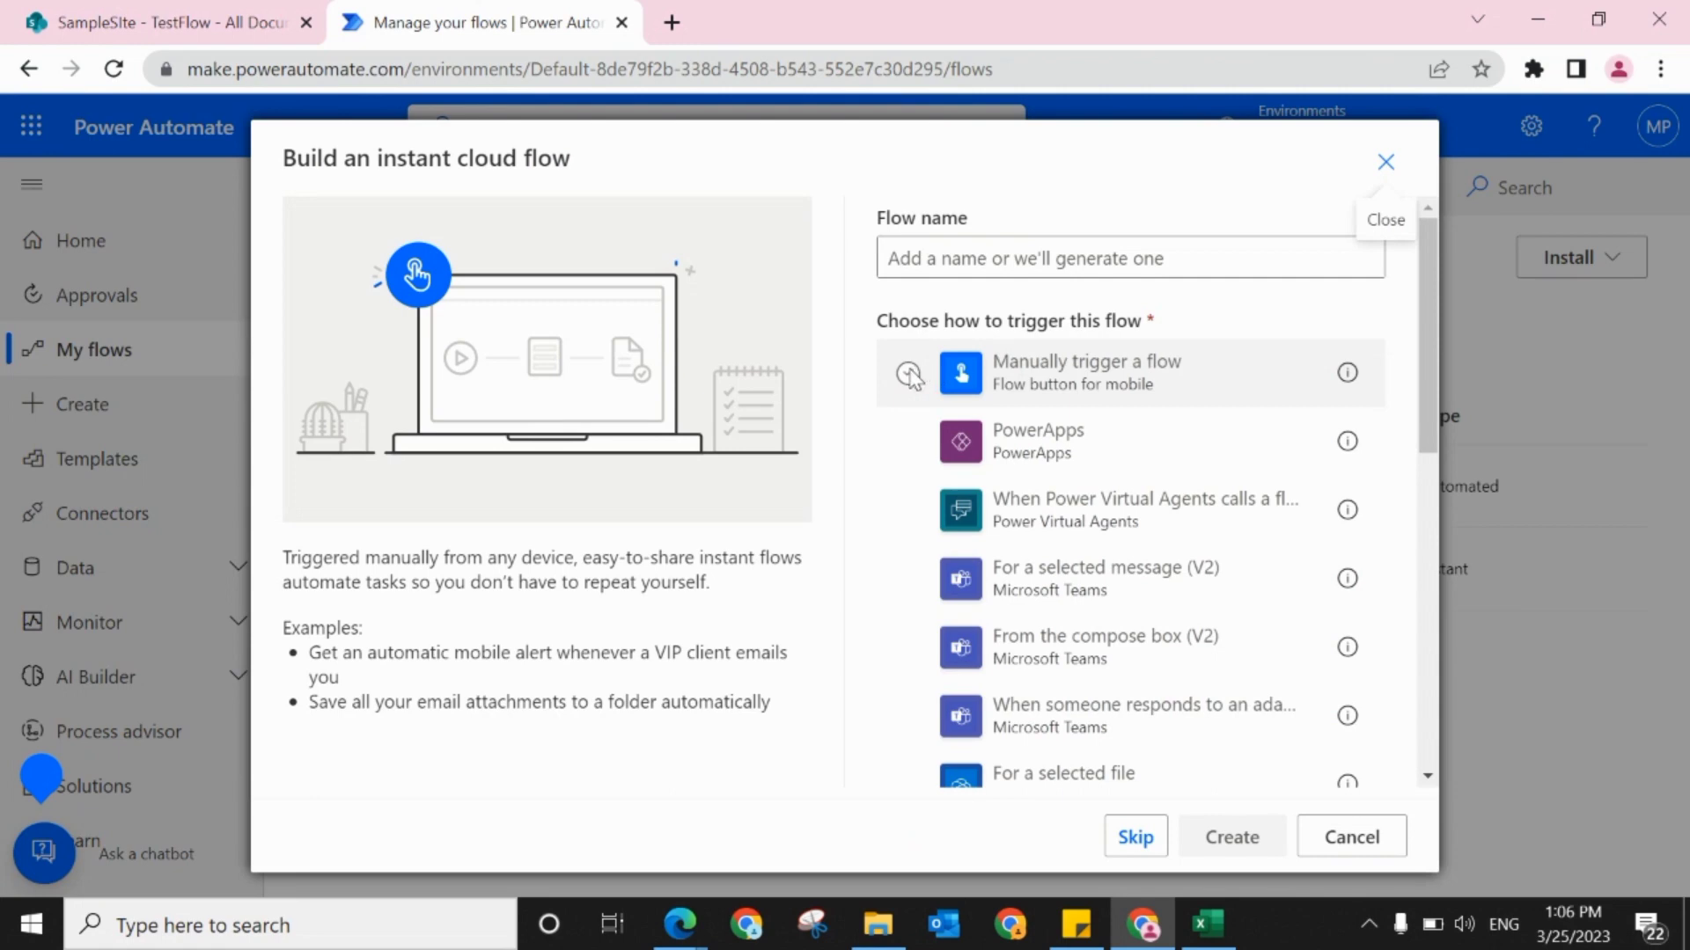
pyautogui.click(908, 373)
pyautogui.click(983, 255)
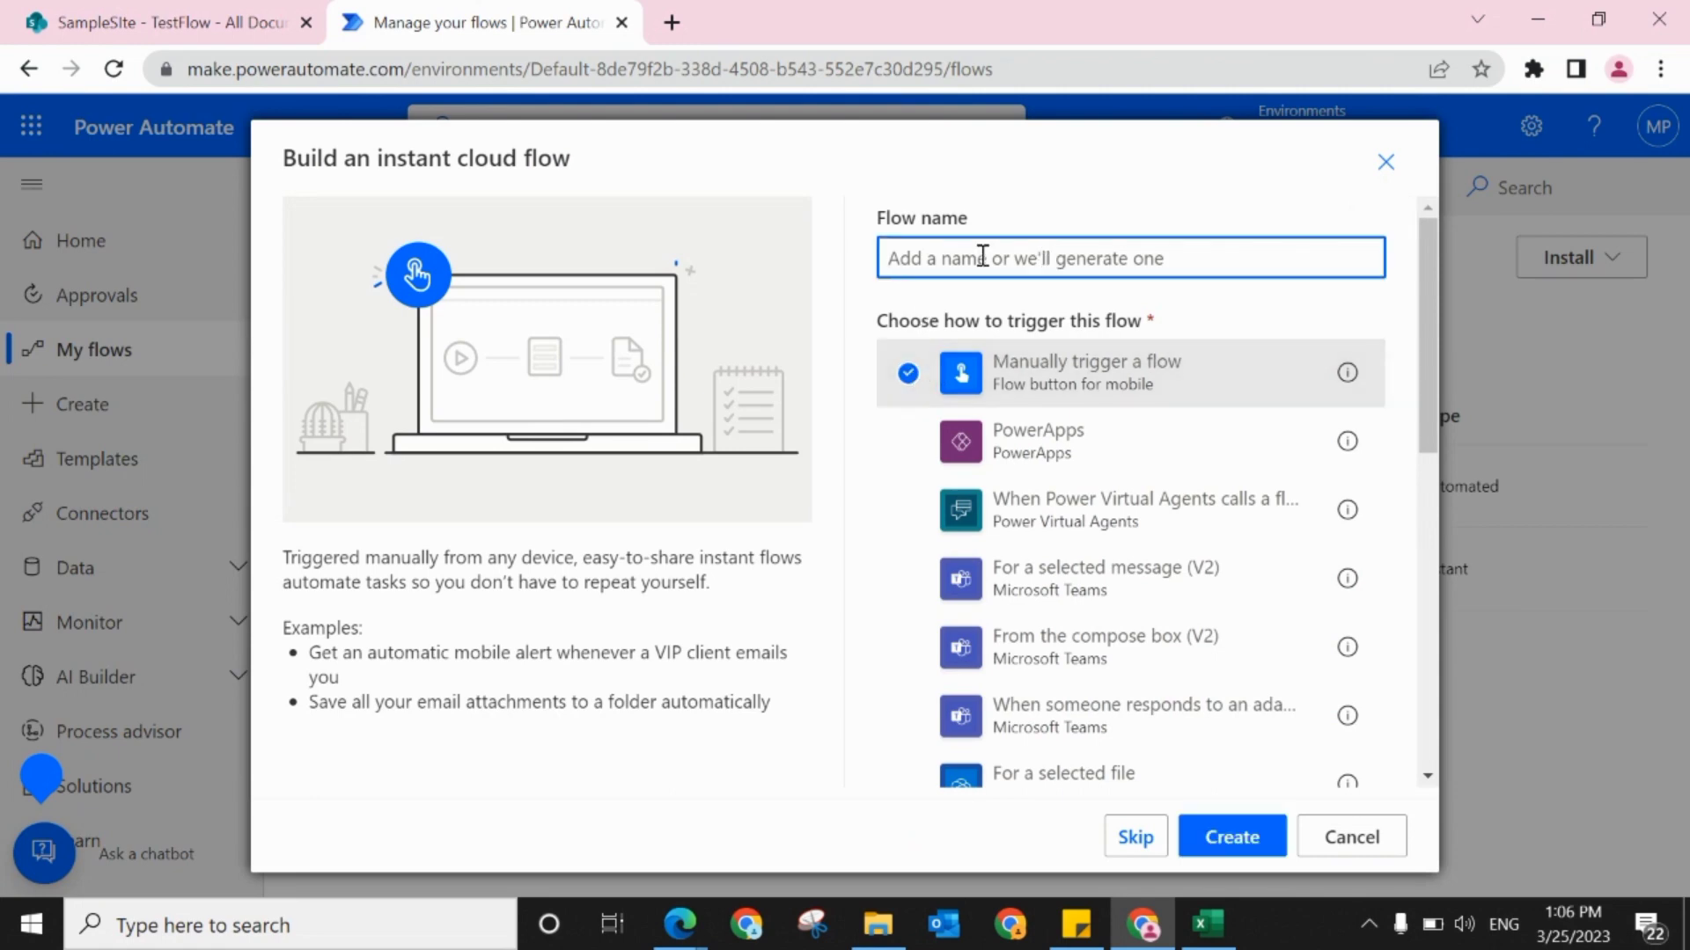
pyautogui.write('Update Past data')
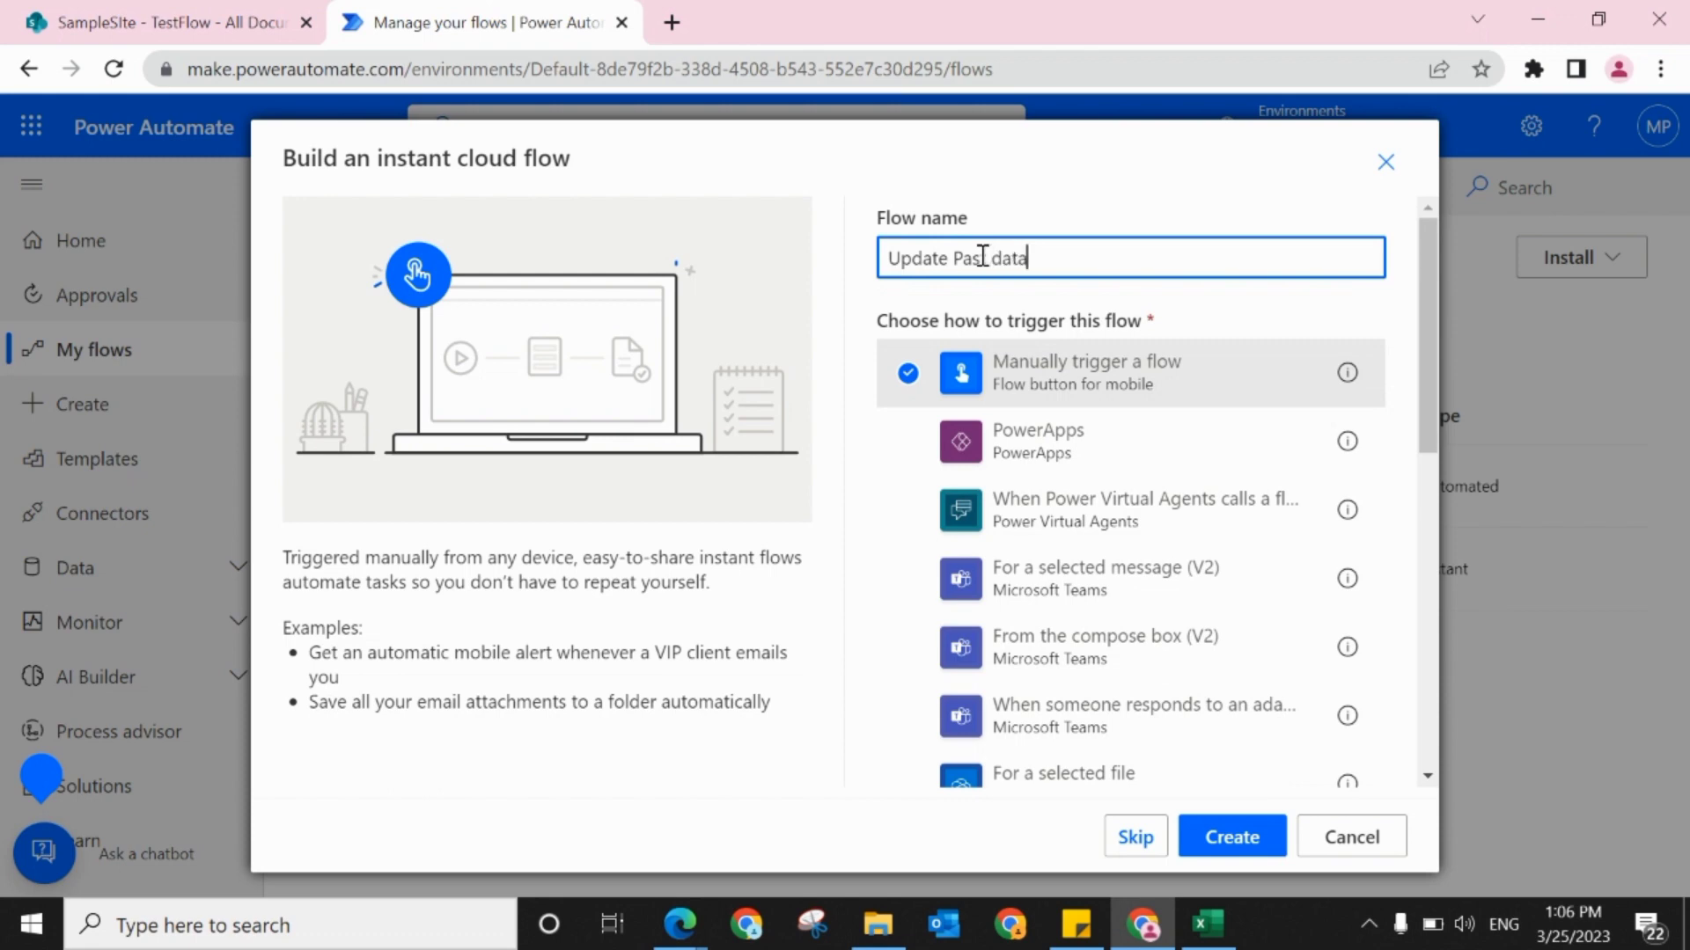
pyautogui.click(1218, 841)
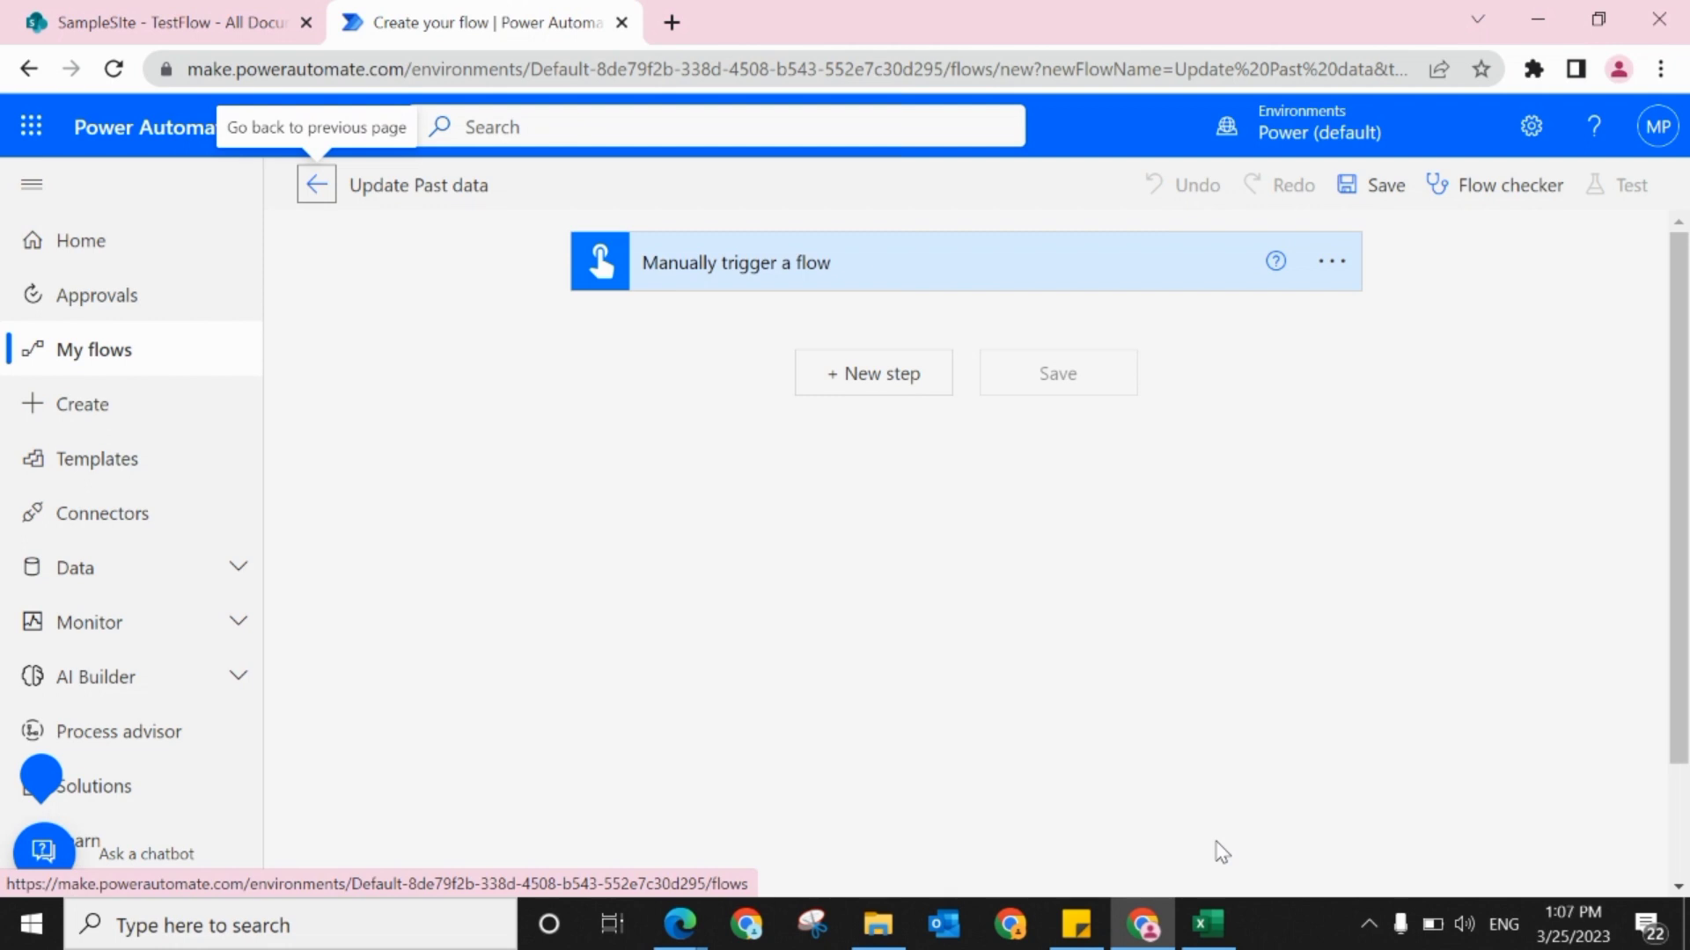
# Step: Add the SharePoint "Get files (properties only)" action after the manual trigger
pyautogui.click(851, 391)
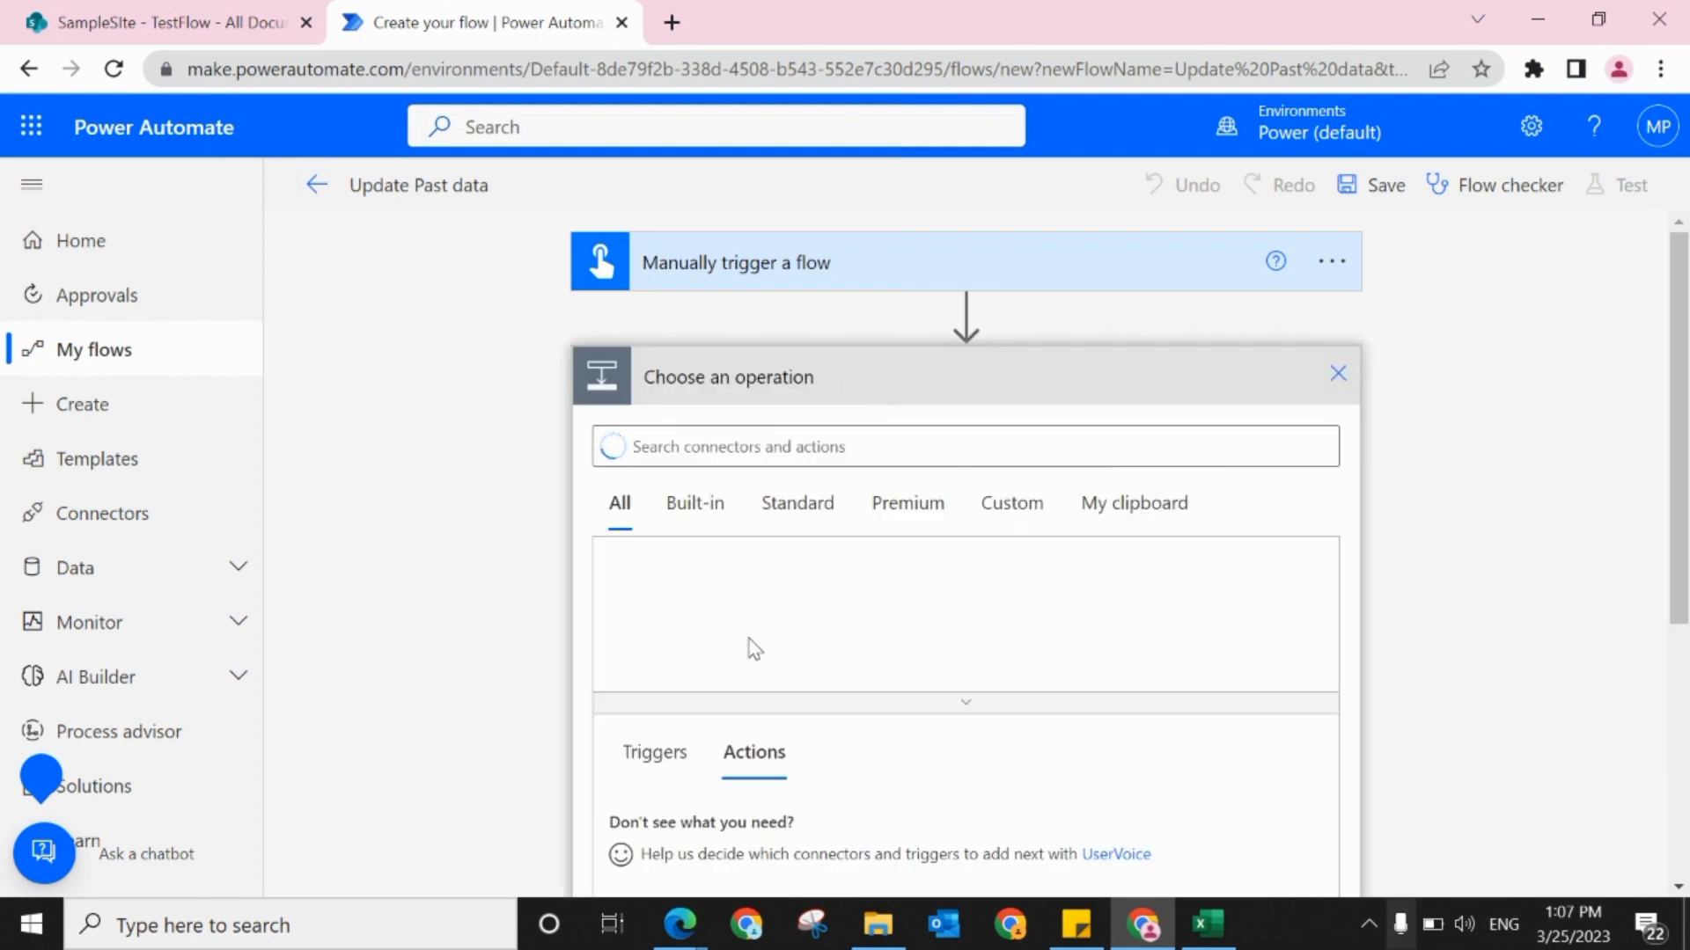
pyautogui.click(834, 449)
pyautogui.write('get')
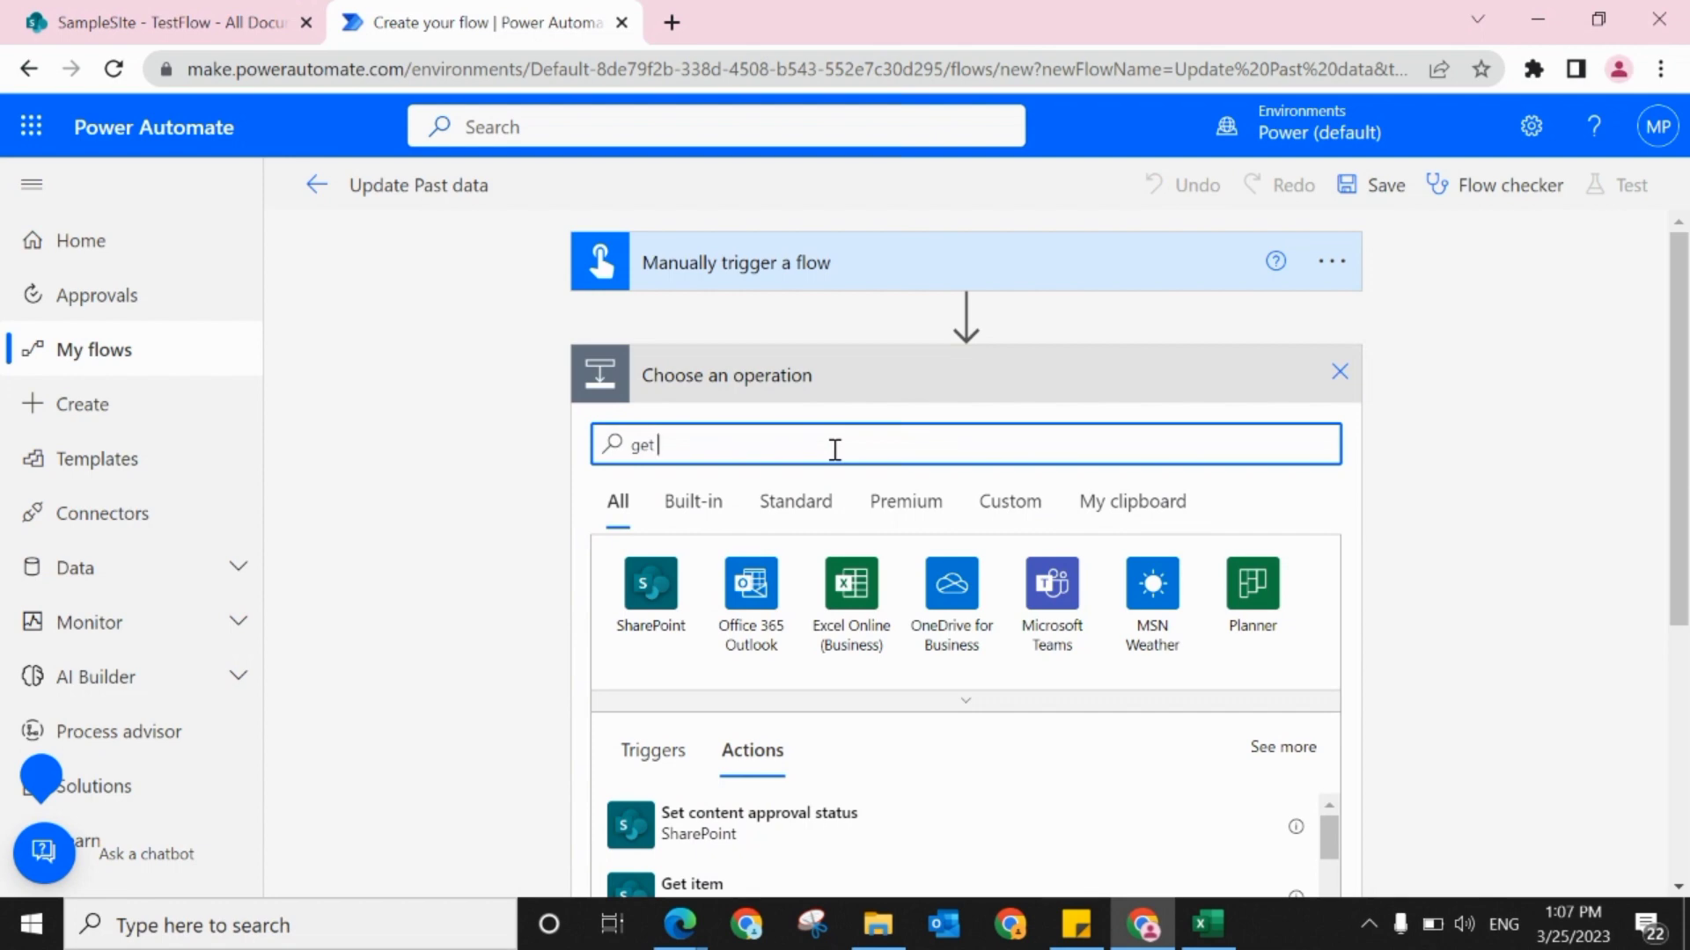
pyautogui.click(650, 585)
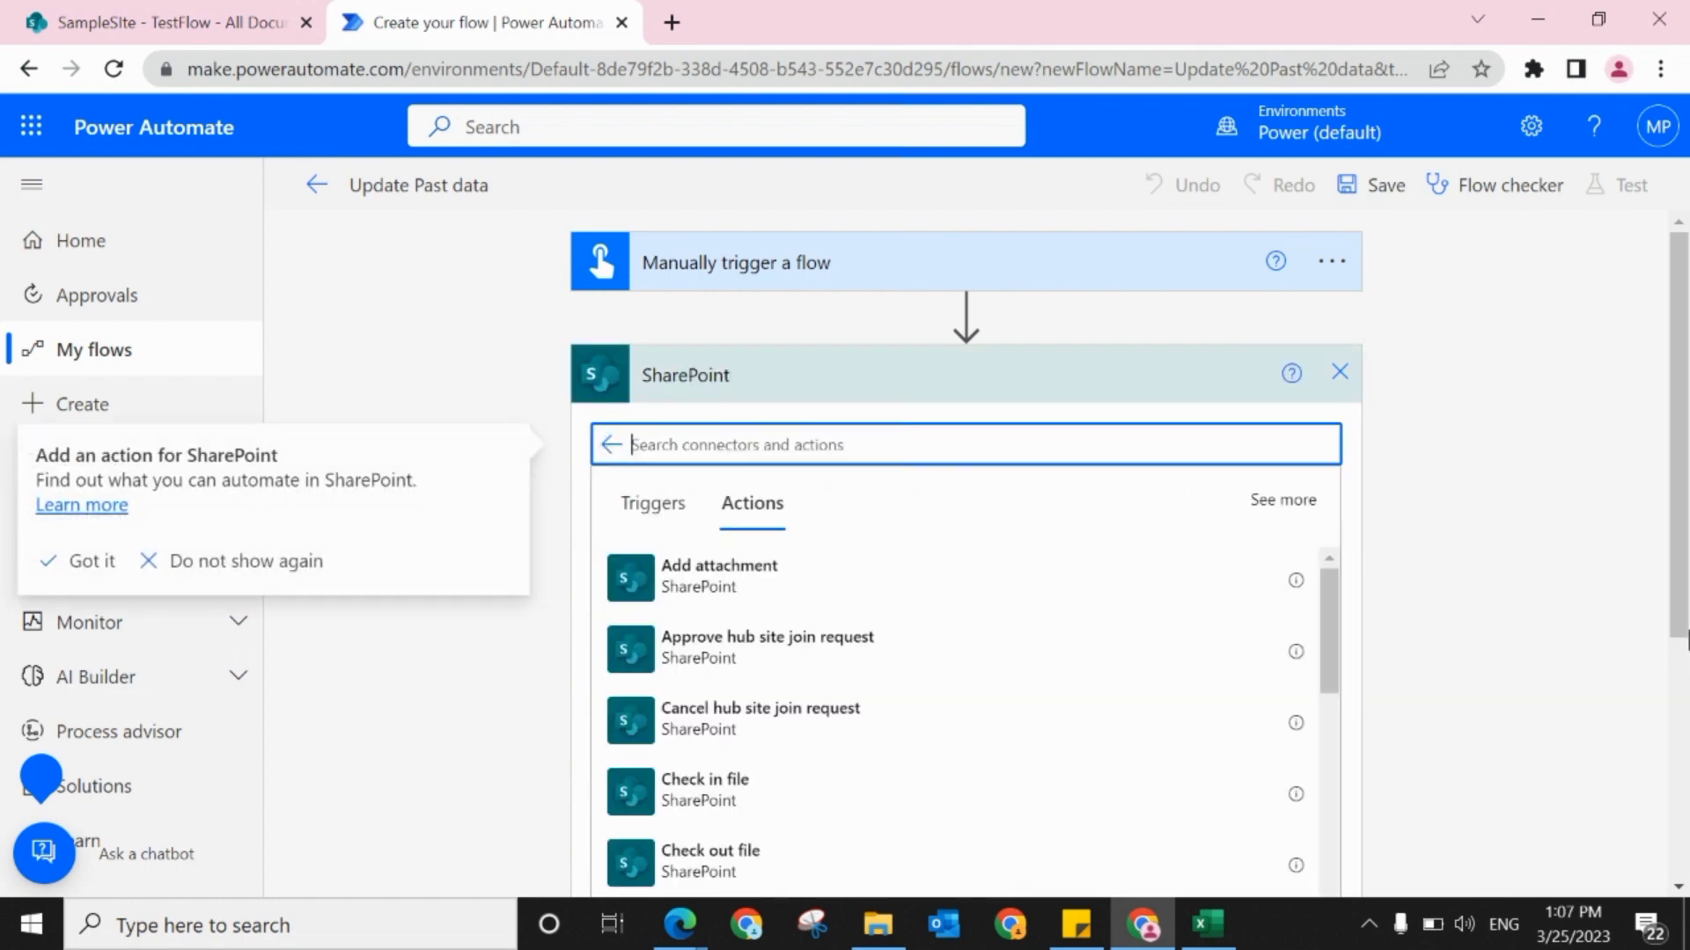
pyautogui.moveTo(1681, 470); pyautogui.dragTo(1682, 614)
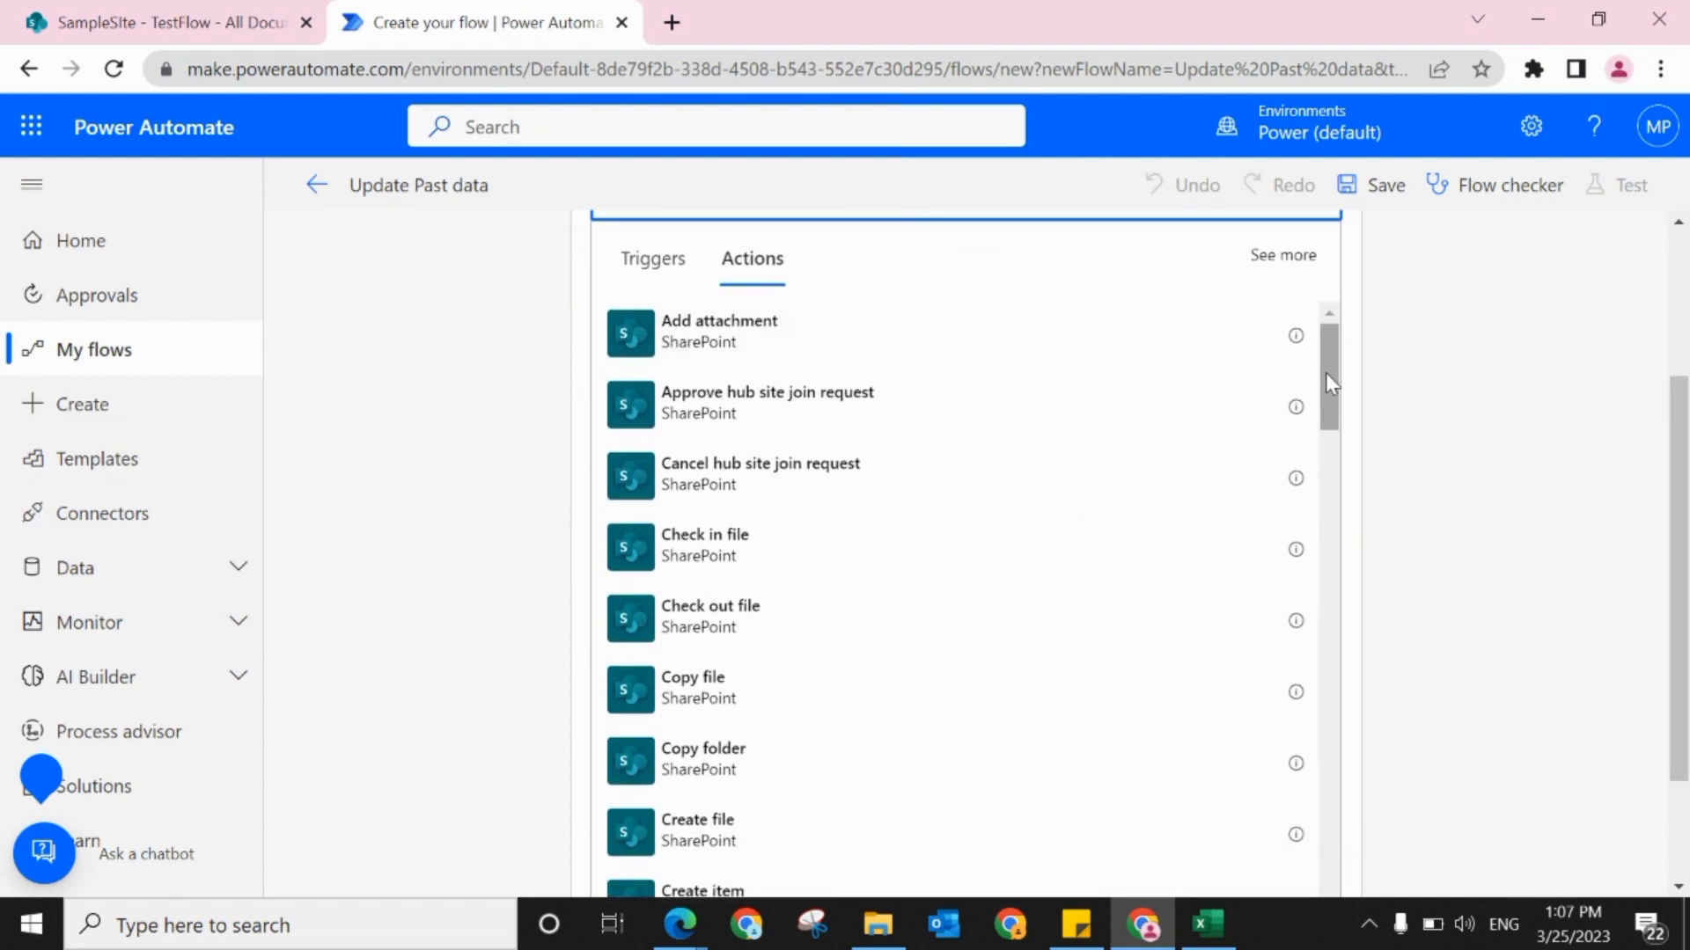
pyautogui.moveTo(1325, 373); pyautogui.dragTo(501, 539)
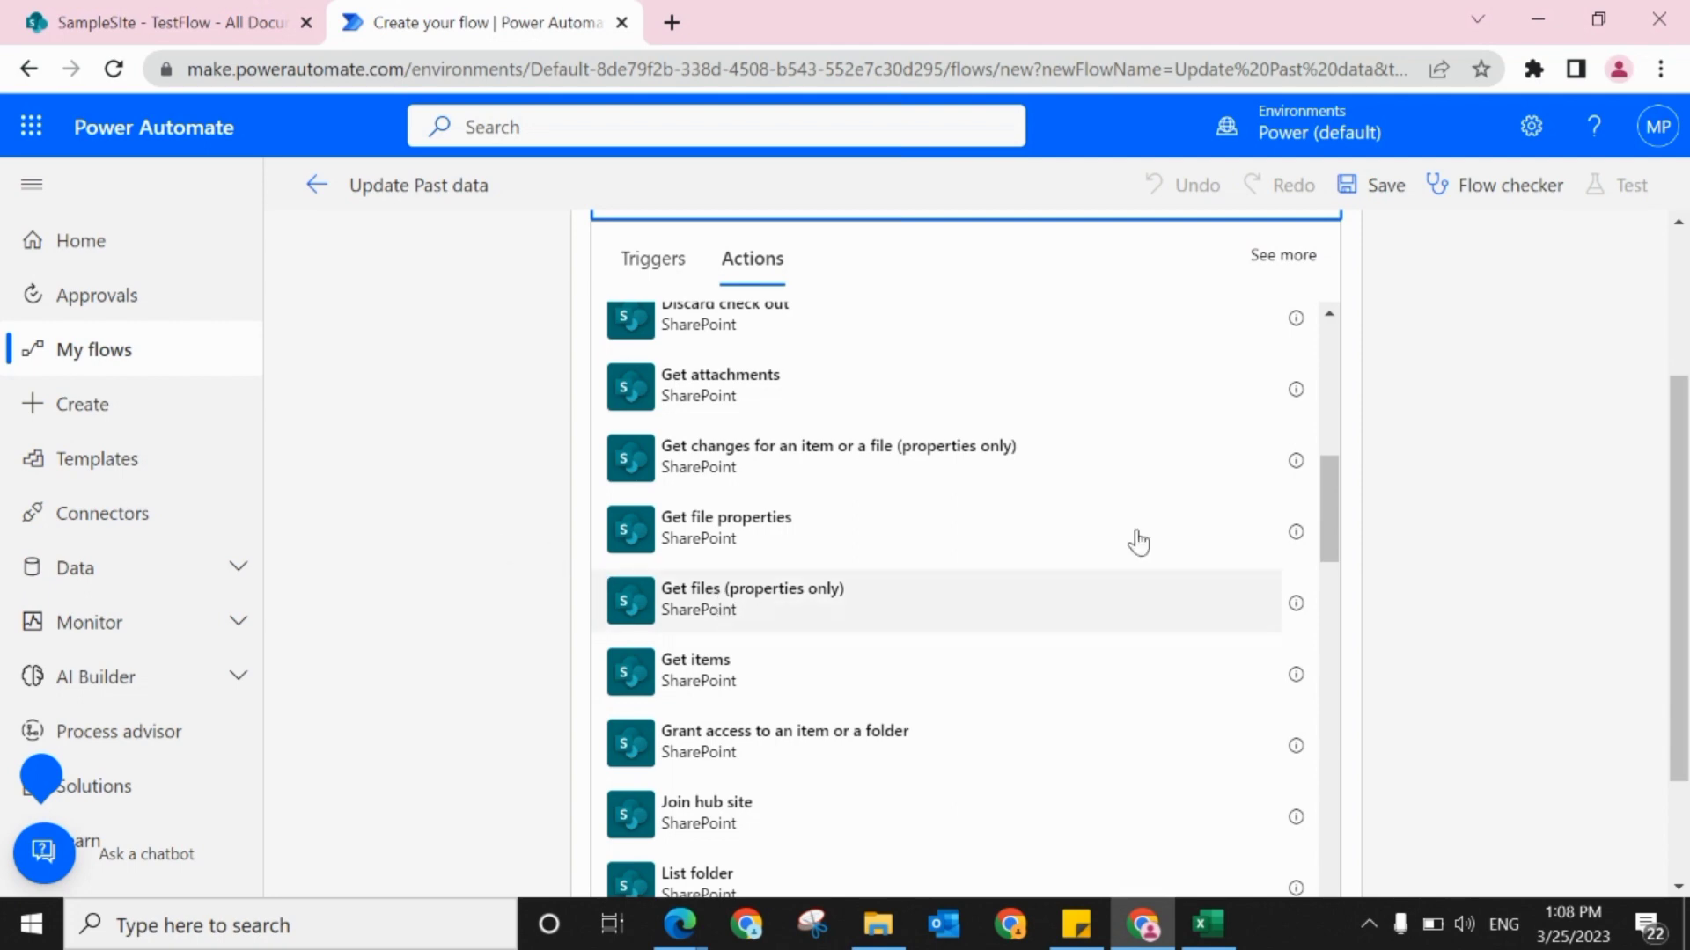
pyautogui.click(701, 613)
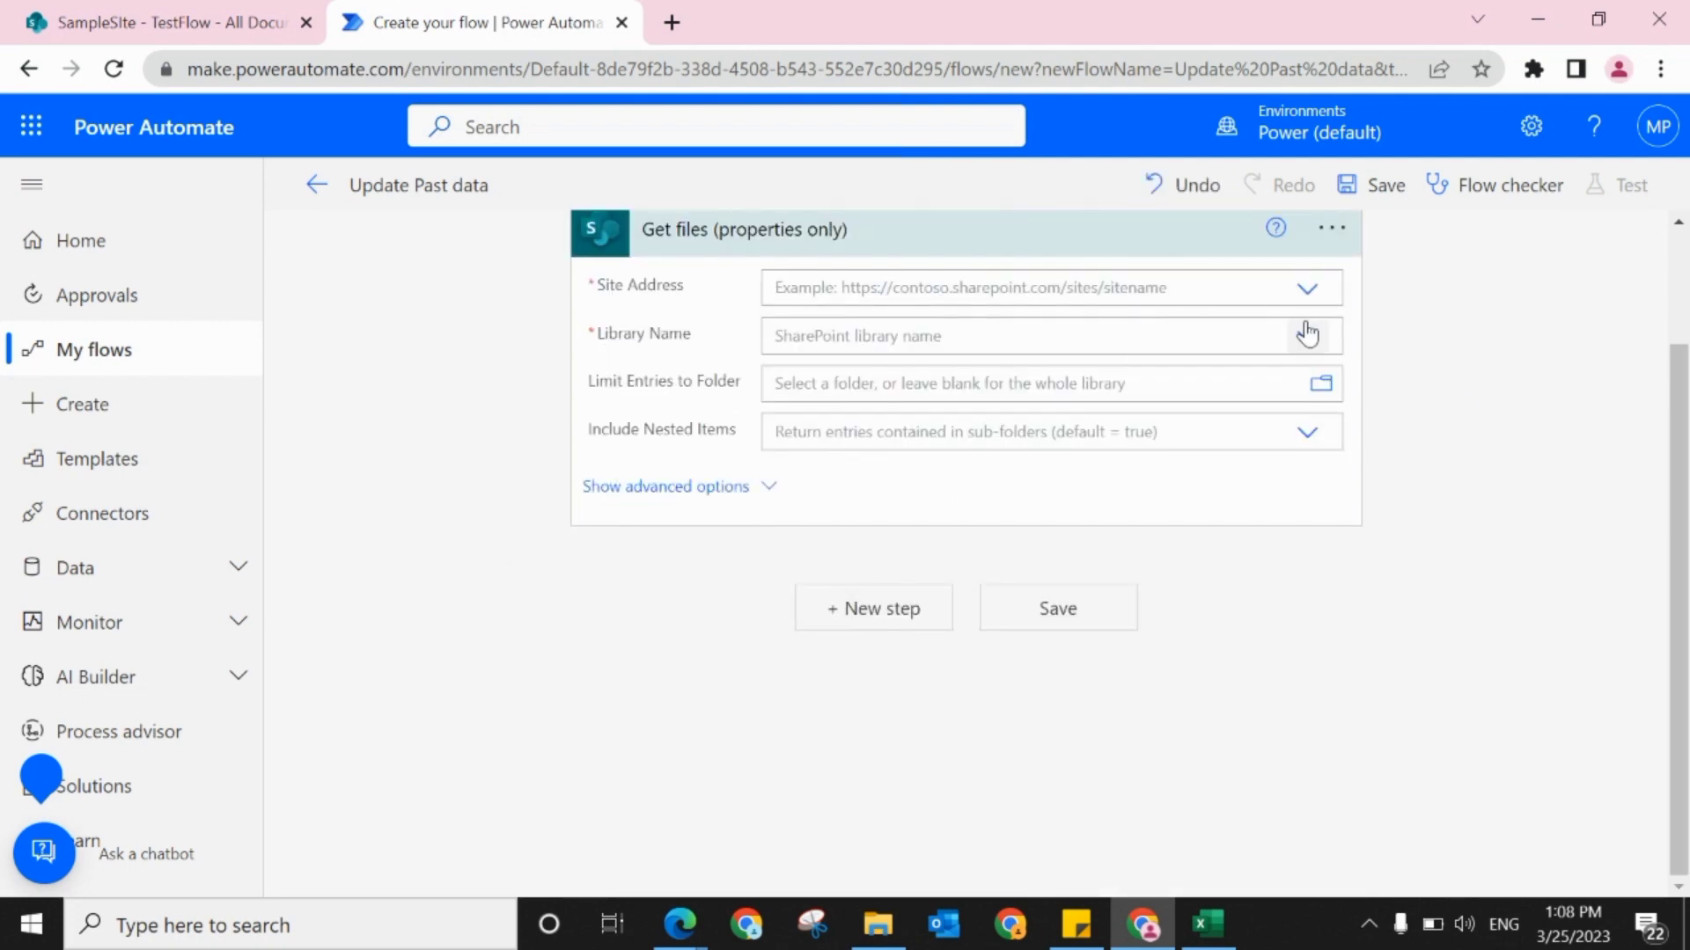
# Step: Set the Get files action's site address to SampleSIte and its library name to Documents
pyautogui.click(1306, 293)
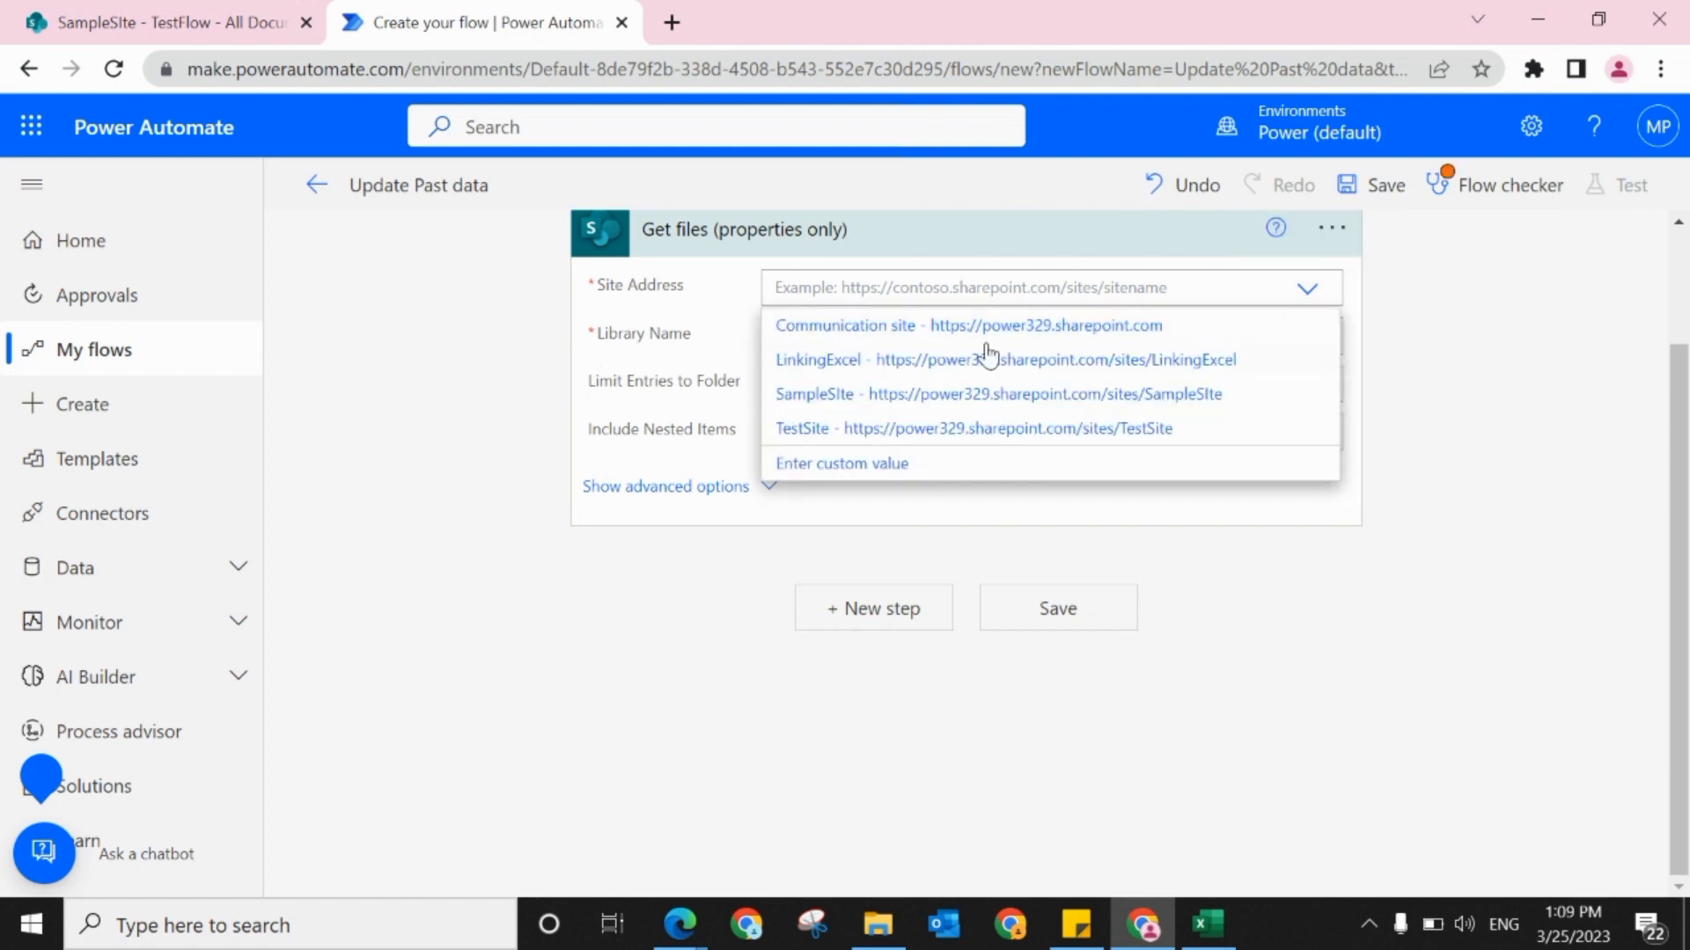
pyautogui.click(845, 398)
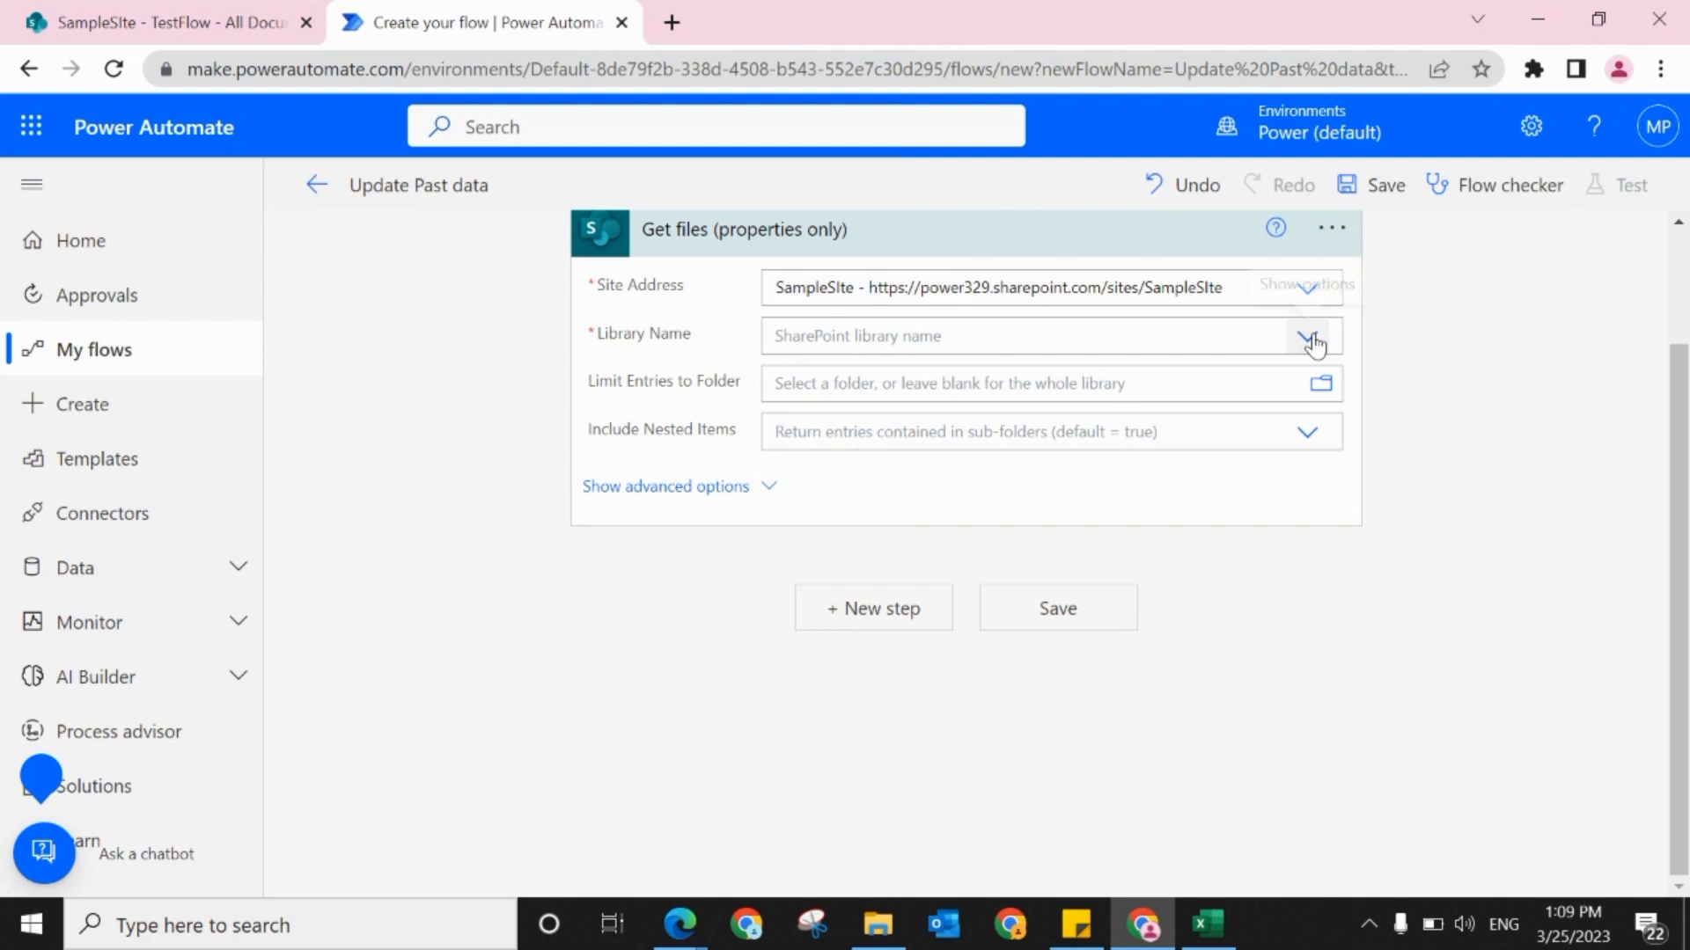
pyautogui.click(1315, 345)
pyautogui.click(858, 372)
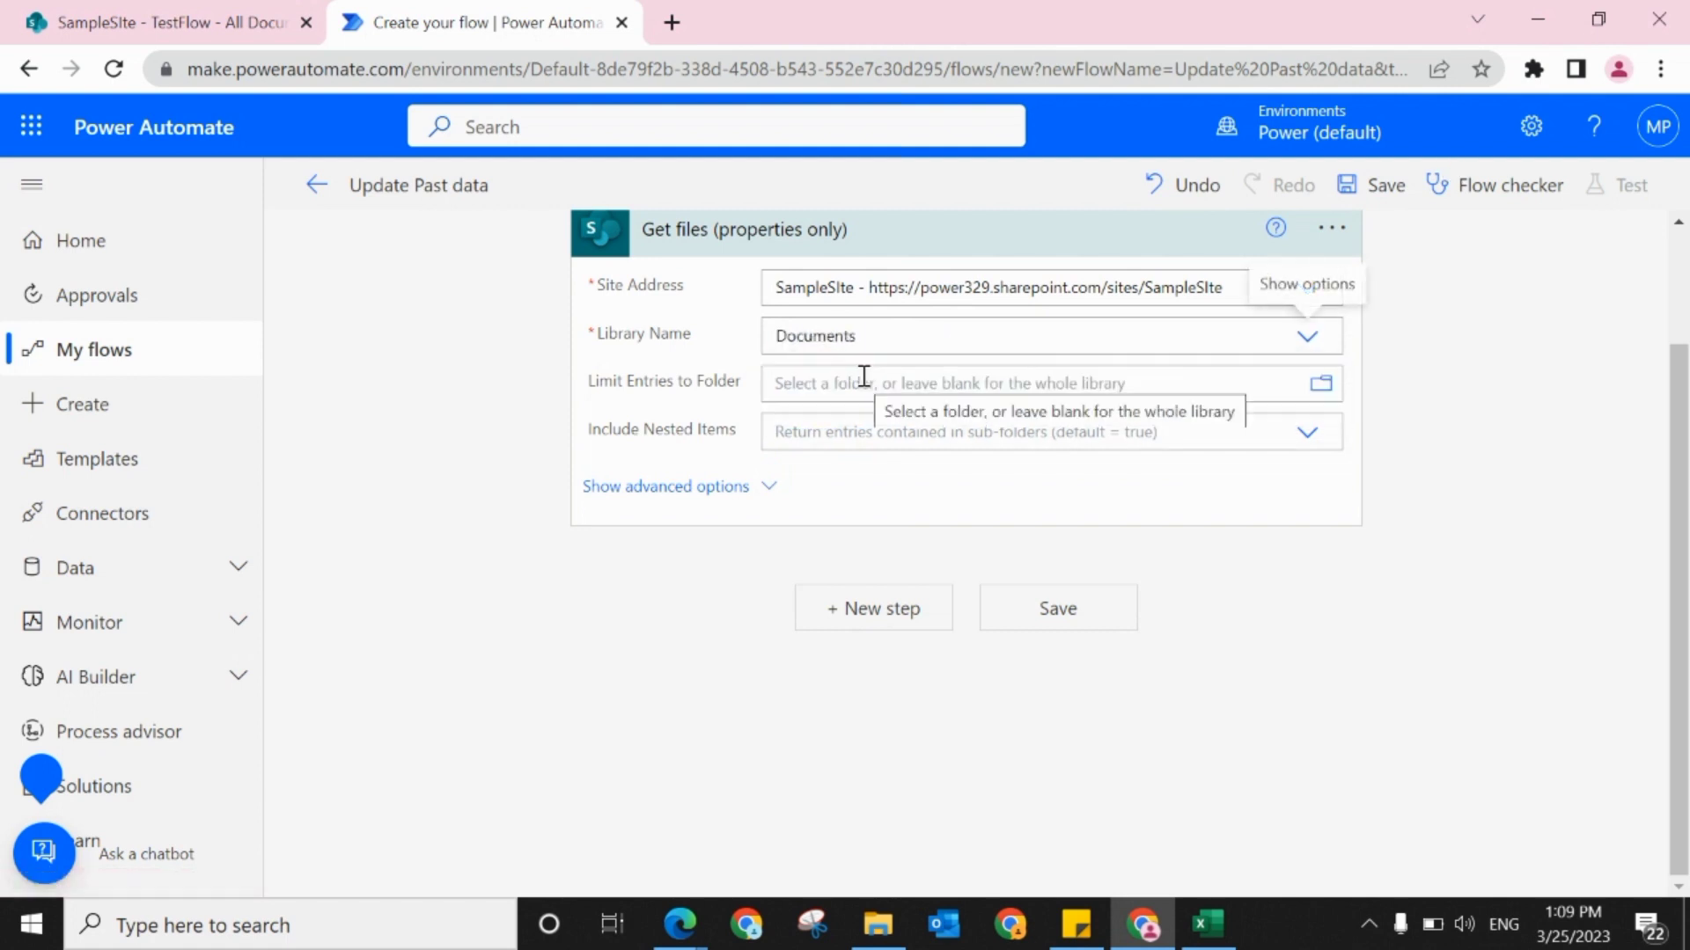
# Step: Add the SharePoint "Update file properties" action after the Get files action
pyautogui.click(846, 620)
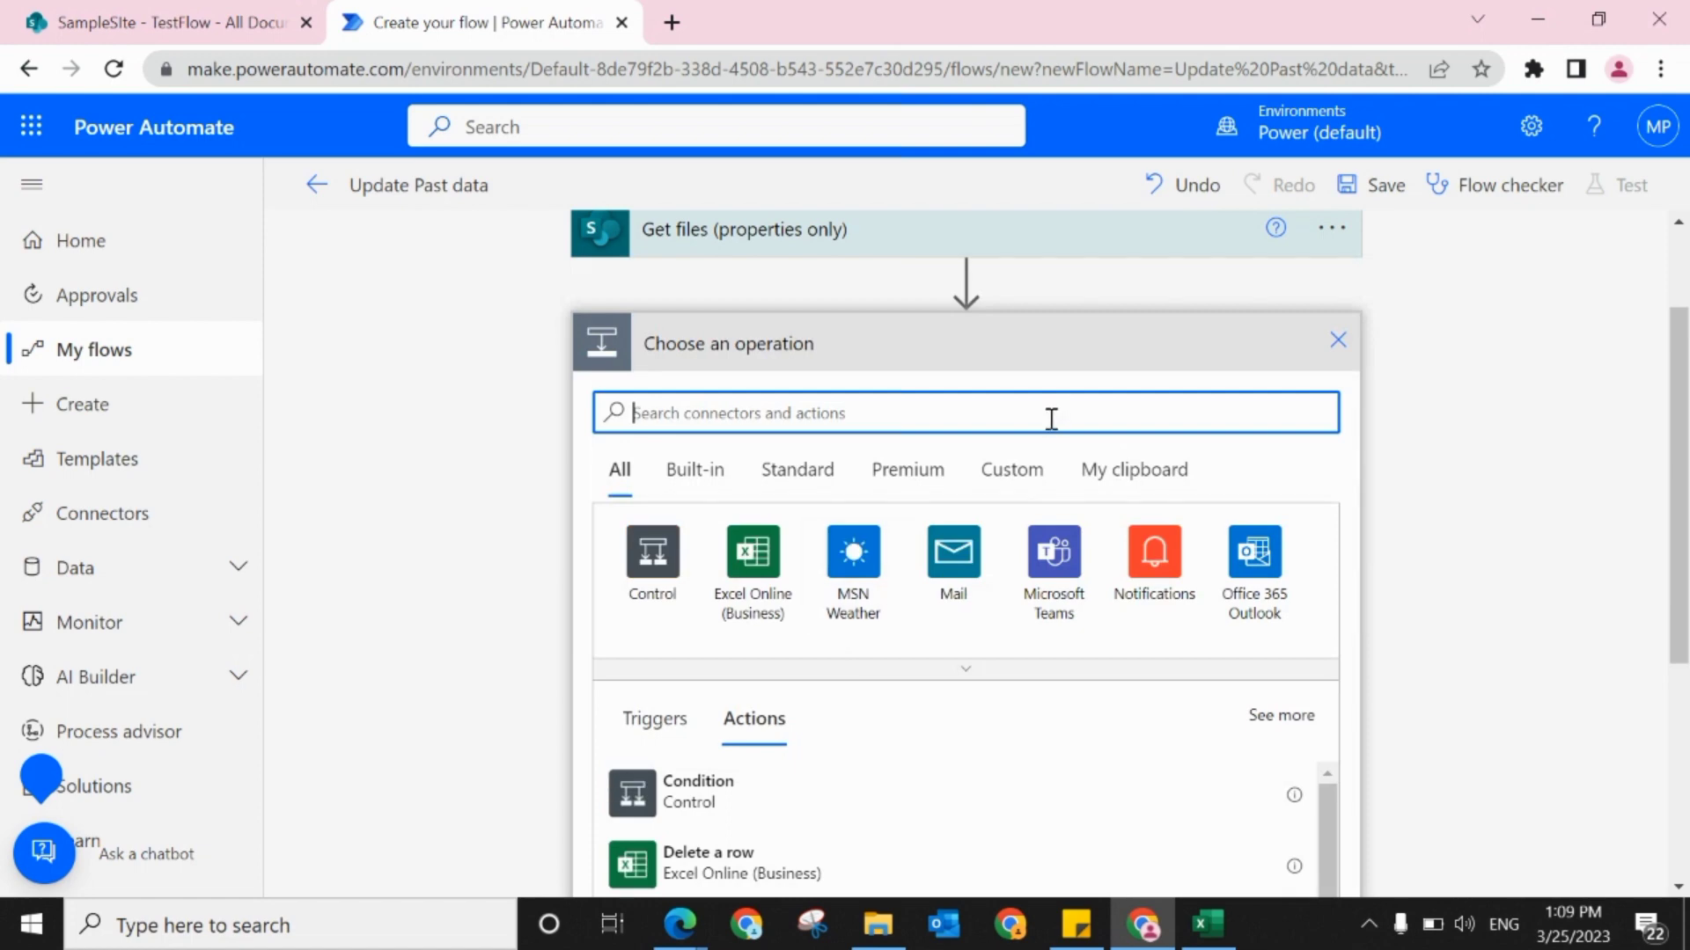
pyautogui.write('update')
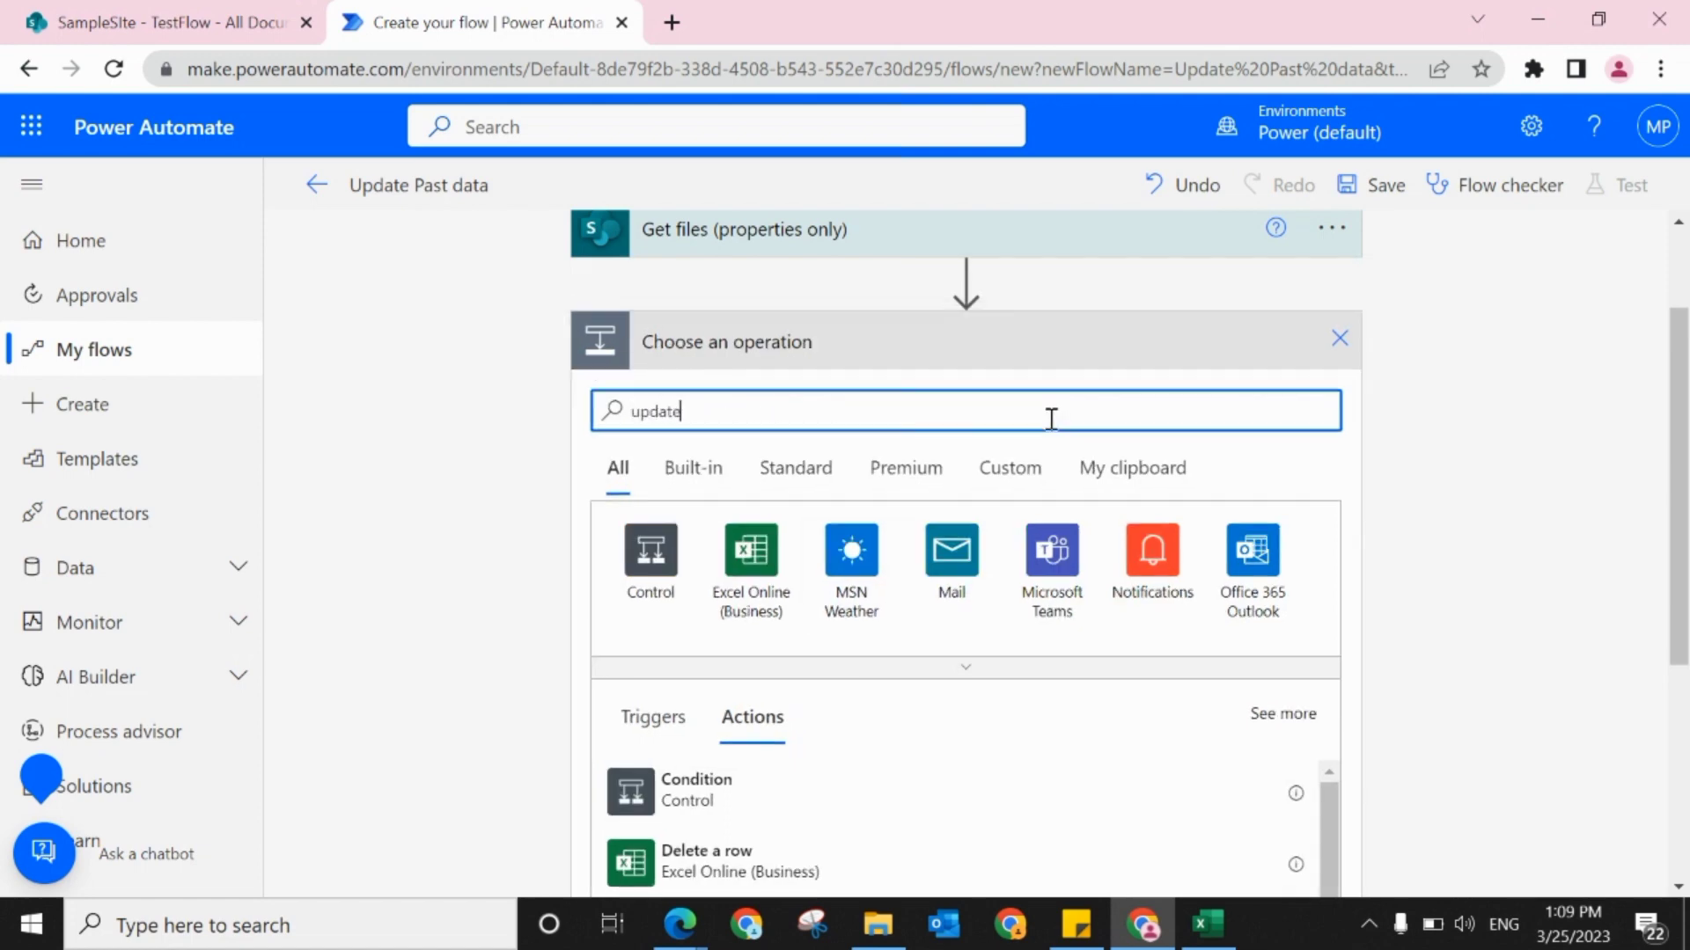
pyautogui.write('file')
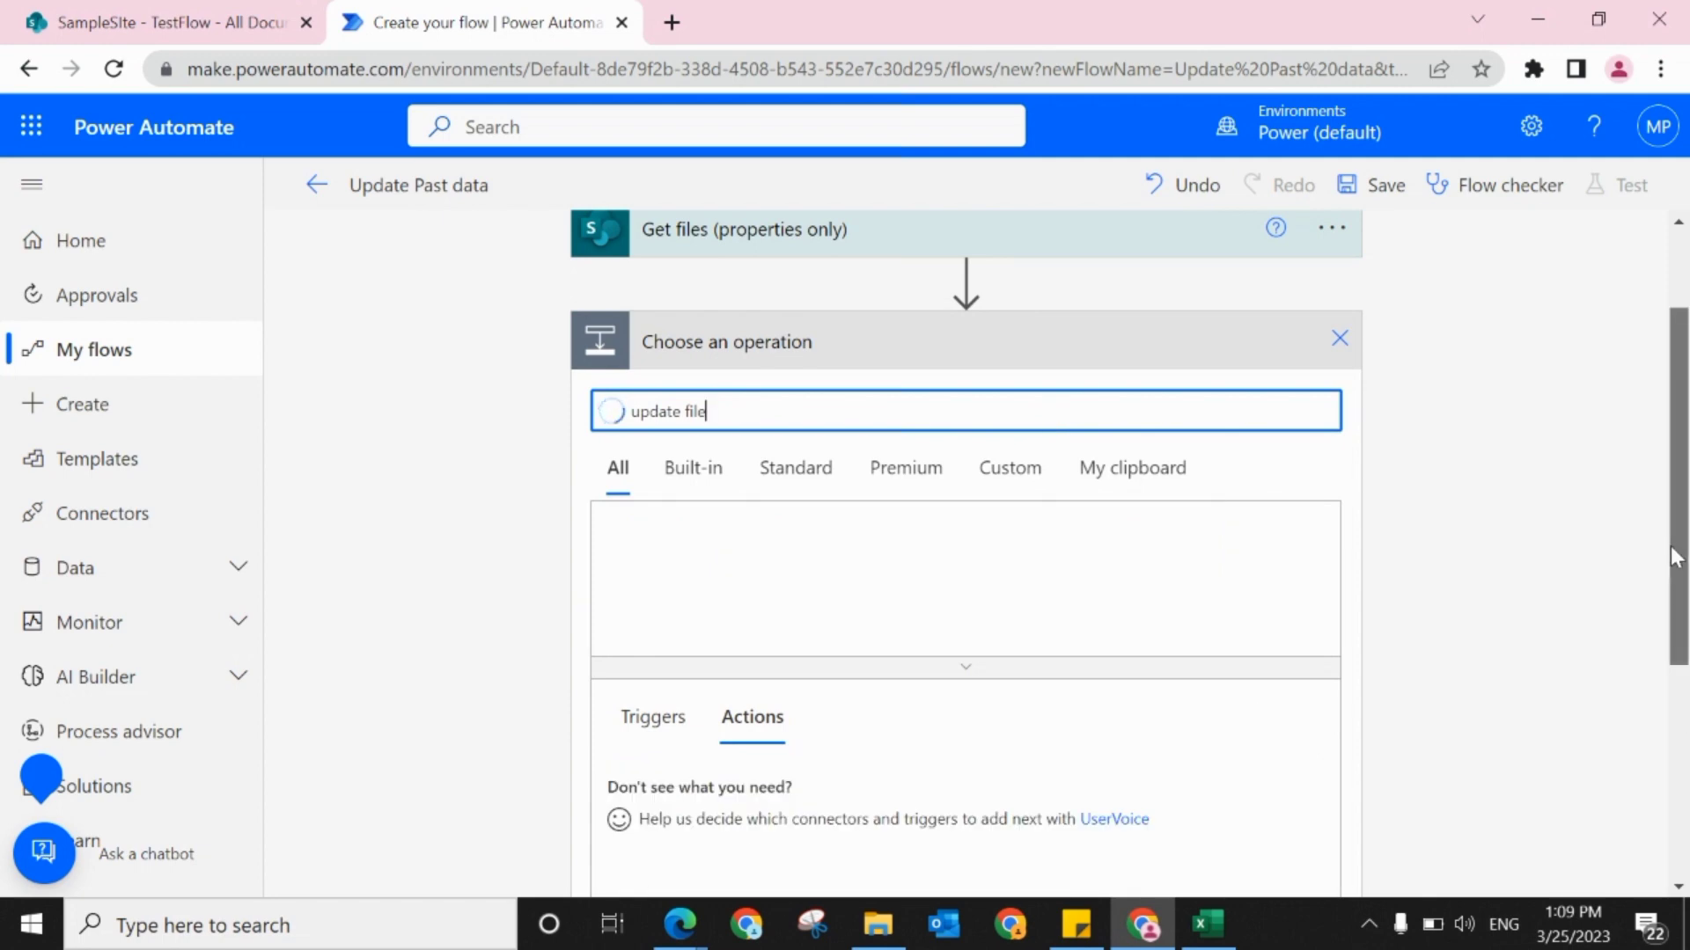
pyautogui.moveTo(1679, 571); pyautogui.dragTo(1687, 638)
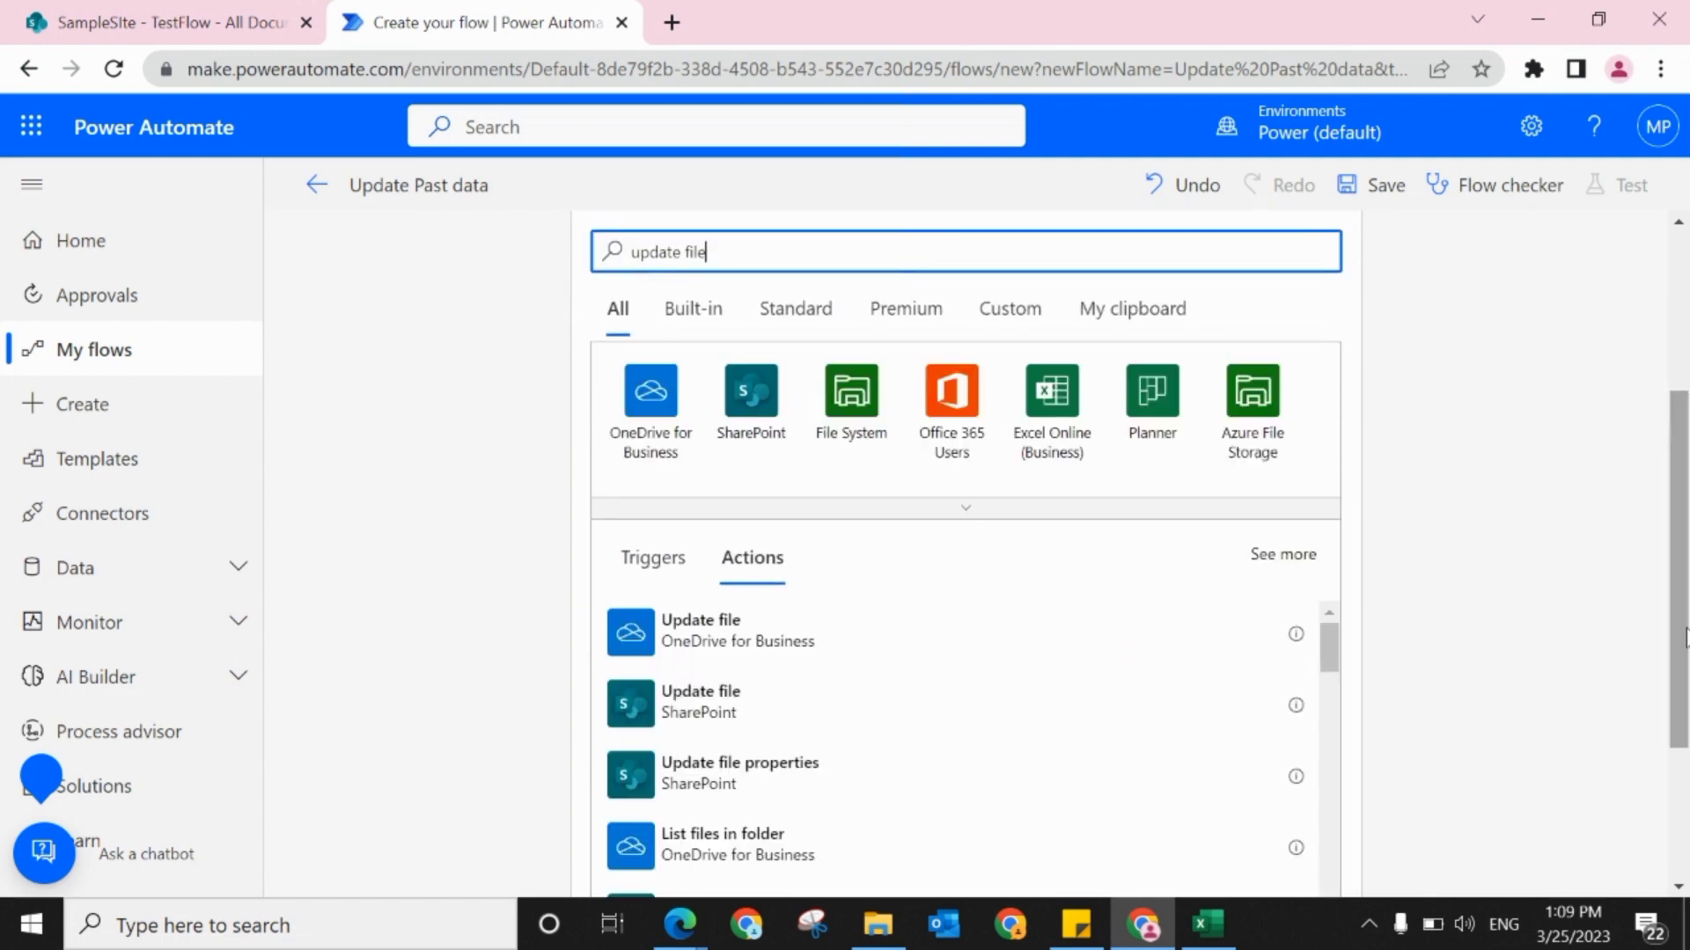
pyautogui.click(718, 778)
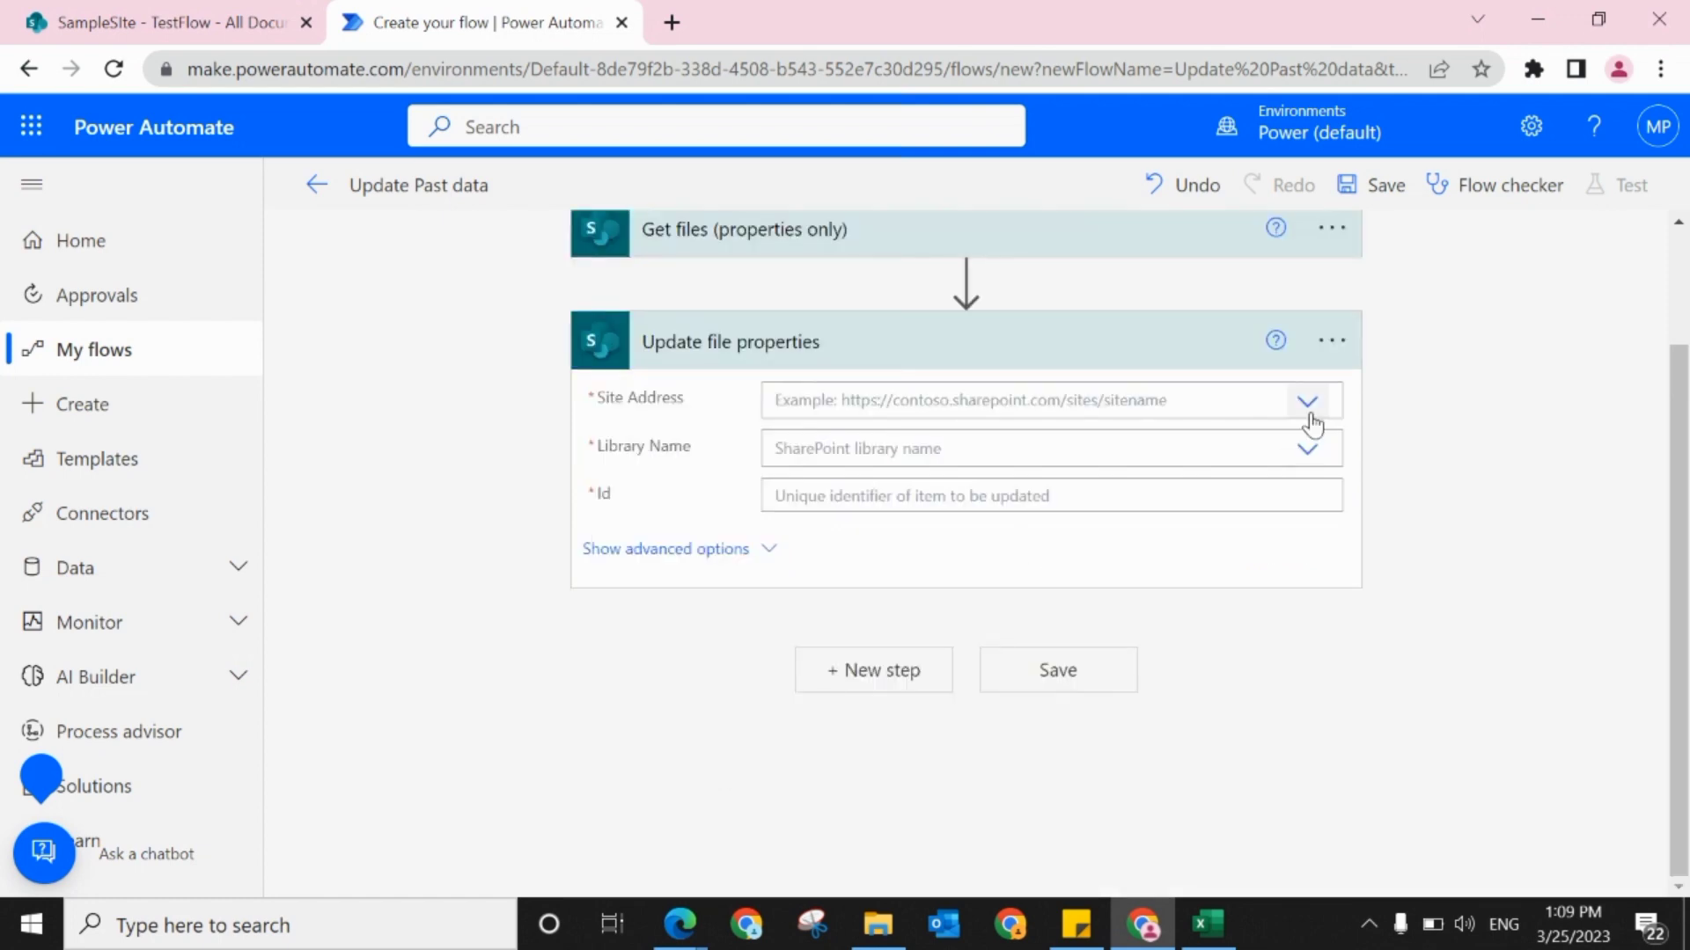
# Step: Set the Update file properties action to site SampleSIte, library Documents, and the dynamic ID from Get files as Id
pyautogui.click(1308, 417)
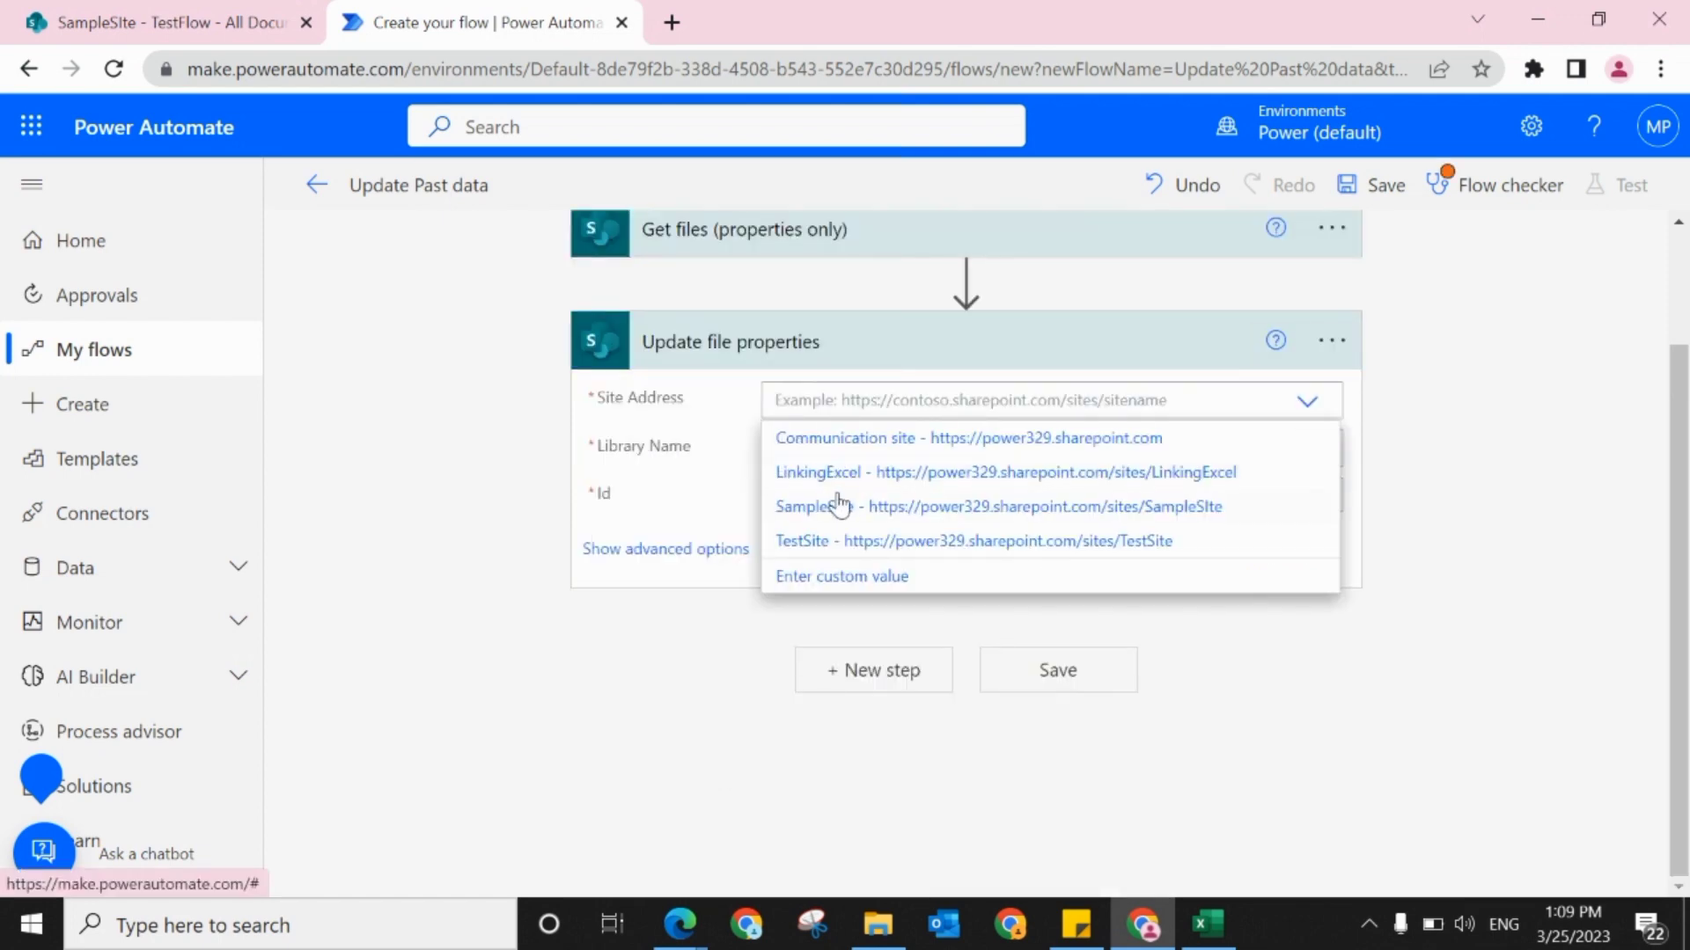
pyautogui.click(822, 506)
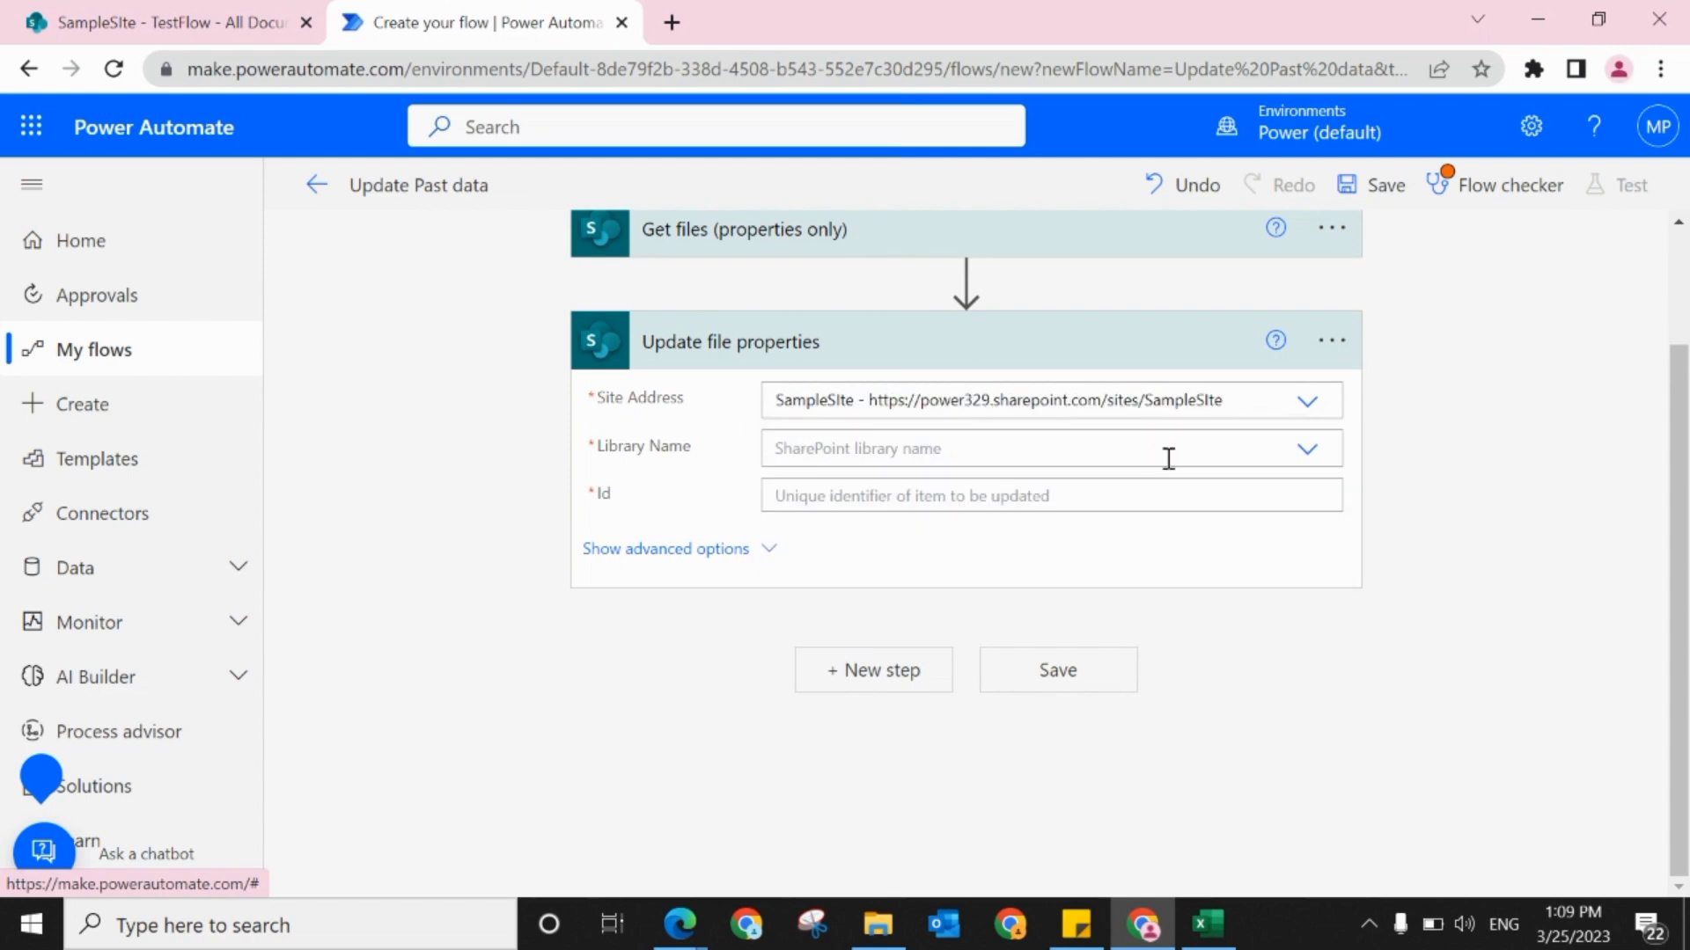
pyautogui.click(1307, 450)
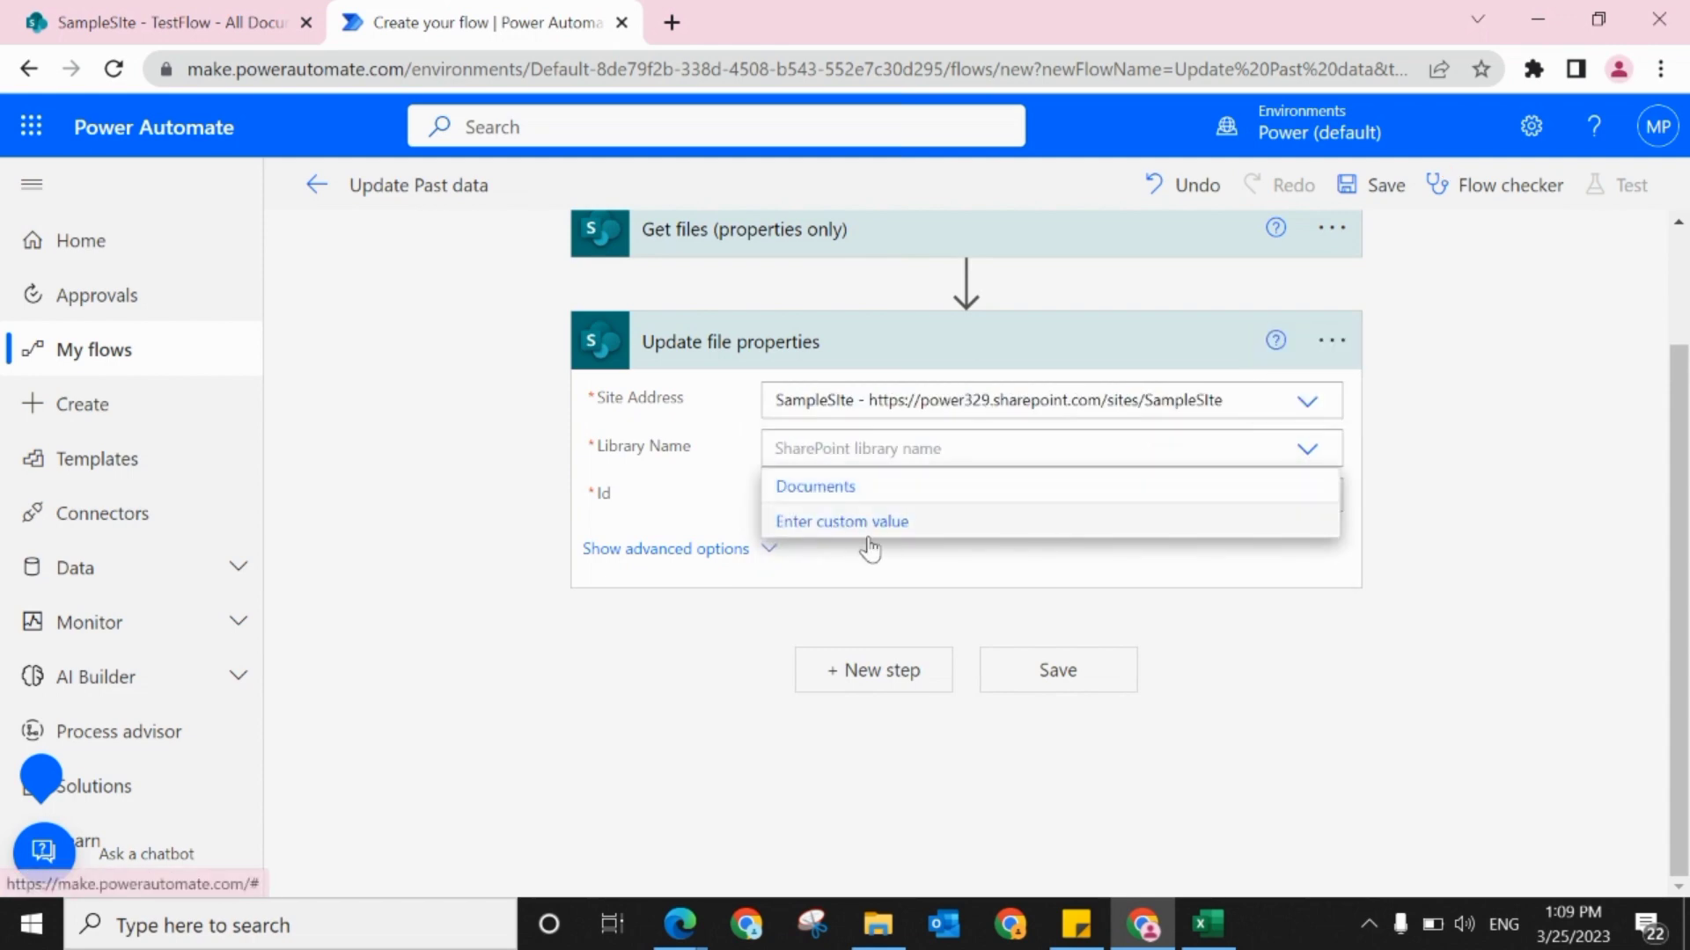
pyautogui.click(836, 495)
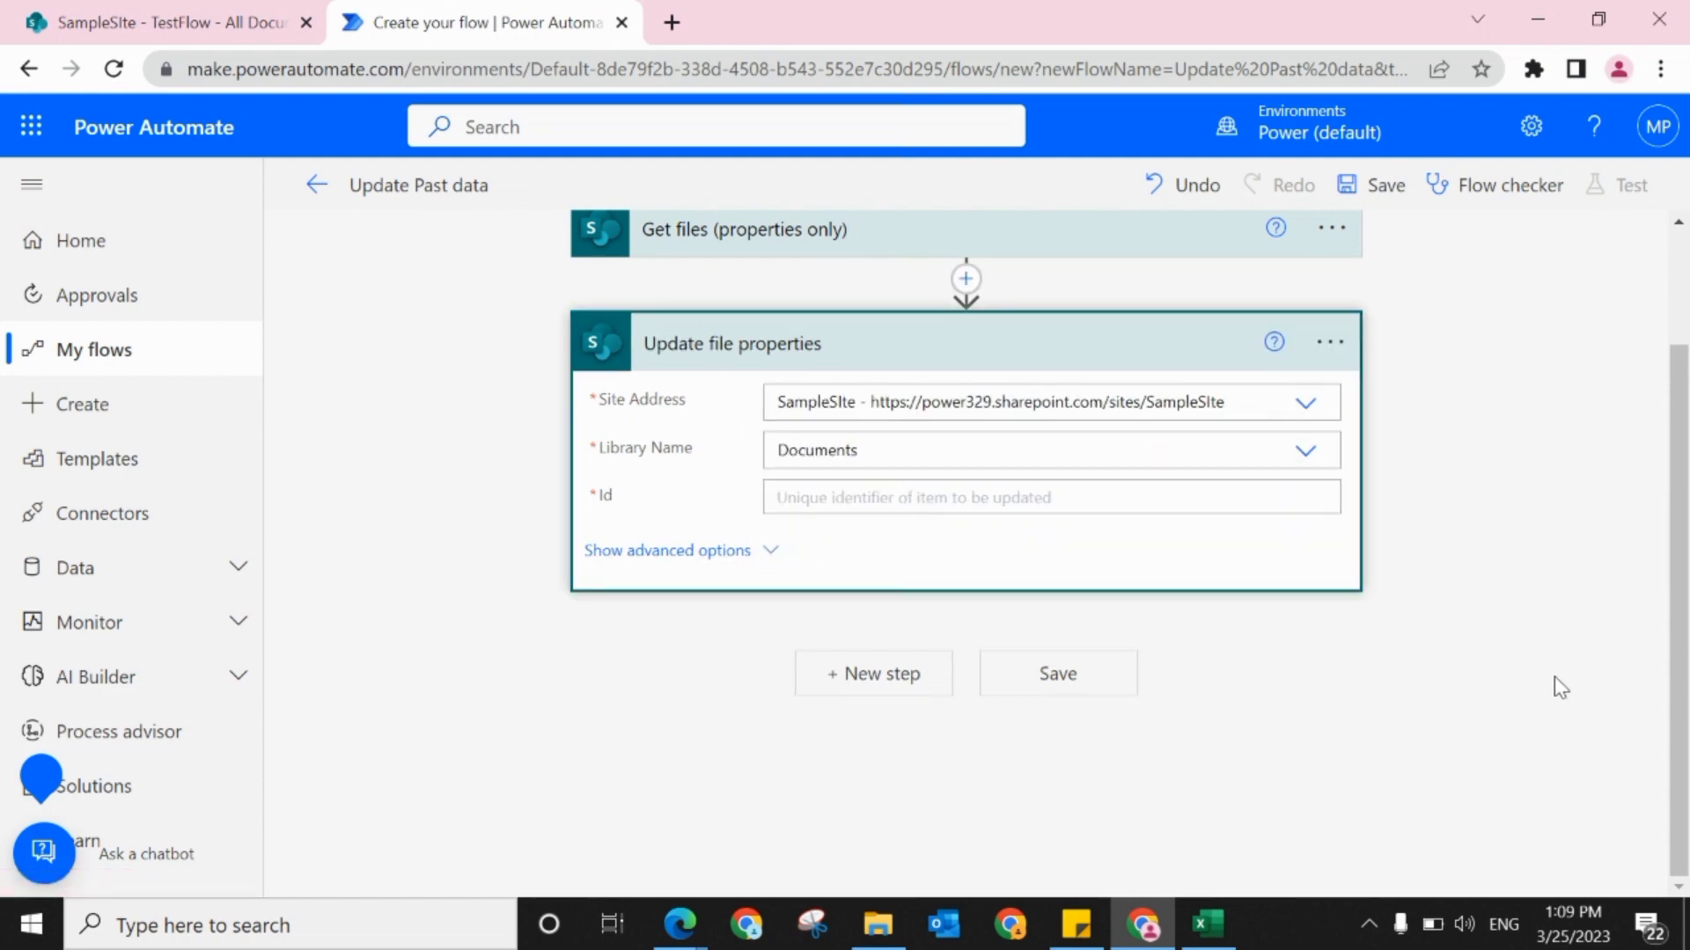
pyautogui.moveTo(1687, 580); pyautogui.dragTo(1688, 655)
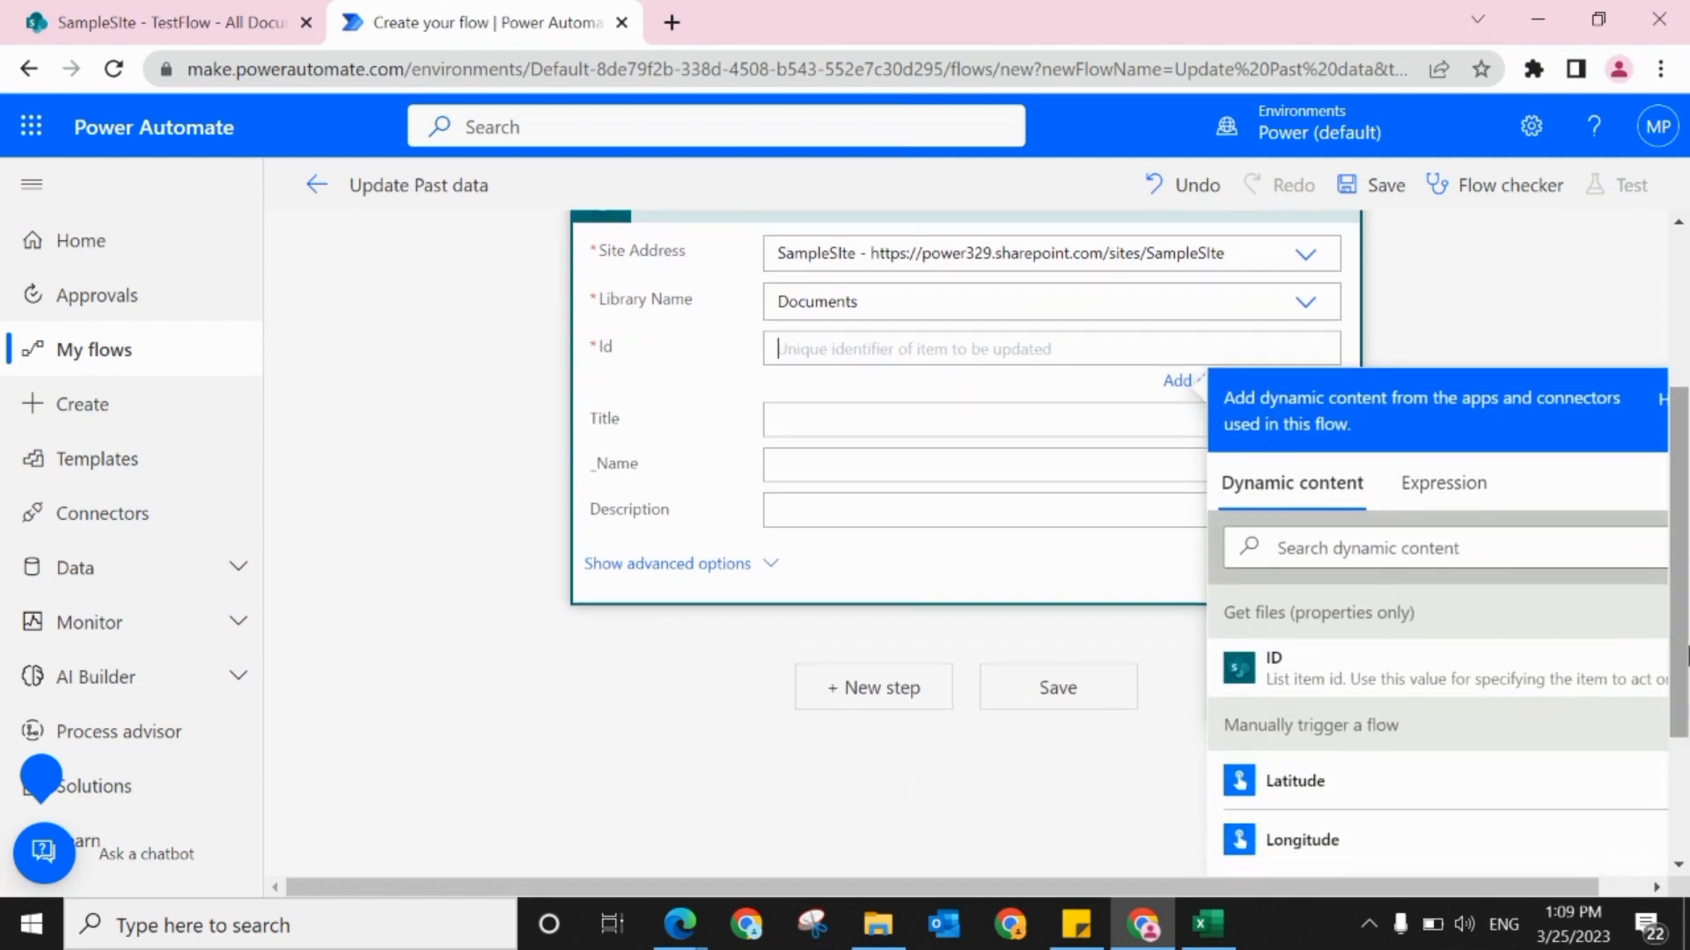
pyautogui.click(1270, 662)
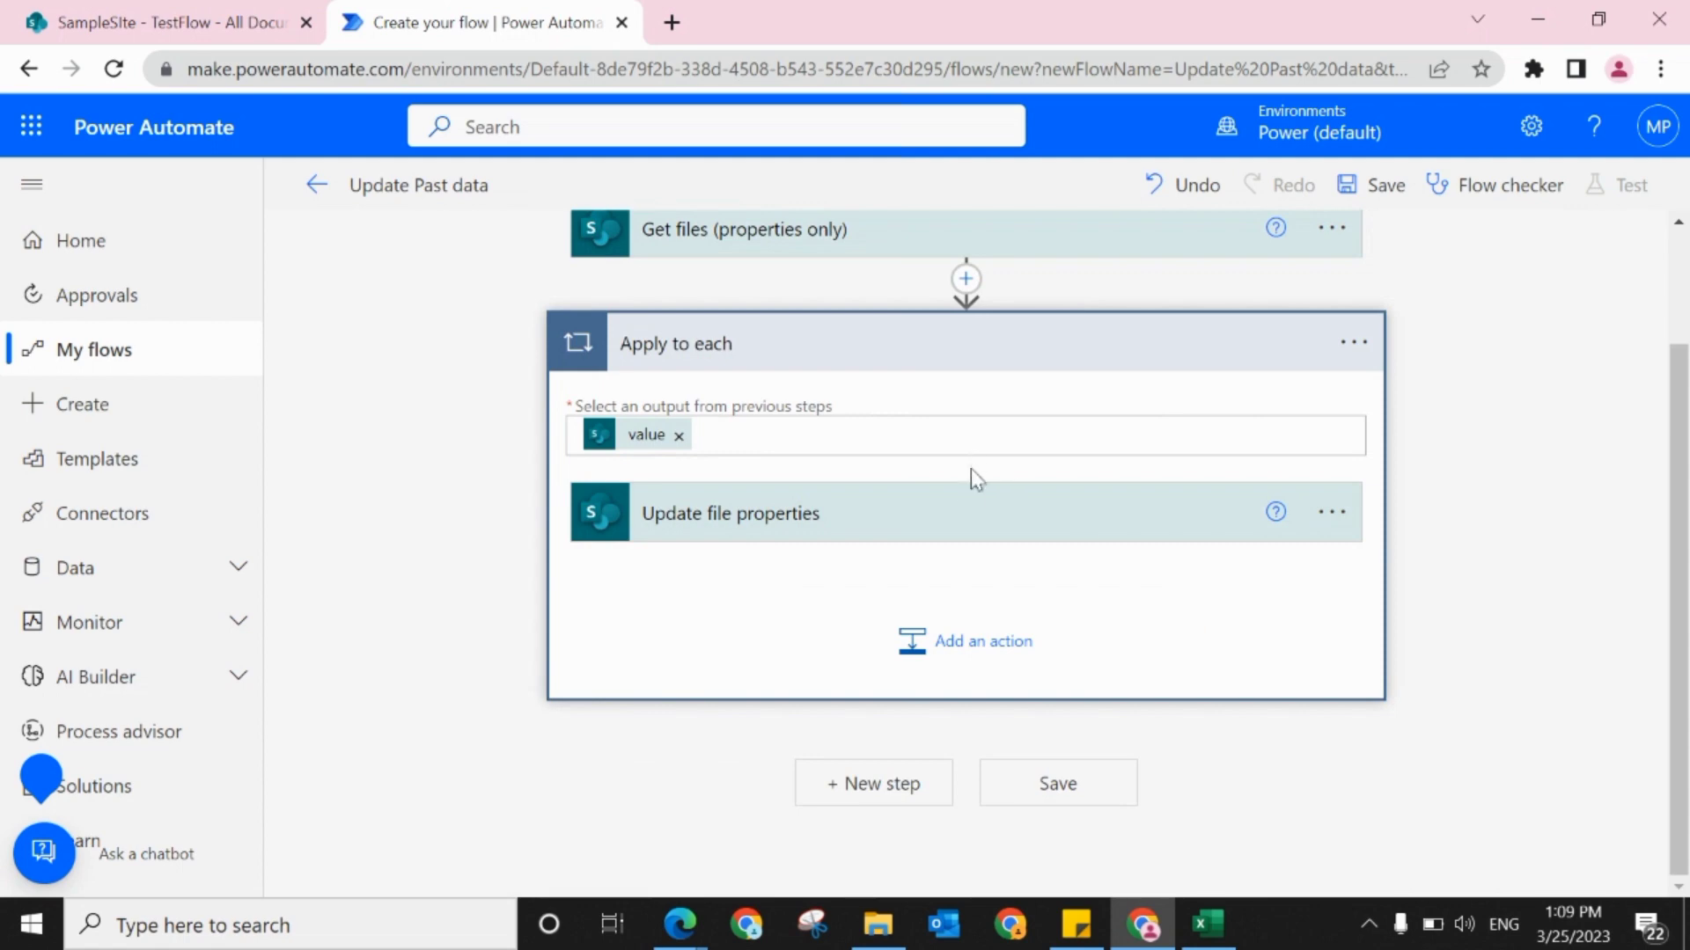
# Step: Fill the _Name field of Update file properties with the dynamic value "File name with extension" from Get files
pyautogui.click(1056, 494)
pyautogui.scroll(-3, 1644, 493)
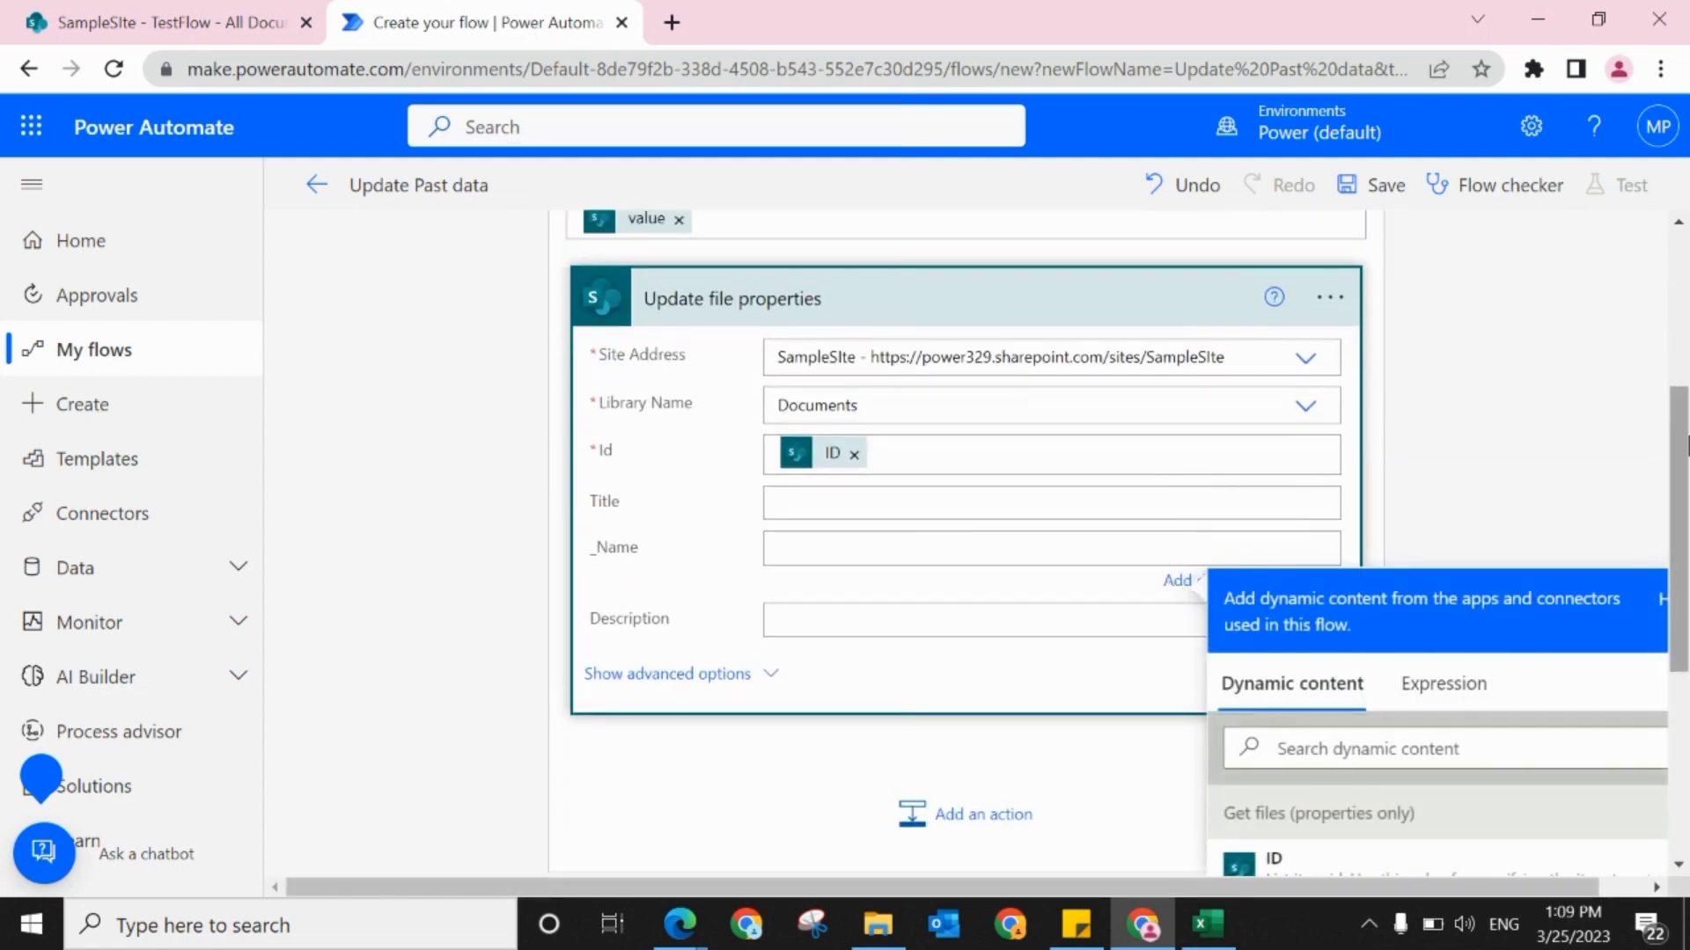
pyautogui.scroll(-2, 1388, 566)
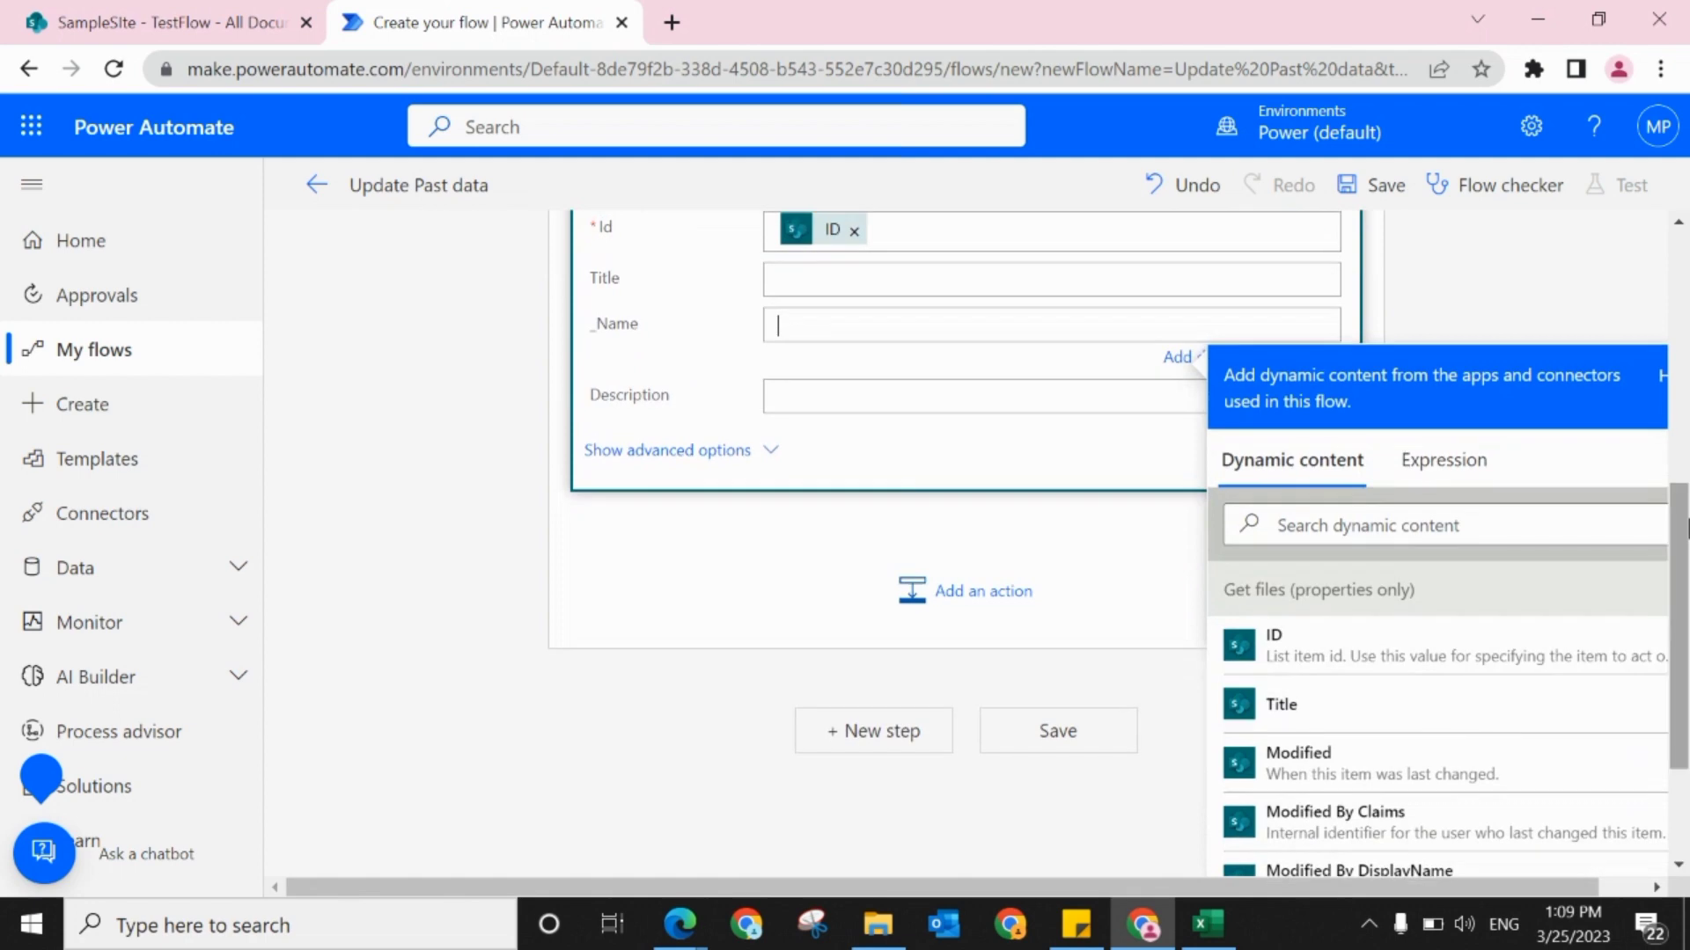
pyautogui.click(1347, 520)
pyautogui.write('file')
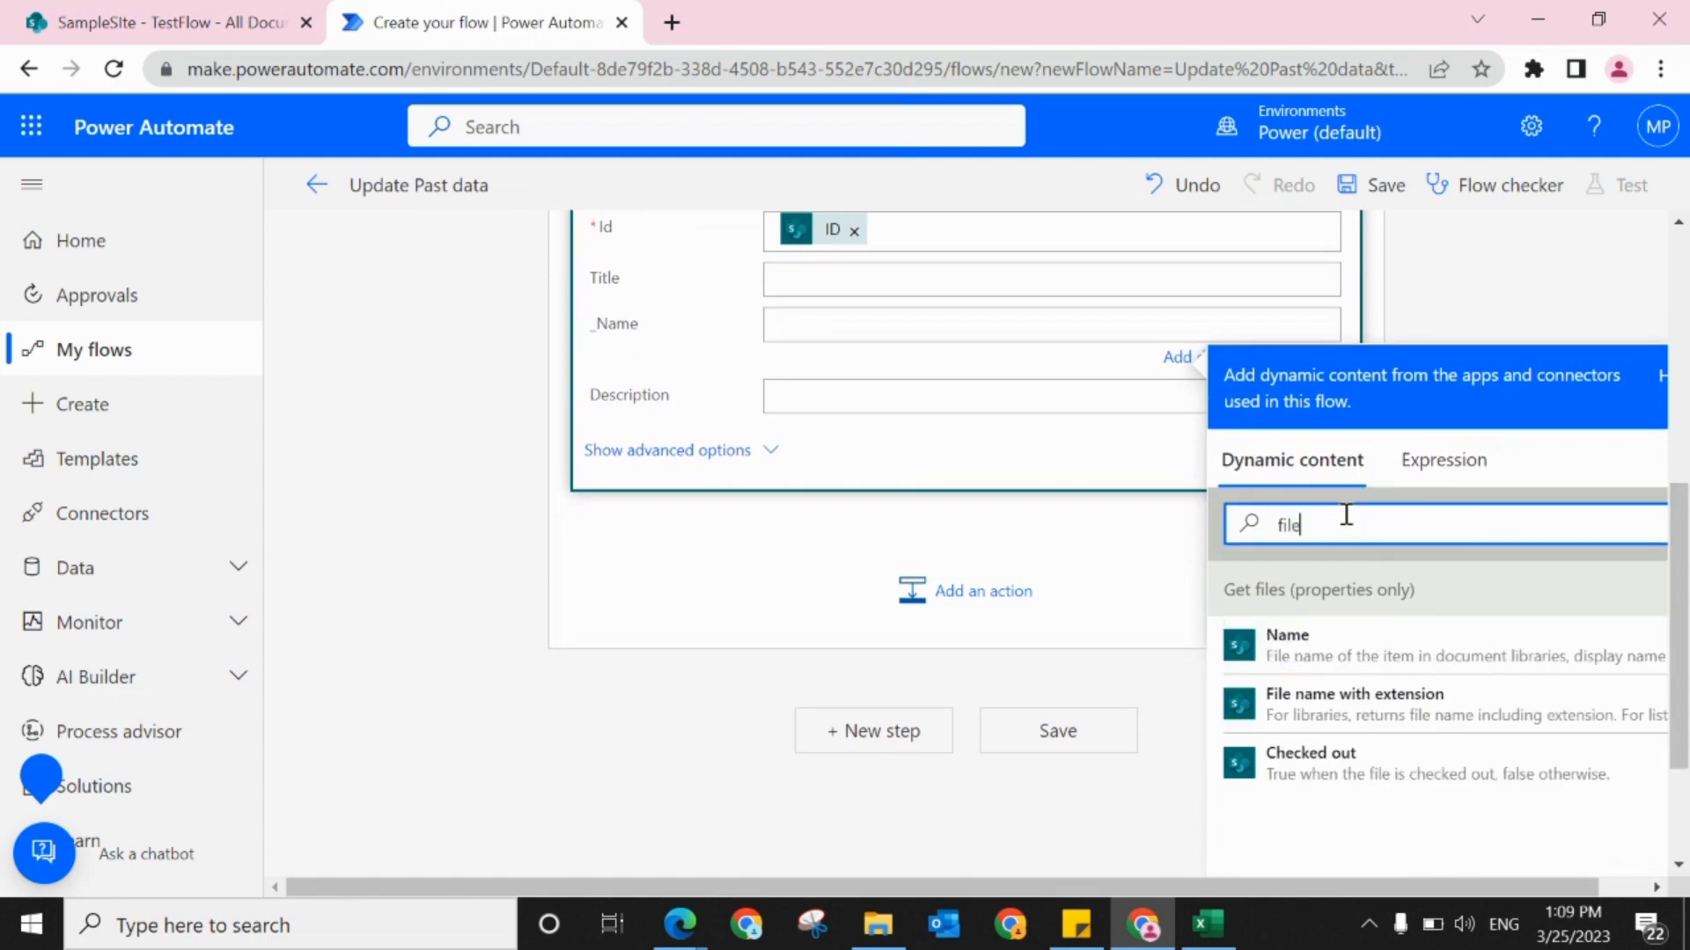
pyautogui.click(1301, 711)
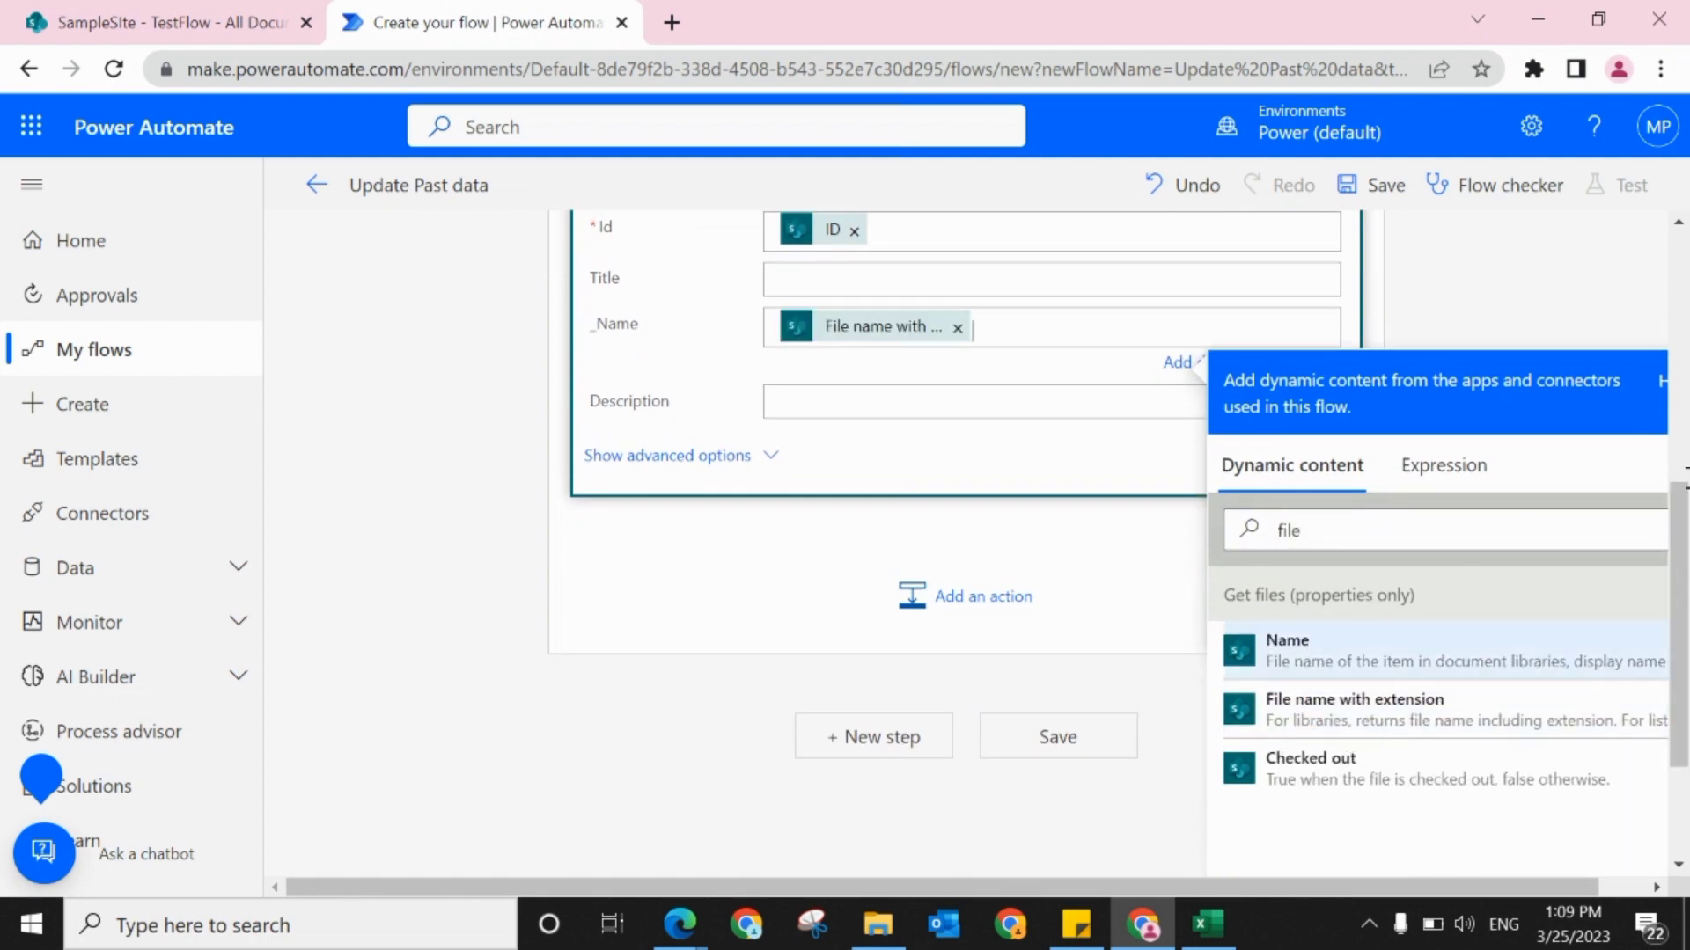
# Step: Save the Update Past data flow and run it as a manual test using the SharePoint connection
pyautogui.scroll(6, 1680, 291)
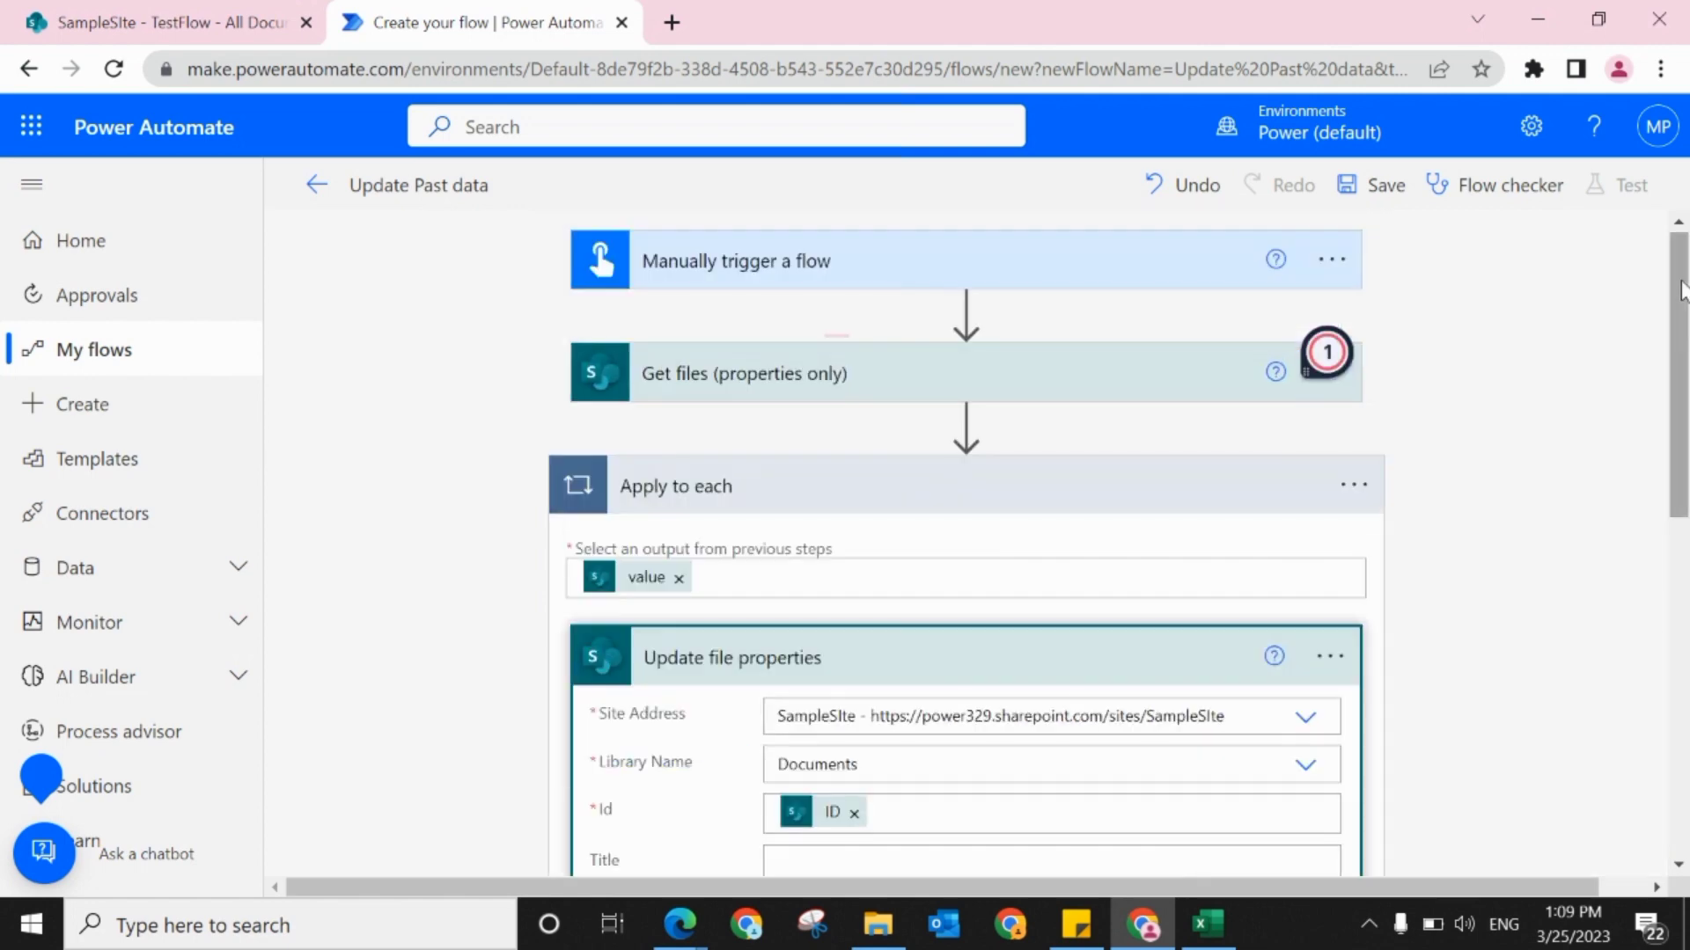
pyautogui.click(1382, 187)
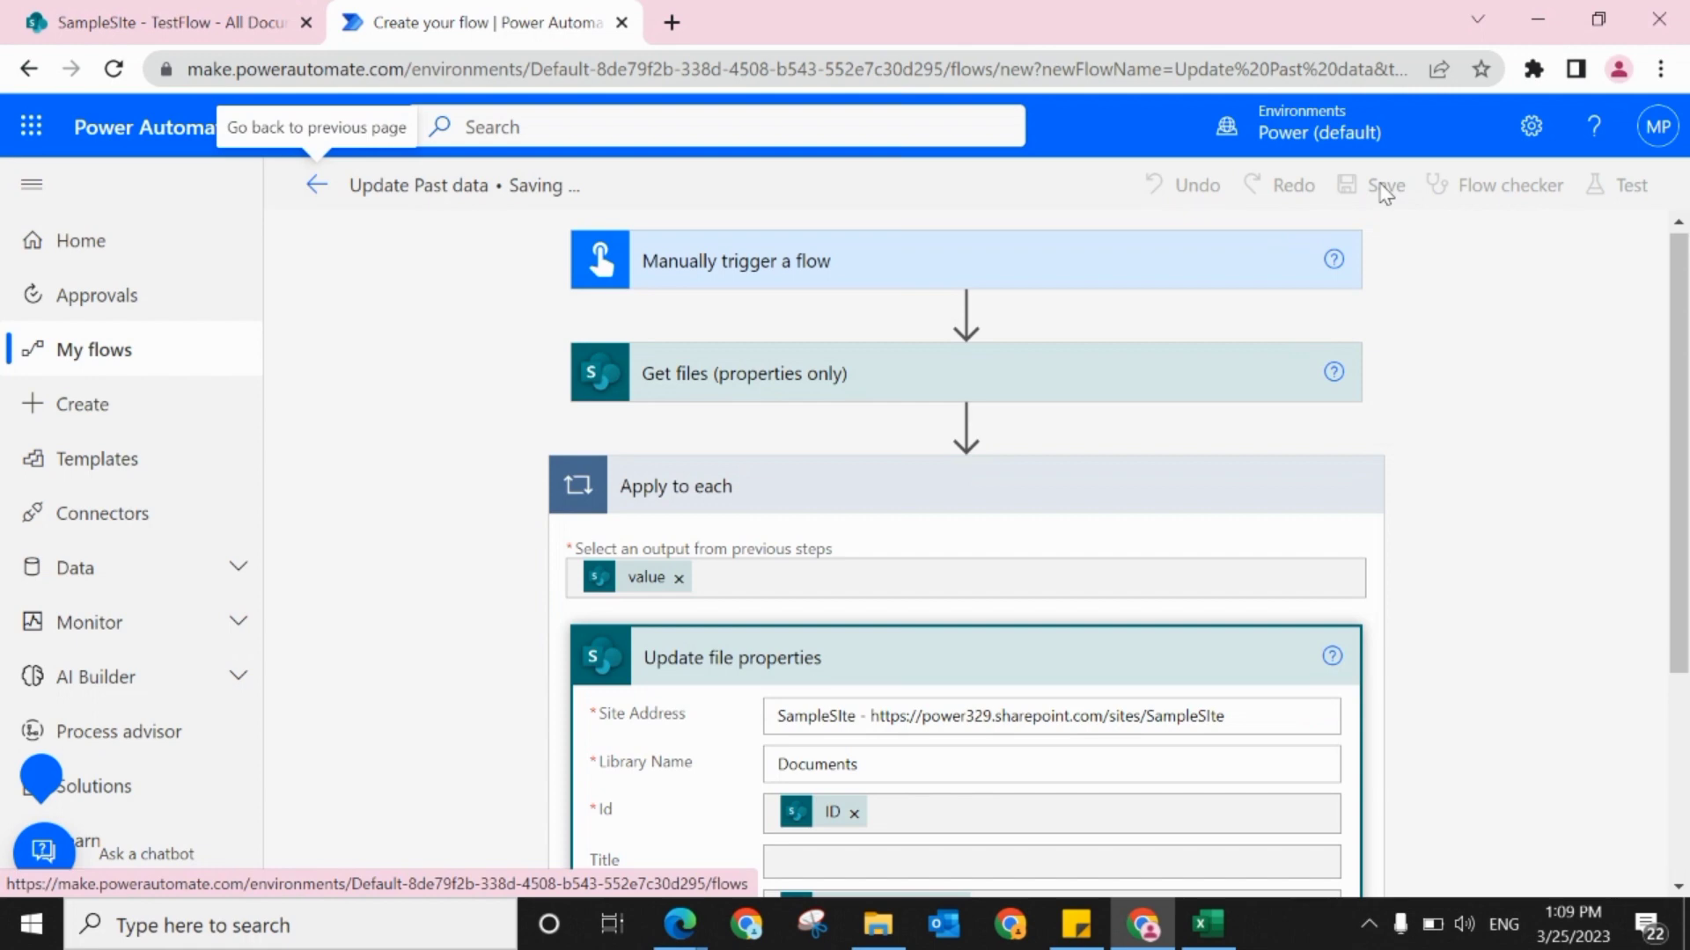
pyautogui.click(1615, 187)
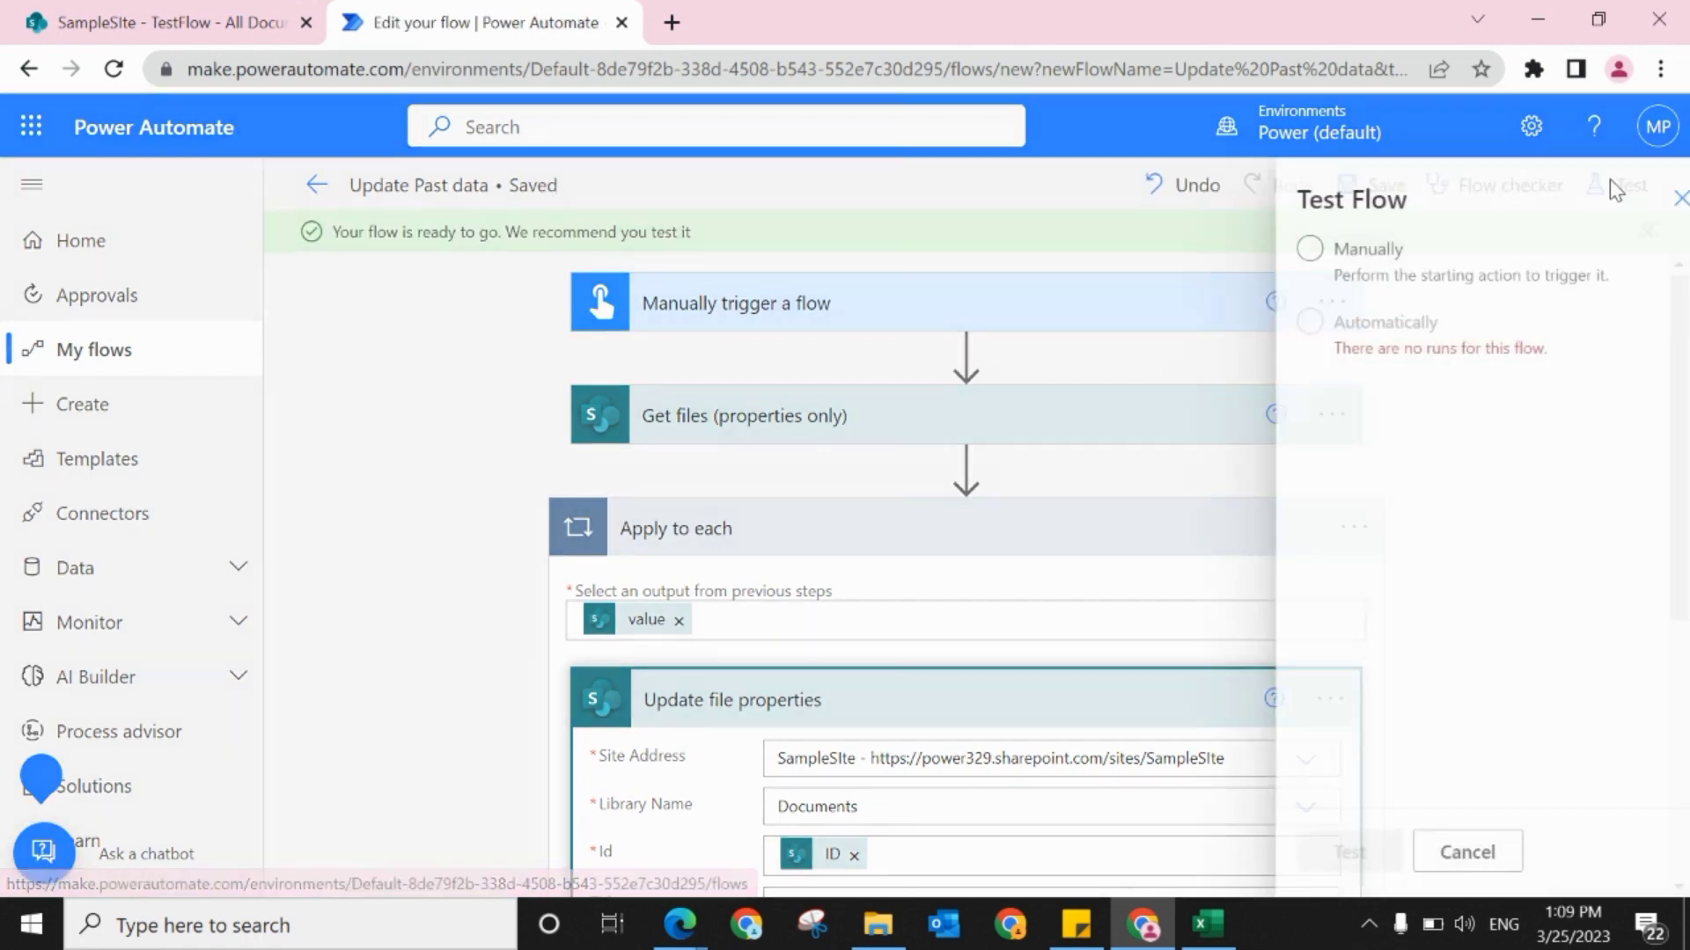
pyautogui.click(1281, 254)
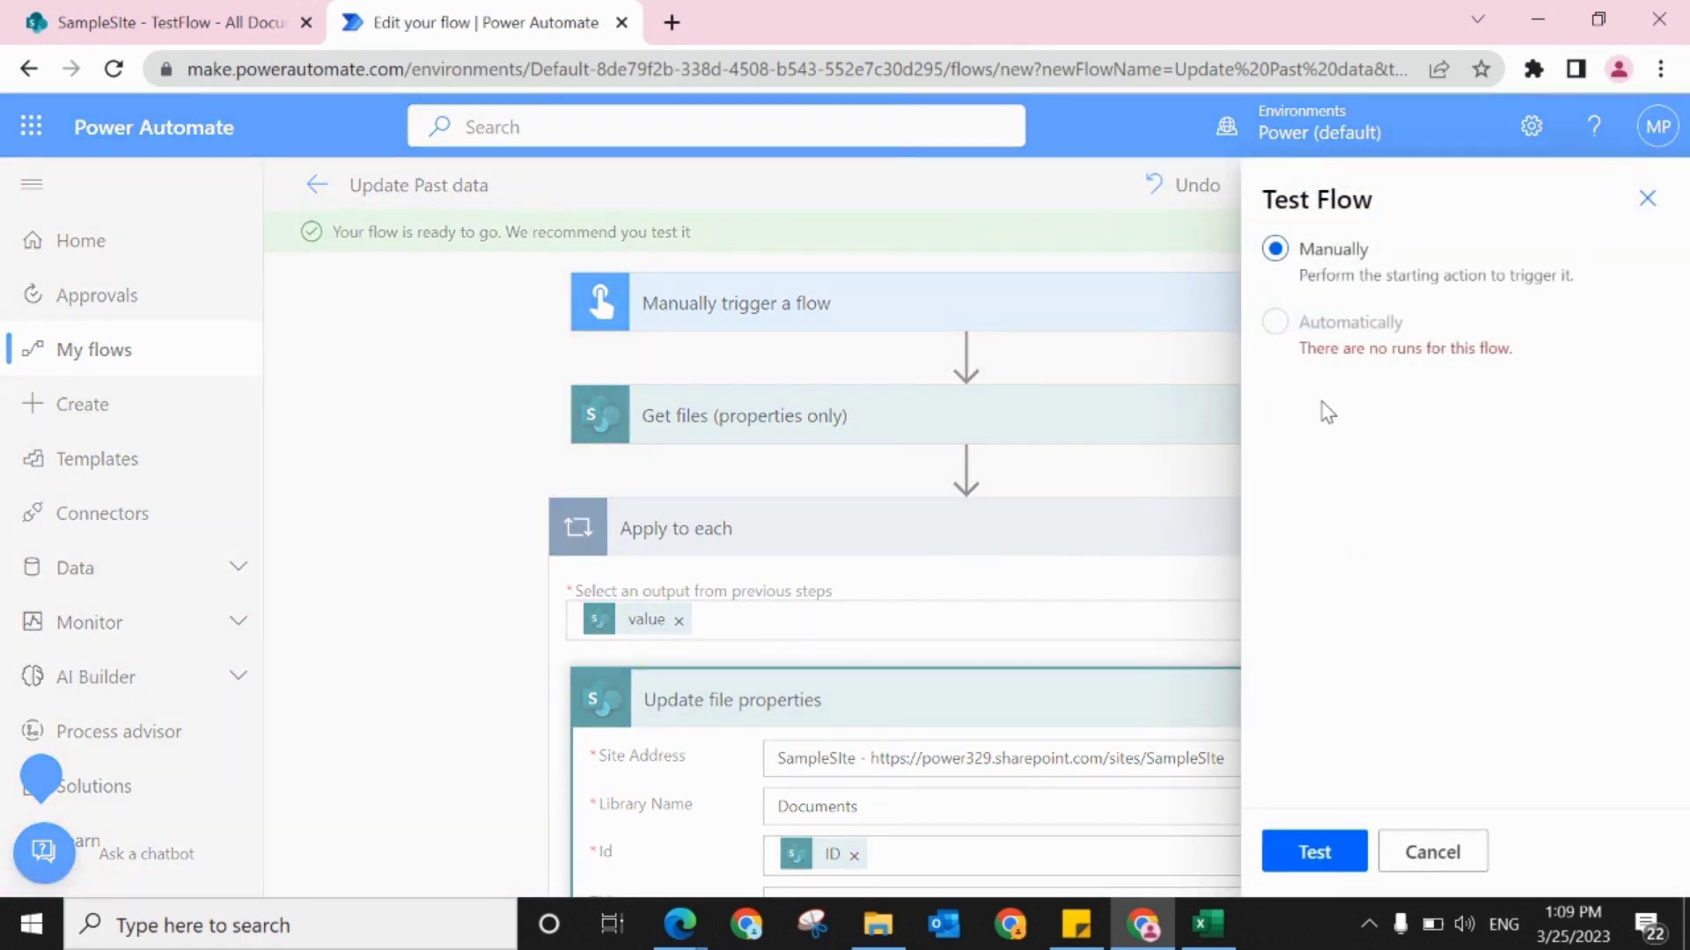
pyautogui.click(1315, 854)
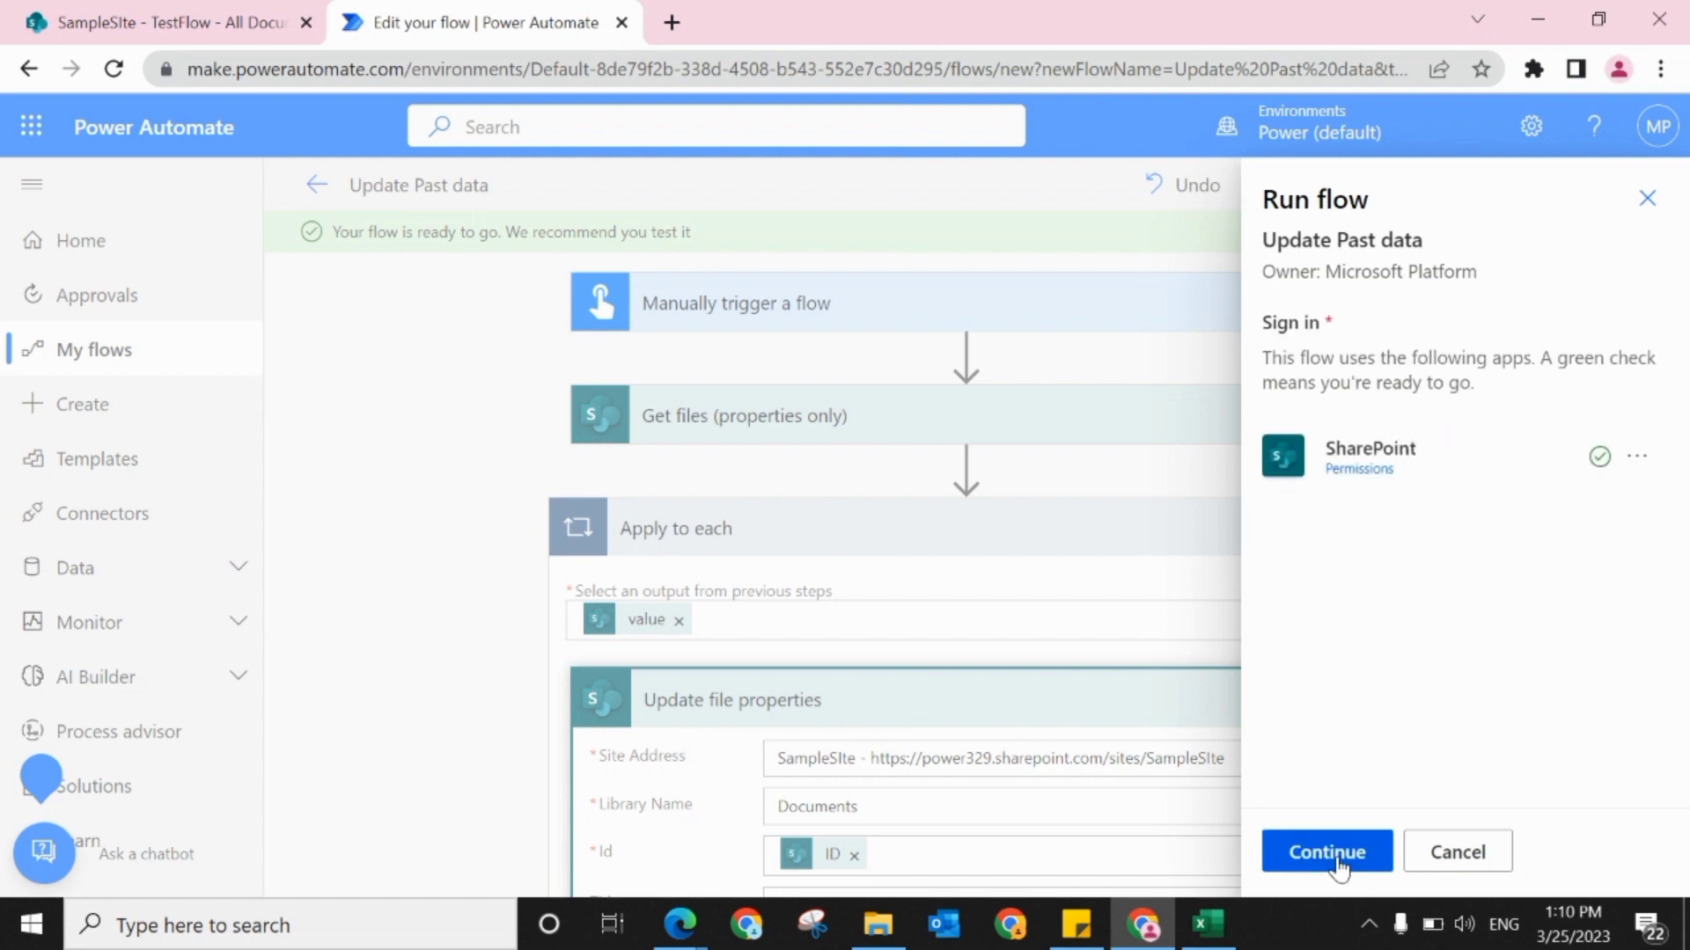
pyautogui.click(1339, 867)
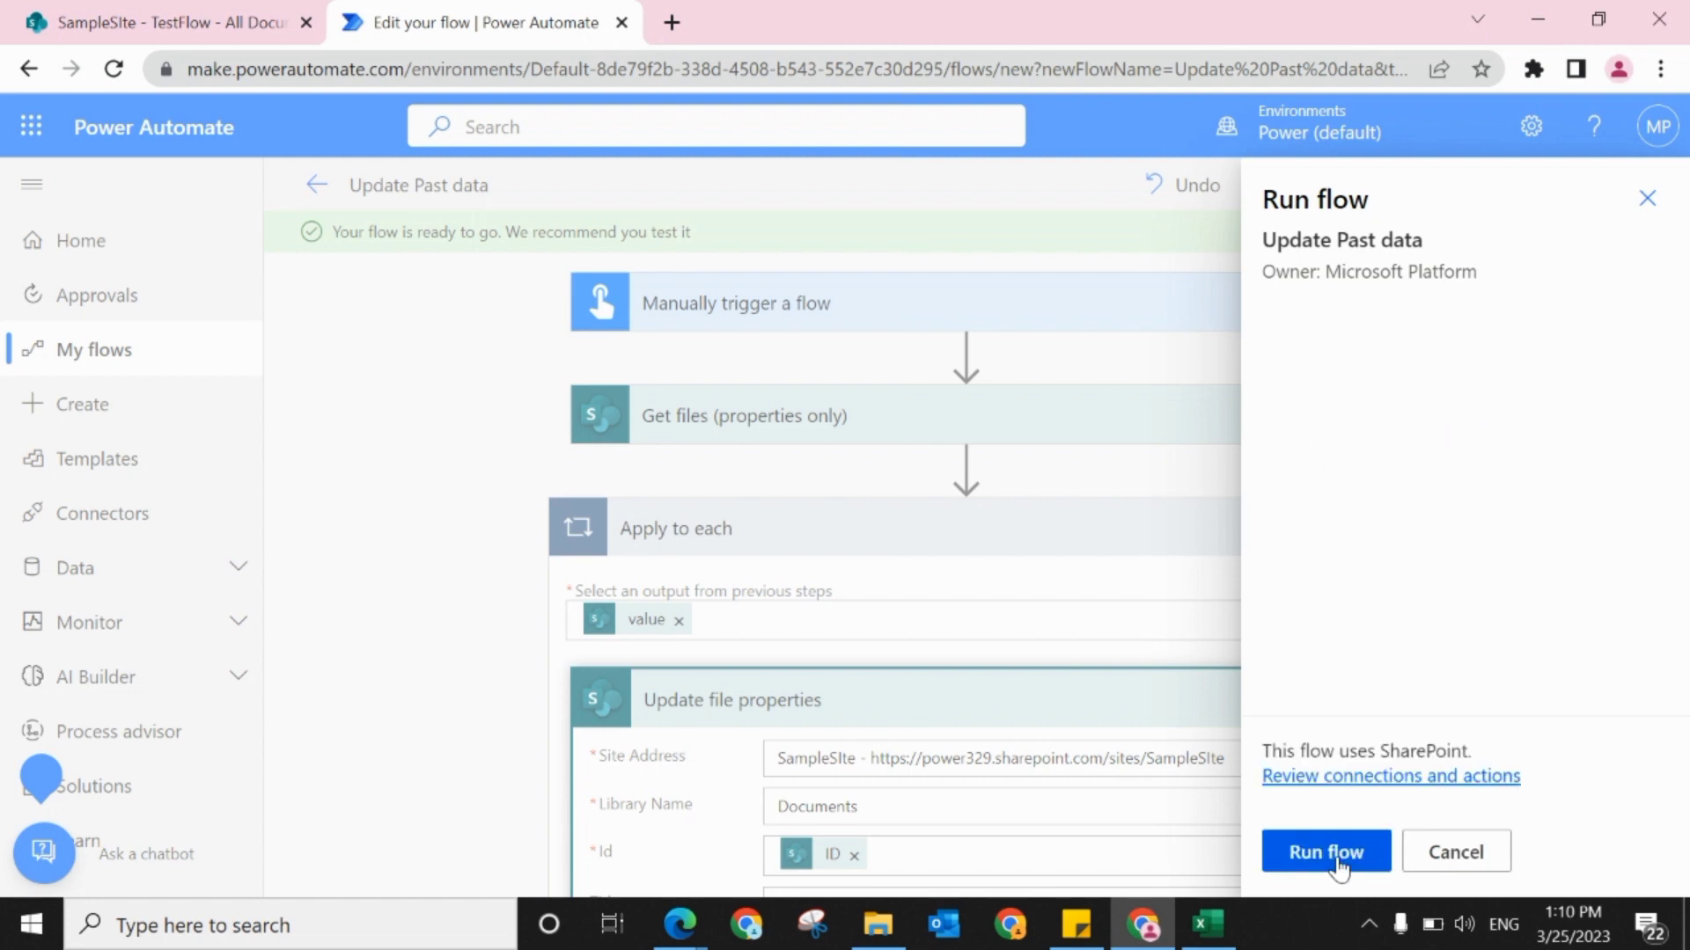
pyautogui.click(1339, 862)
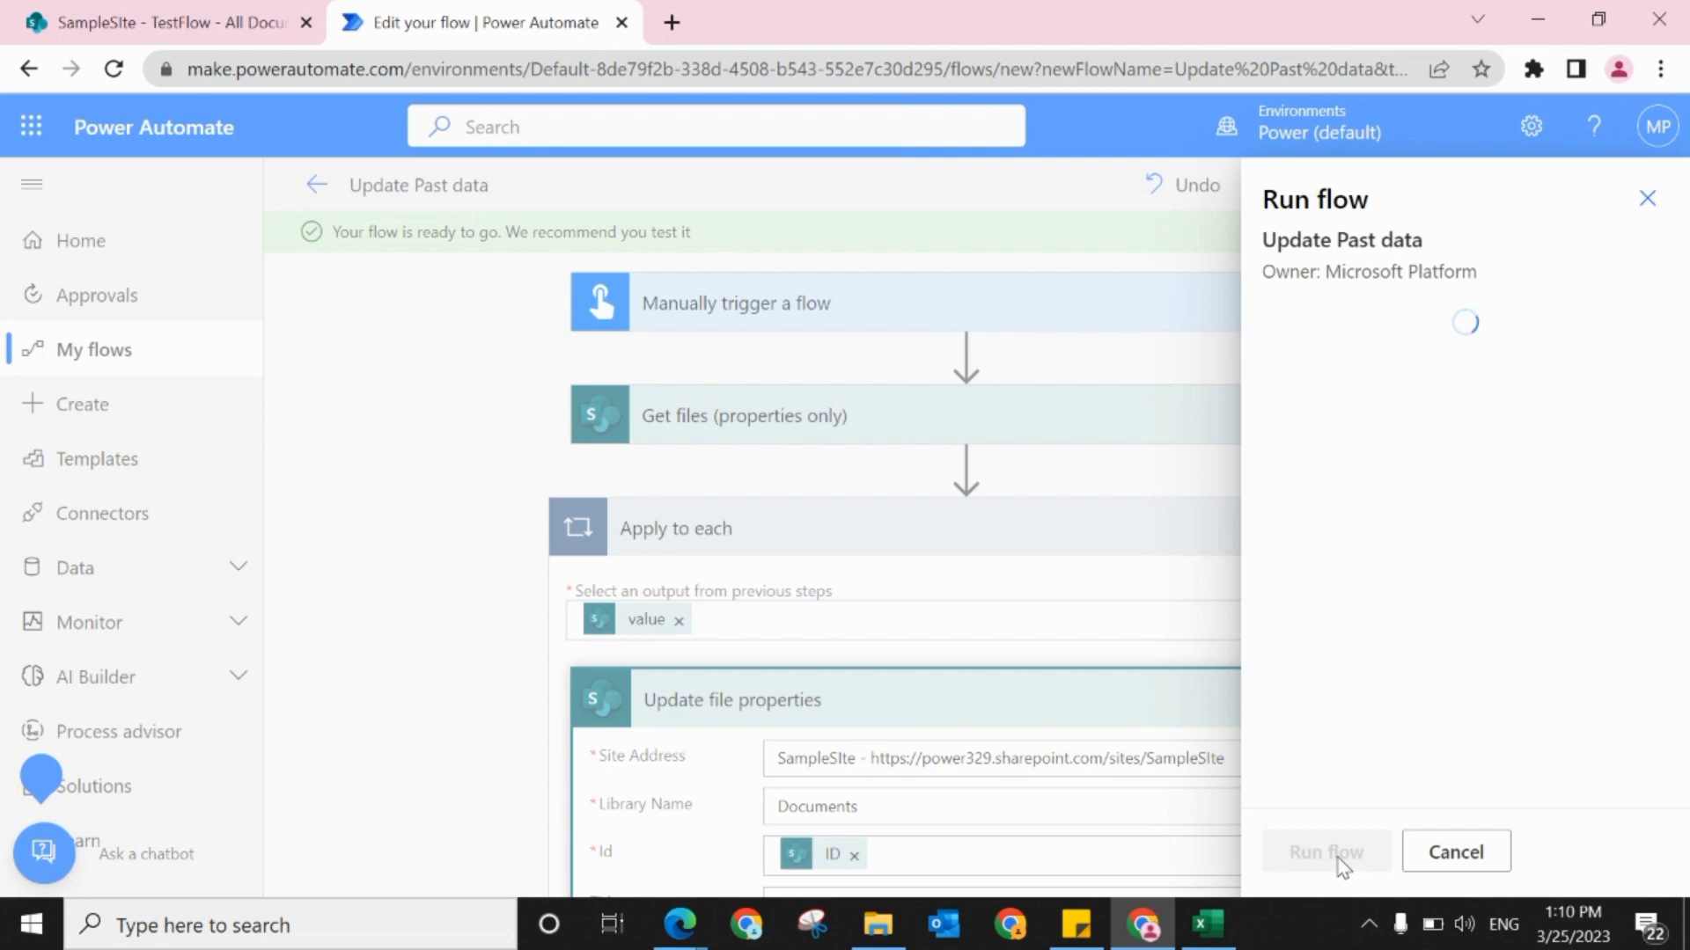
pyautogui.click(1338, 858)
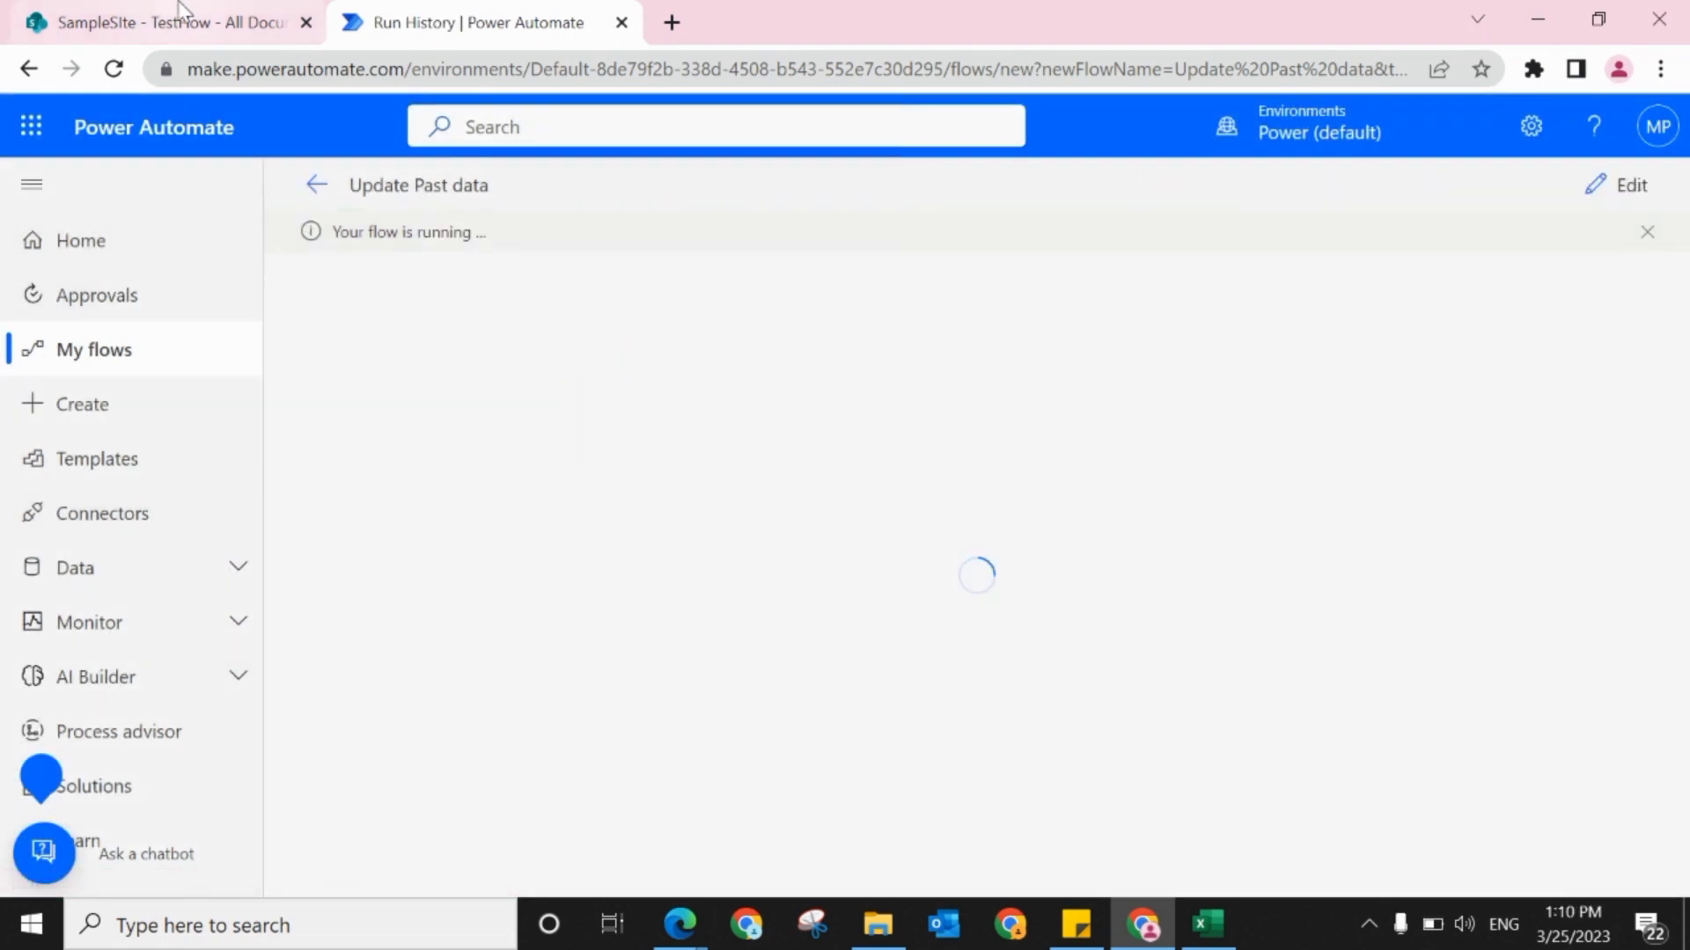
# Step: Switch to the SharePoint site and go up from the TestFlow folder to the Documents library root to check the _Name column
pyautogui.moveTo(181, 9)
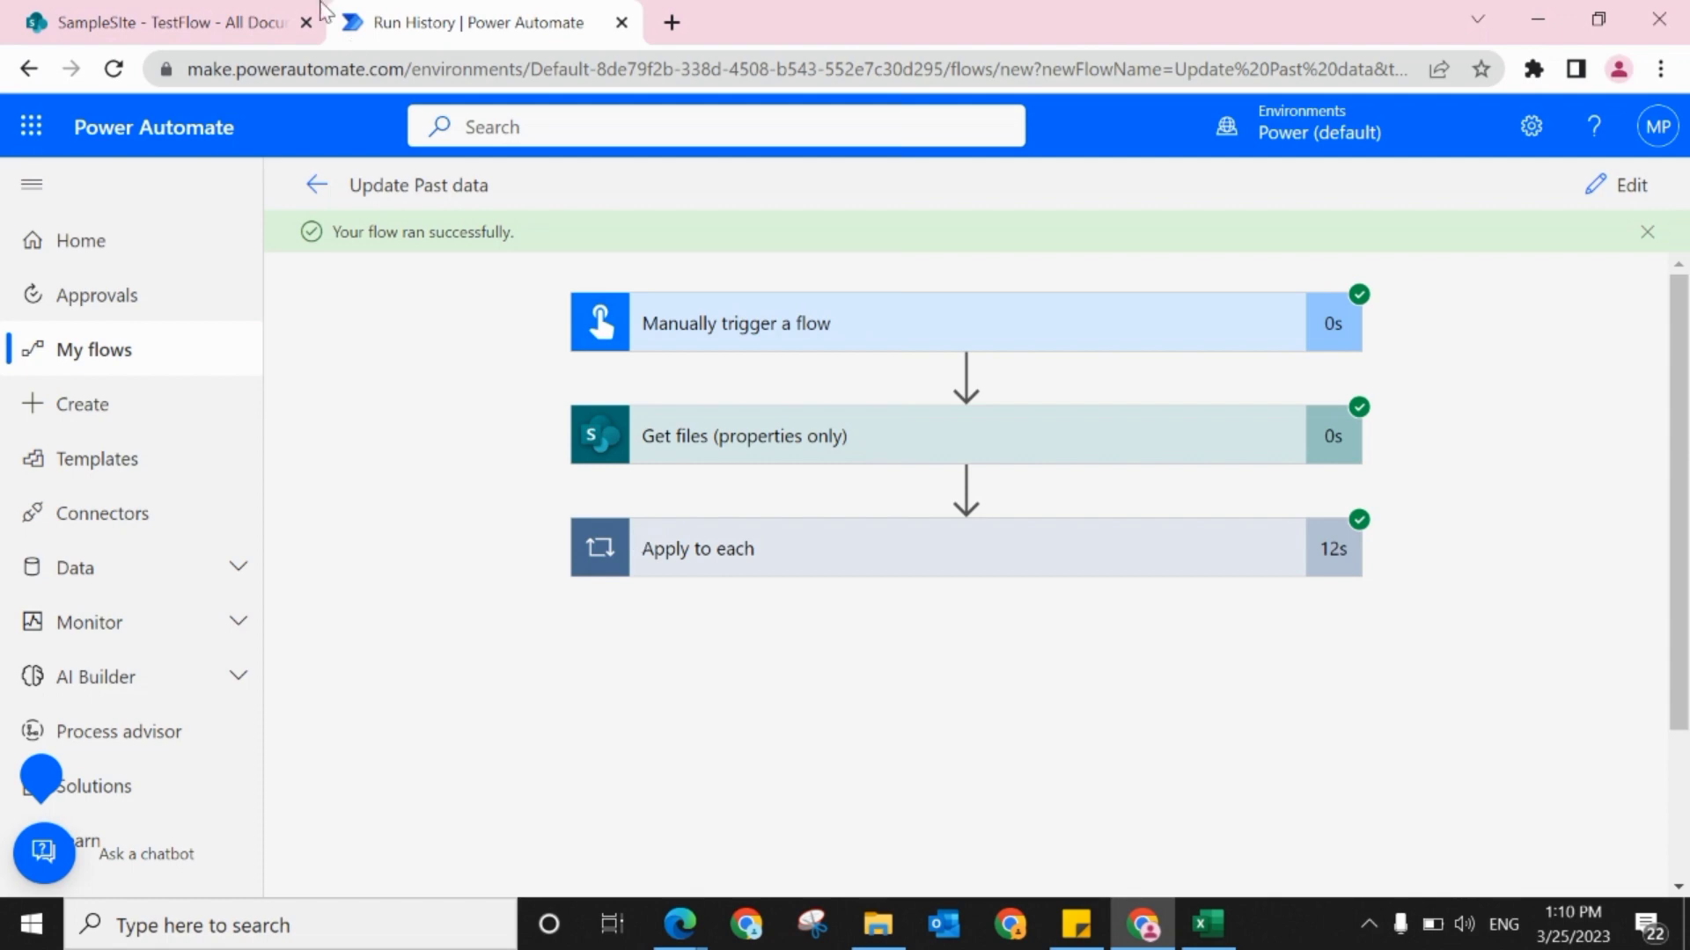
pyautogui.click(165, 13)
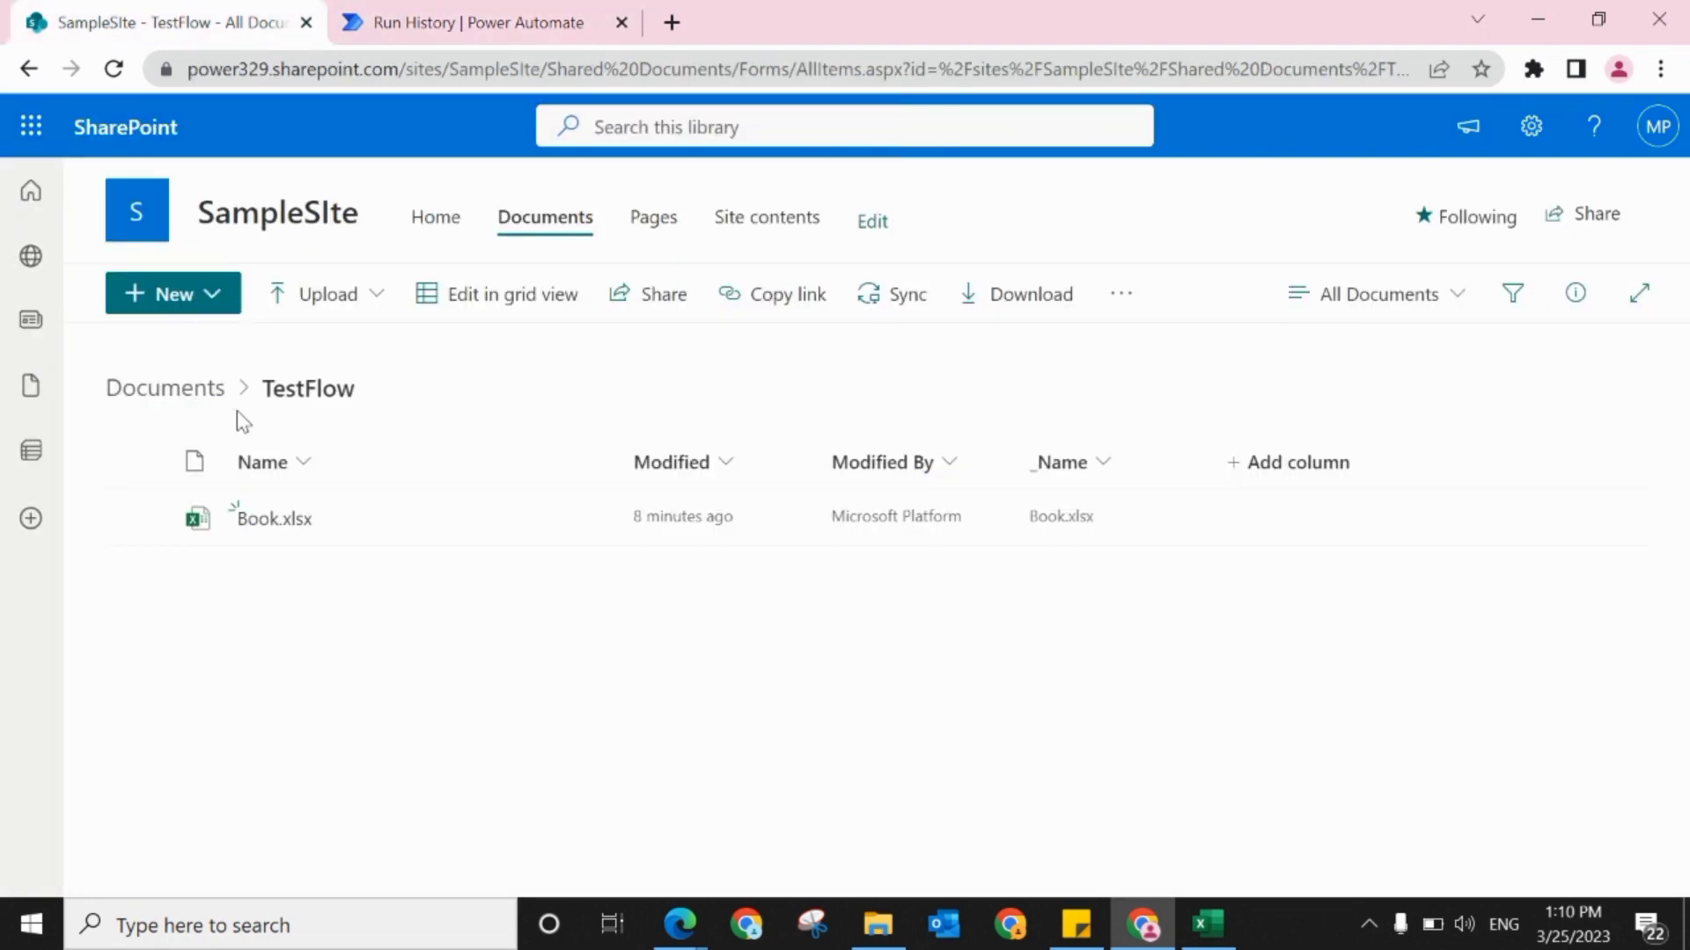
pyautogui.click(167, 391)
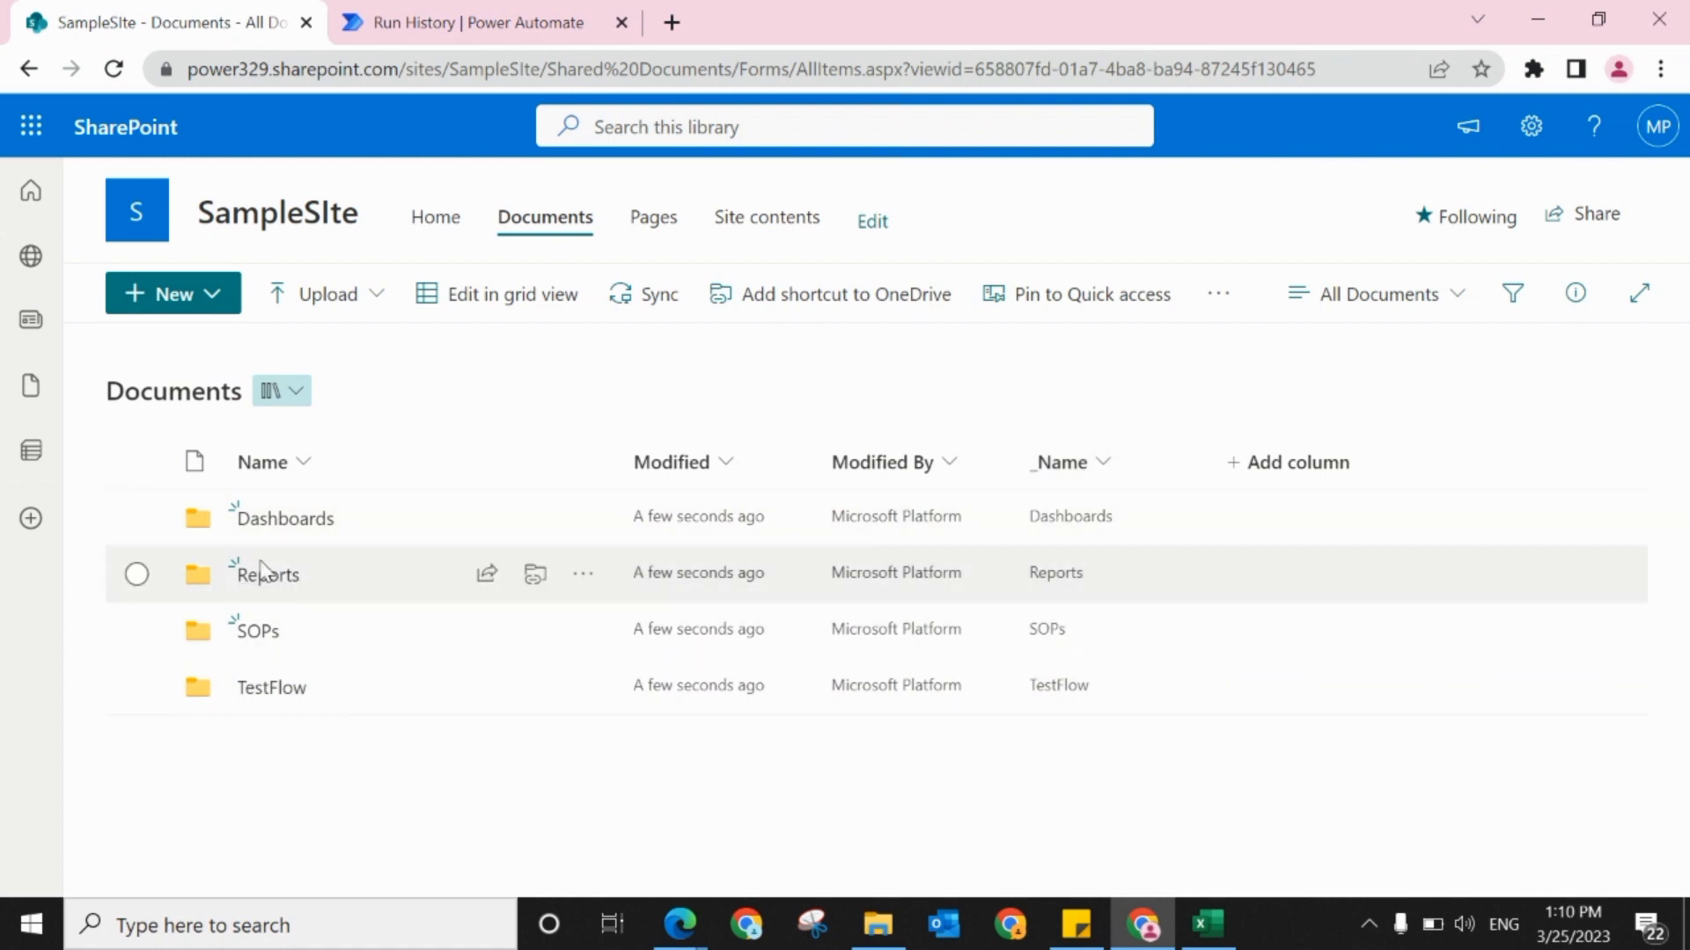
# Step: Check the _Name column inside the Reports folder and return to the Documents library root
pyautogui.click(264, 576)
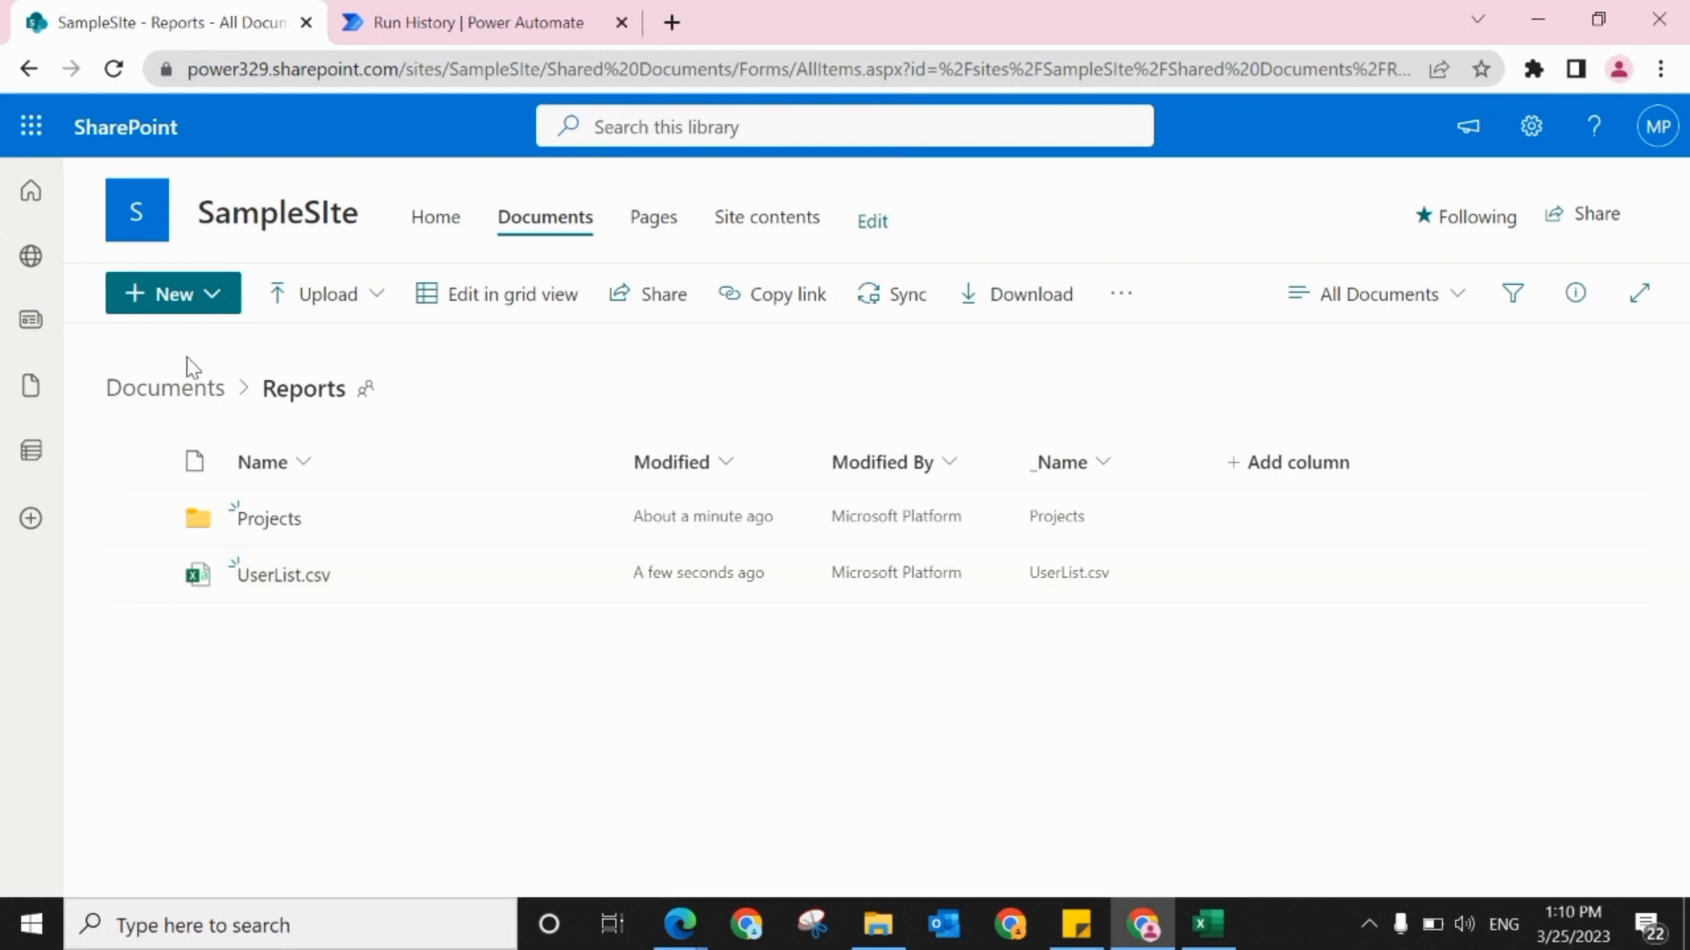
pyautogui.click(186, 391)
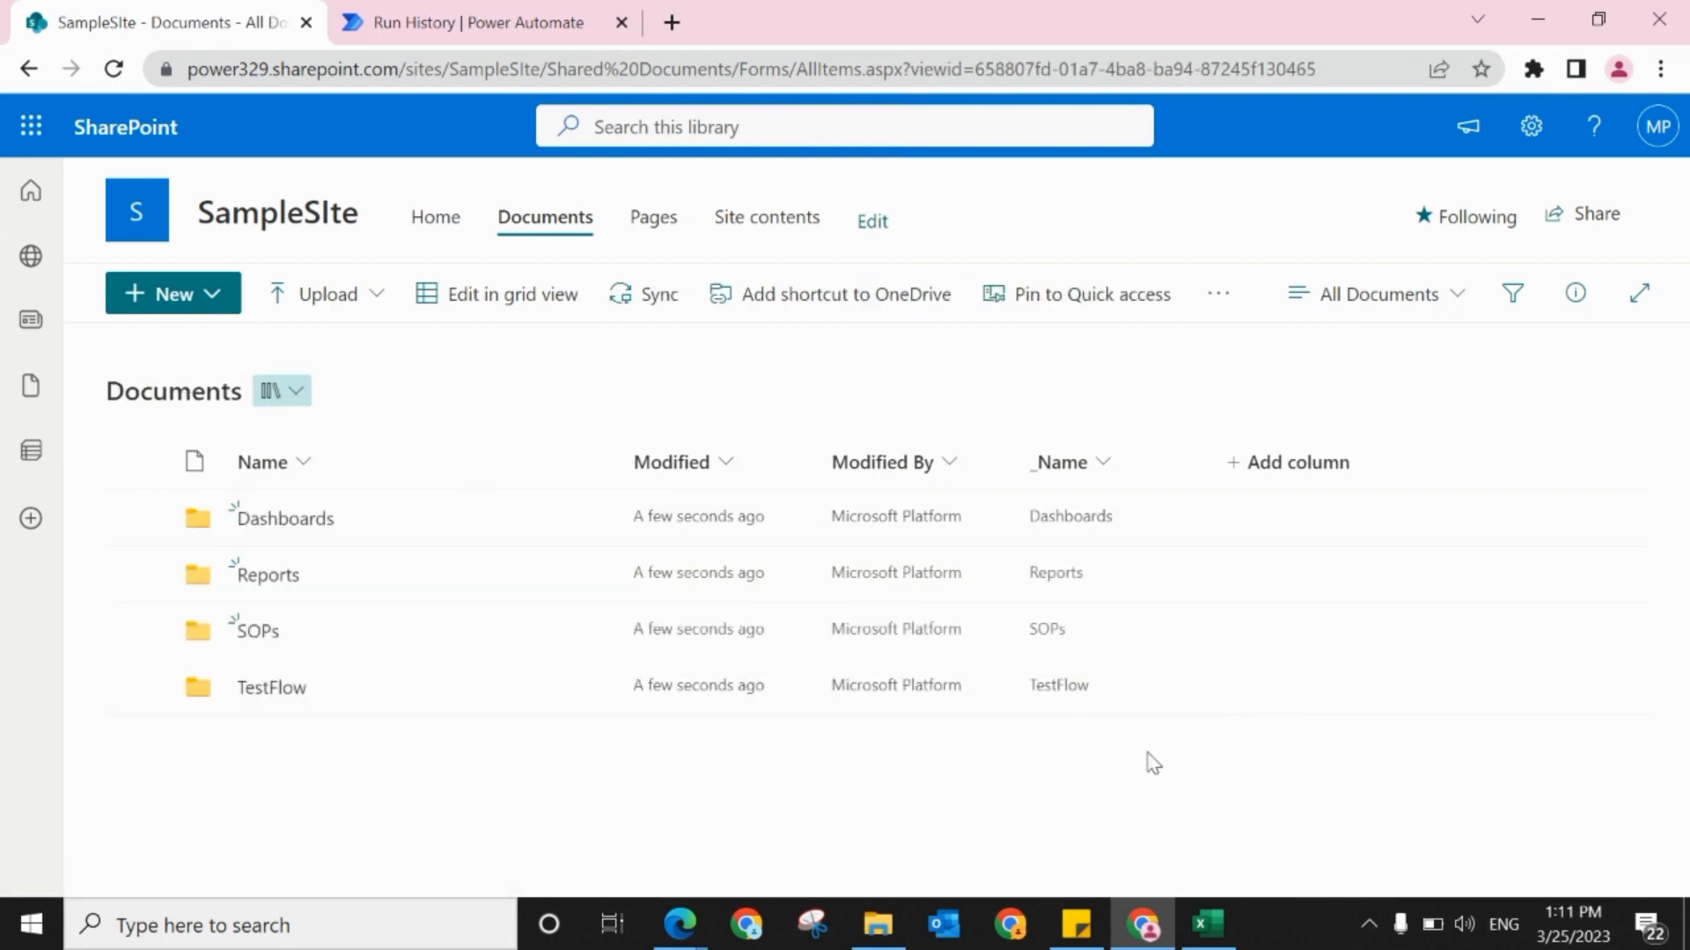
# Step: Switch to the Excel workbook and connect to a SharePoint Online list as a data source using the SampleSIte site URL
pyautogui.click(1206, 926)
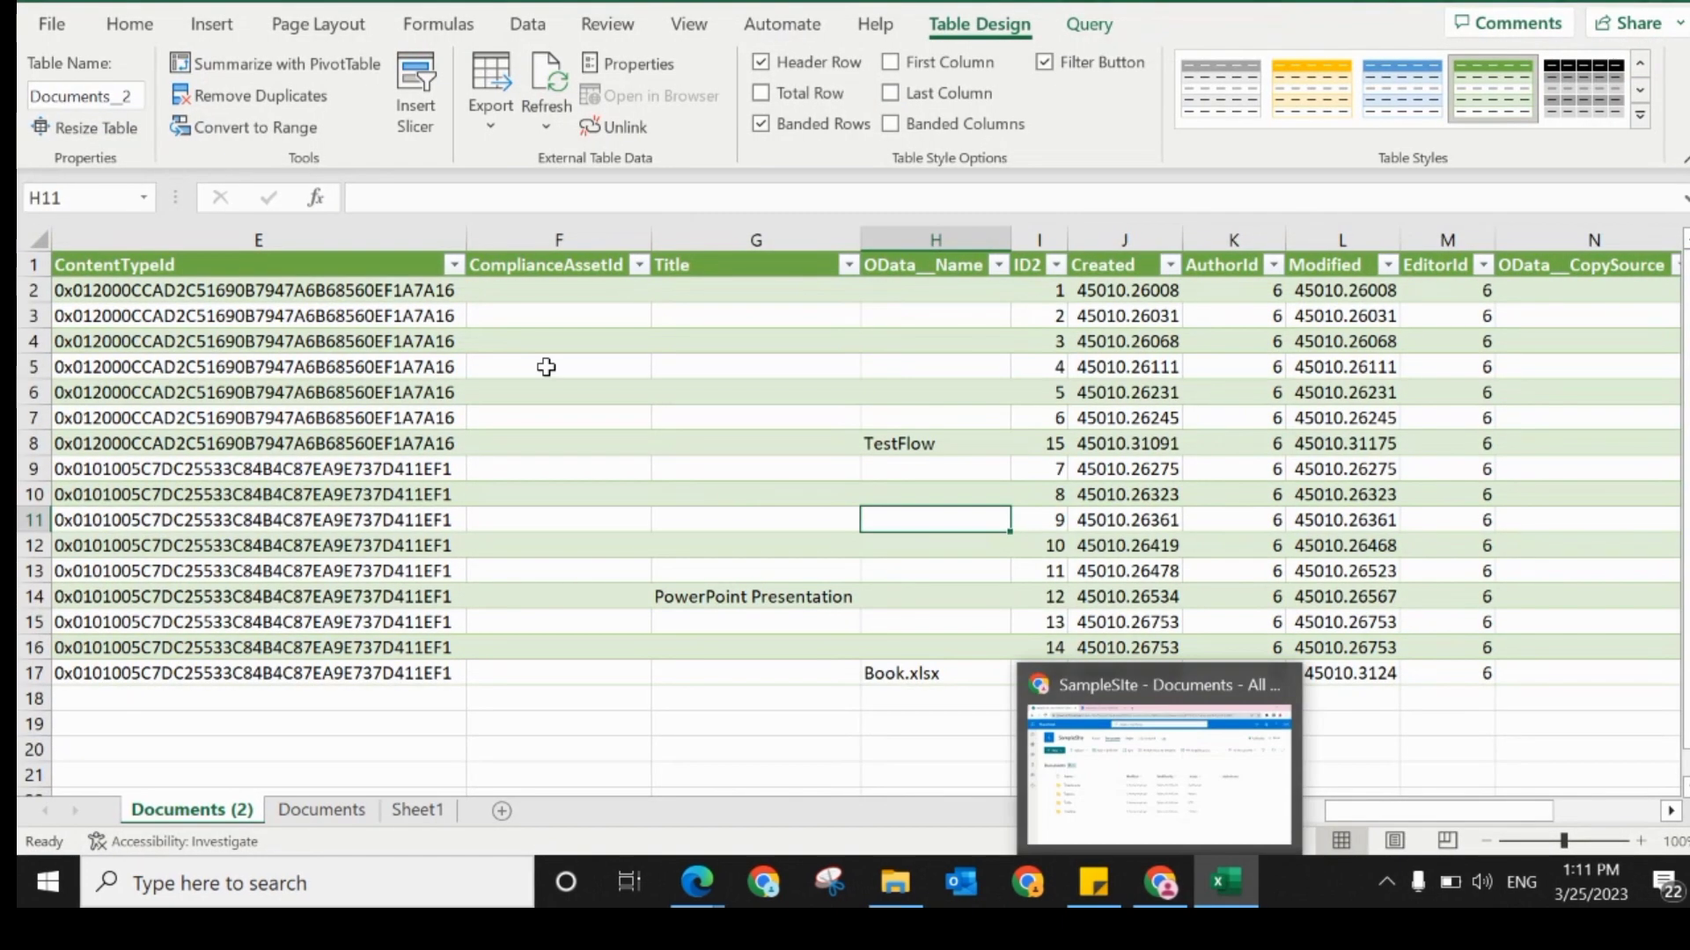
pyautogui.click(523, 35)
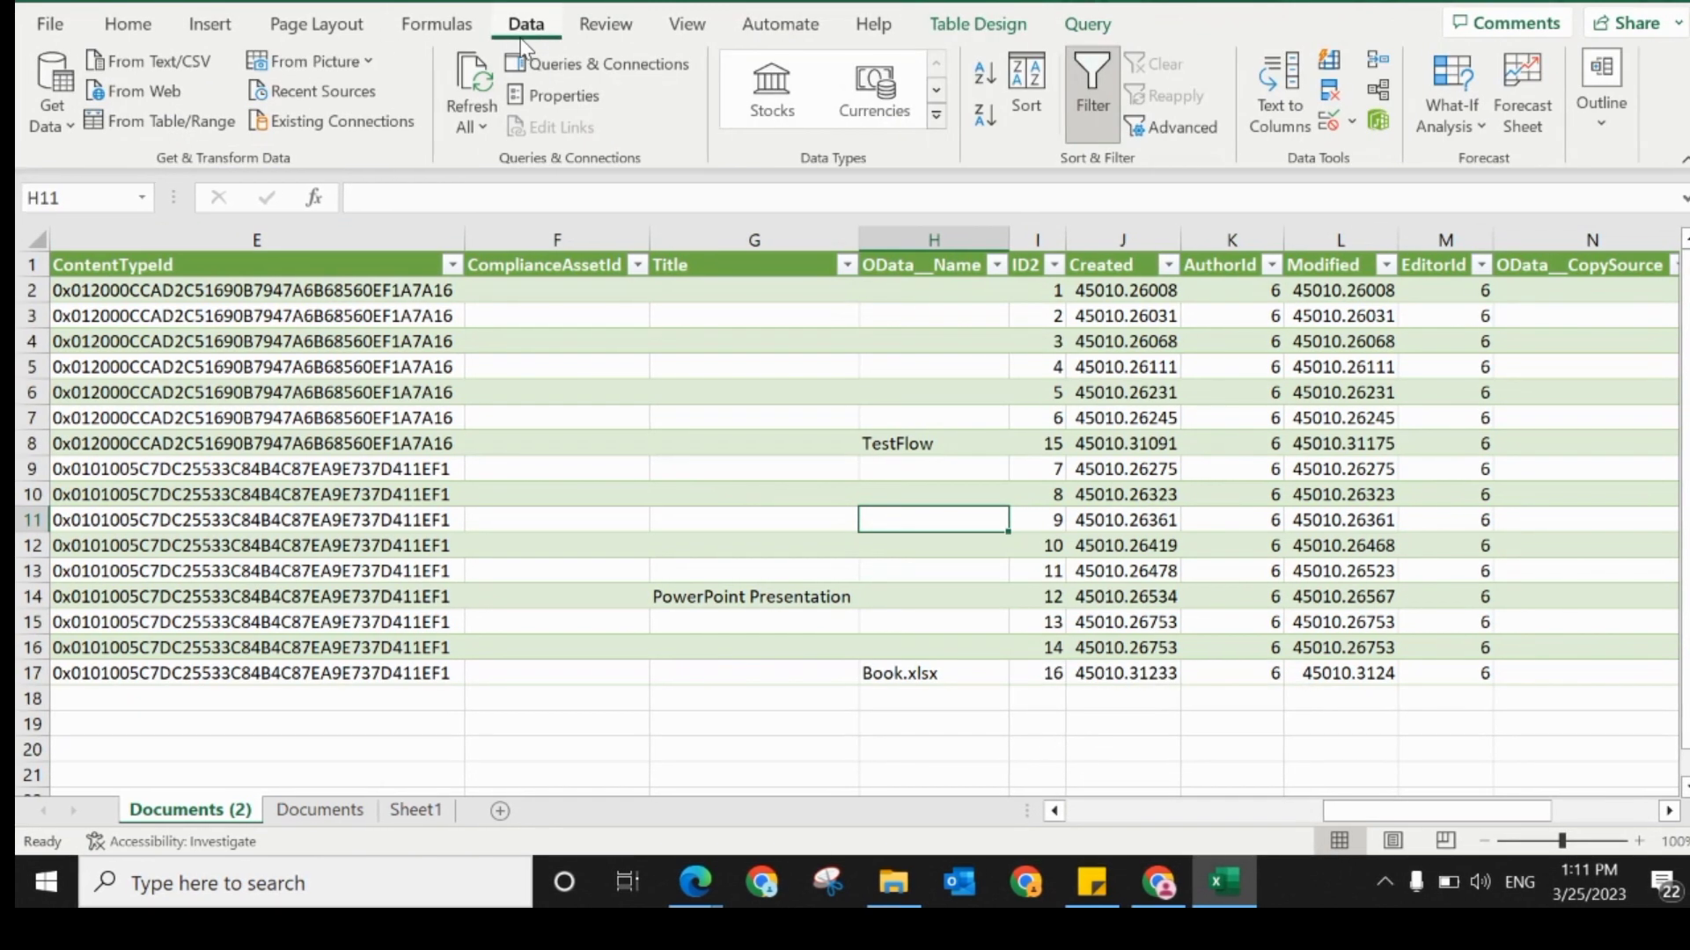
pyautogui.click(37, 123)
pyautogui.moveTo(132, 412)
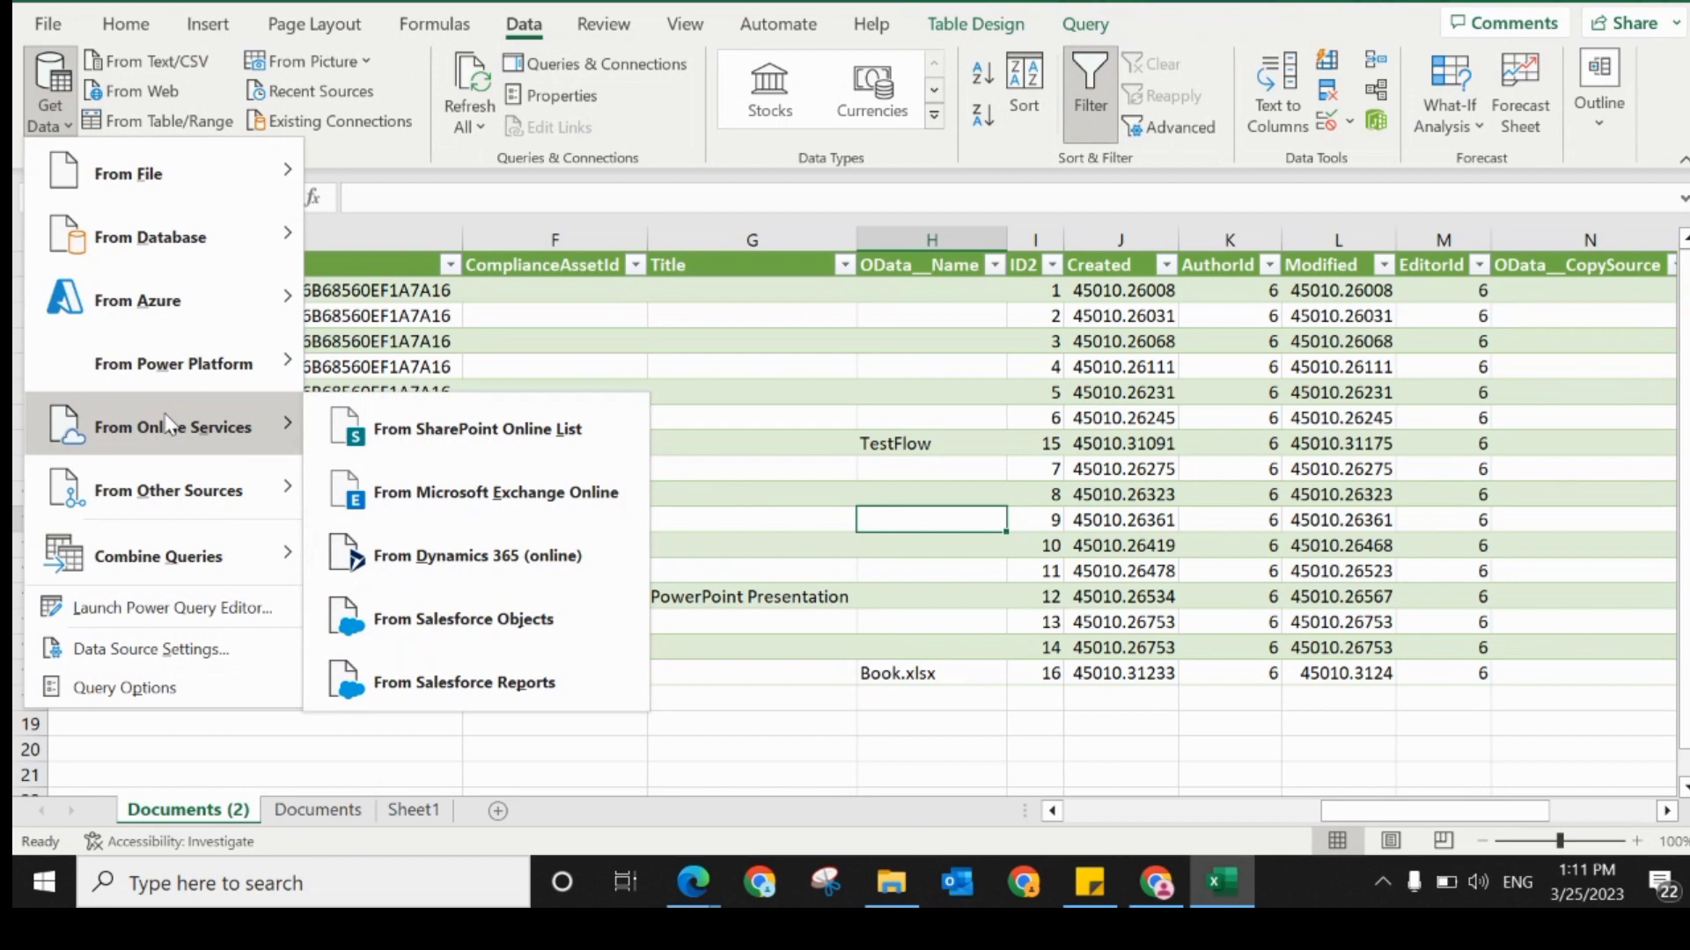
pyautogui.click(516, 431)
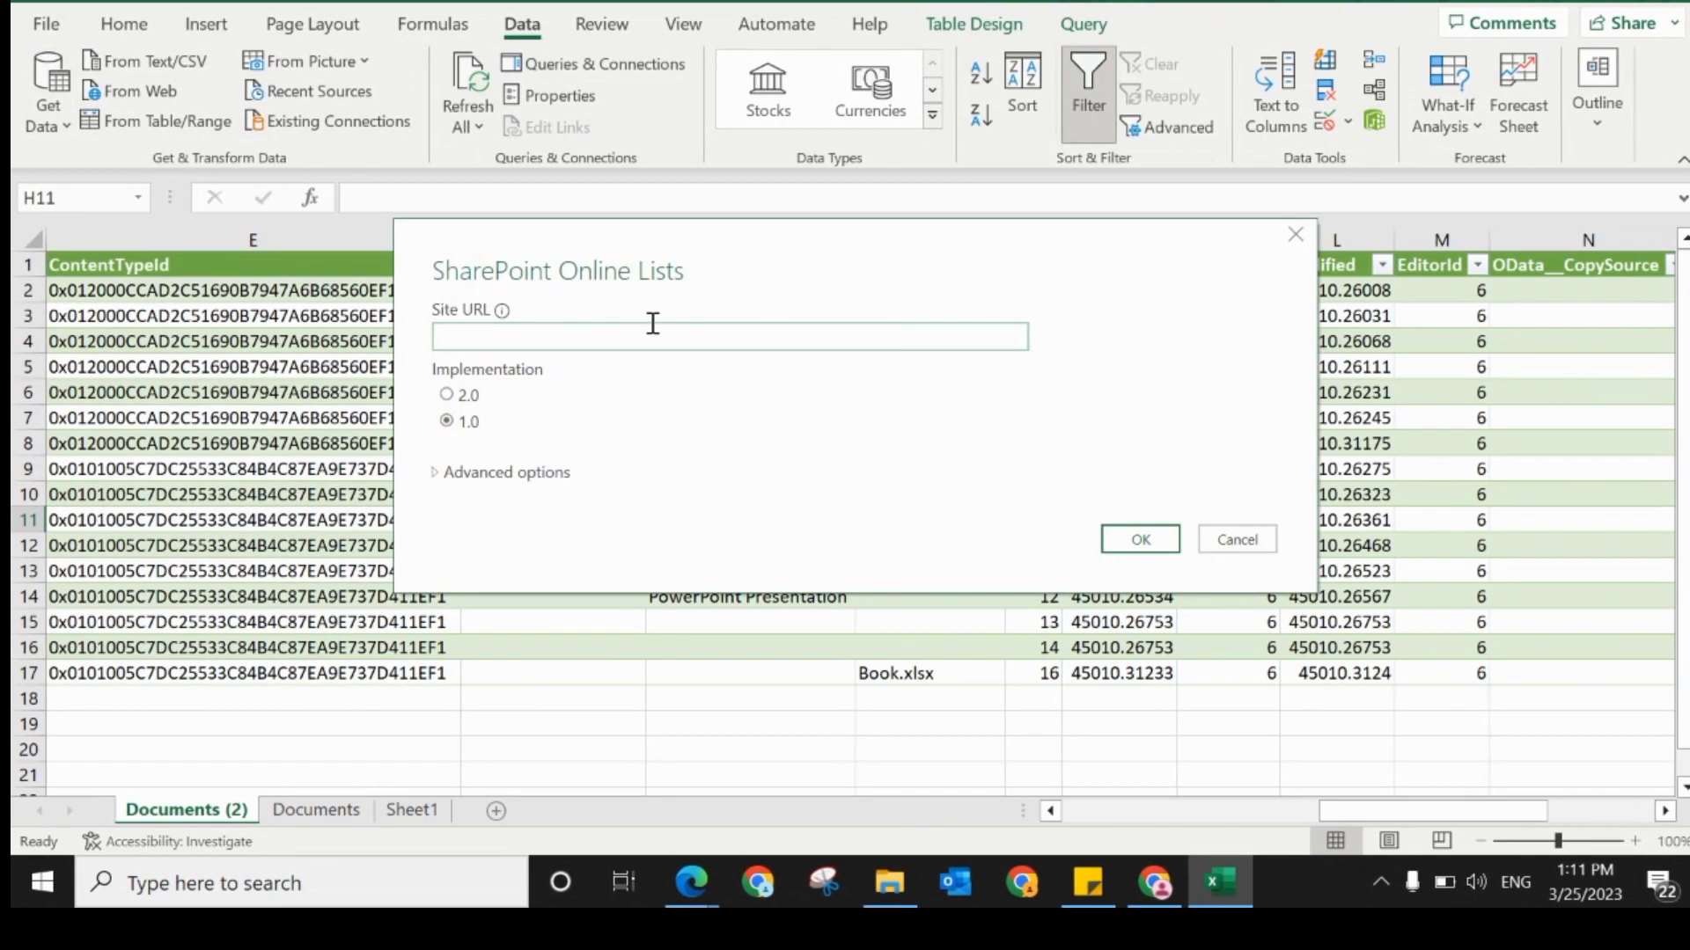
pyautogui.write('https://power329.sharepoint.com/sites/SampleSIte')
pyautogui.click(1137, 538)
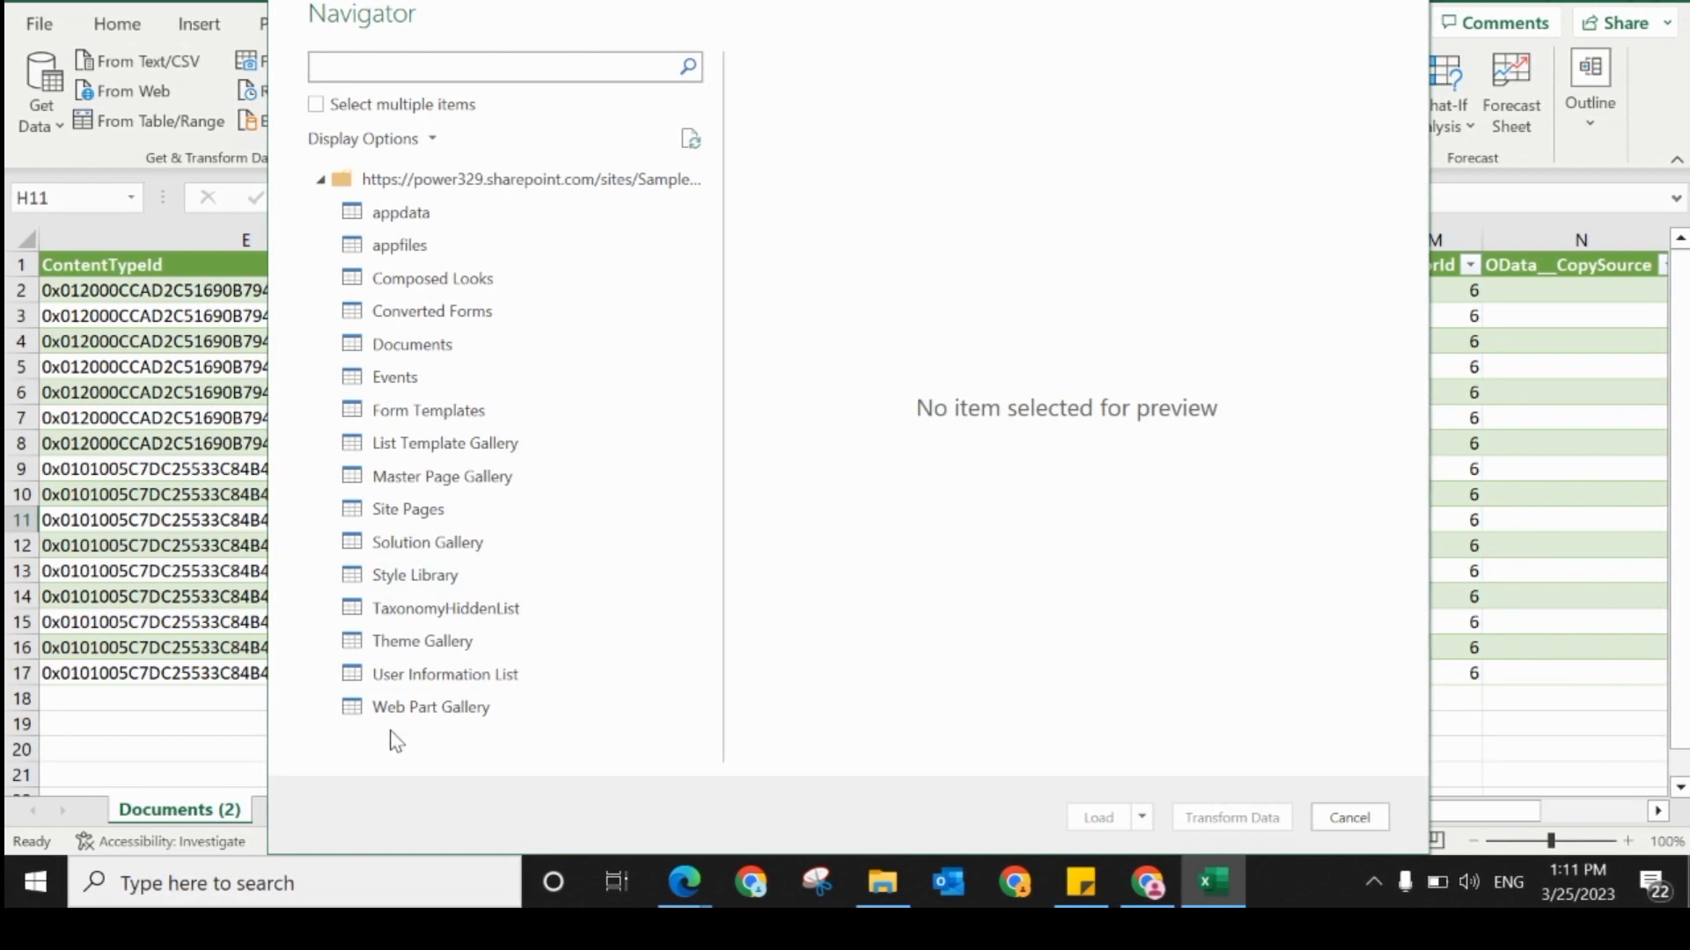
# Step: Load the Documents library into a new worksheet and close the Queries & Connections pane
pyautogui.click(396, 344)
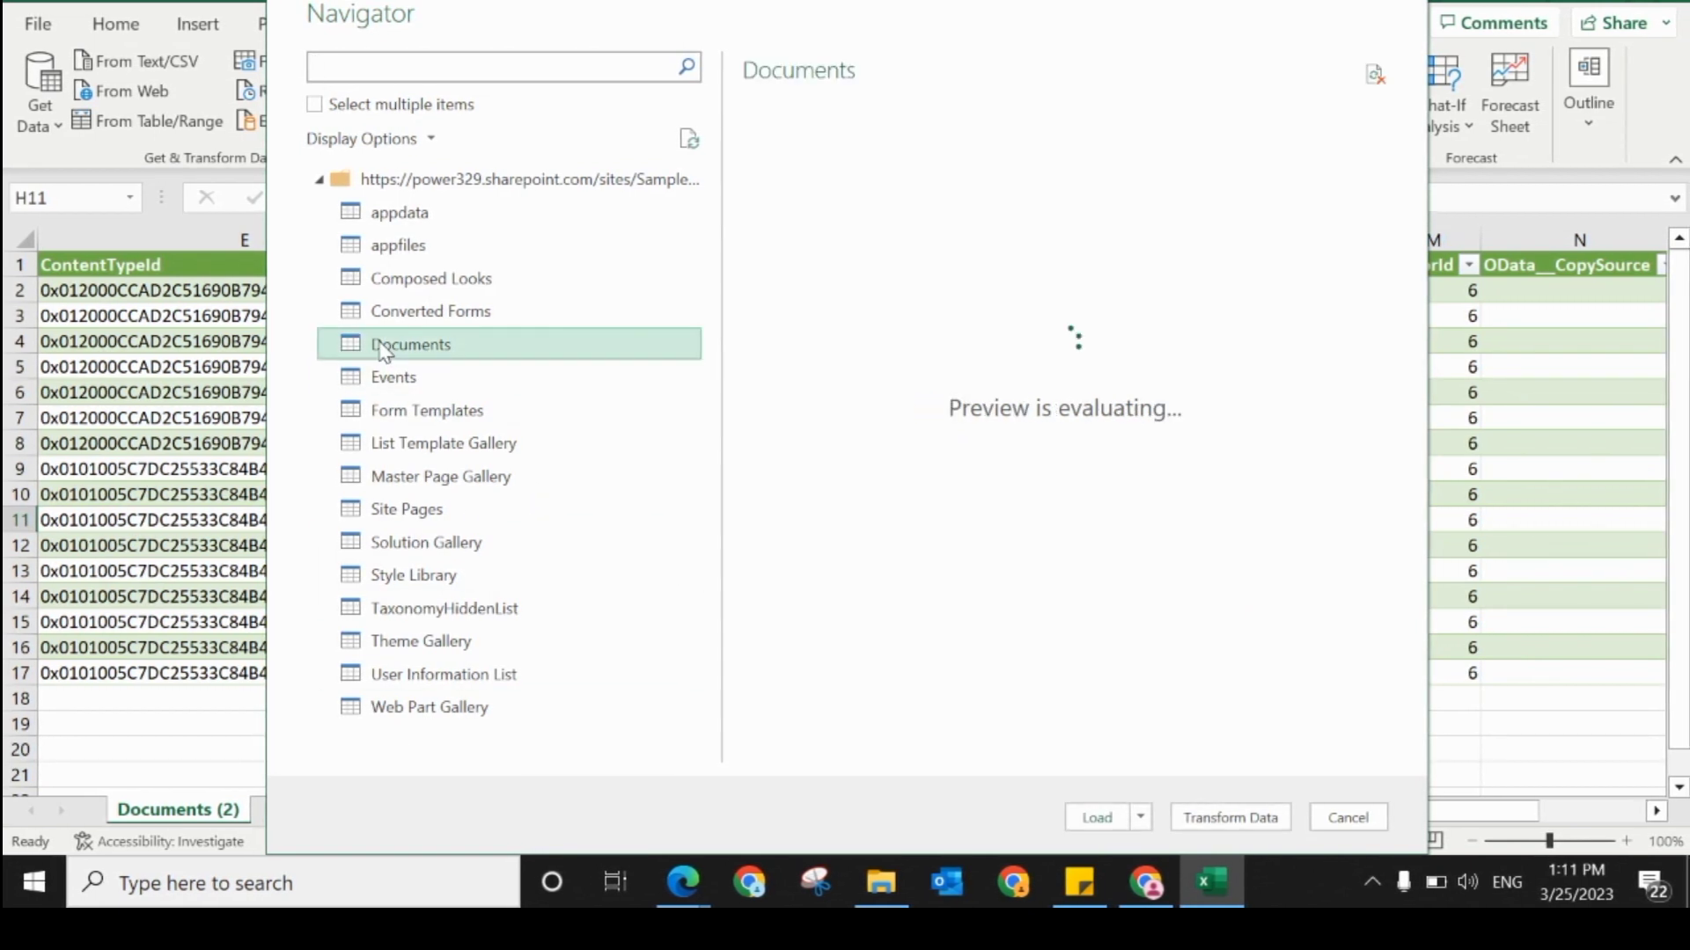
pyautogui.click(1097, 818)
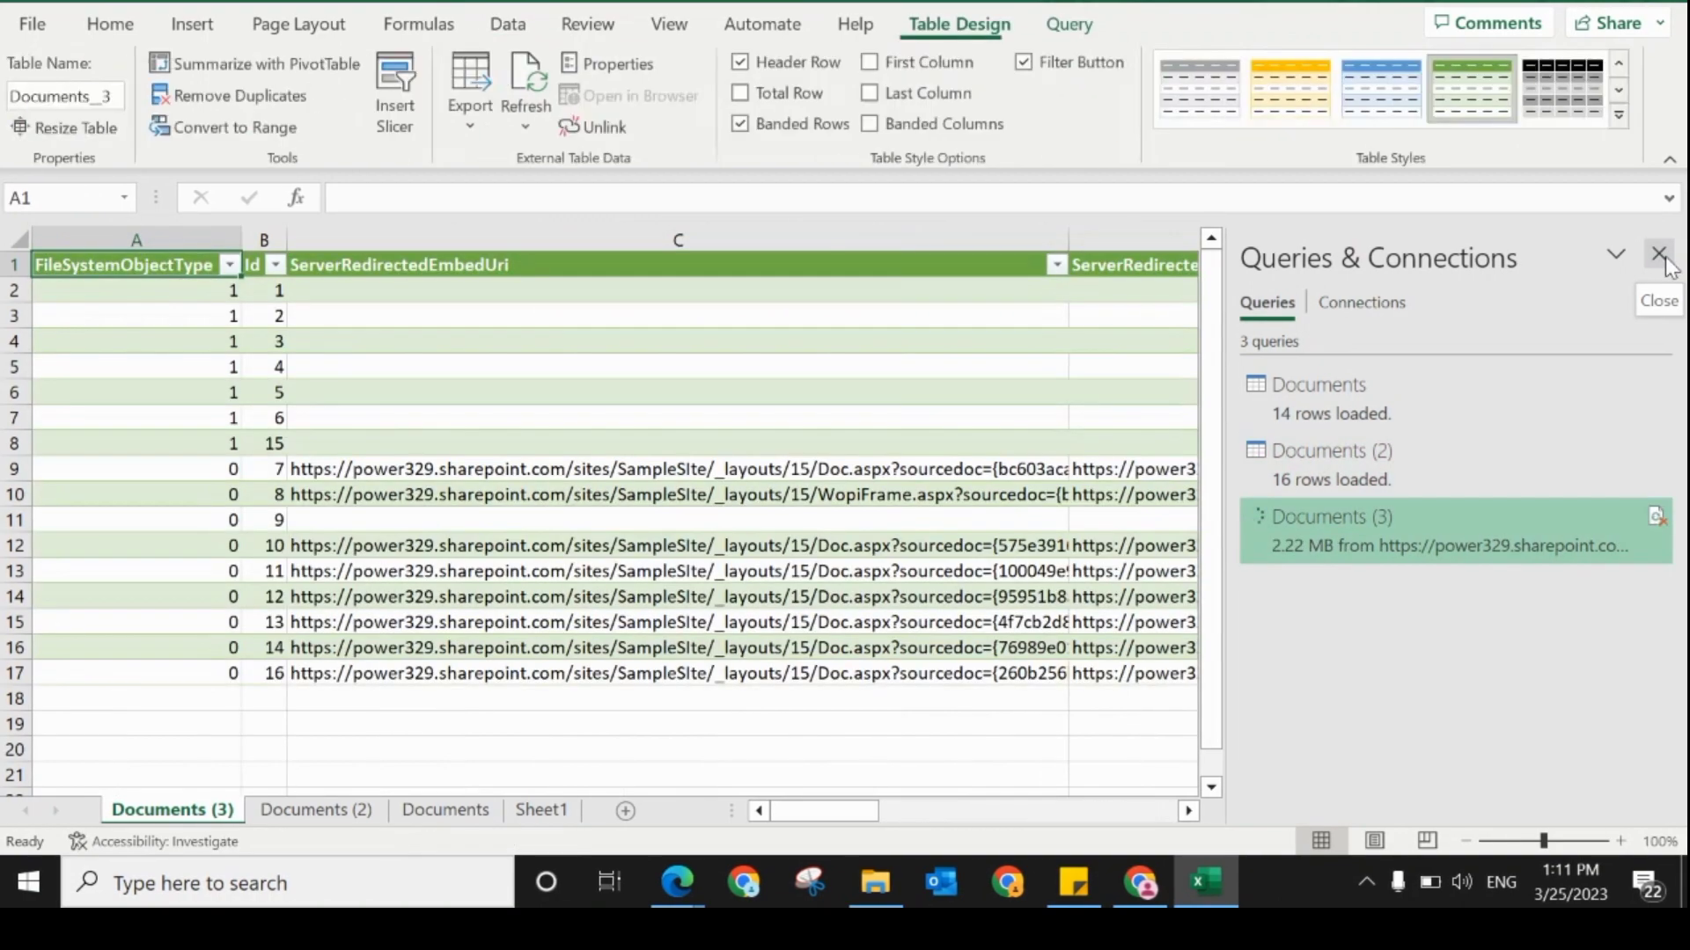
pyautogui.click(1662, 258)
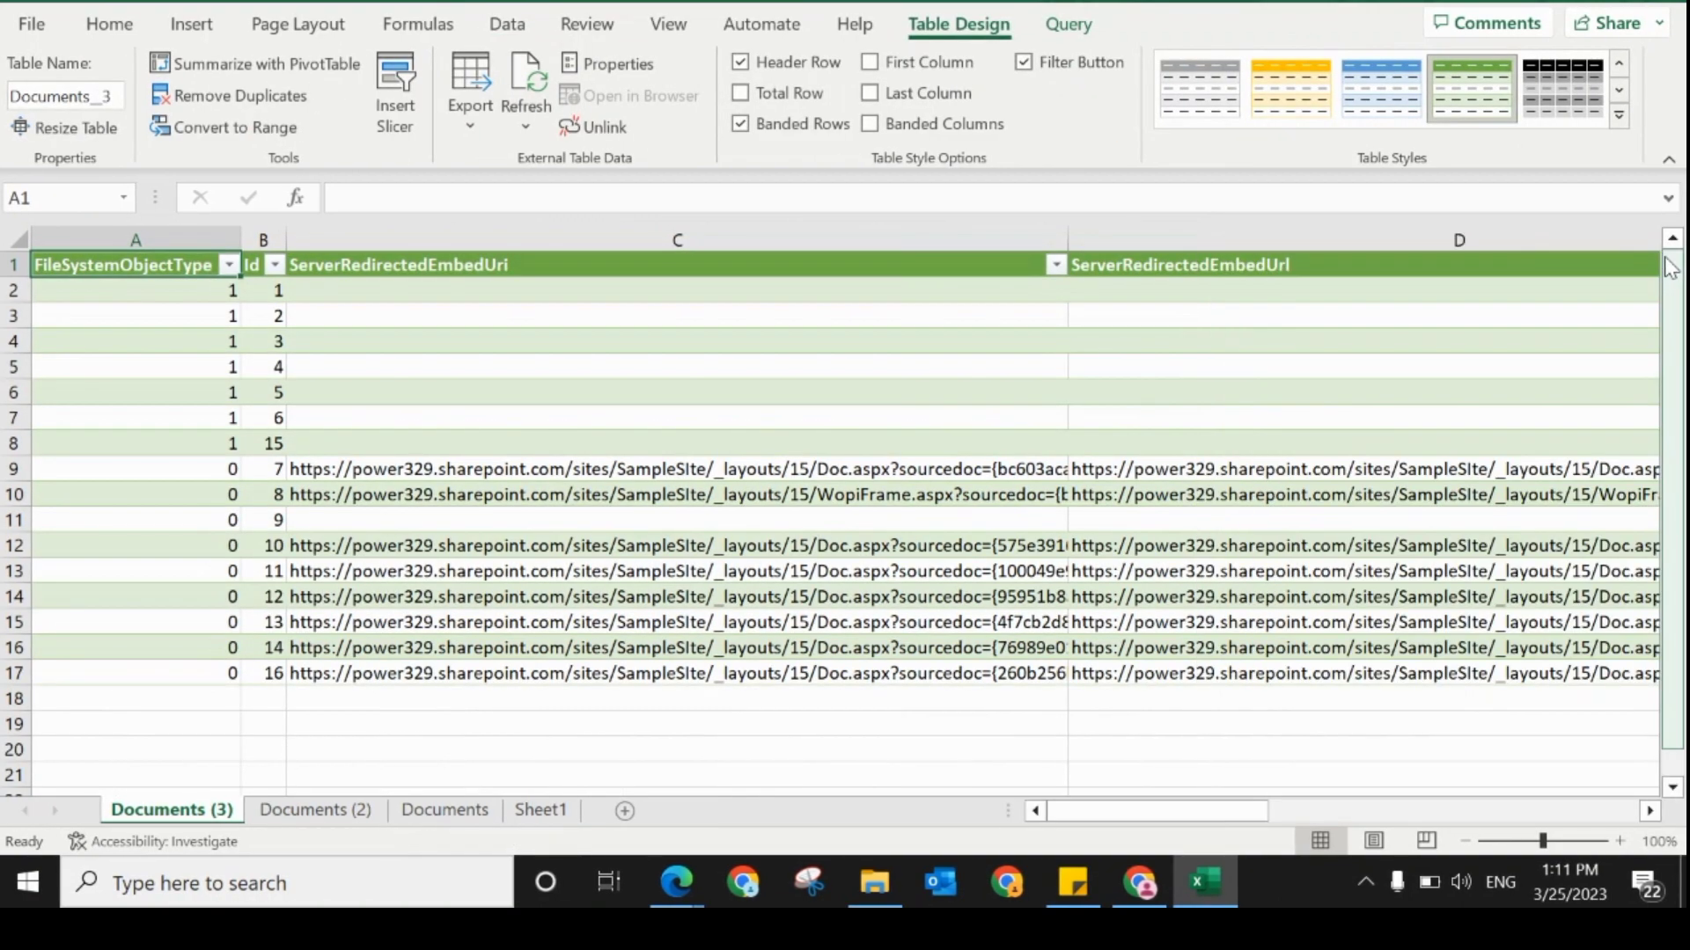
# Step: Examine the file and folder names in the OData__Name column of the newly imported table
pyautogui.click(1648, 811)
pyautogui.click(1649, 812)
pyautogui.click(1649, 811)
pyautogui.click(1649, 811)
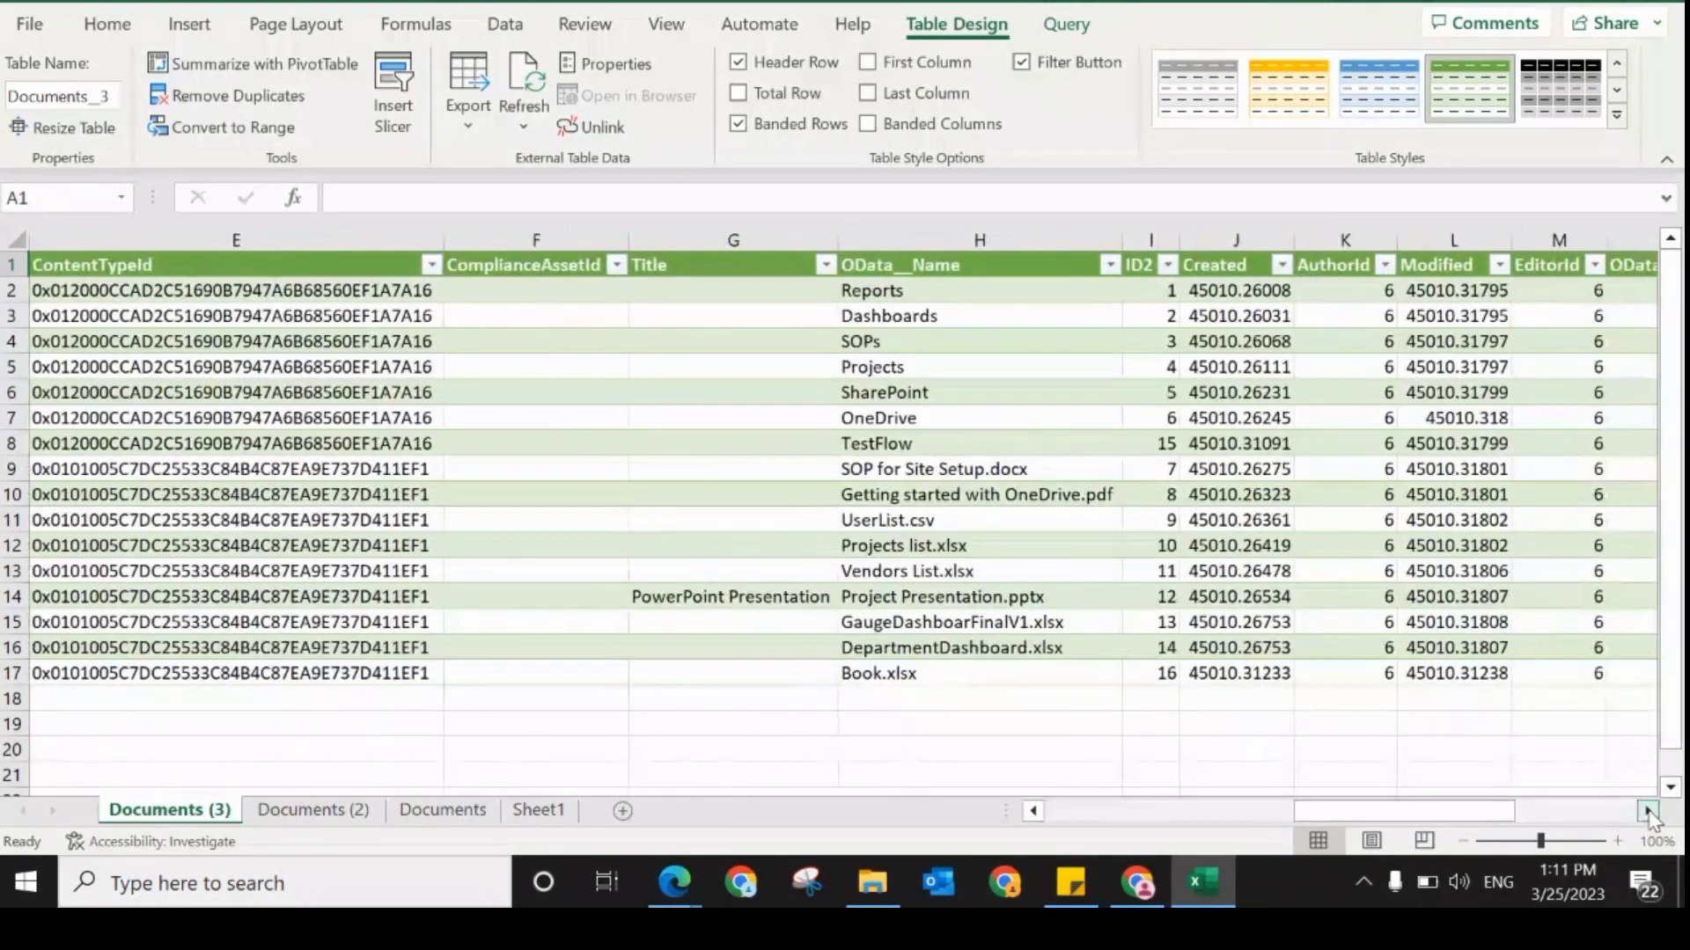
pyautogui.moveTo(859, 290); pyautogui.dragTo(860, 671)
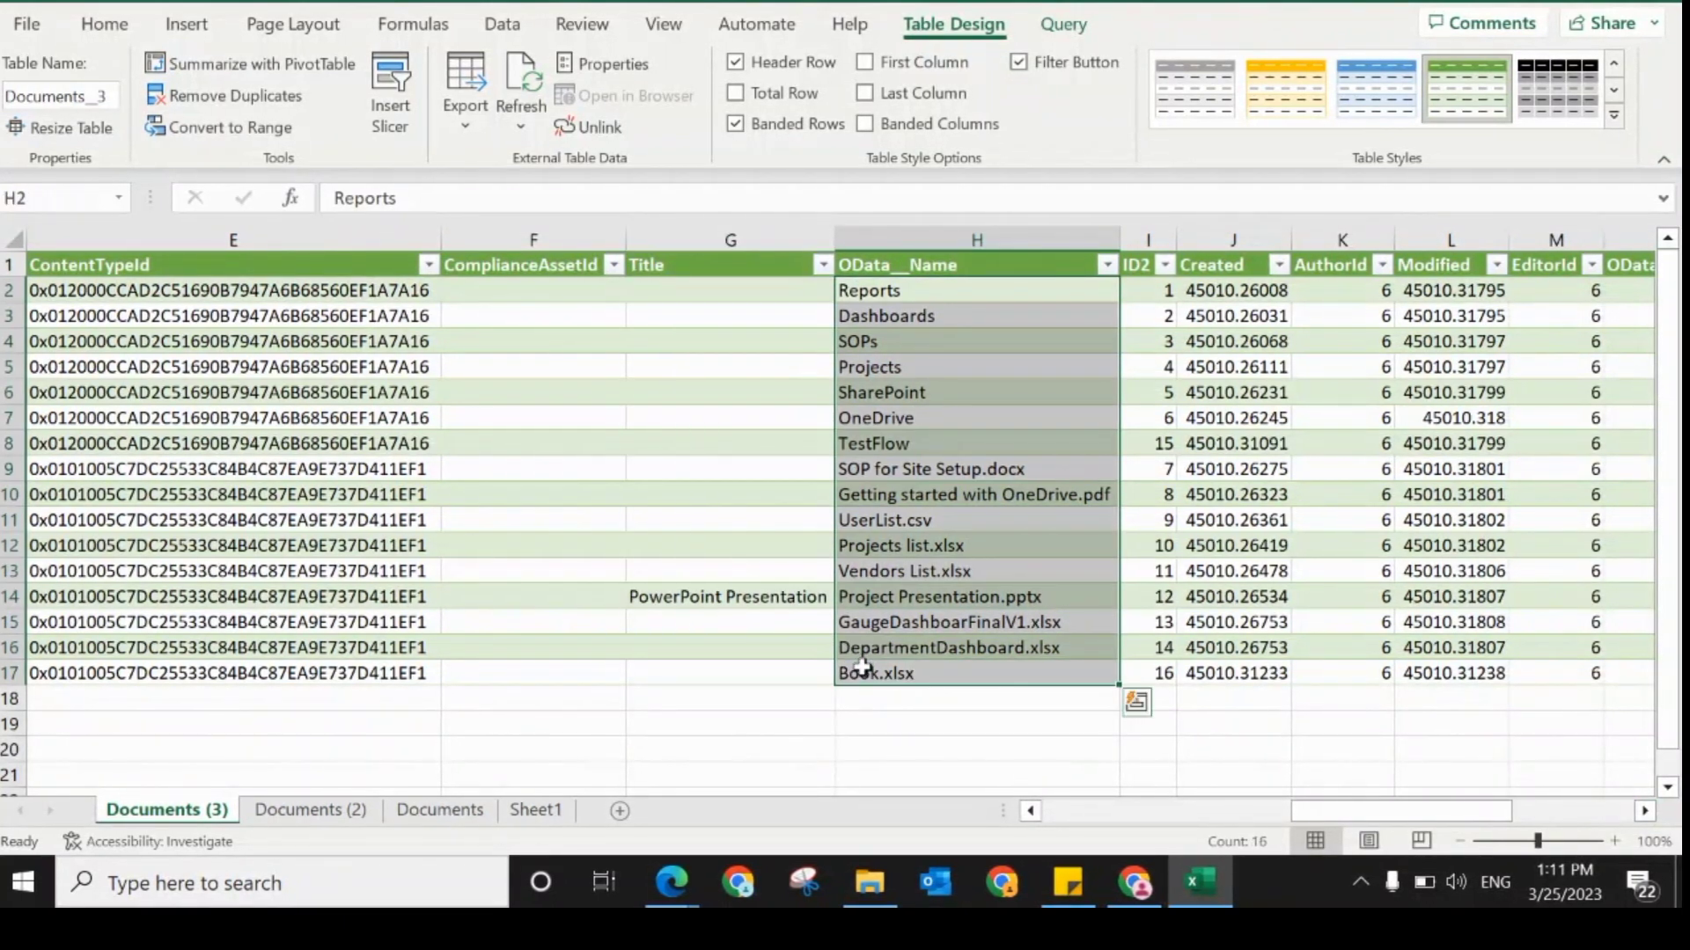
pyautogui.click(749, 497)
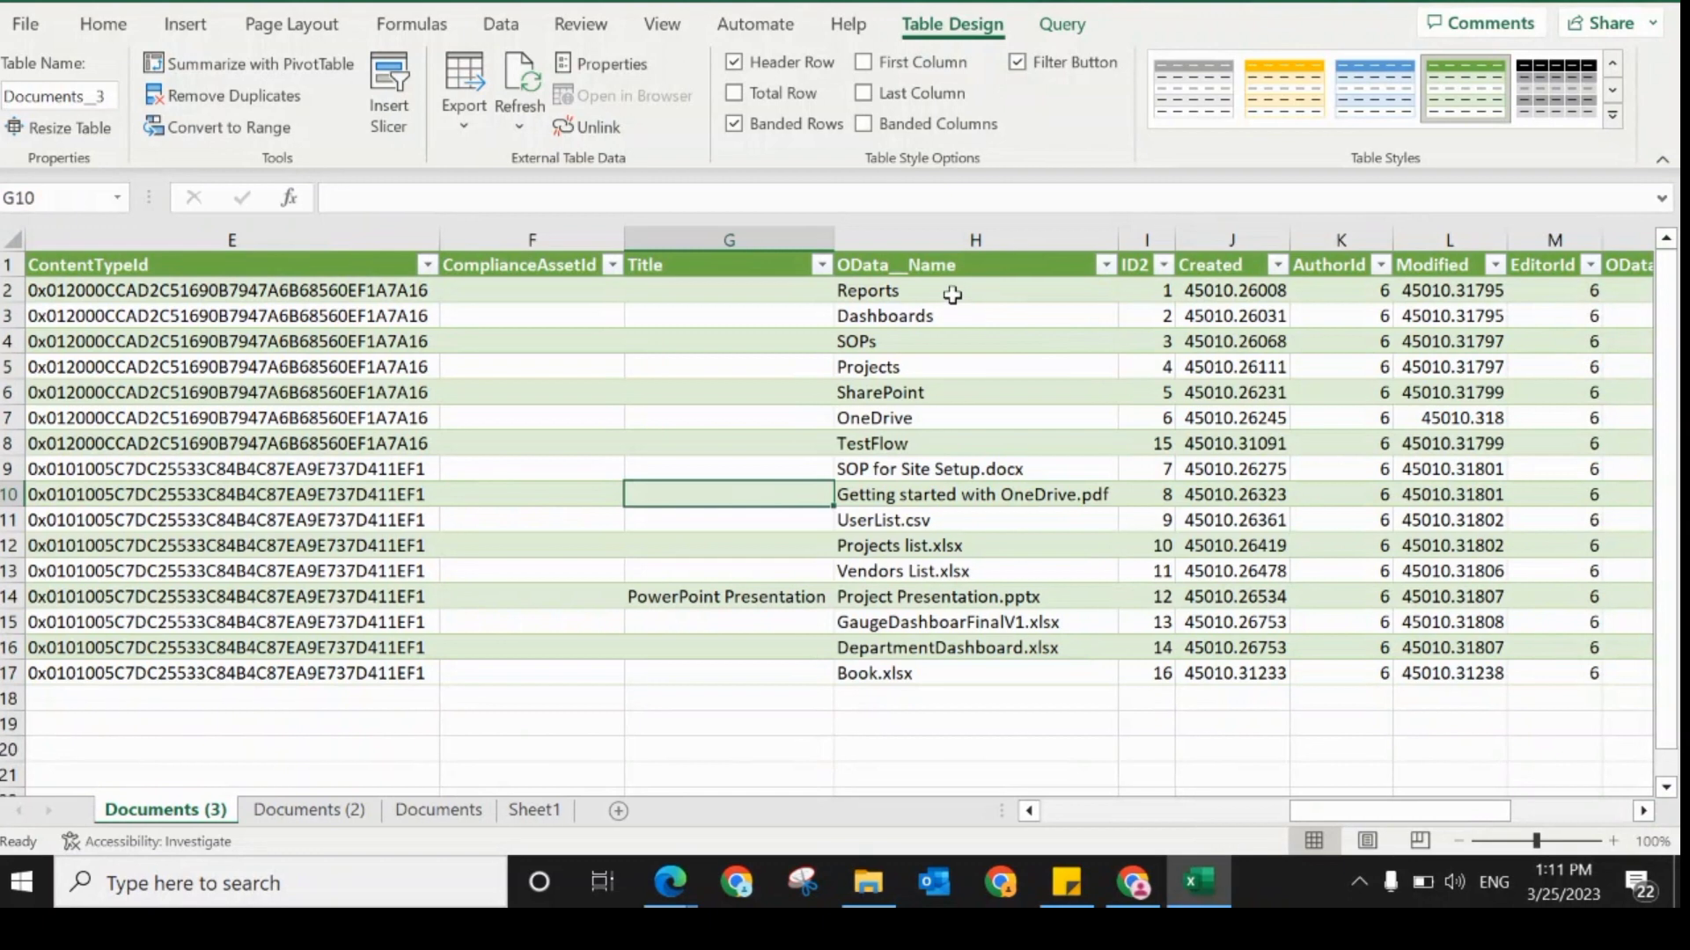
pyautogui.moveTo(955, 292); pyautogui.dragTo(892, 663)
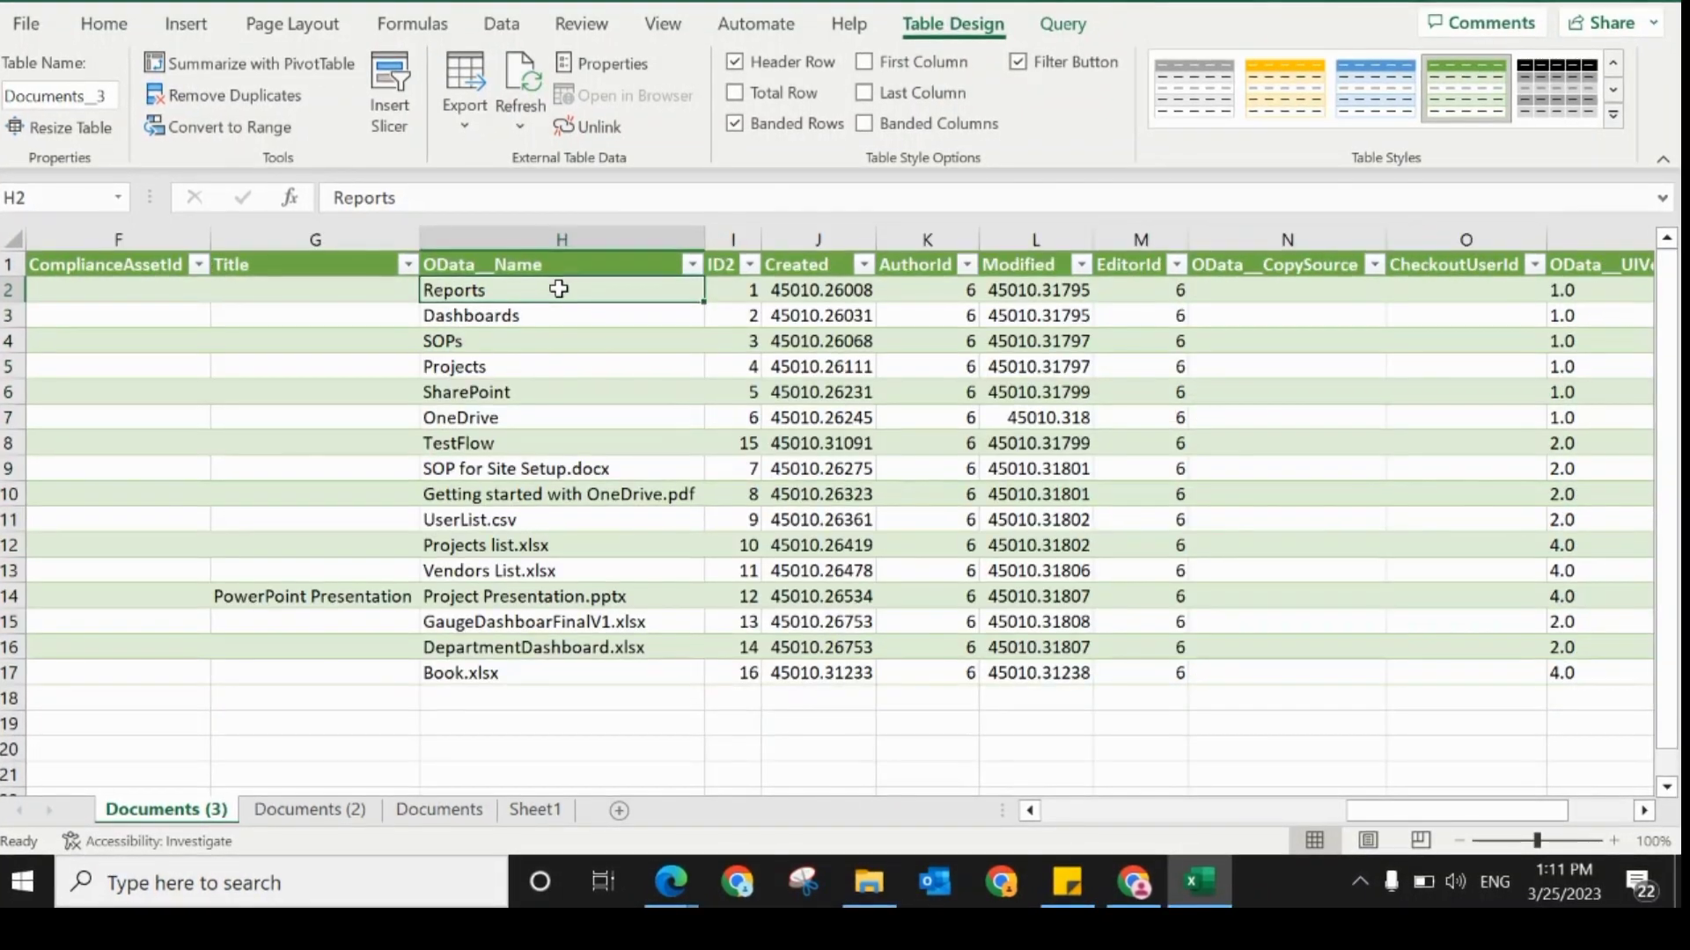
pyautogui.moveTo(559, 289); pyautogui.dragTo(464, 665)
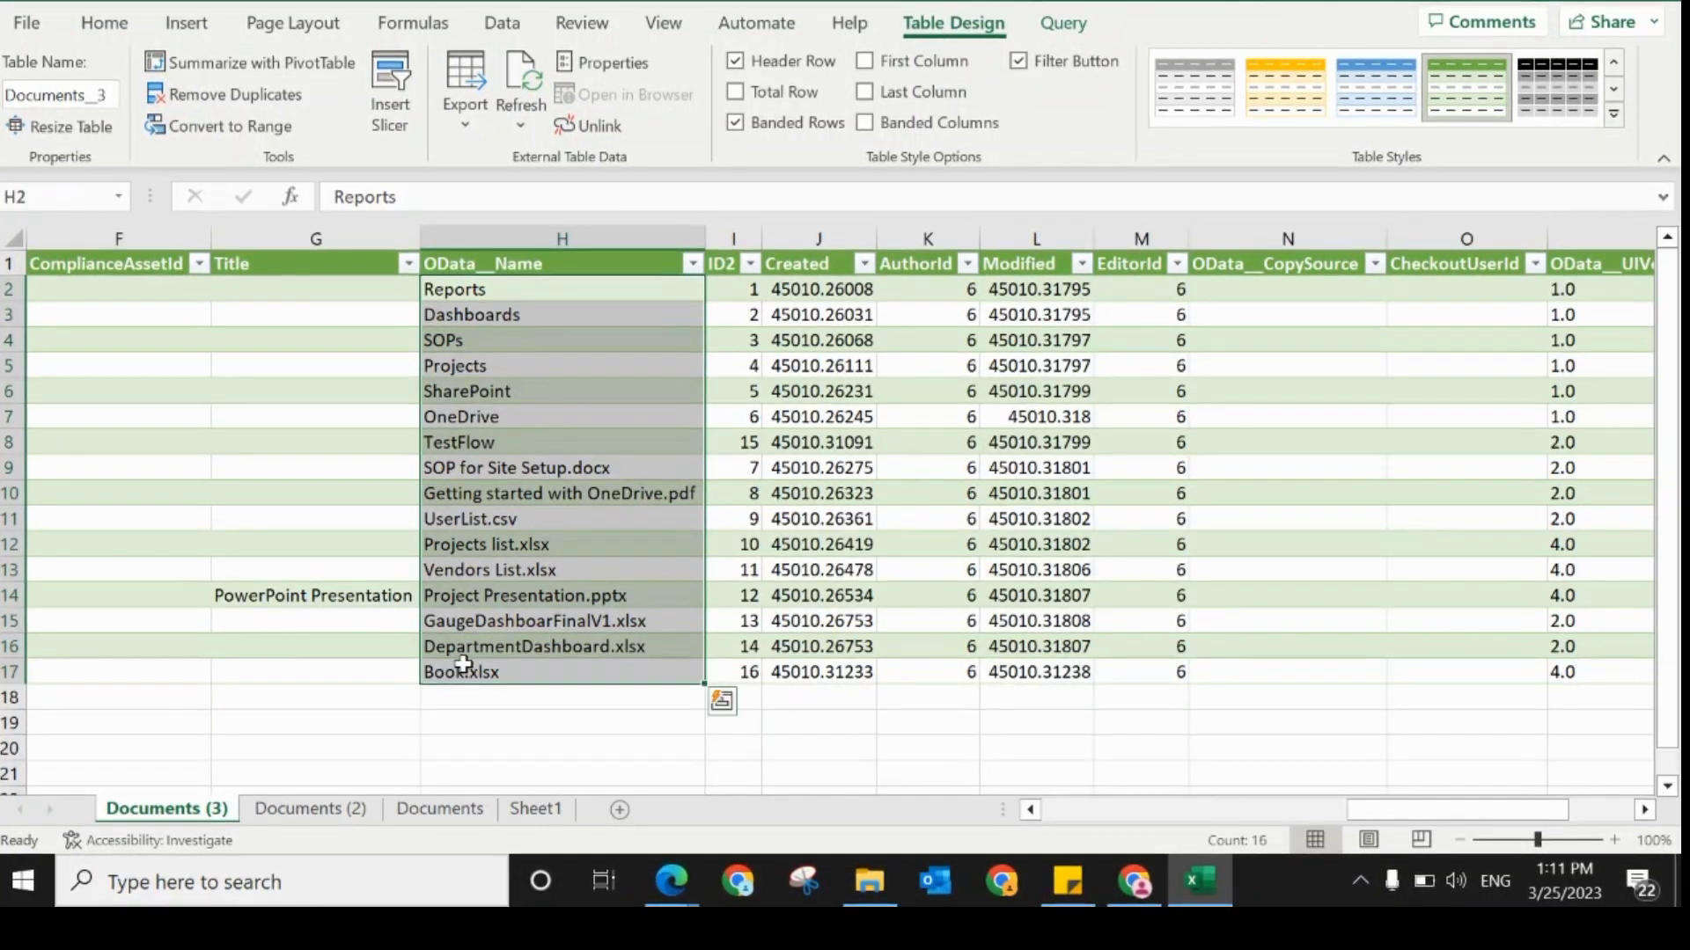
# Step: Compare the columns of the first import on the Documents sheet with the OData__Name column on the Documents (3) sheet
pyautogui.click(438, 808)
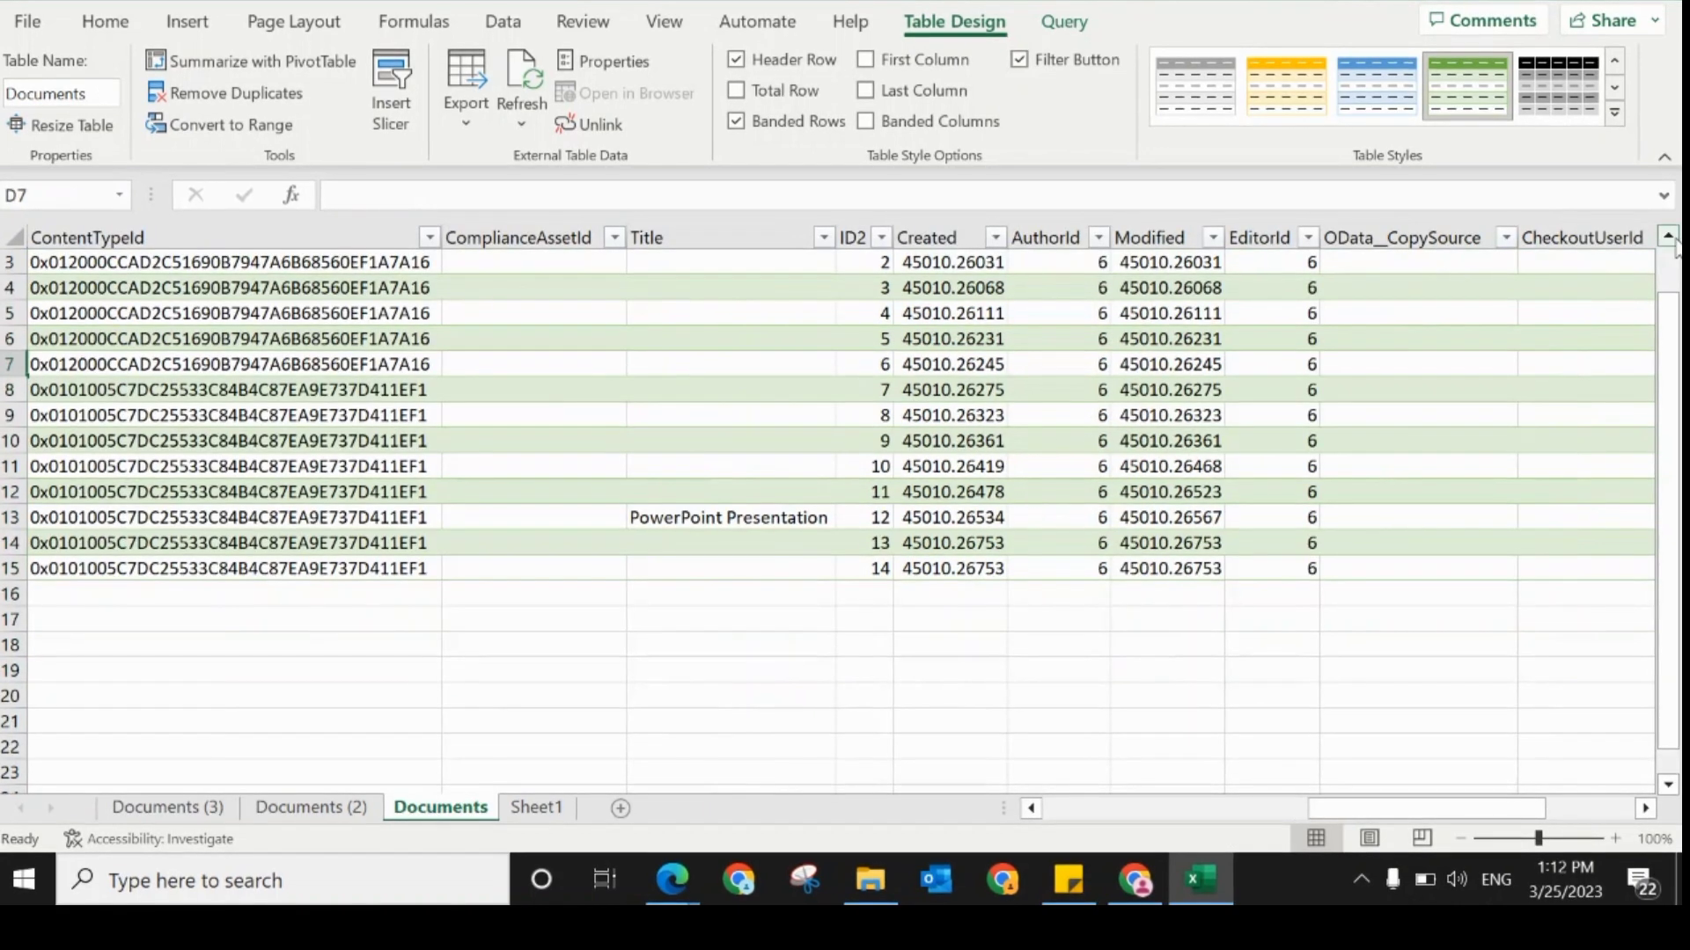
pyautogui.scroll(1, 1534, 689)
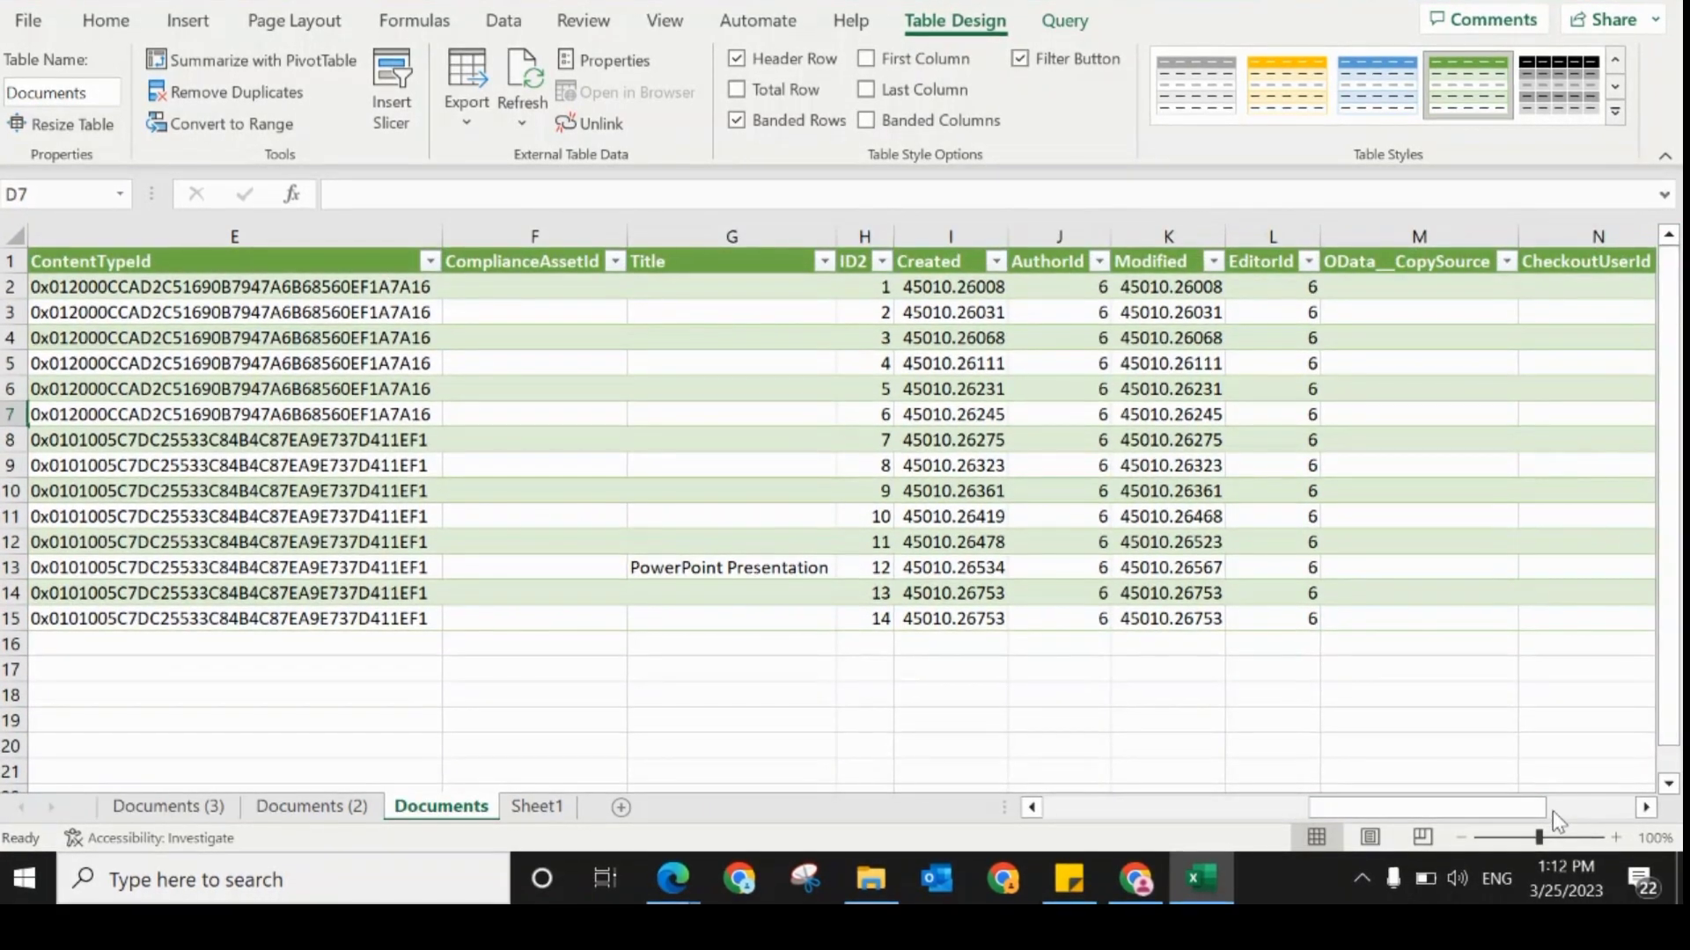
pyautogui.click(388, 286)
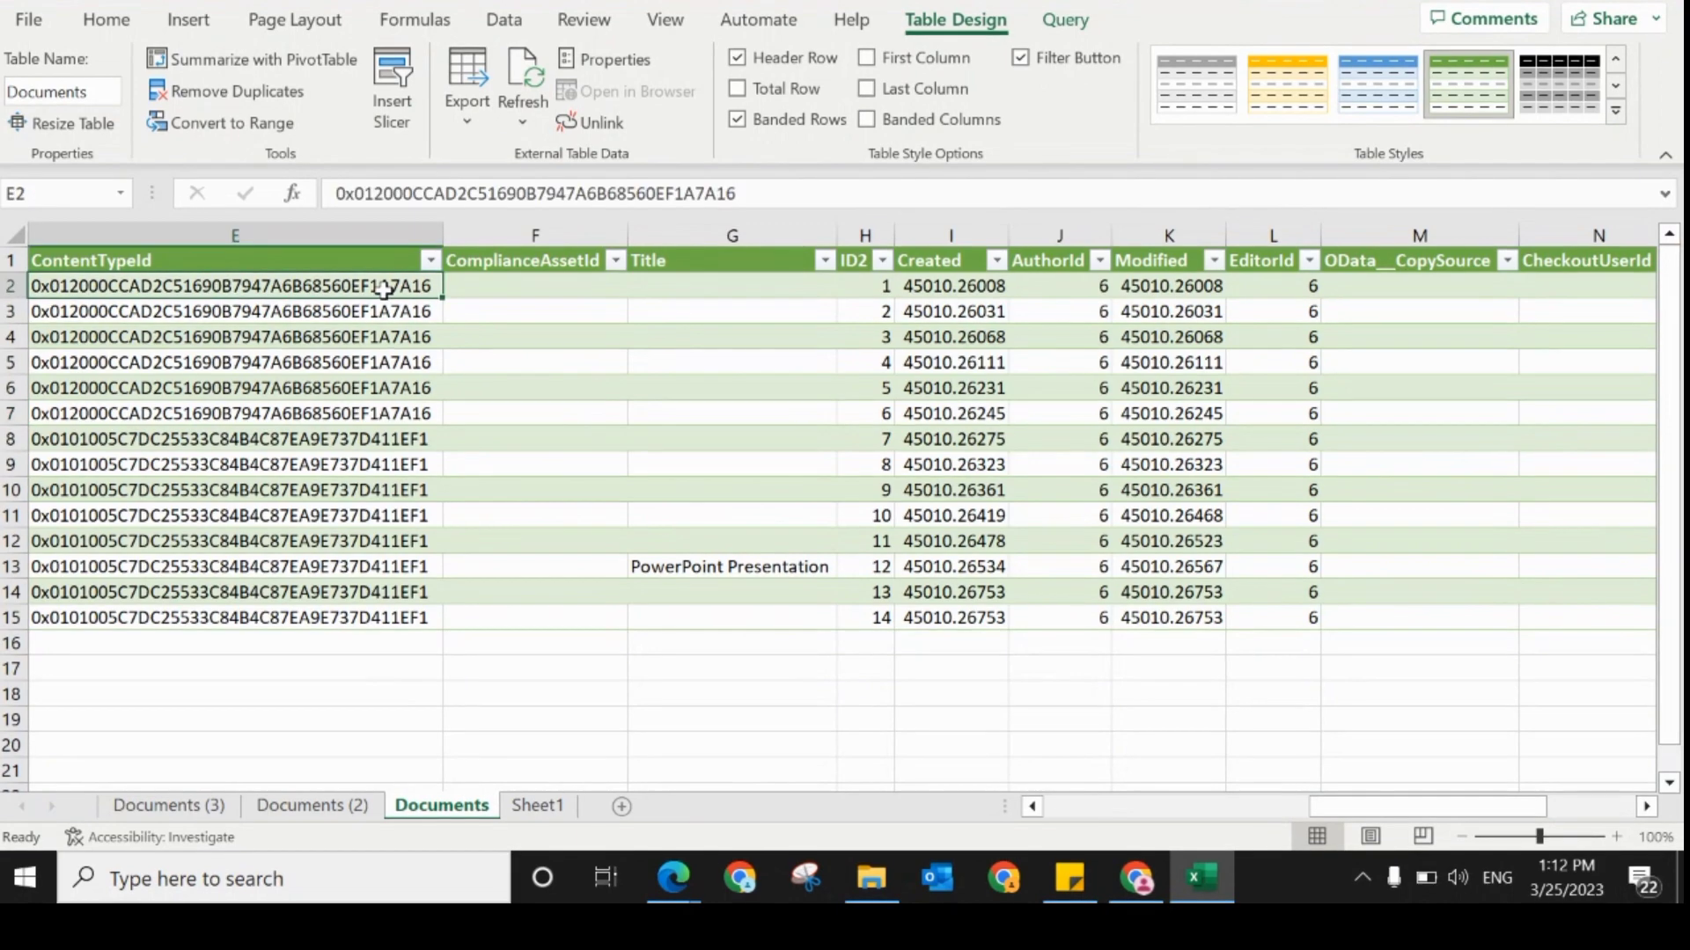
pyautogui.hscroll(-1, 383, 289)
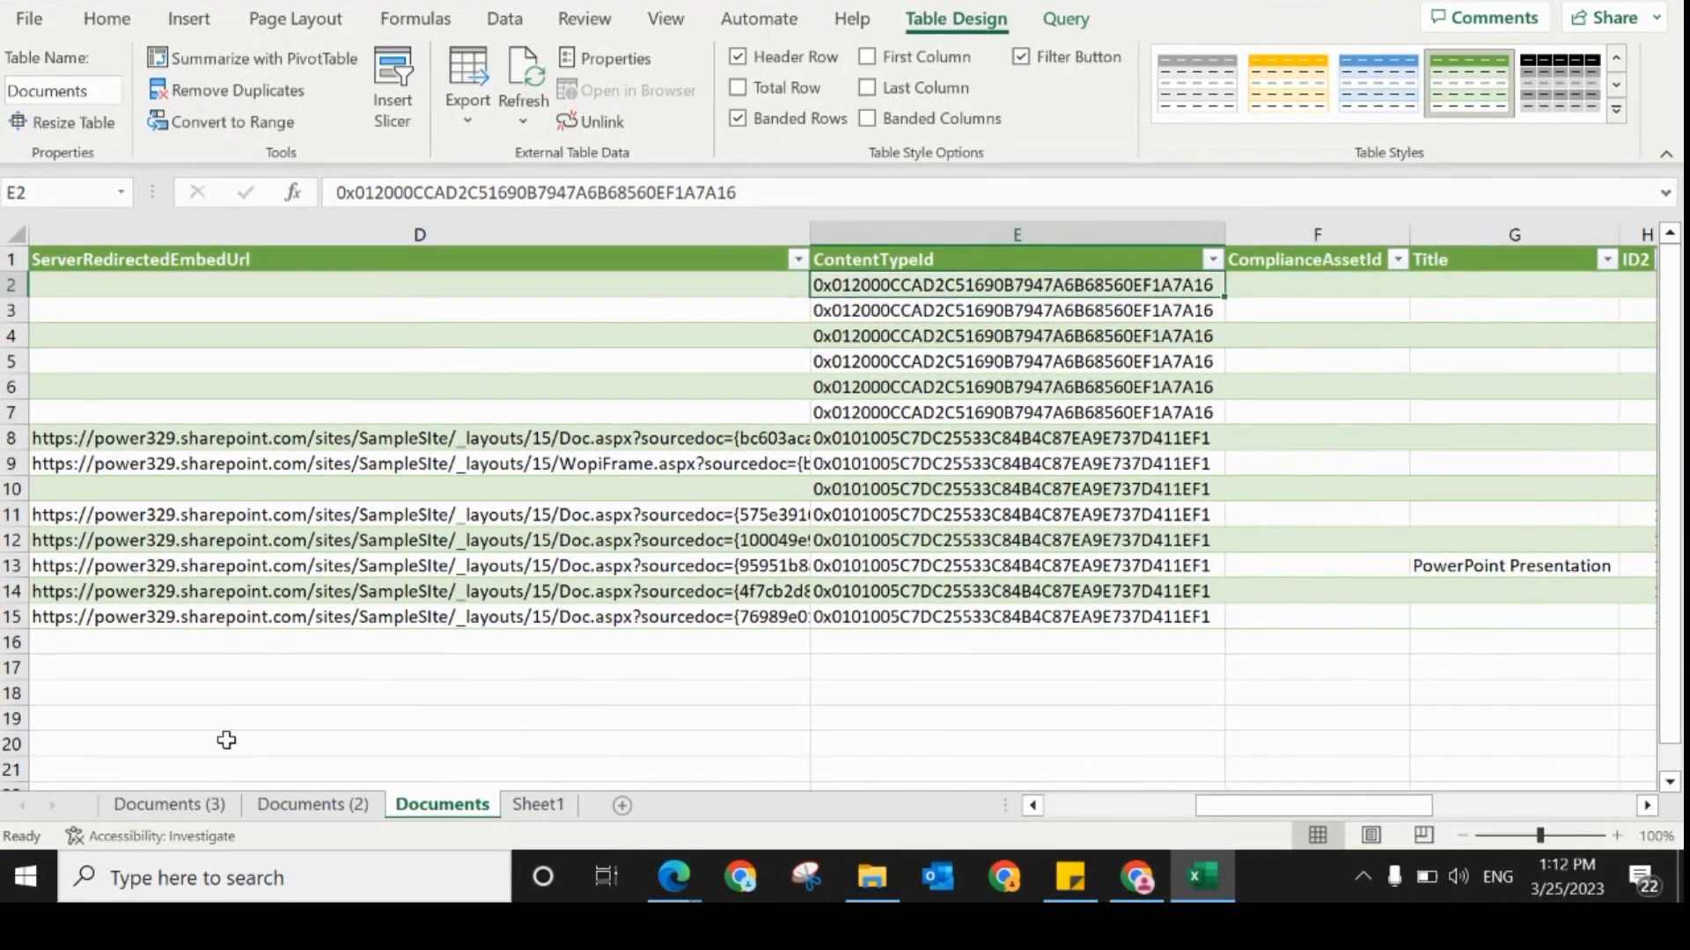
pyautogui.click(184, 806)
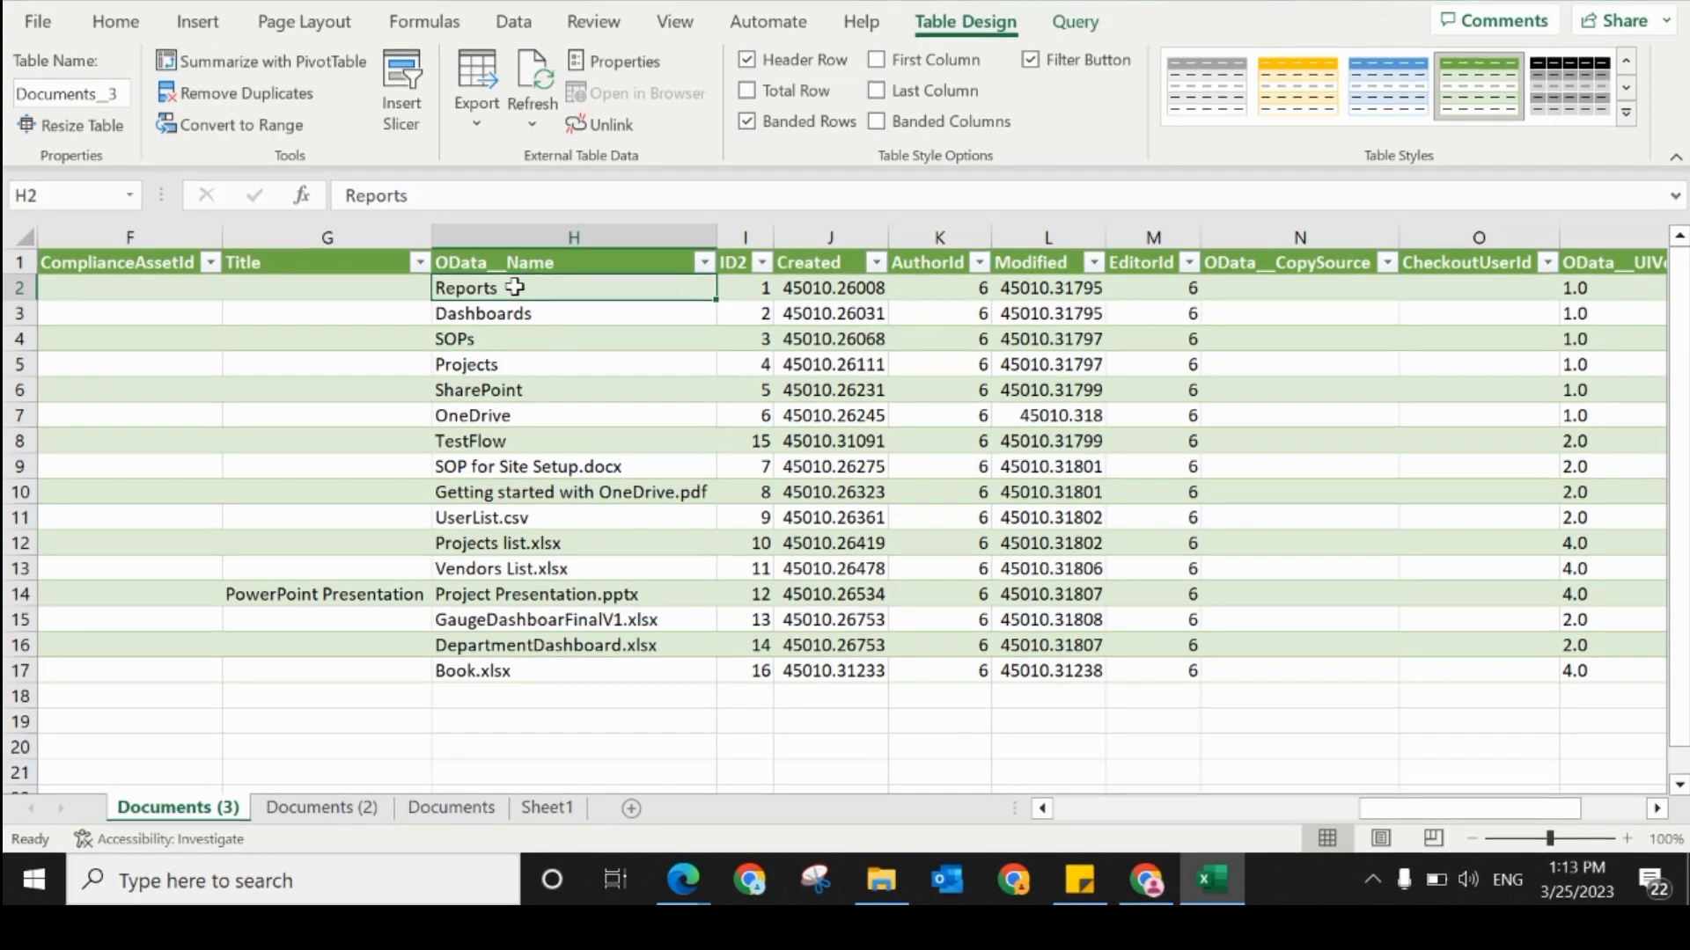
pyautogui.click(520, 315)
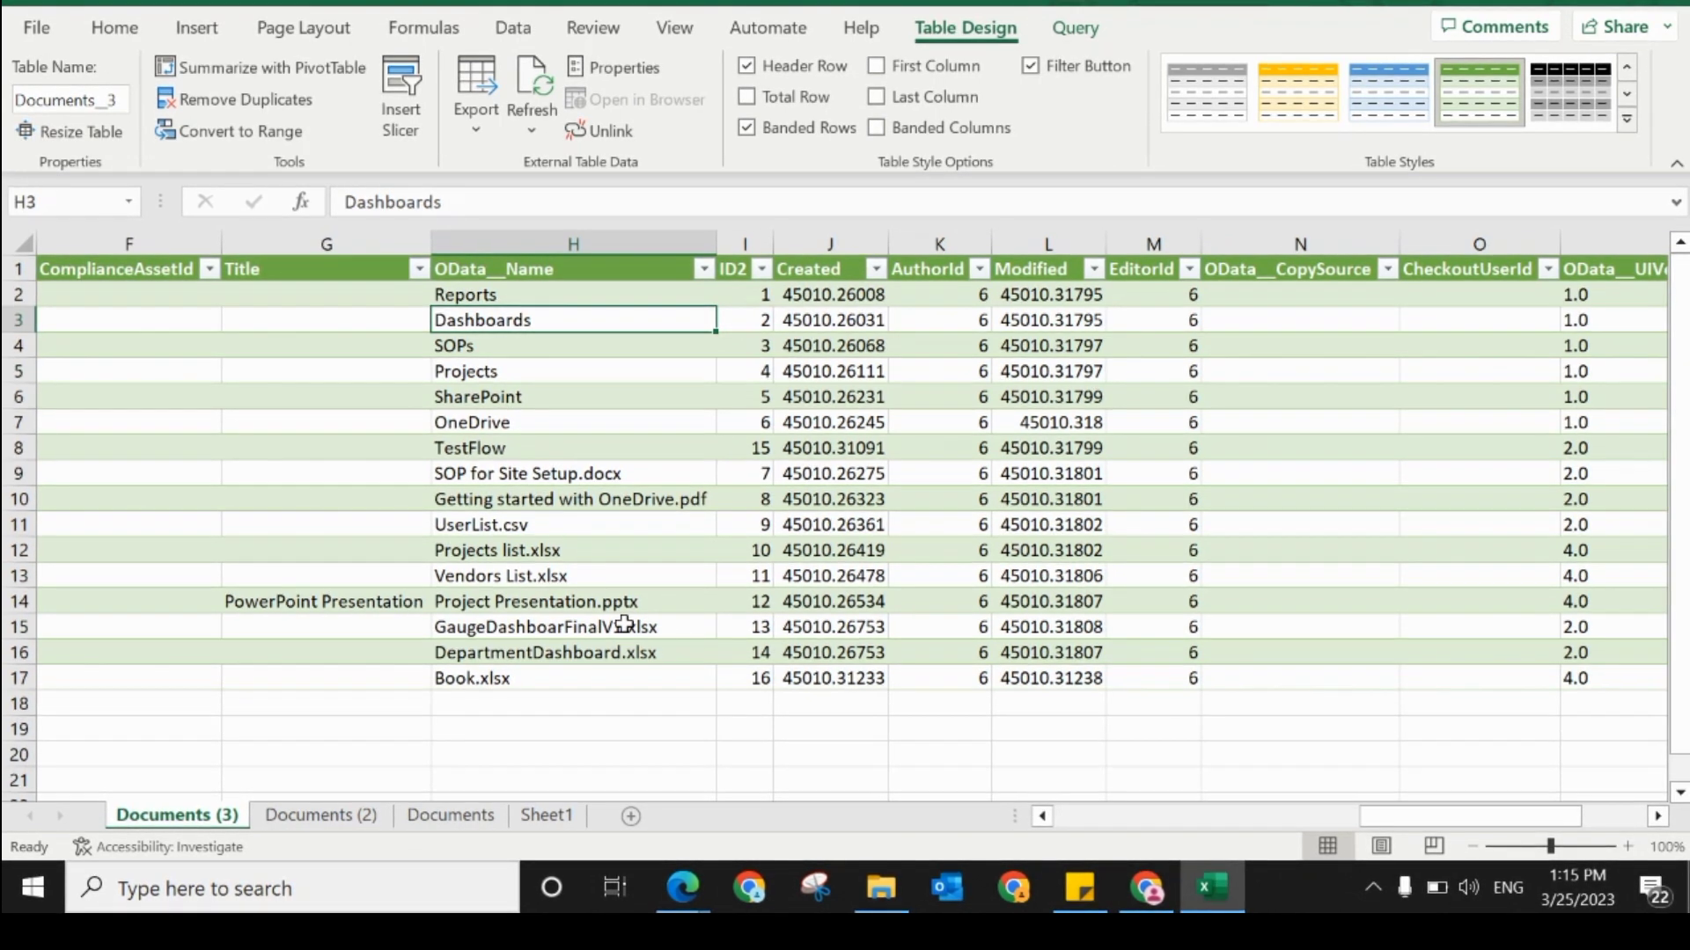
# Step: Switch to Power Automate and start an automated cloud flow named "Update on rename", skipping the initial trigger choice
pyautogui.click(1149, 891)
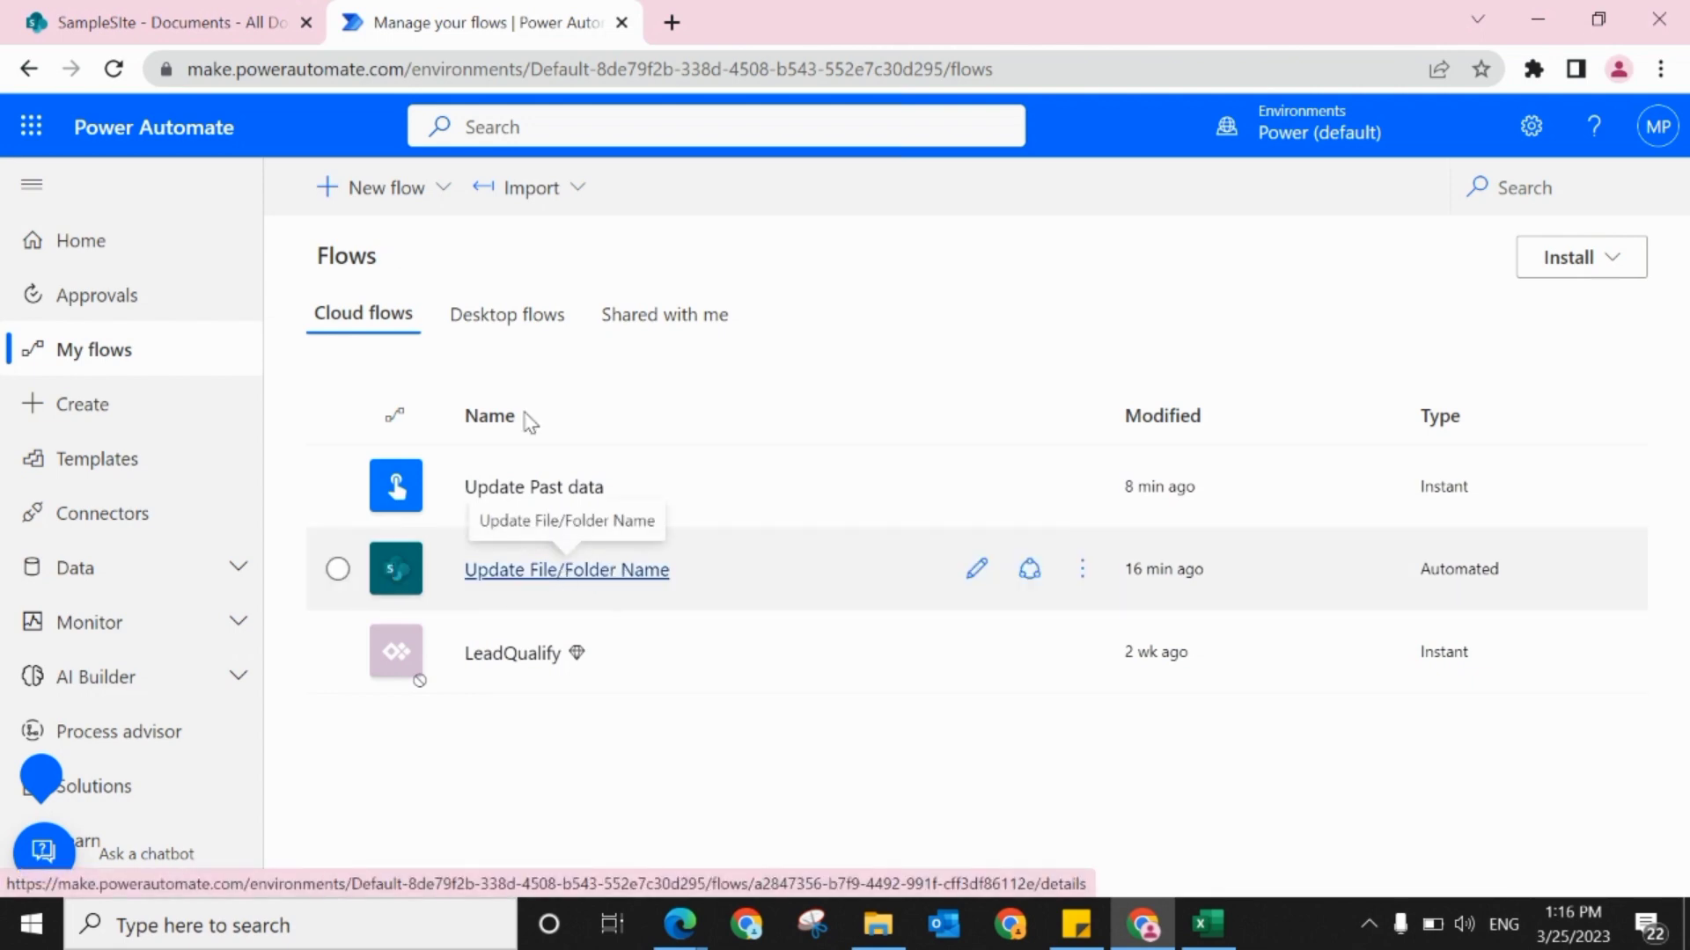
pyautogui.click(407, 204)
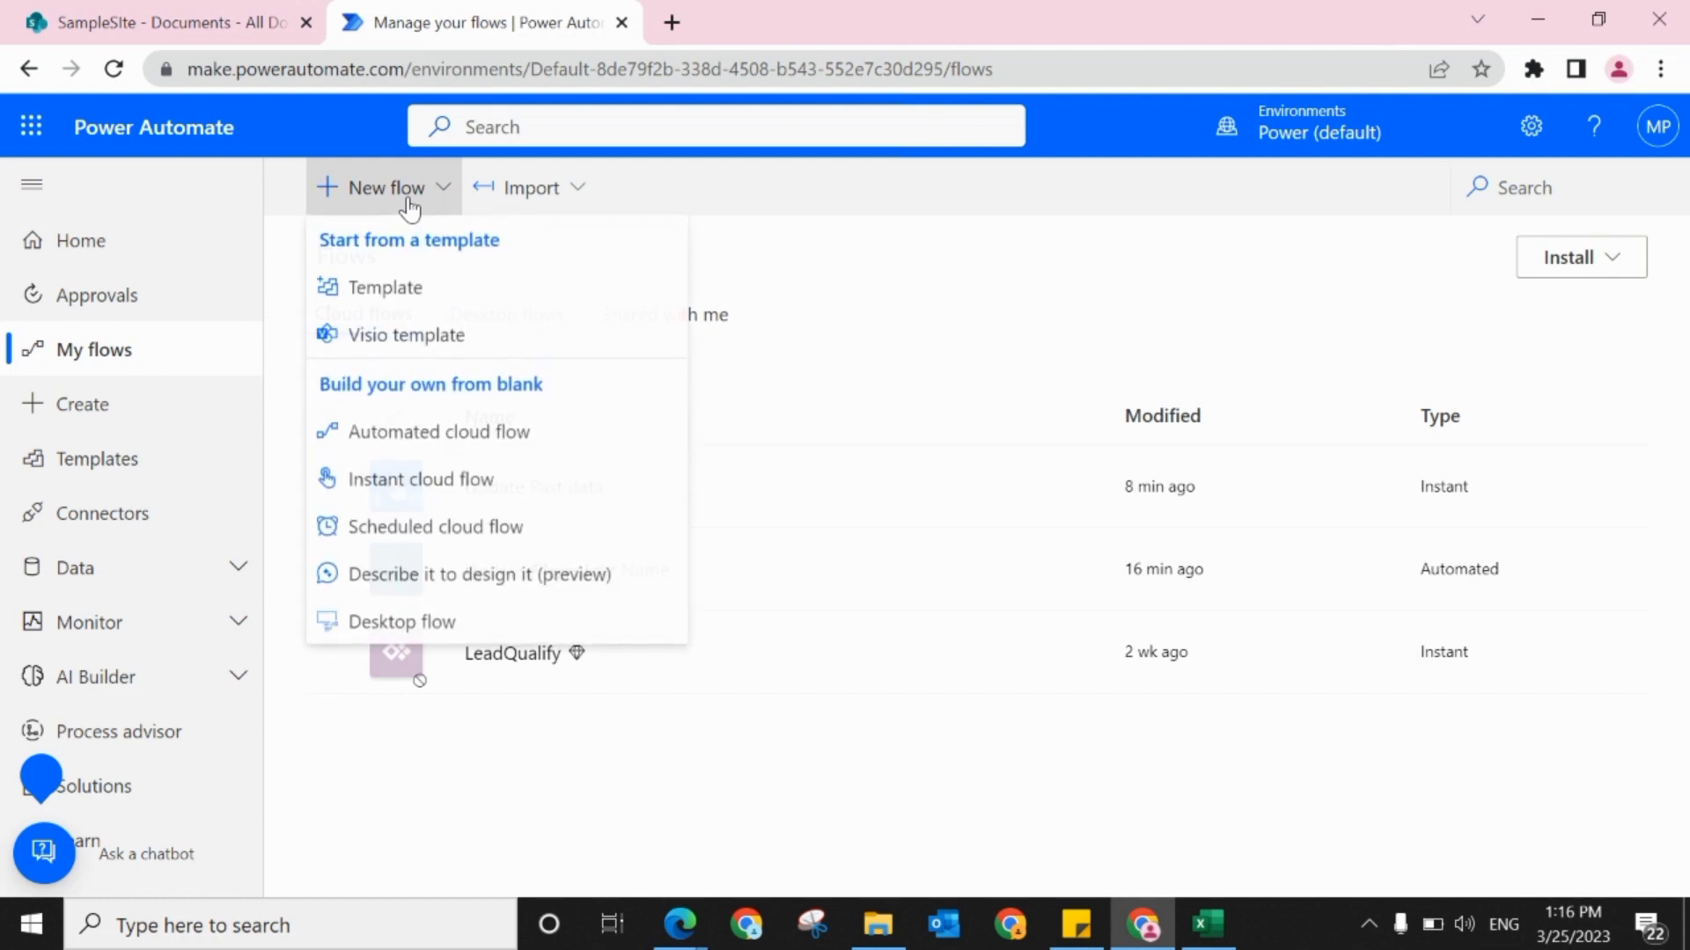
pyautogui.click(376, 437)
pyautogui.click(1062, 258)
pyautogui.write('U')
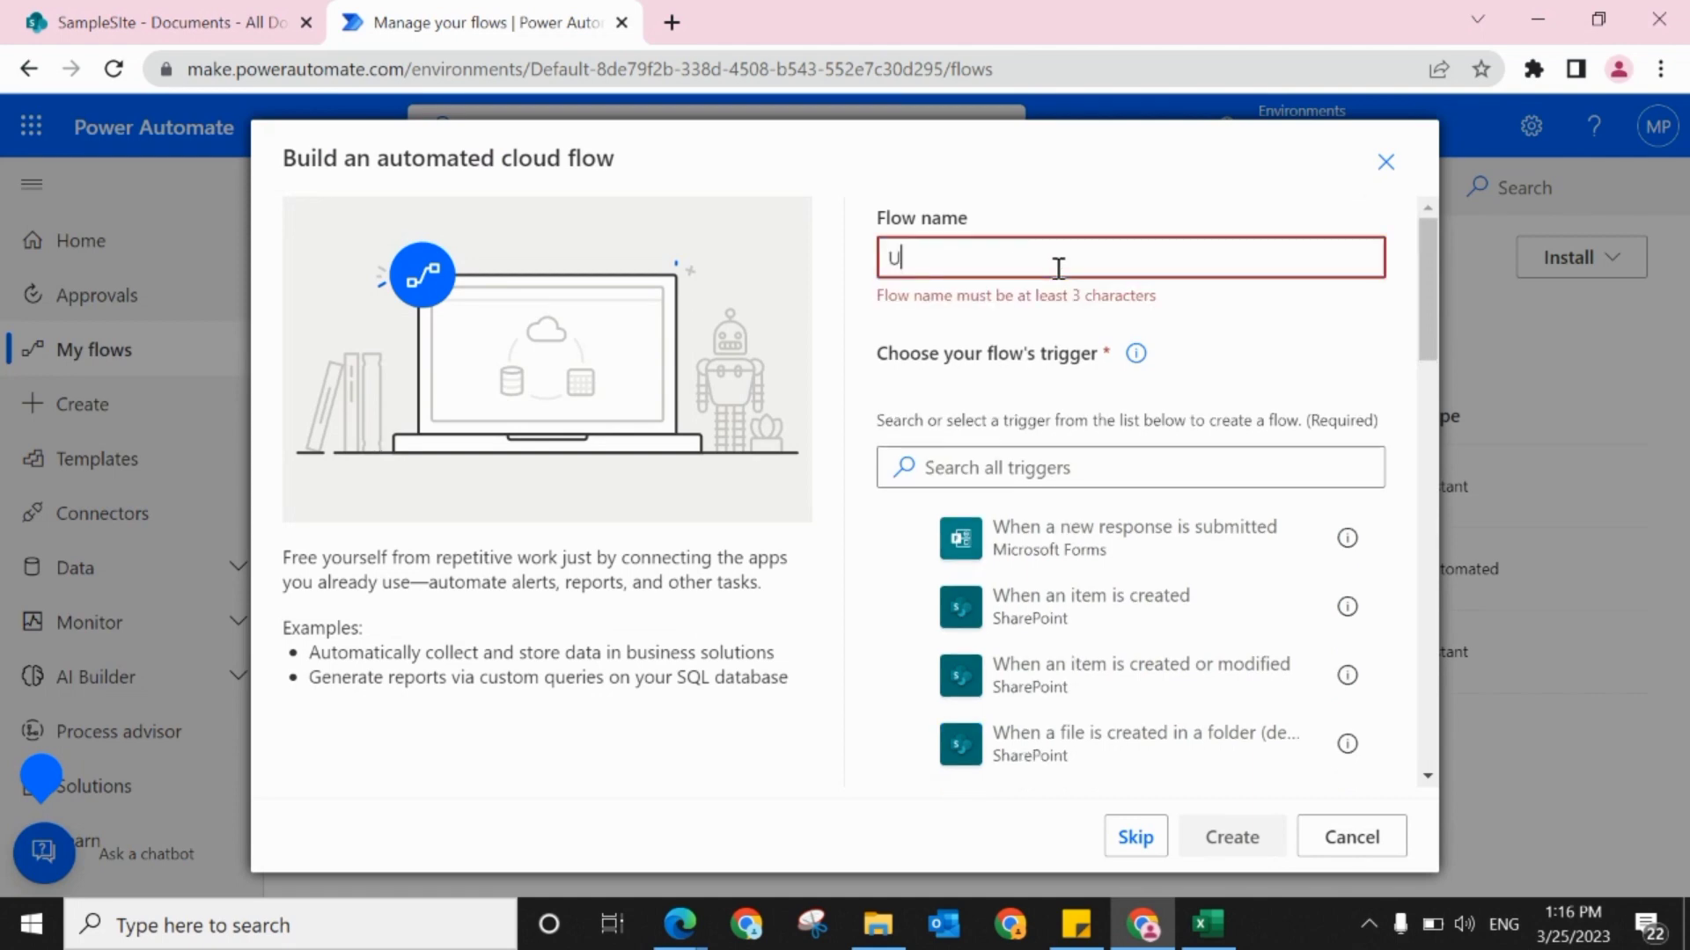
pyautogui.write('pdate on rename')
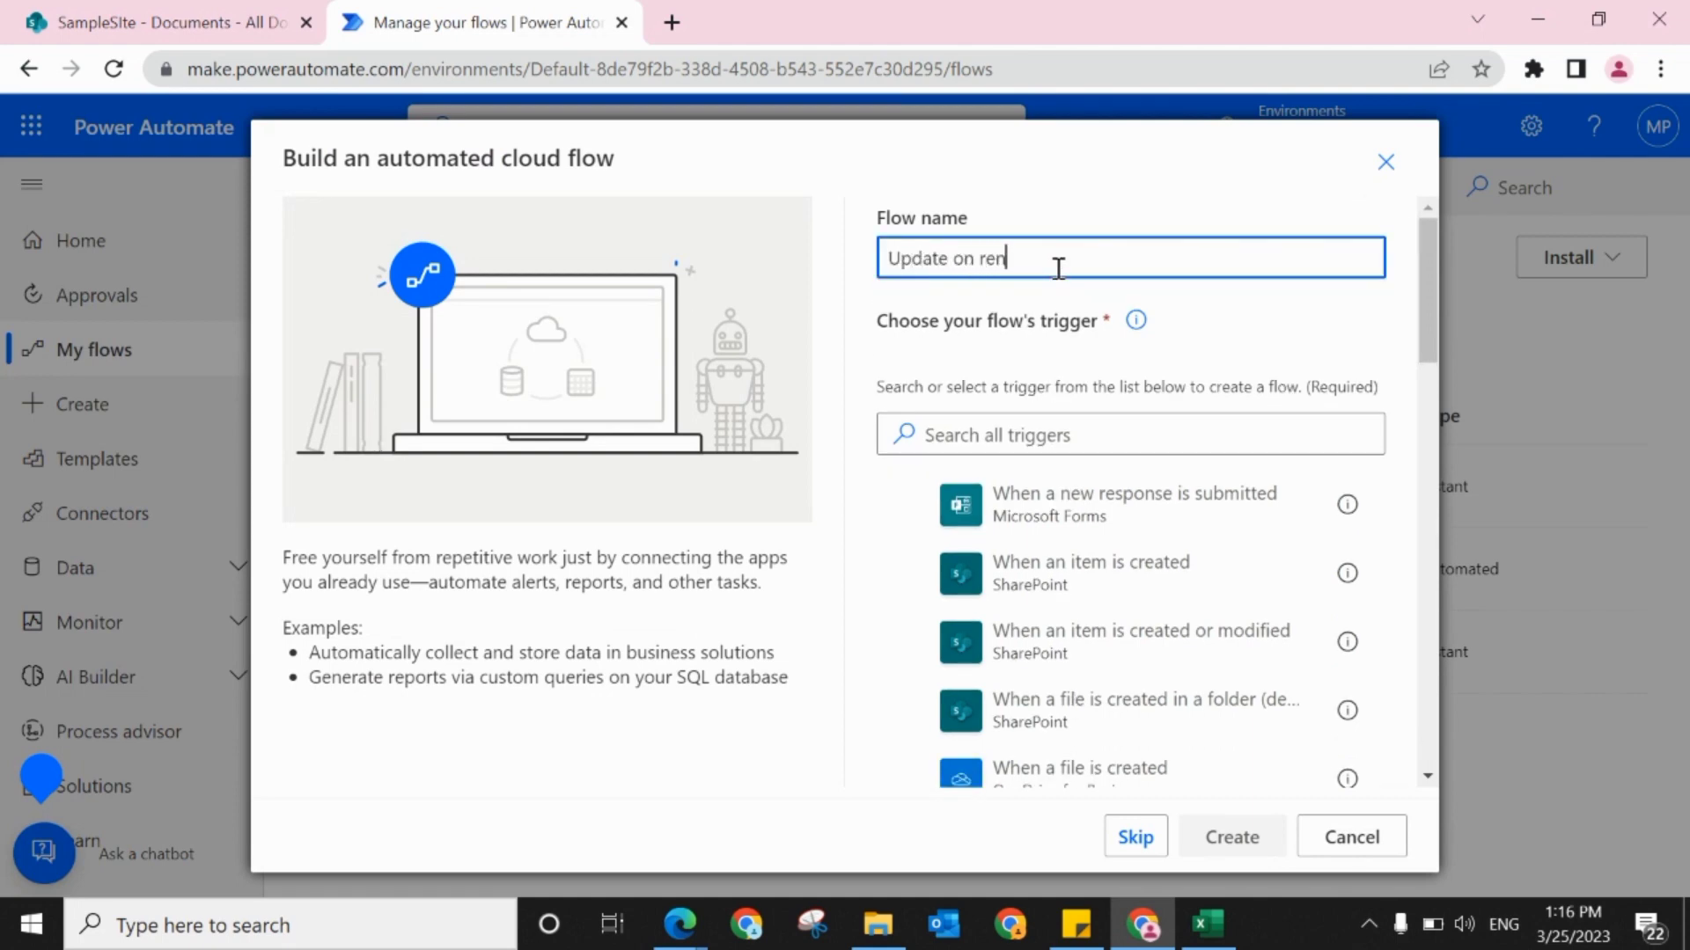
pyautogui.click(1135, 843)
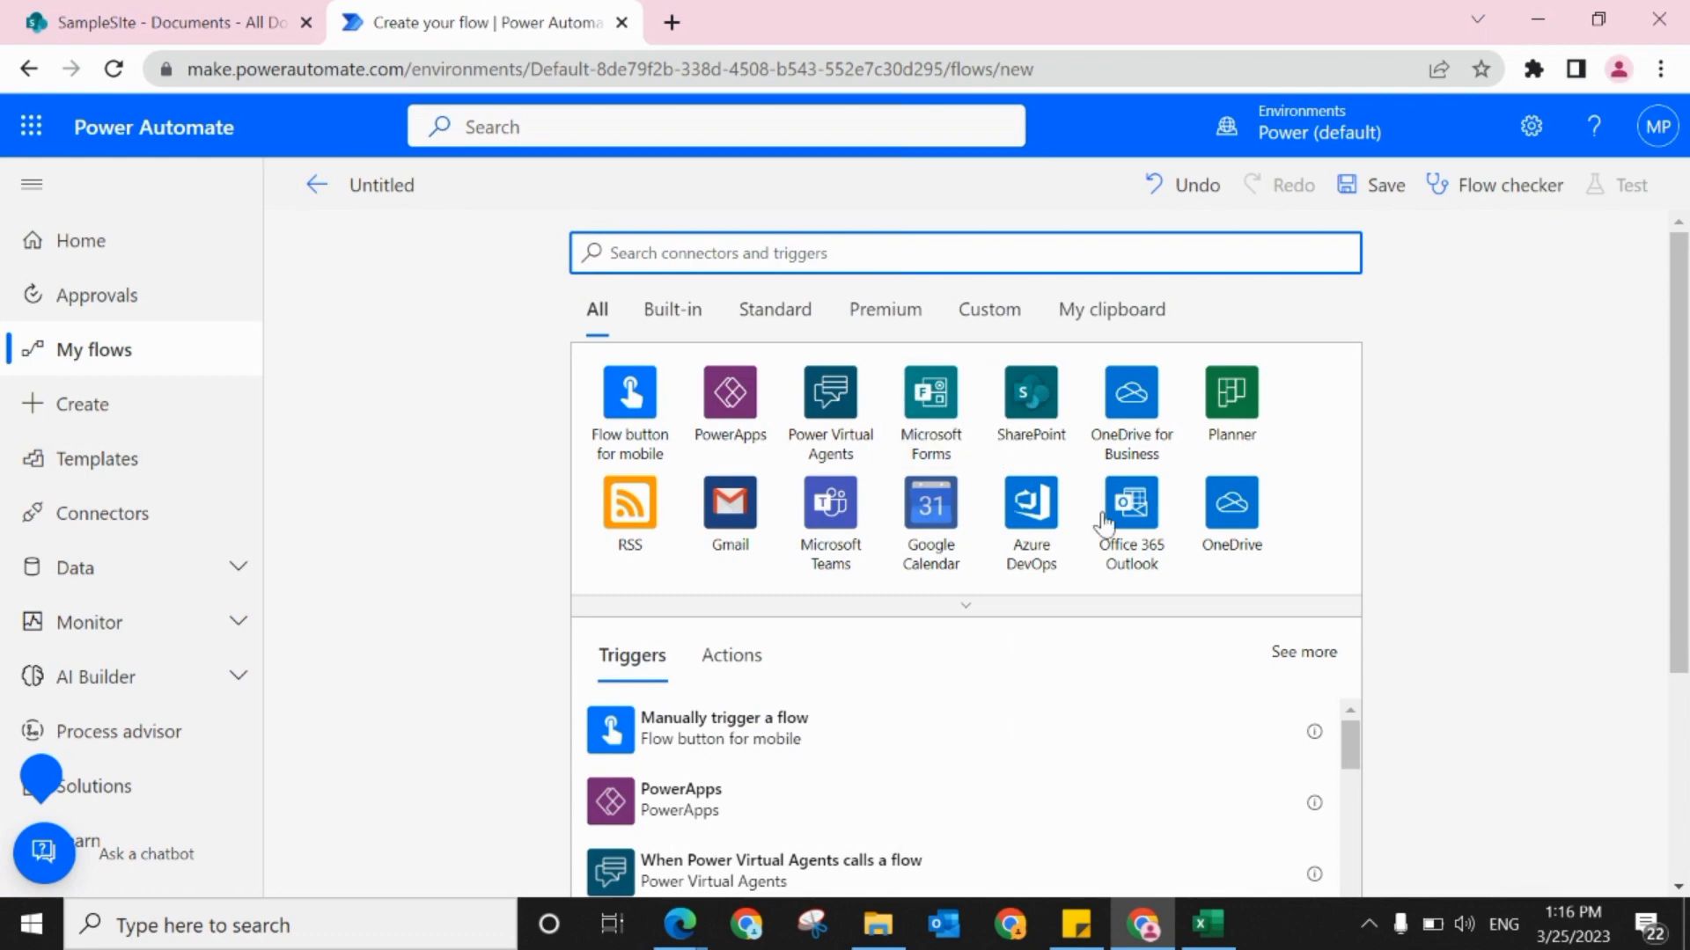
# Step: Add the SharePoint trigger "When an item or a file is modified" to the new flow
pyautogui.click(1031, 410)
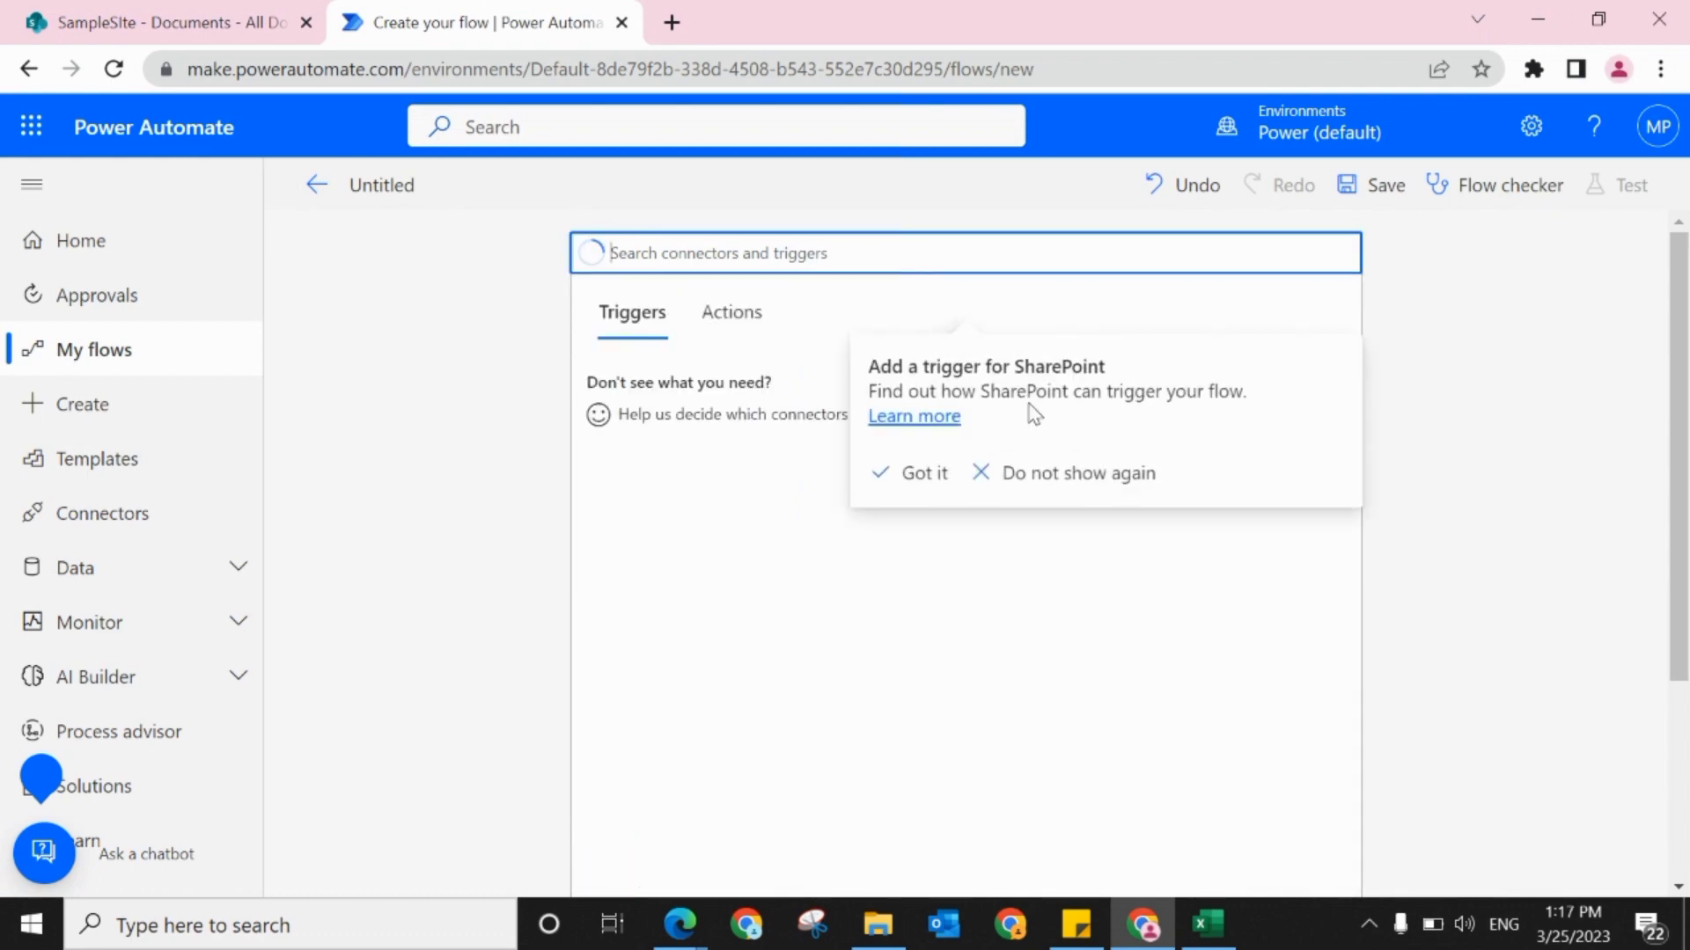
pyautogui.click(924, 473)
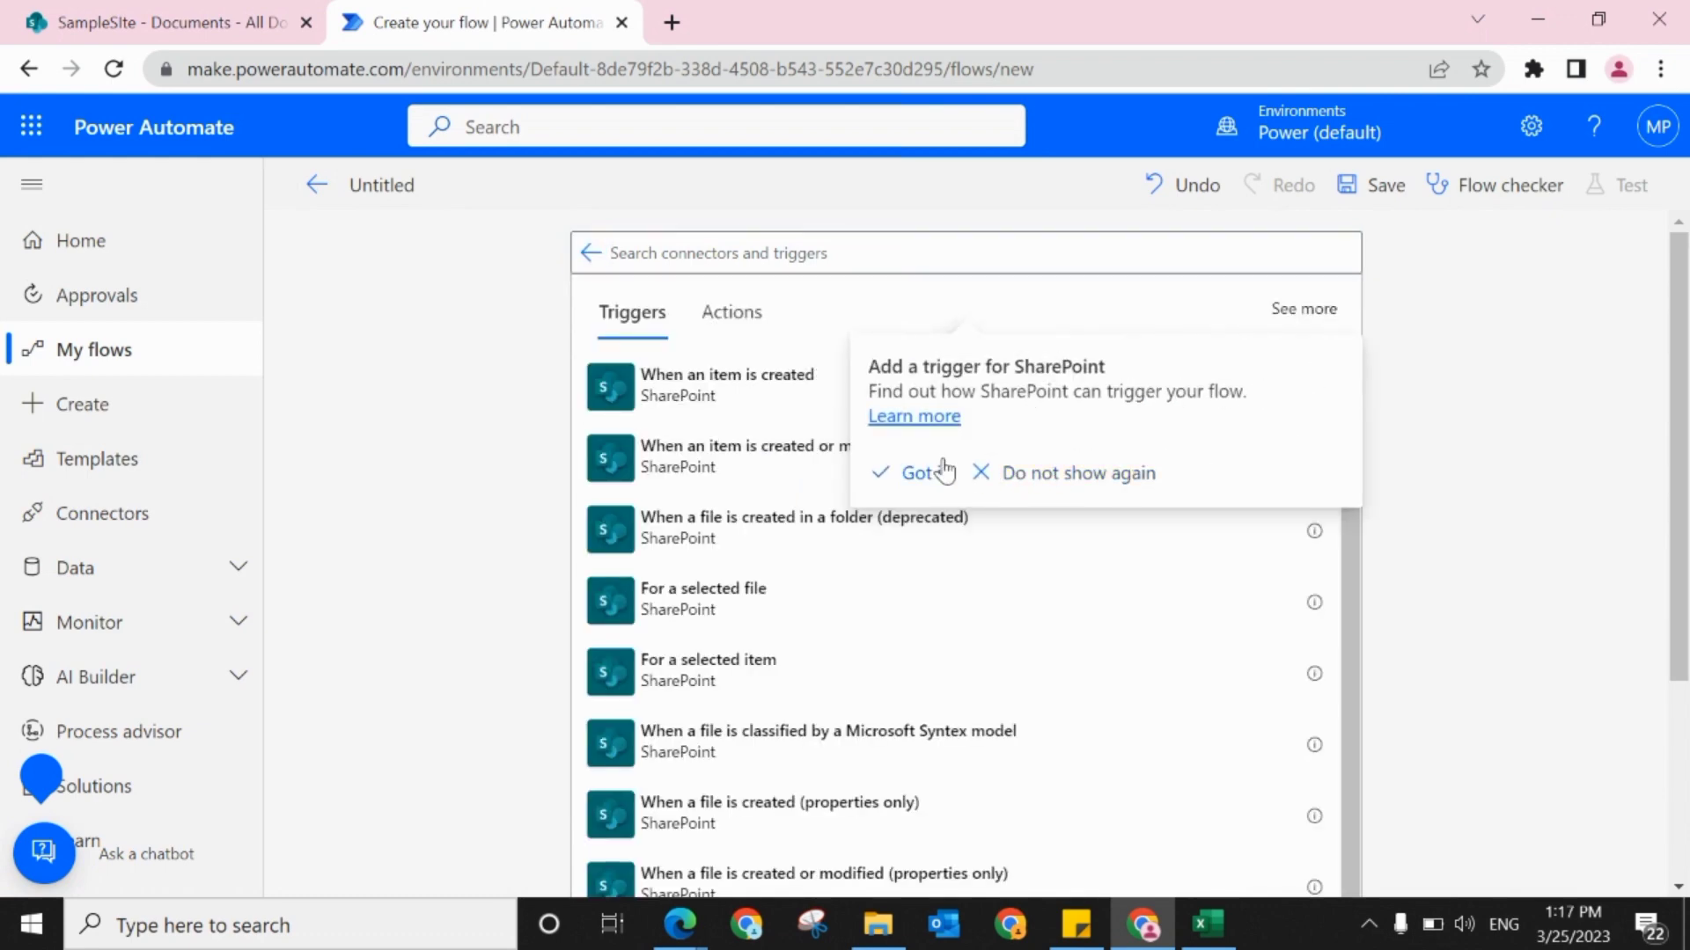
pyautogui.moveTo(1353, 419); pyautogui.dragTo(1361, 638)
pyautogui.moveTo(1680, 594); pyautogui.dragTo(1682, 743)
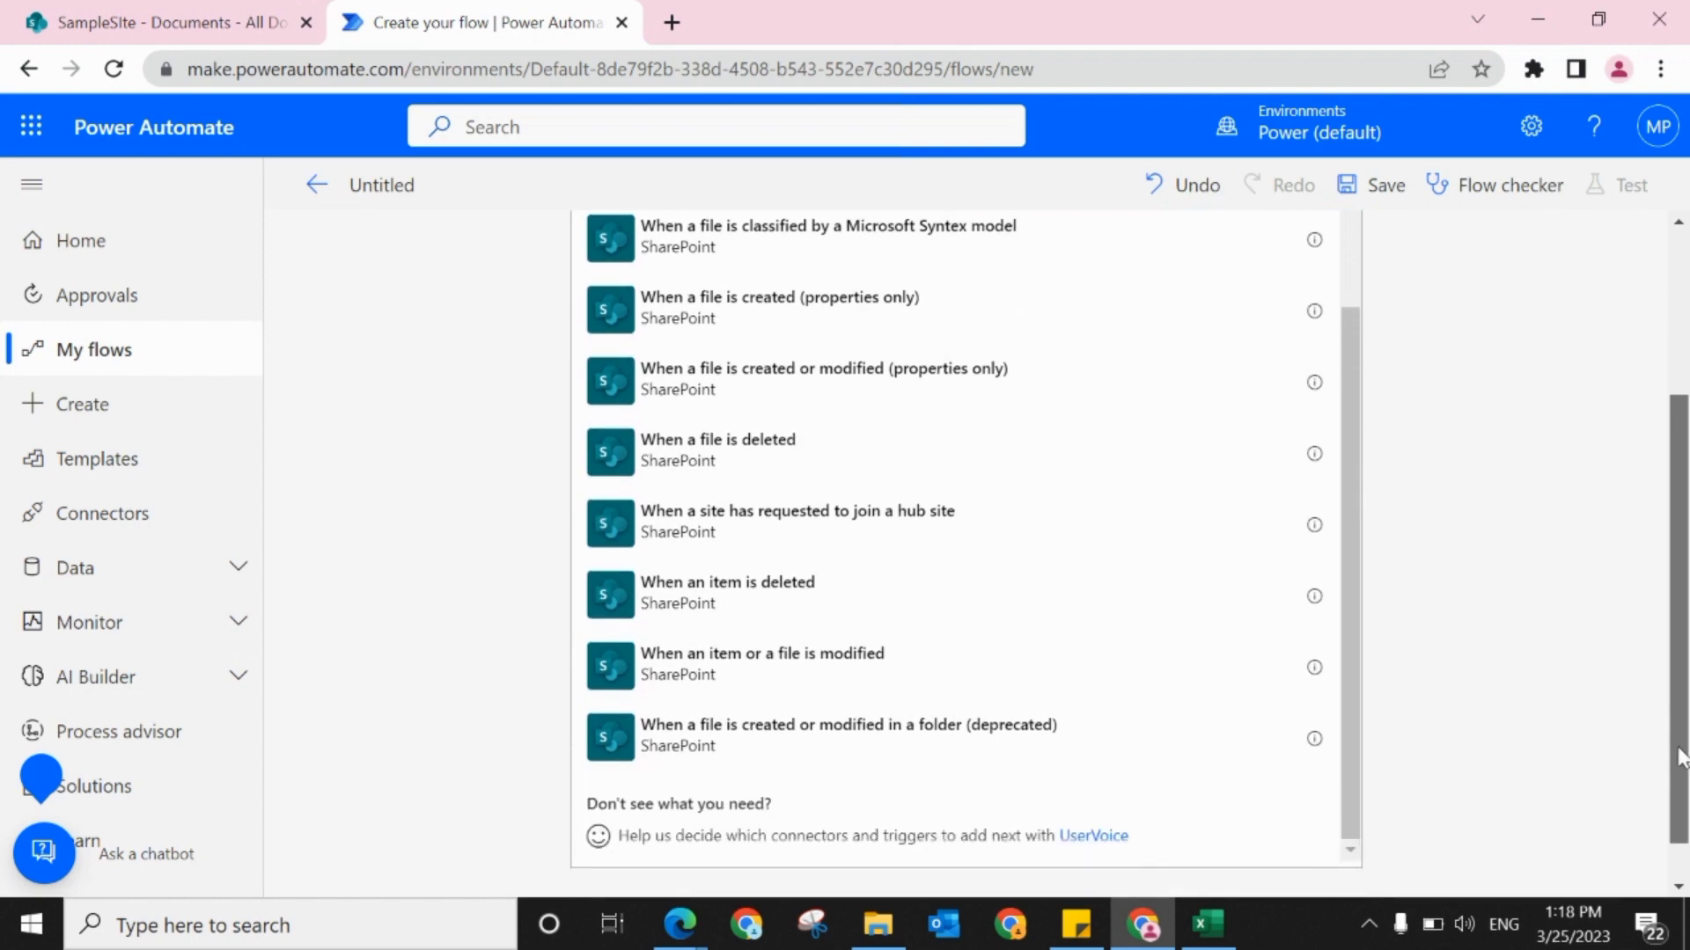
pyautogui.click(700, 678)
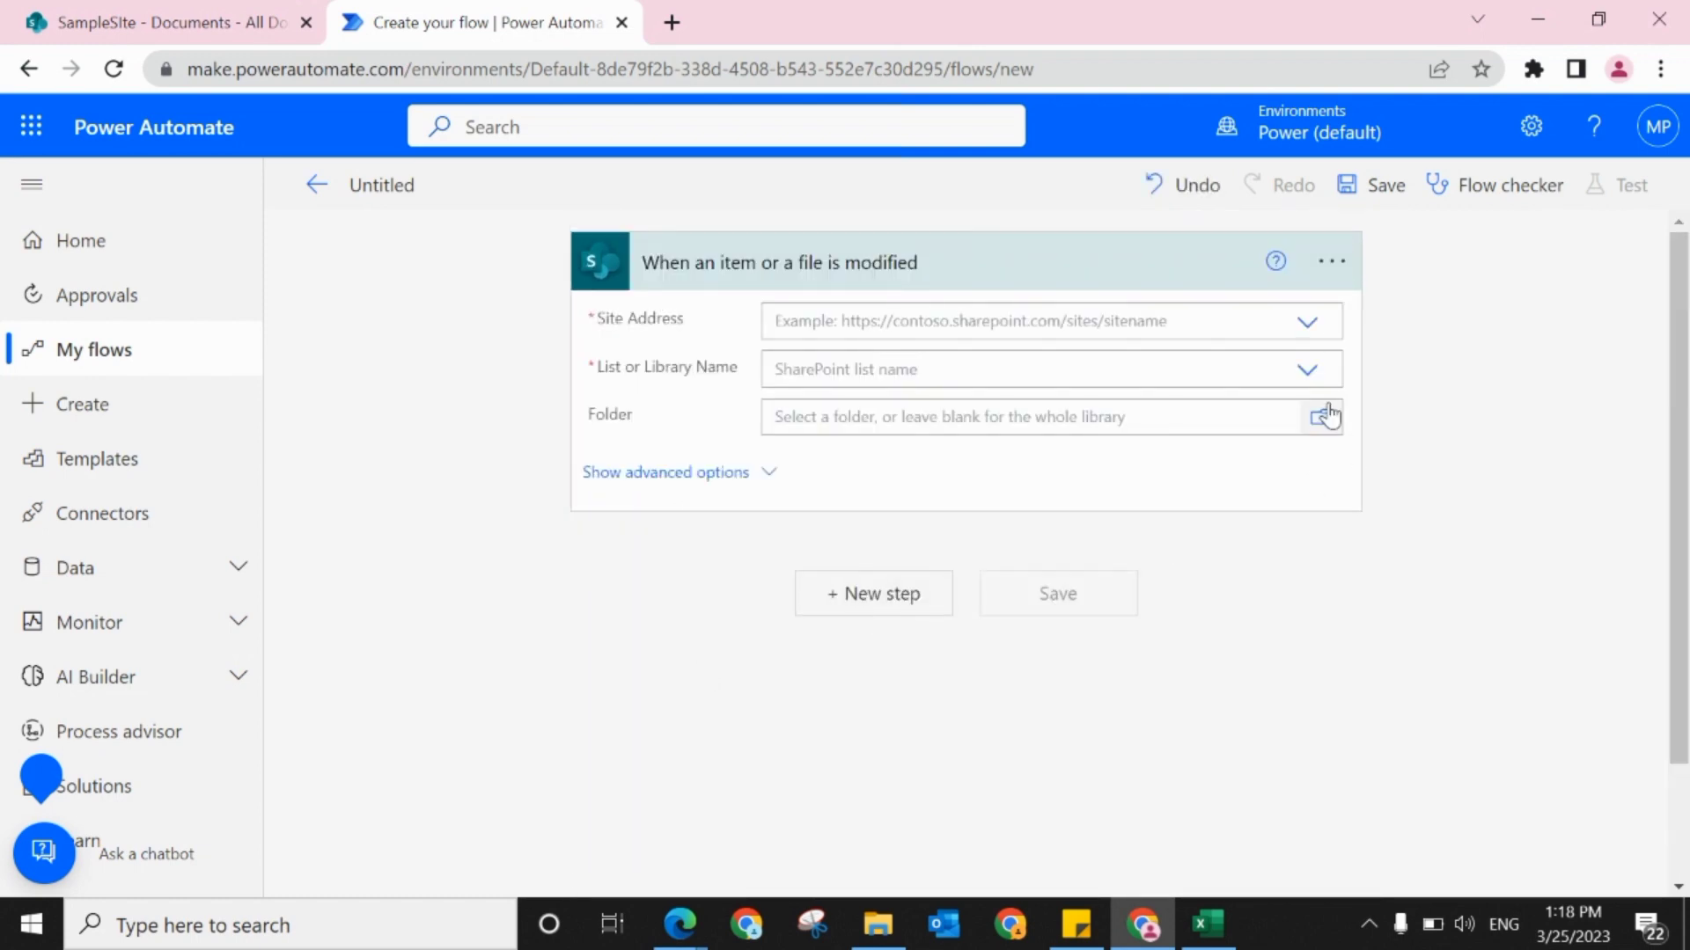
# Step: Set the trigger's site address to SampleSIte and its list or library name to Documents
pyautogui.click(1307, 326)
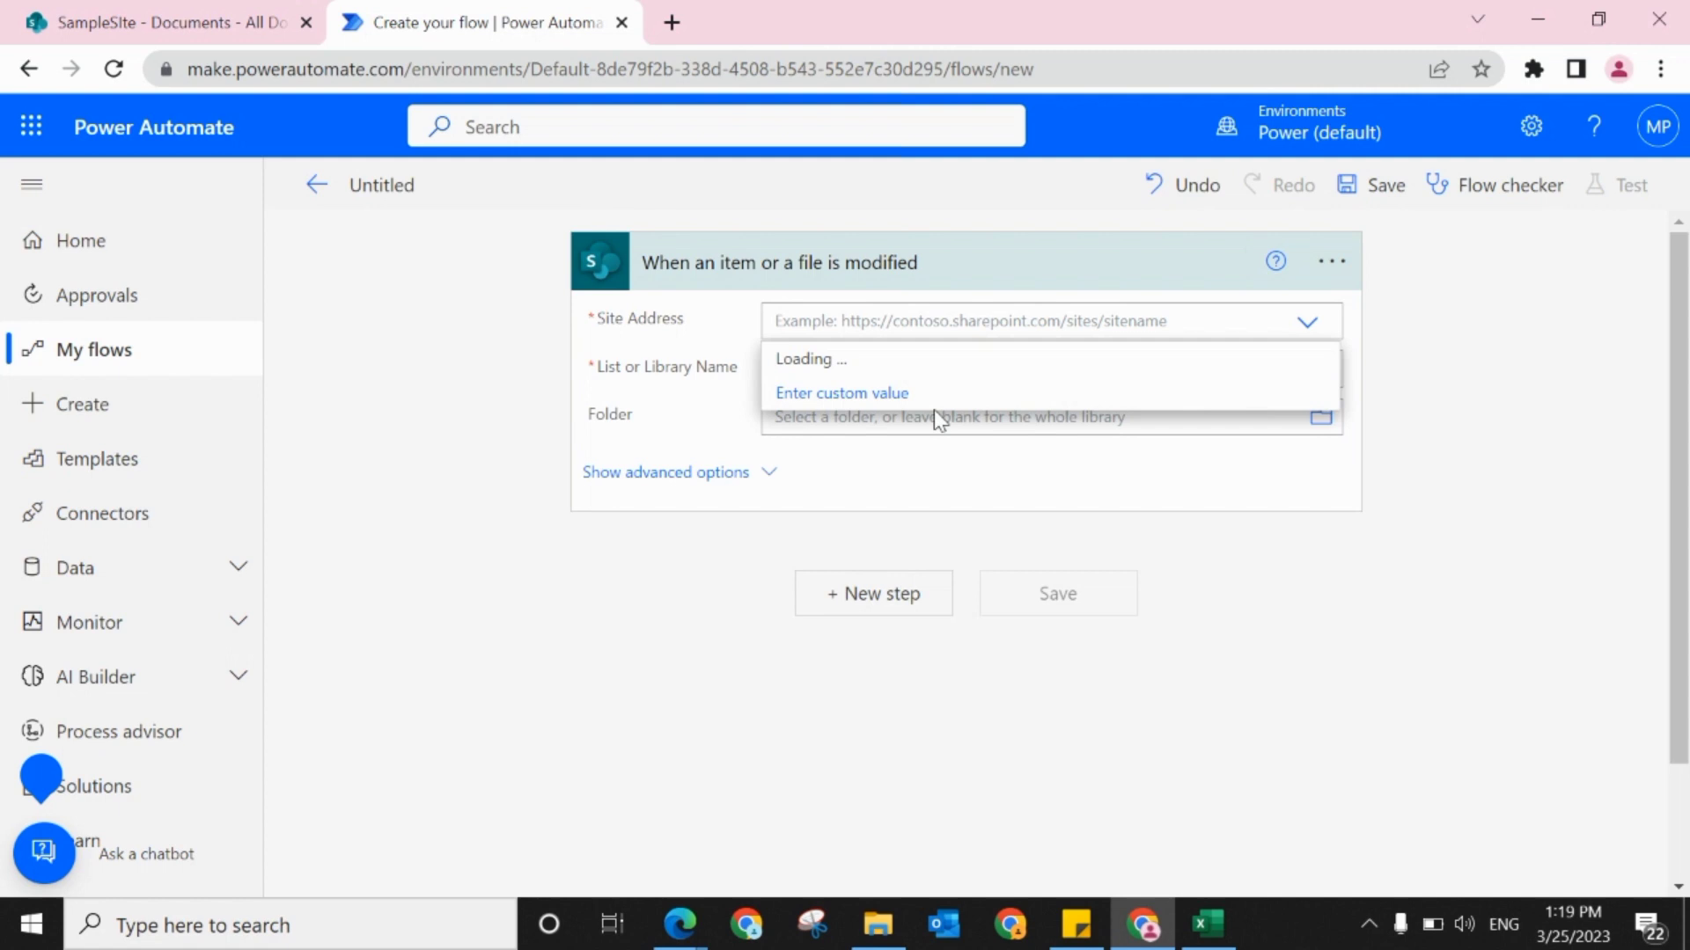
pyautogui.click(845, 428)
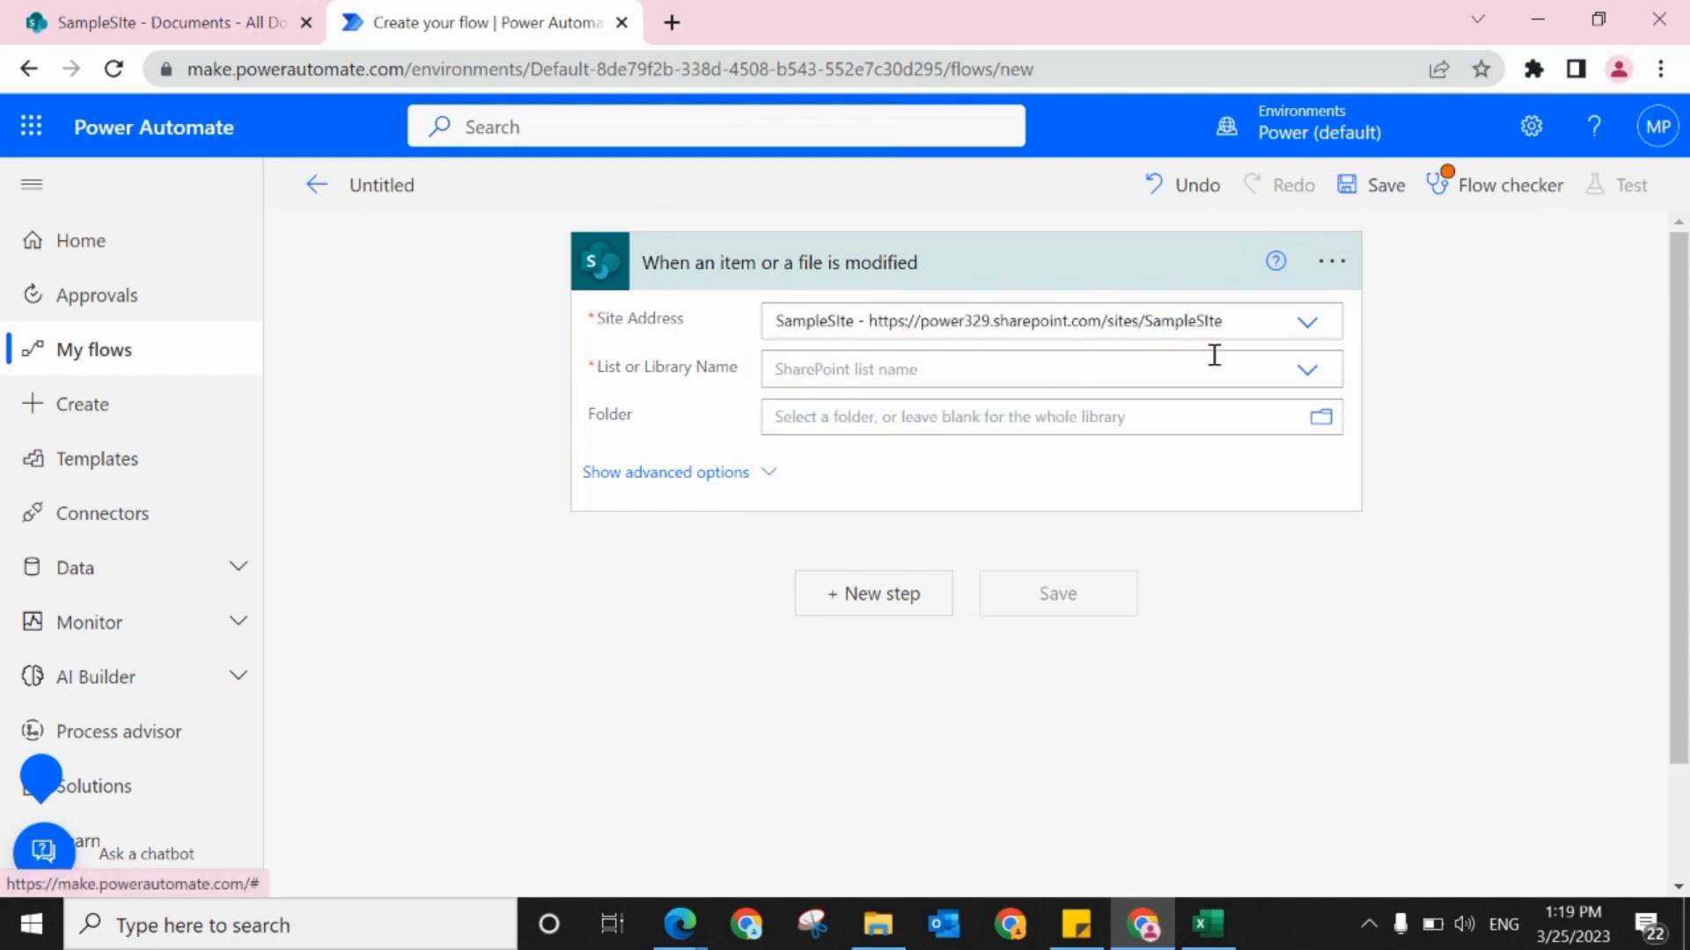
pyautogui.click(1305, 374)
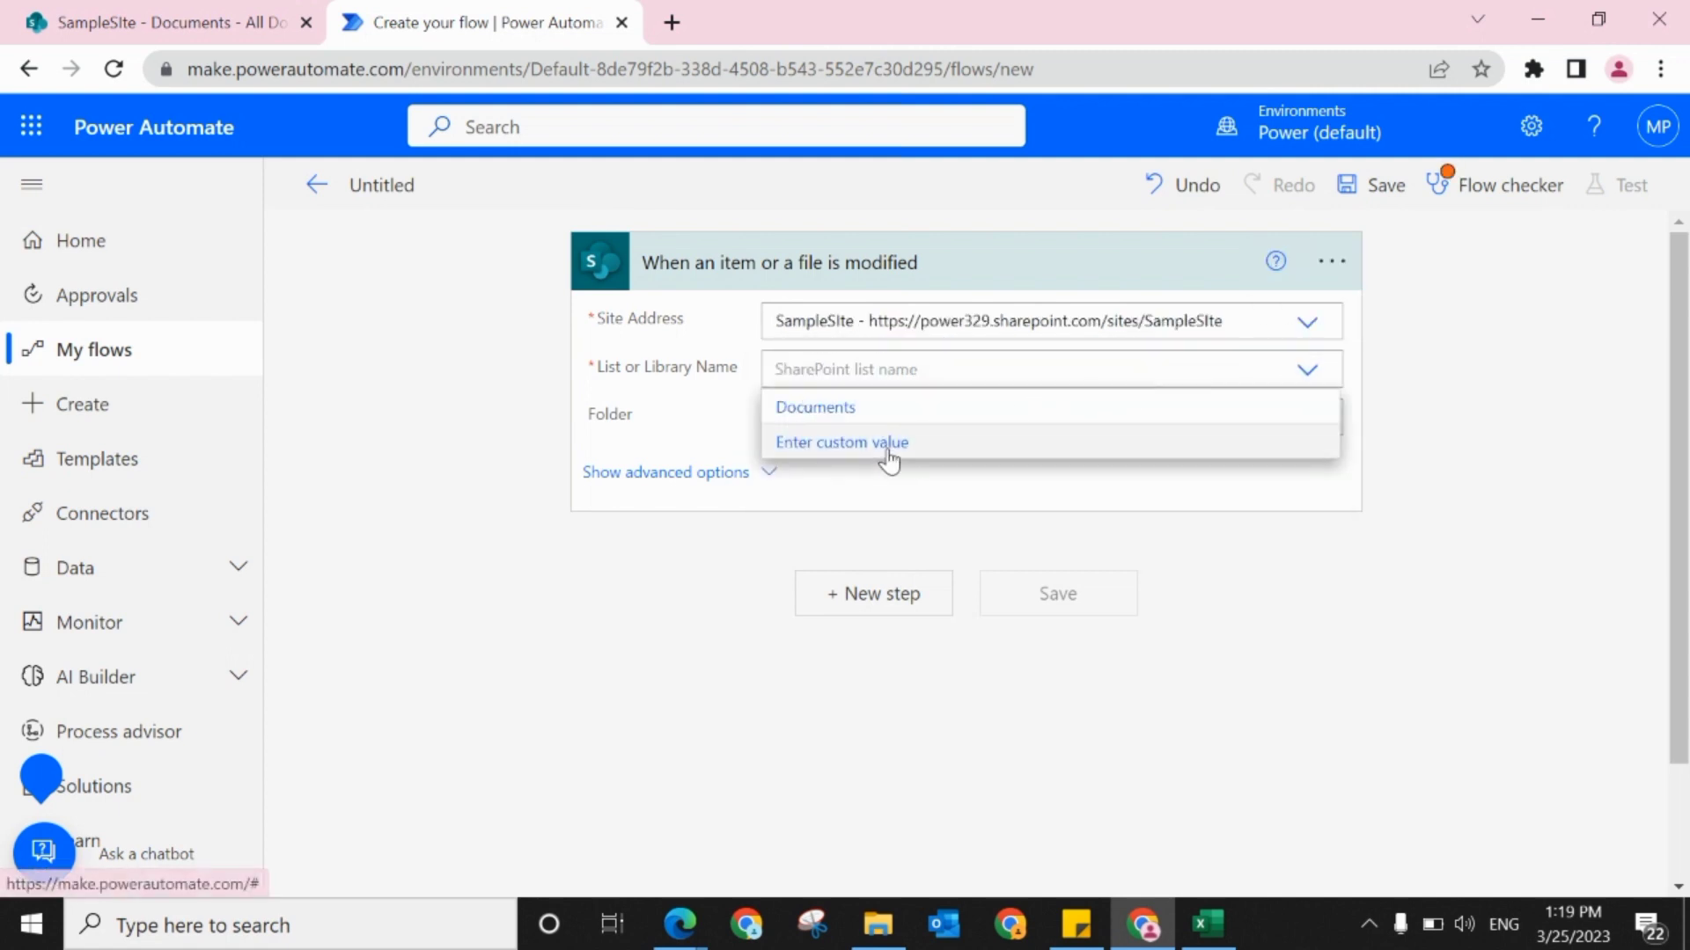
pyautogui.click(787, 412)
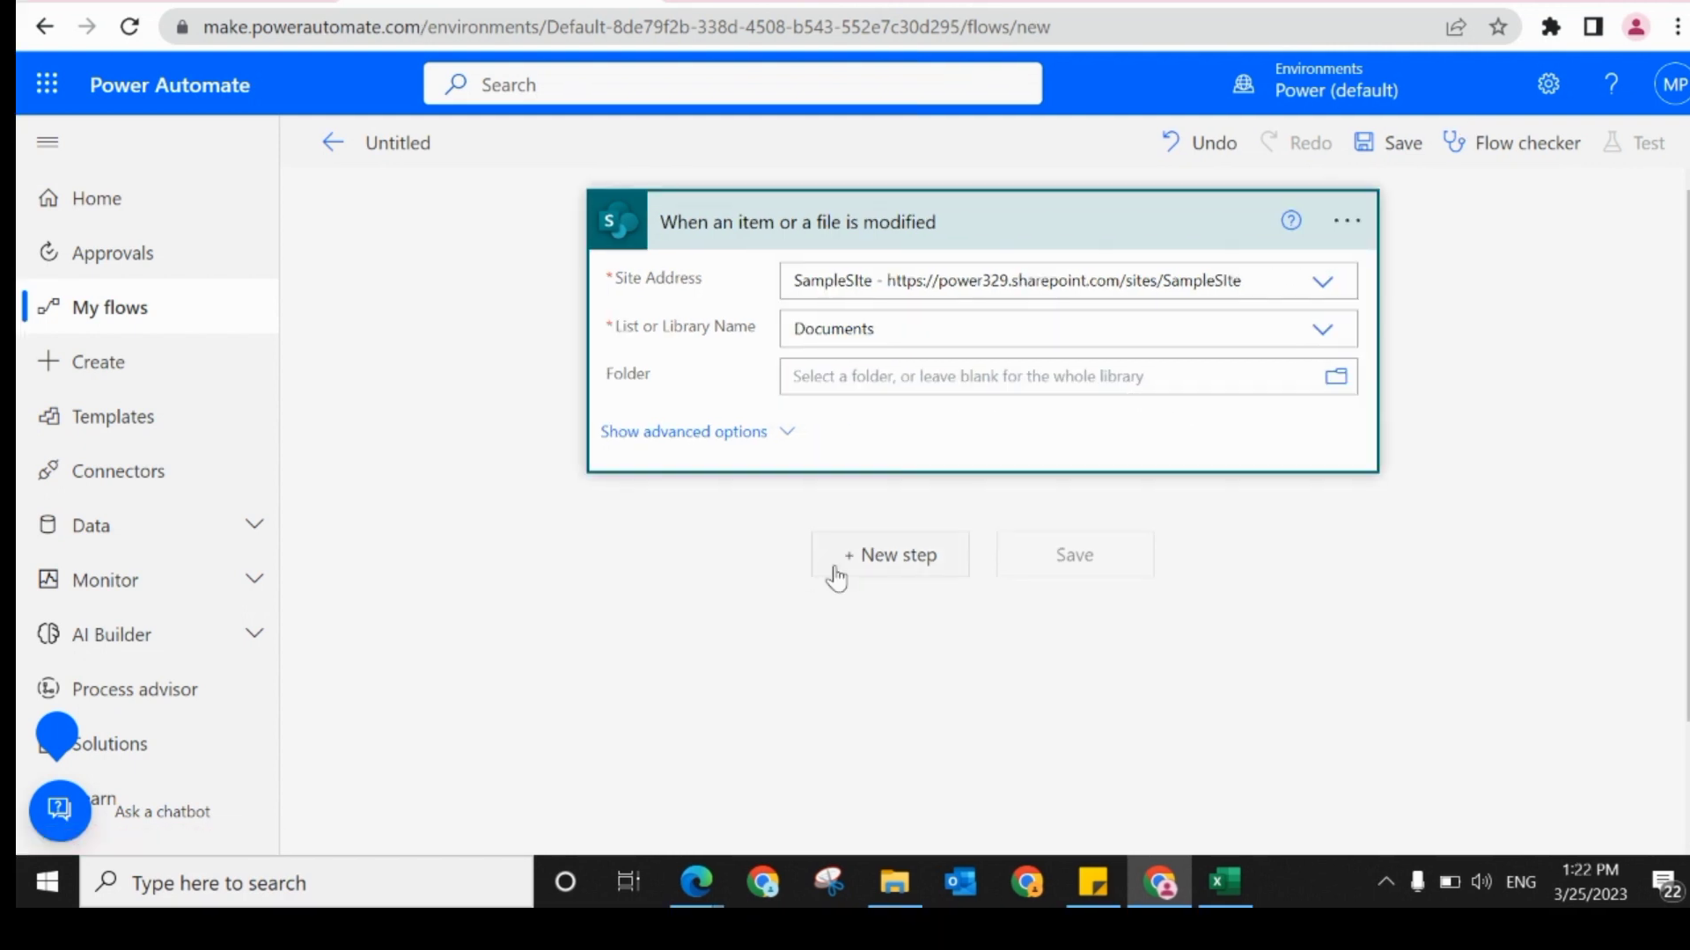
# Step: Add the SharePoint action "Update file properties" as a new step after the modified-item trigger
pyautogui.click(855, 574)
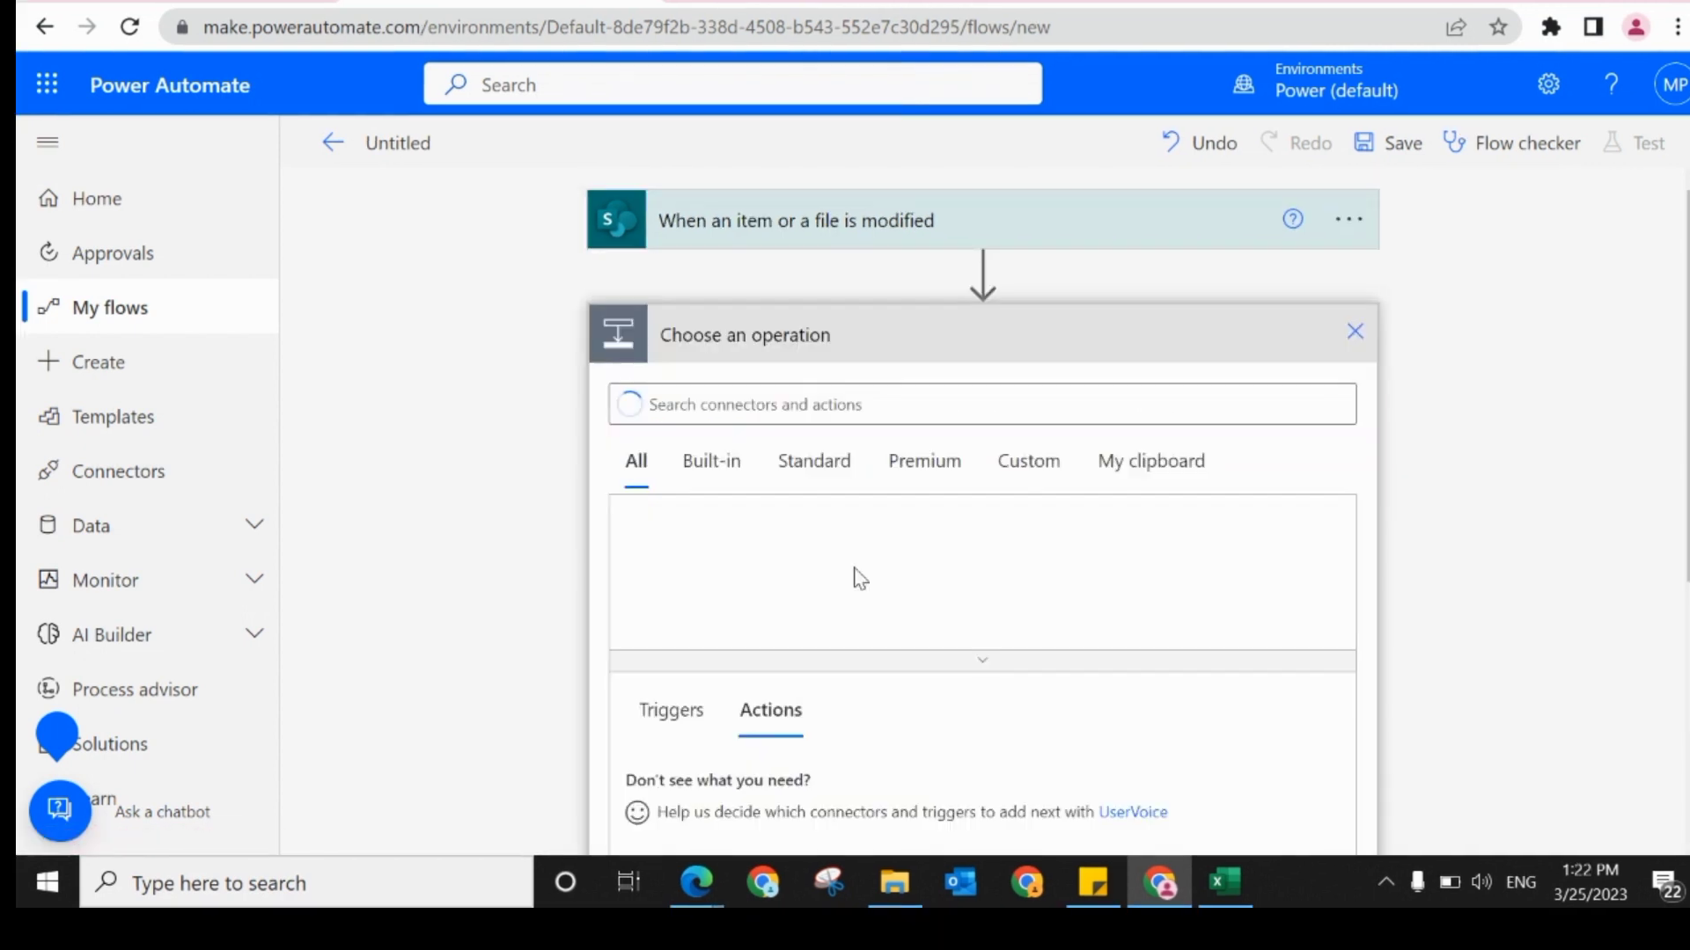
pyautogui.write('u')
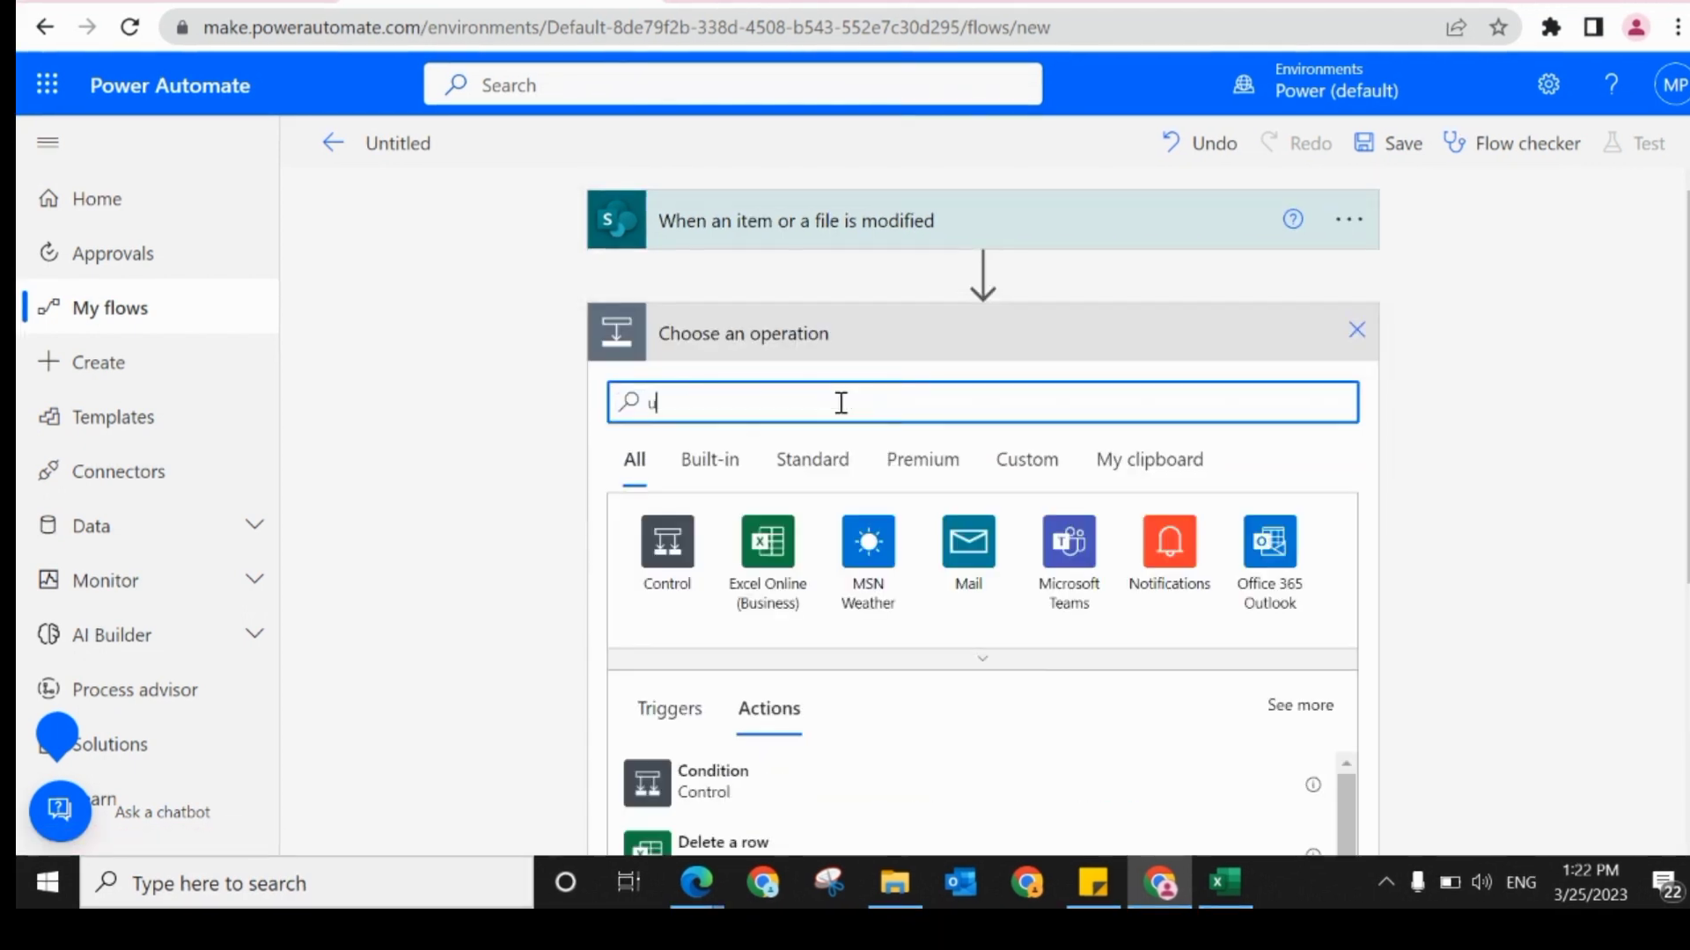
pyautogui.write('pdate')
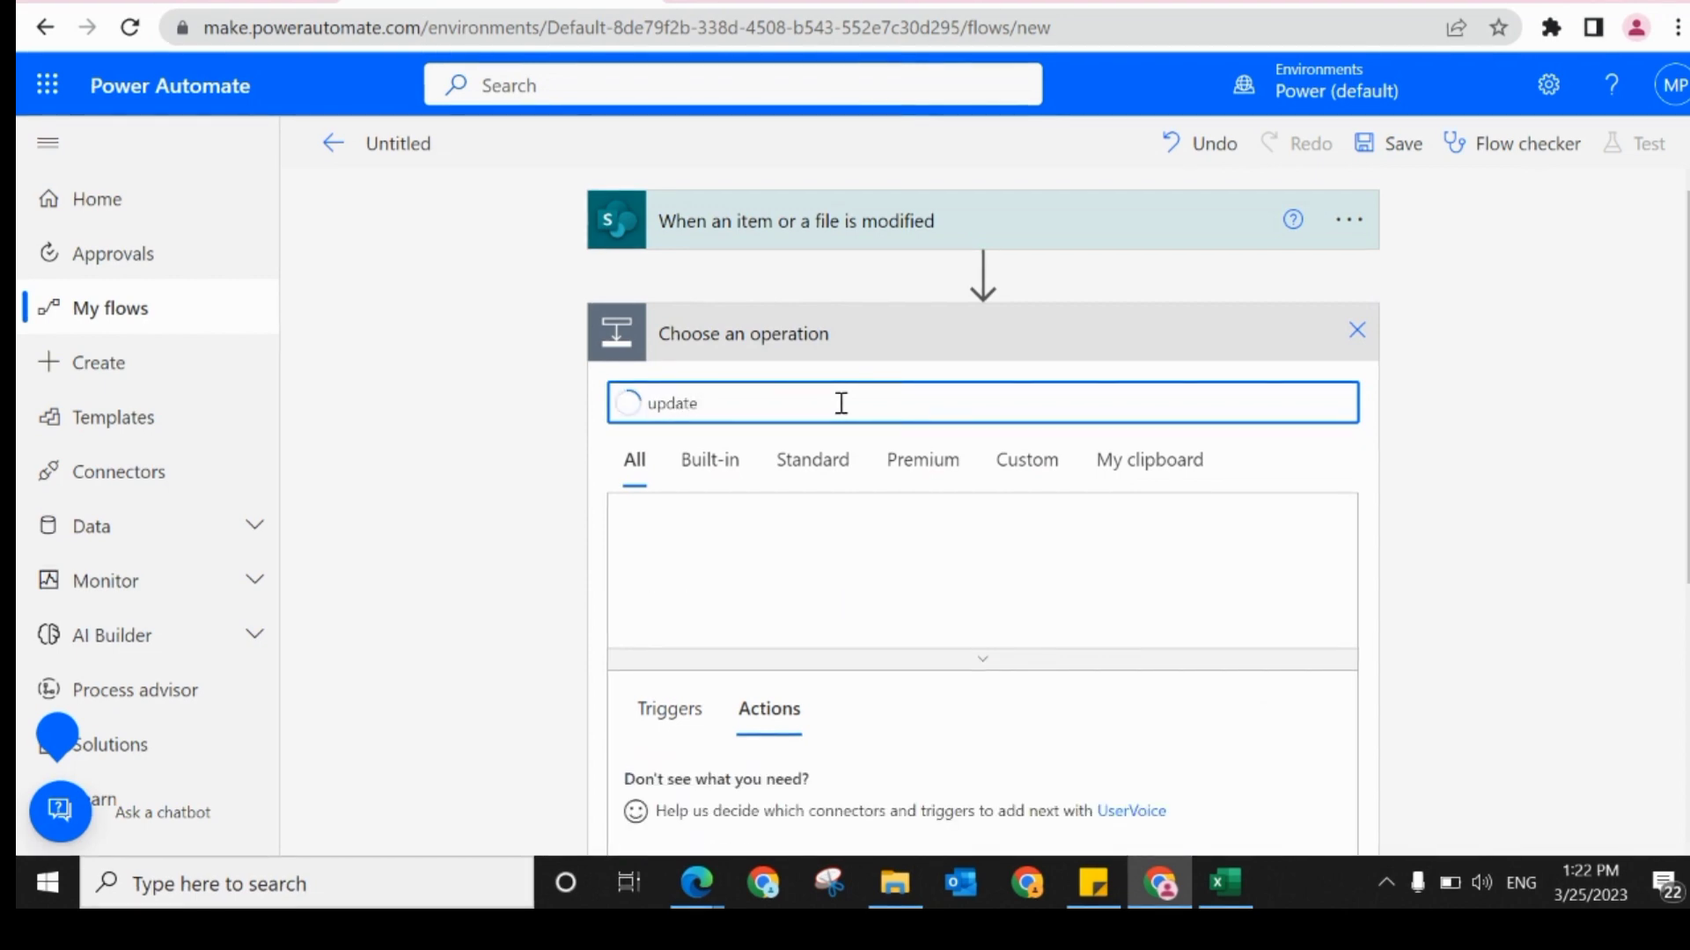
pyautogui.moveTo(1687, 331); pyautogui.dragTo(1606, 325)
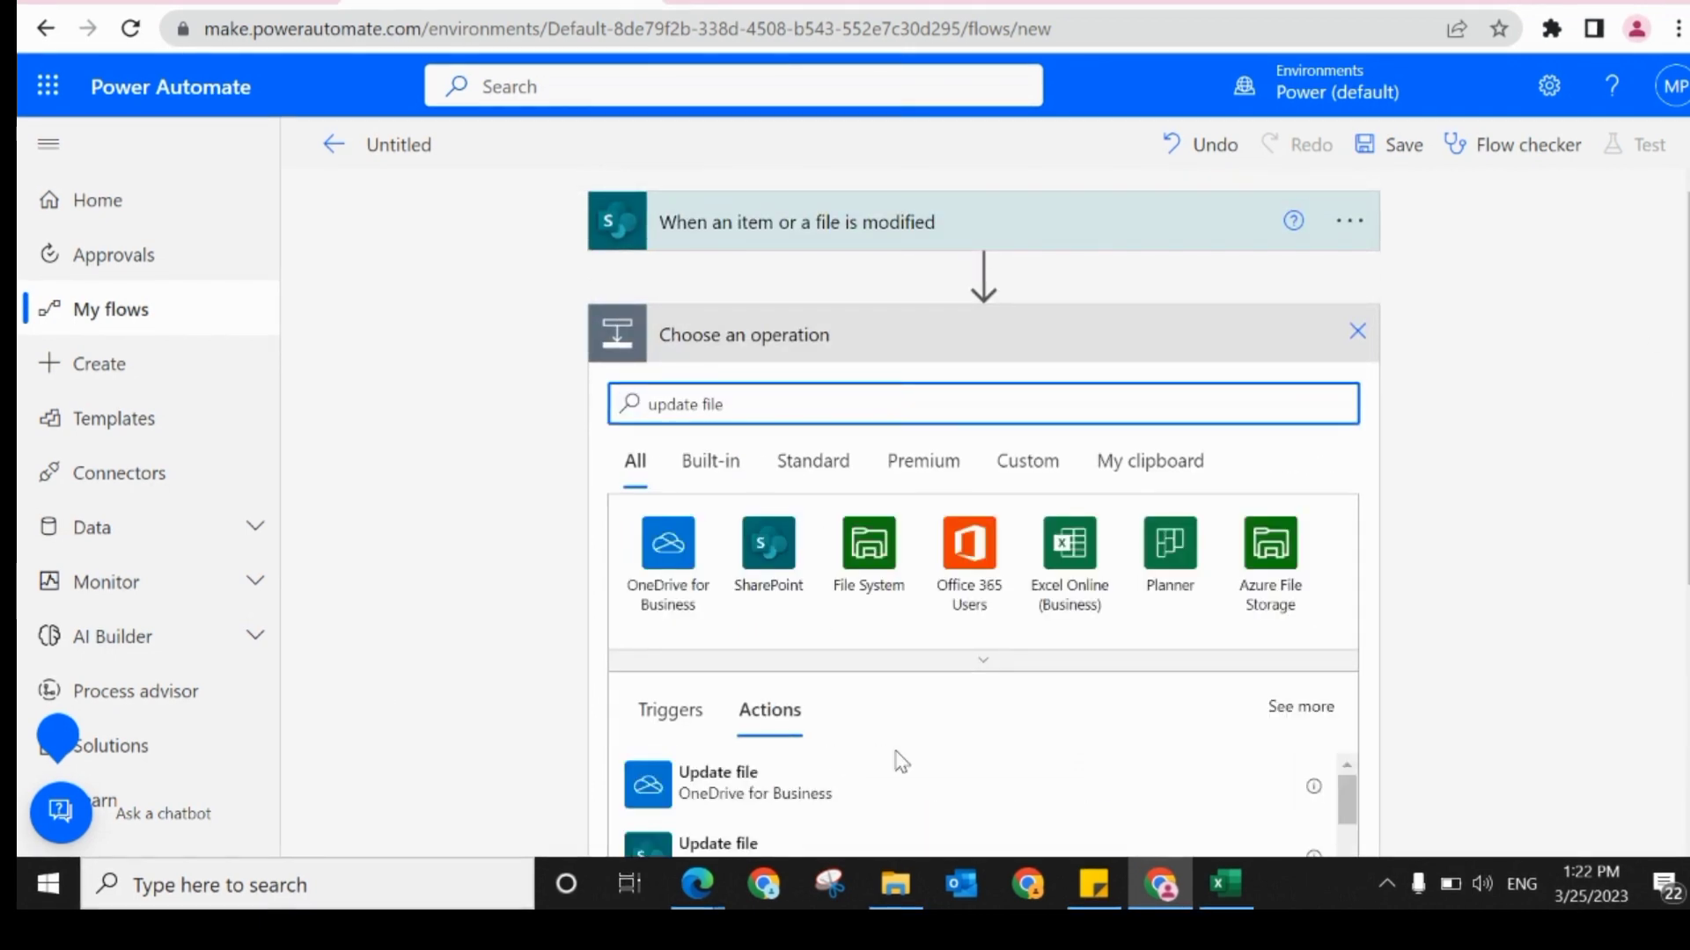
pyautogui.moveTo(1688, 457); pyautogui.dragTo(1688, 575)
pyautogui.click(706, 727)
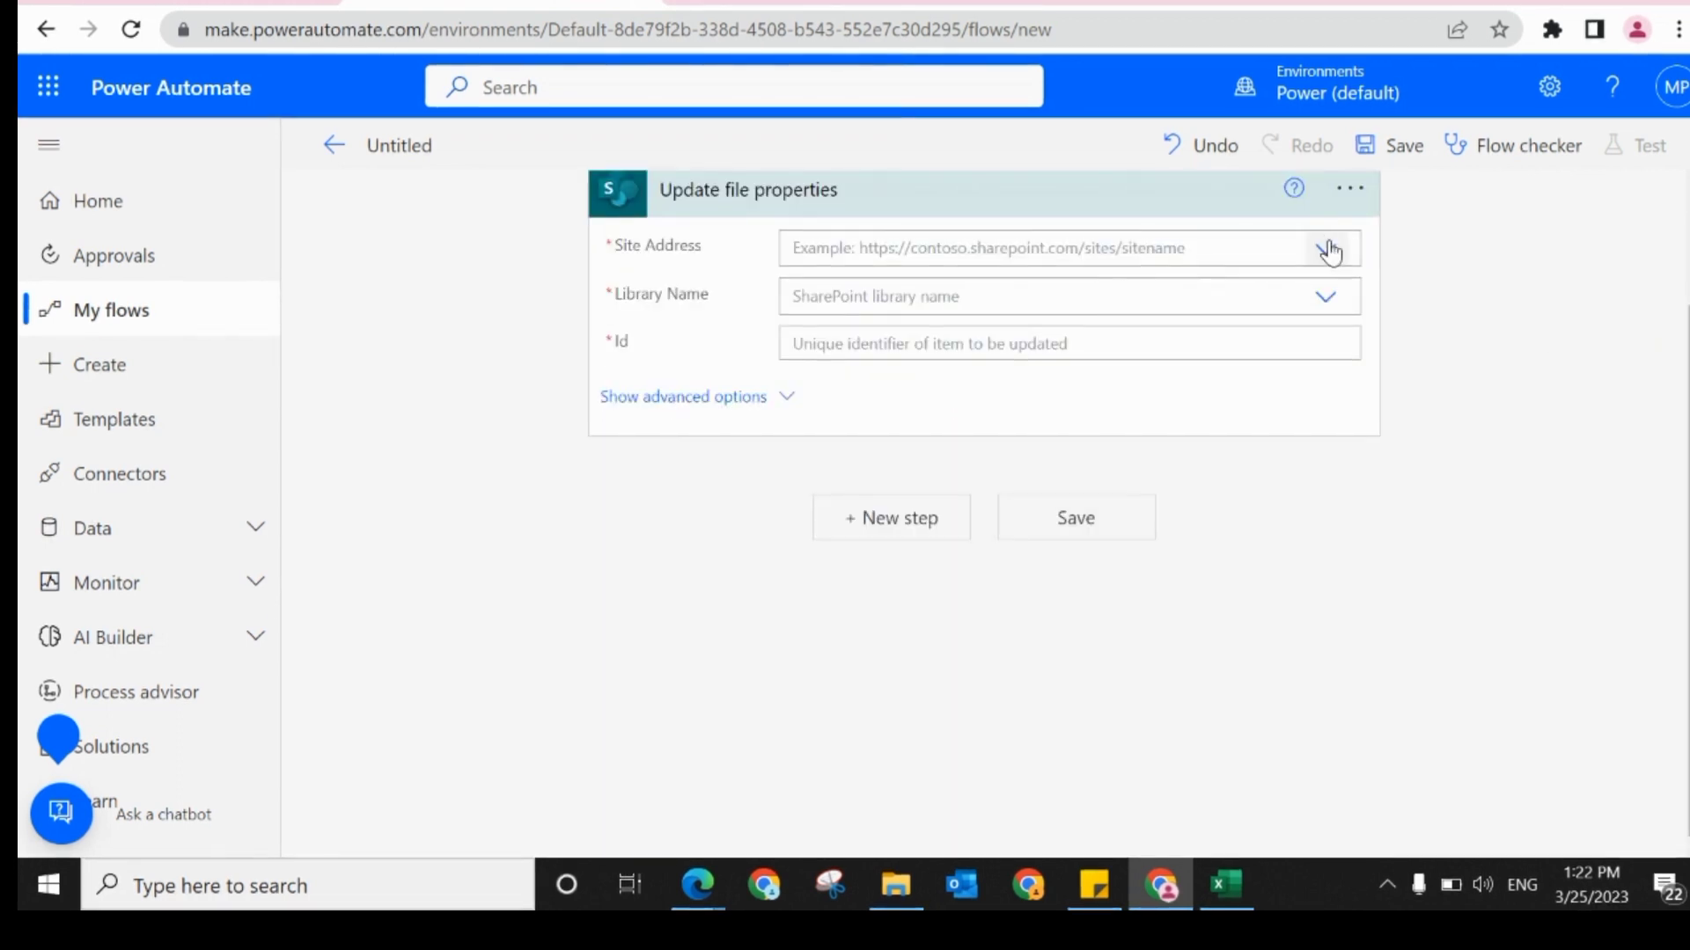
# Step: In Update file properties, set the site address to SampleSIte, the library name to Documents and the Id to the trigger's ID
pyautogui.click(1326, 250)
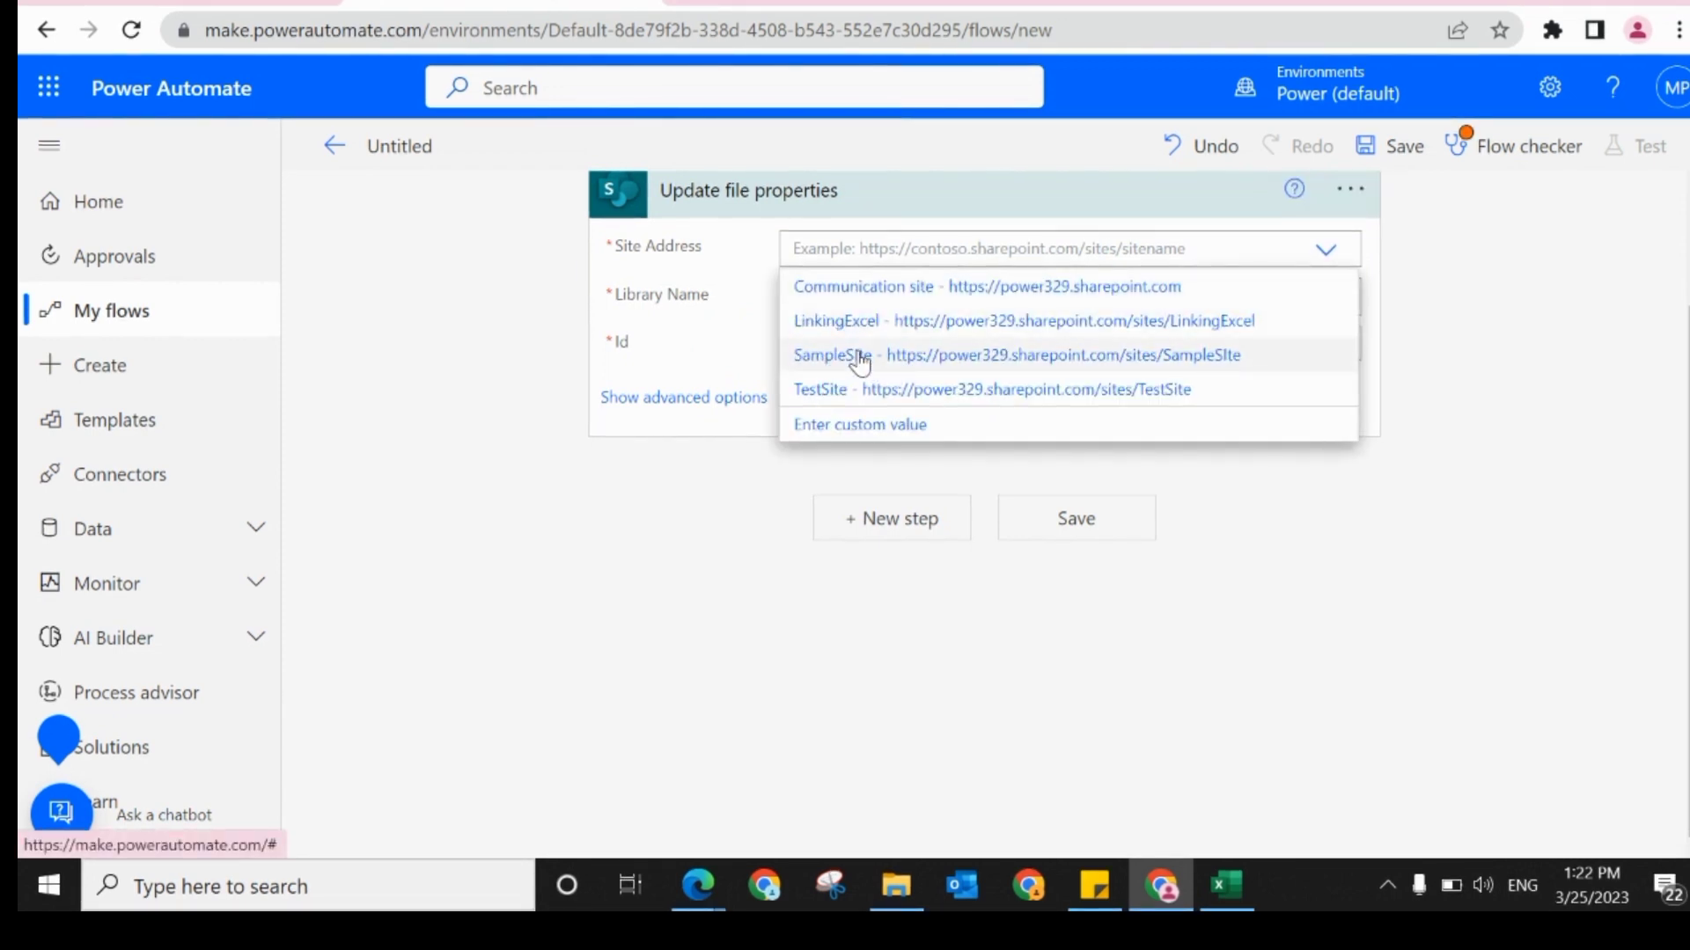
pyautogui.click(860, 357)
pyautogui.click(1322, 301)
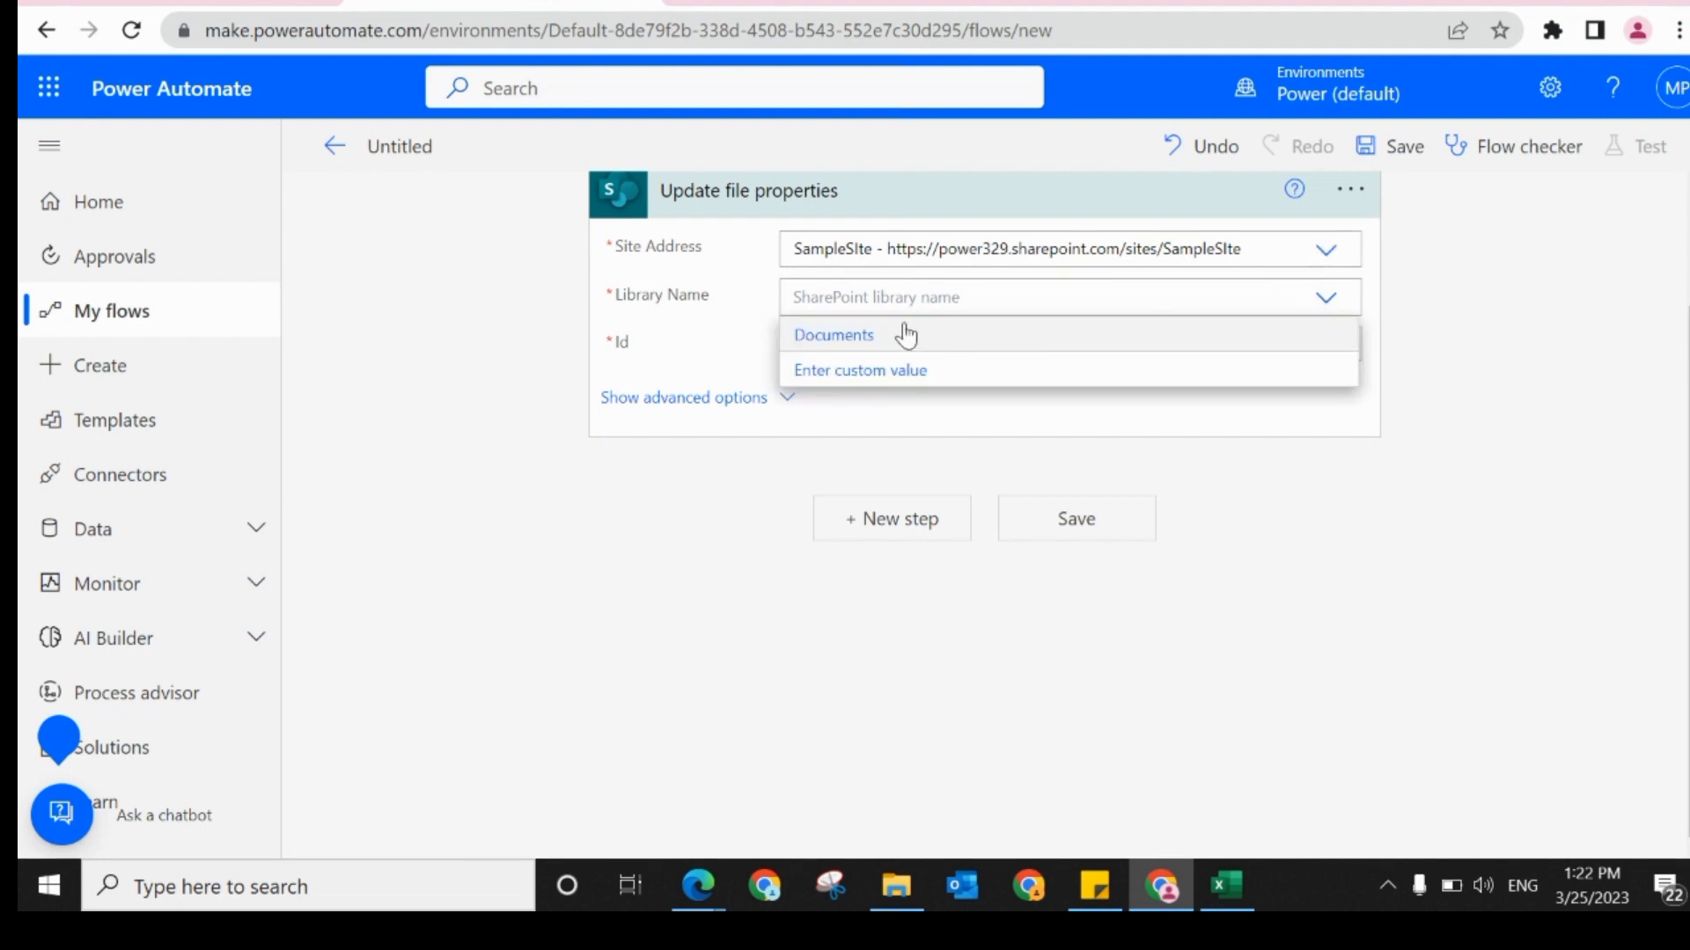
pyautogui.click(899, 334)
pyautogui.click(927, 347)
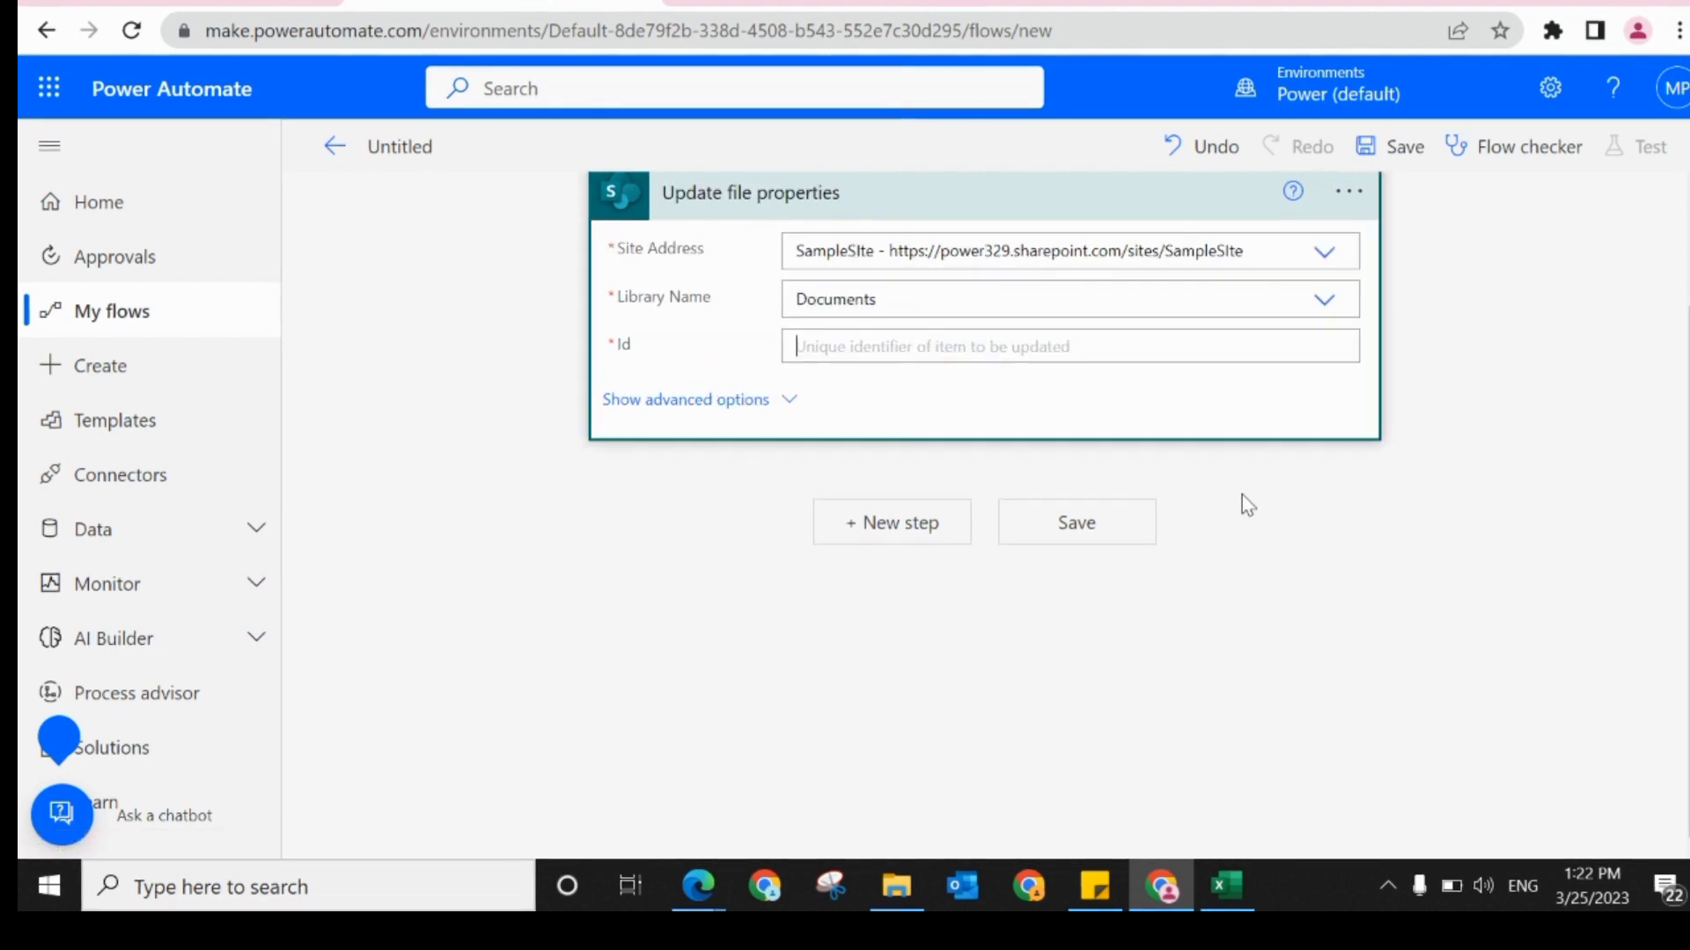
pyautogui.click(1491, 682)
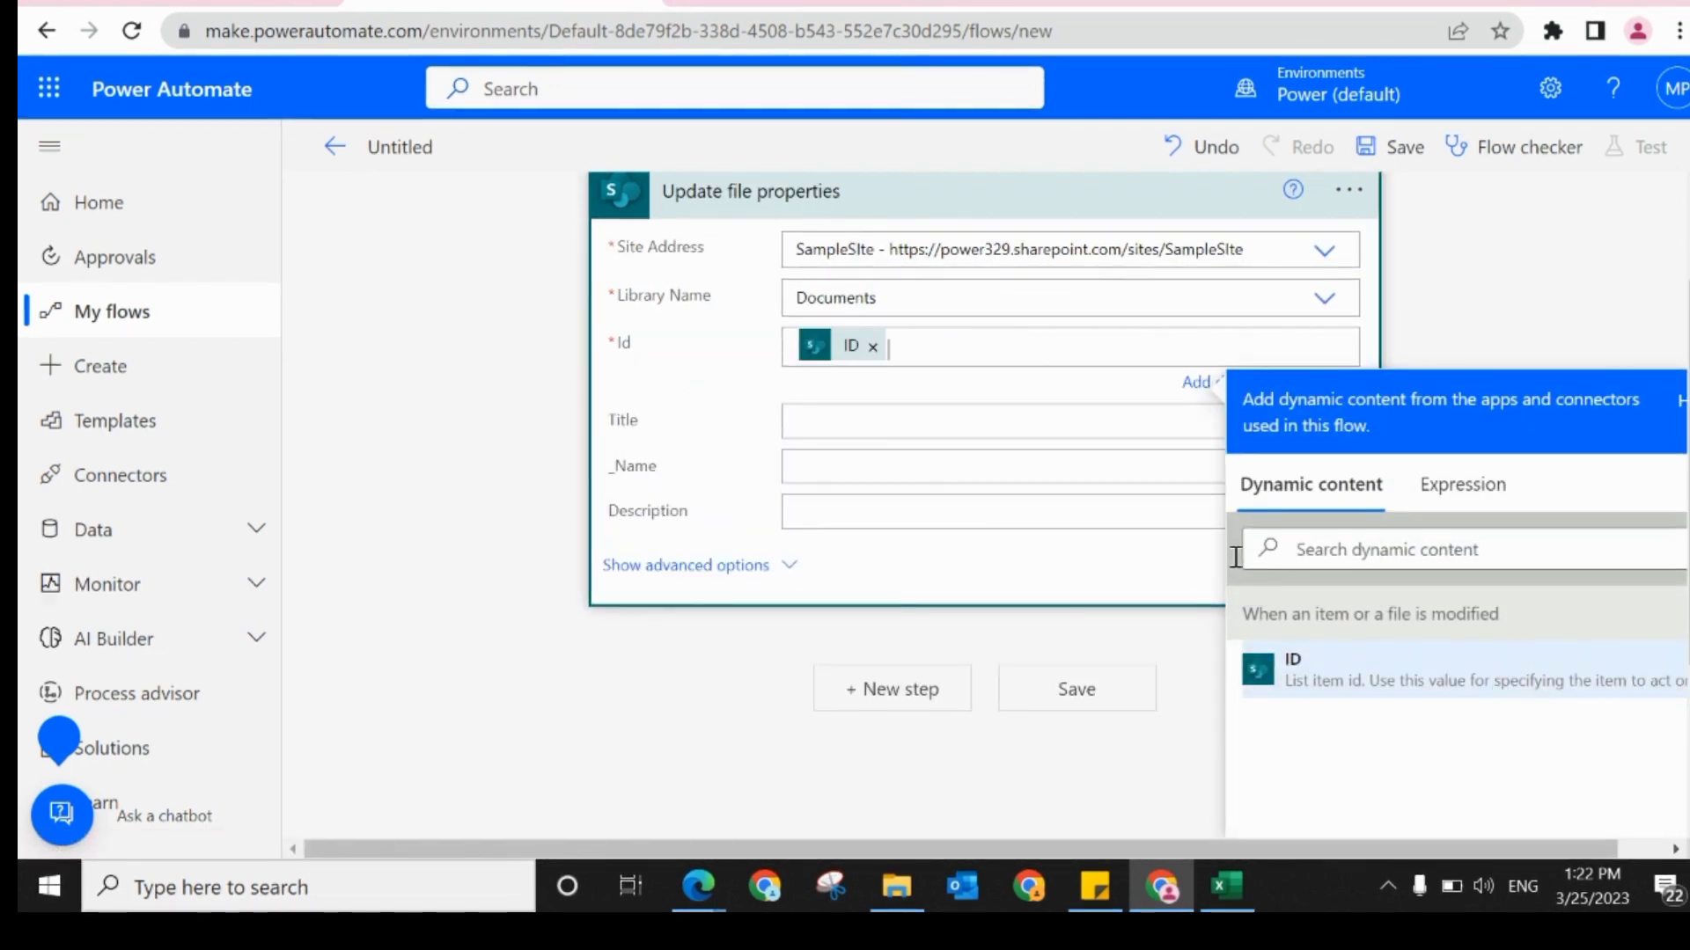
# Step: Fill the _Name field of Update file properties with the trigger's "File name with extension" dynamic content
pyautogui.click(830, 460)
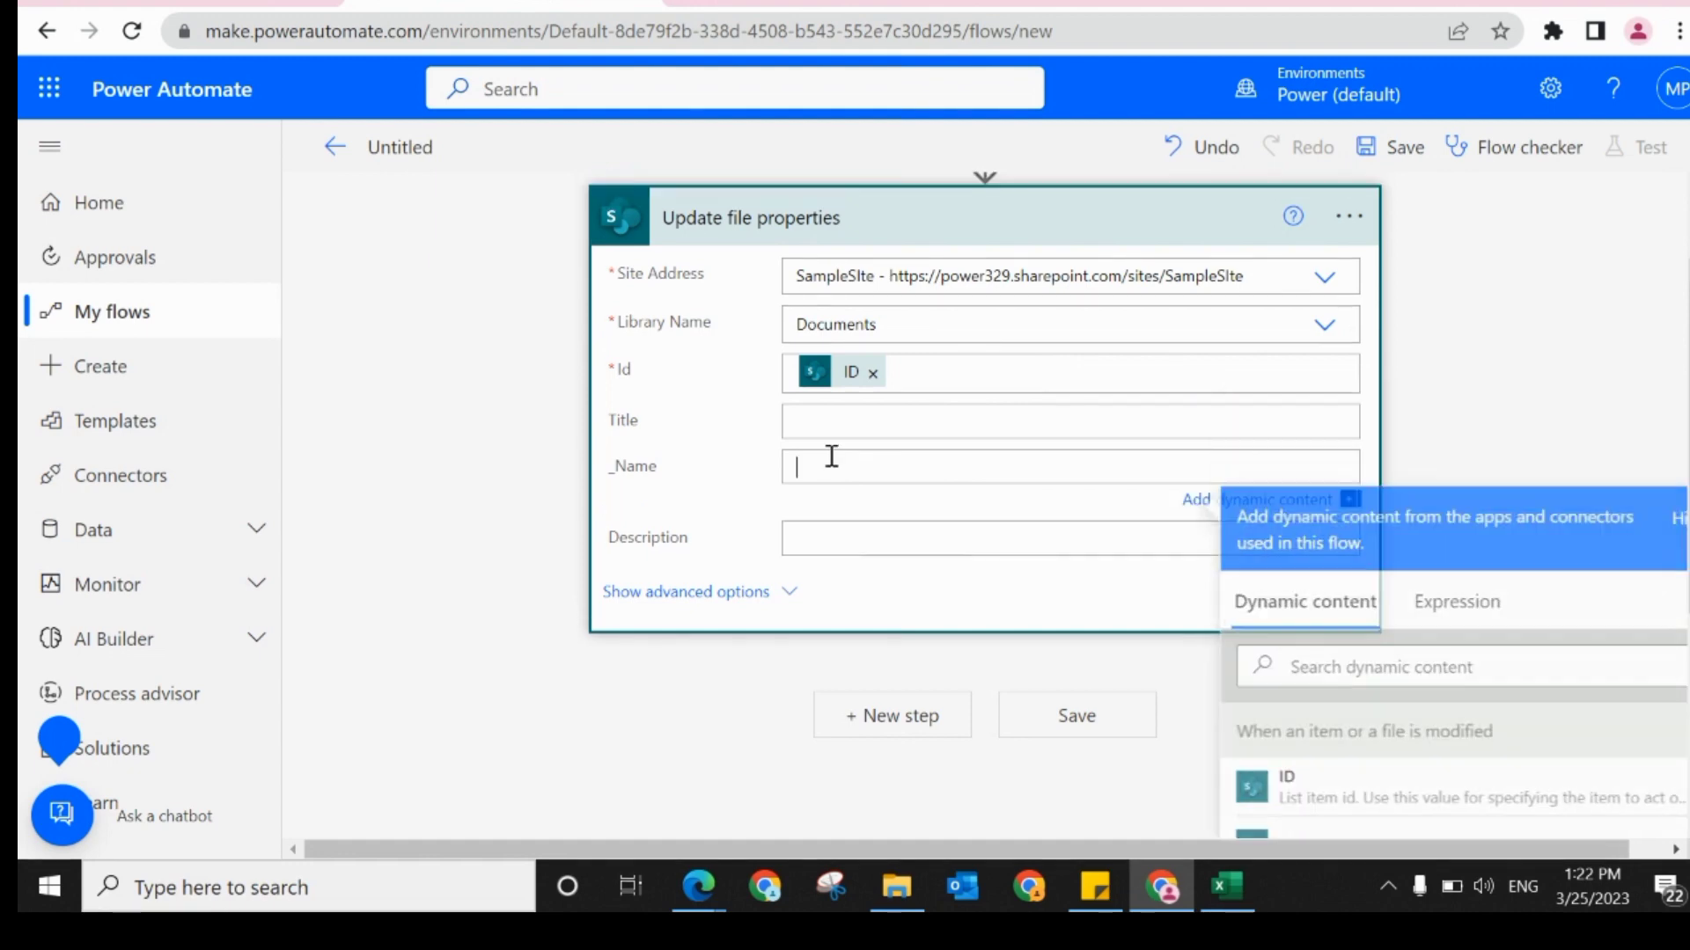
pyautogui.click(1341, 659)
pyautogui.write('file')
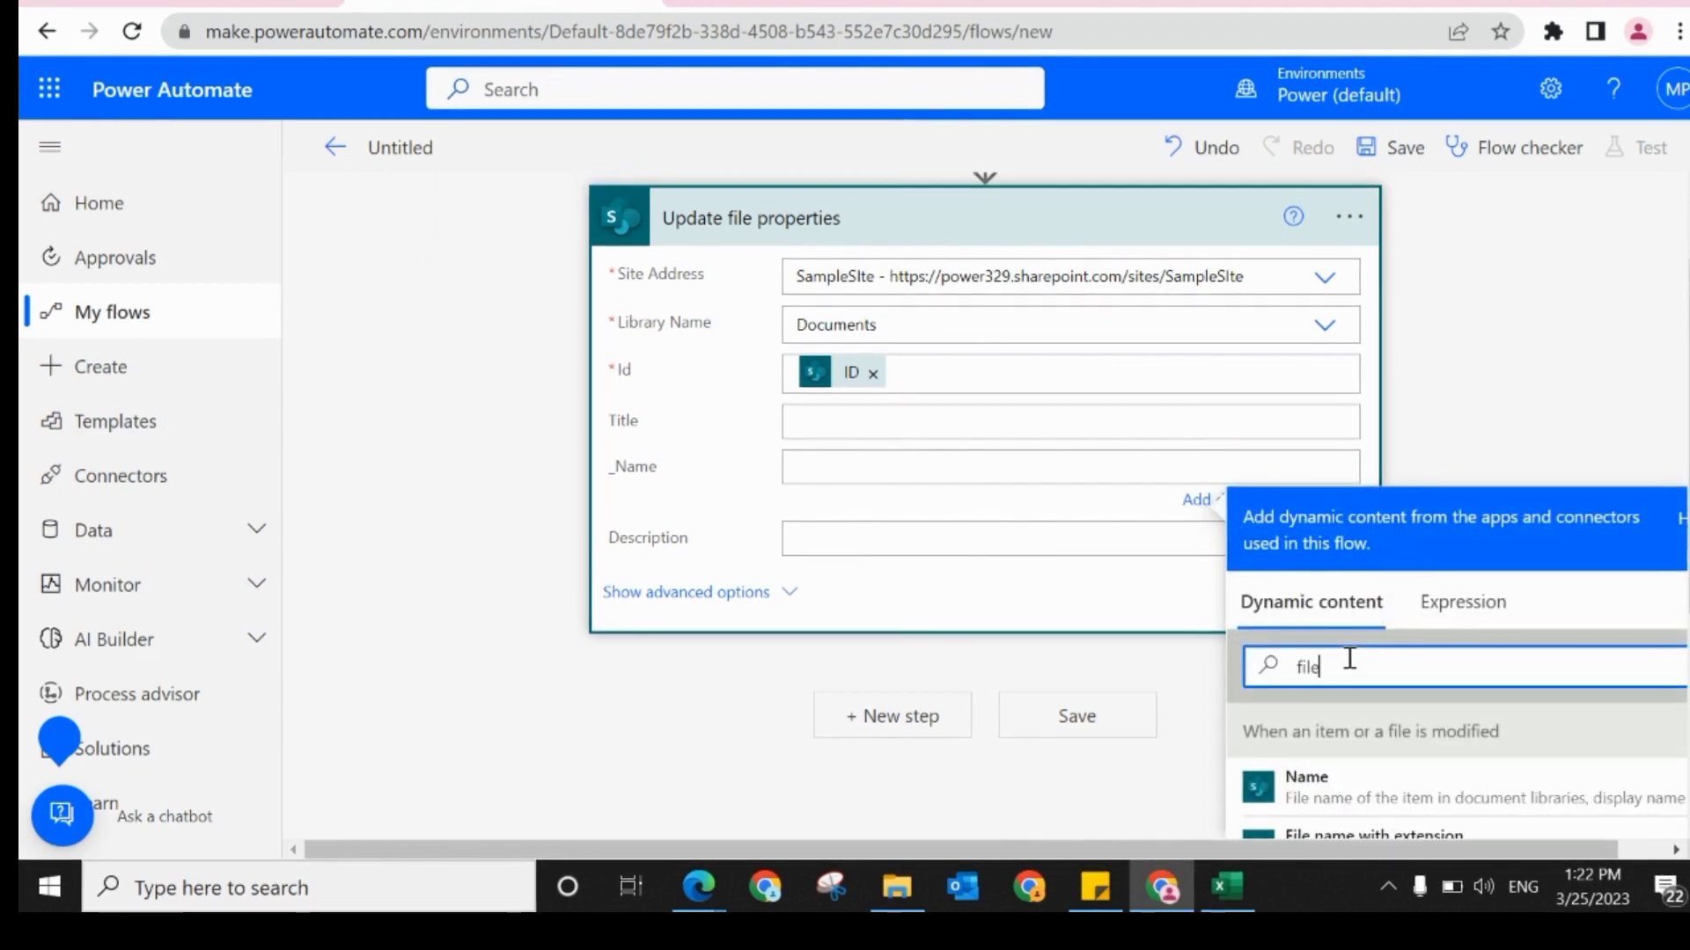
pyautogui.moveTo(1688, 493); pyautogui.dragTo(1688, 581)
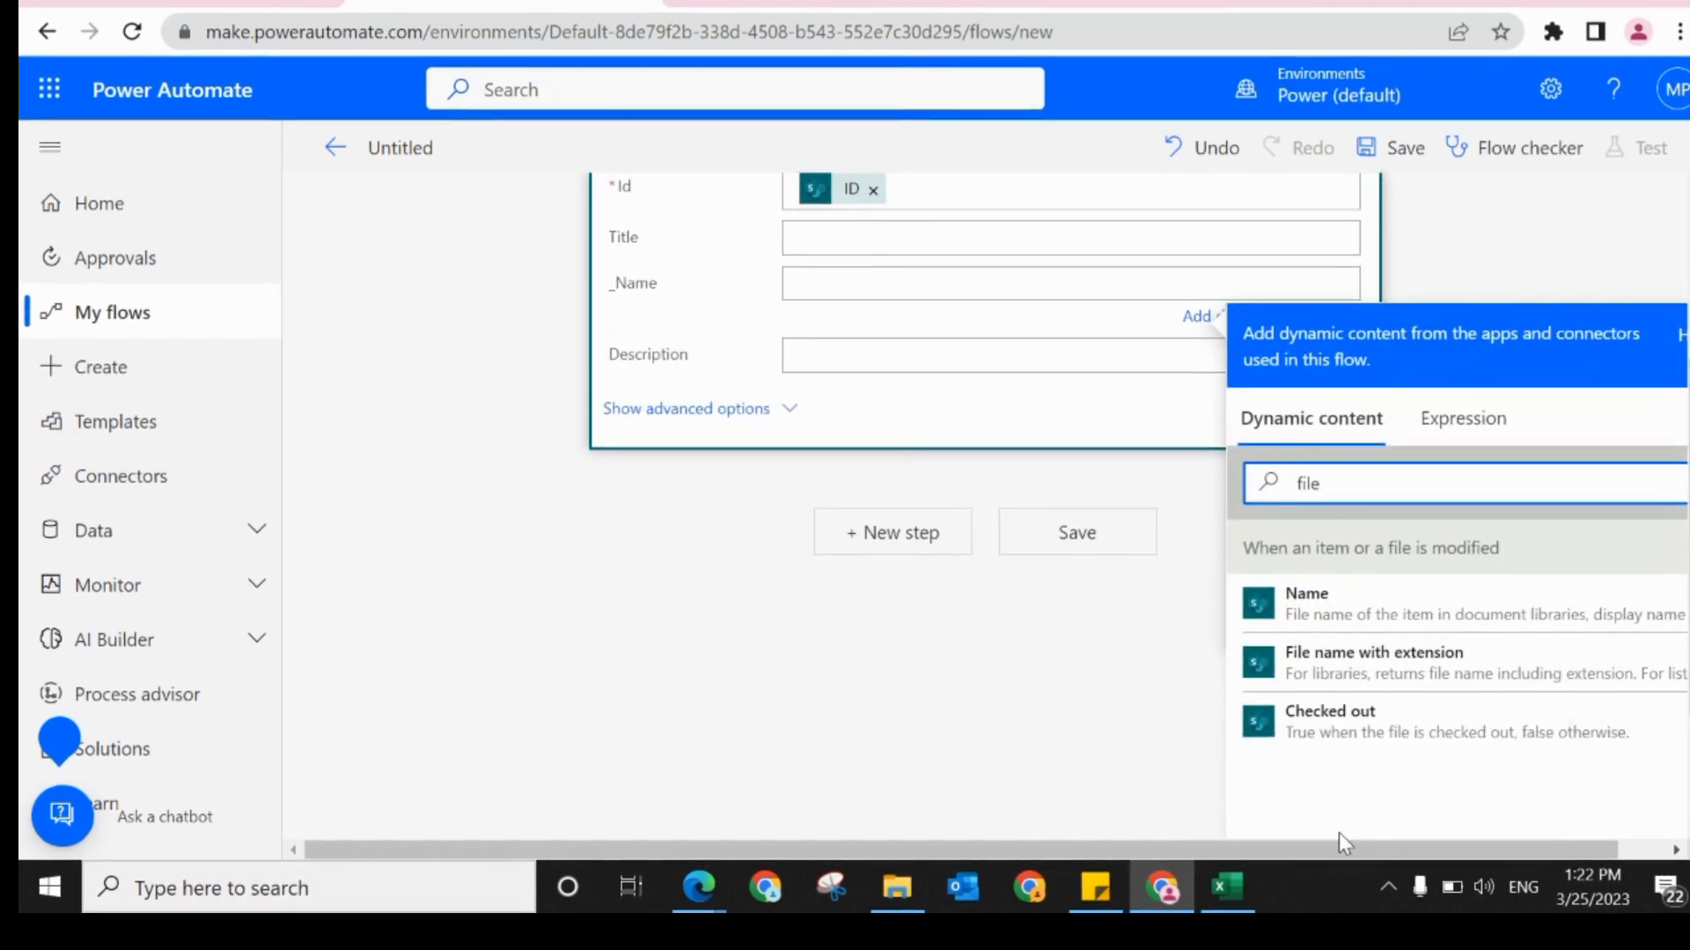
pyautogui.click(1254, 666)
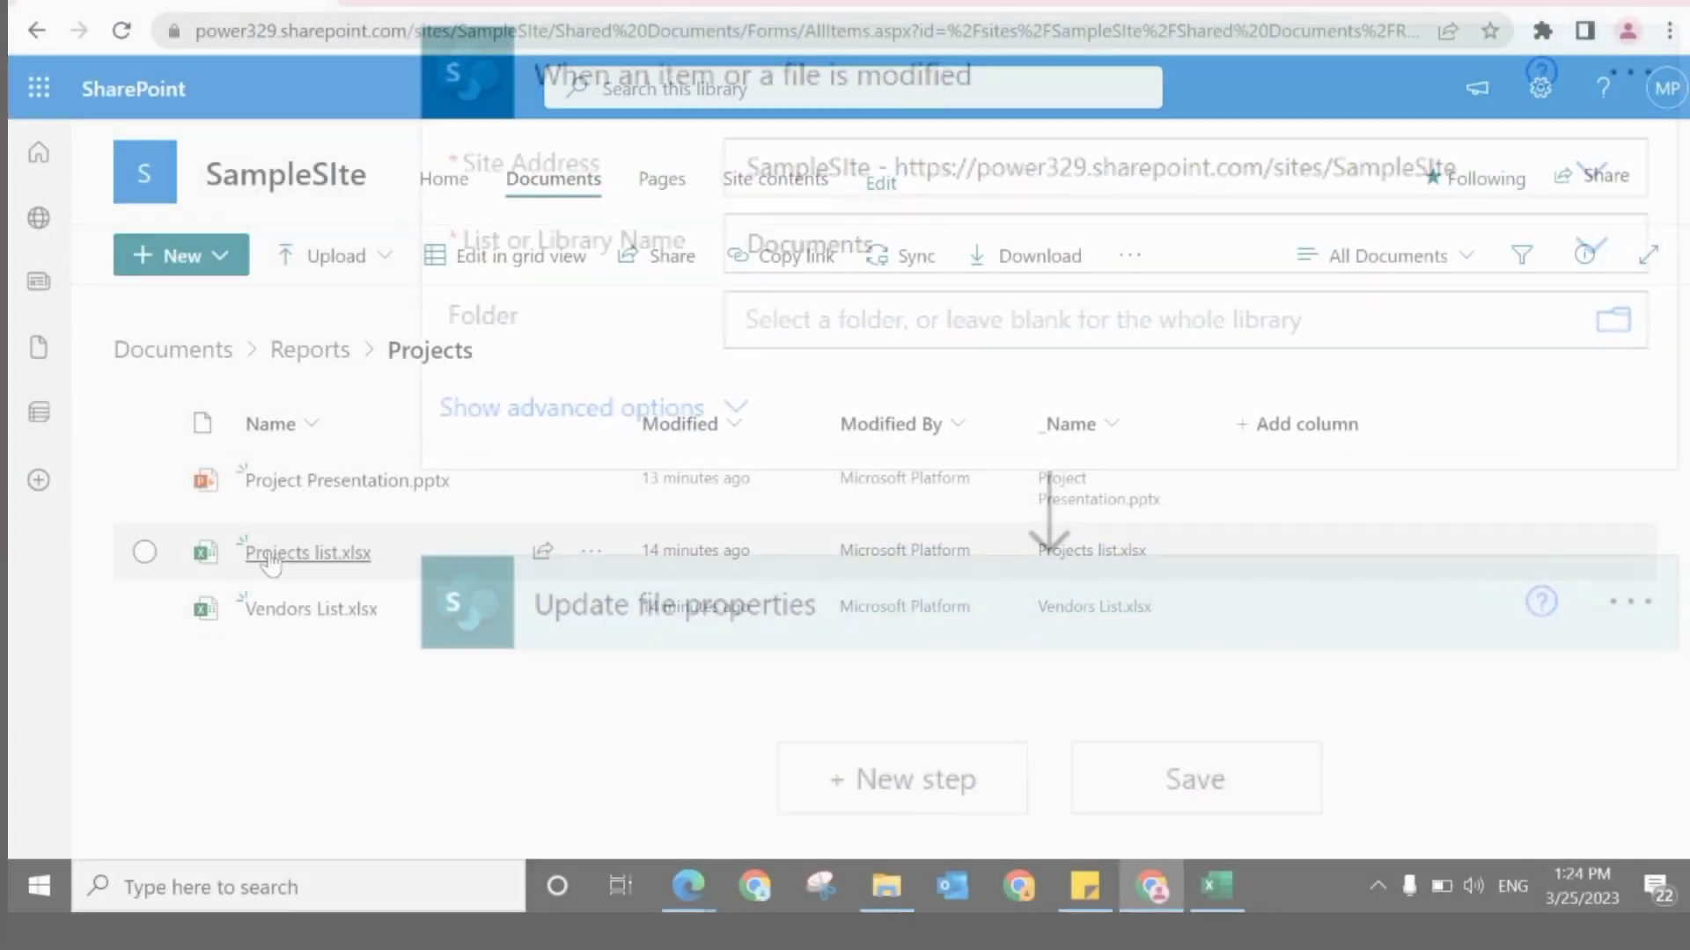
# Step: Modify Projects list.xlsx in the SharePoint Projects folder by entering Project3 in cell A3, and close the workbook
pyautogui.click(269, 555)
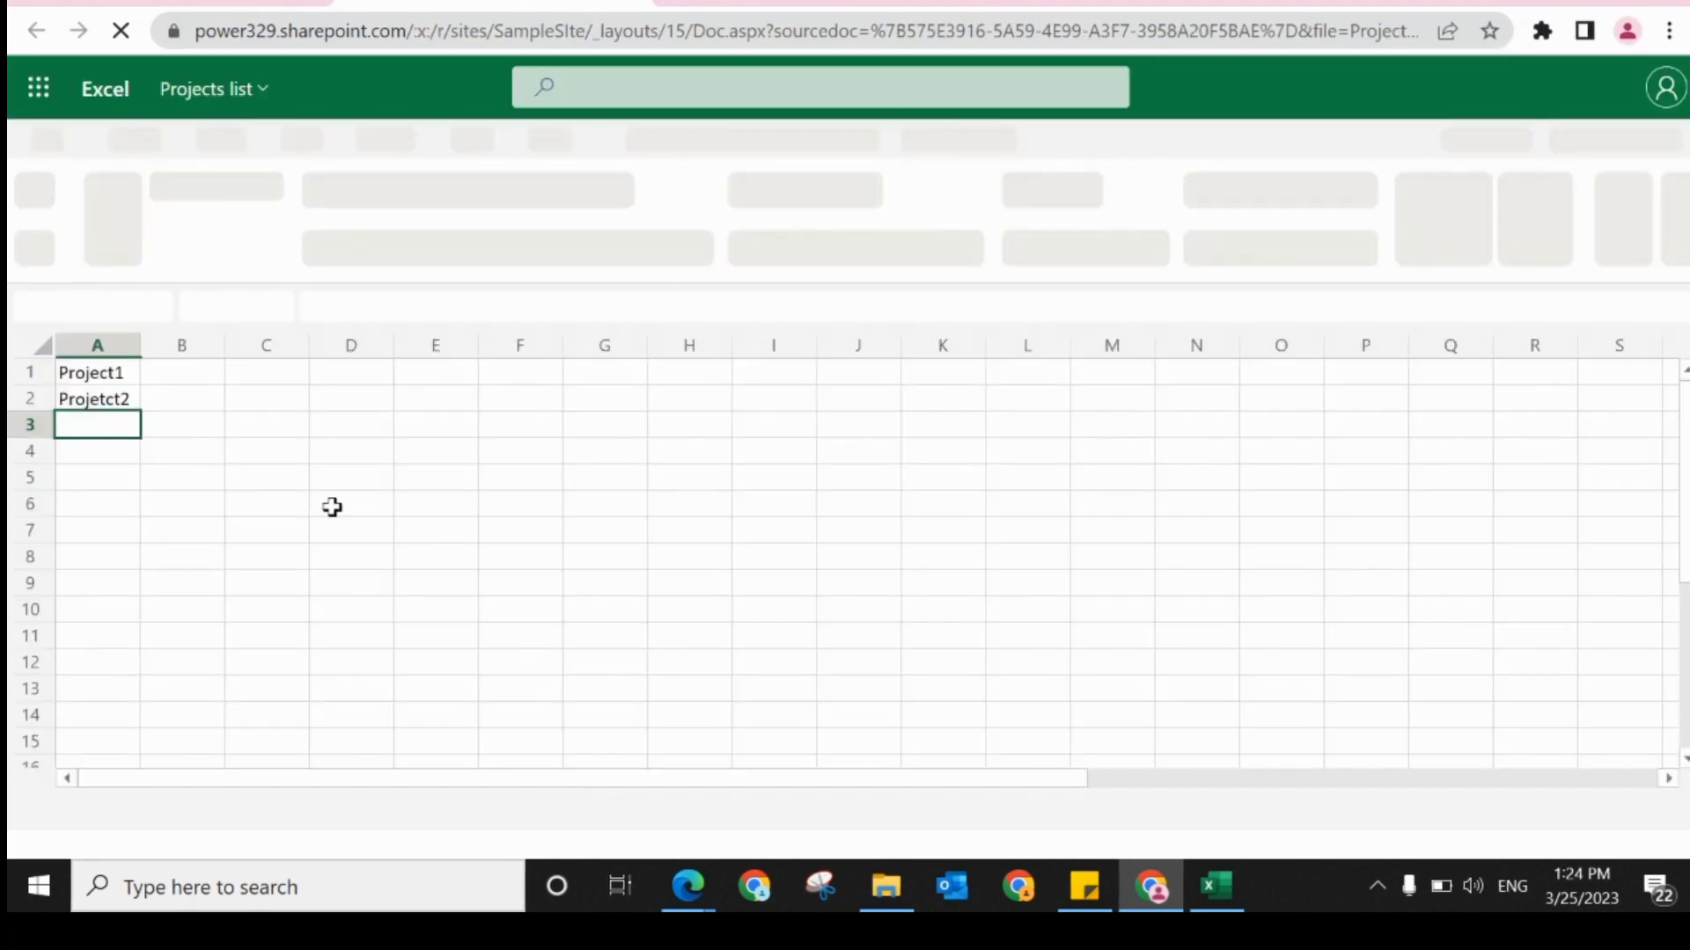
pyautogui.write('Proj')
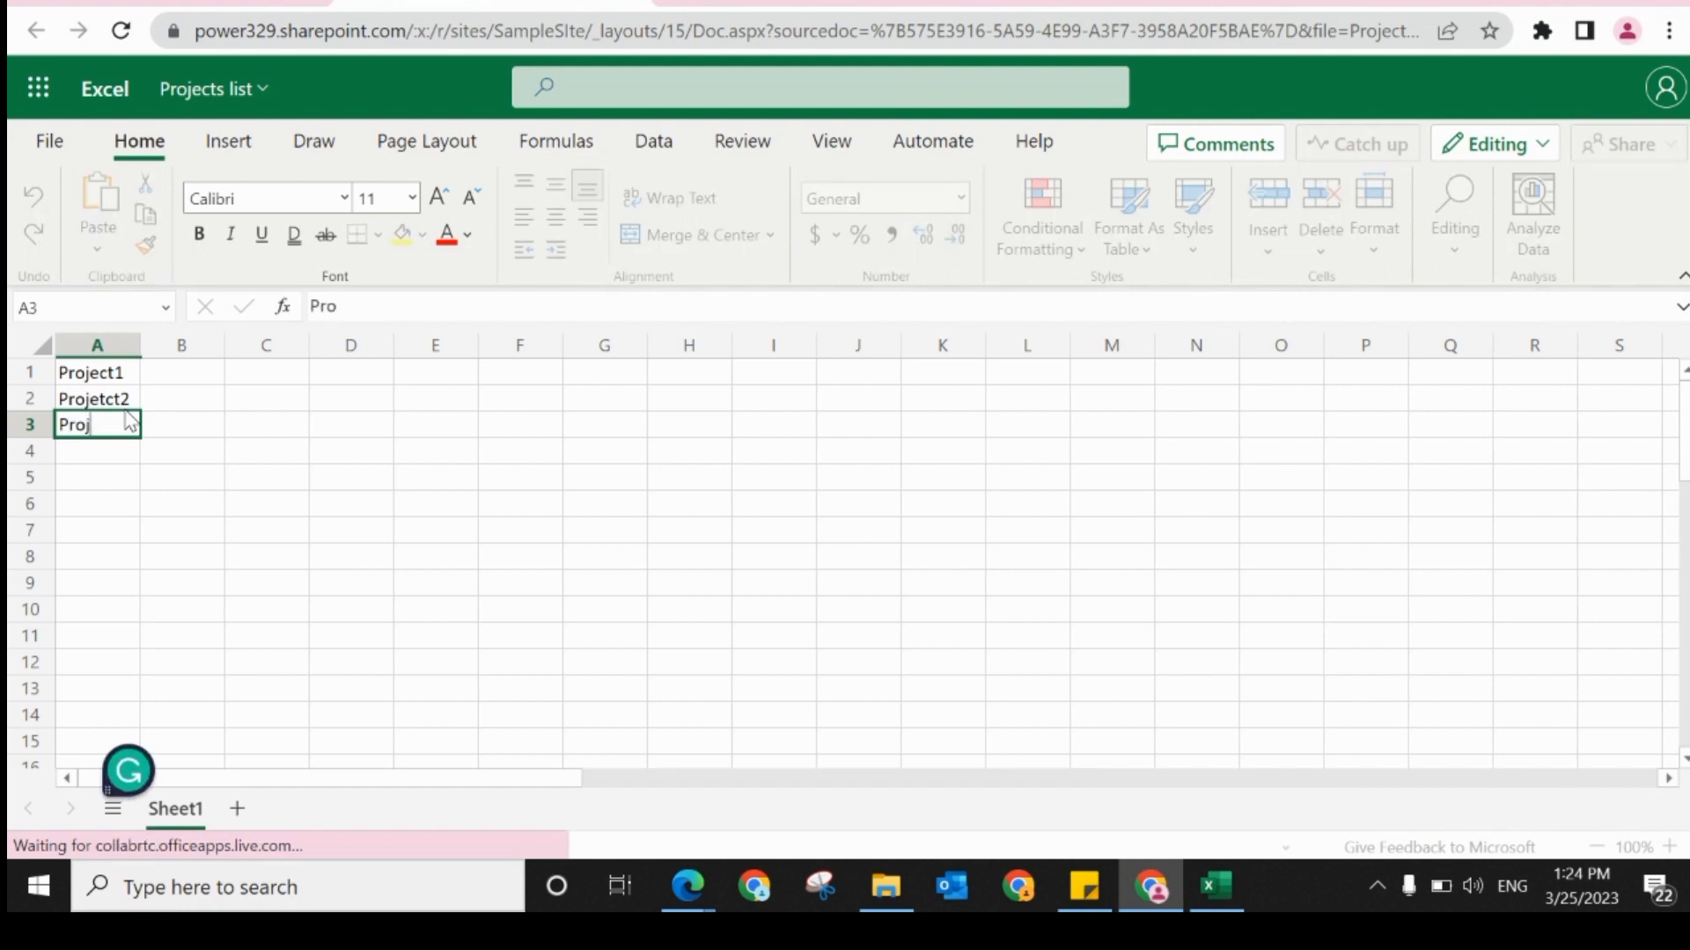
pyautogui.write('ect3')
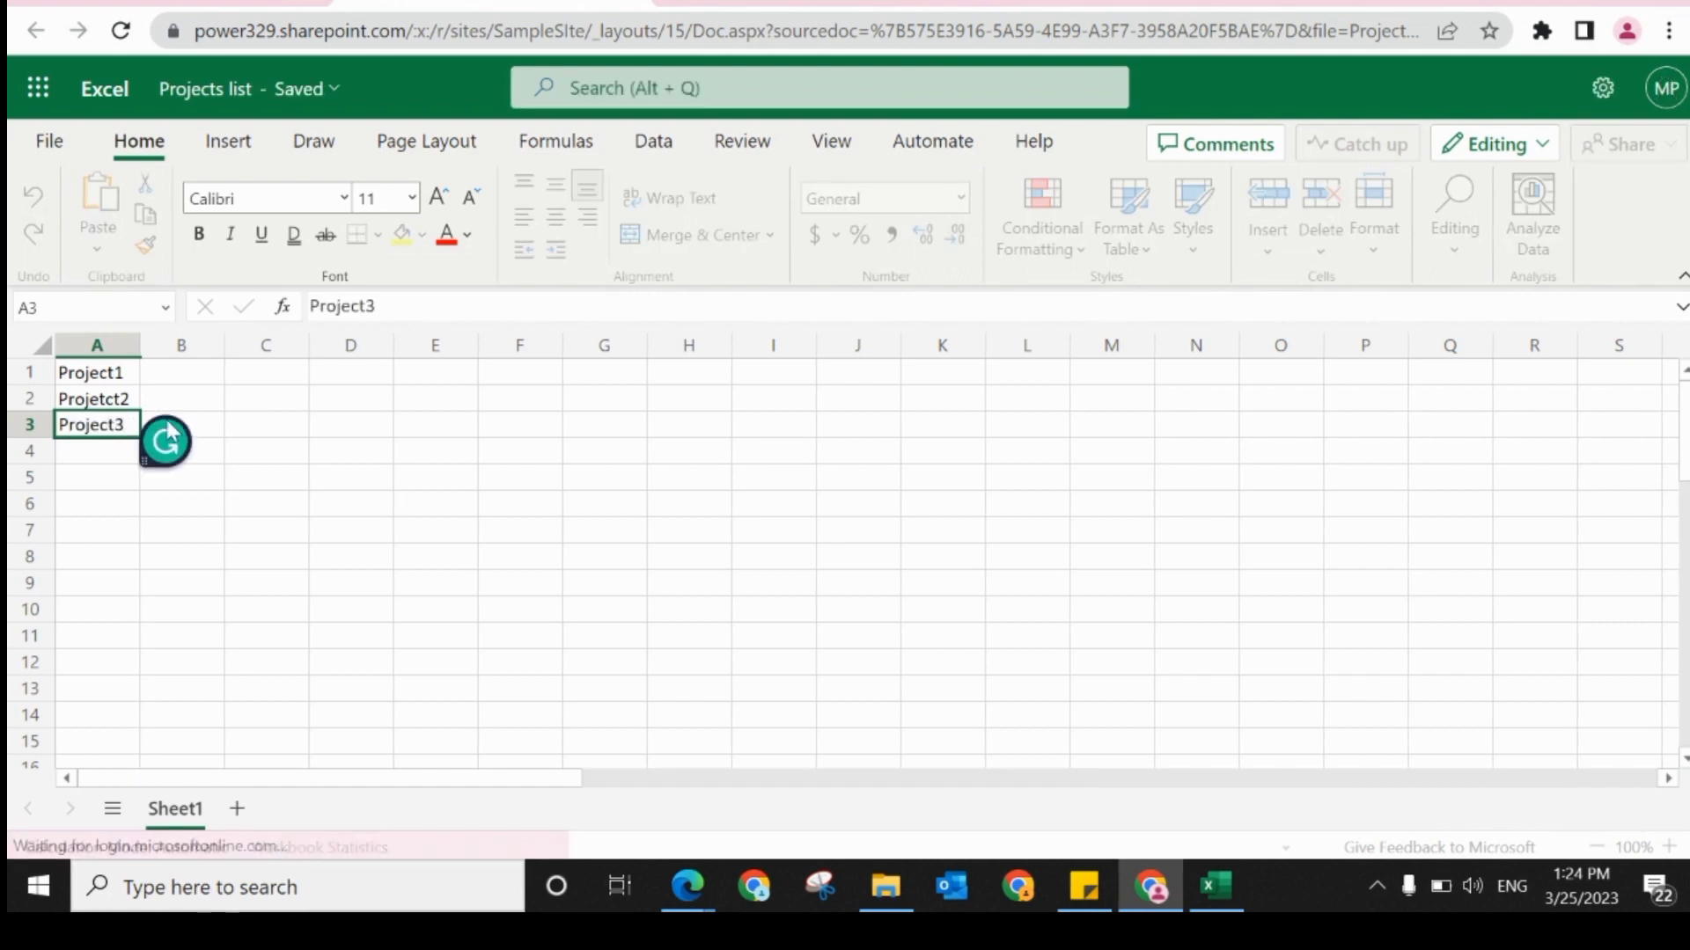
pyautogui.click(255, 446)
pyautogui.click(642, 3)
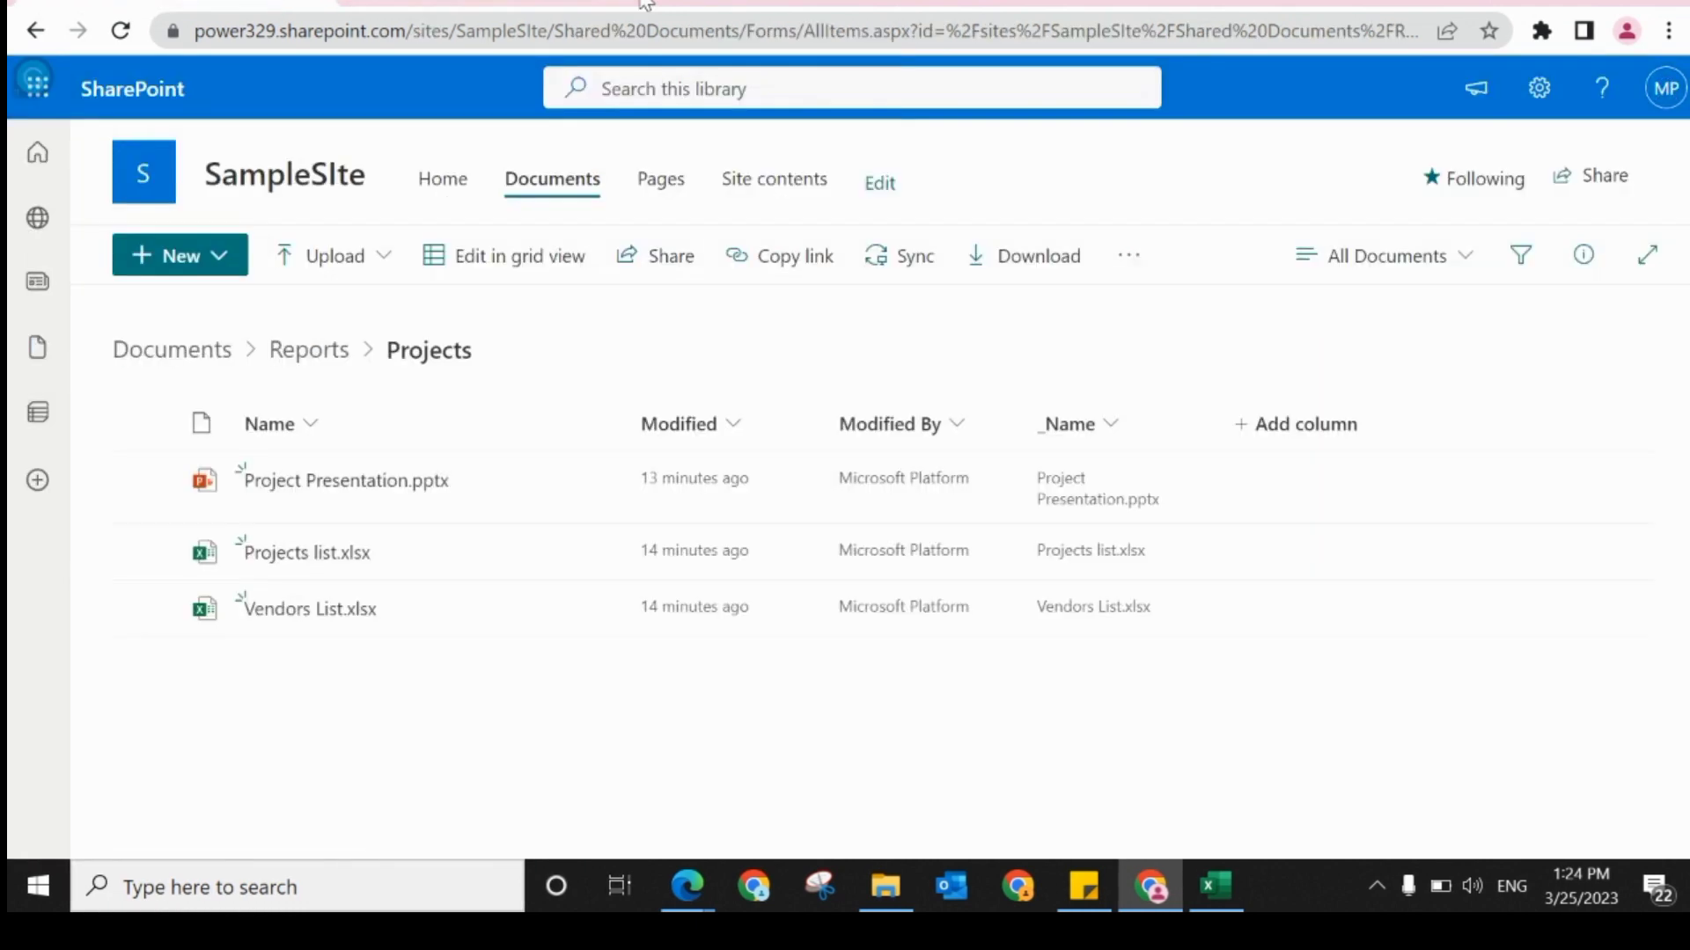
# Step: Switch to the flow in Power Automate, go to its details page and refresh the 28-day run history
pyautogui.click(528, 2)
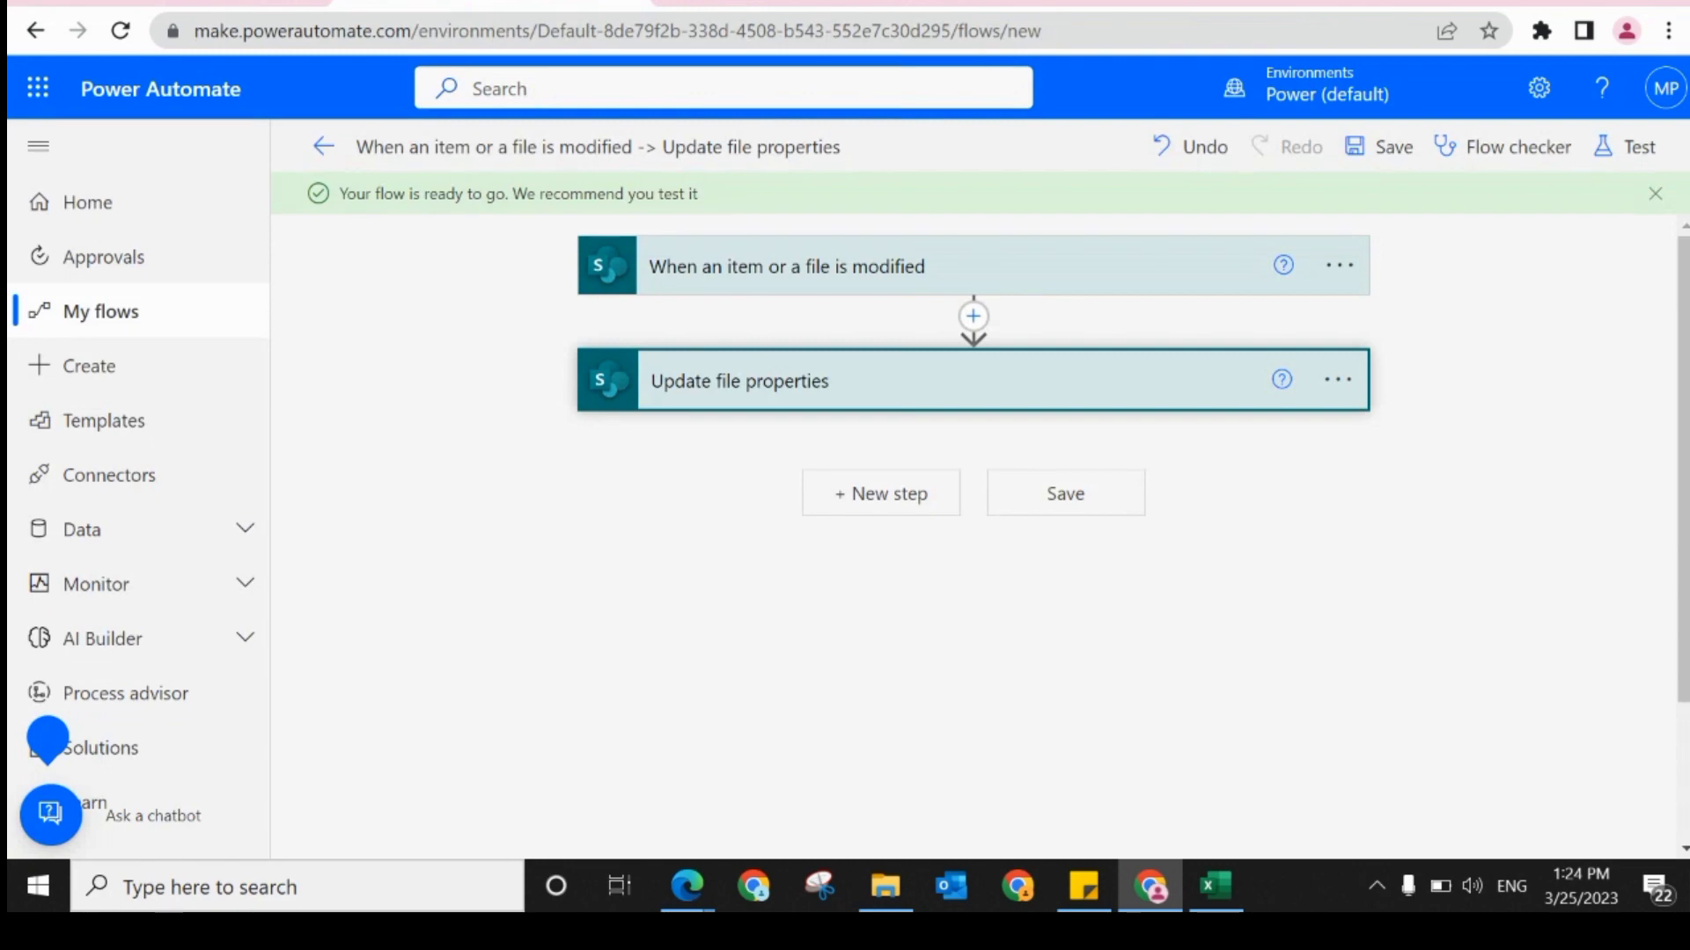
pyautogui.click(325, 146)
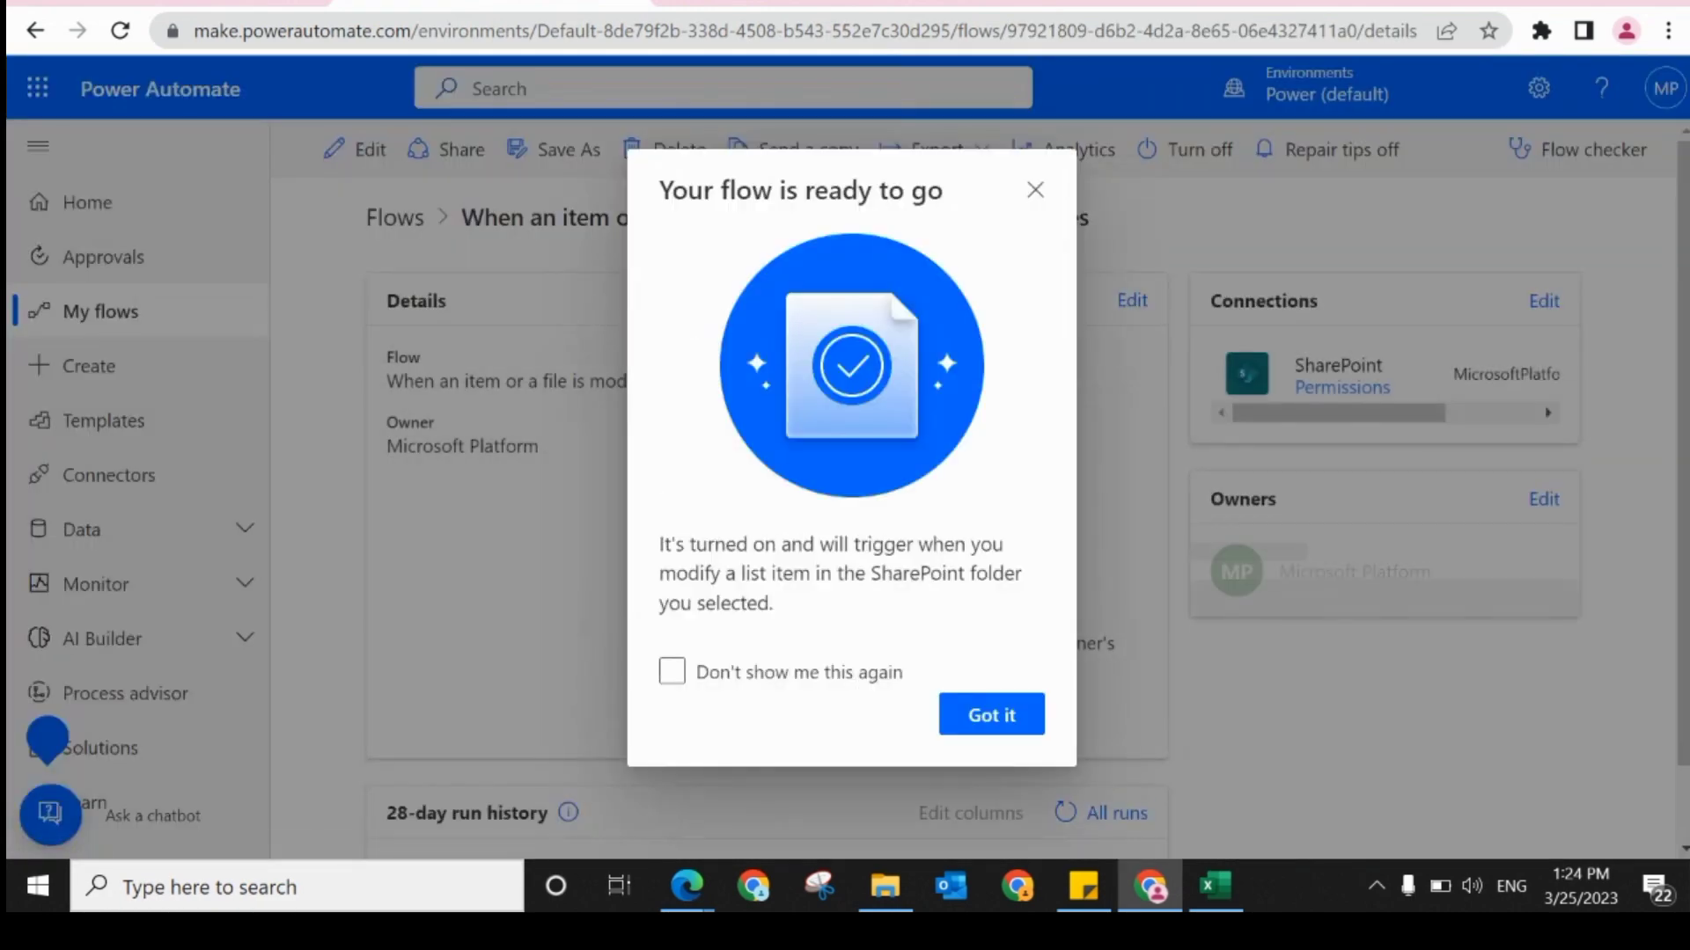
pyautogui.moveTo(1441, 652); pyautogui.dragTo(1079, 680)
pyautogui.click(1014, 715)
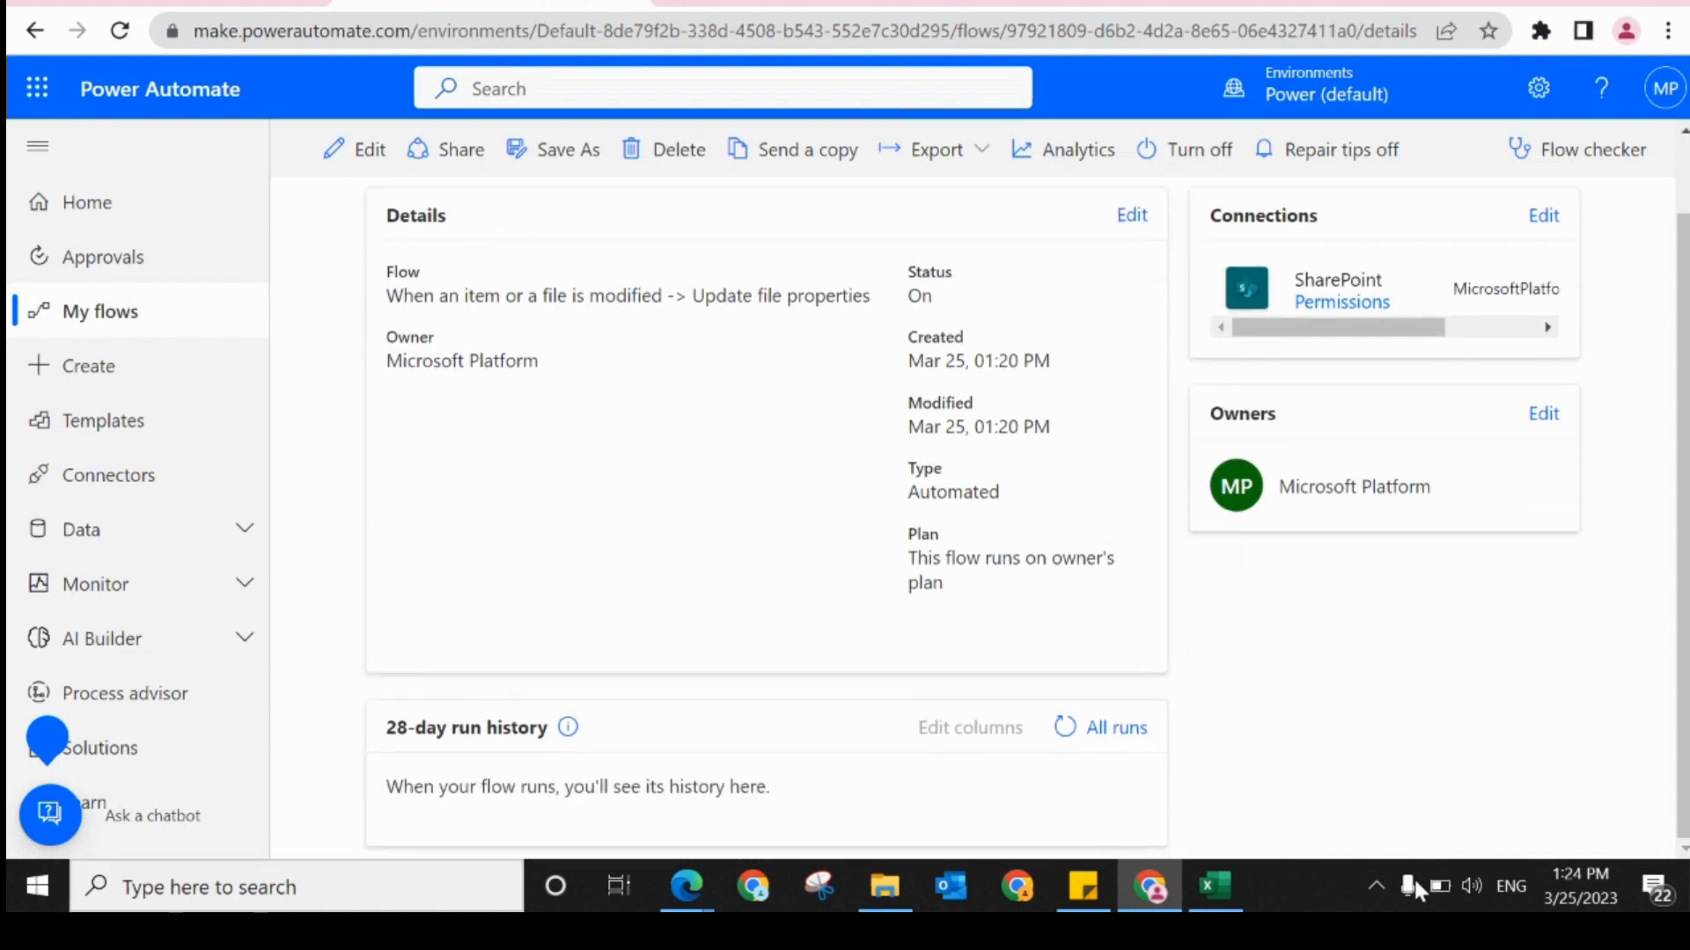
pyautogui.click(1067, 736)
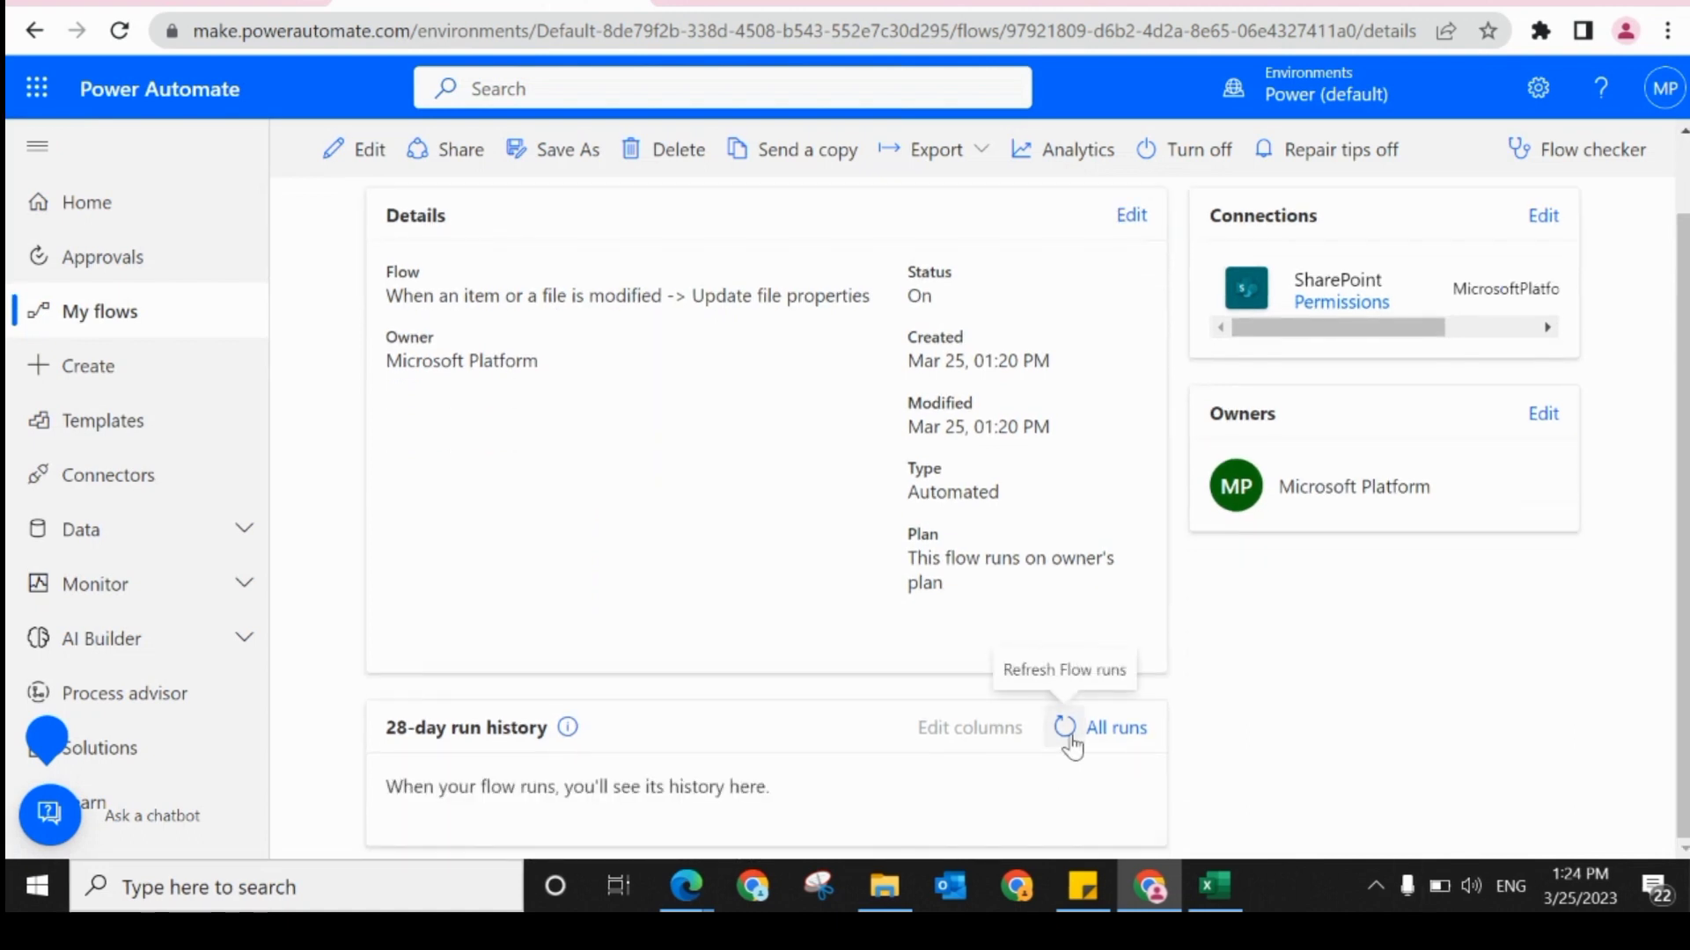
pyautogui.click(1066, 736)
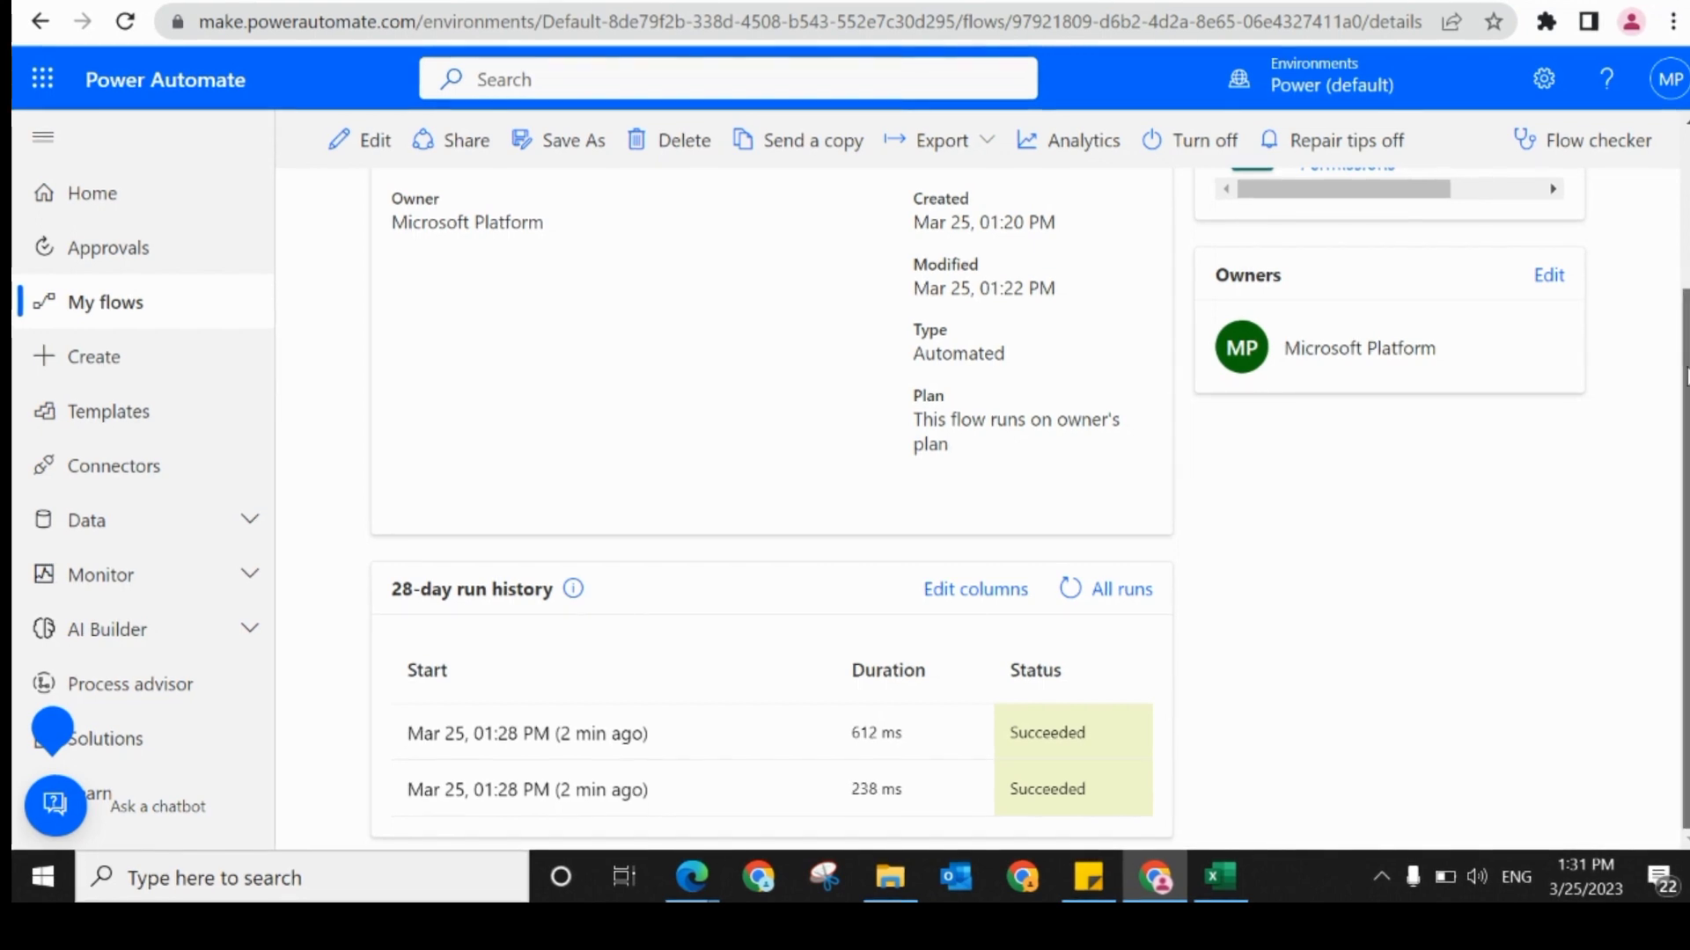
# Step: Open the Update on Rename flow for editing and check the content type management option in the Documents library's advanced settings
pyautogui.scroll(3, 845, 493)
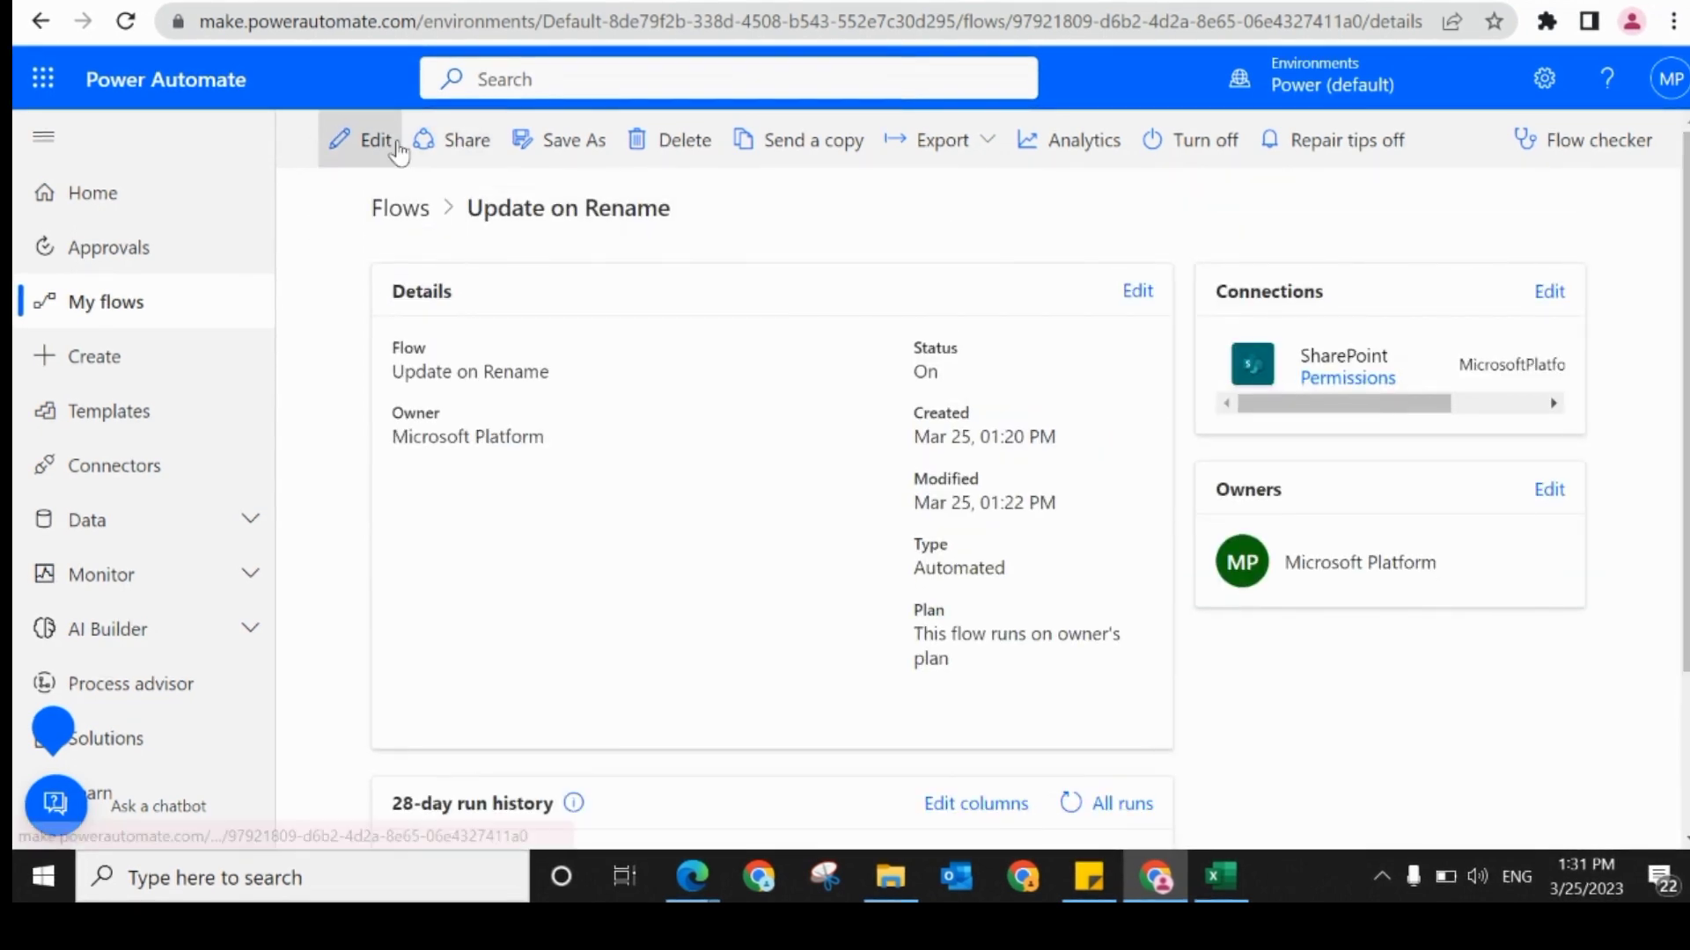
pyautogui.click(387, 147)
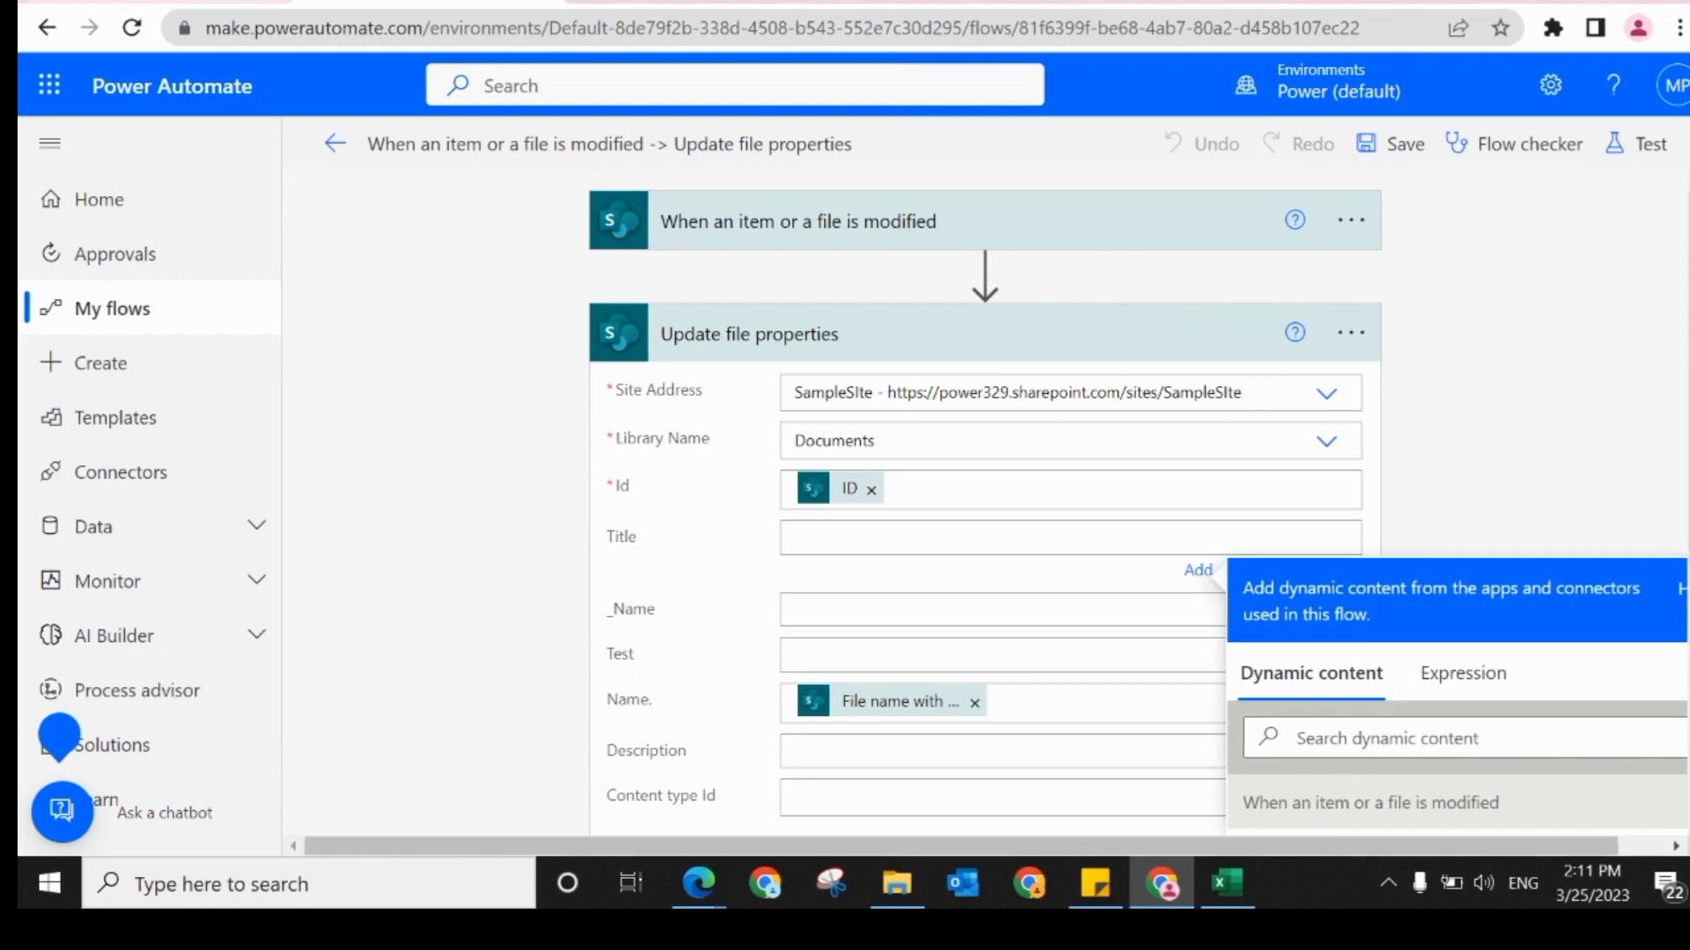
pyautogui.click(161, 5)
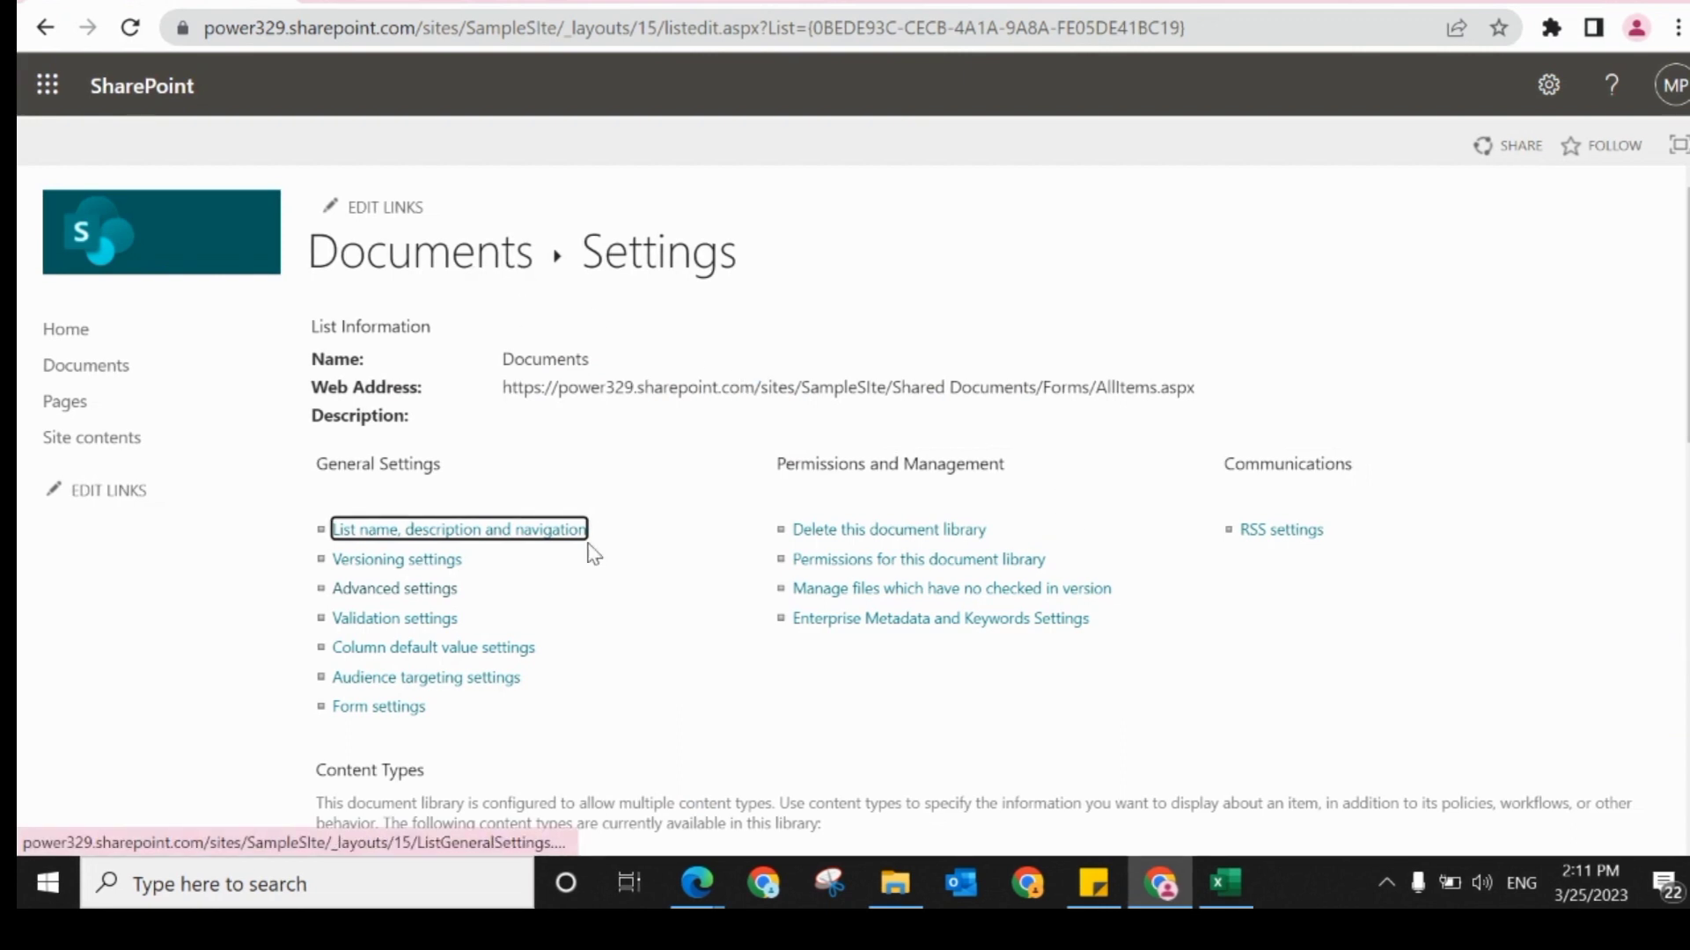
pyautogui.click(401, 596)
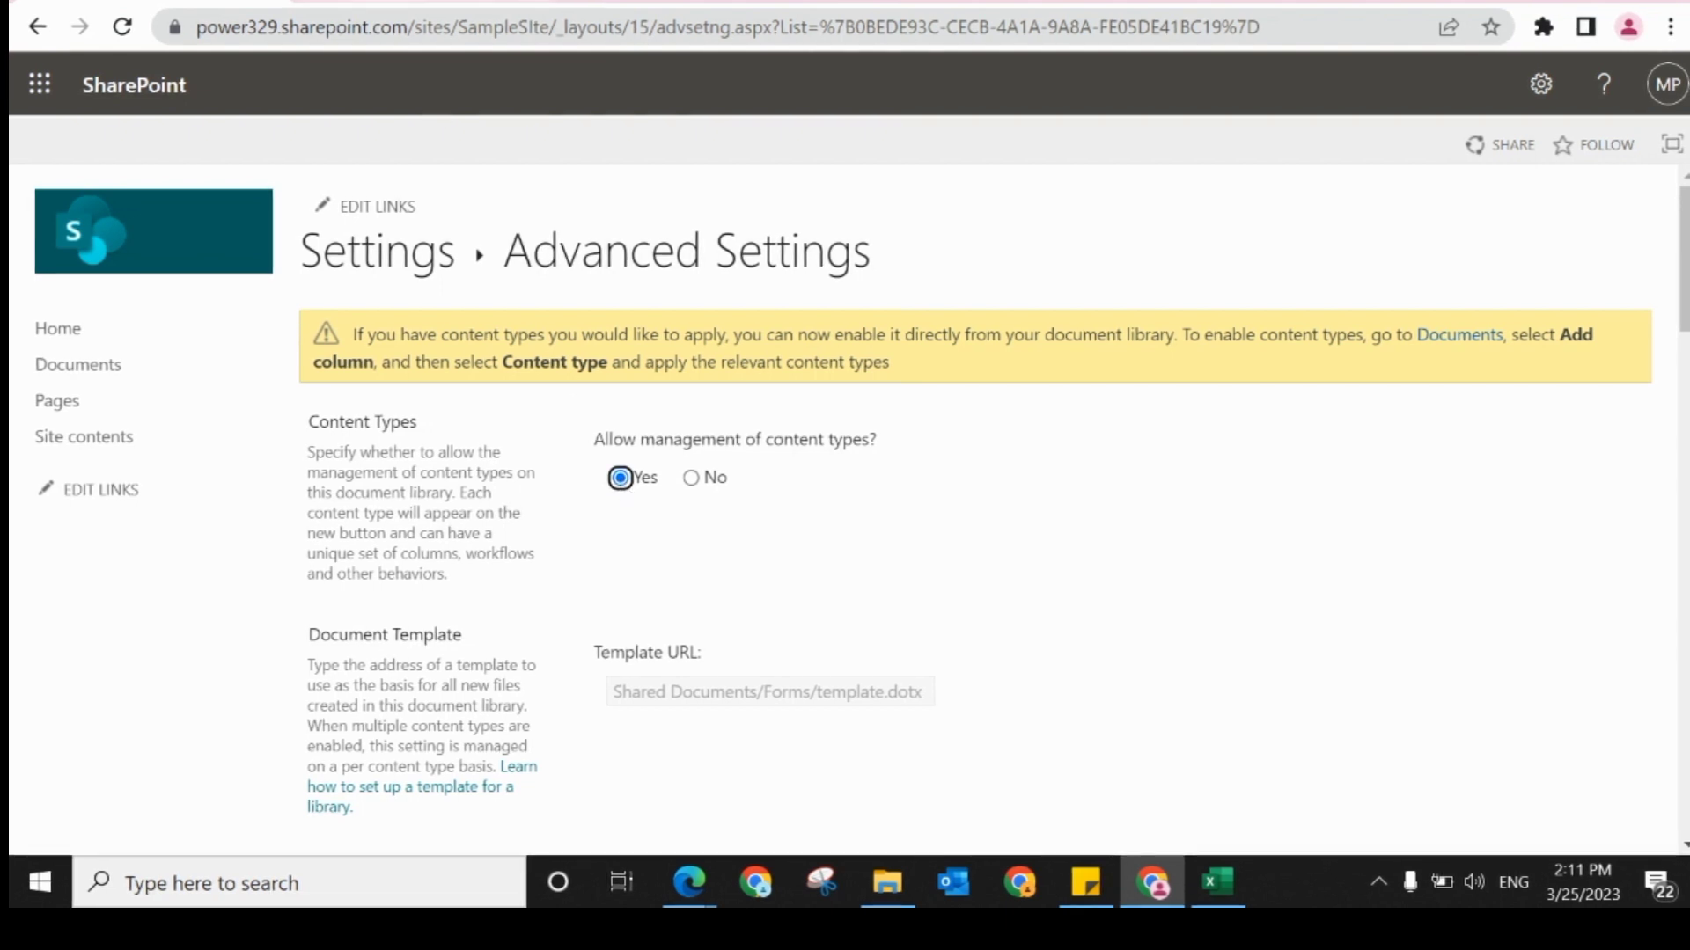
# Step: Return to the Update on Rename flow and insert a Compose action between the trigger and Update file properties
pyautogui.click(401, 2)
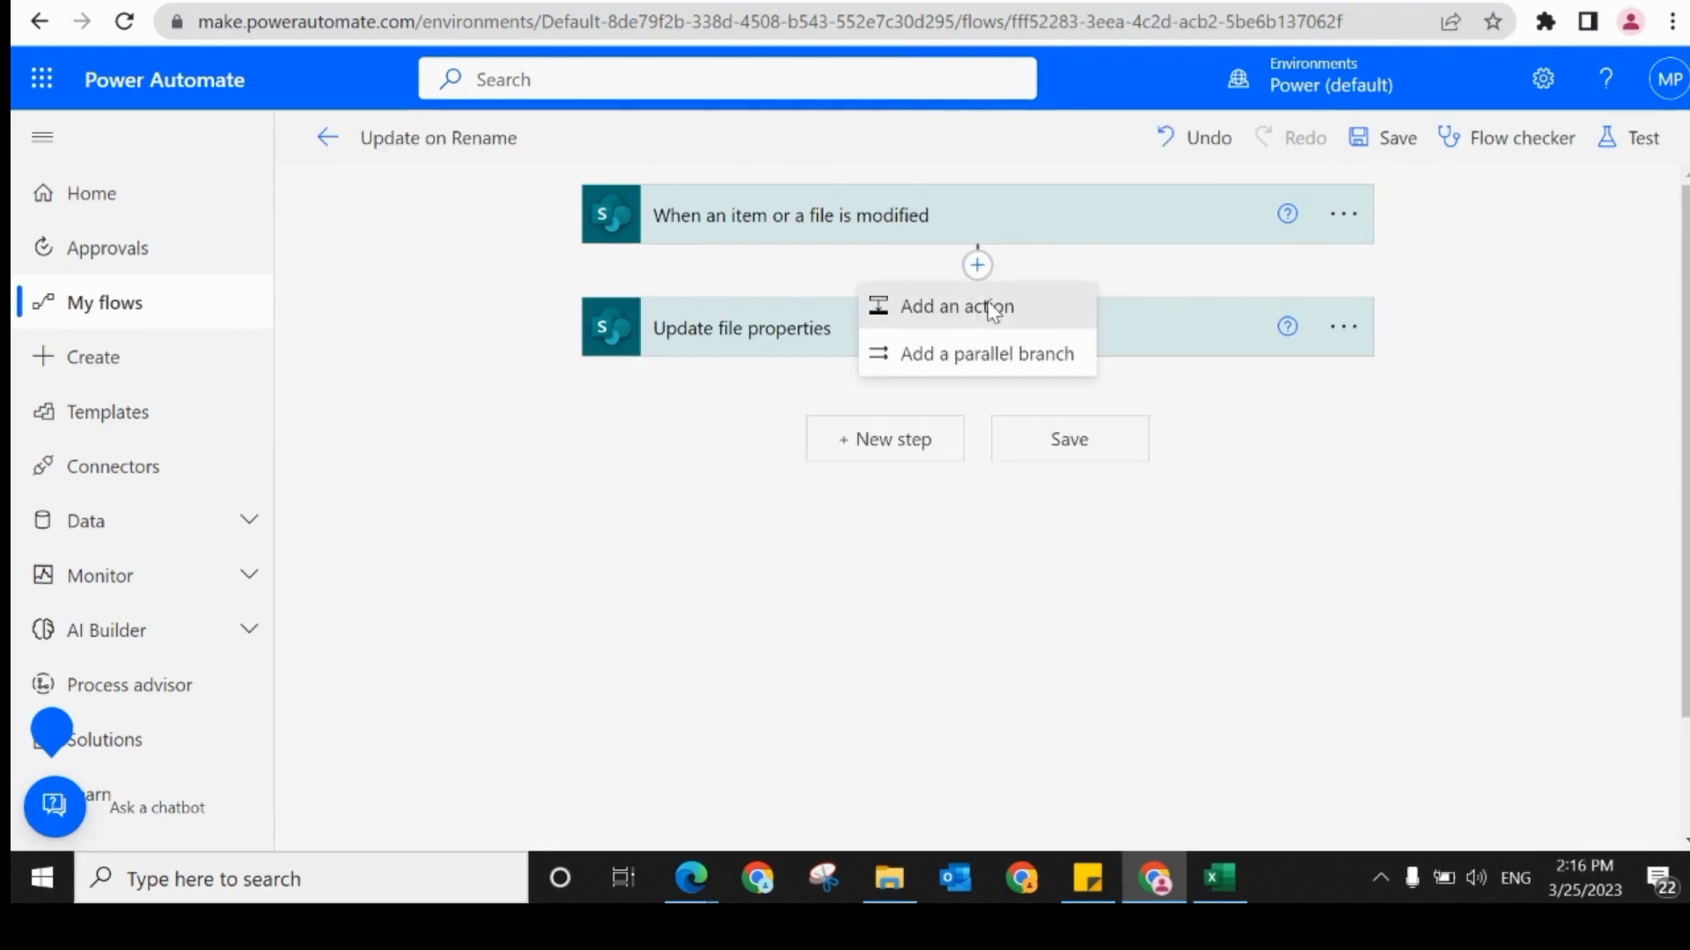
pyautogui.click(987, 303)
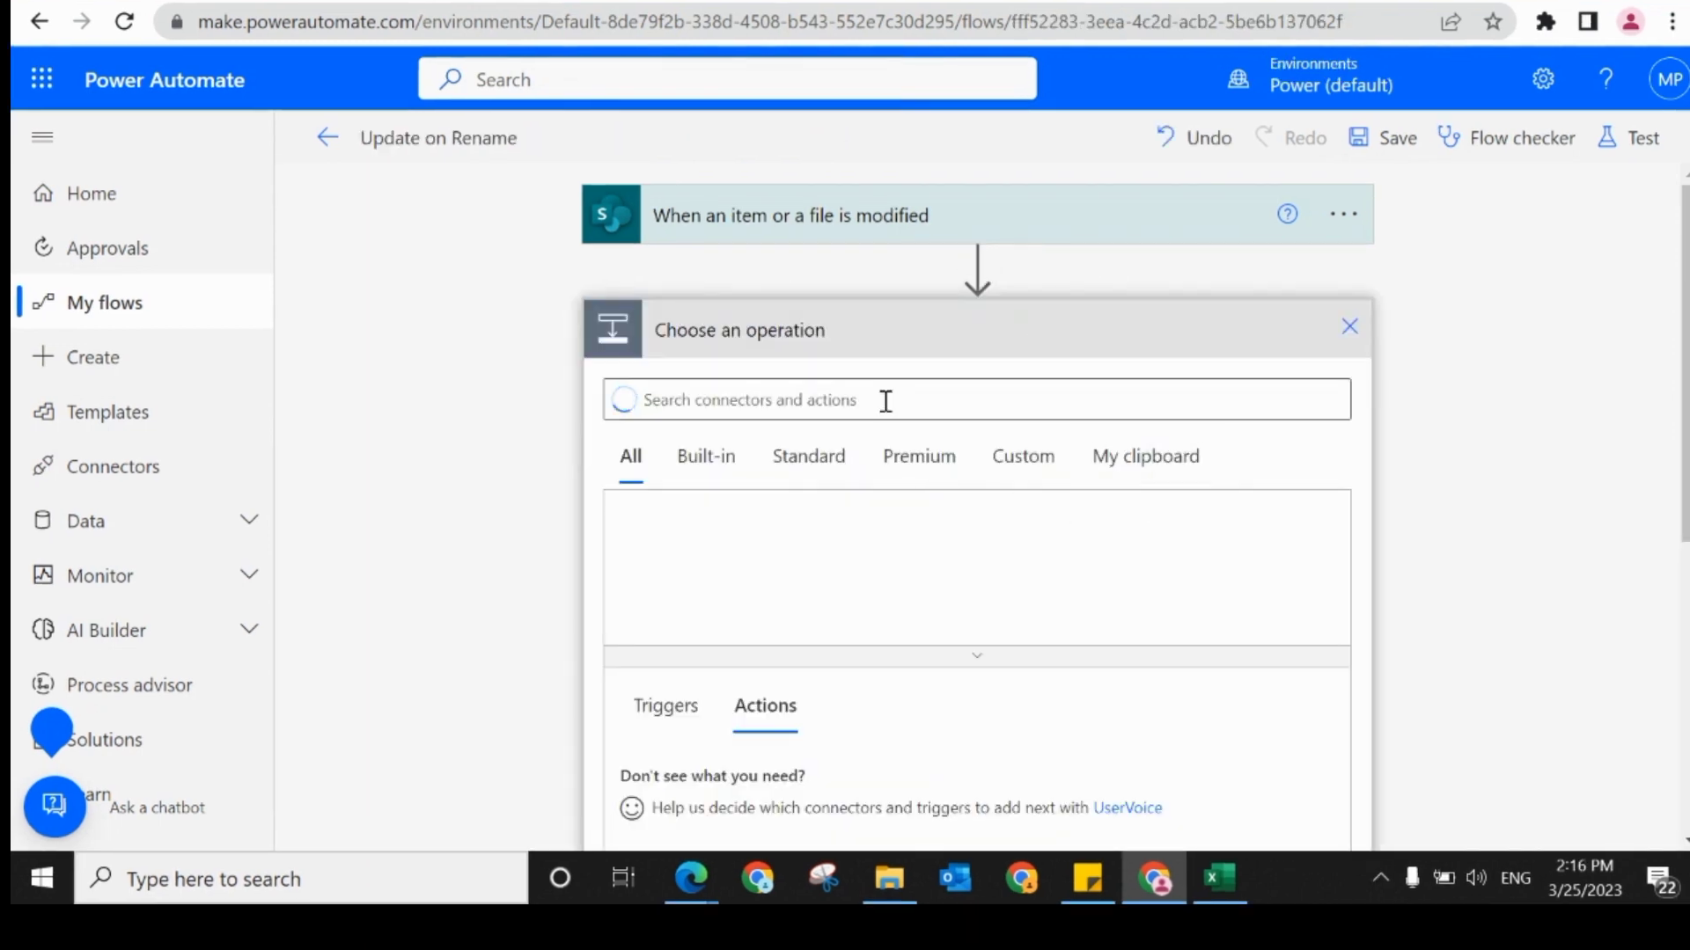
pyautogui.write('comp')
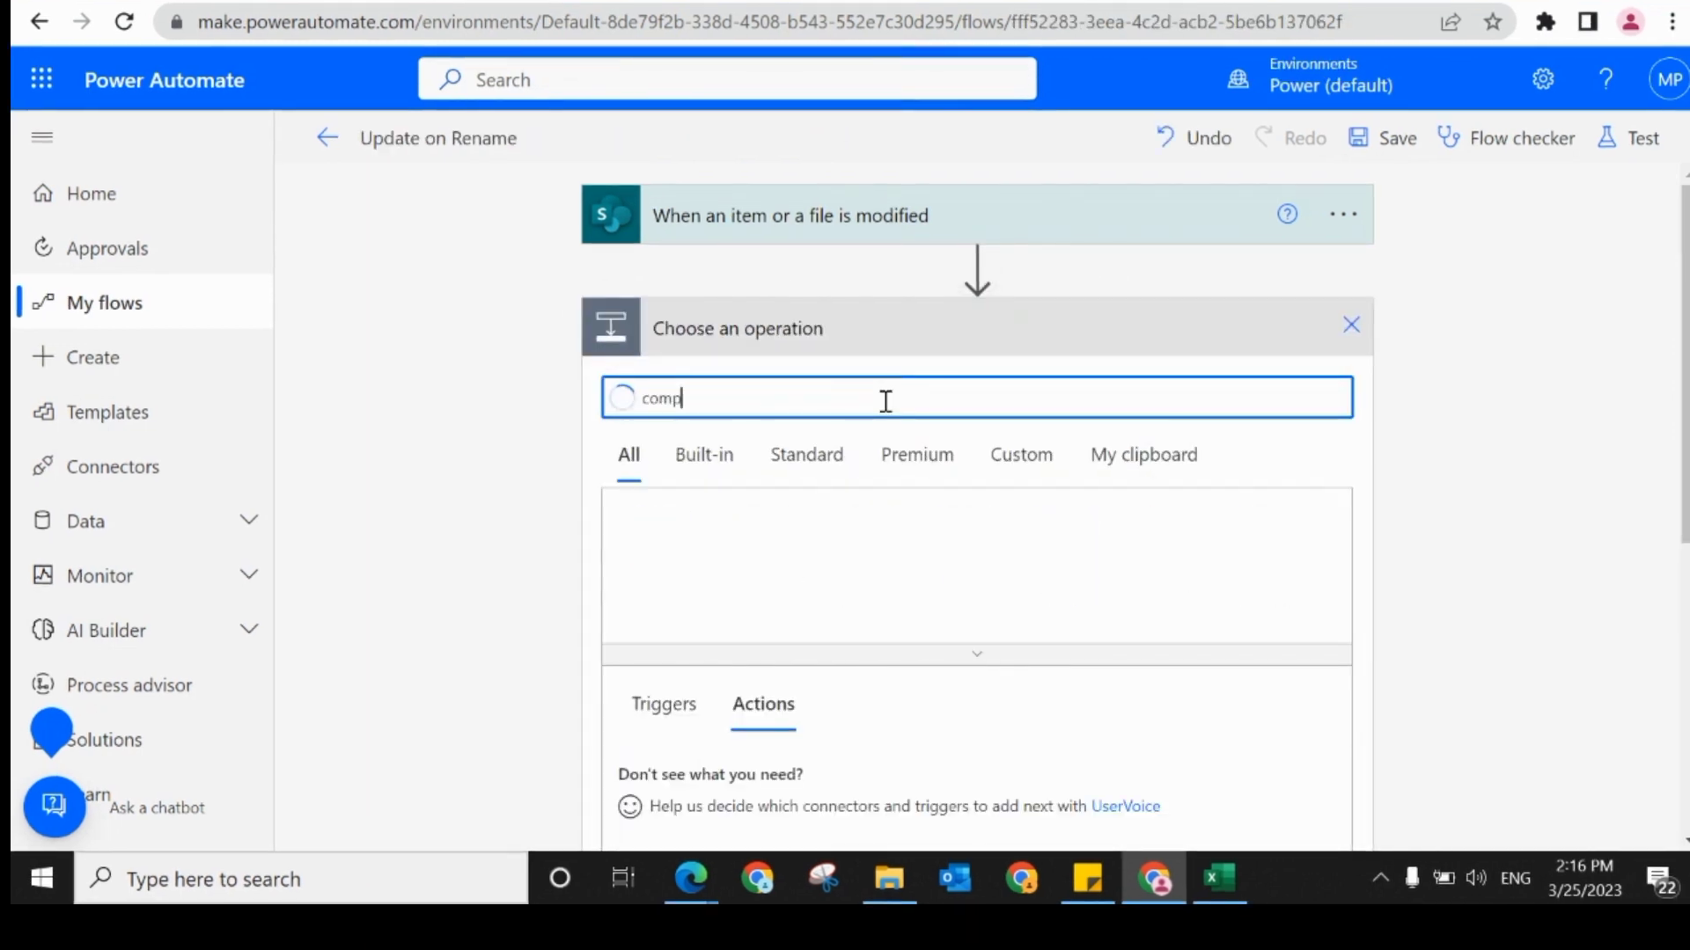
pyautogui.press('BackSpace')
pyautogui.press('BackSpace')
pyautogui.press('BackSpace')
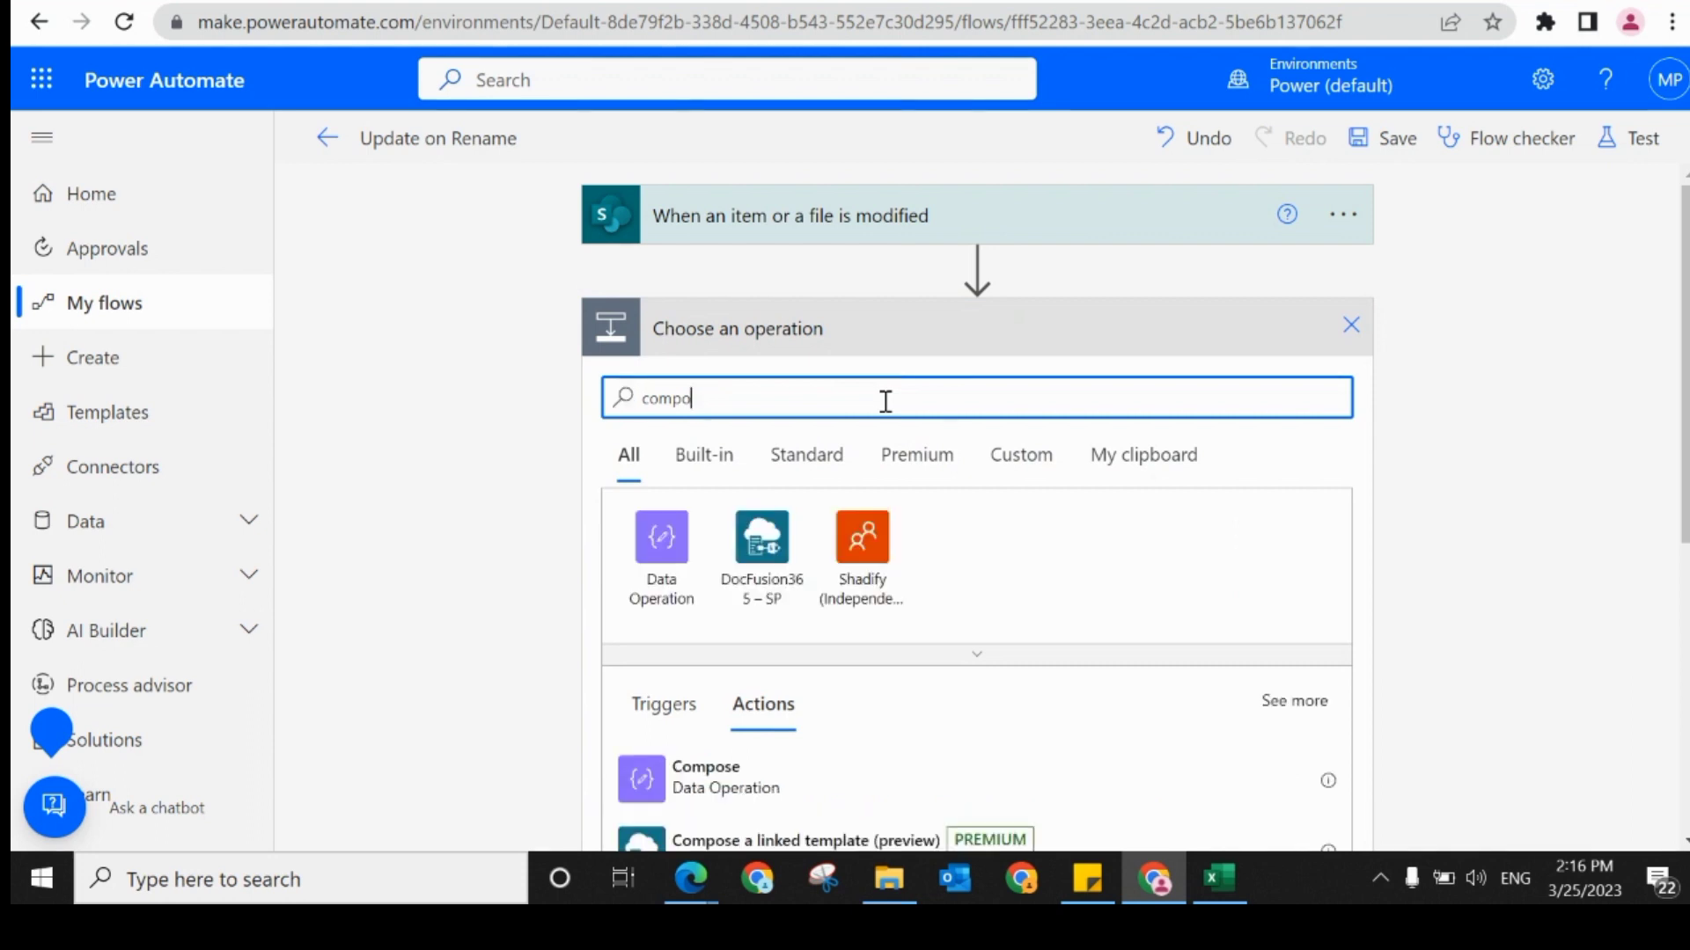
pyautogui.write('se')
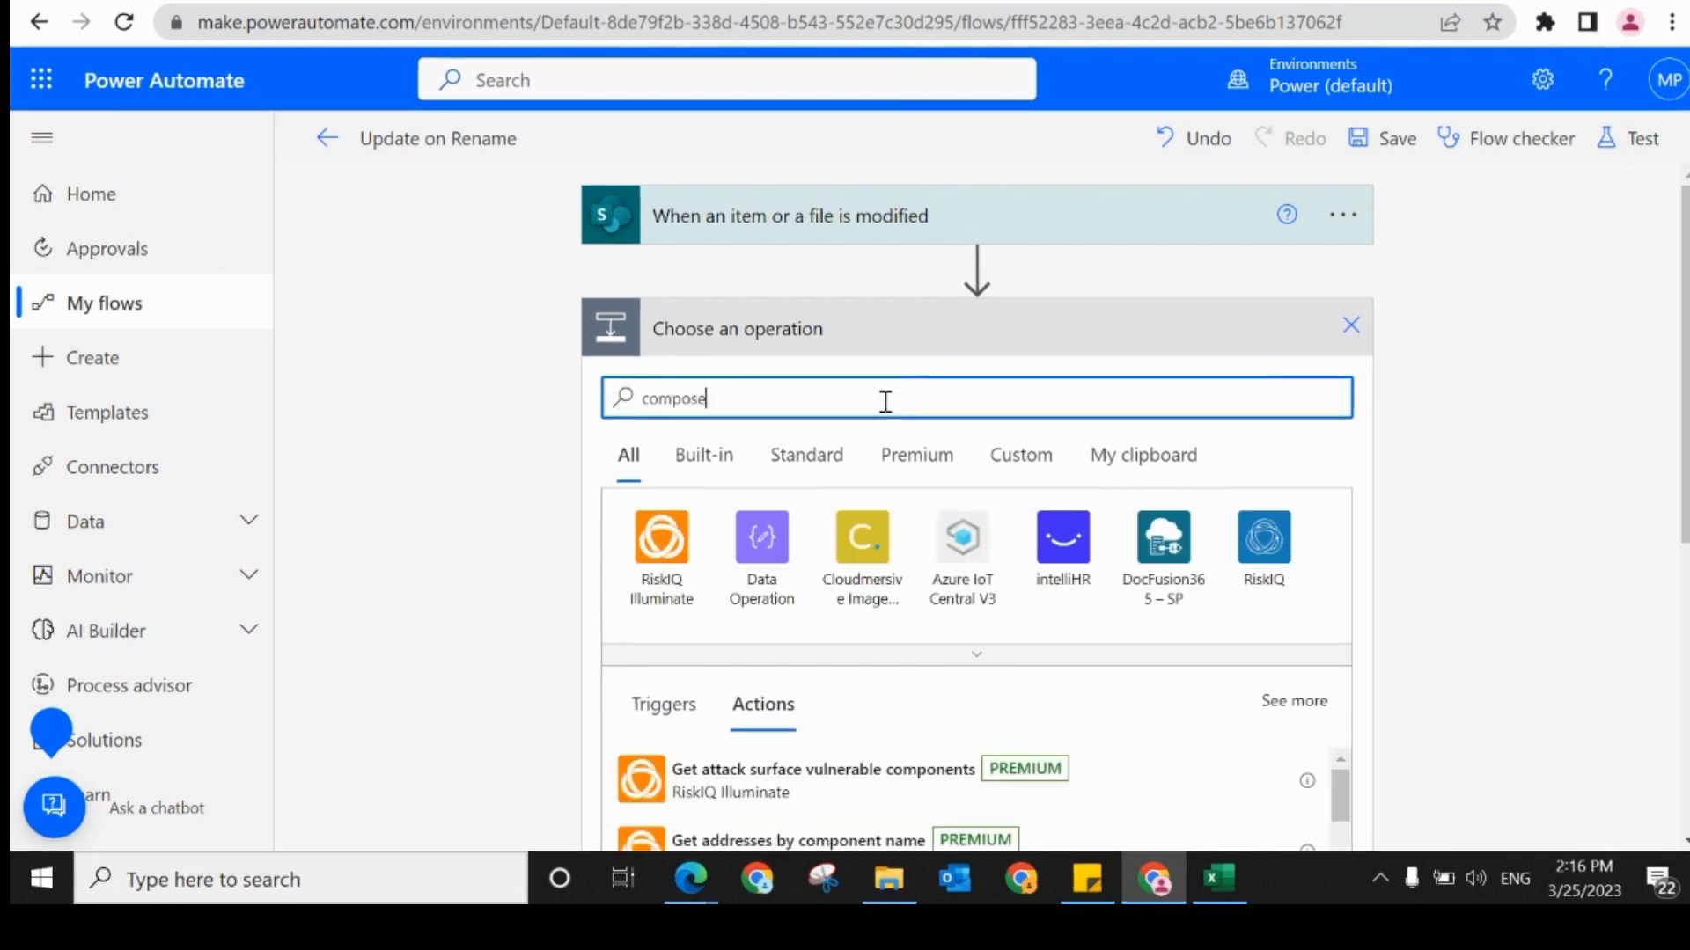
pyautogui.scroll(-2, 786, 598)
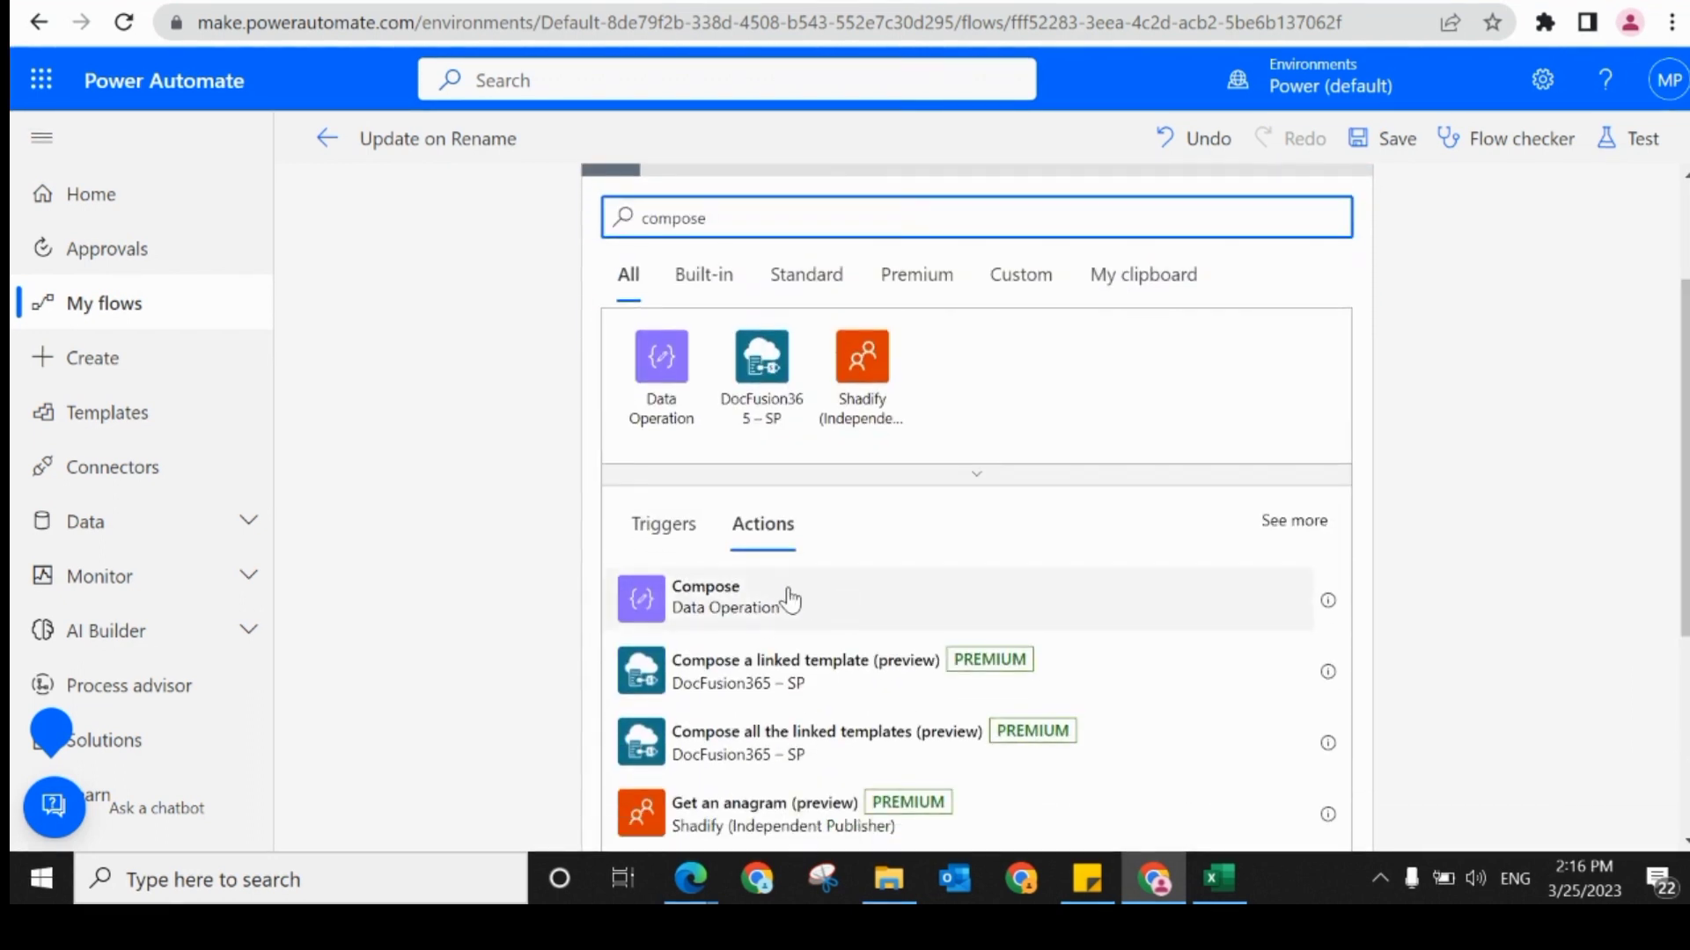
# Step: Set the Compose inputs to the trigger's "Content type Id" dynamic content and save the flow
pyautogui.click(1011, 241)
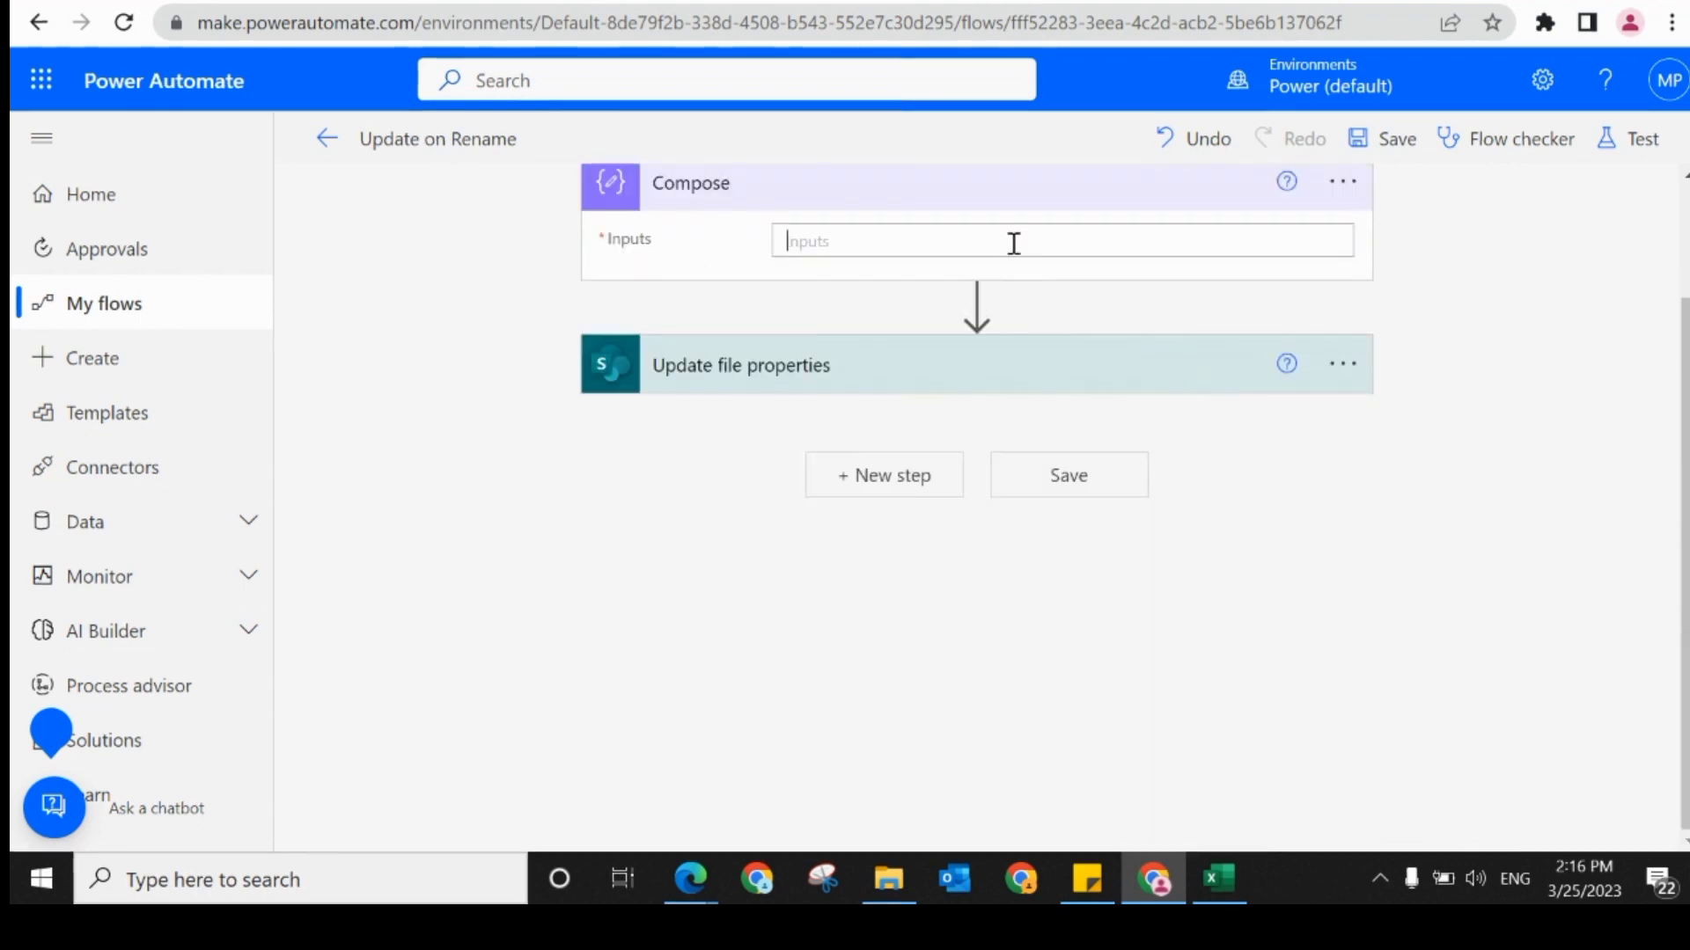
pyautogui.click(1303, 429)
pyautogui.write('con')
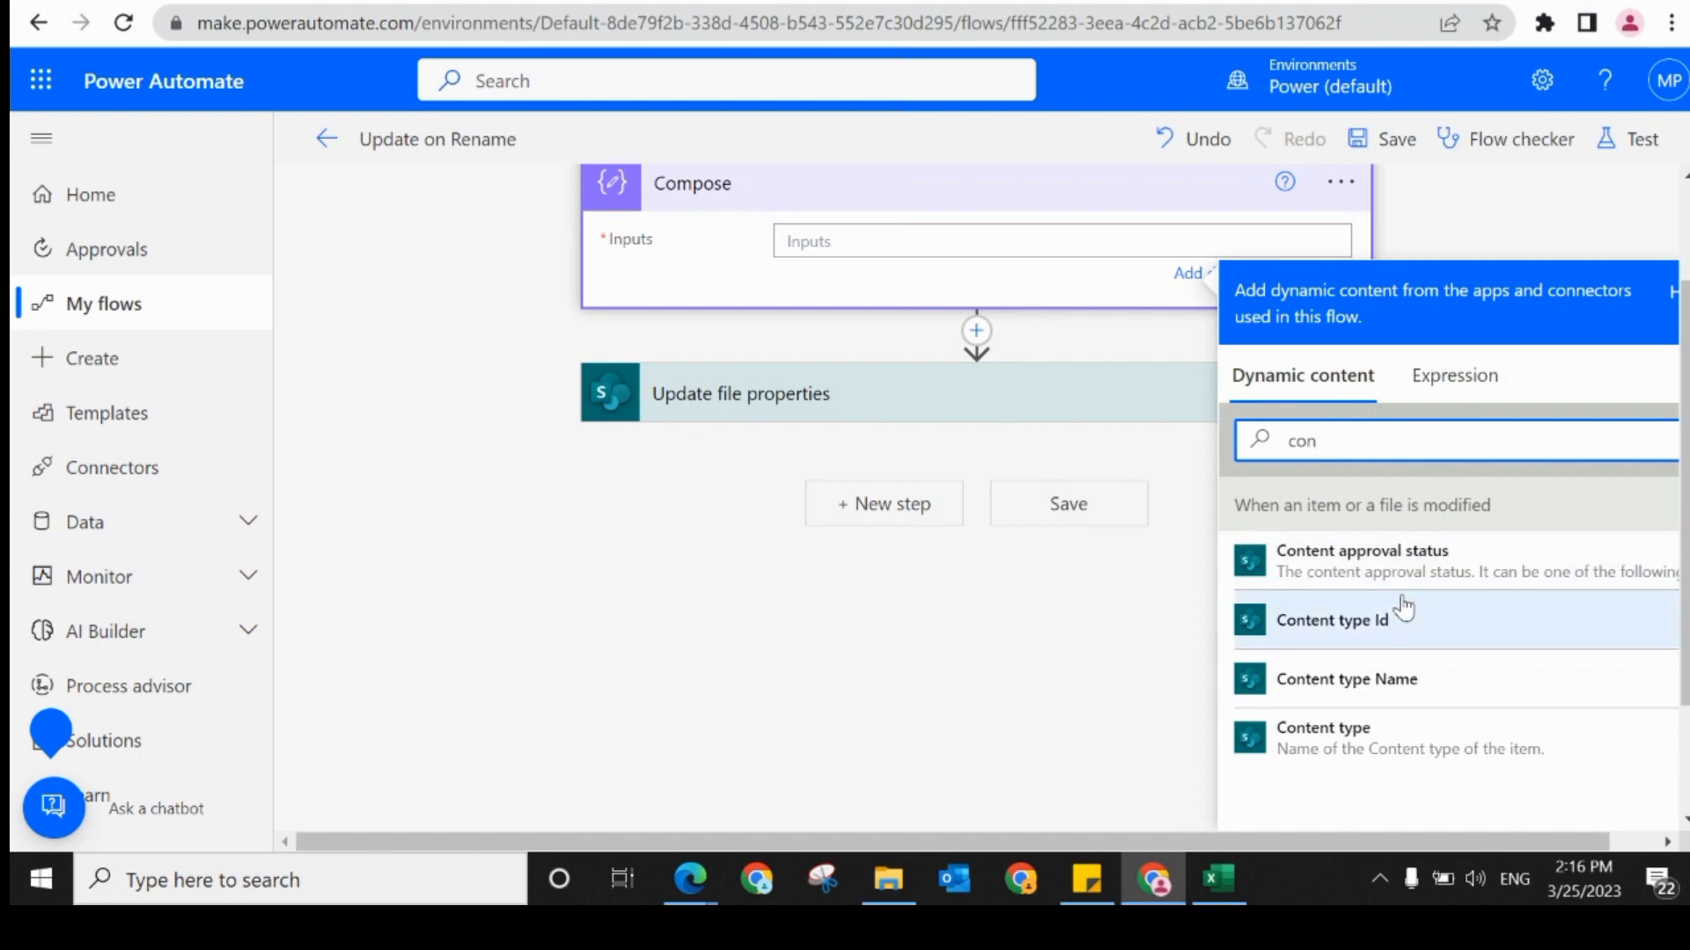
pyautogui.click(1369, 621)
pyautogui.click(1382, 142)
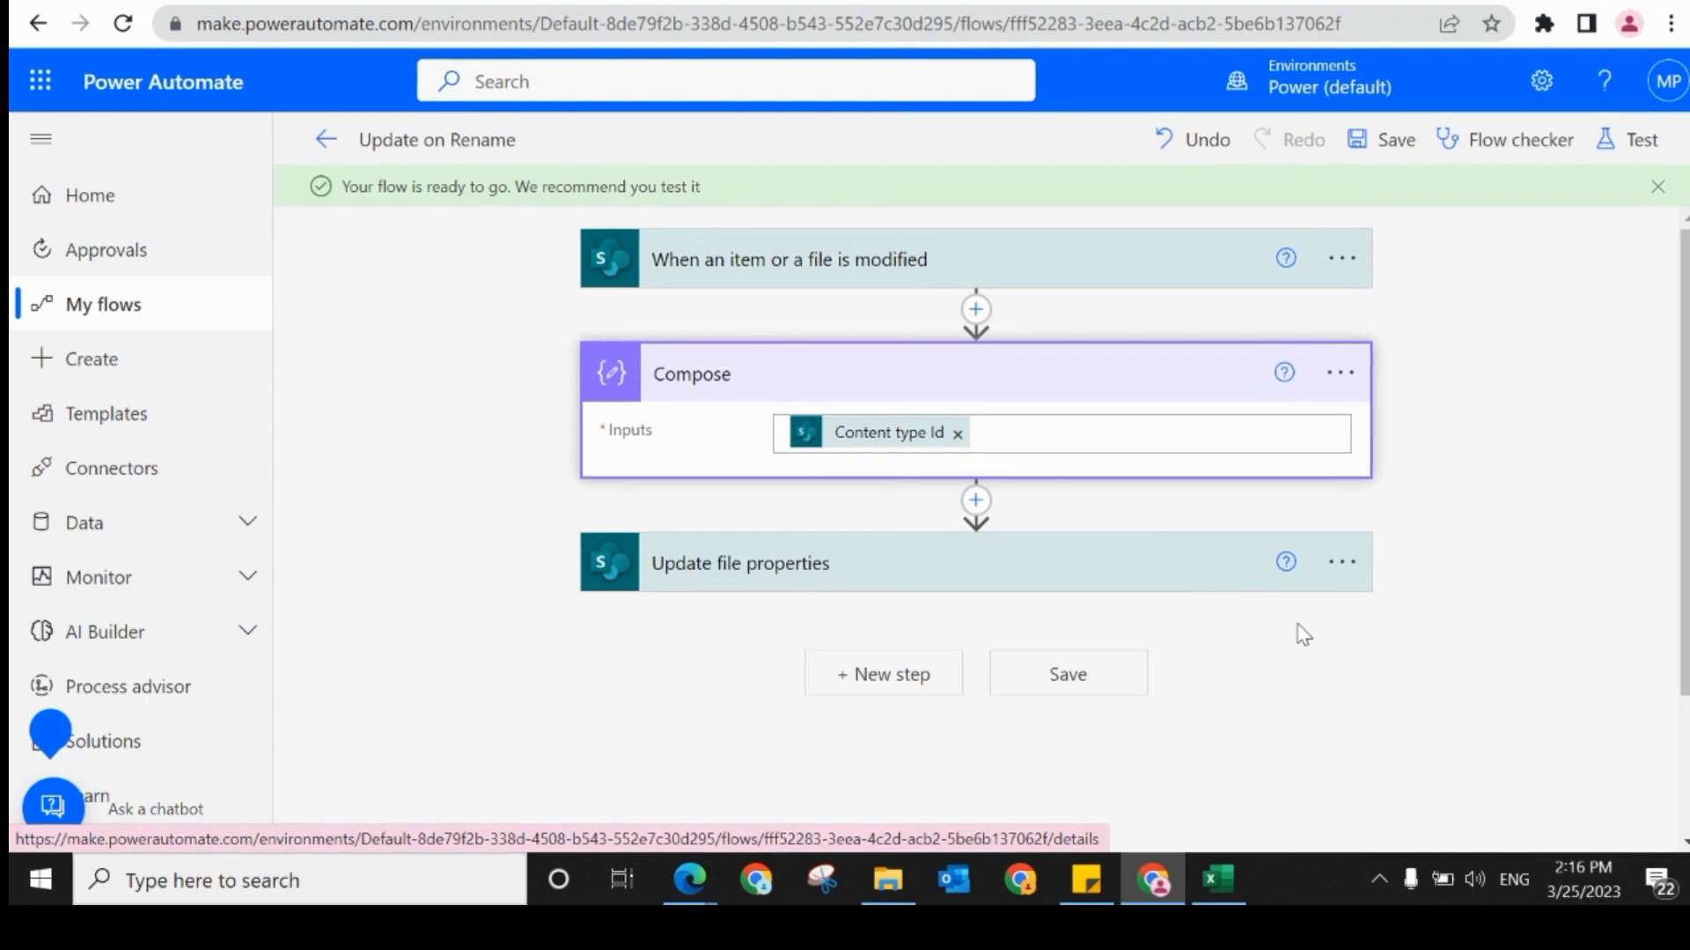
# Step: Switch to the SharePoint Documents library and set the Reports folder's Test value to "testing" in grid view, leaving grid view when done
pyautogui.moveTo(894, 456)
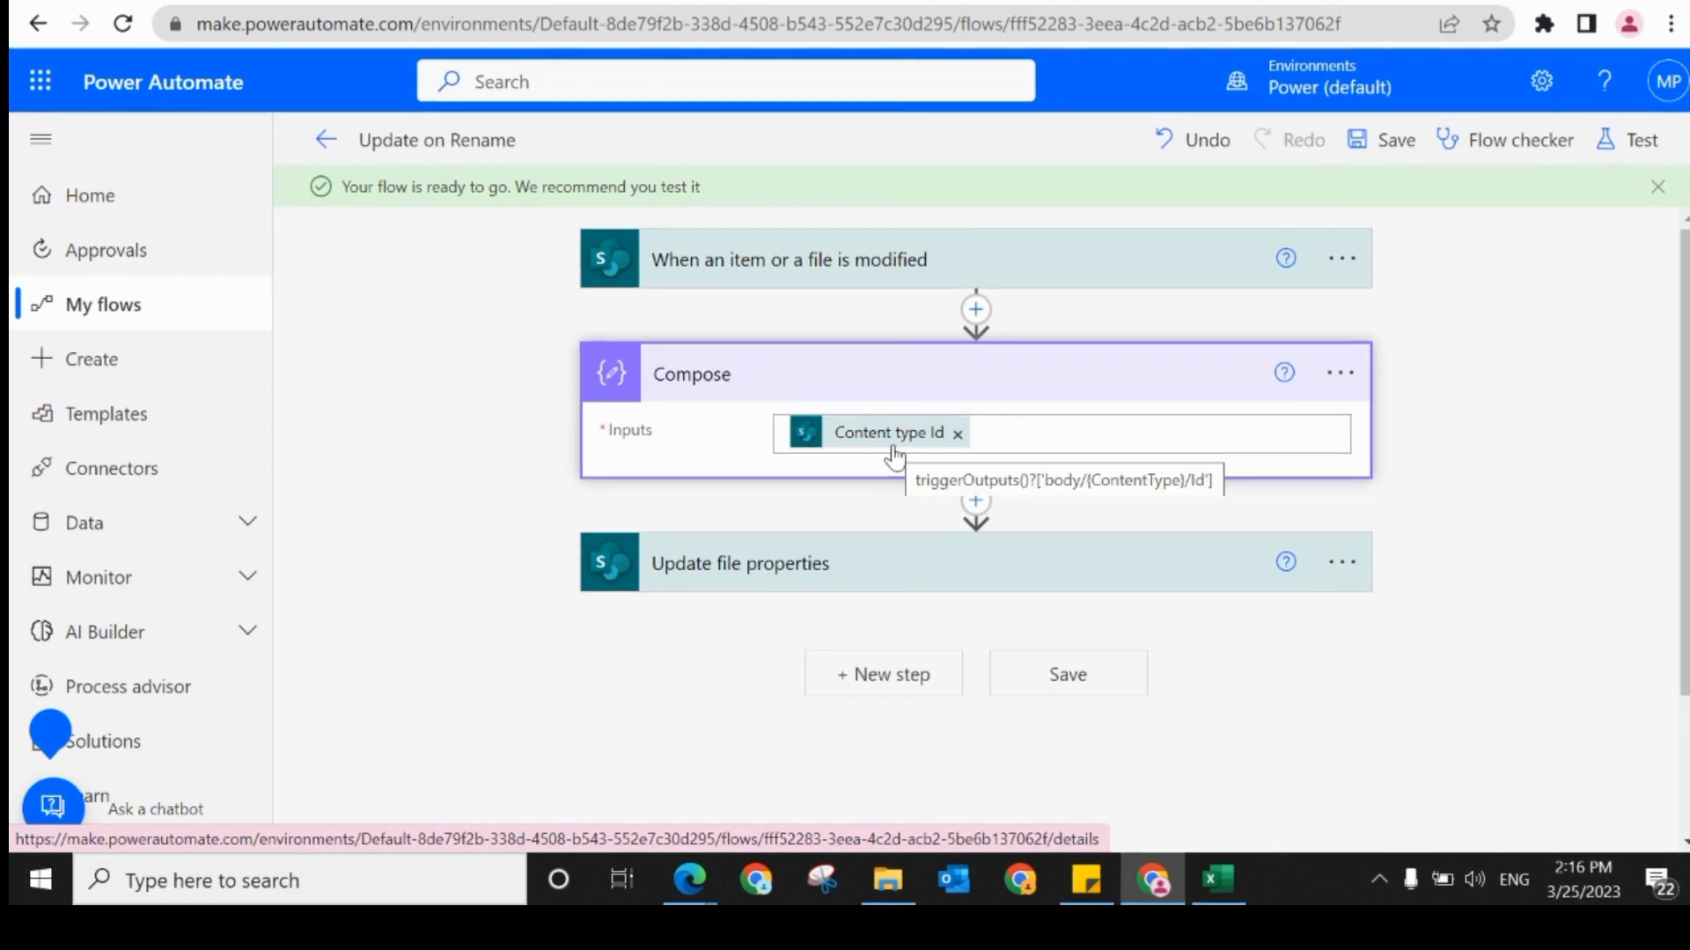
pyautogui.click(339, 2)
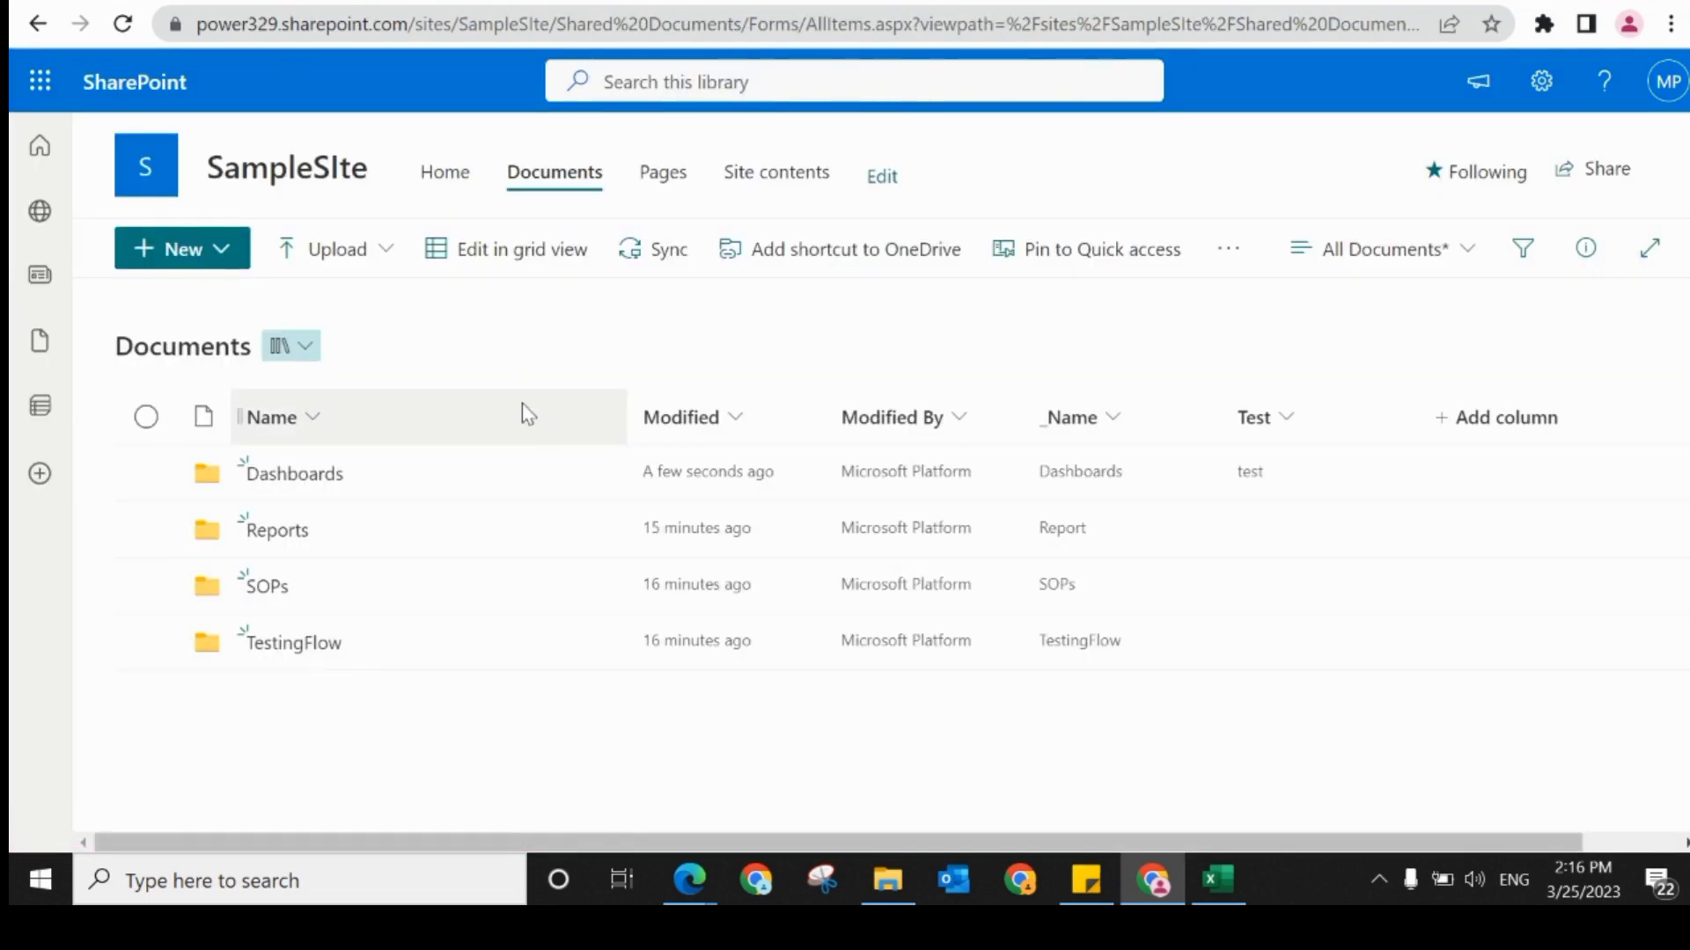
pyautogui.click(547, 249)
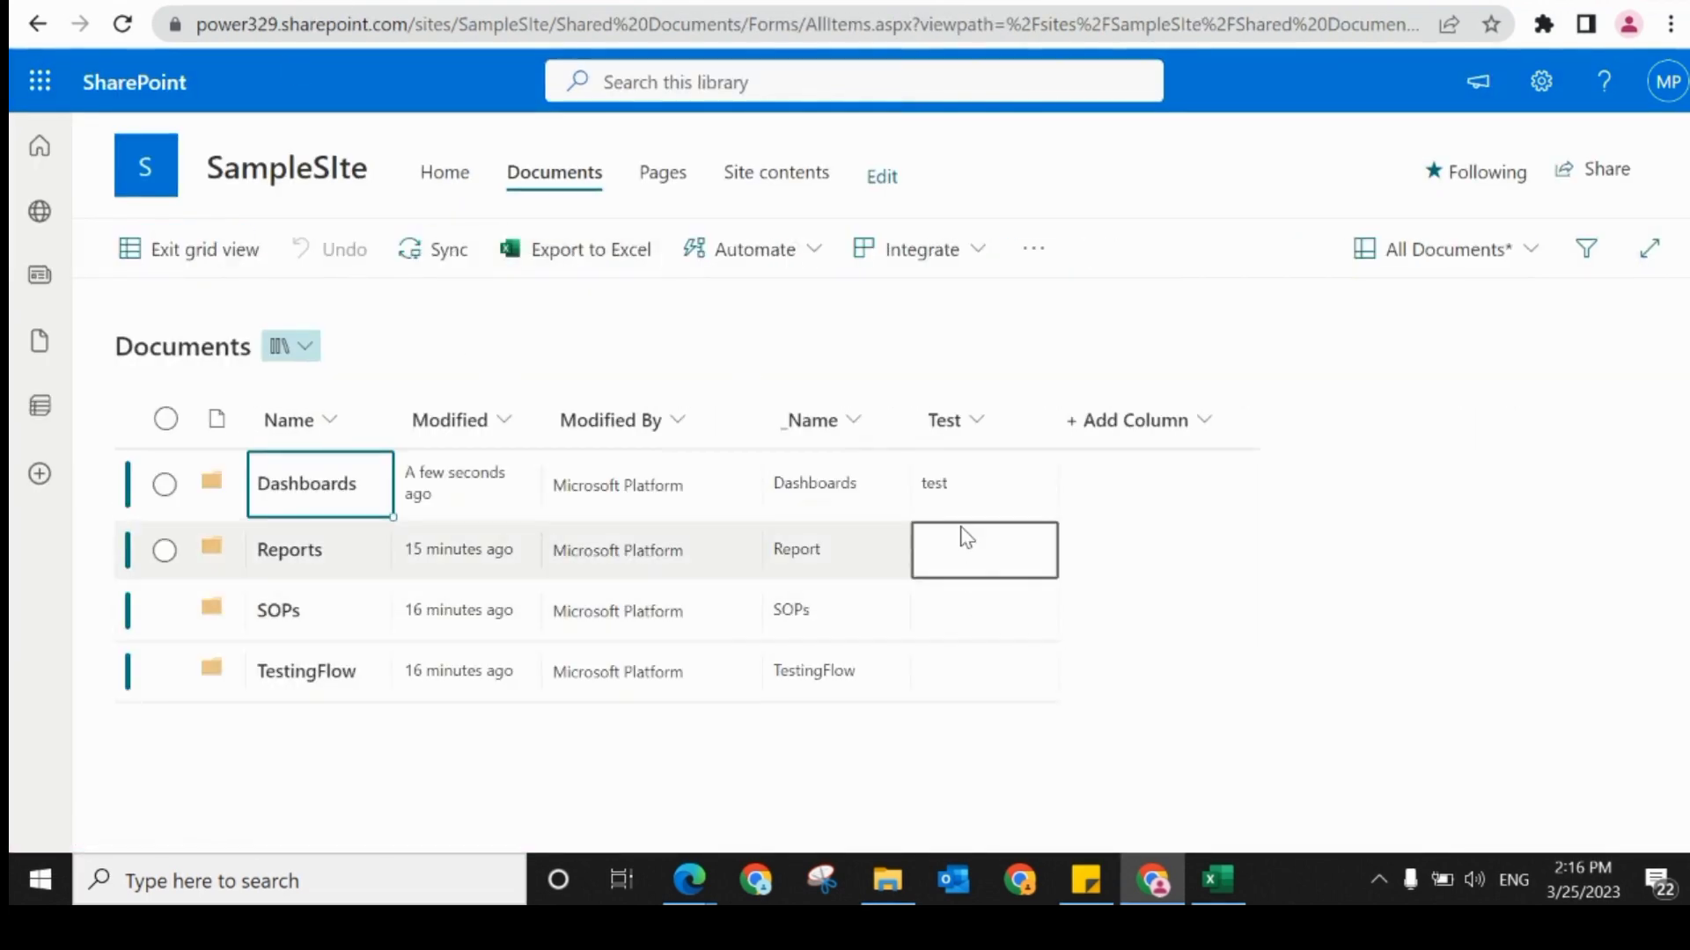
pyautogui.click(965, 544)
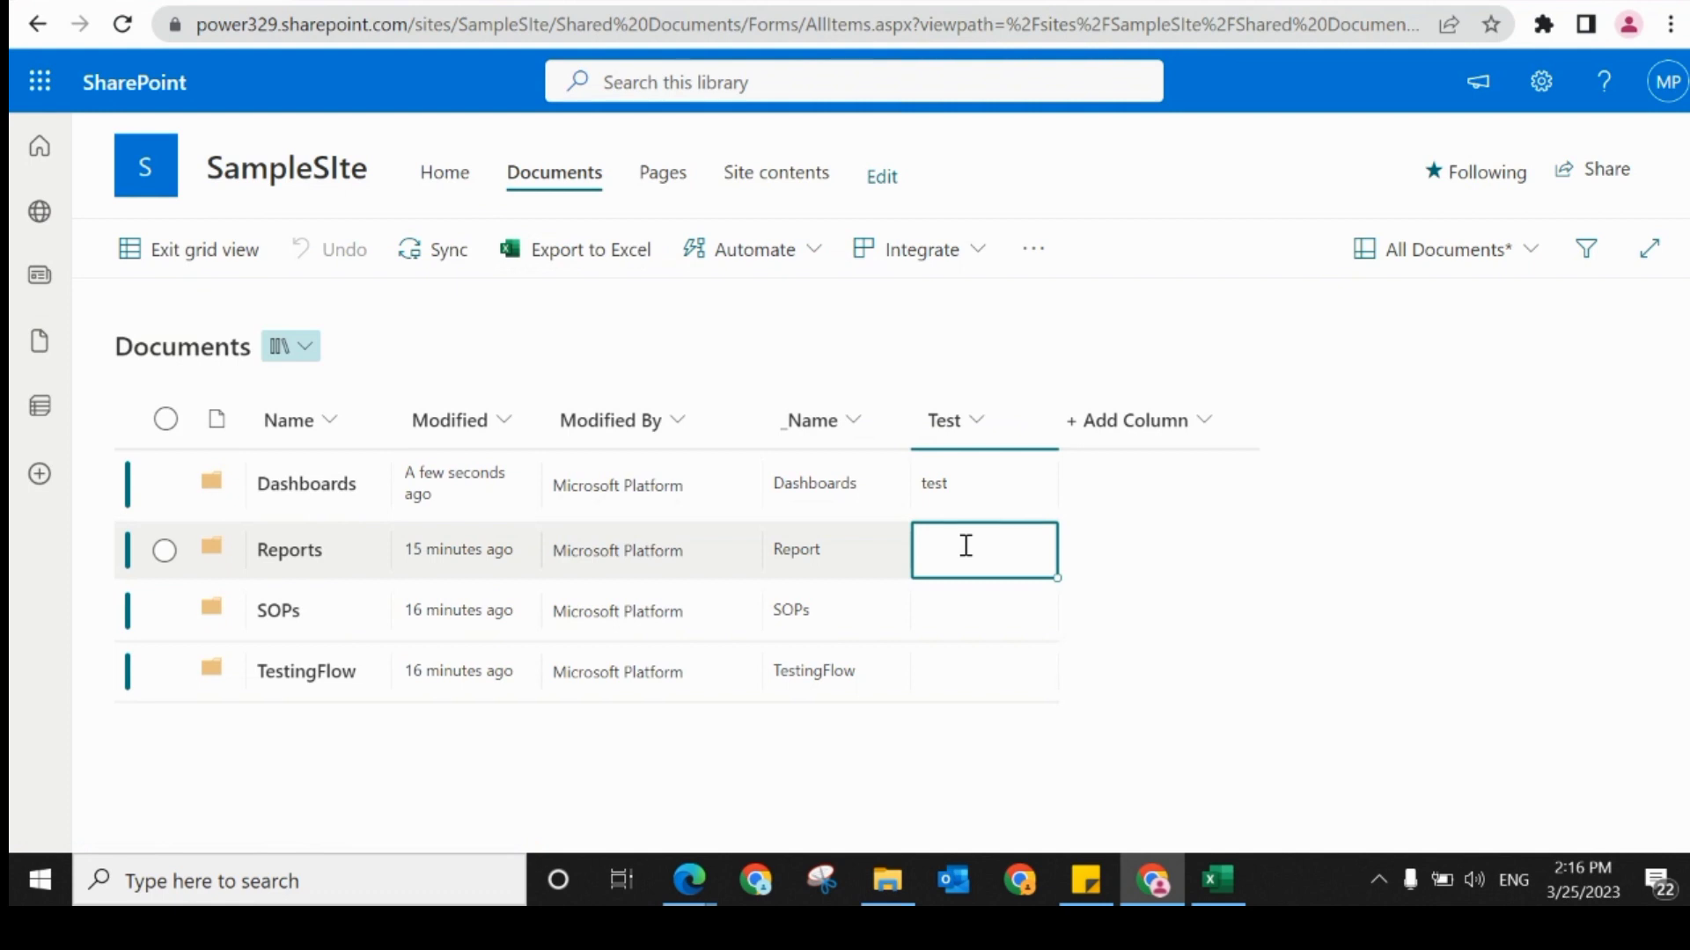
pyautogui.click(966, 545)
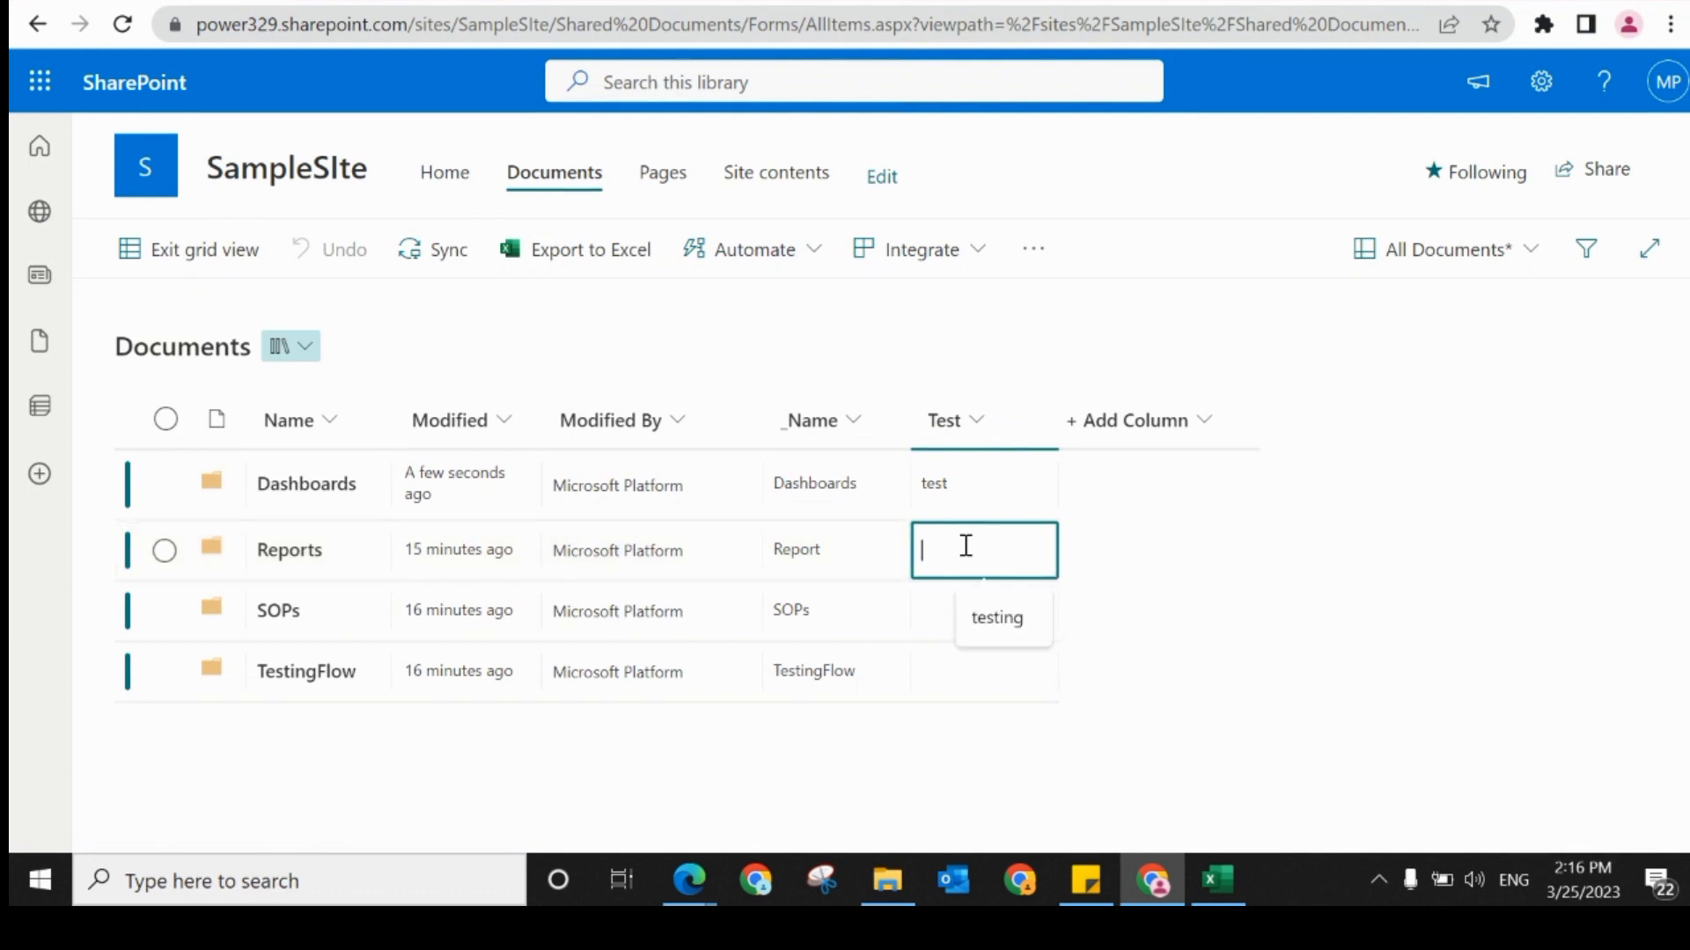
pyautogui.click(993, 616)
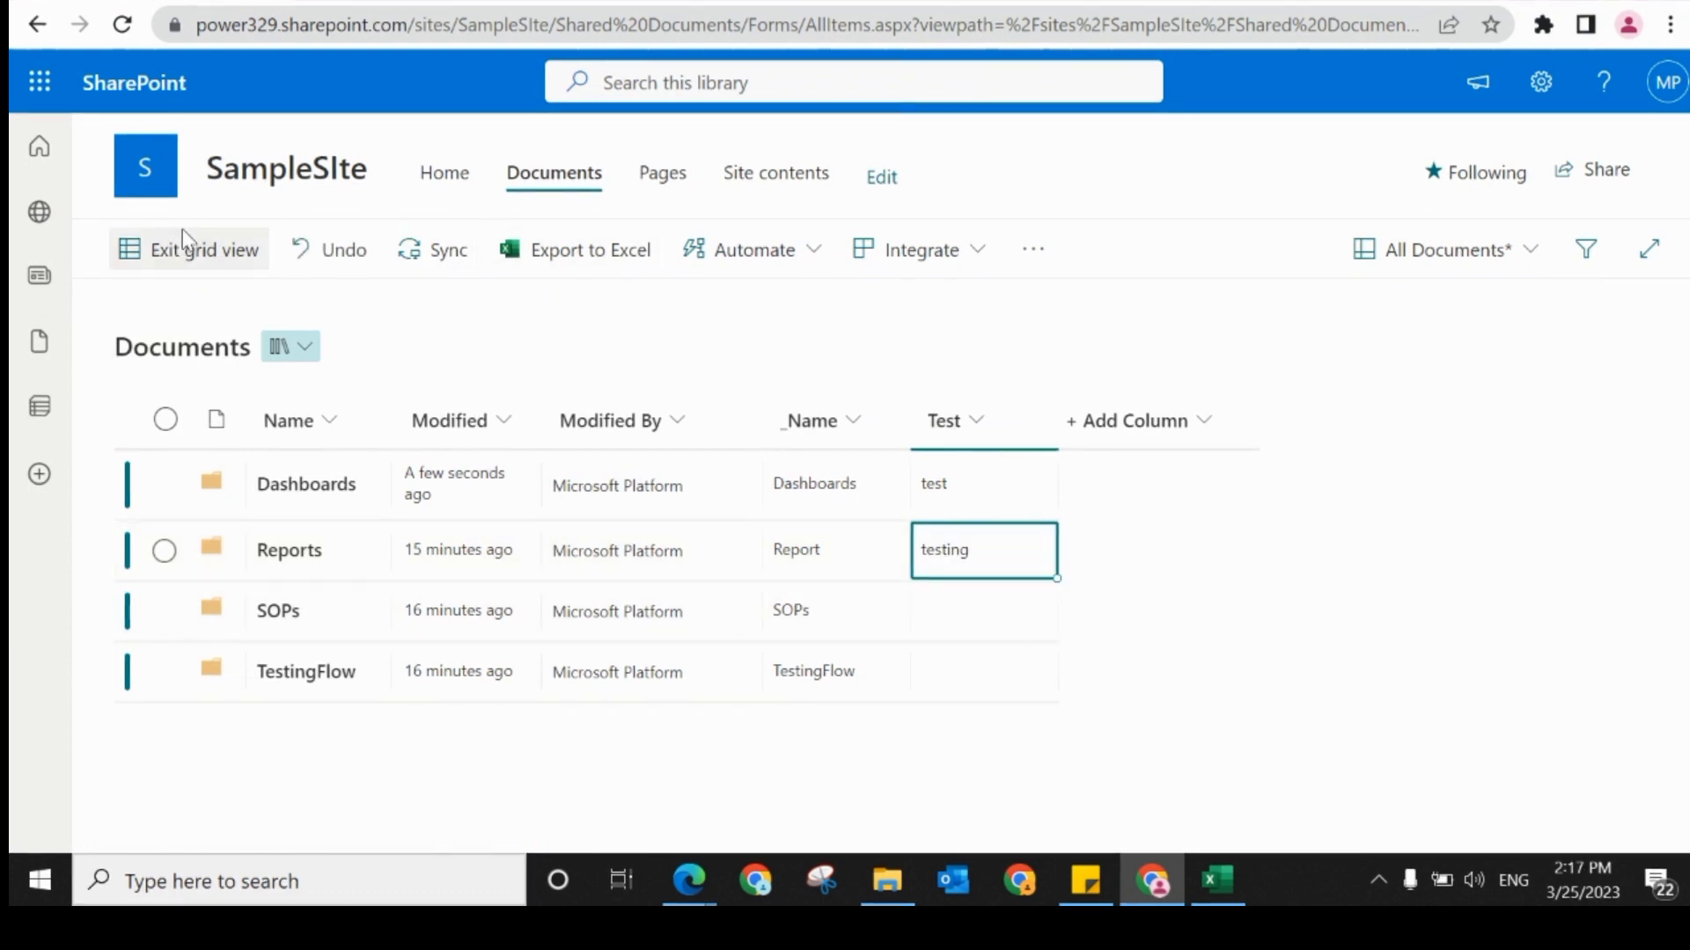
pyautogui.click(183, 228)
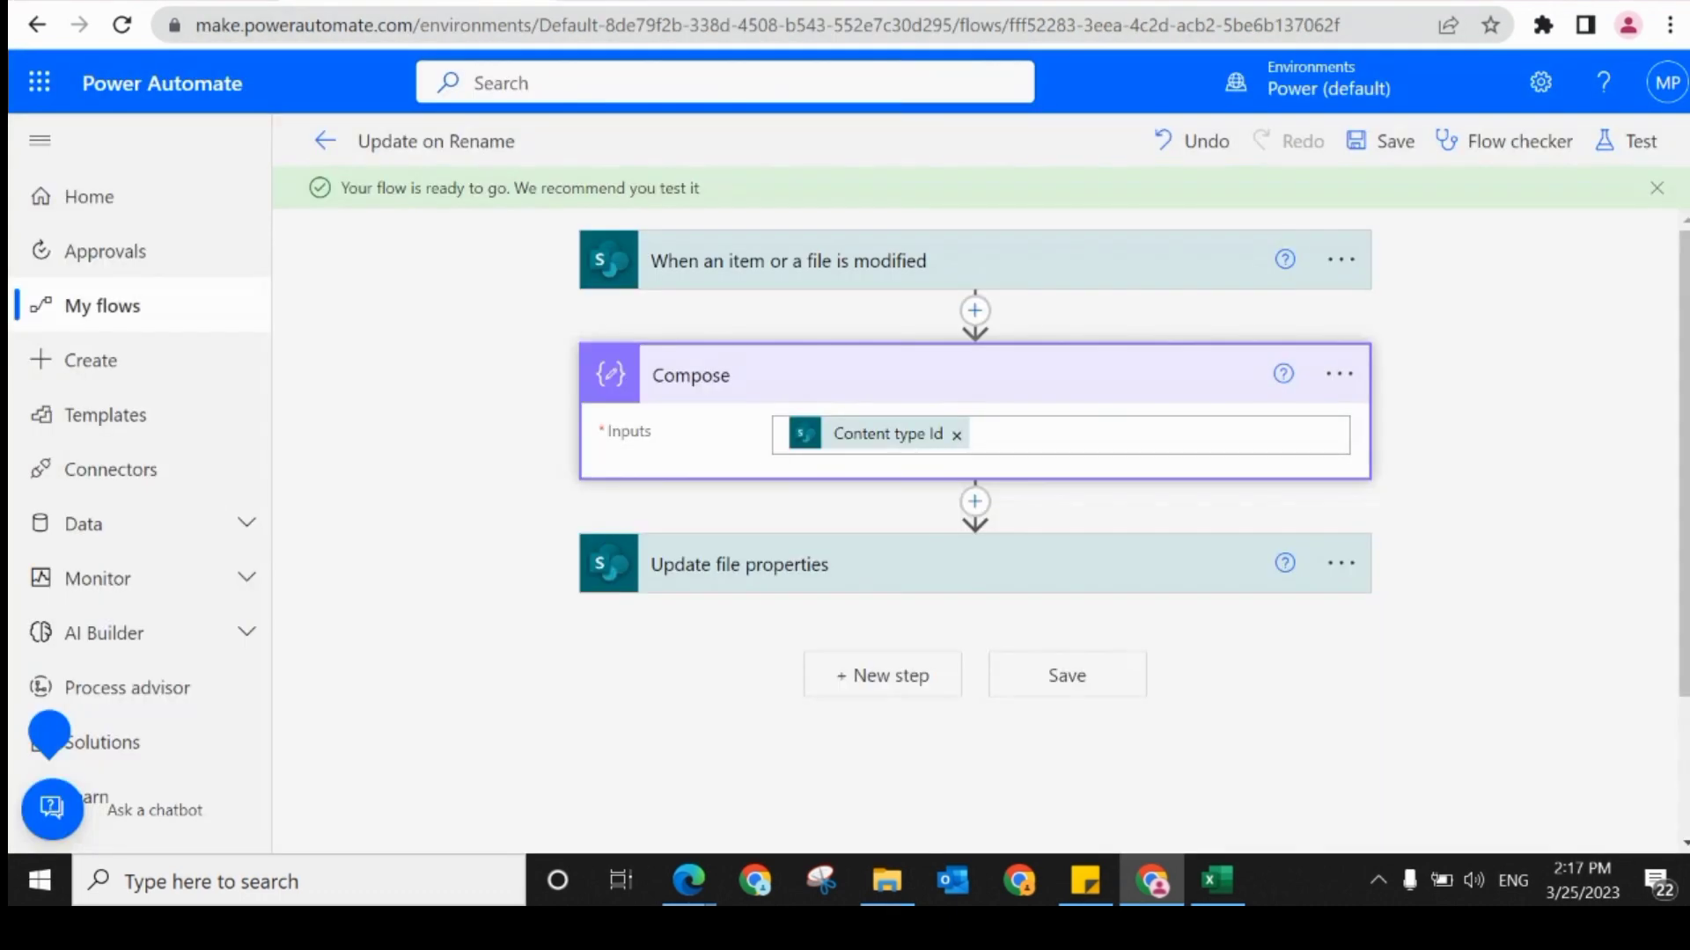
# Step: Return to the Update on Rename flow's details, open its most recent run and expand the Compose action
pyautogui.click(324, 141)
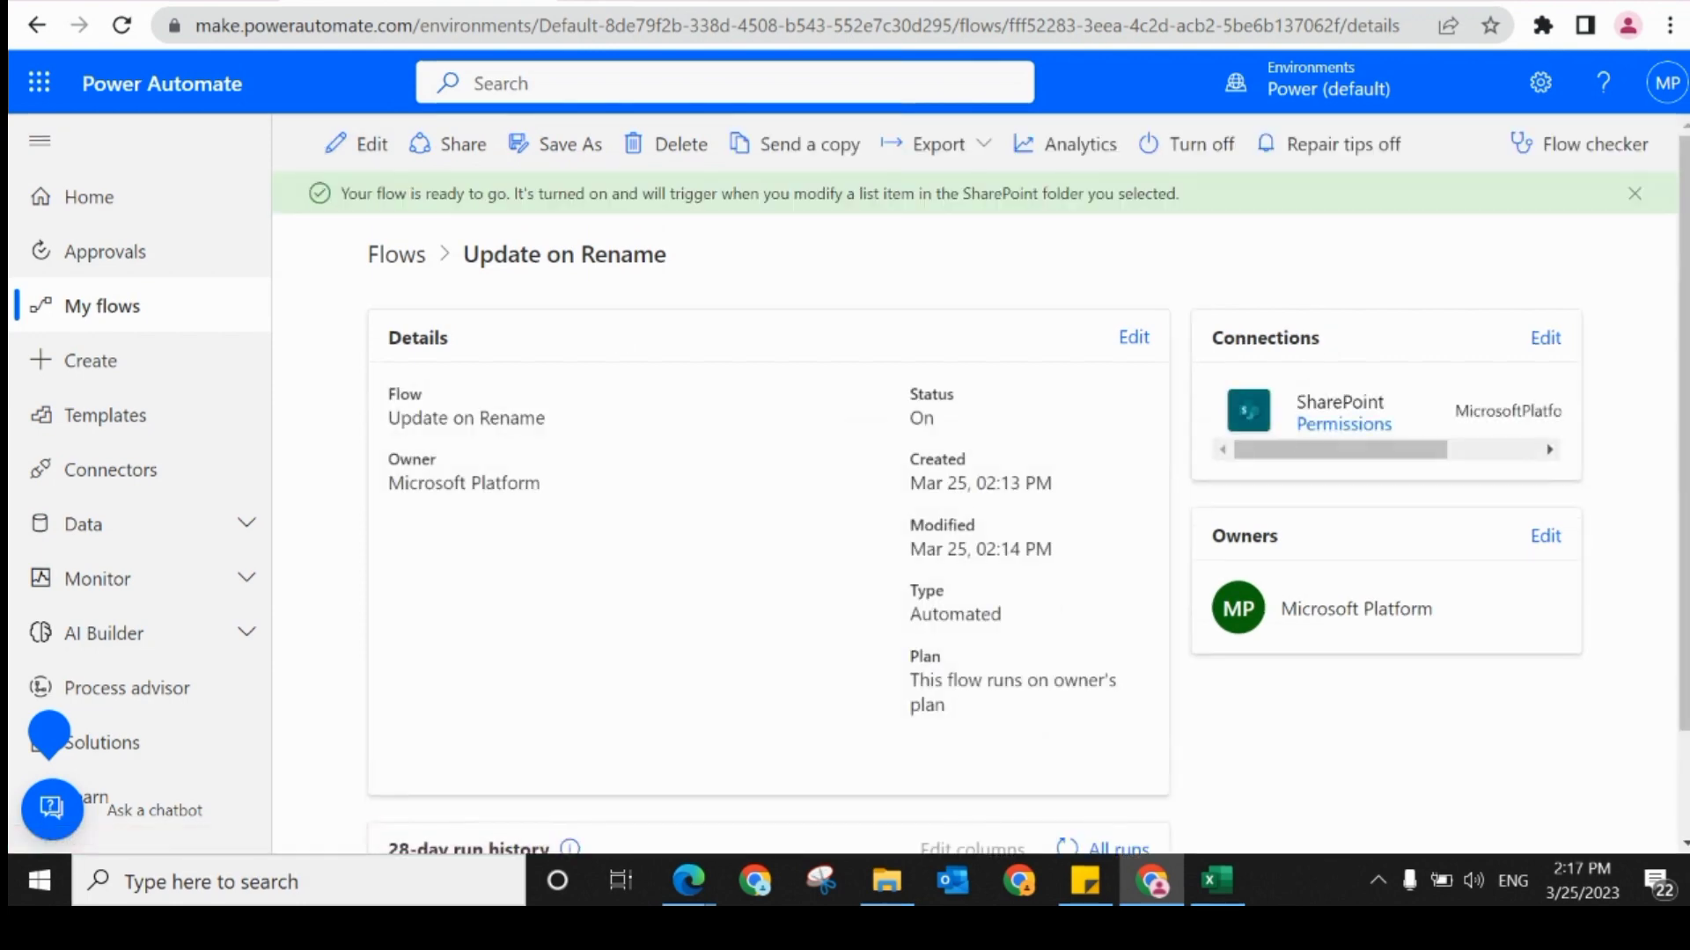
pyautogui.scroll(-2, 1094, 728)
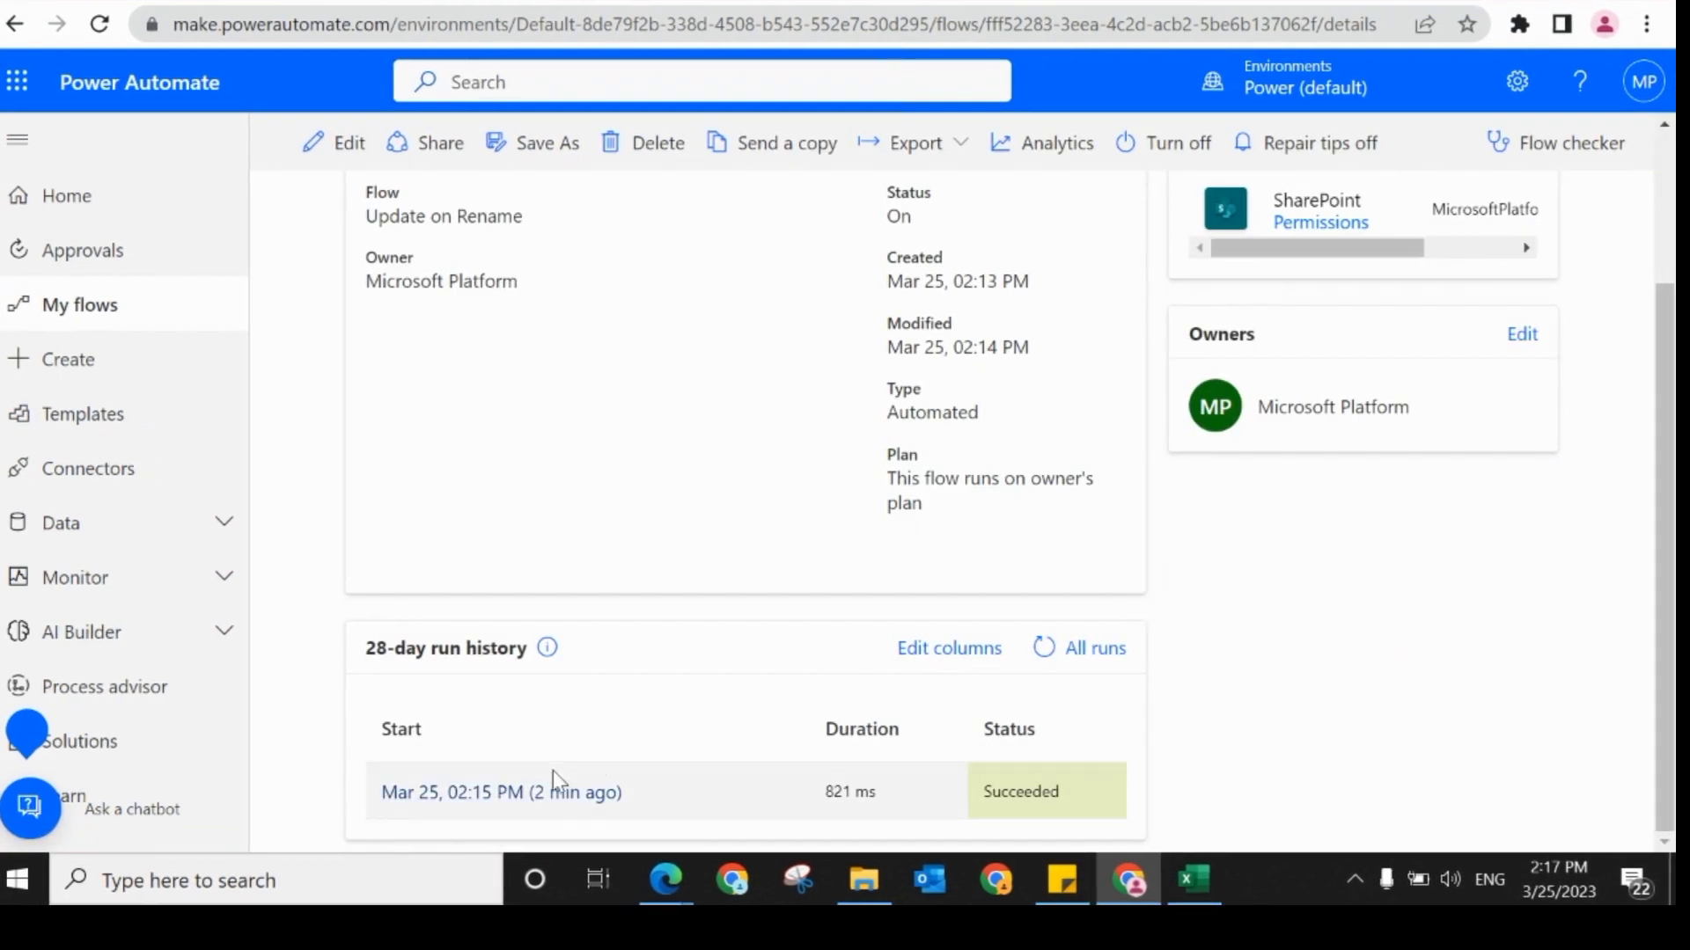
pyautogui.click(532, 792)
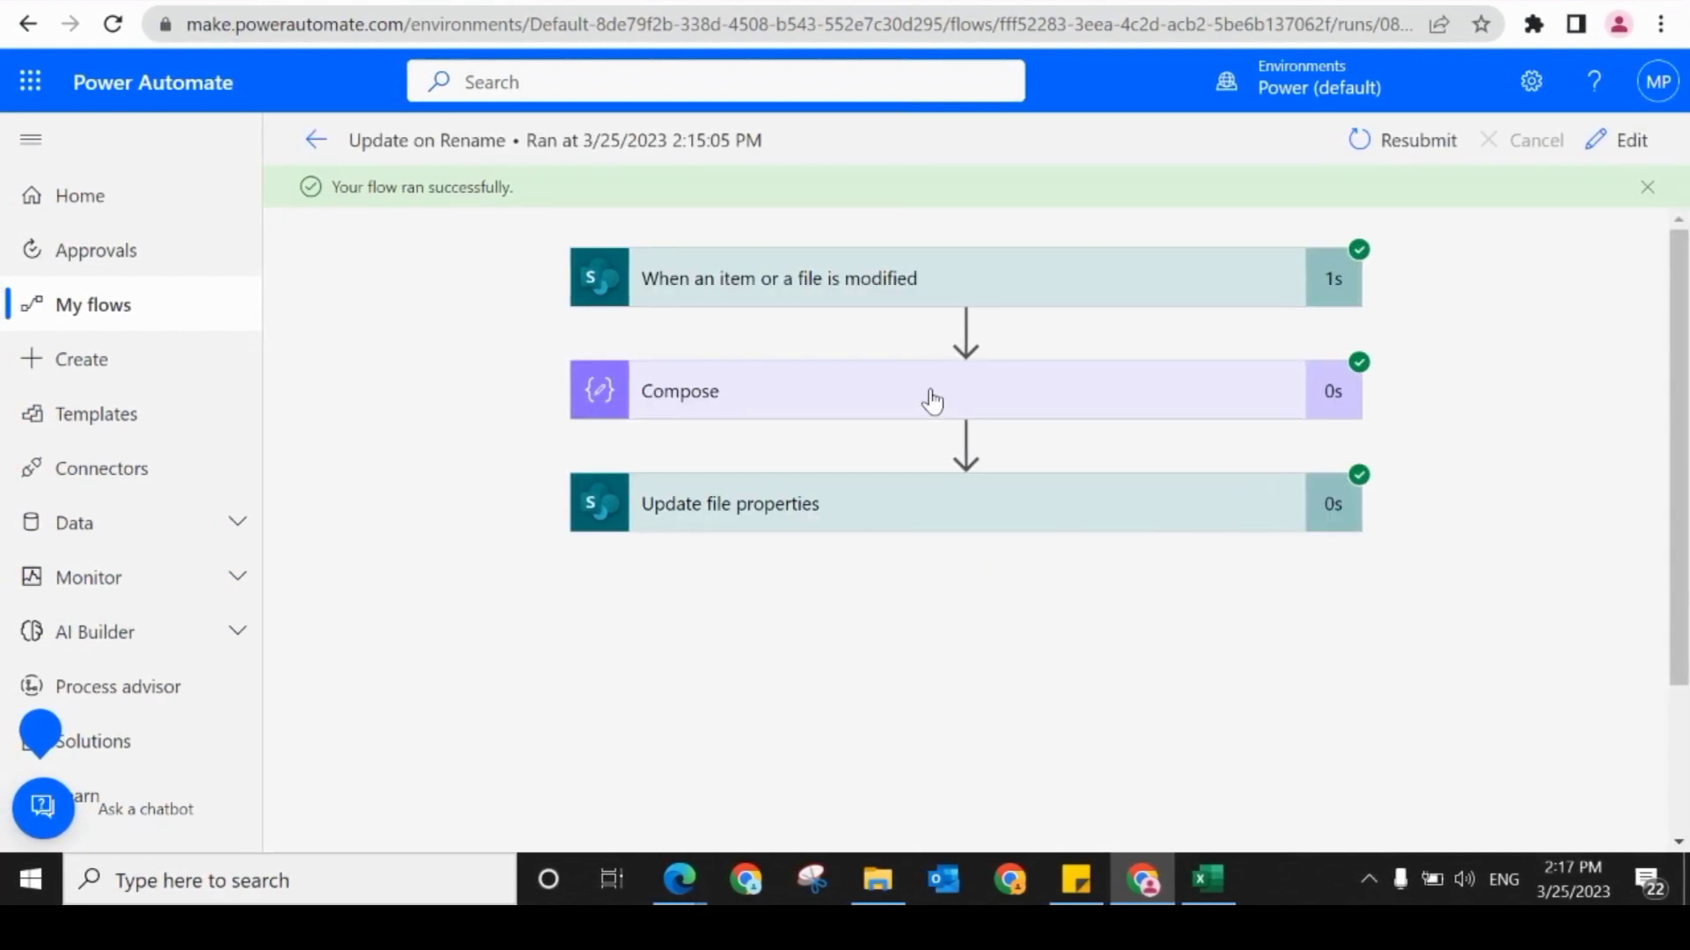
pyautogui.click(931, 401)
# Step: Copy the content type ID from the Compose inputs into a new Notepad document and minimize Notepad
pyautogui.tripleClick(1122, 574)
pyautogui.hotkey('ctrl', 'c')
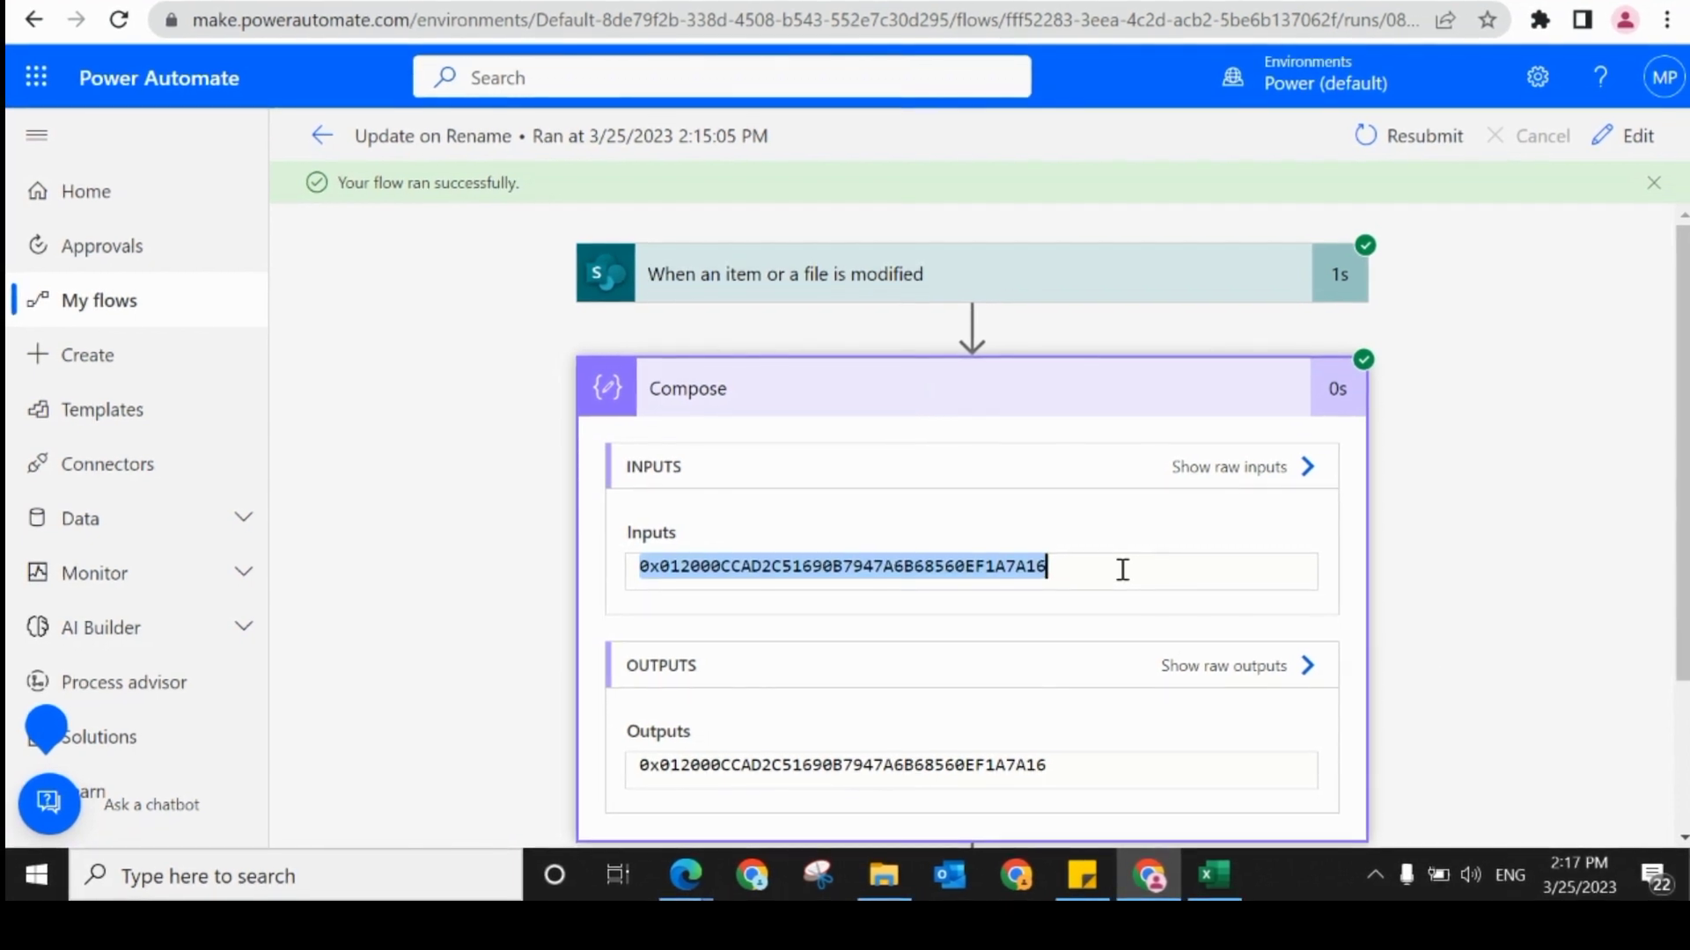
pyautogui.press('super+r')
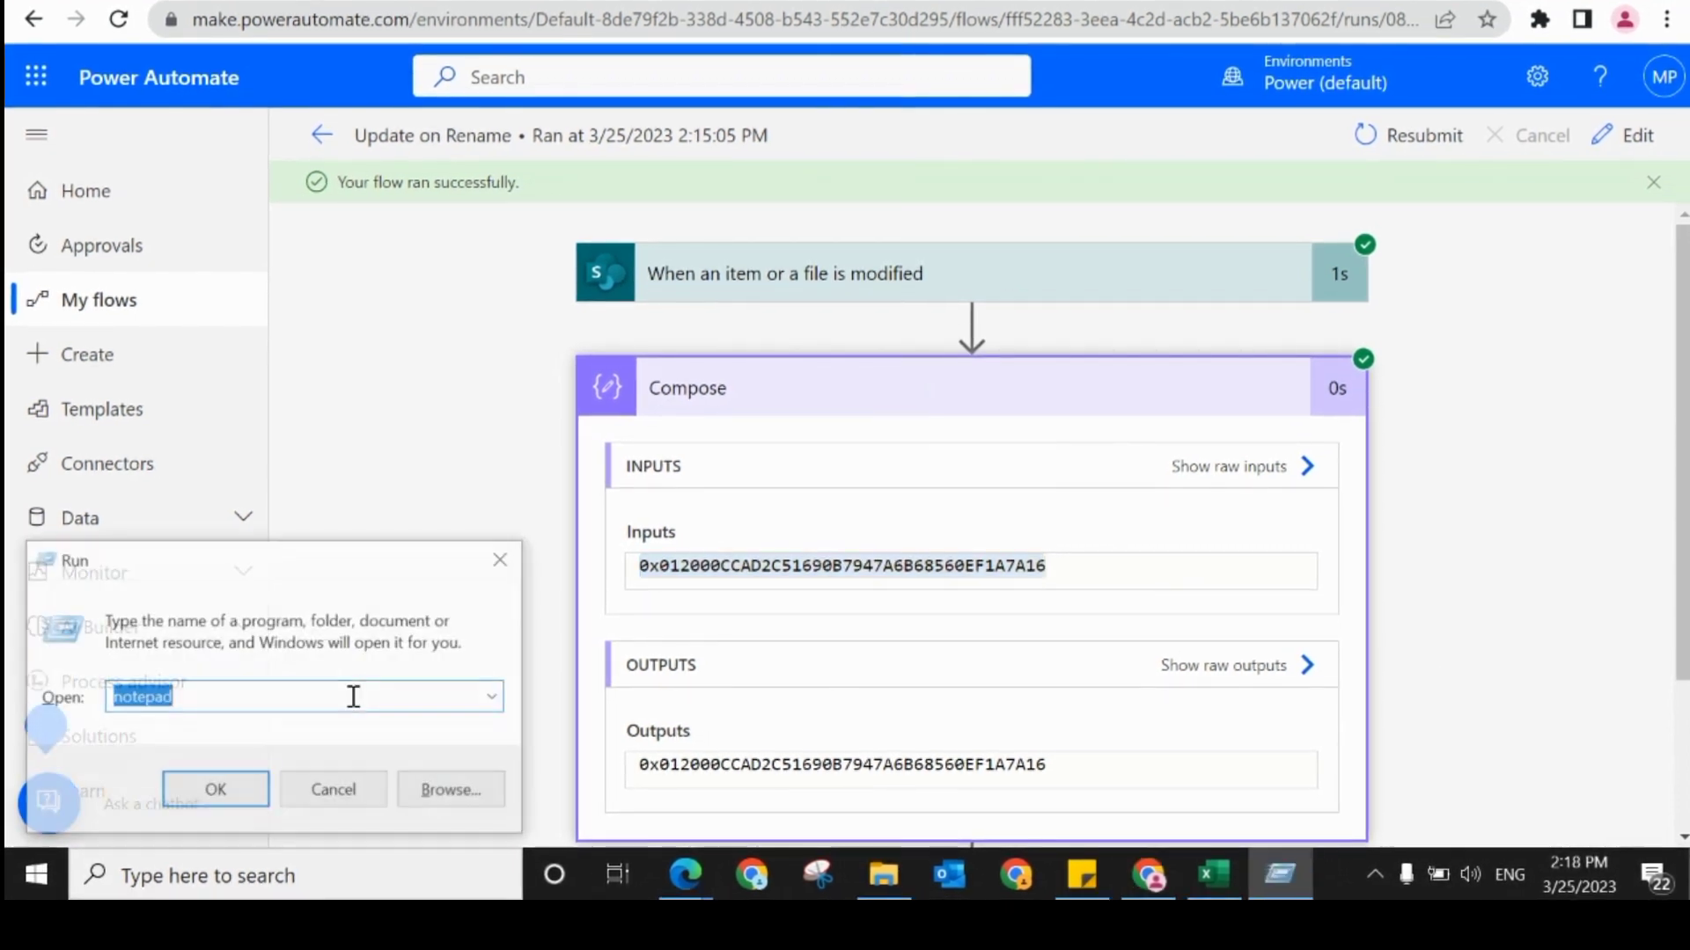
pyautogui.press('Return')
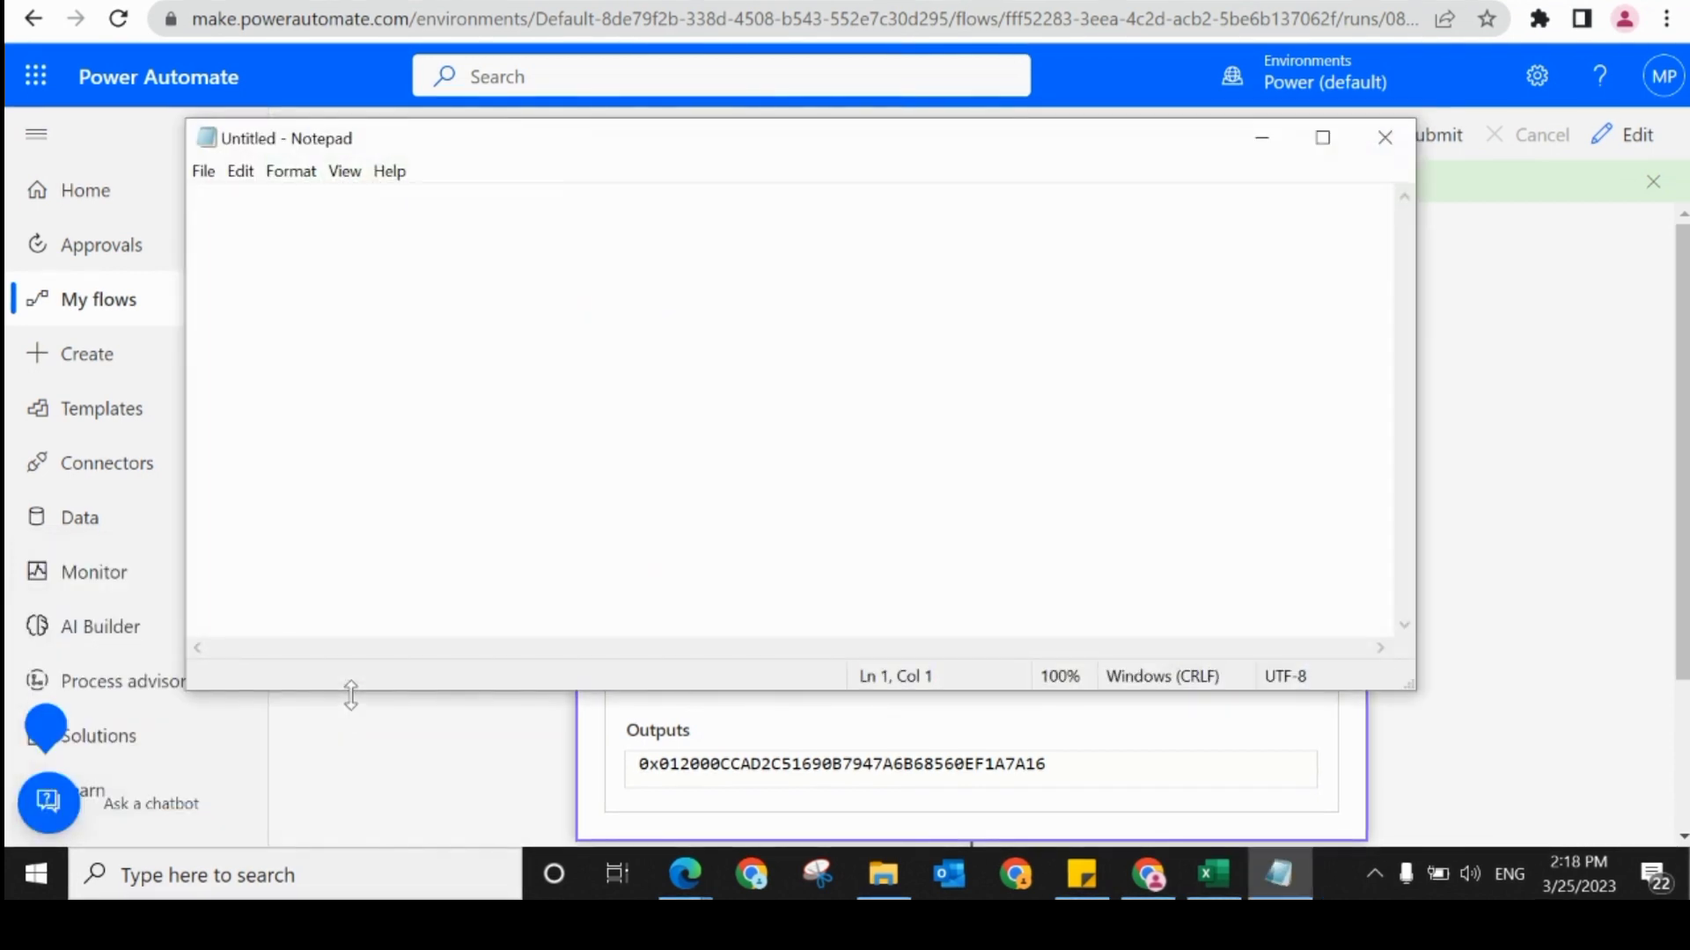
pyautogui.hotkey('ctrl', 'v')
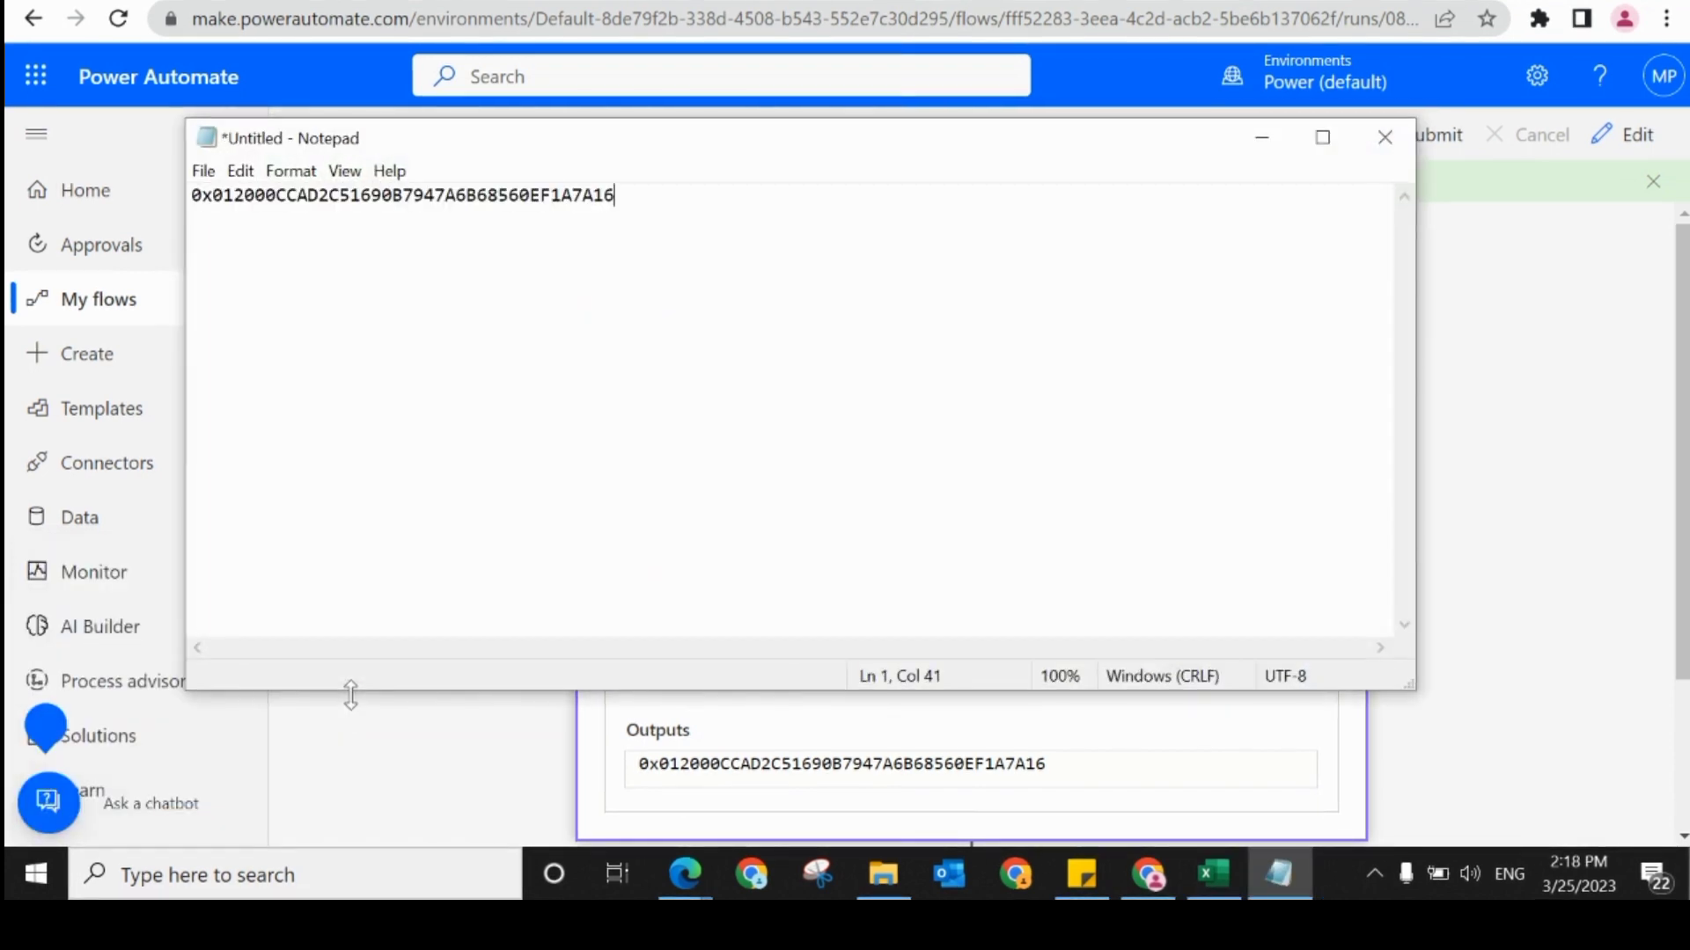
pyautogui.click(1259, 138)
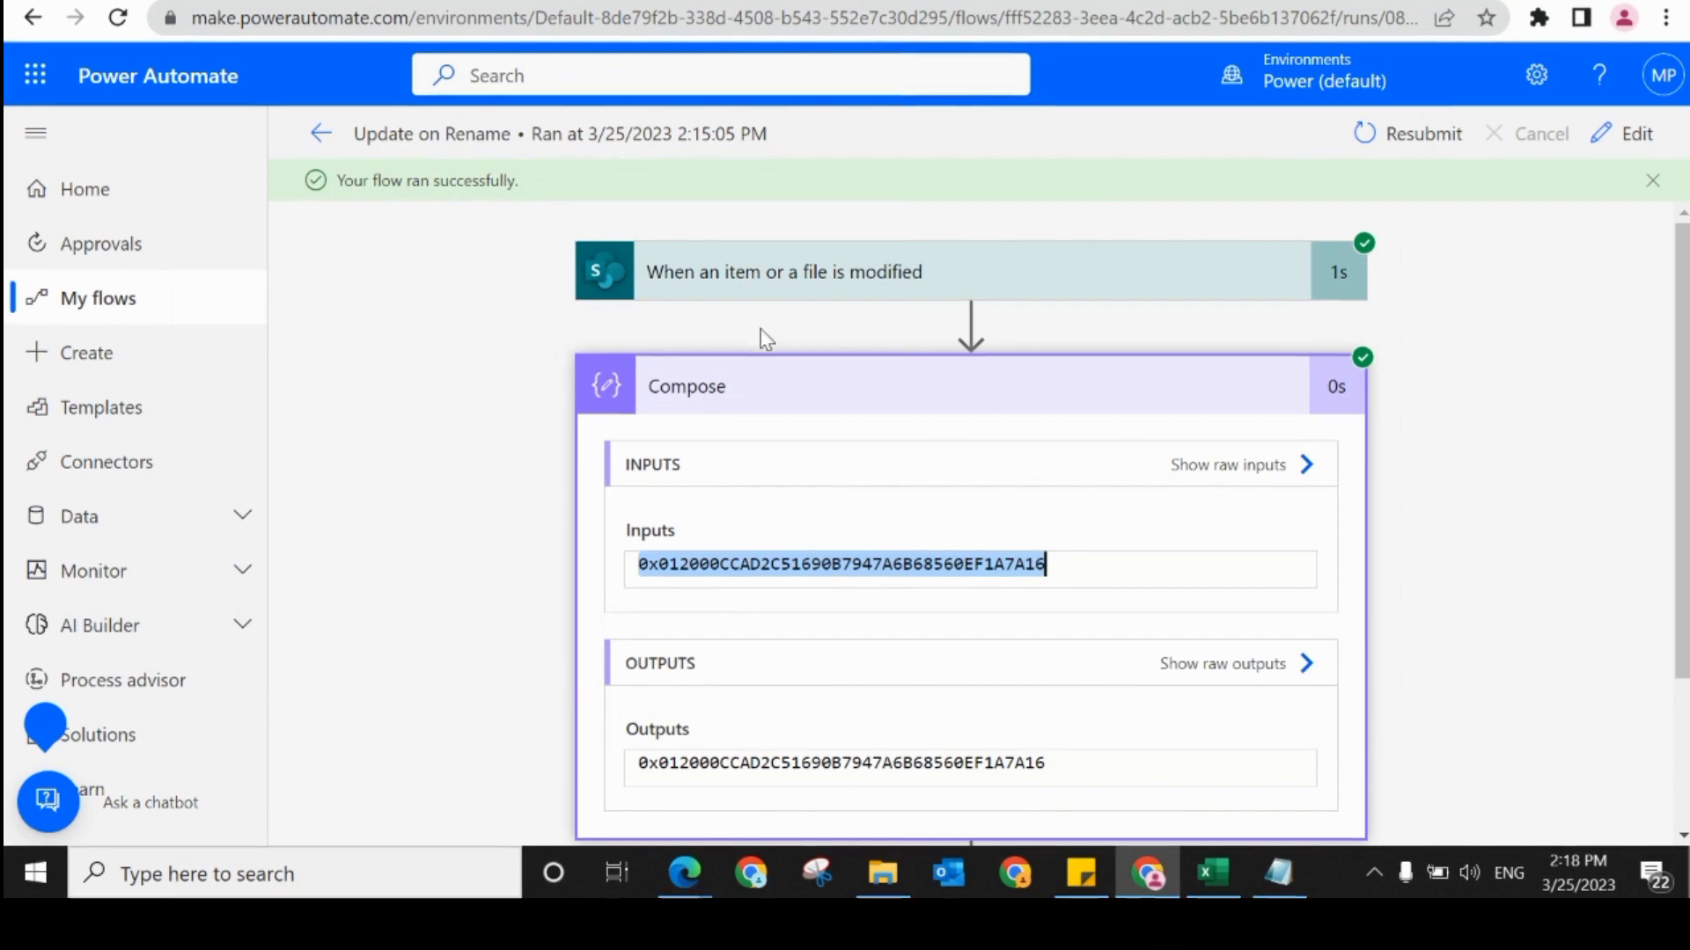
# Step: Edit the flow and add two trigger conditions: content type Id equals the copied ID; {Name} and _Name are not equal and the Id matches
pyautogui.click(1601, 138)
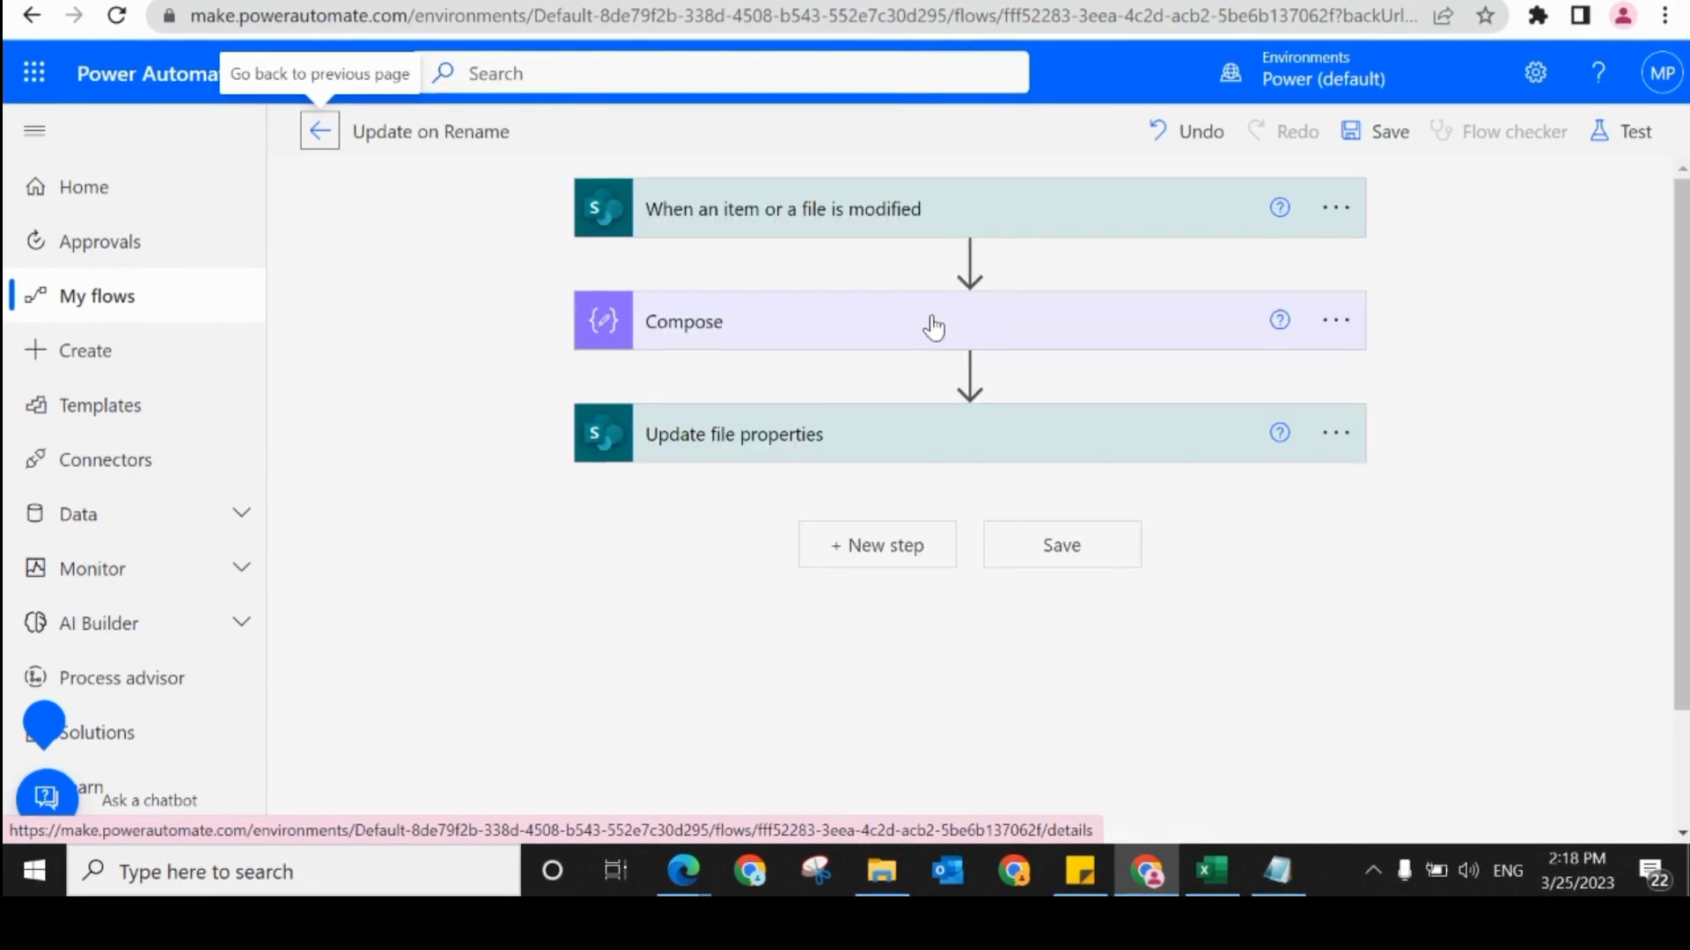
pyautogui.click(1320, 228)
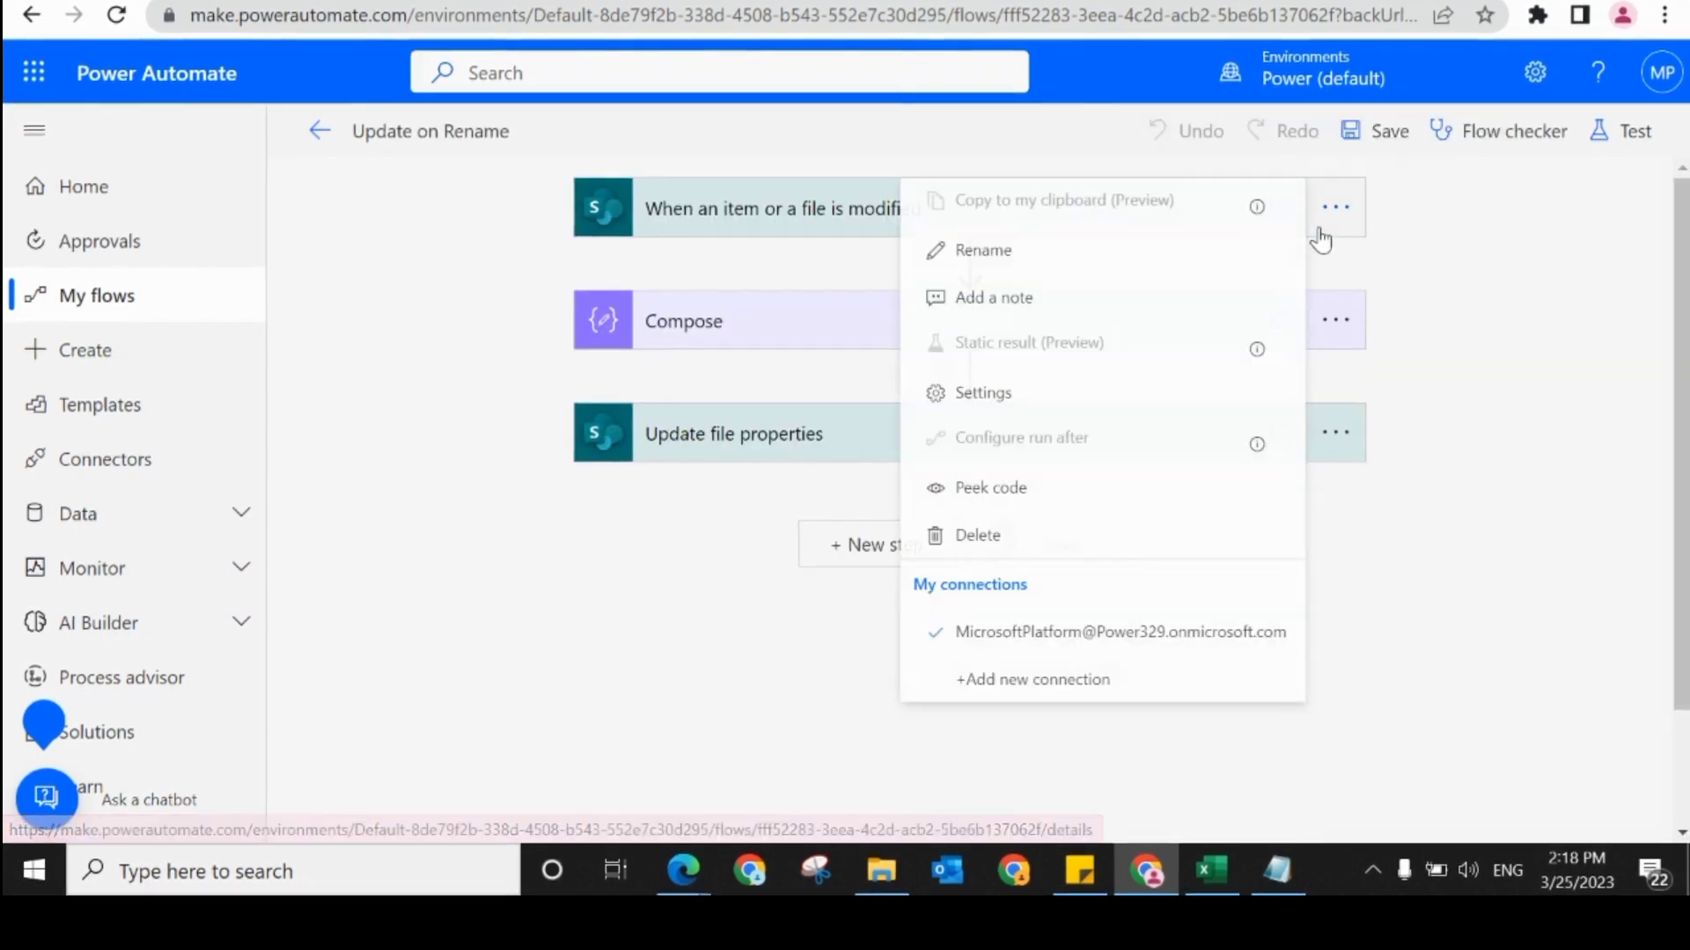
pyautogui.click(1038, 401)
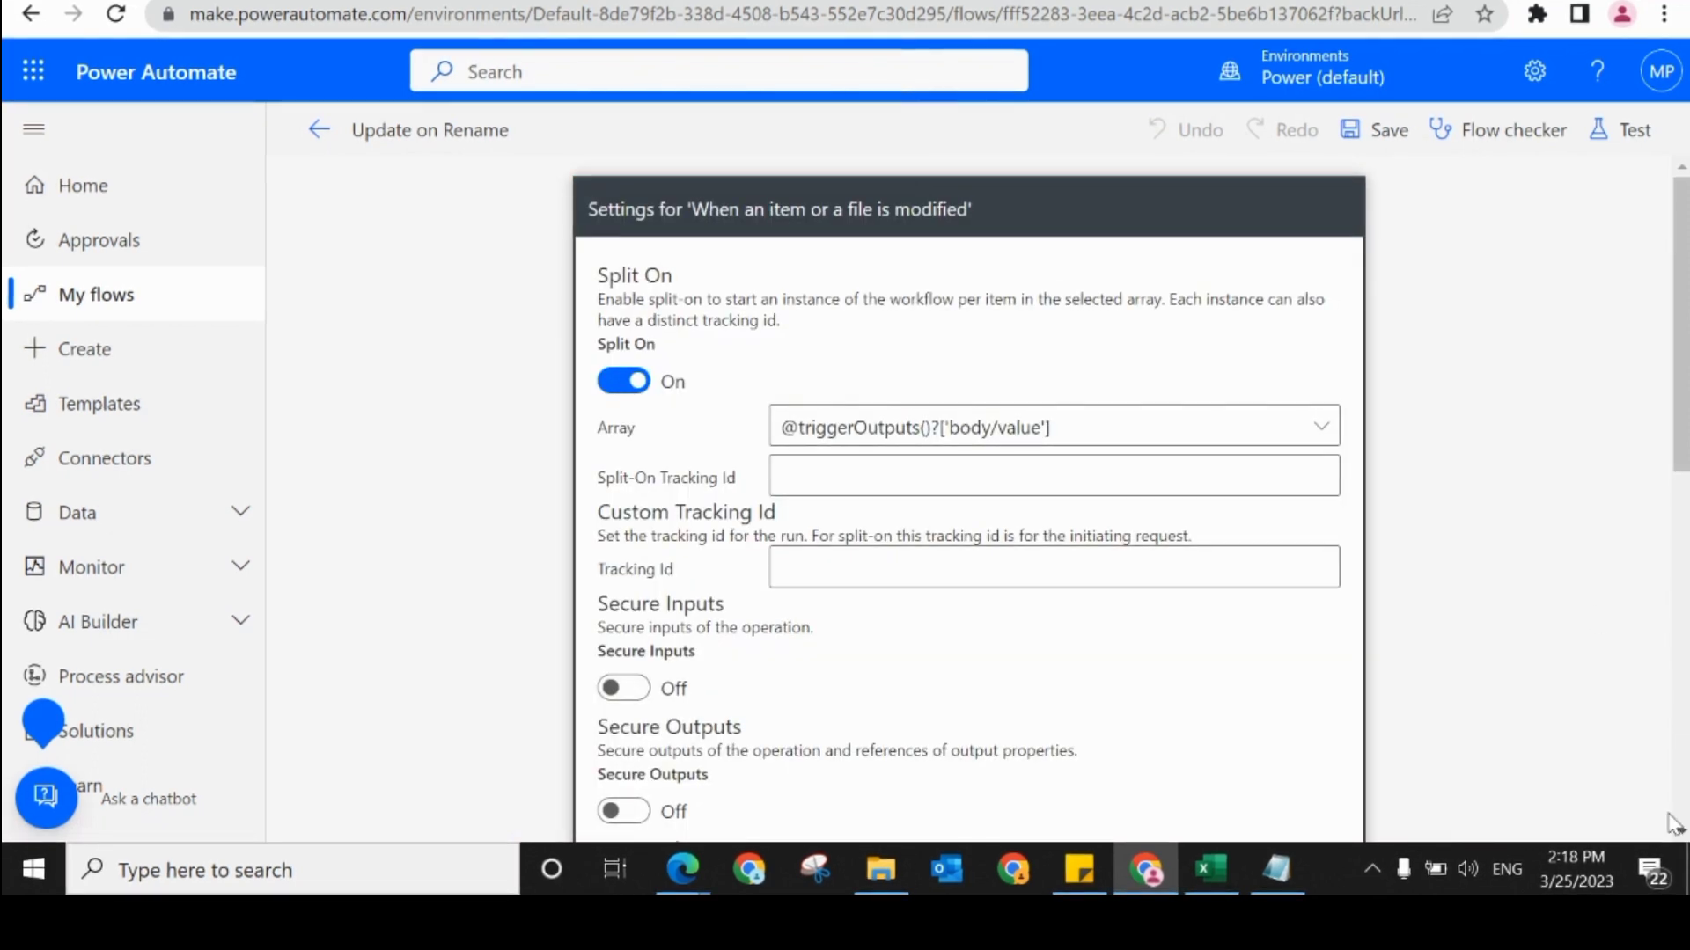
pyautogui.scroll(-5, 1041, 407)
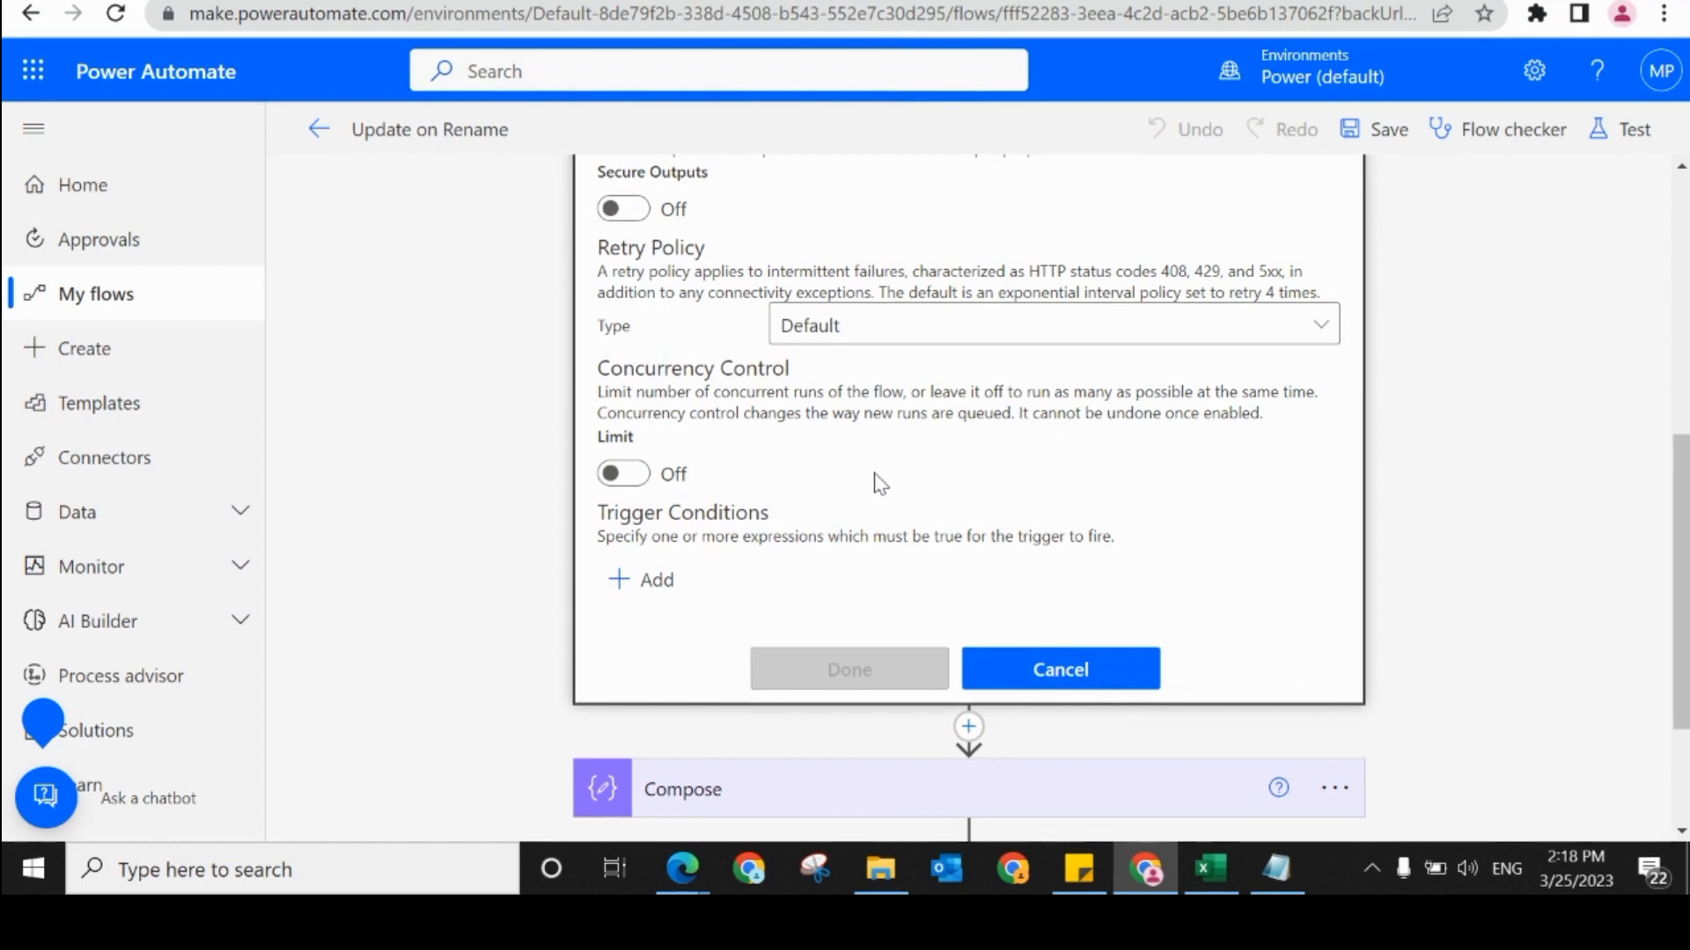
pyautogui.click(649, 583)
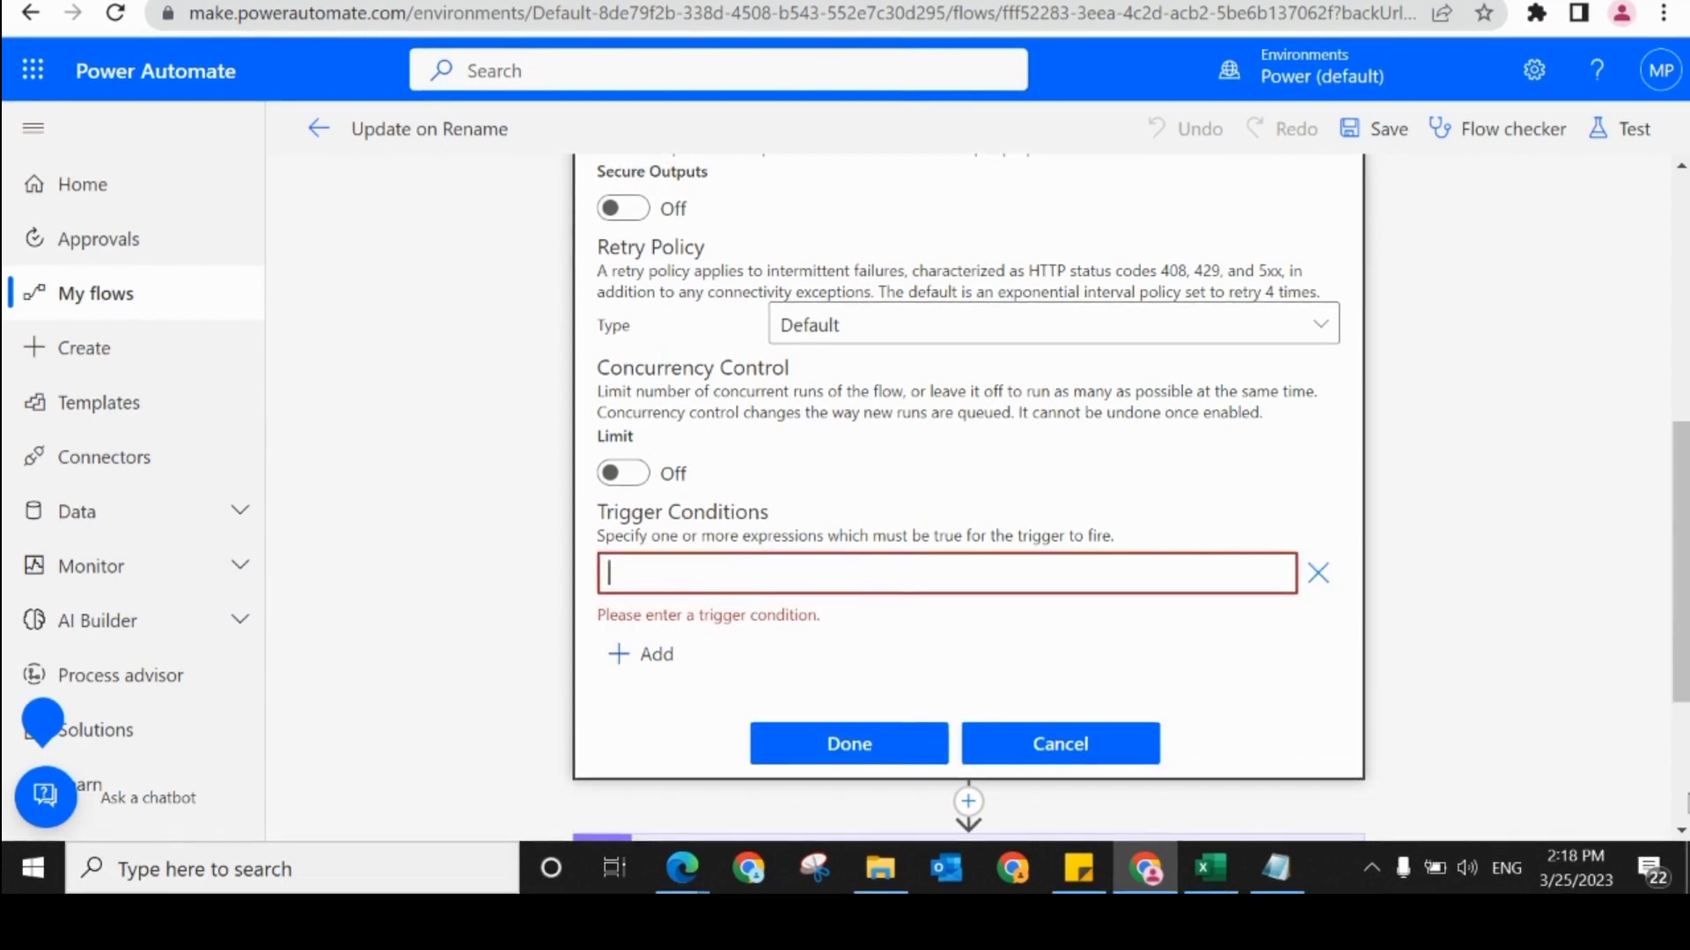
pyautogui.scroll(-3, 1163, 815)
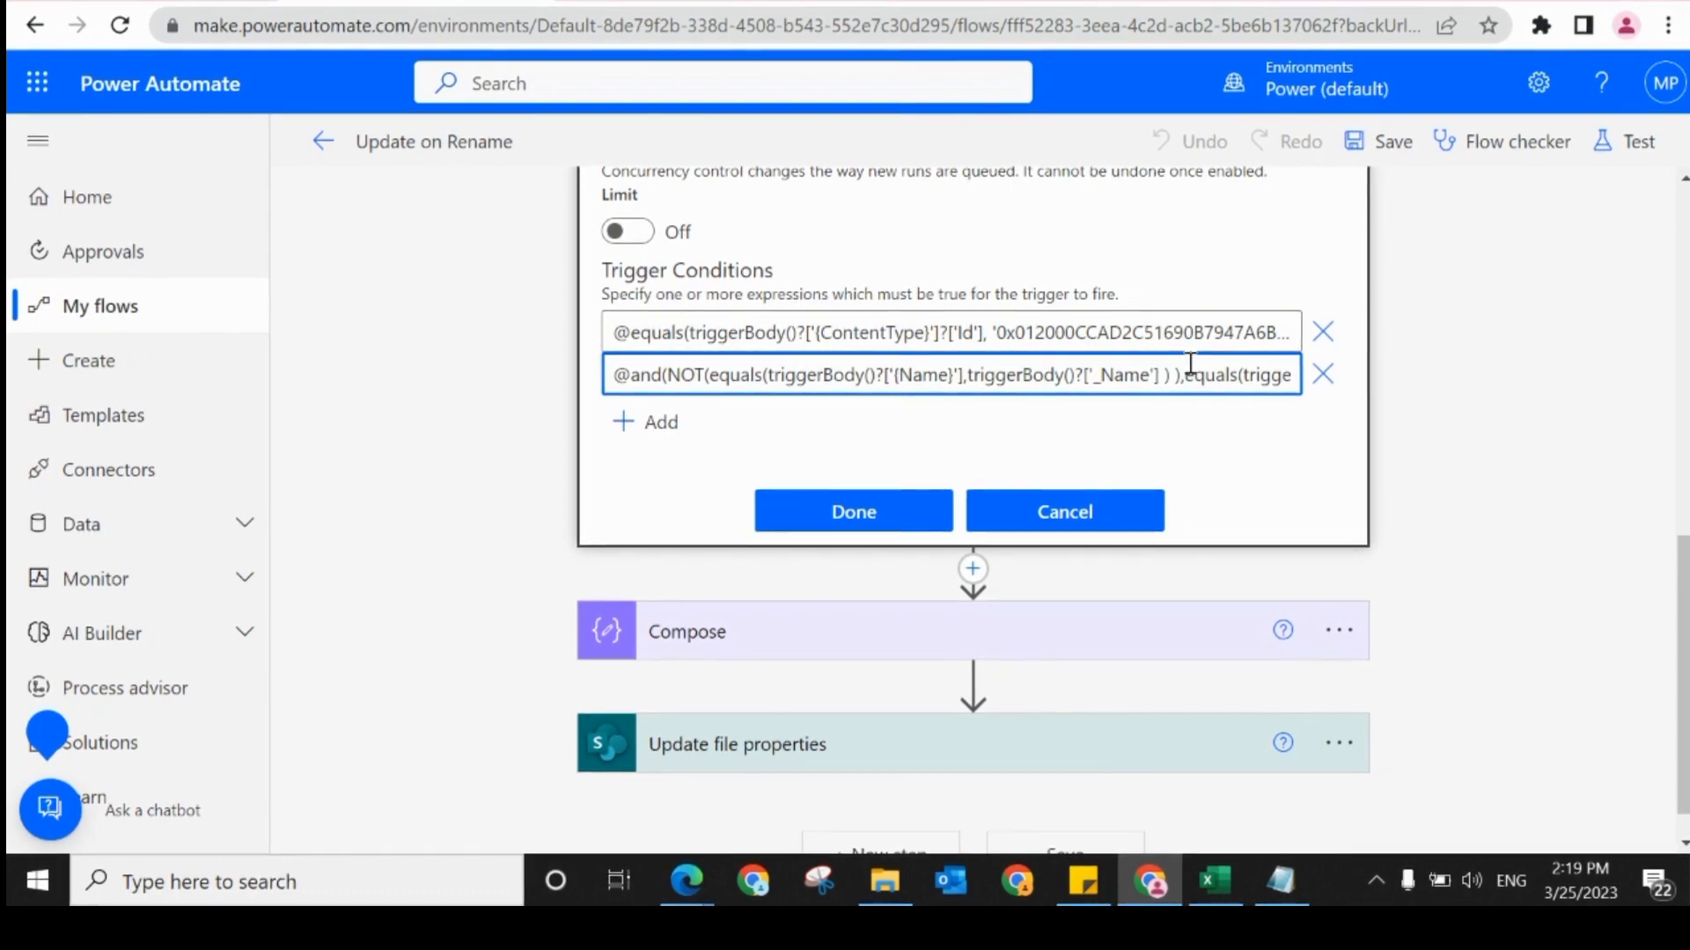
# Step: Compare the ContentType Id trigger condition with the combined Name and _Name condition
pyautogui.click(1132, 332)
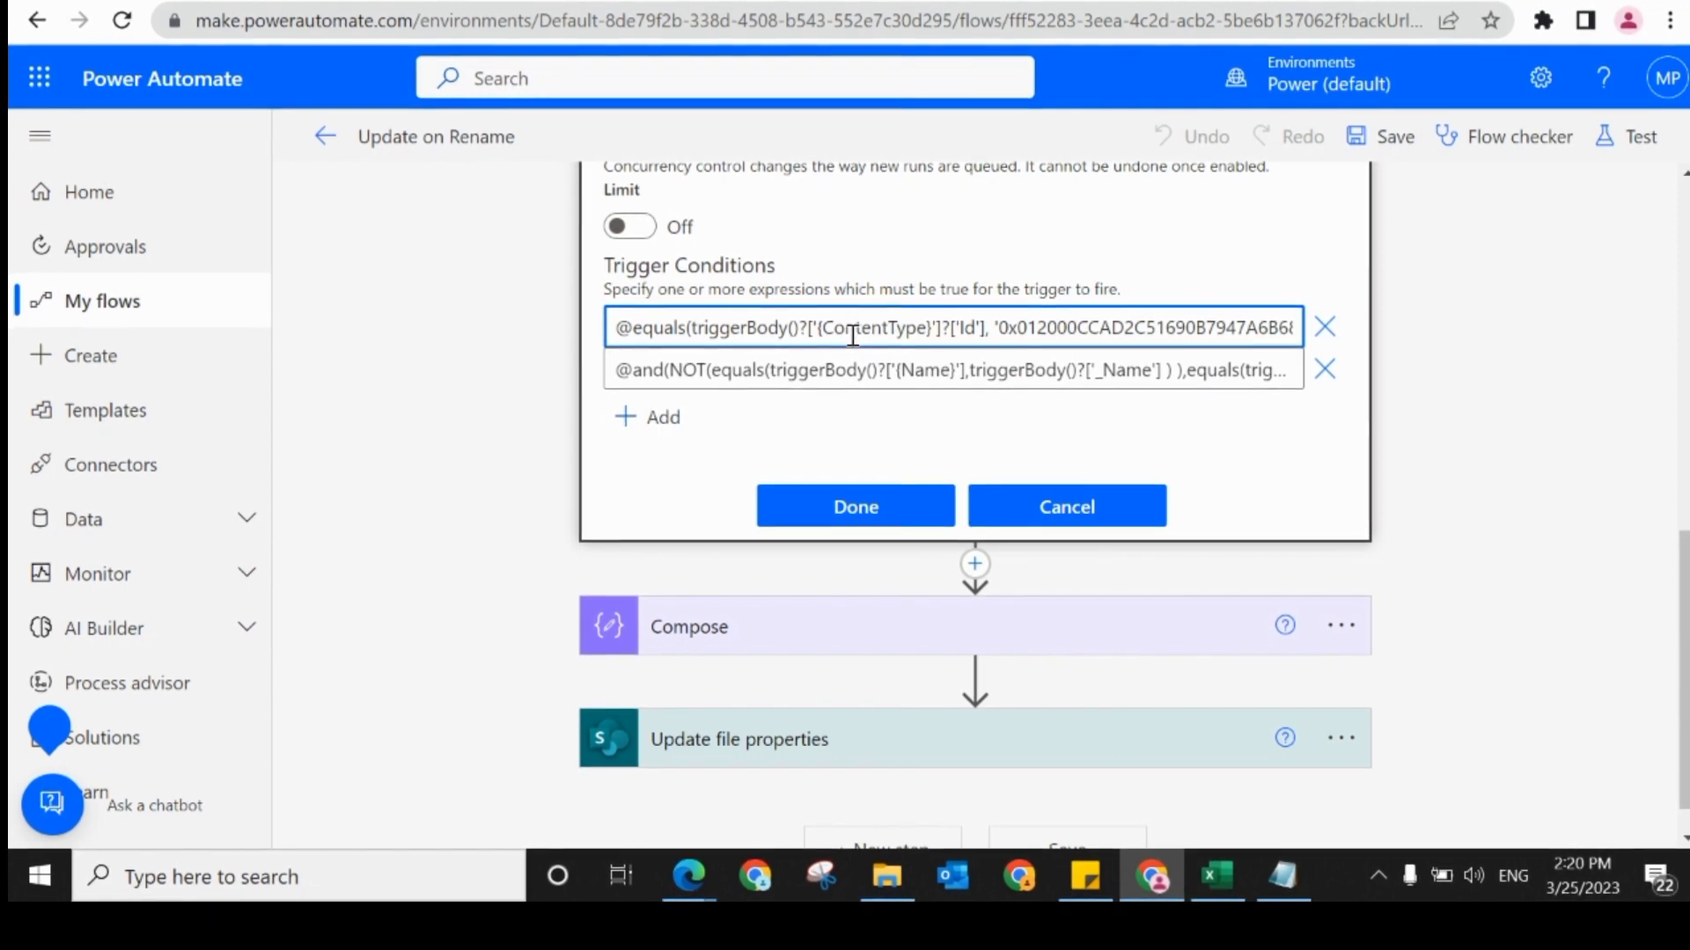
pyautogui.click(871, 368)
pyautogui.click(833, 326)
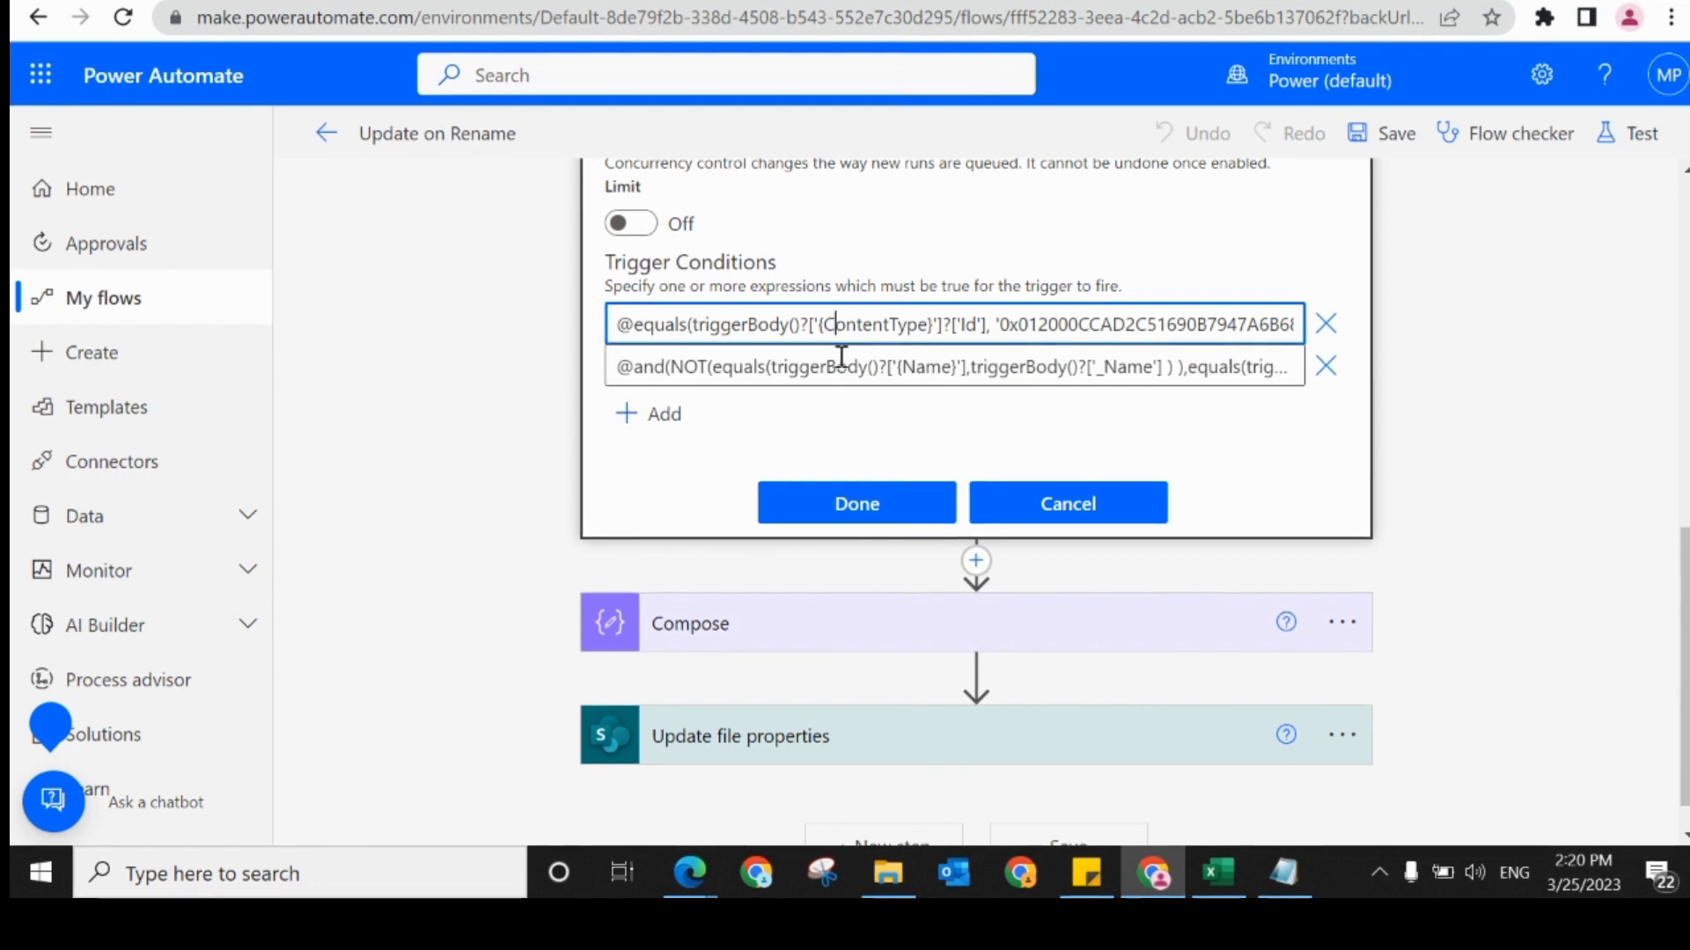
pyautogui.click(837, 366)
pyautogui.click(803, 327)
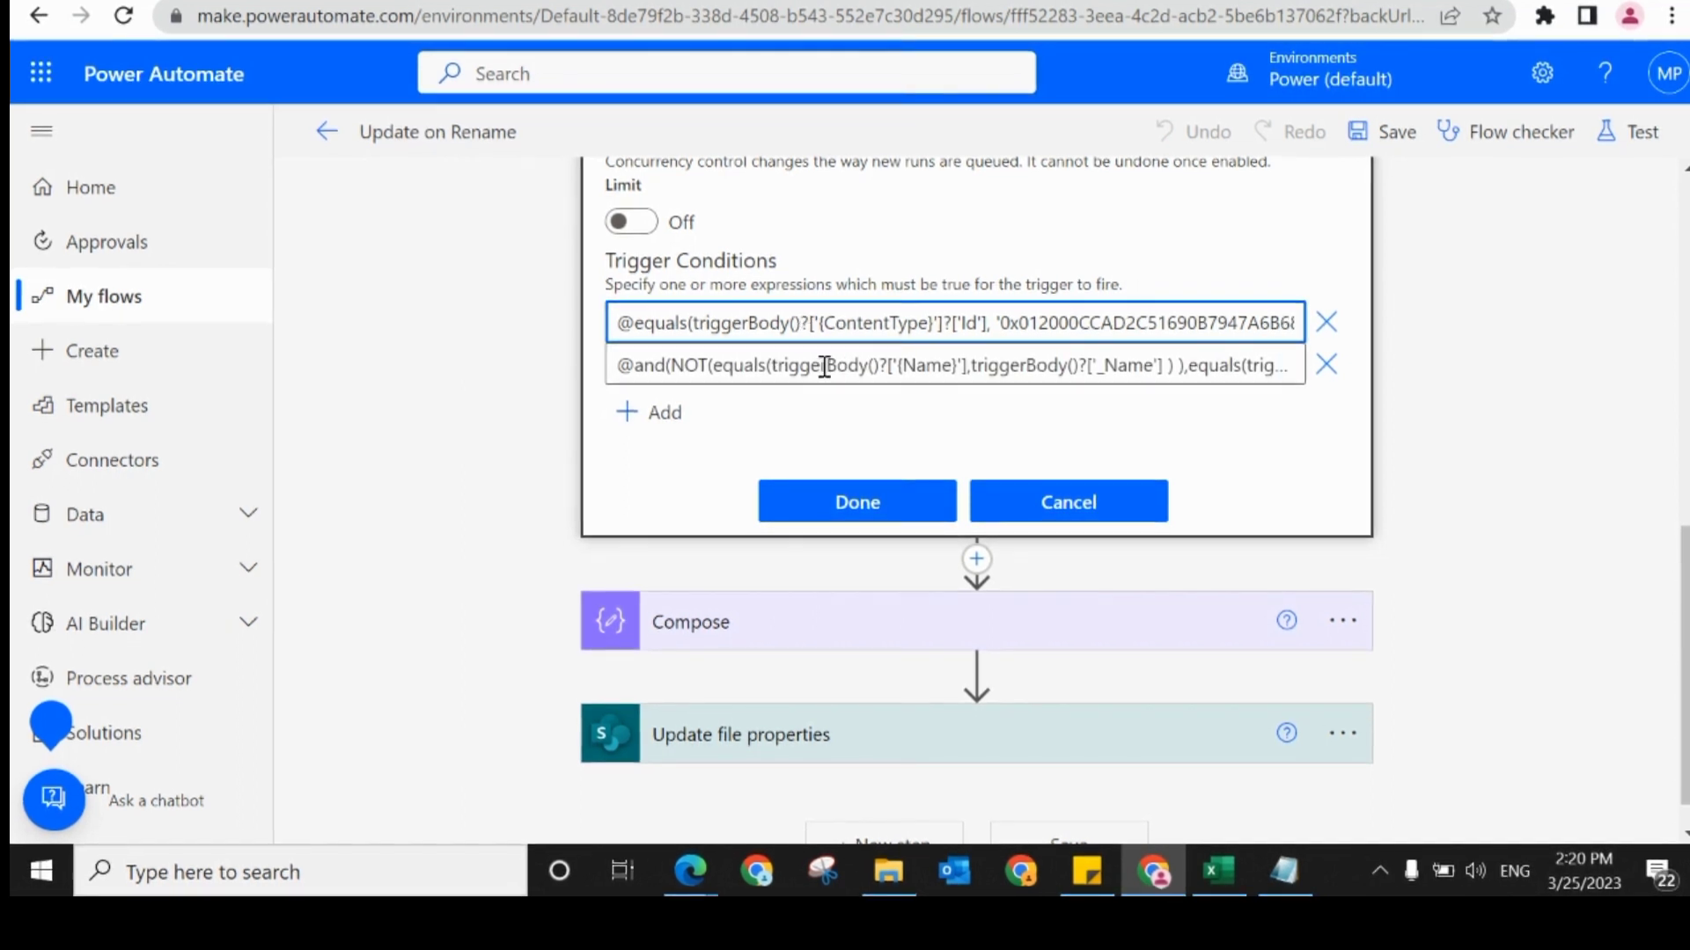
pyautogui.click(823, 365)
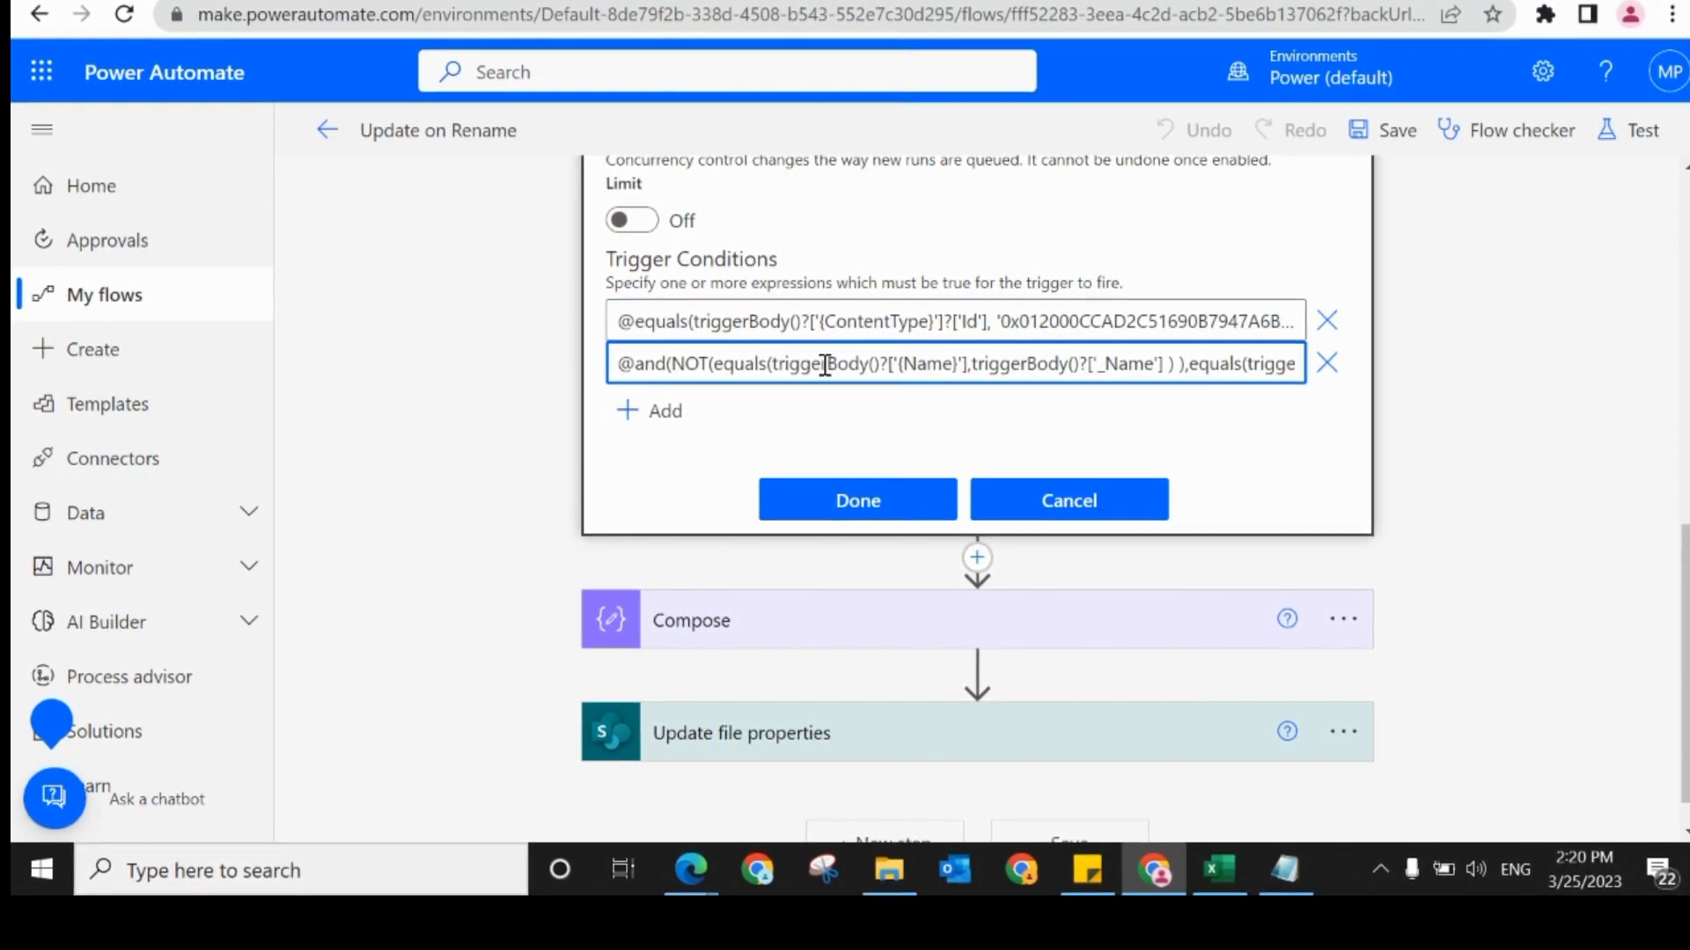
pyautogui.click(1053, 329)
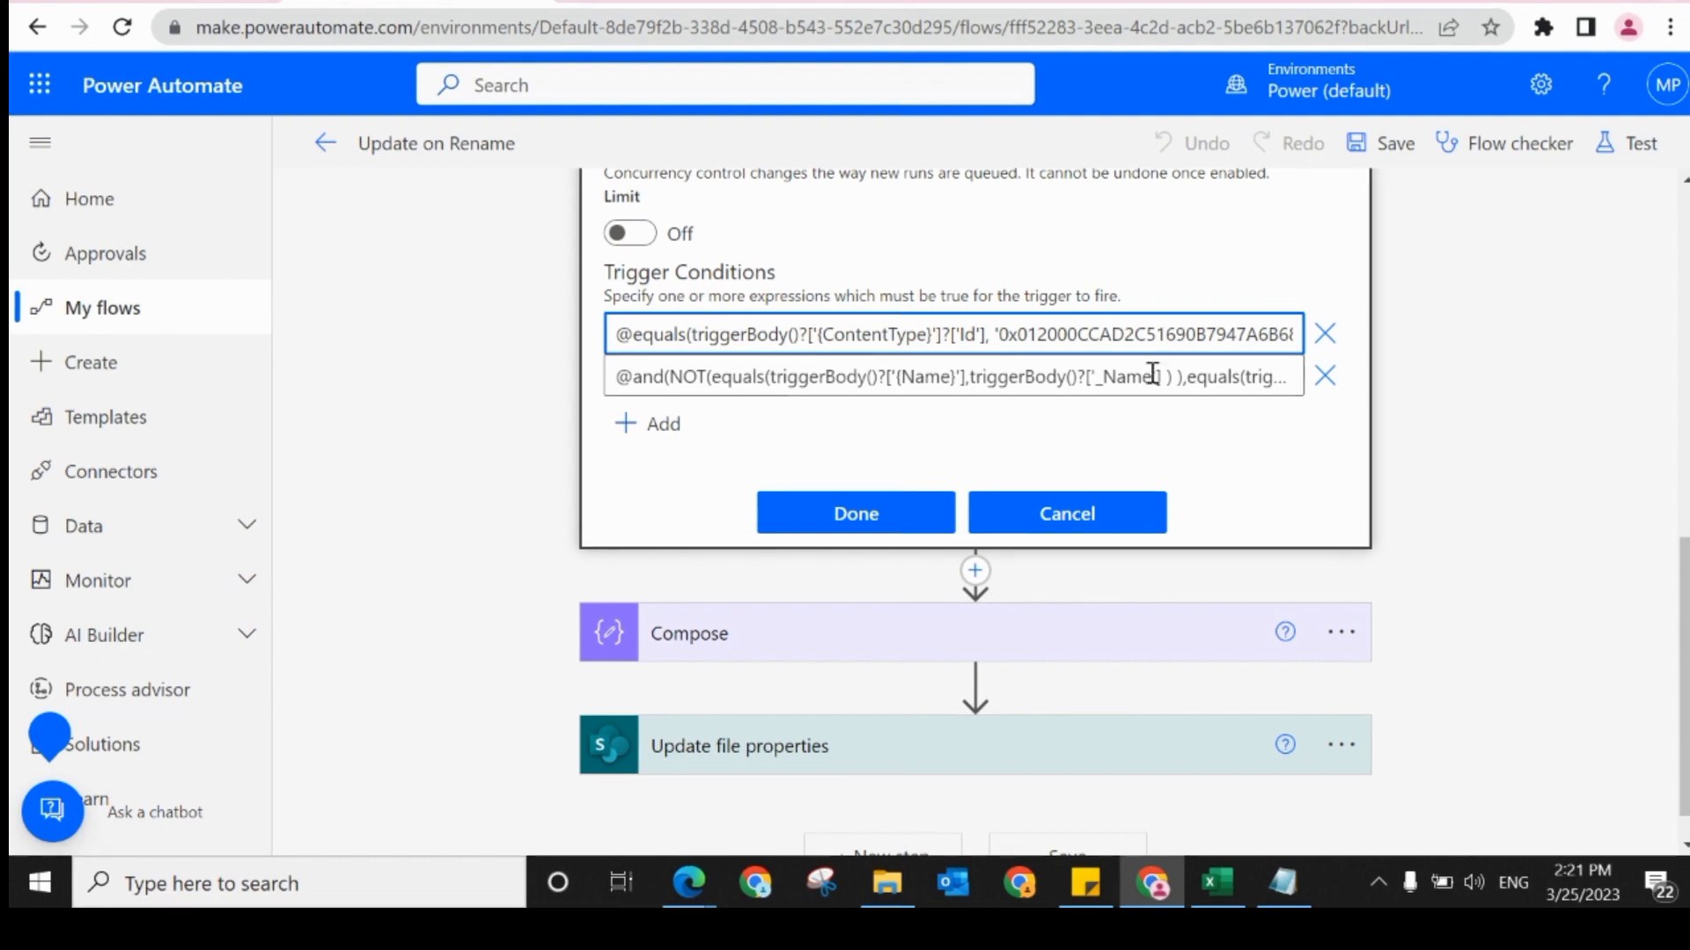
# Step: Review the full expression of the second trigger condition and apply the trigger's settings
pyautogui.click(751, 379)
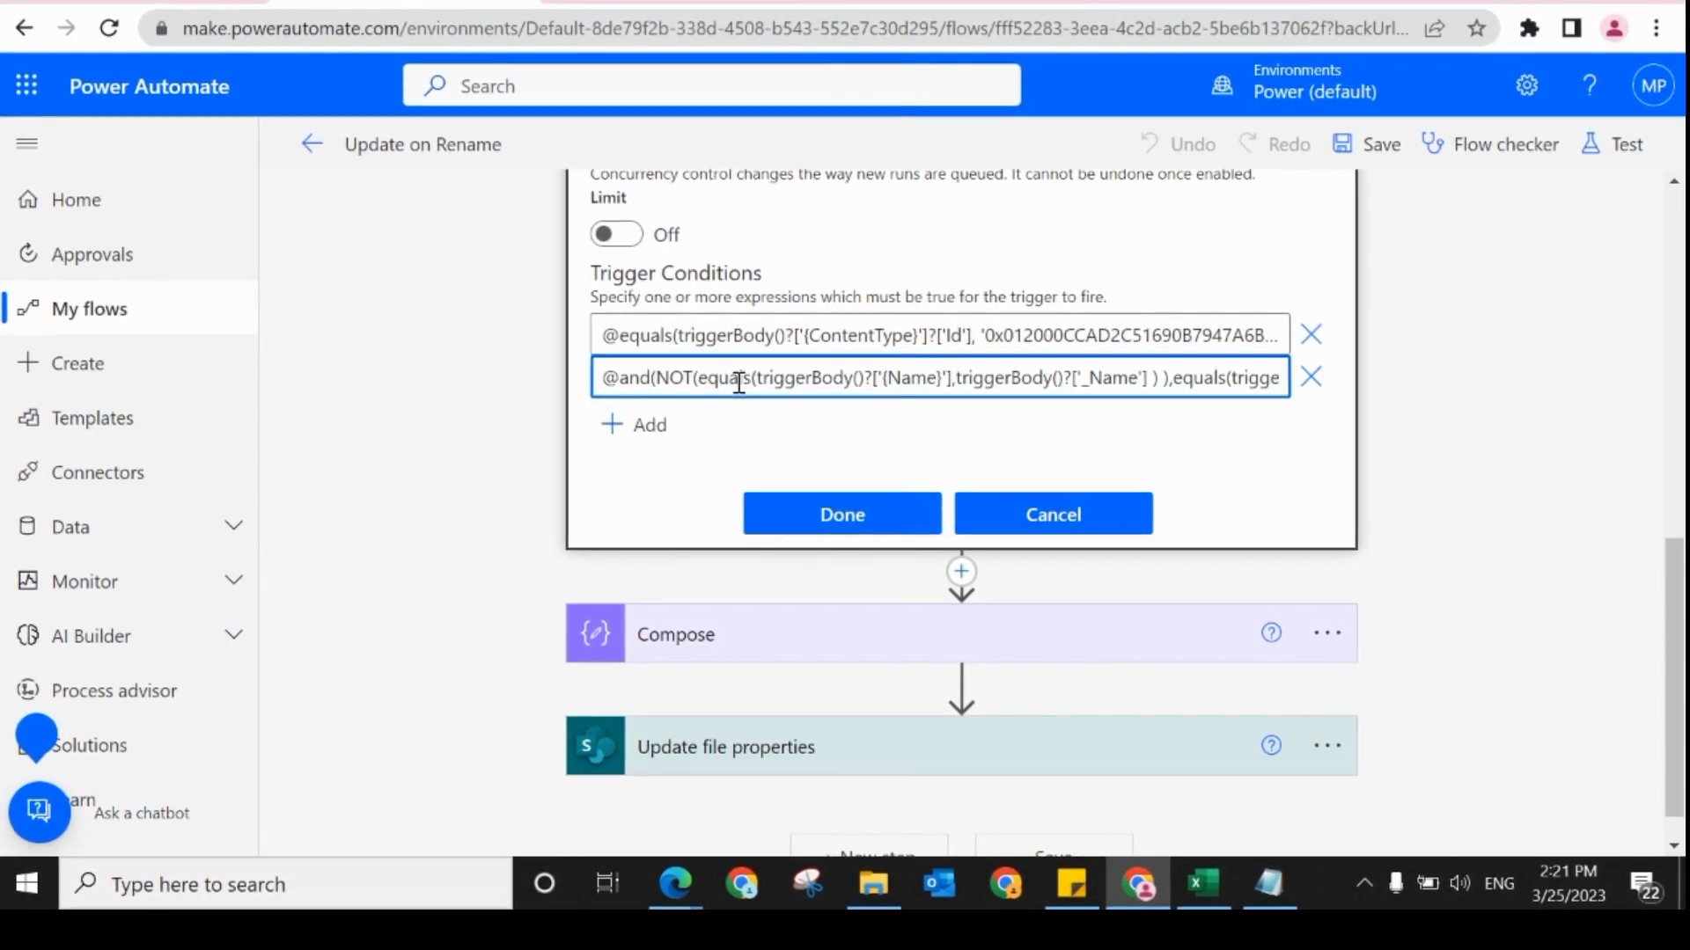
pyautogui.press('Right')
pyautogui.press('Right')
pyautogui.press('Right')
pyautogui.press('Right')
pyautogui.press('Right')
pyautogui.press('Right')
pyautogui.press('Right')
pyautogui.press('Right')
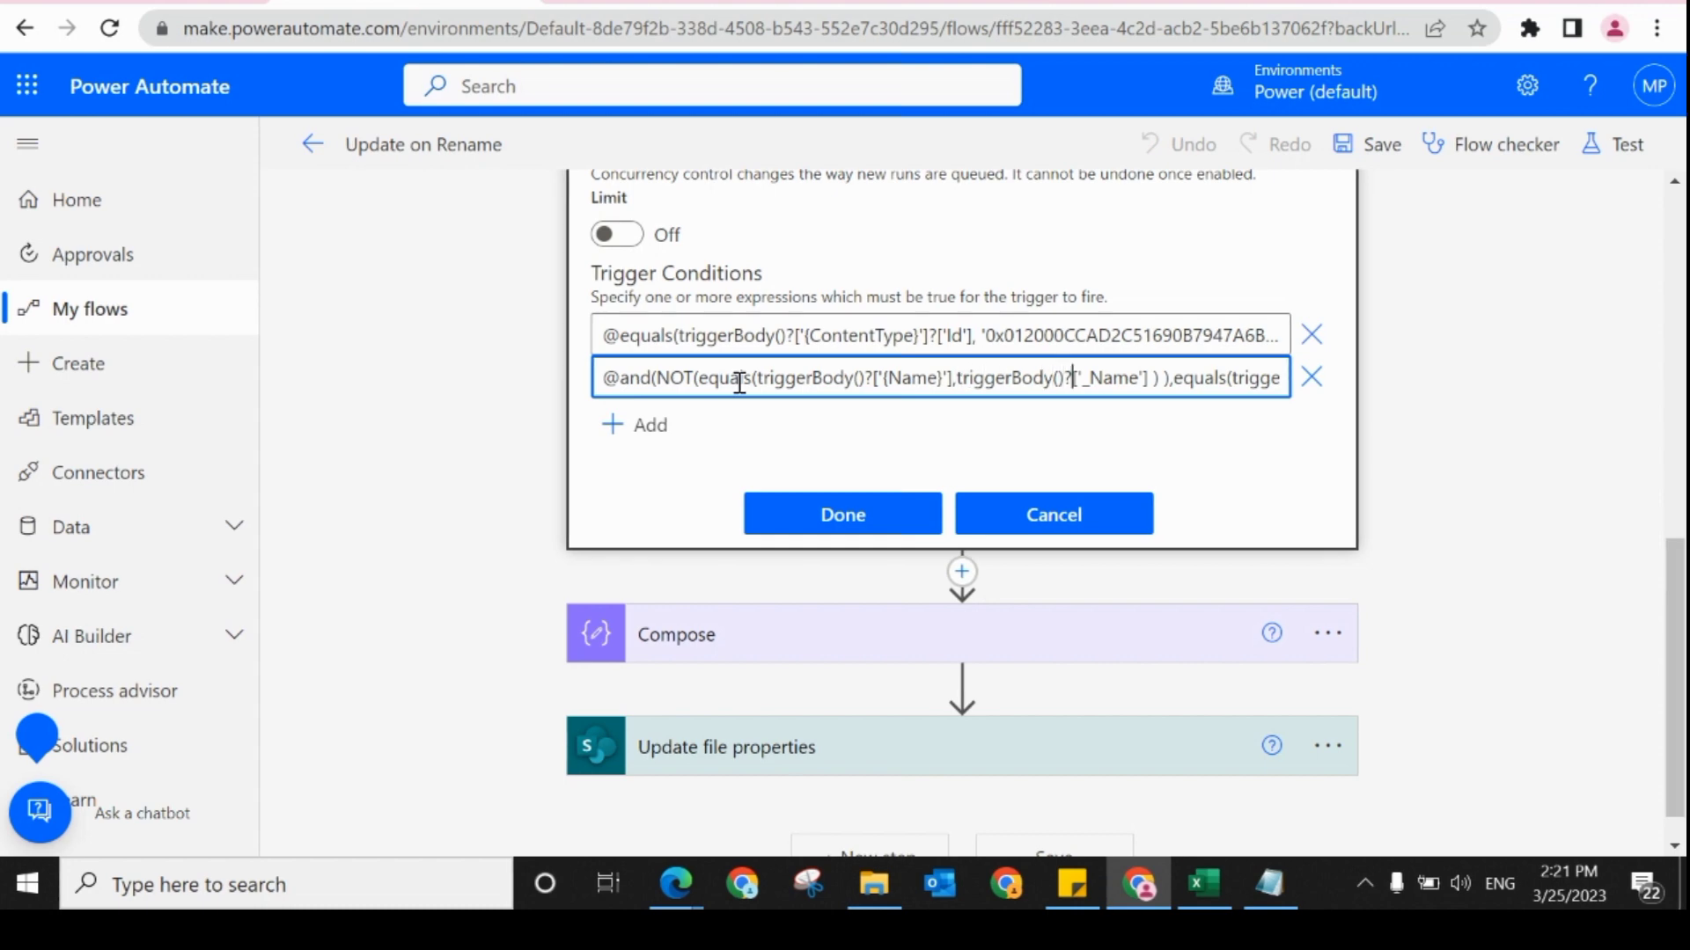
pyautogui.press('Right')
pyautogui.press('Right')
pyautogui.press('Right')
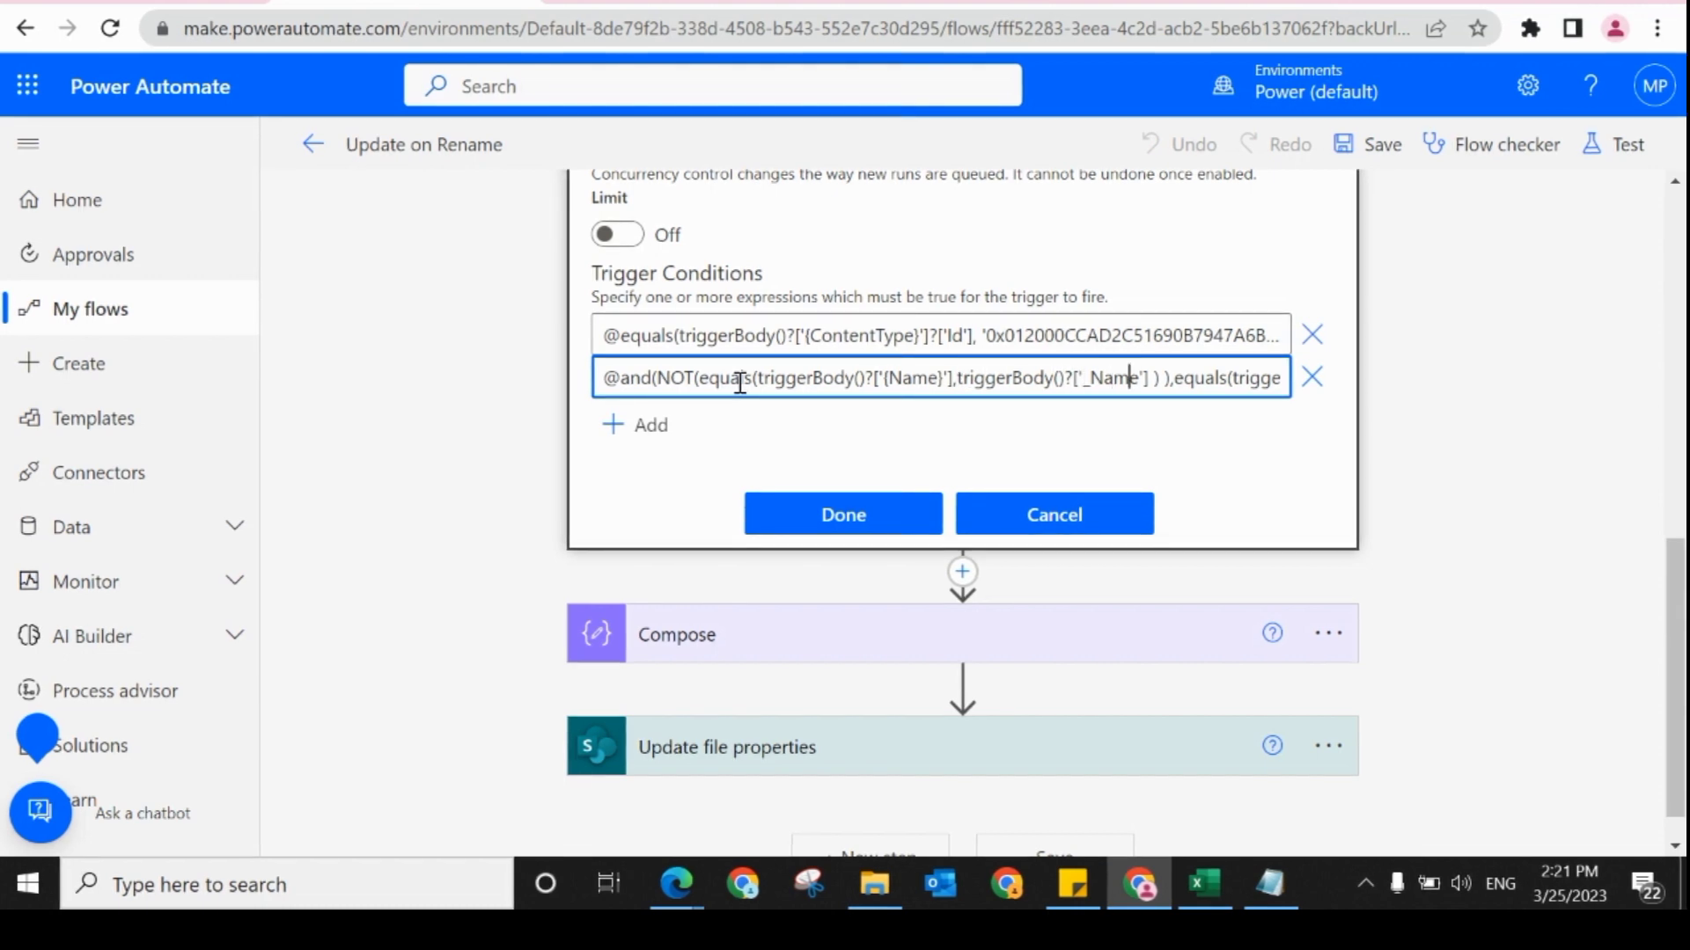
pyautogui.press('Right')
pyautogui.press('Right')
pyautogui.press('Right')
pyautogui.press('Right')
pyautogui.press('Right')
pyautogui.press('Right')
pyautogui.press('Right')
pyautogui.press('Right')
pyautogui.press('Right')
pyautogui.press('Right')
pyautogui.press('Right')
pyautogui.press('Right')
pyautogui.press('Right')
pyautogui.press('Right')
pyautogui.press('Right')
pyautogui.press('Right')
pyautogui.press('Right')
pyautogui.press('Right')
pyautogui.press('Right')
pyautogui.press('Right')
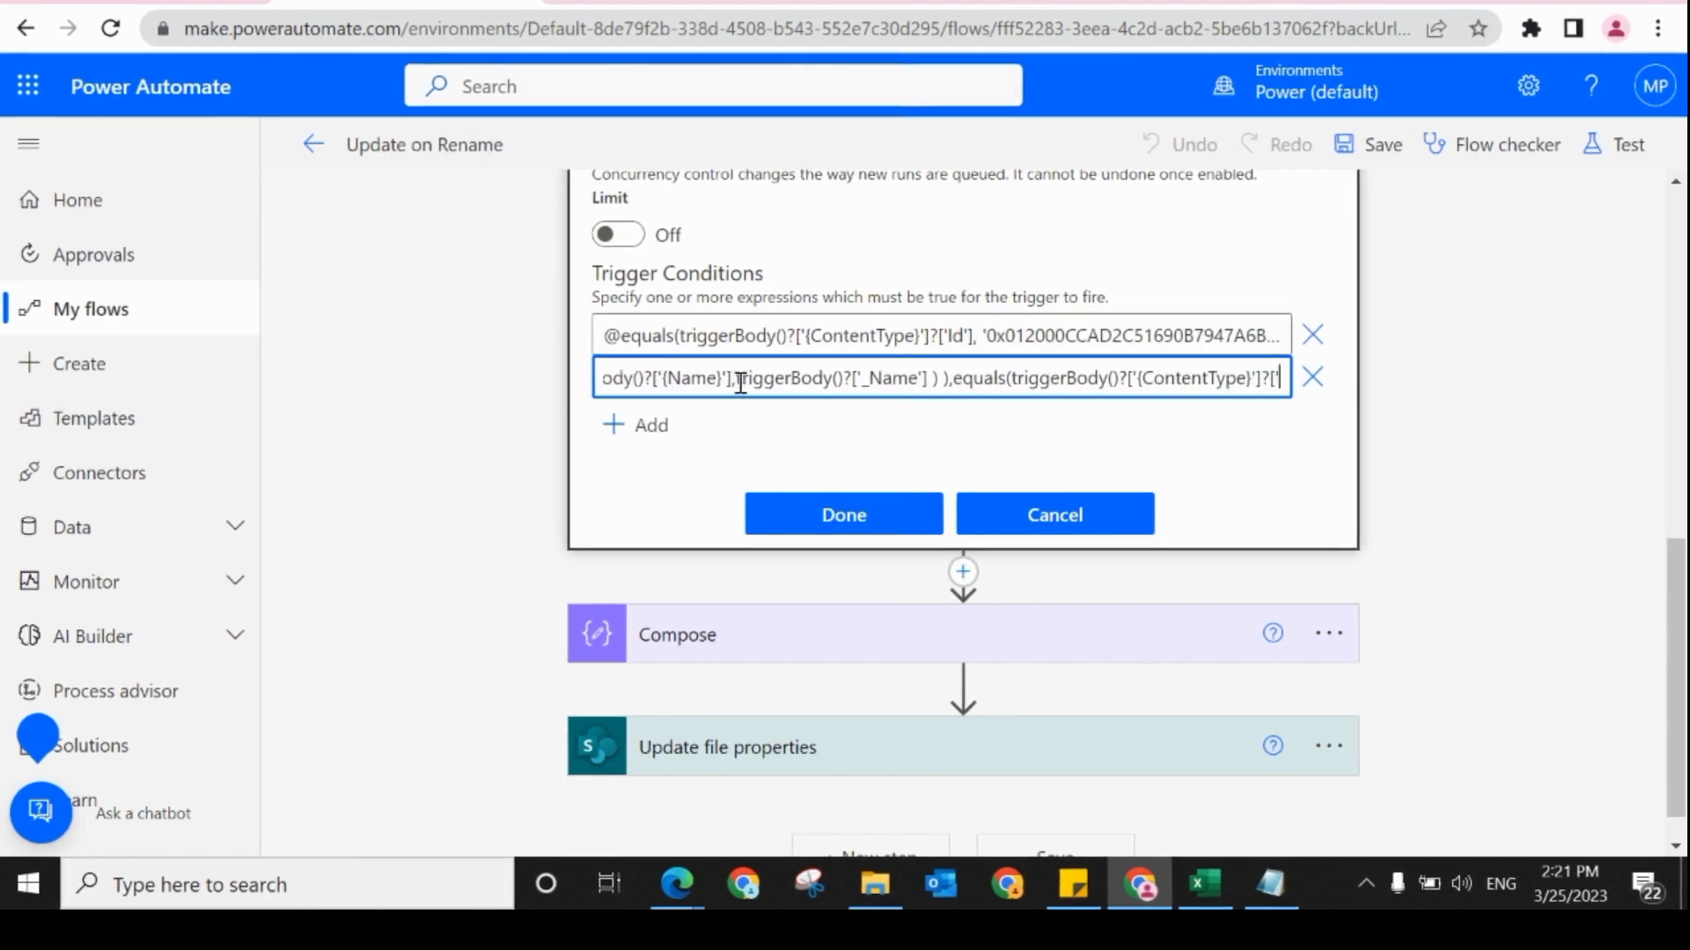
pyautogui.press('Right')
pyautogui.press('Right')
pyautogui.press('Right')
pyautogui.press('Right')
pyautogui.press('Right')
pyautogui.press('Right')
pyautogui.press('Right')
pyautogui.press('Right')
pyautogui.press('Right')
pyautogui.press('Right')
pyautogui.press('Right')
pyautogui.press('Right')
pyautogui.press('Right')
pyautogui.press('Right')
pyautogui.press('Right')
pyautogui.press('Right')
pyautogui.press('Right')
pyautogui.press('Right')
pyautogui.press('Right')
pyautogui.press('Right')
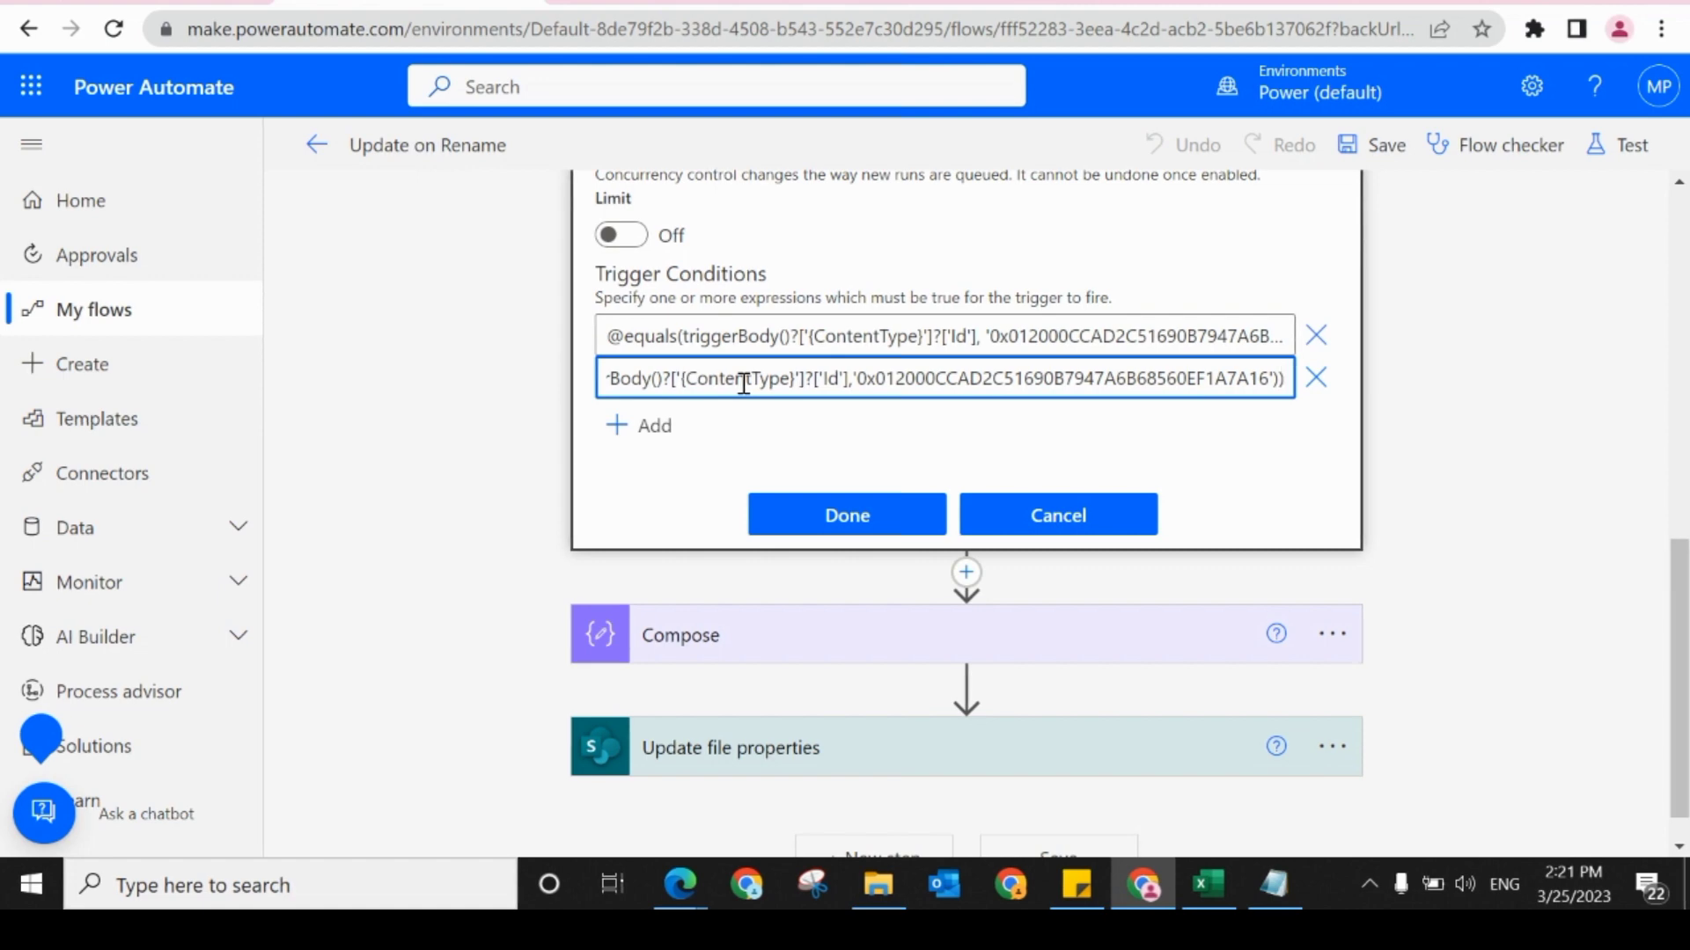
pyautogui.press('Left')
pyautogui.press('Left')
pyautogui.press('Left')
pyautogui.press('Left')
pyautogui.press('Left')
pyautogui.press('Left')
pyautogui.press('Left')
pyautogui.press('Left')
pyautogui.press('Left')
pyautogui.press('Left')
pyautogui.press('Left')
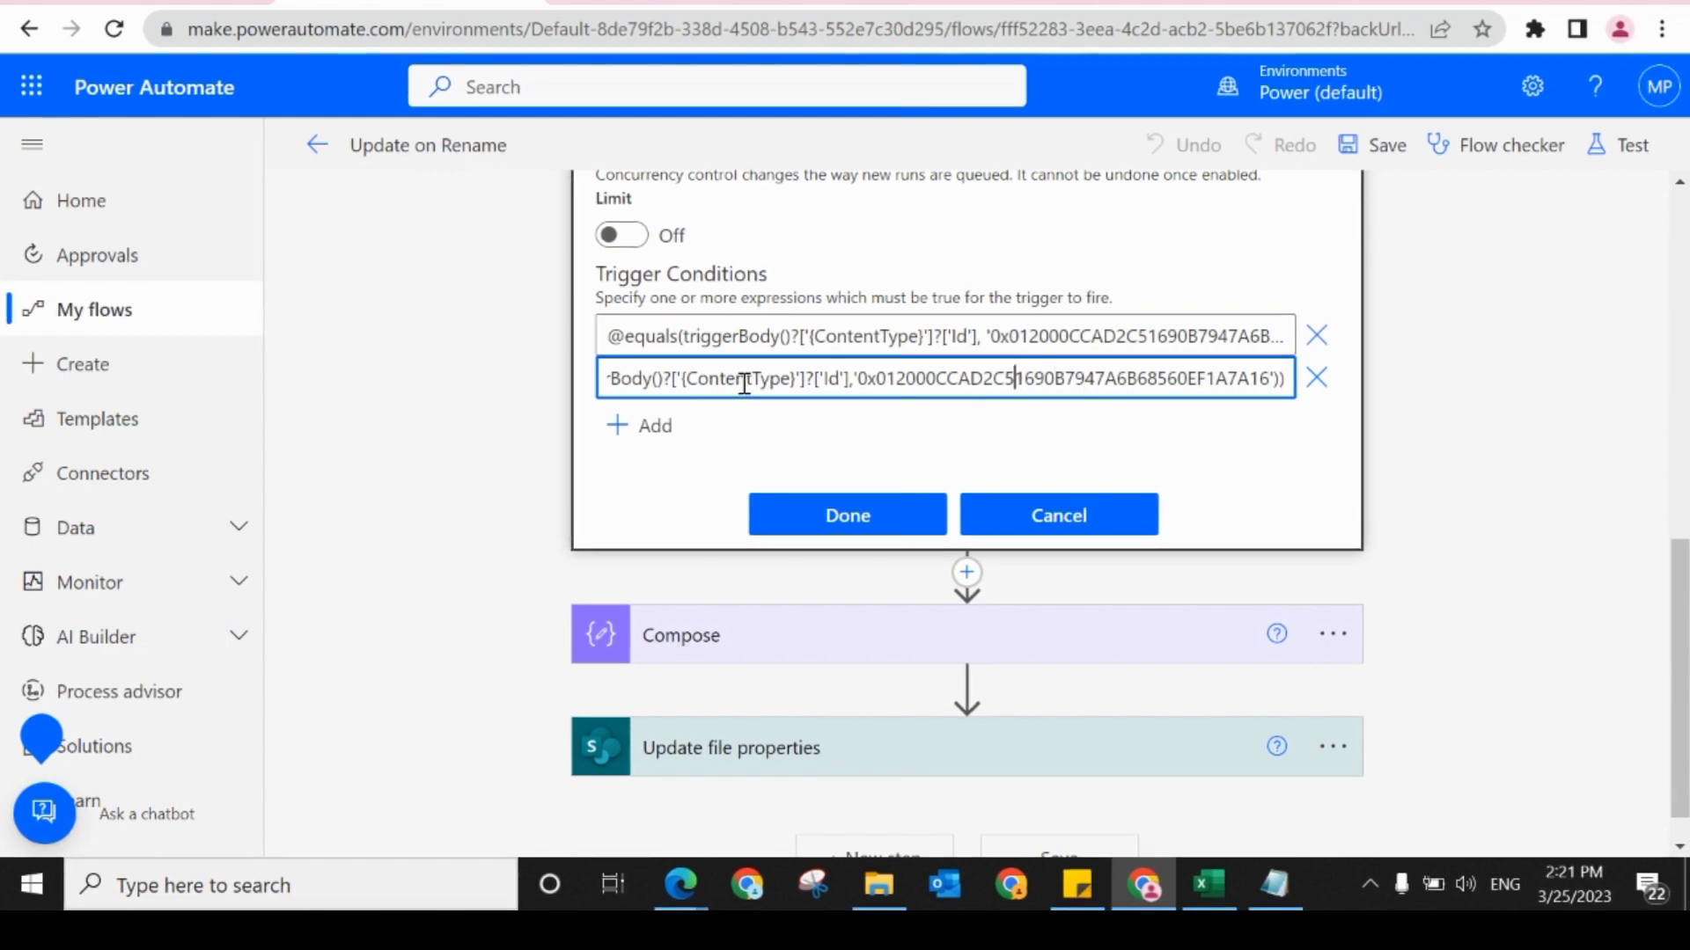
pyautogui.press('Left')
pyautogui.press('Left')
pyautogui.press('Left')
pyautogui.press('Left')
pyautogui.press('Left')
pyautogui.press('Left')
pyautogui.press('Left')
pyautogui.press('Left')
pyautogui.press('Left')
pyautogui.press('Left')
pyautogui.press('Left')
pyautogui.press('Left')
pyautogui.press('Left')
pyautogui.press('Left')
pyautogui.press('Left')
pyautogui.press('Left')
pyautogui.press('Left')
pyautogui.press('Left')
pyautogui.press('Left')
pyautogui.press('Left')
pyautogui.press('Left')
pyautogui.press('Left')
pyautogui.press('Left')
pyautogui.press('Left')
pyautogui.press('Left')
pyautogui.press('Left')
pyautogui.press('Left')
pyautogui.press('Left')
pyautogui.press('Left')
pyautogui.press('Left')
pyautogui.press('Left')
pyautogui.press('Left')
pyautogui.press('Left')
pyautogui.press('Left')
pyautogui.press('Left')
pyautogui.press('Left')
pyautogui.press('Left')
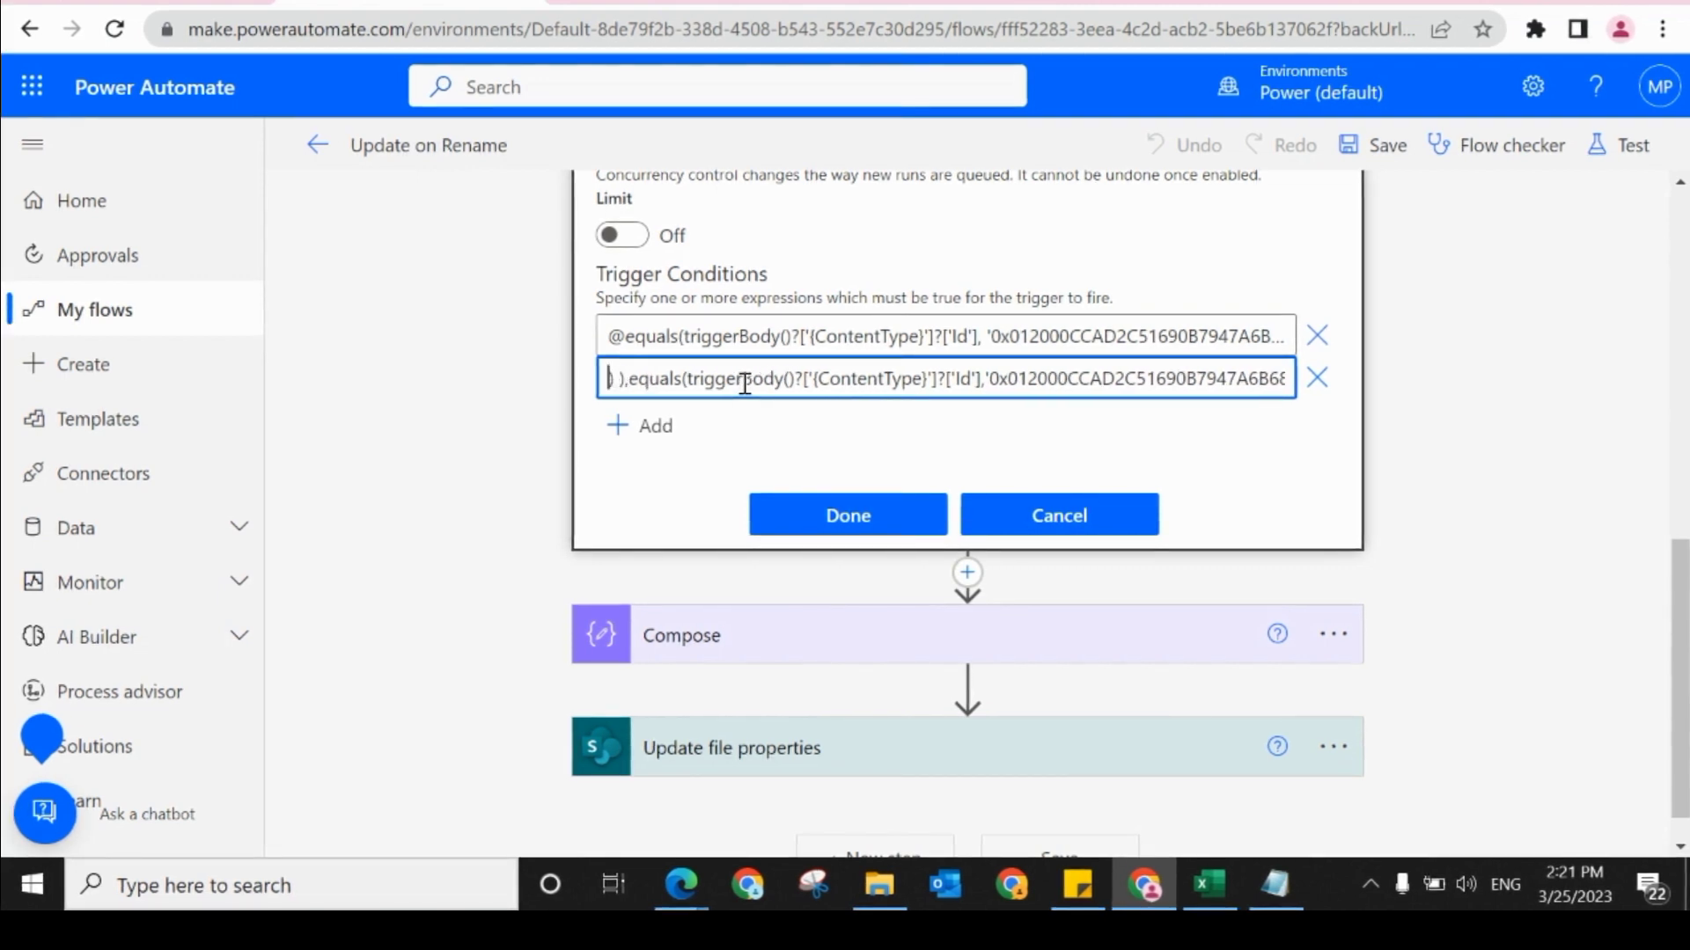
pyautogui.press('Left')
pyautogui.press('Left')
pyautogui.press('Left')
pyautogui.press('Left')
pyautogui.press('Left')
pyautogui.press('Left')
pyautogui.press('Left')
pyautogui.press('Left')
pyautogui.press('Left')
pyautogui.press('Left')
pyautogui.press('Left')
pyautogui.press('Left')
pyautogui.press('Left')
pyautogui.press('Left')
pyautogui.press('Left')
pyautogui.press('Left')
pyautogui.press('Left')
pyautogui.press('Left')
pyautogui.press('Left')
pyautogui.press('Left')
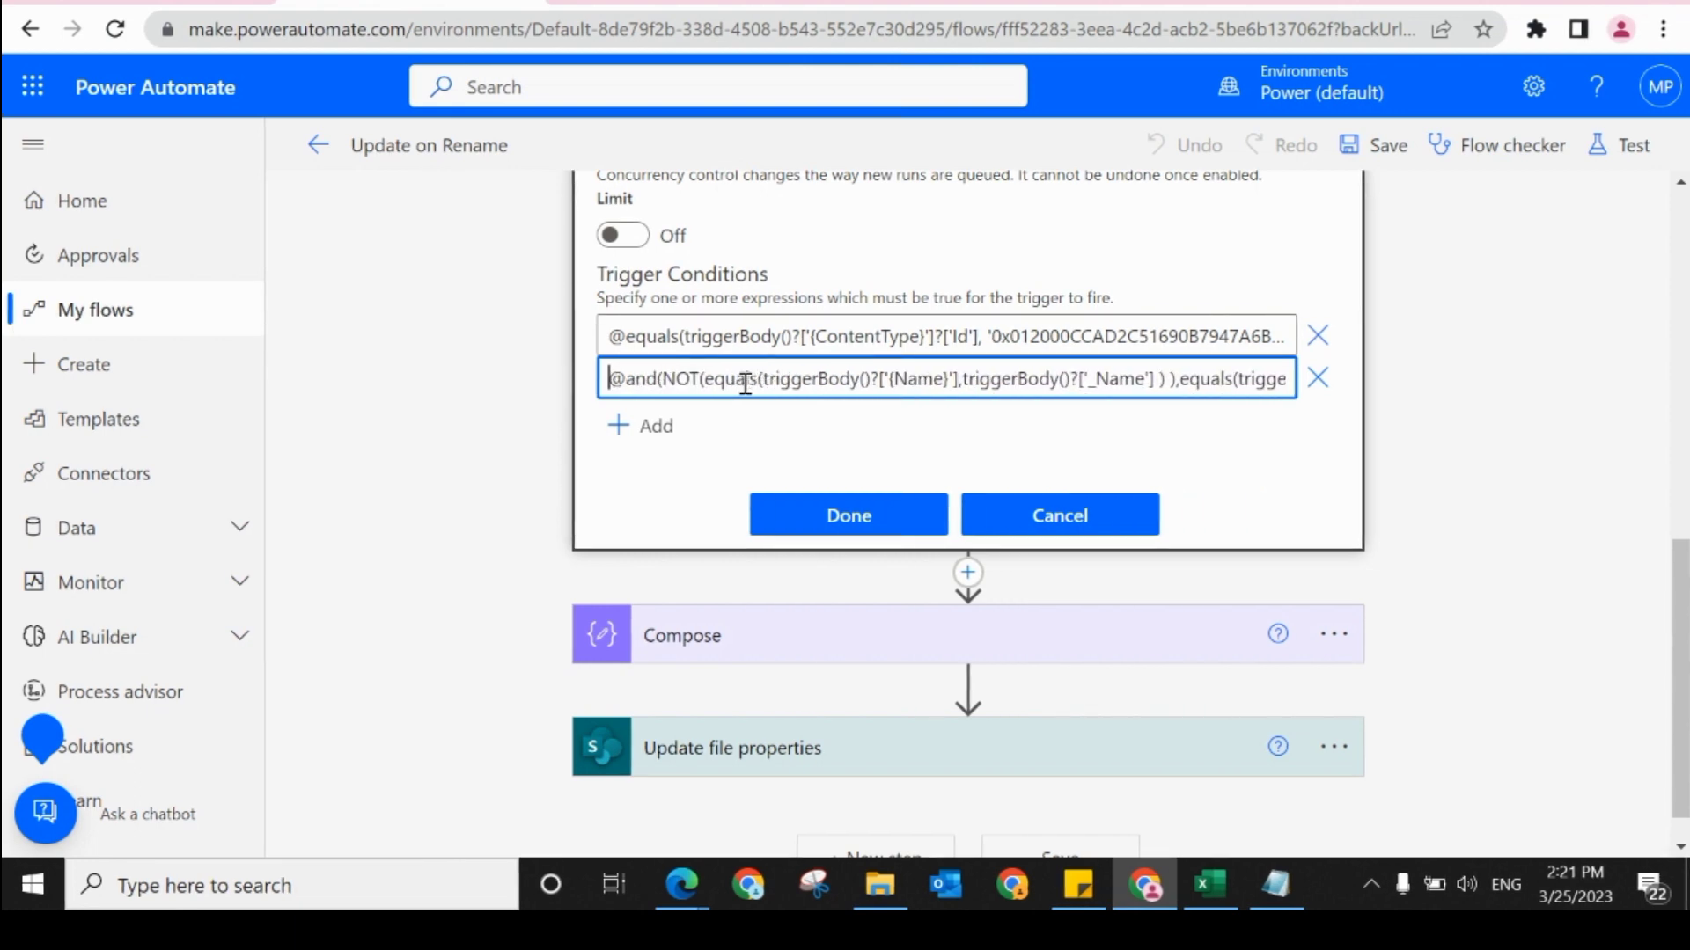
pyautogui.click(783, 517)
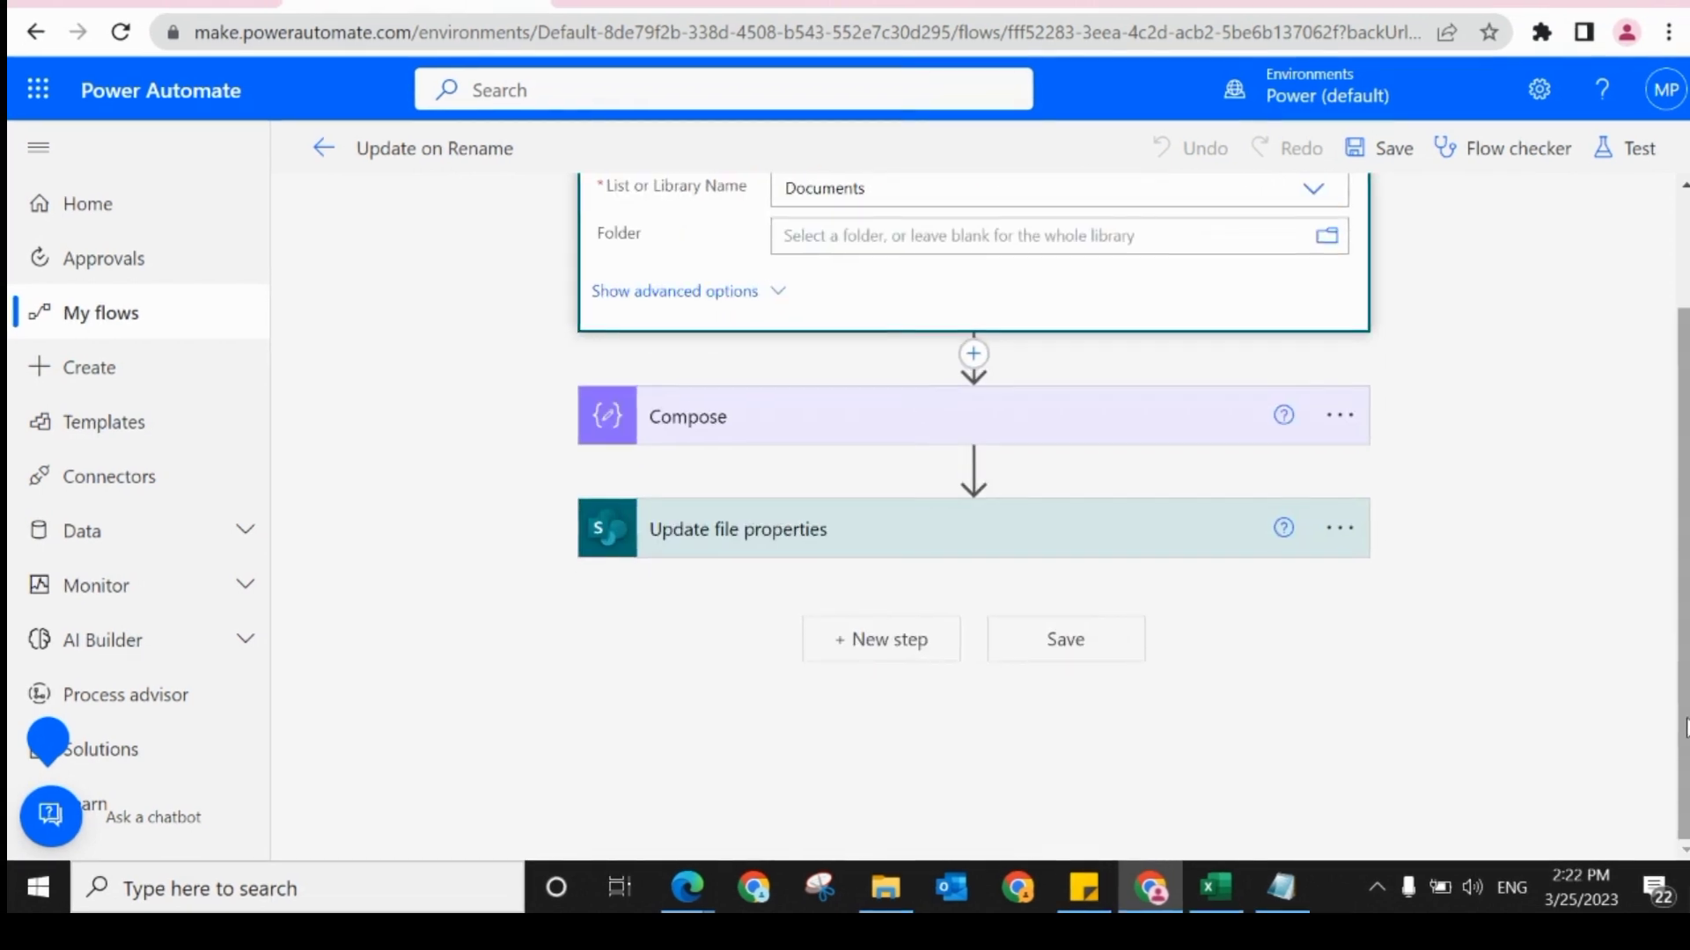
# Step: Collapse the modified-item trigger card and save the Update on Rename flow
pyautogui.moveTo(1684, 722); pyautogui.dragTo(1658, 478)
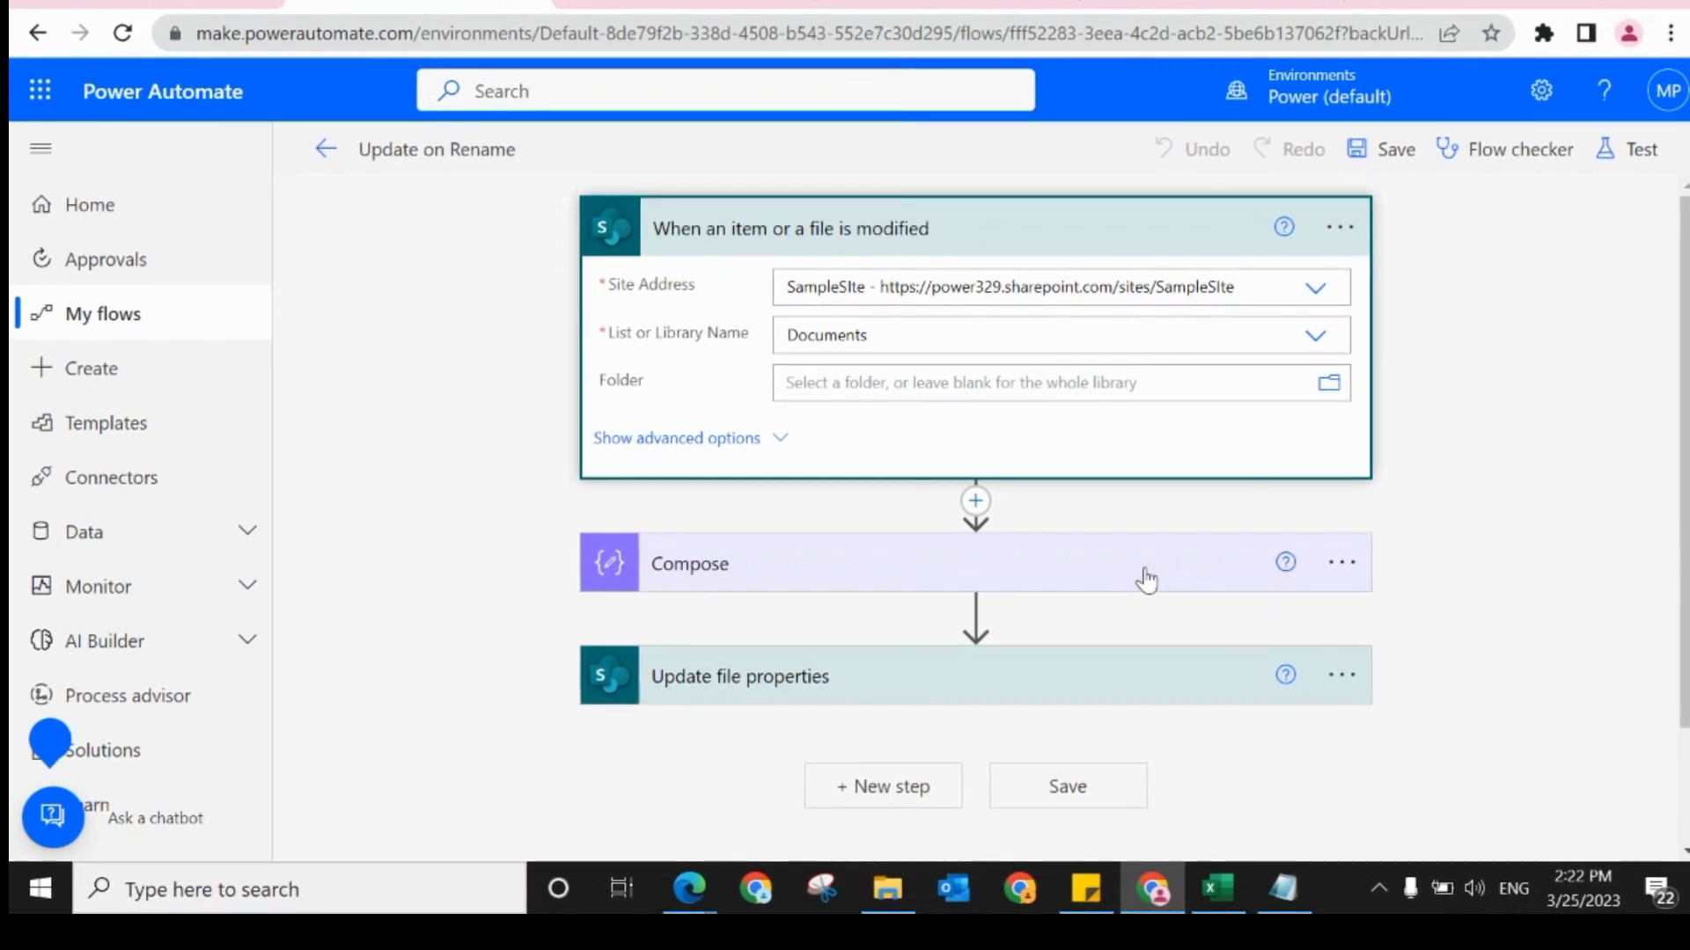
pyautogui.click(1069, 239)
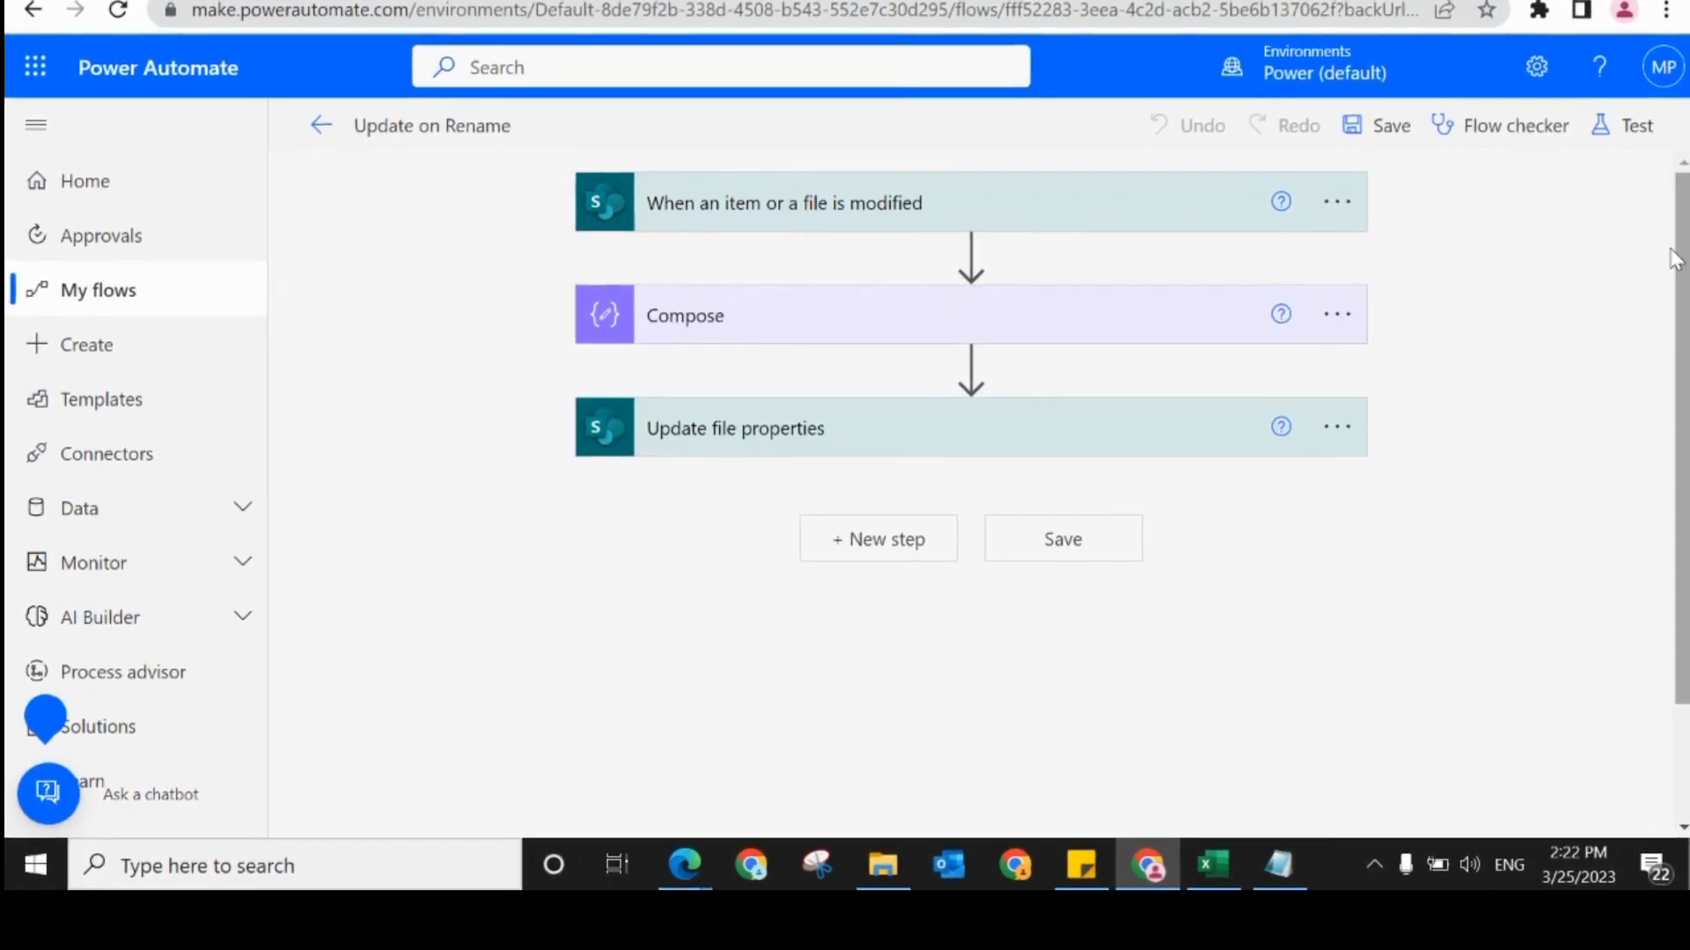
pyautogui.click(1380, 124)
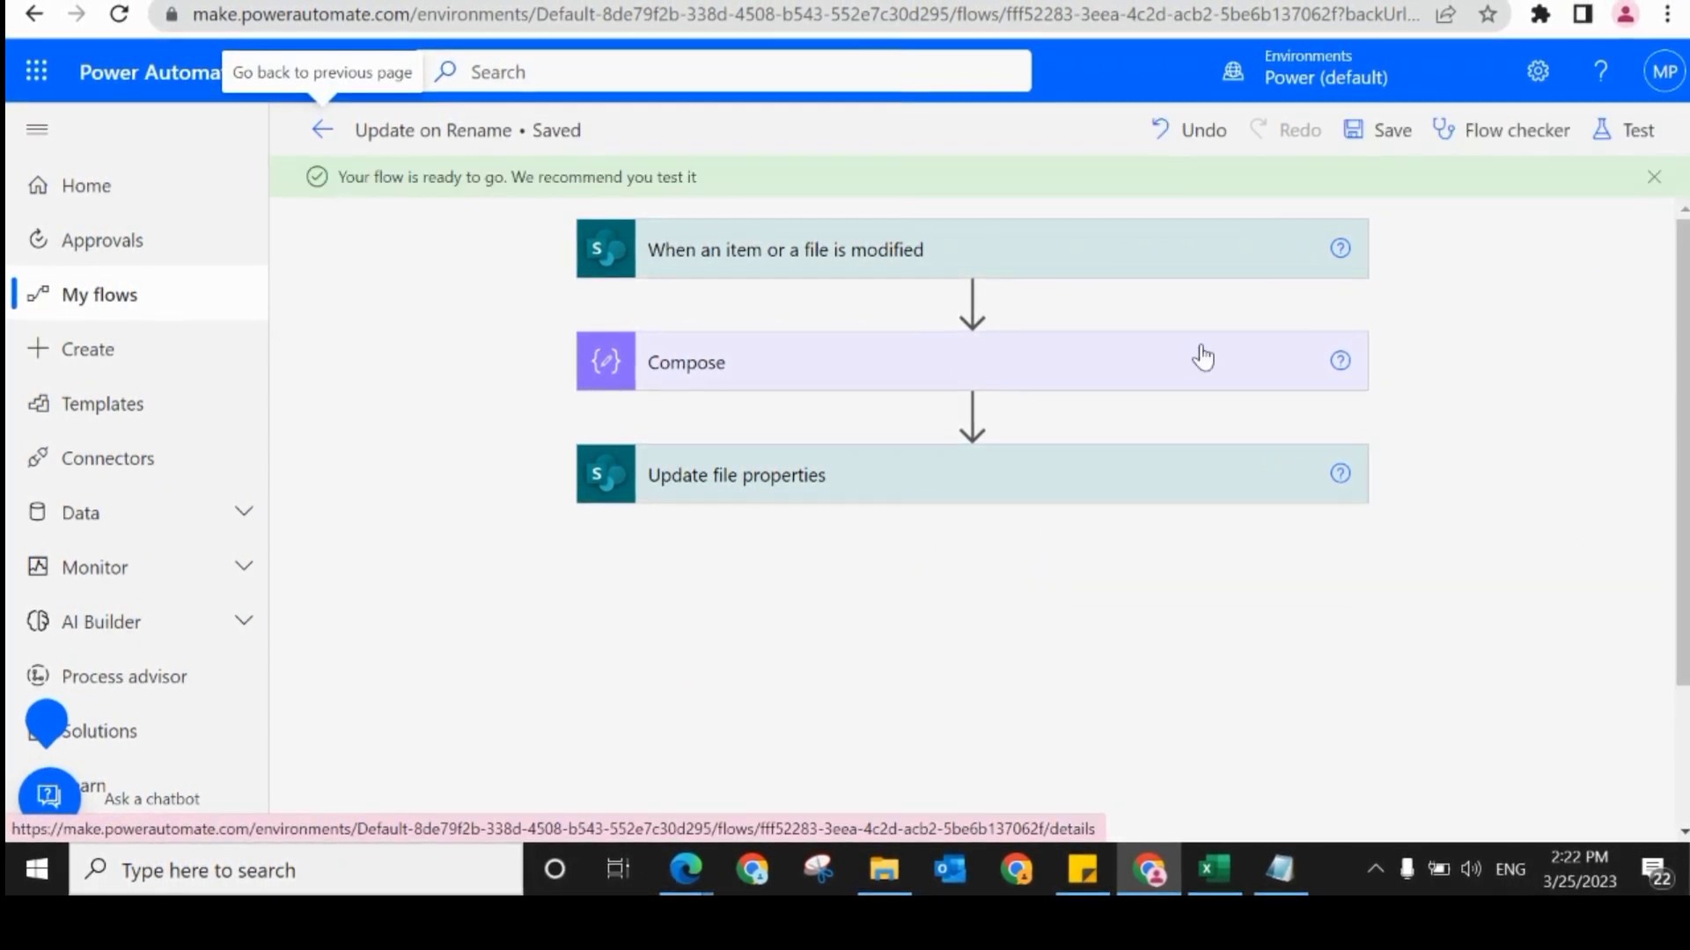
# Step: Delete the Compose action from the Update on Rename flow and save the flow again
pyautogui.click(1335, 363)
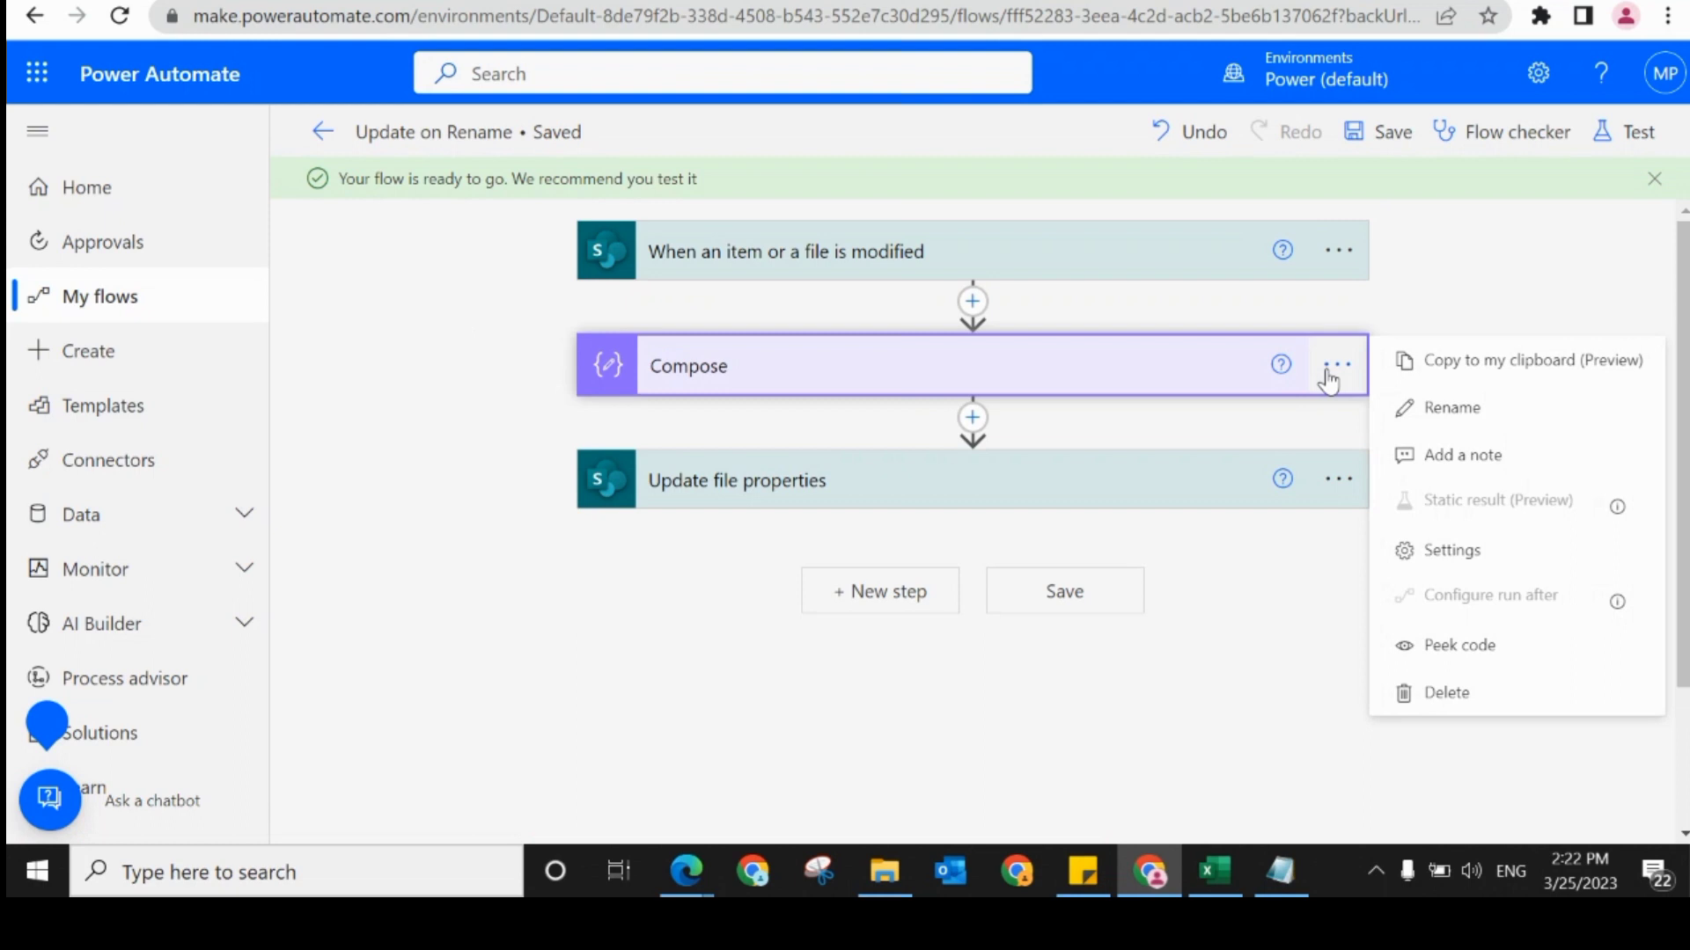
pyautogui.click(1434, 690)
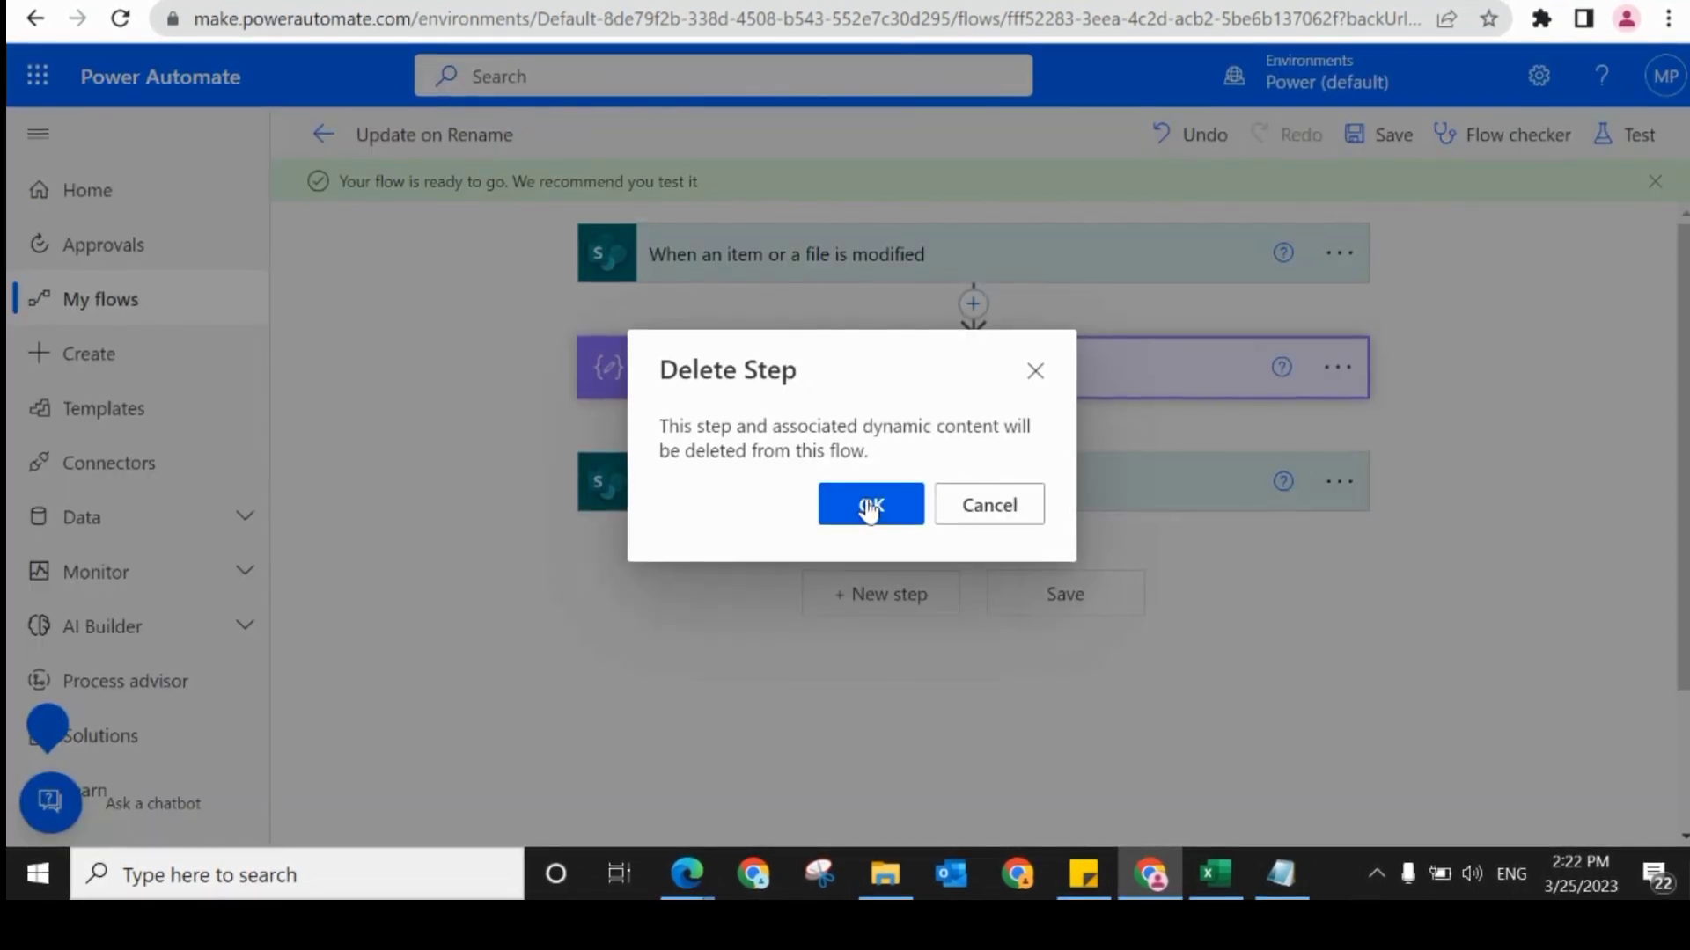
pyautogui.click(869, 506)
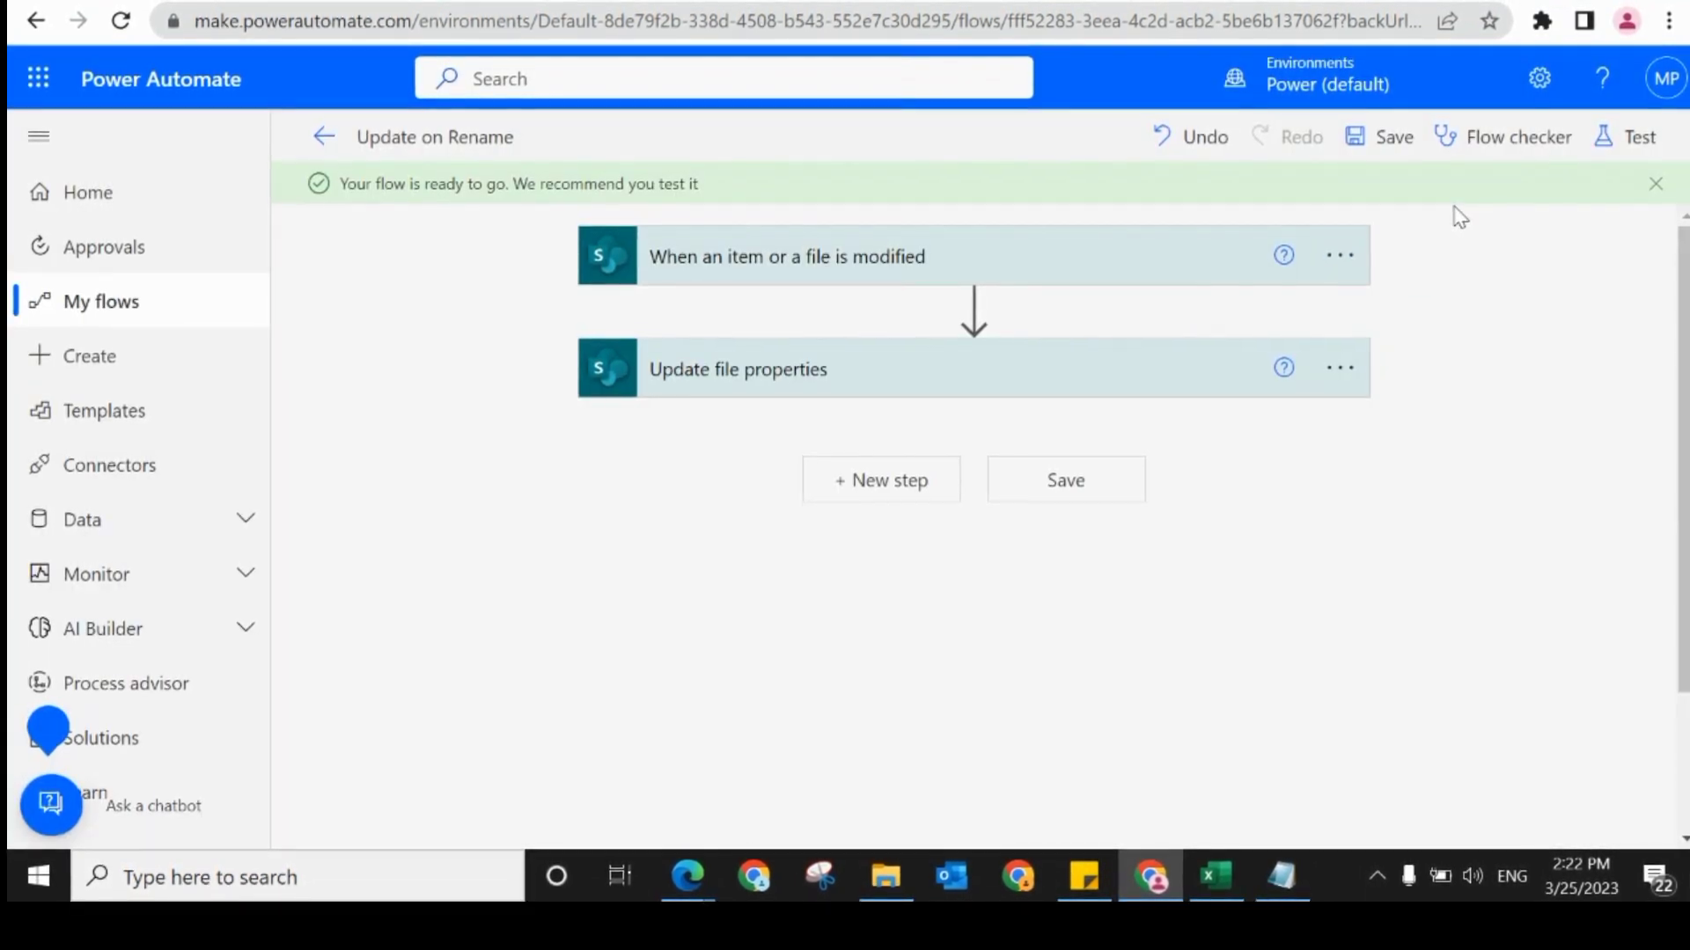
pyautogui.click(1385, 156)
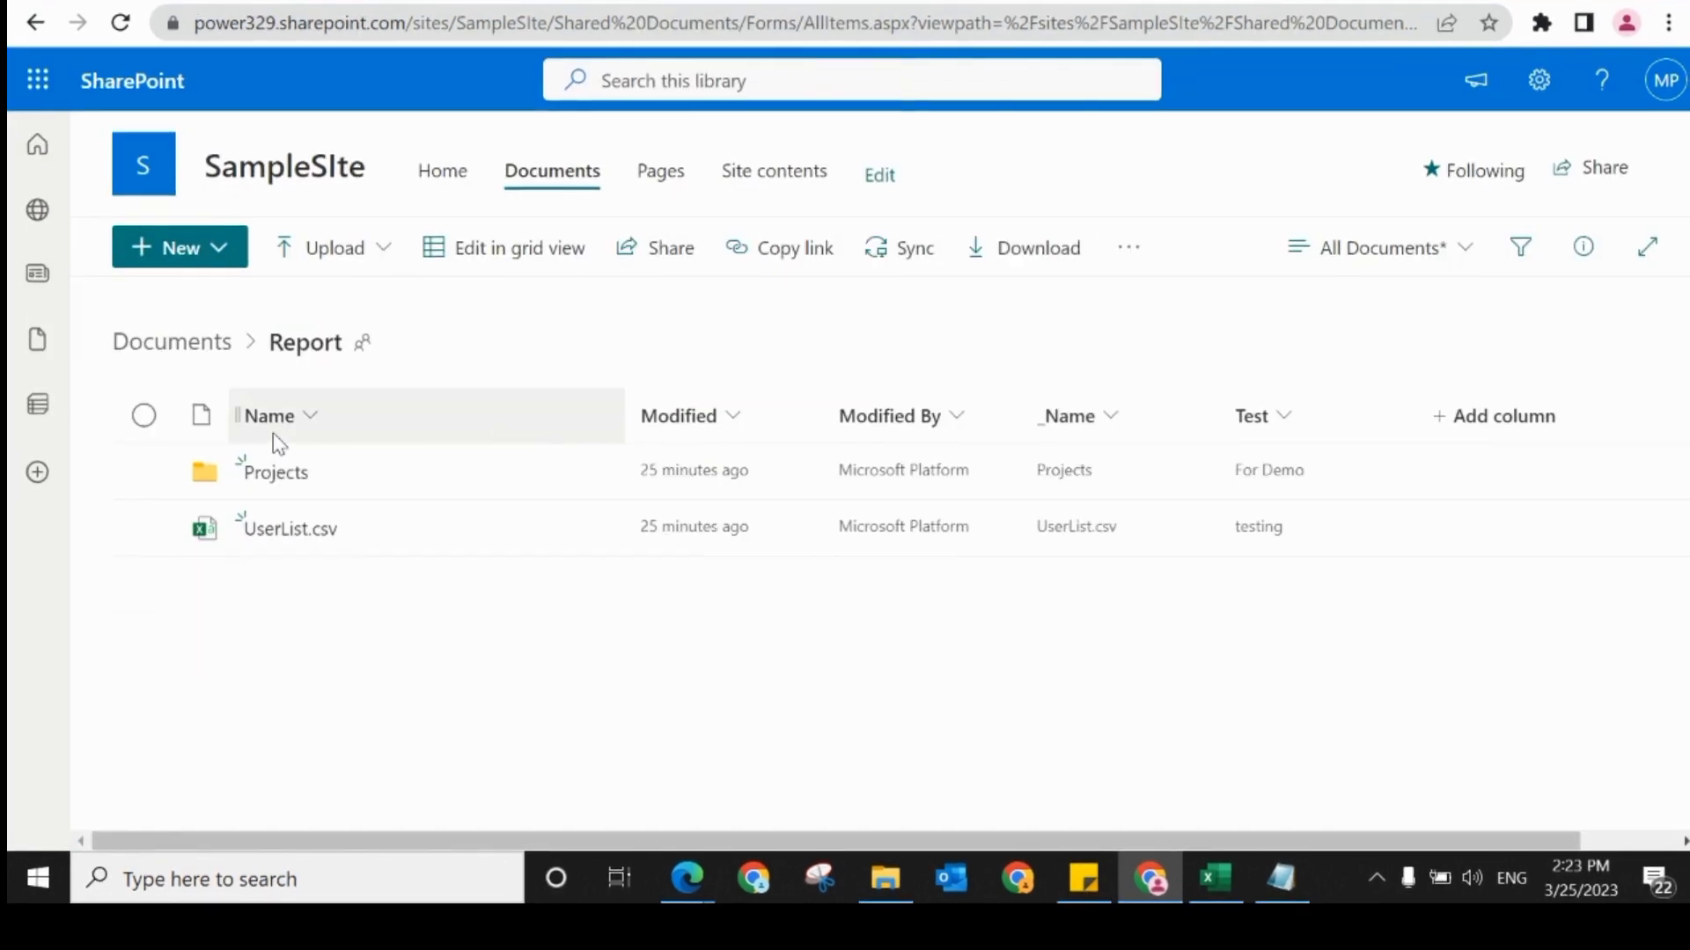
# Step: Switch to the SharePoint Report folder and rename the Projects folder to All Projects
pyautogui.click(597, 480)
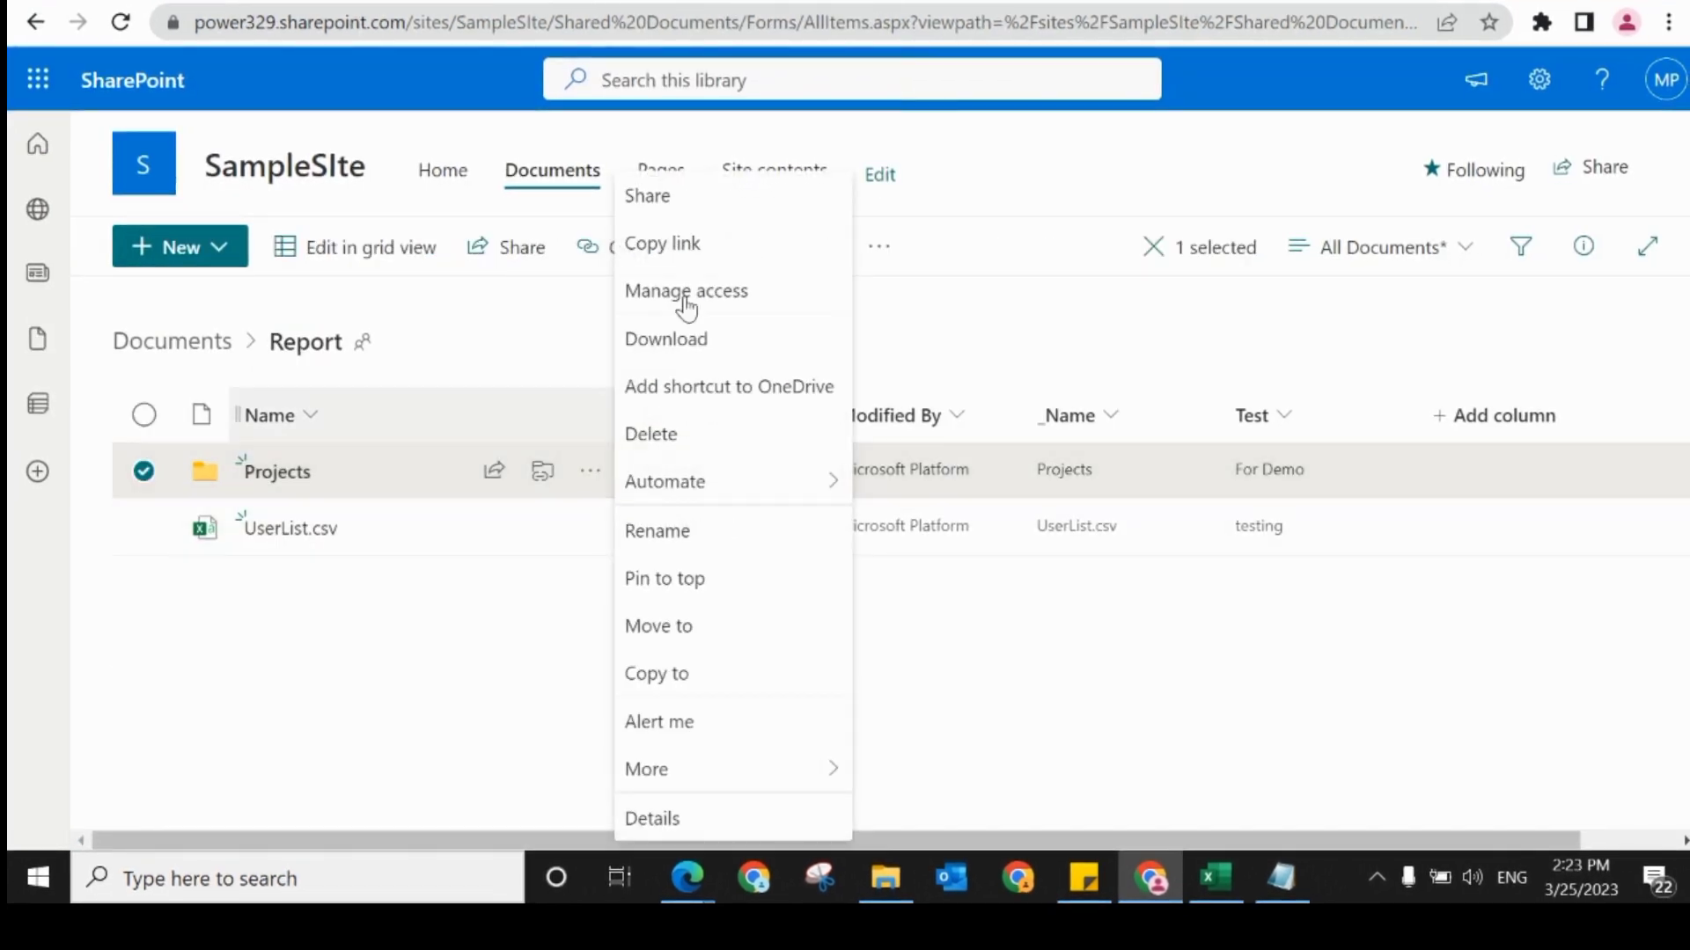
pyautogui.click(721, 531)
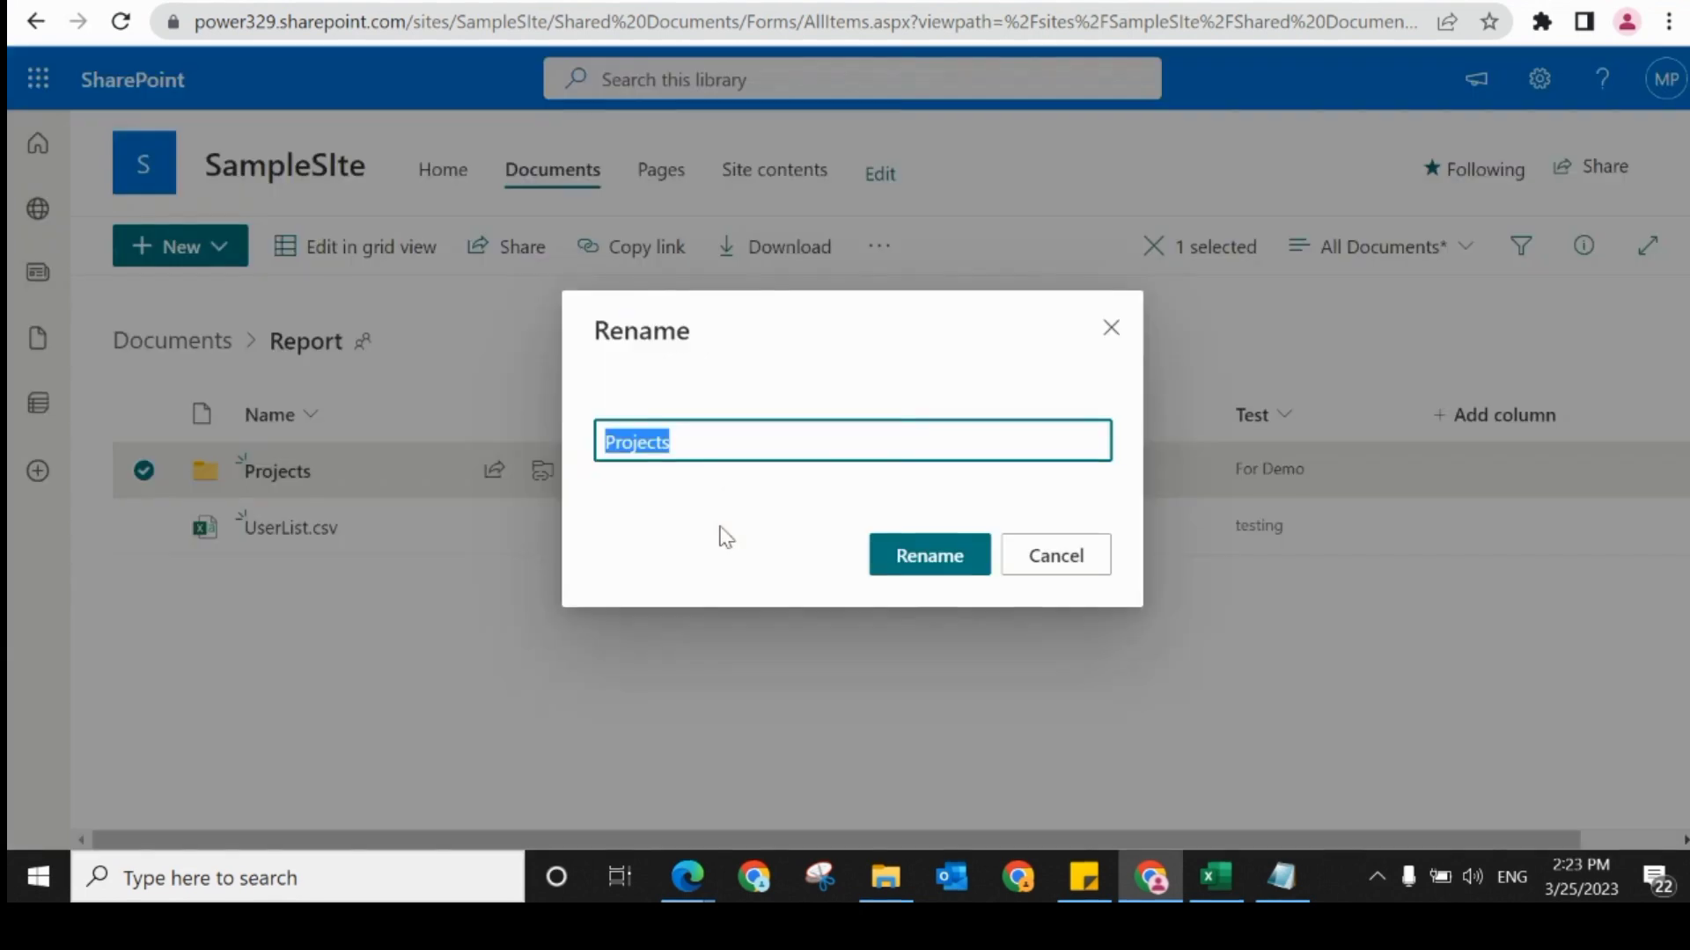
pyautogui.click(605, 431)
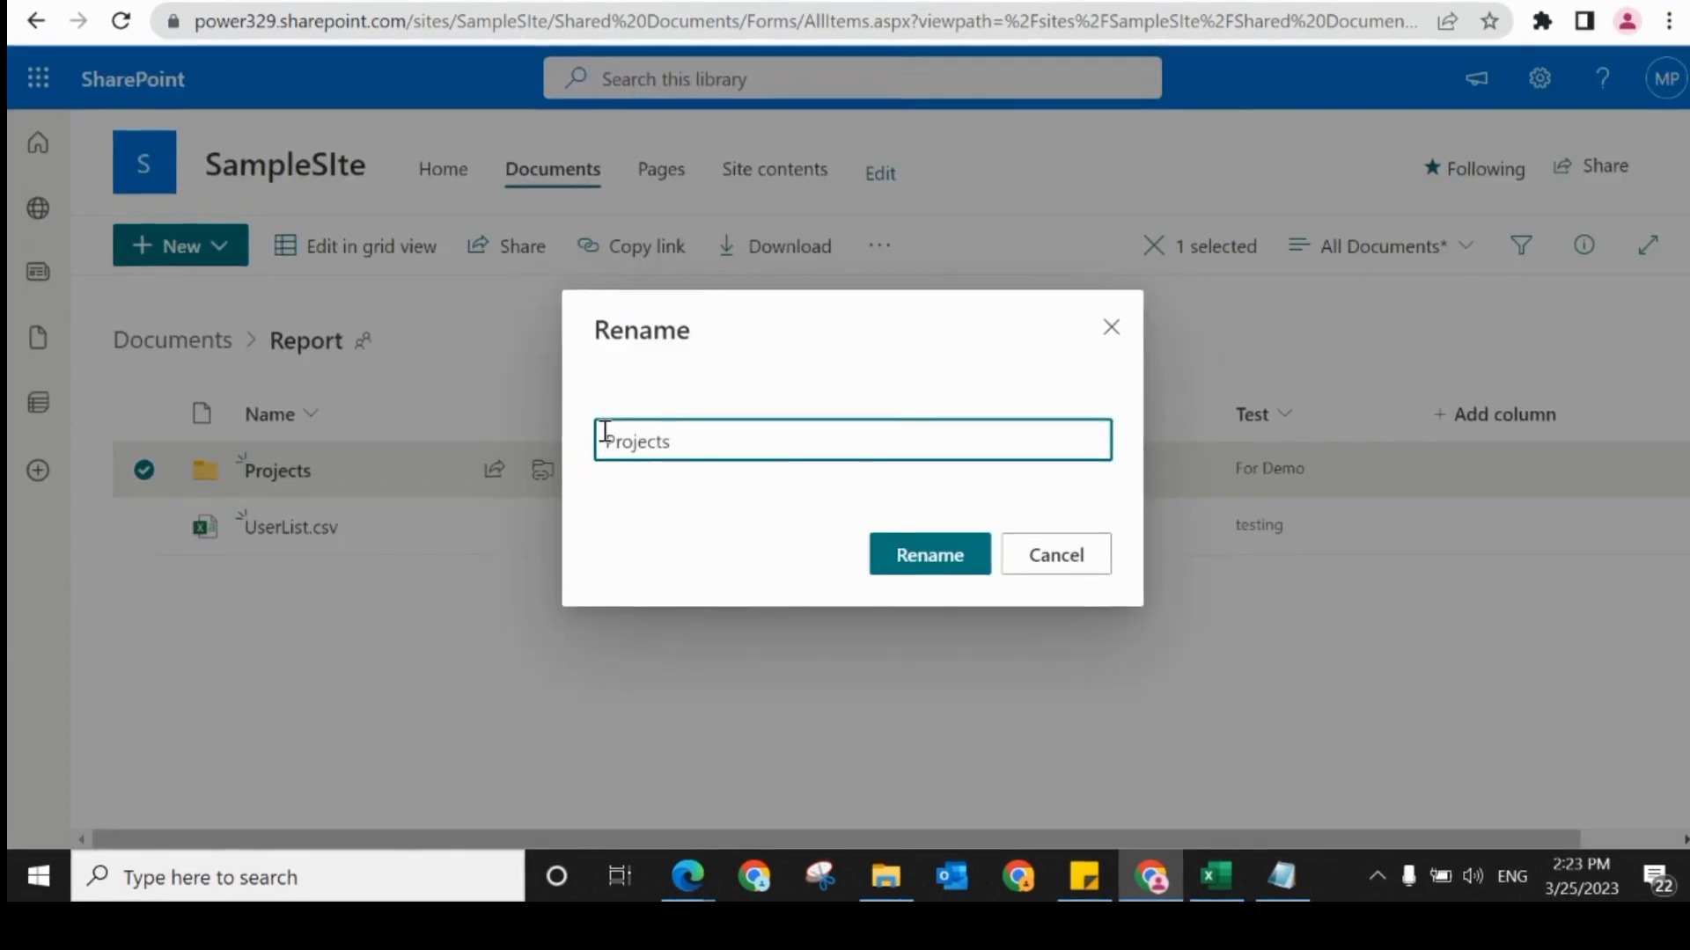
pyautogui.write('All')
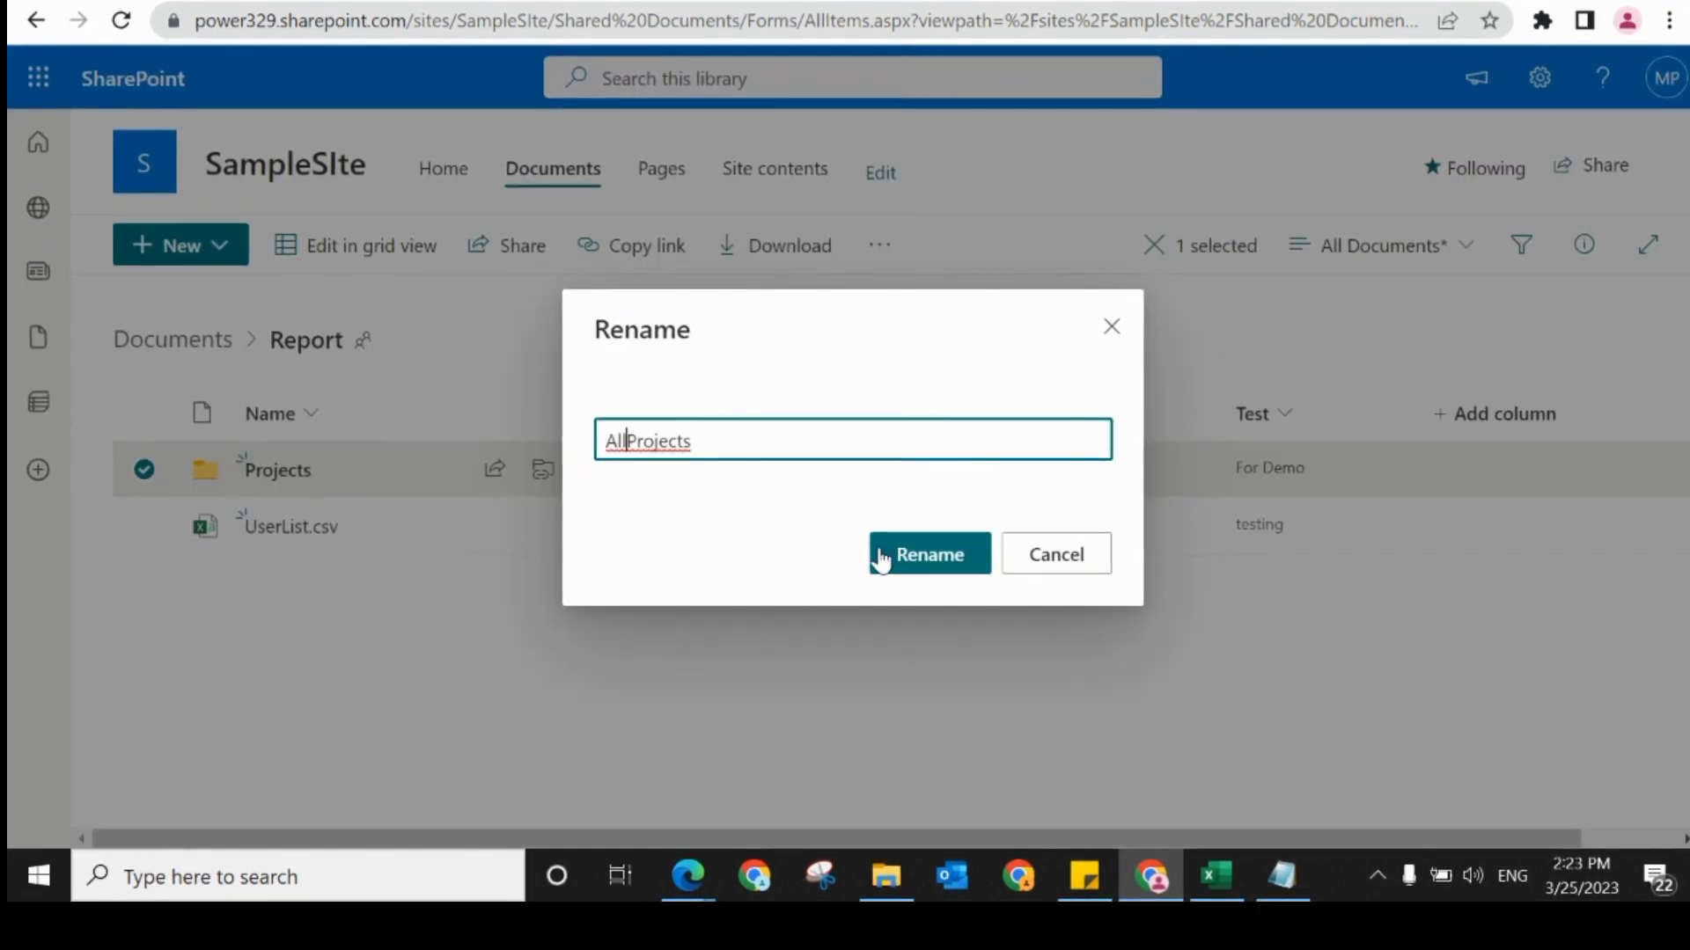
pyautogui.click(927, 568)
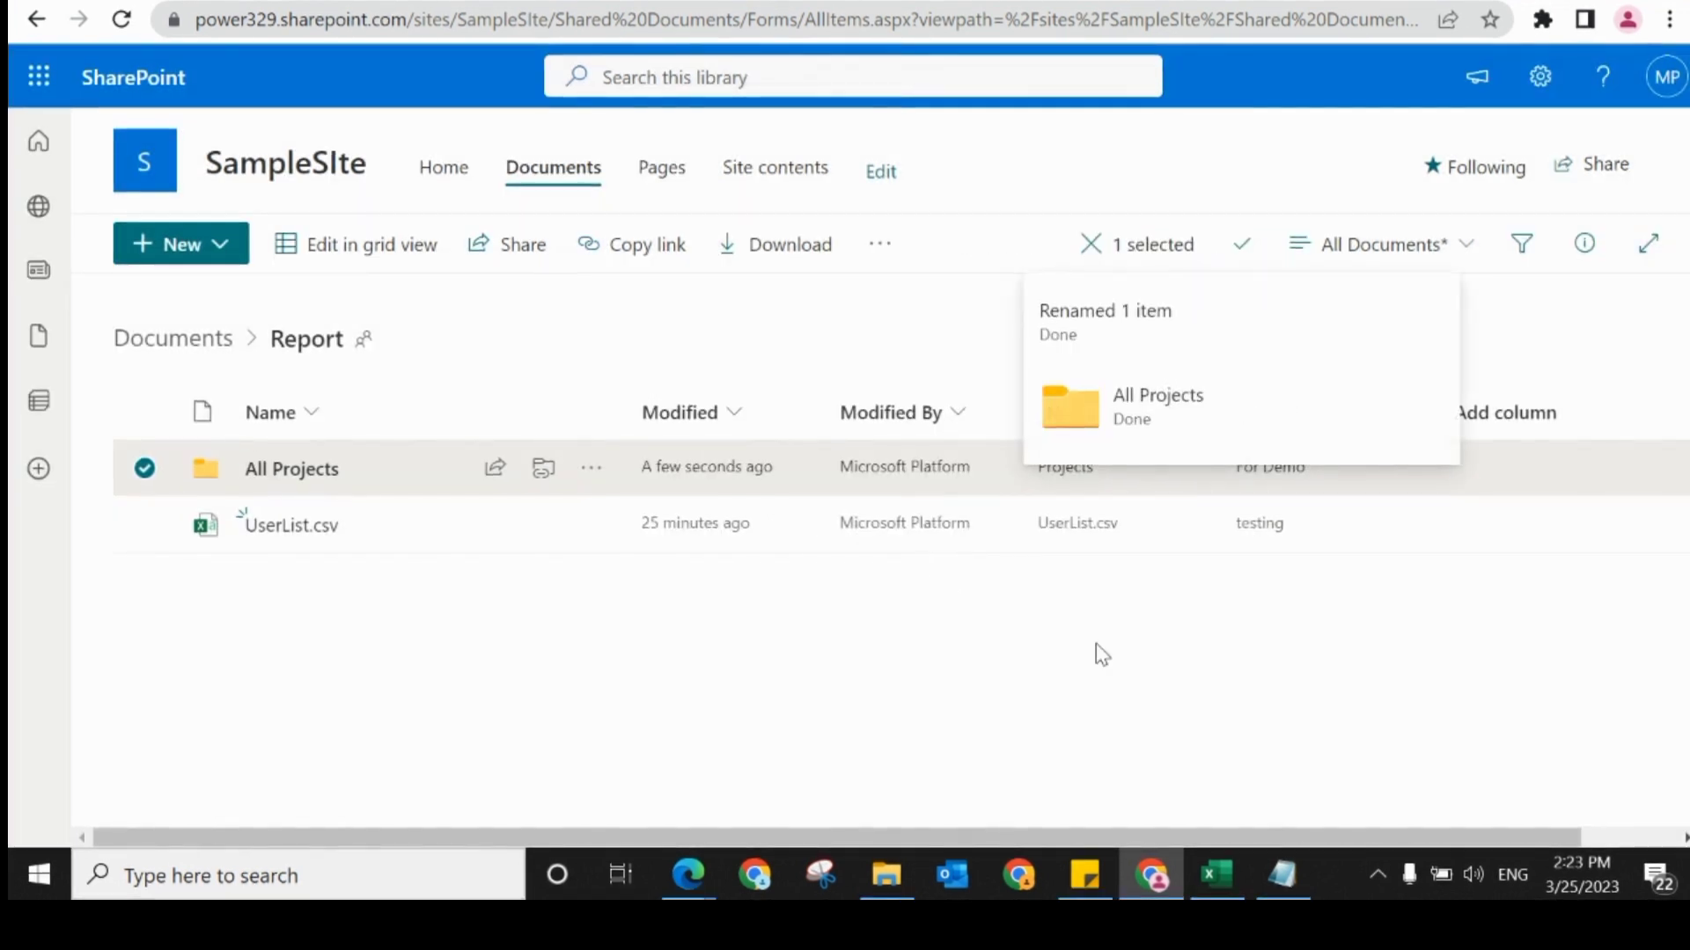
pyautogui.click(1510, 341)
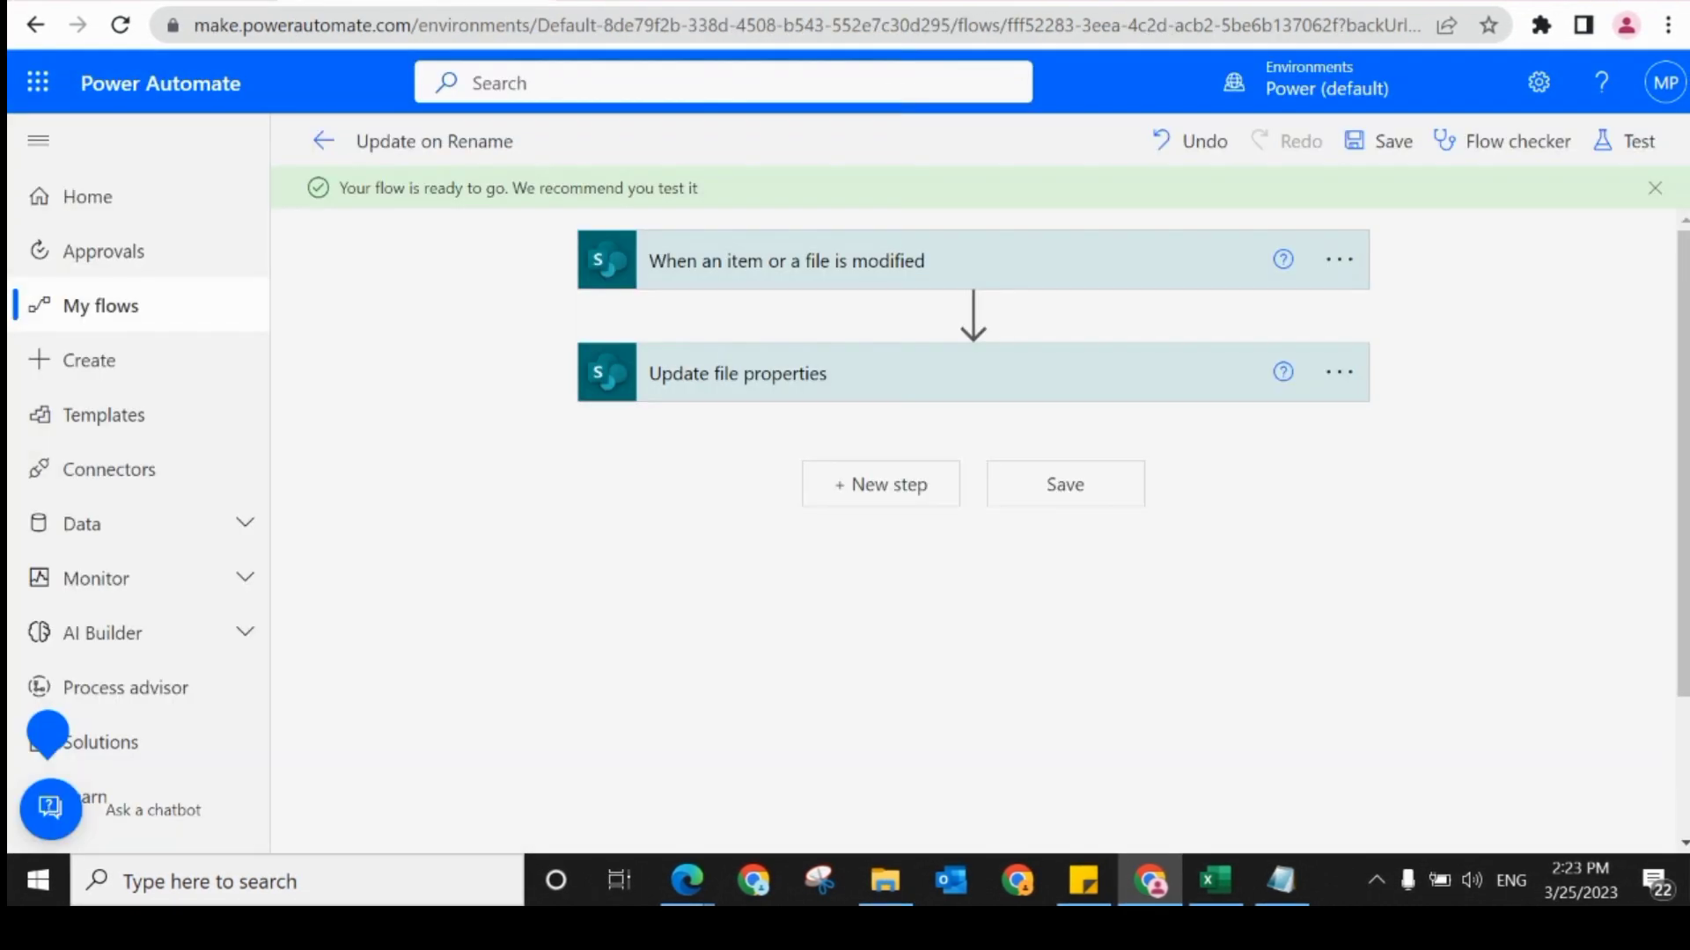
# Step: Refresh the Update on Rename flow's run history, and reload the SharePoint Report folder to check the renamed folder's _Name value
pyautogui.click(324, 141)
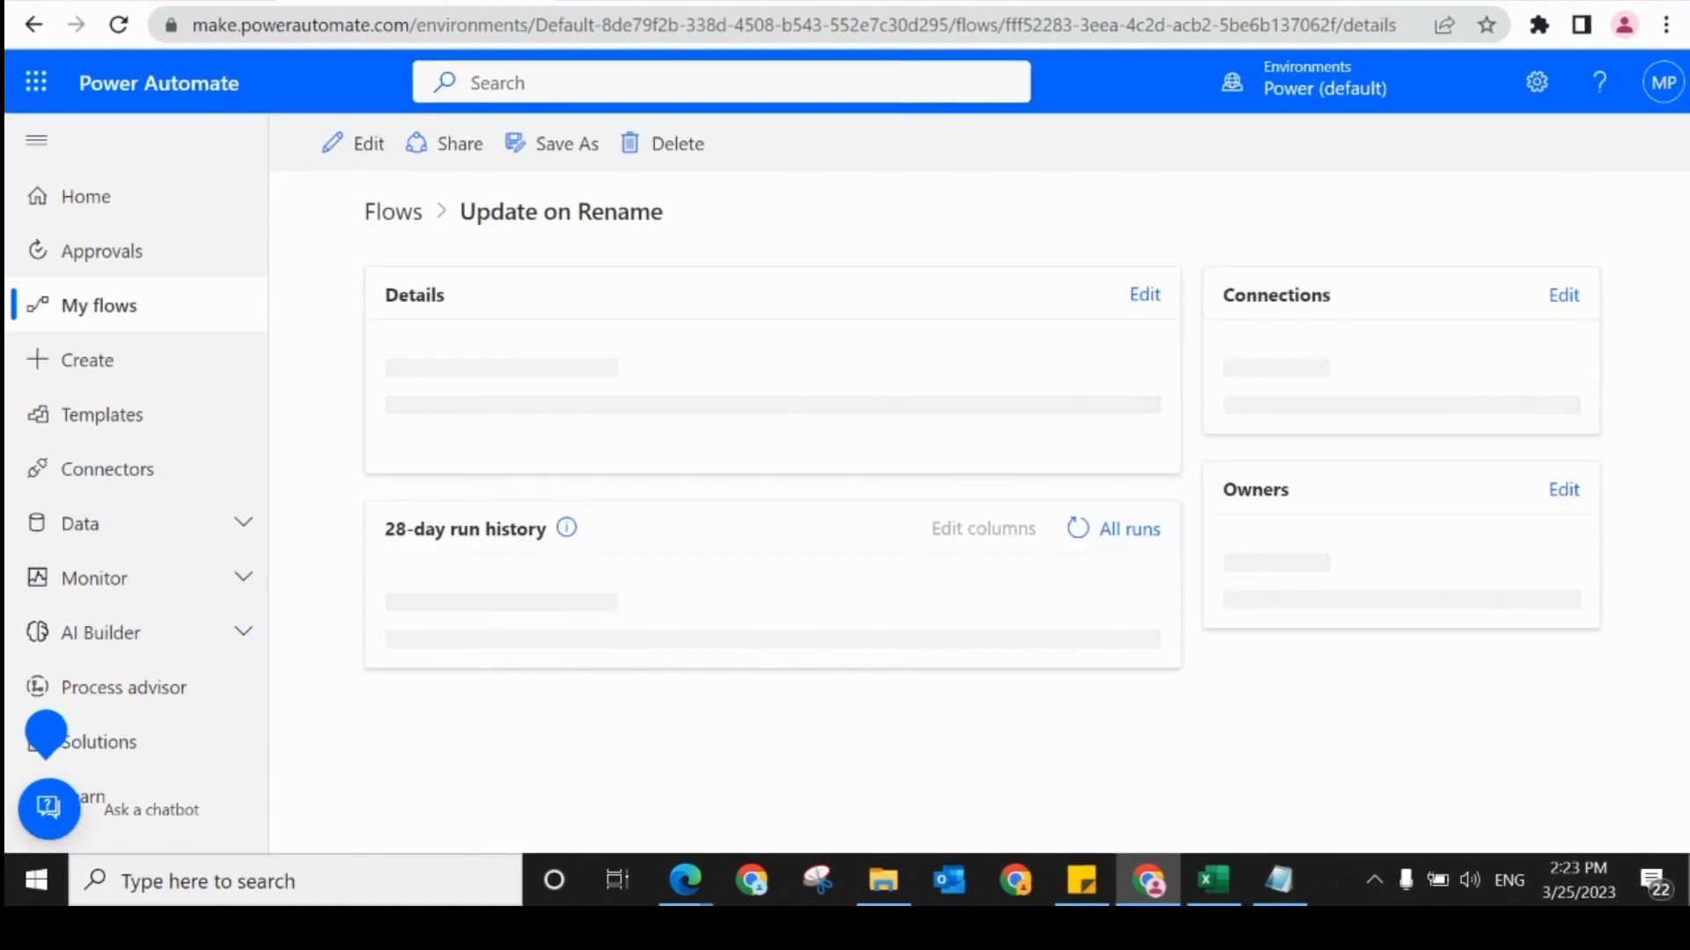
pyautogui.scroll(-8, 1439, 455)
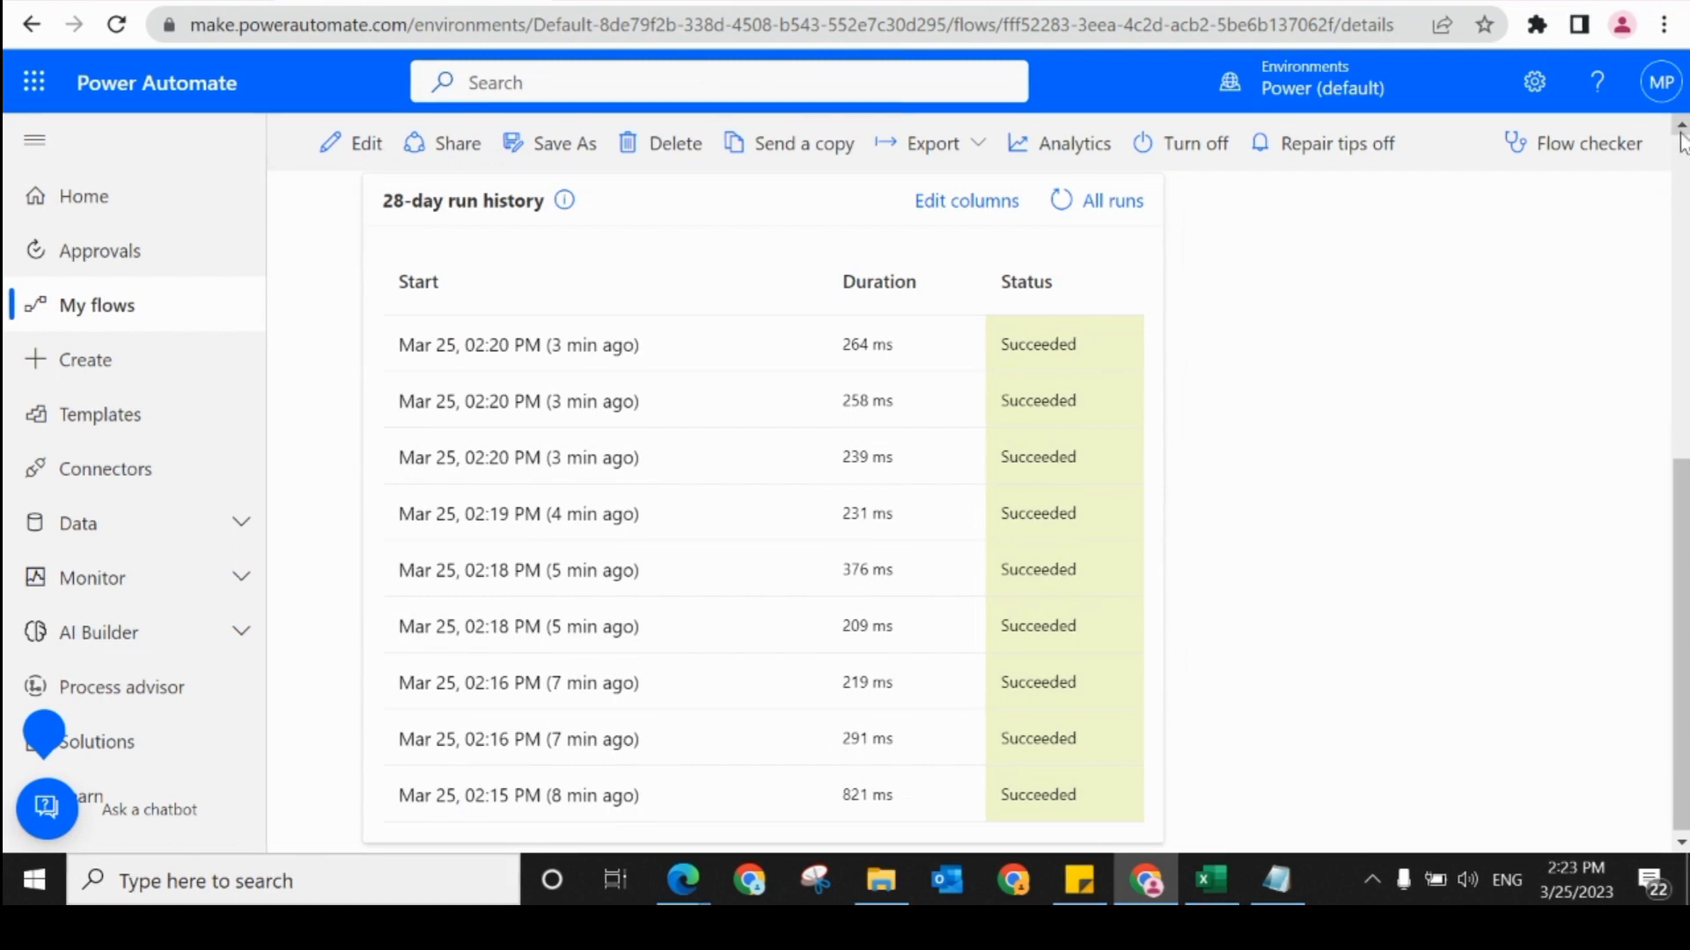
pyautogui.scroll(2, 1681, 141)
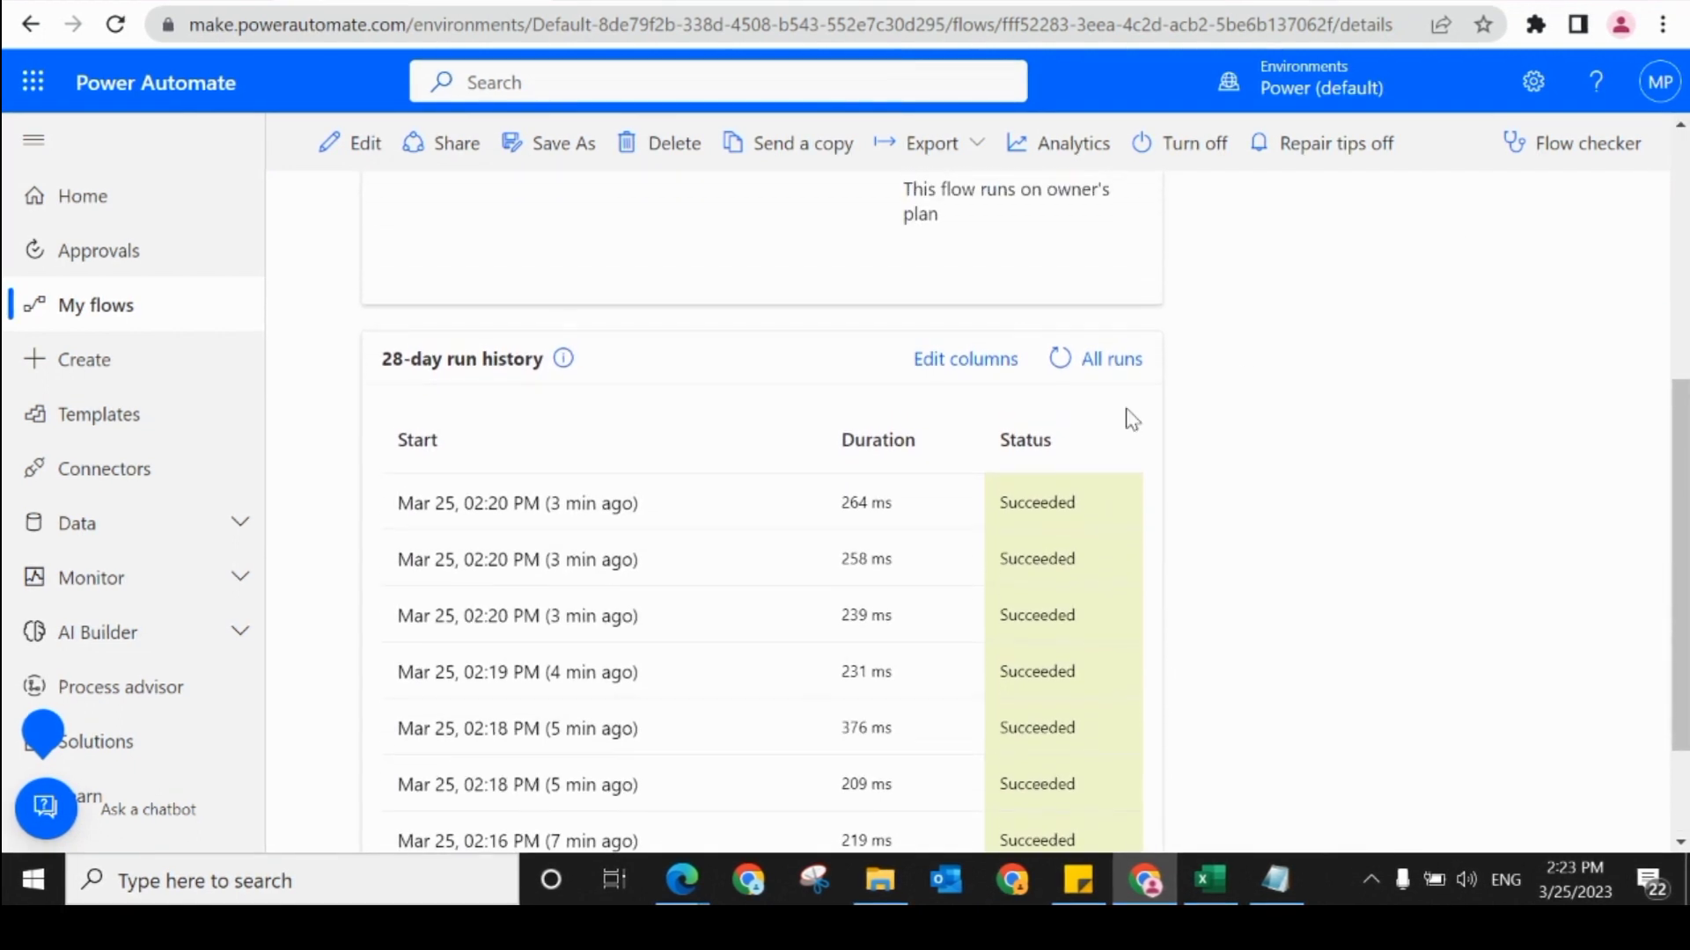
pyautogui.click(1063, 377)
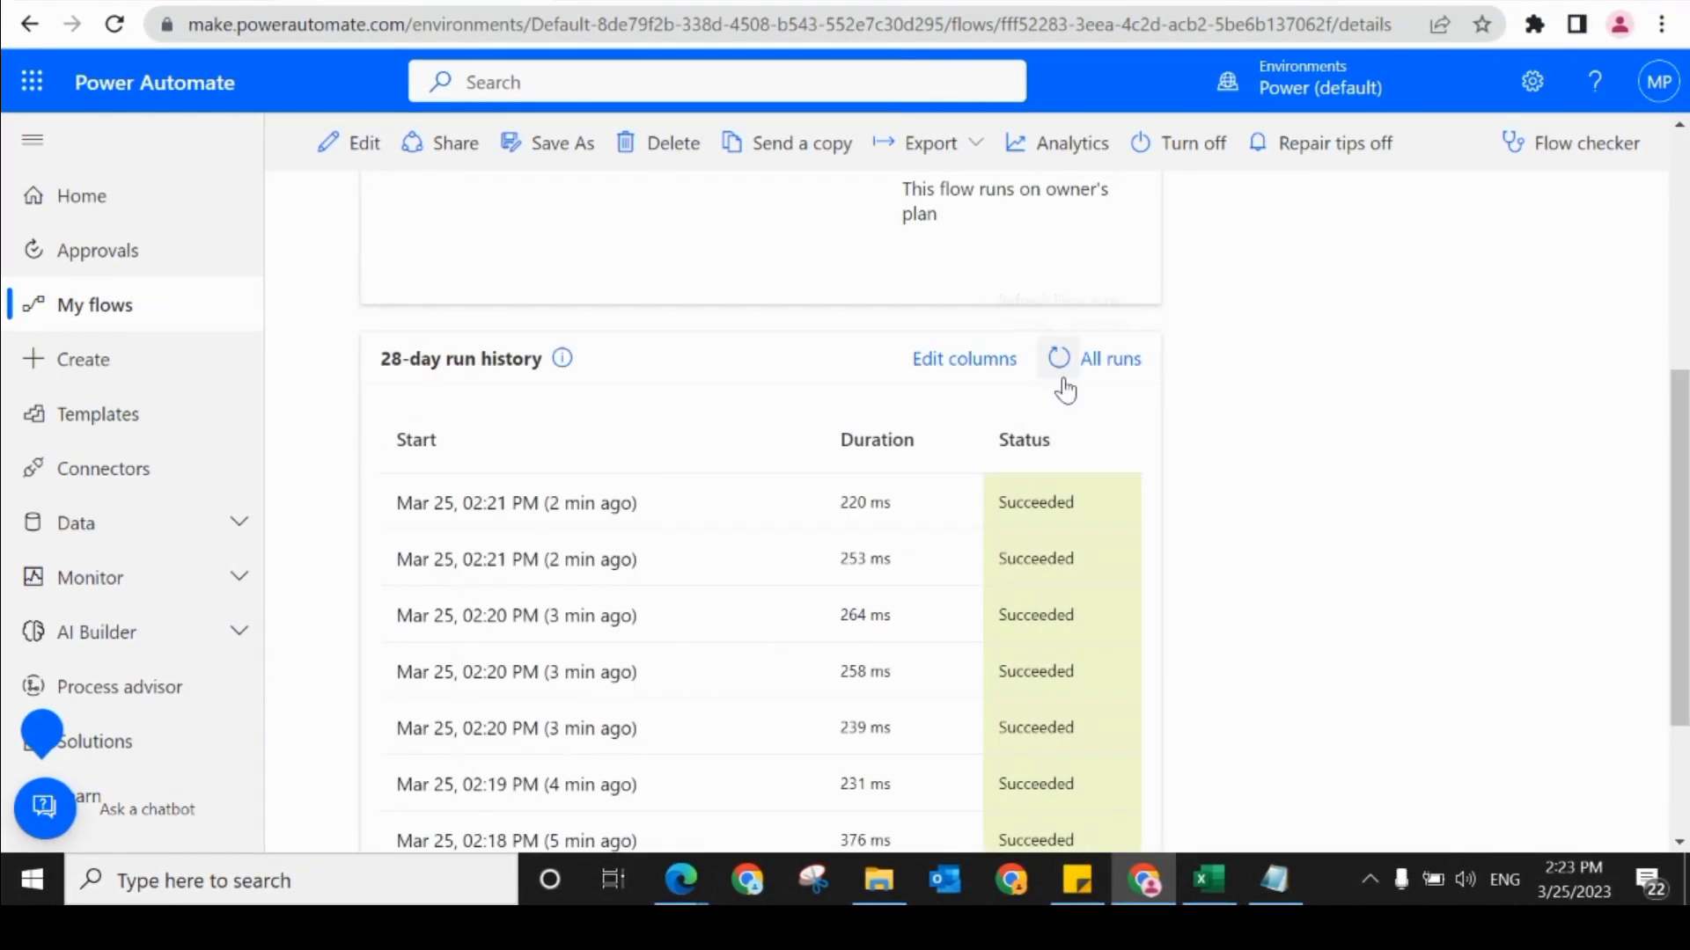
pyautogui.click(1063, 385)
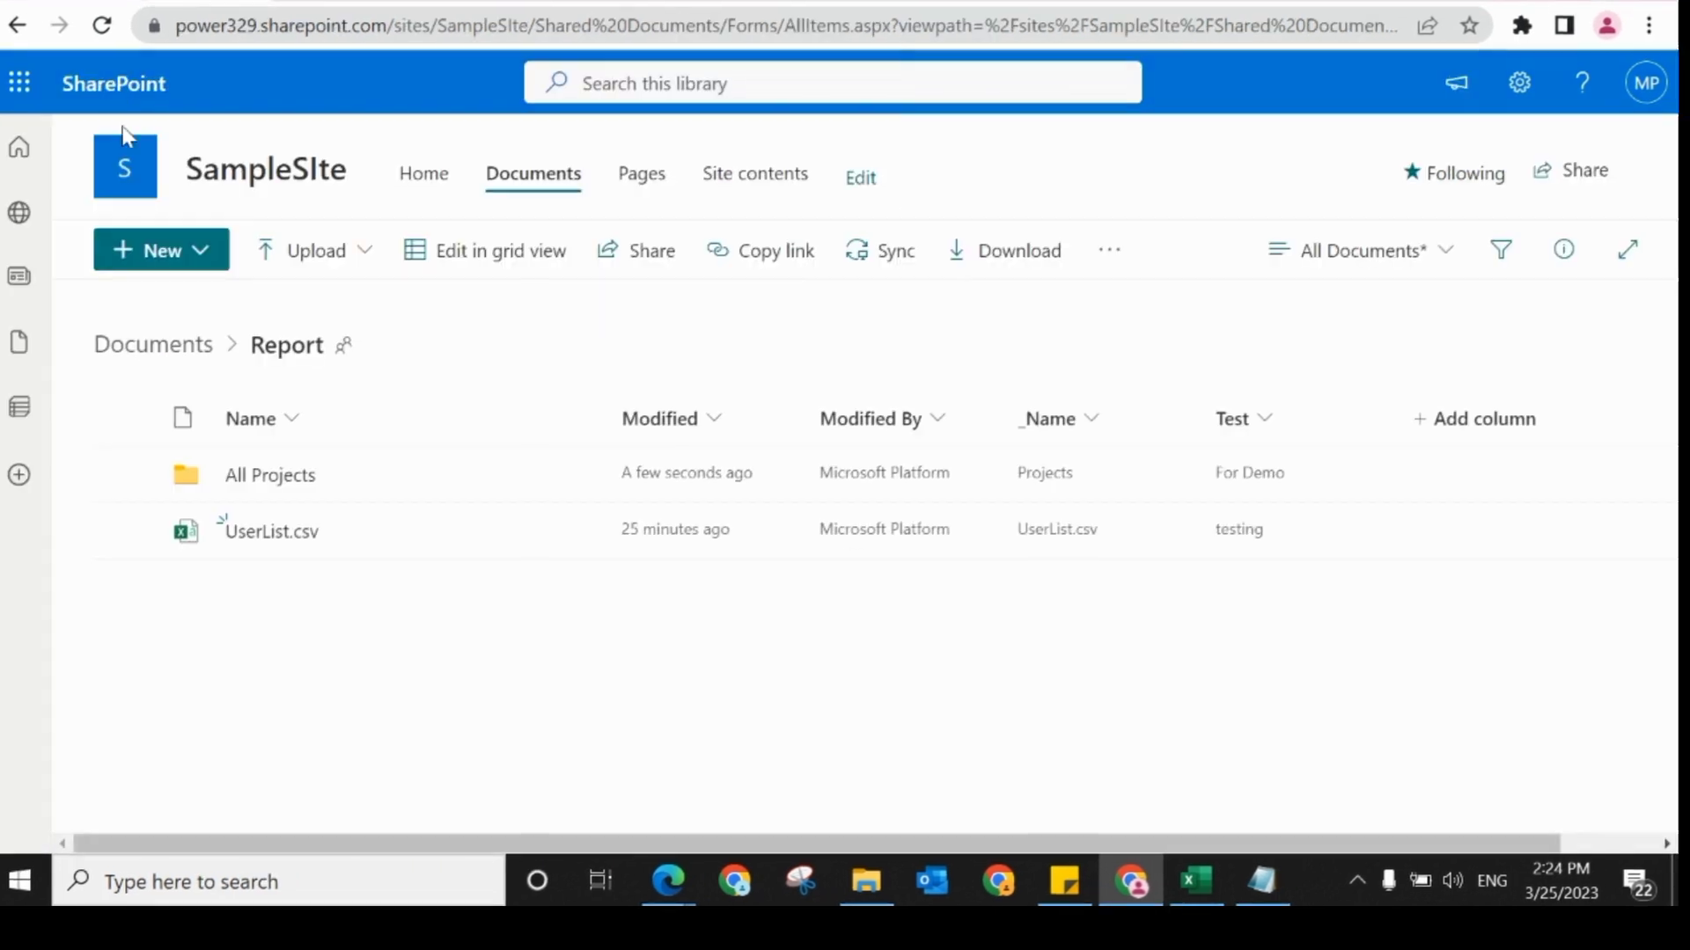
pyautogui.click(102, 24)
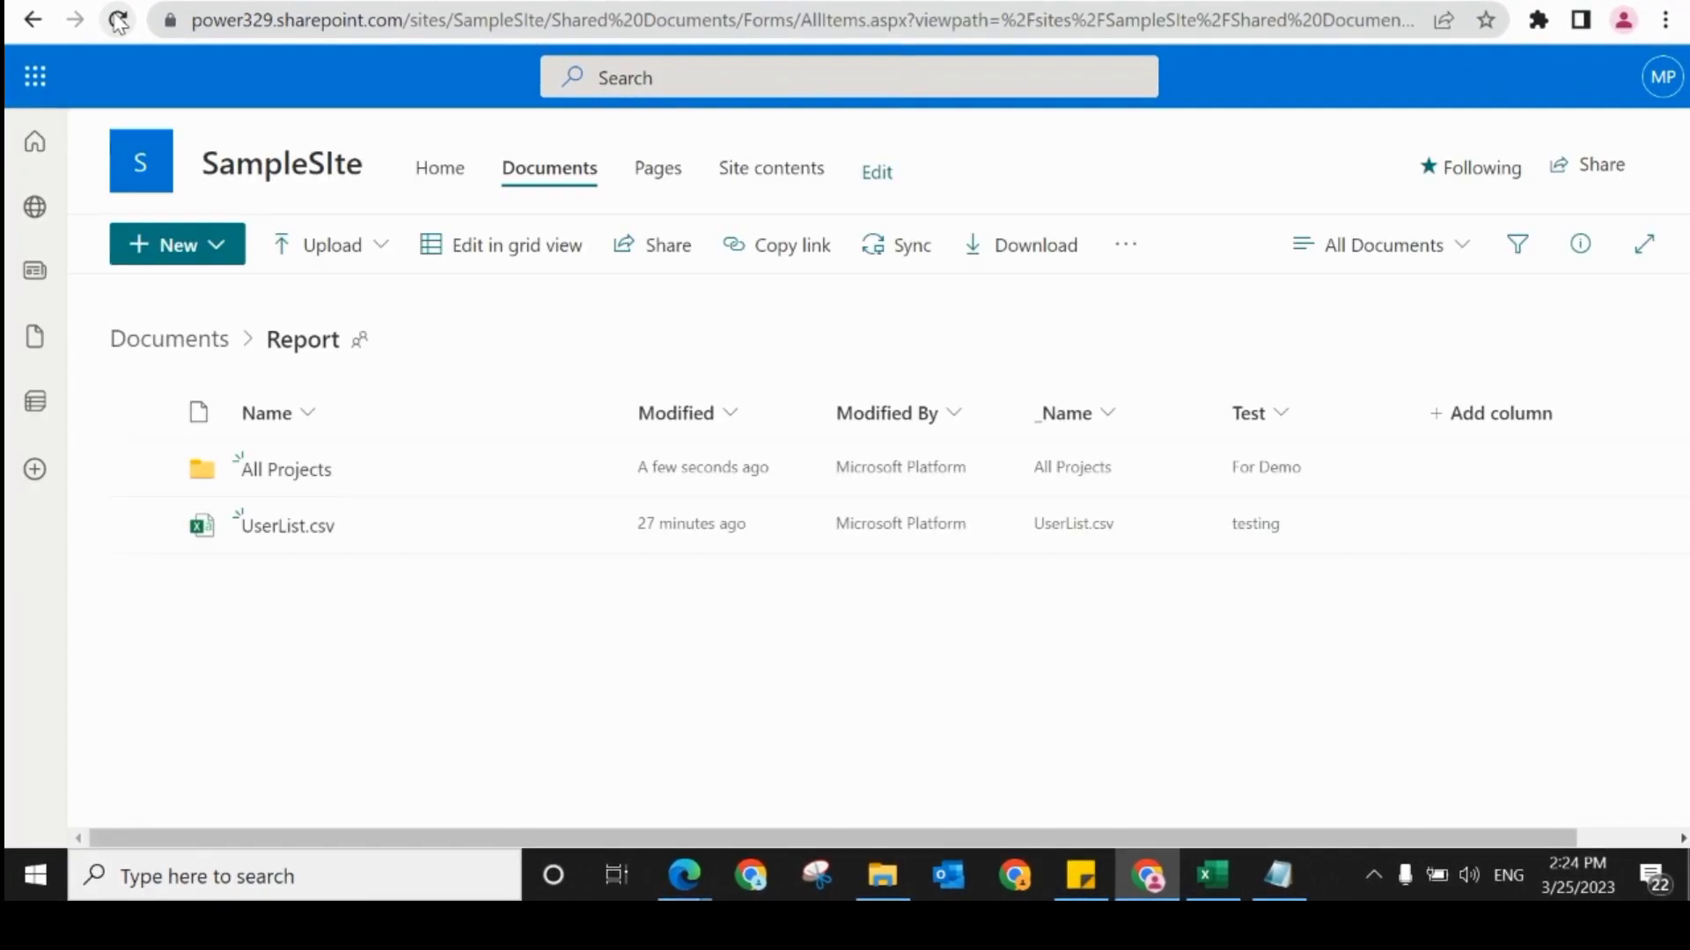
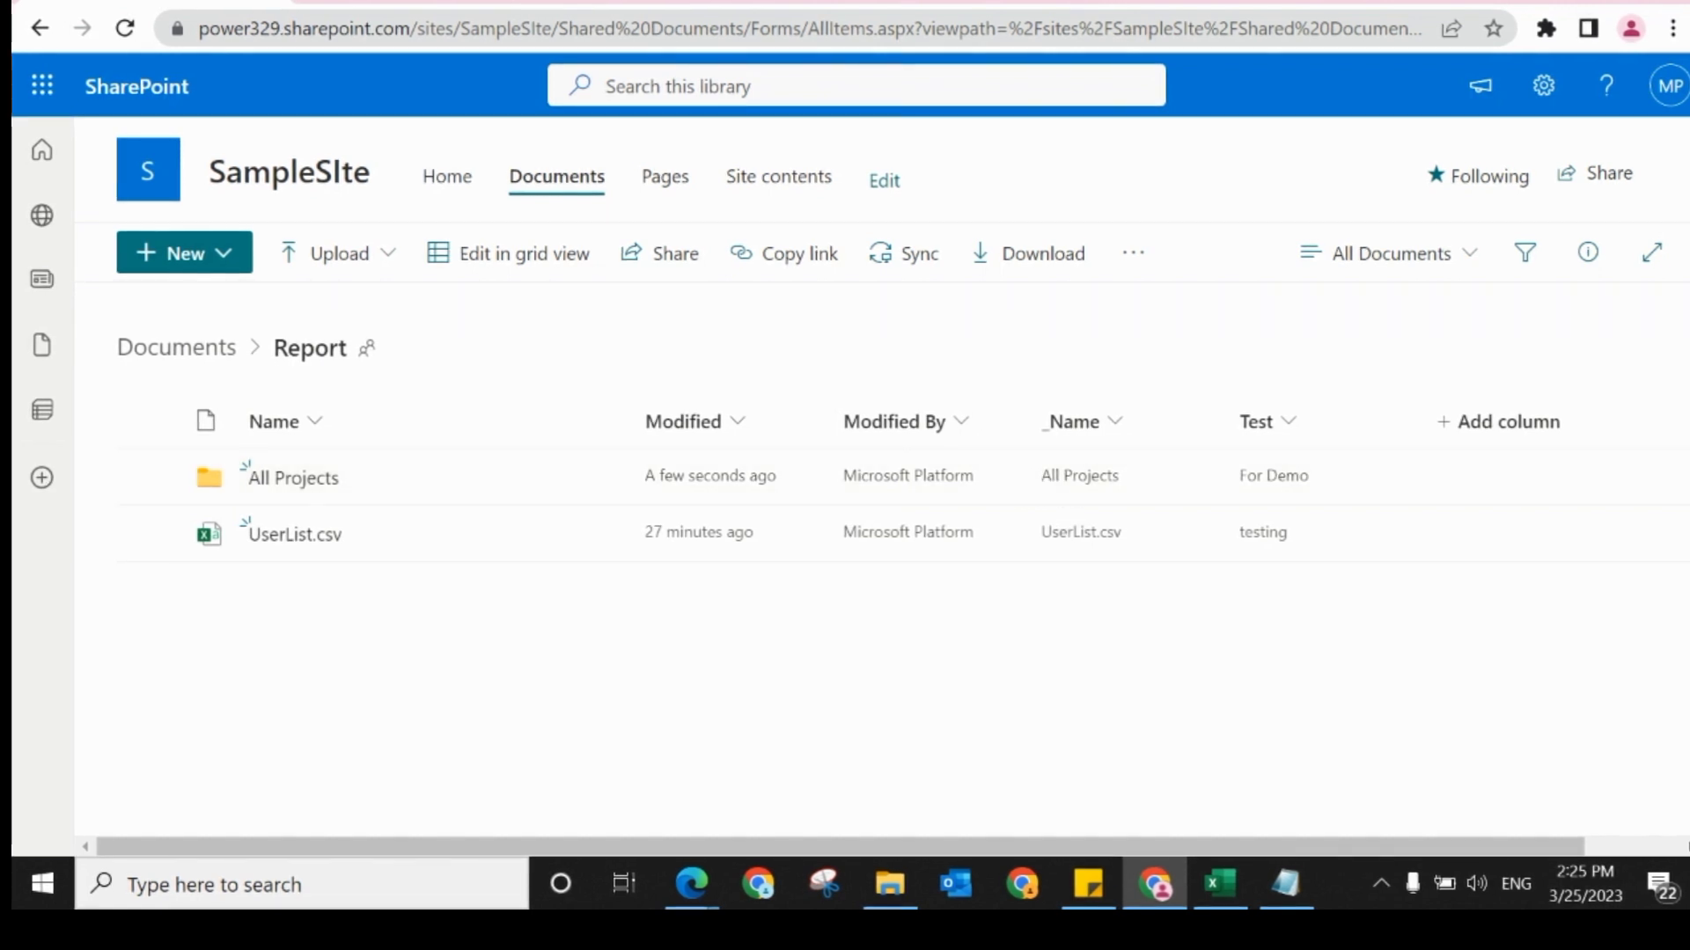
# Step: Switch to the Excel workbook and refresh the Documents (3) table from the SharePoint library
pyautogui.click(1212, 883)
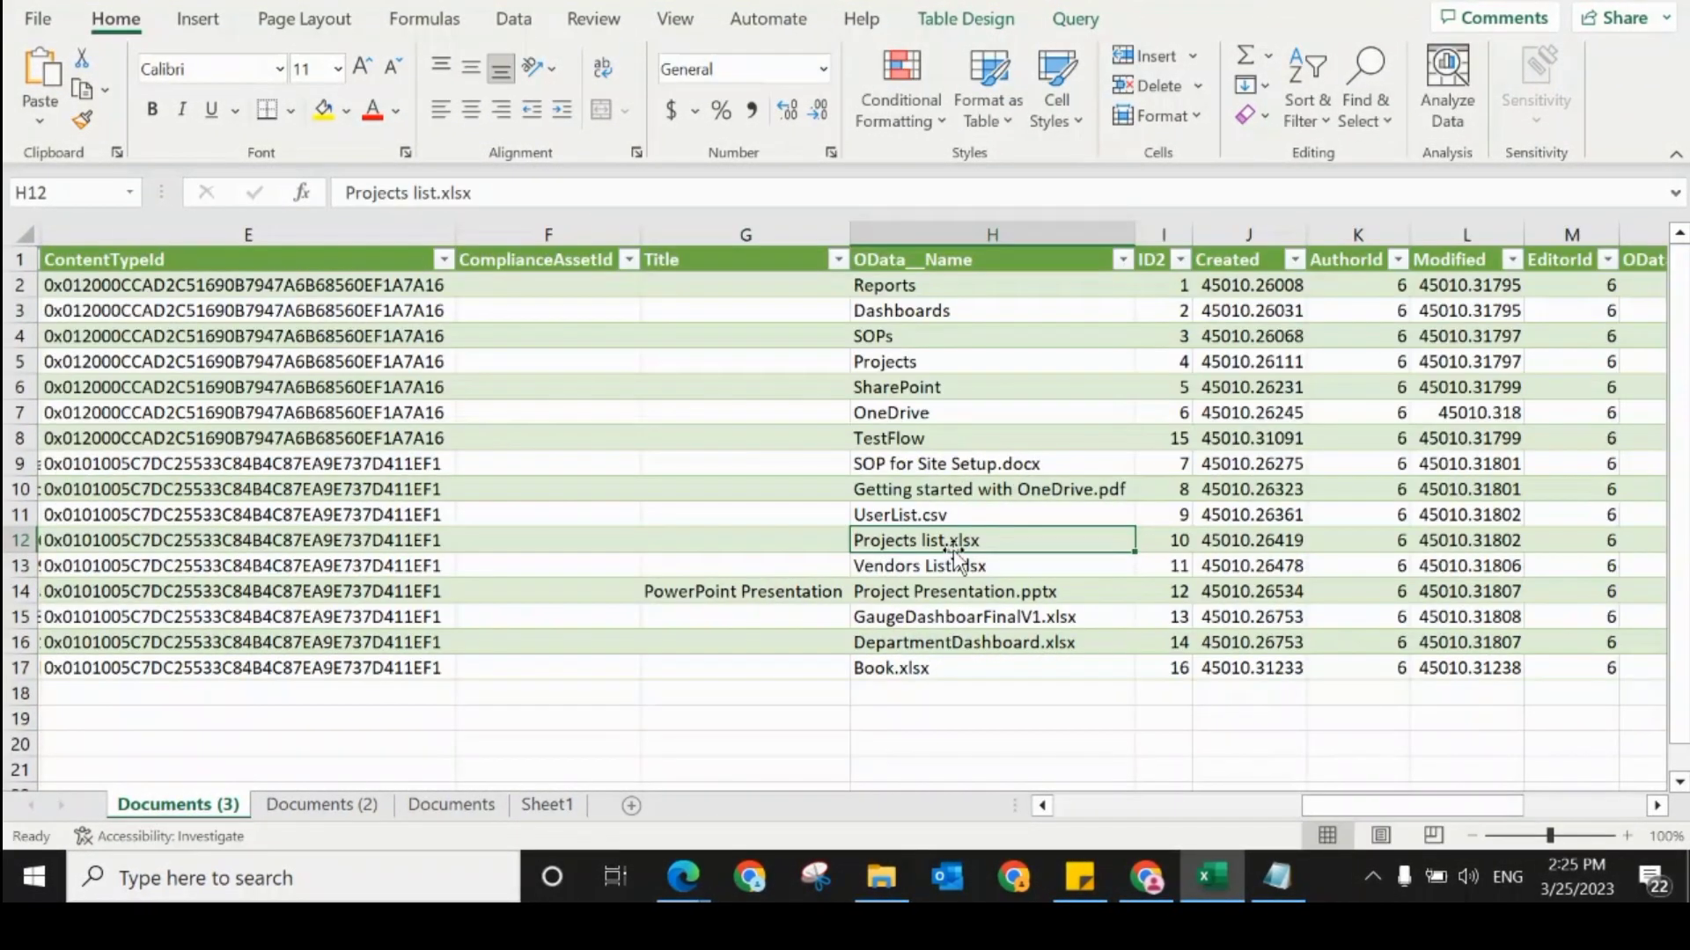
pyautogui.press('Up')
pyautogui.press('Up')
pyautogui.press('Up')
pyautogui.press('Up')
pyautogui.press('Up')
pyautogui.press('Up')
pyautogui.press('Up')
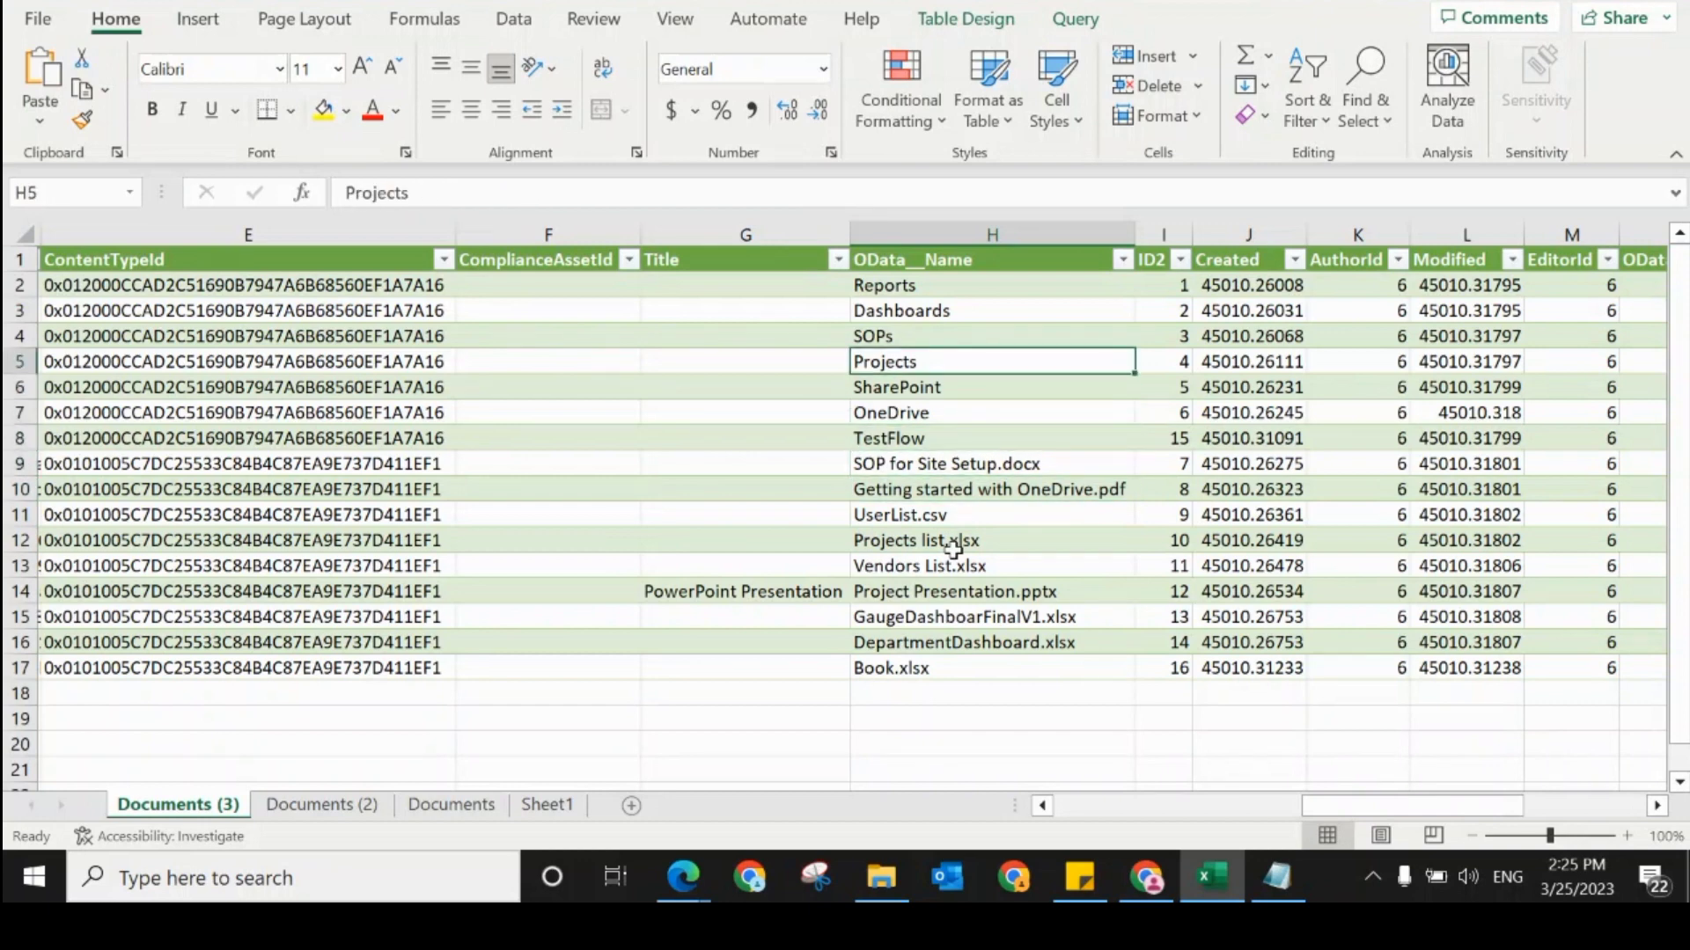
pyautogui.click(511, 24)
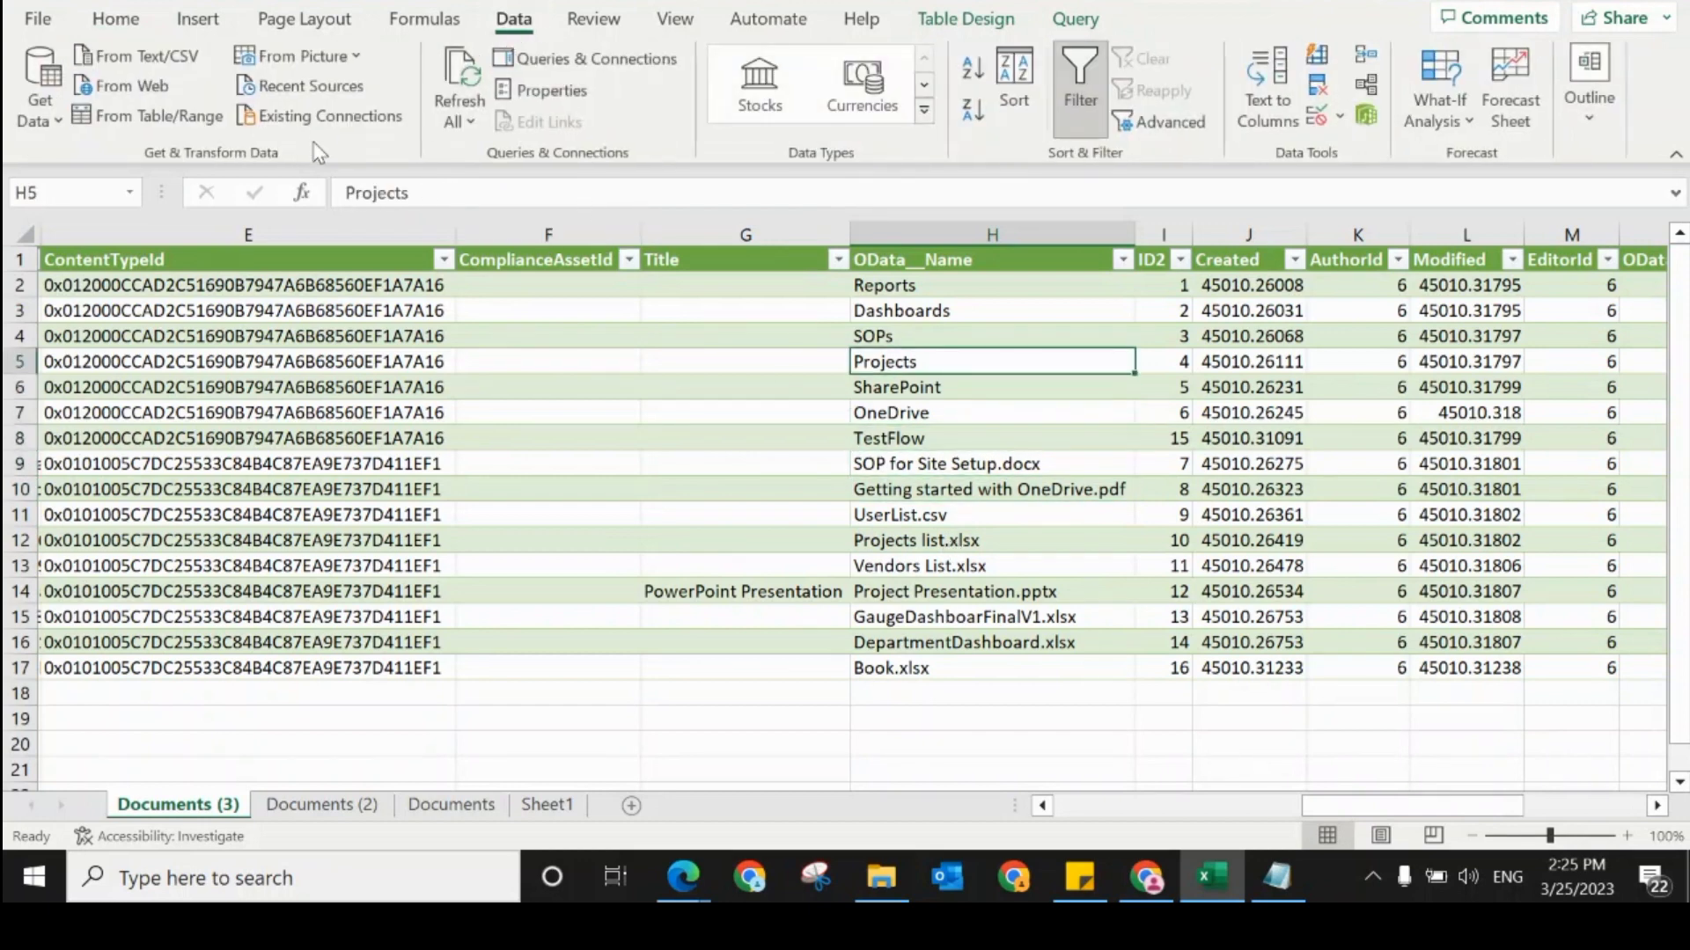
pyautogui.click(458, 119)
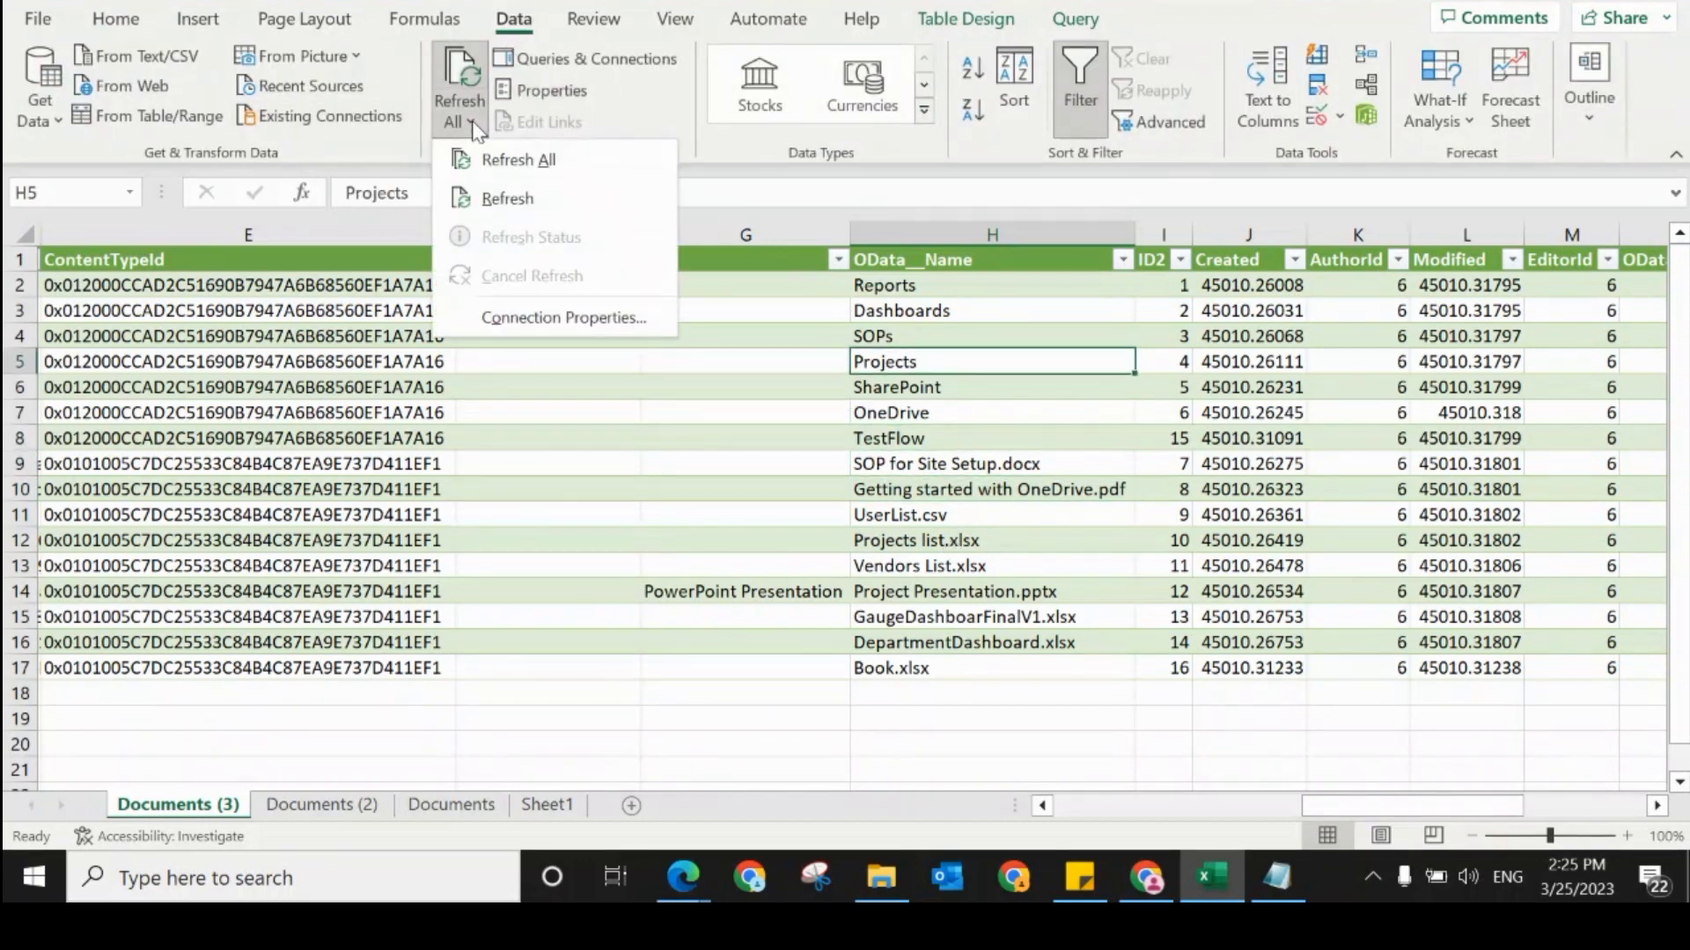
pyautogui.click(496, 201)
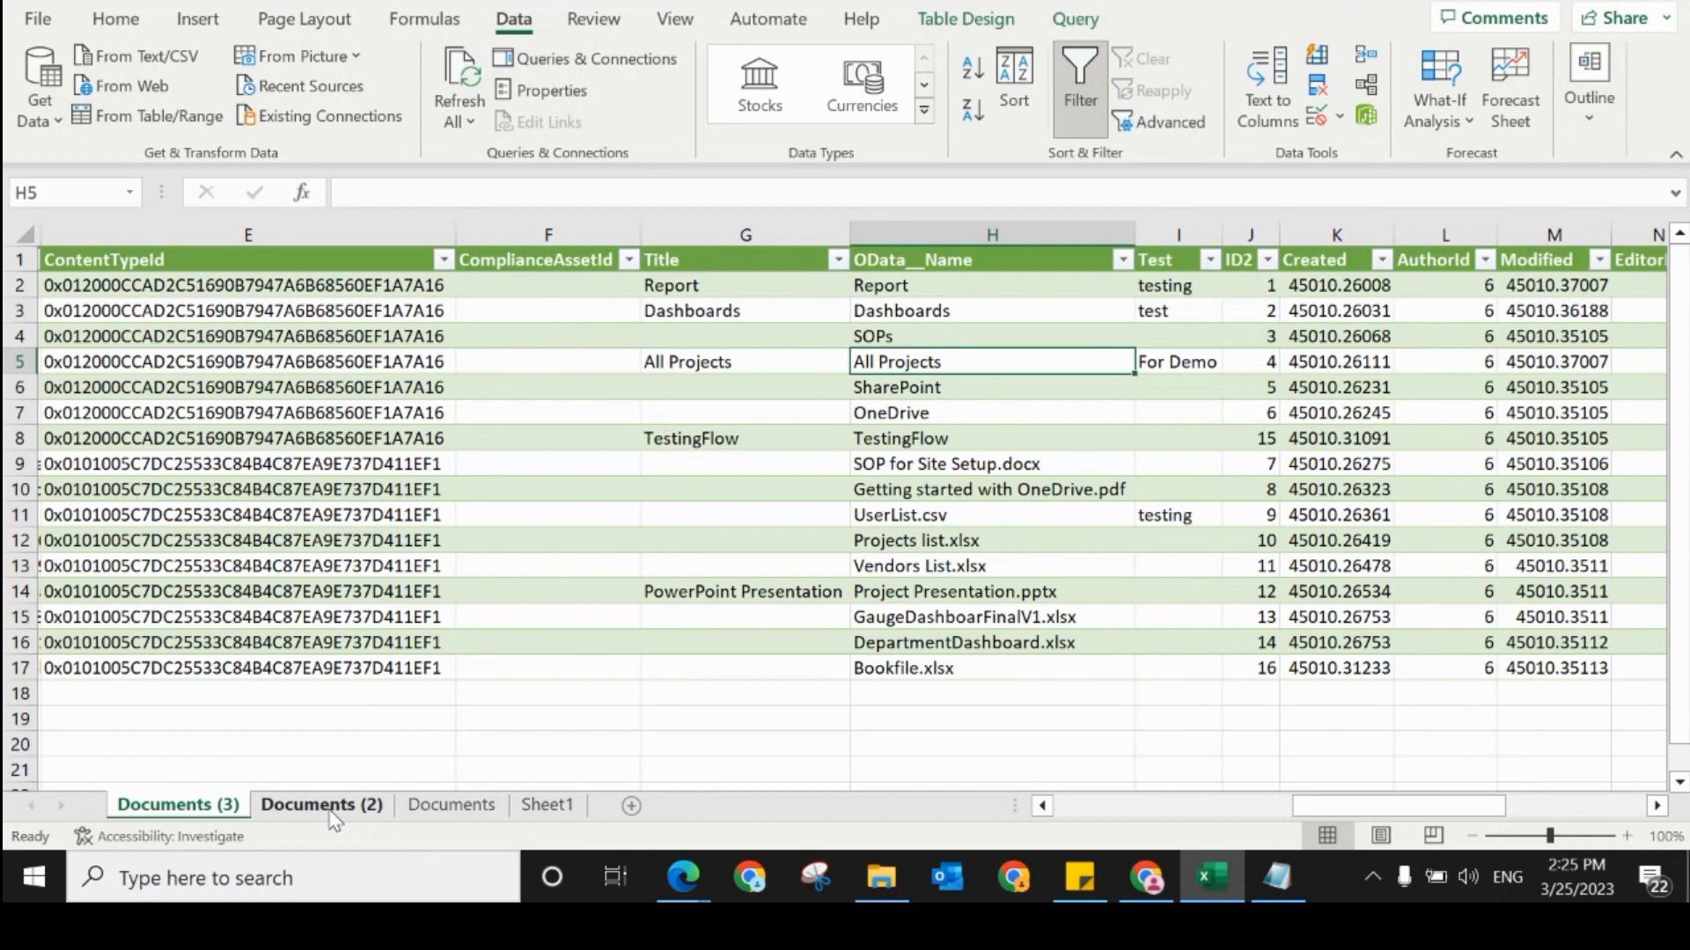
# Step: Examine the refreshed folder and file names in the OData__Name column and the columns at the start of the table
pyautogui.click(1001, 402)
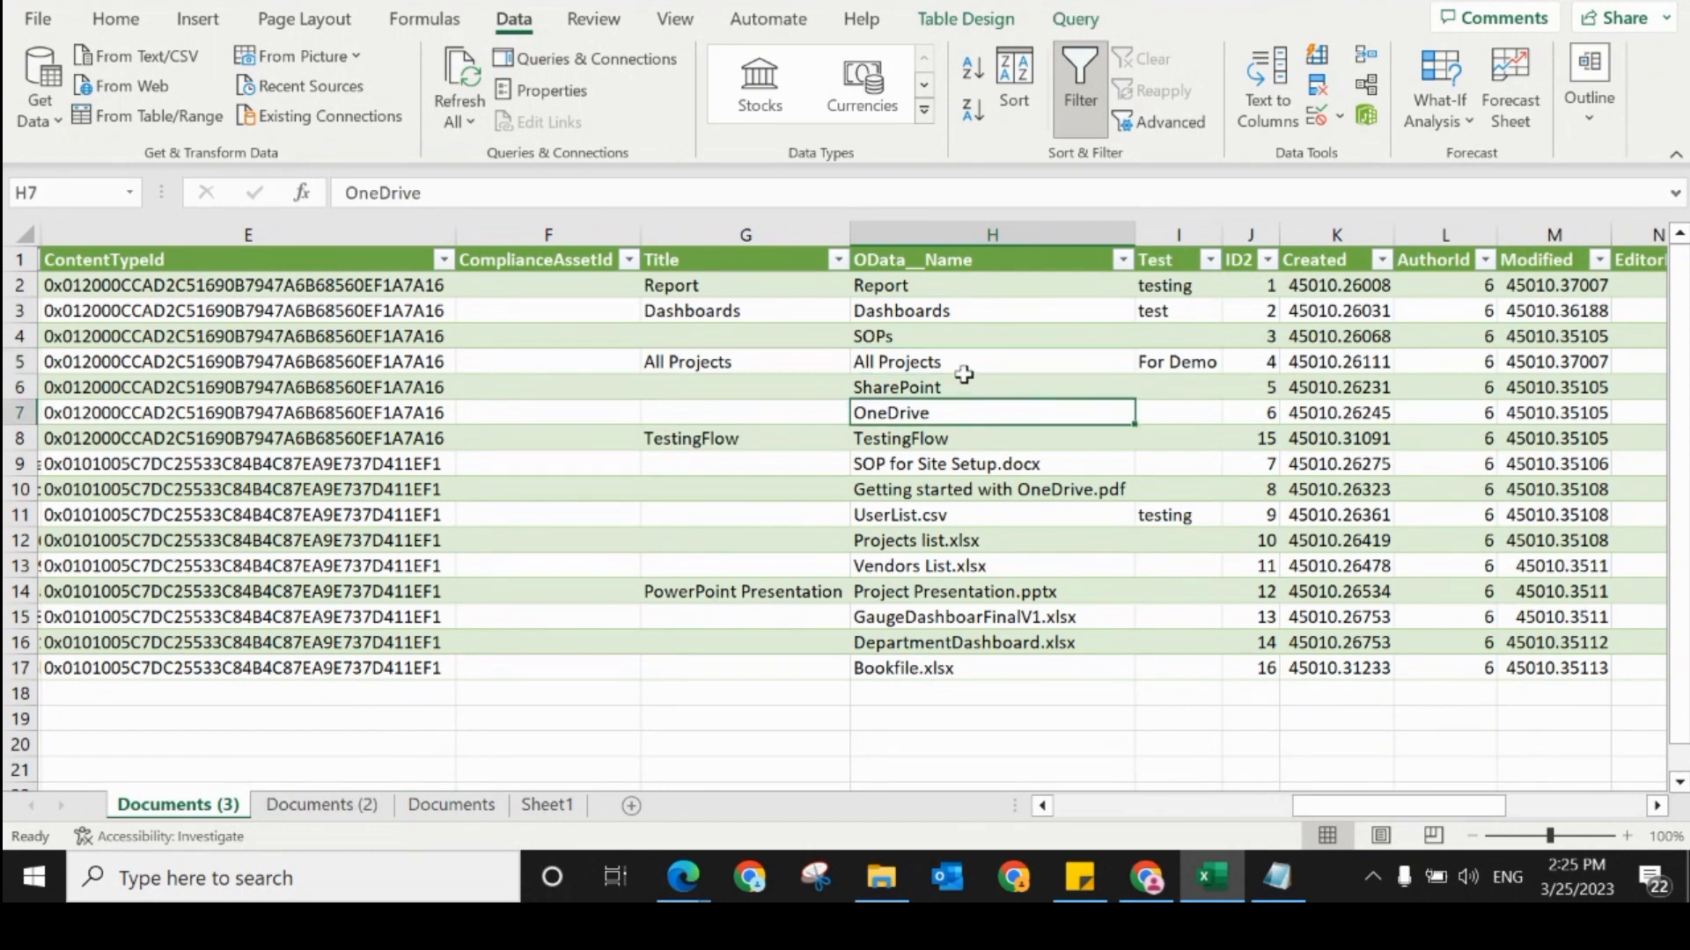
pyautogui.click(943, 362)
pyautogui.click(898, 340)
pyautogui.click(904, 359)
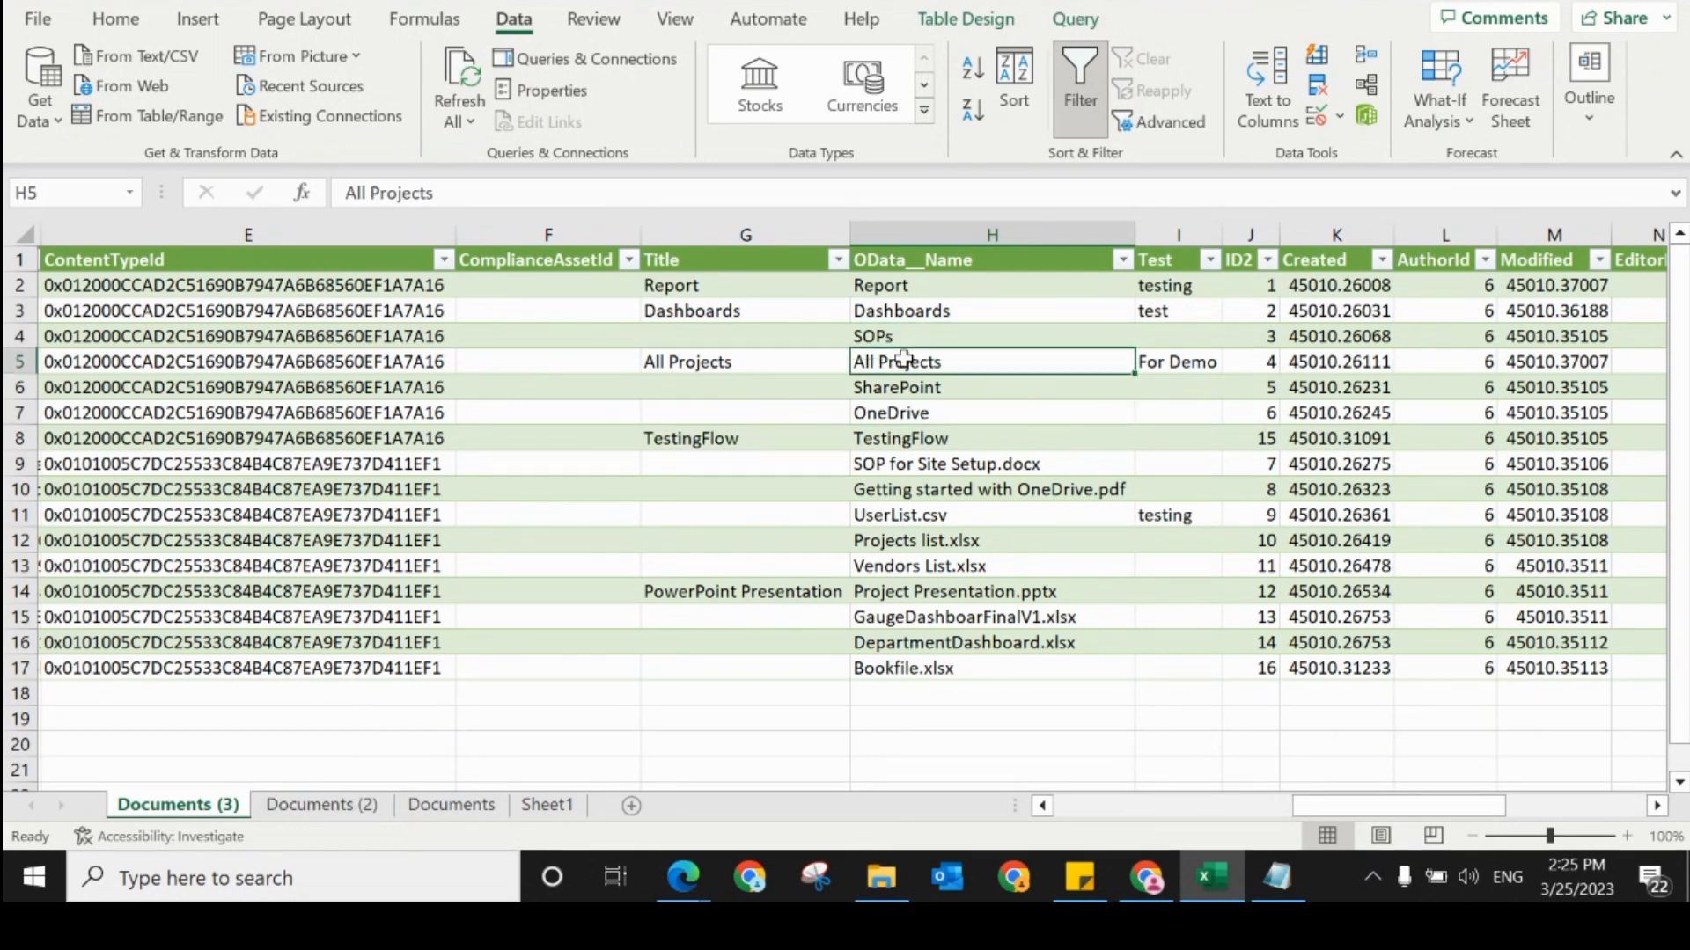
pyautogui.click(912, 391)
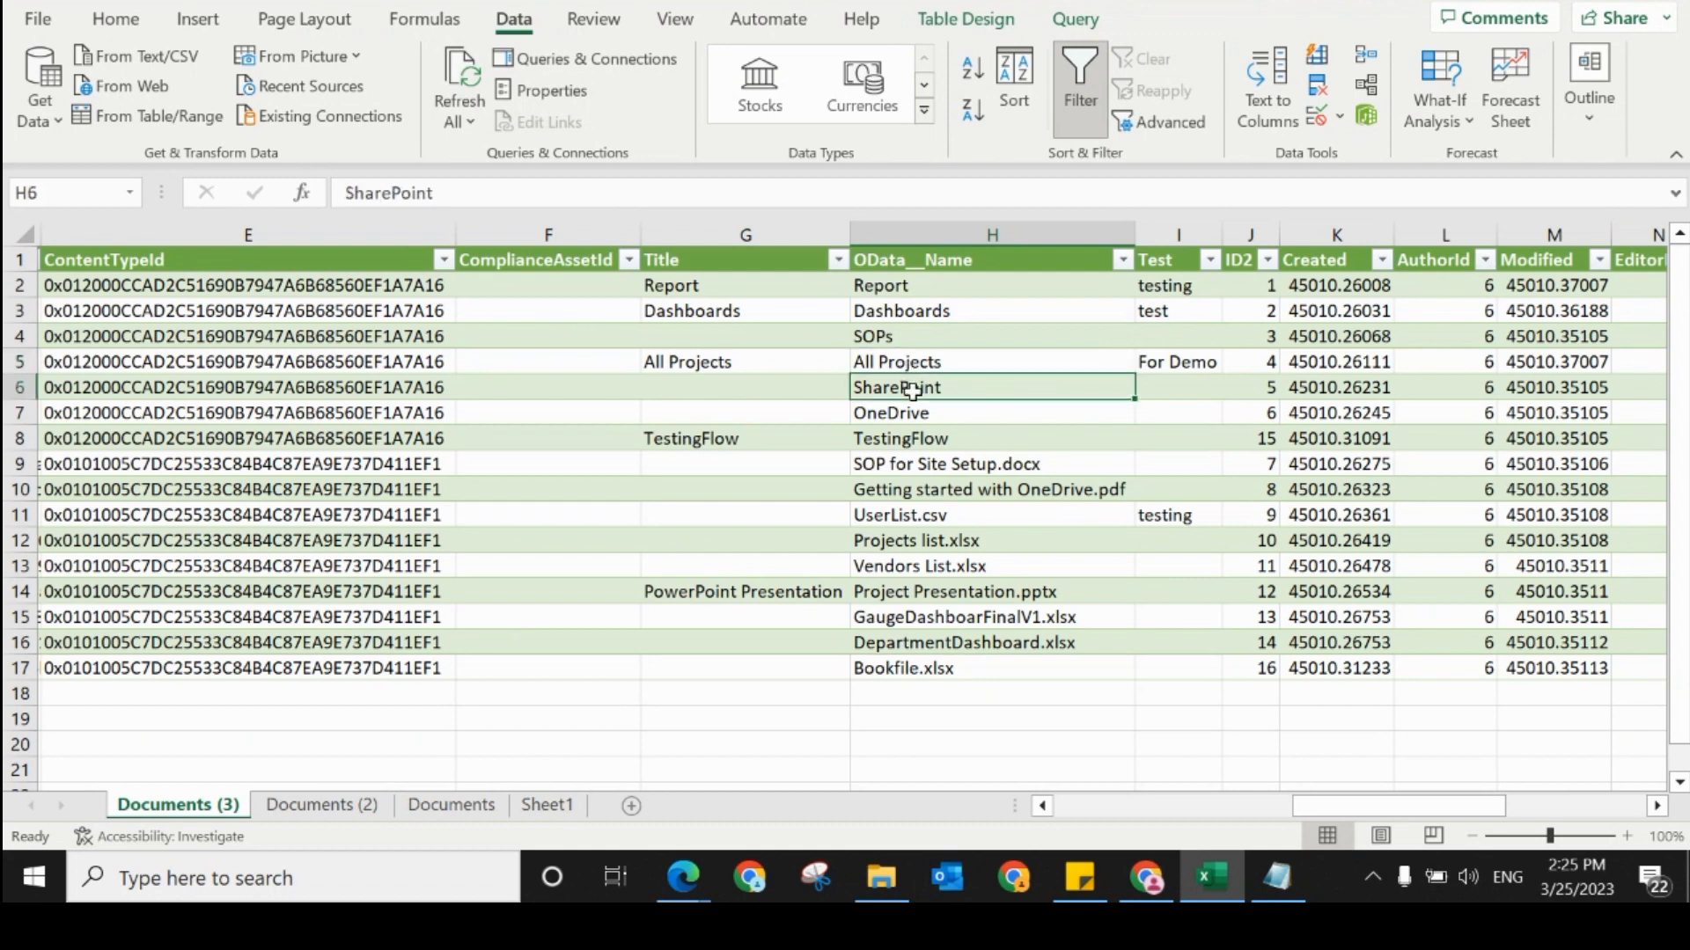
pyautogui.click(924, 414)
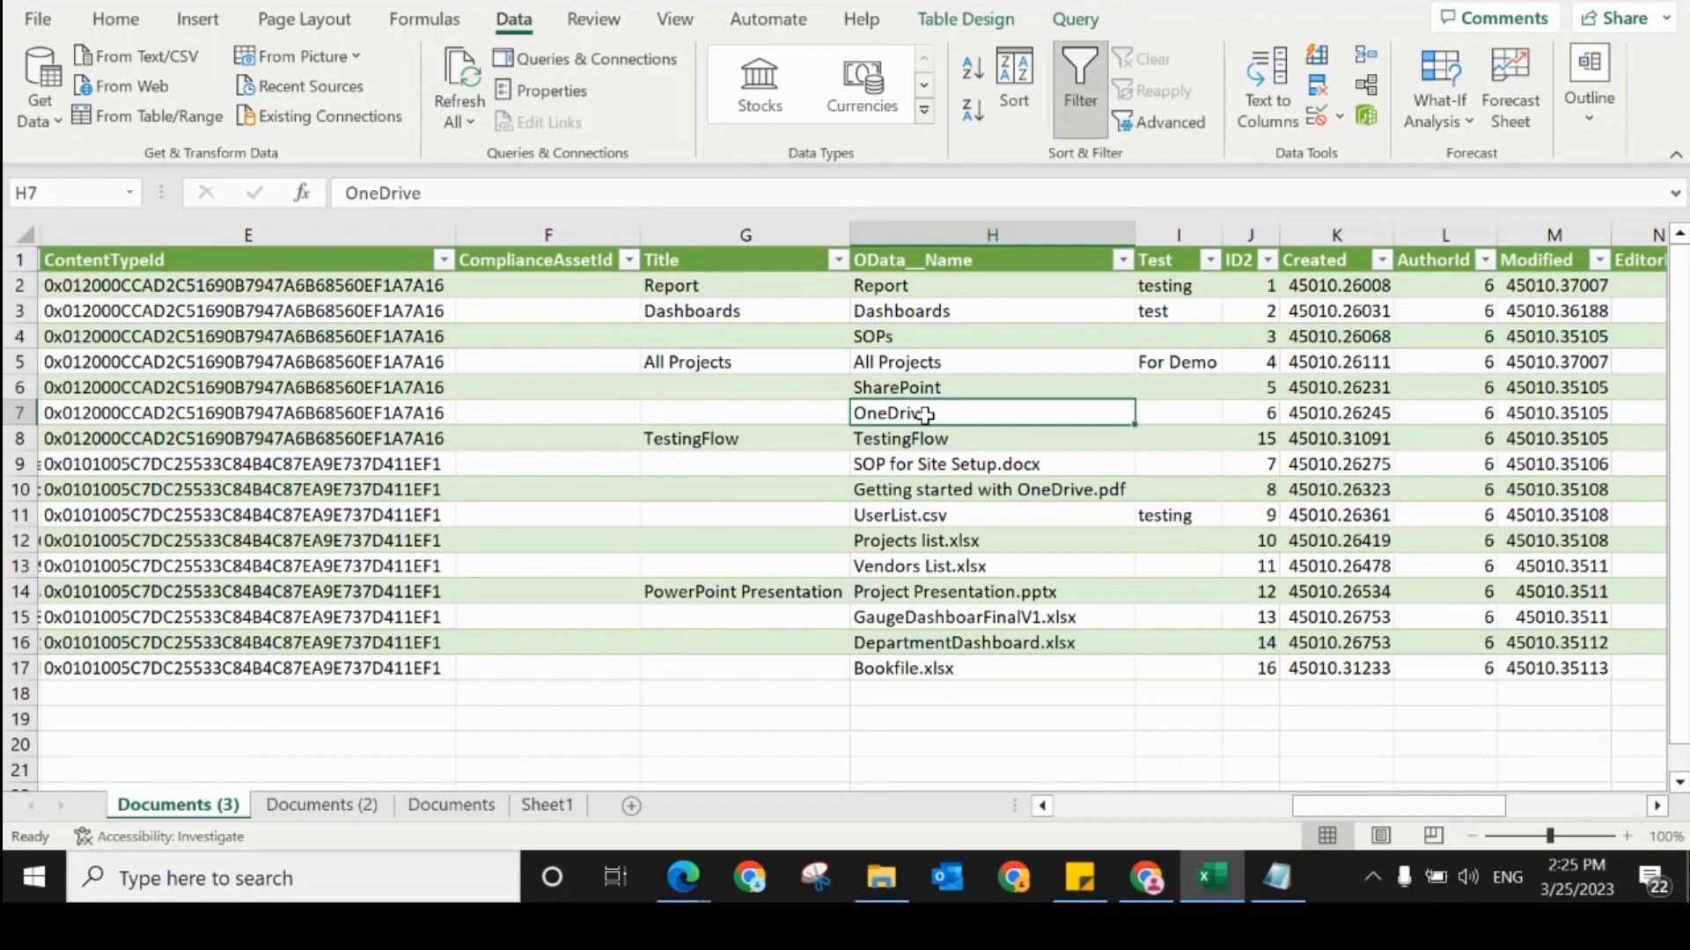
pyautogui.click(1082, 802)
pyautogui.click(1078, 800)
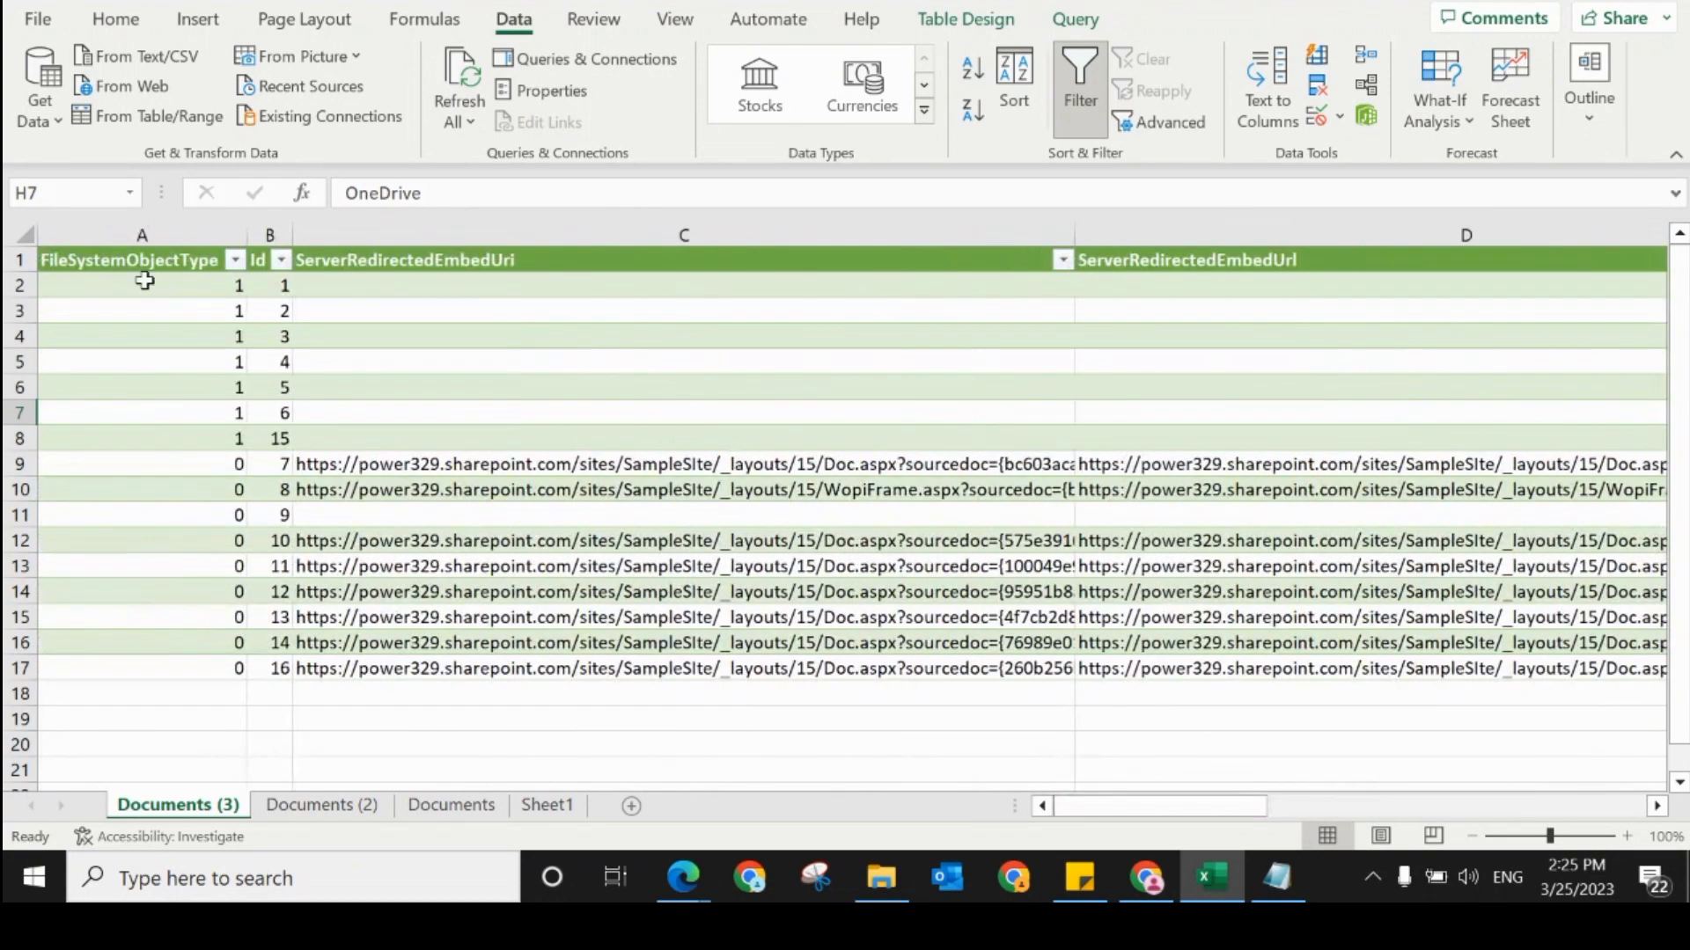
pyautogui.click(577, 262)
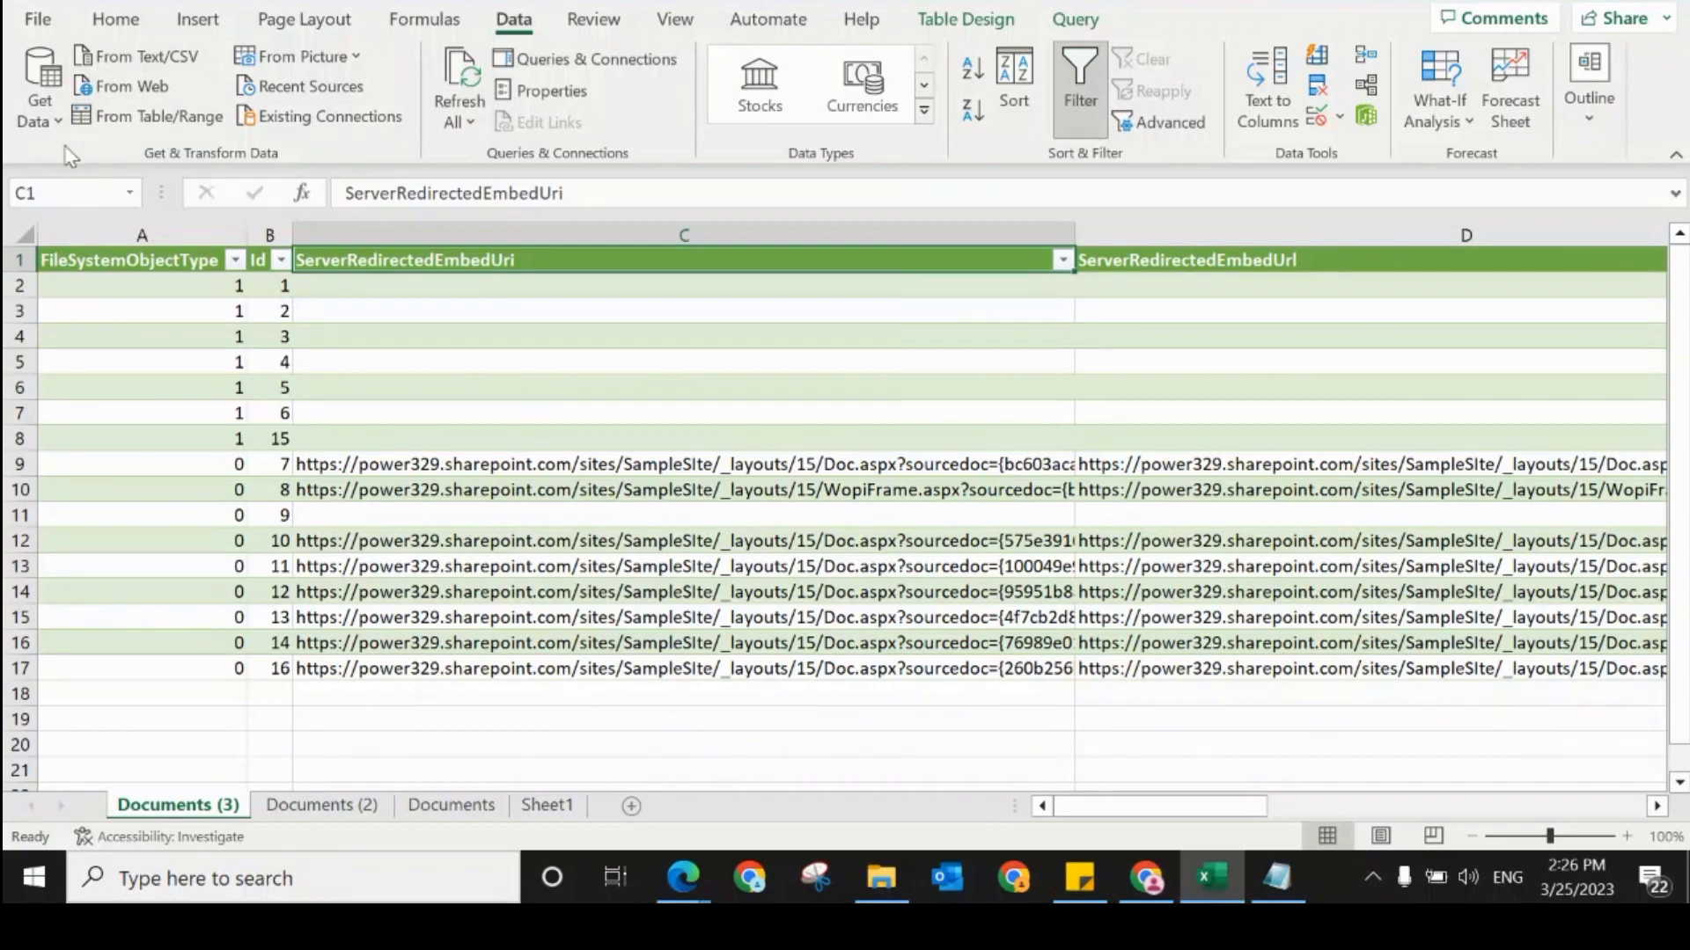
# Step: Launch the Power Query Editor and remove the FileSystemObjectType column from the Documents (3) query
pyautogui.click(55, 122)
pyautogui.click(77, 606)
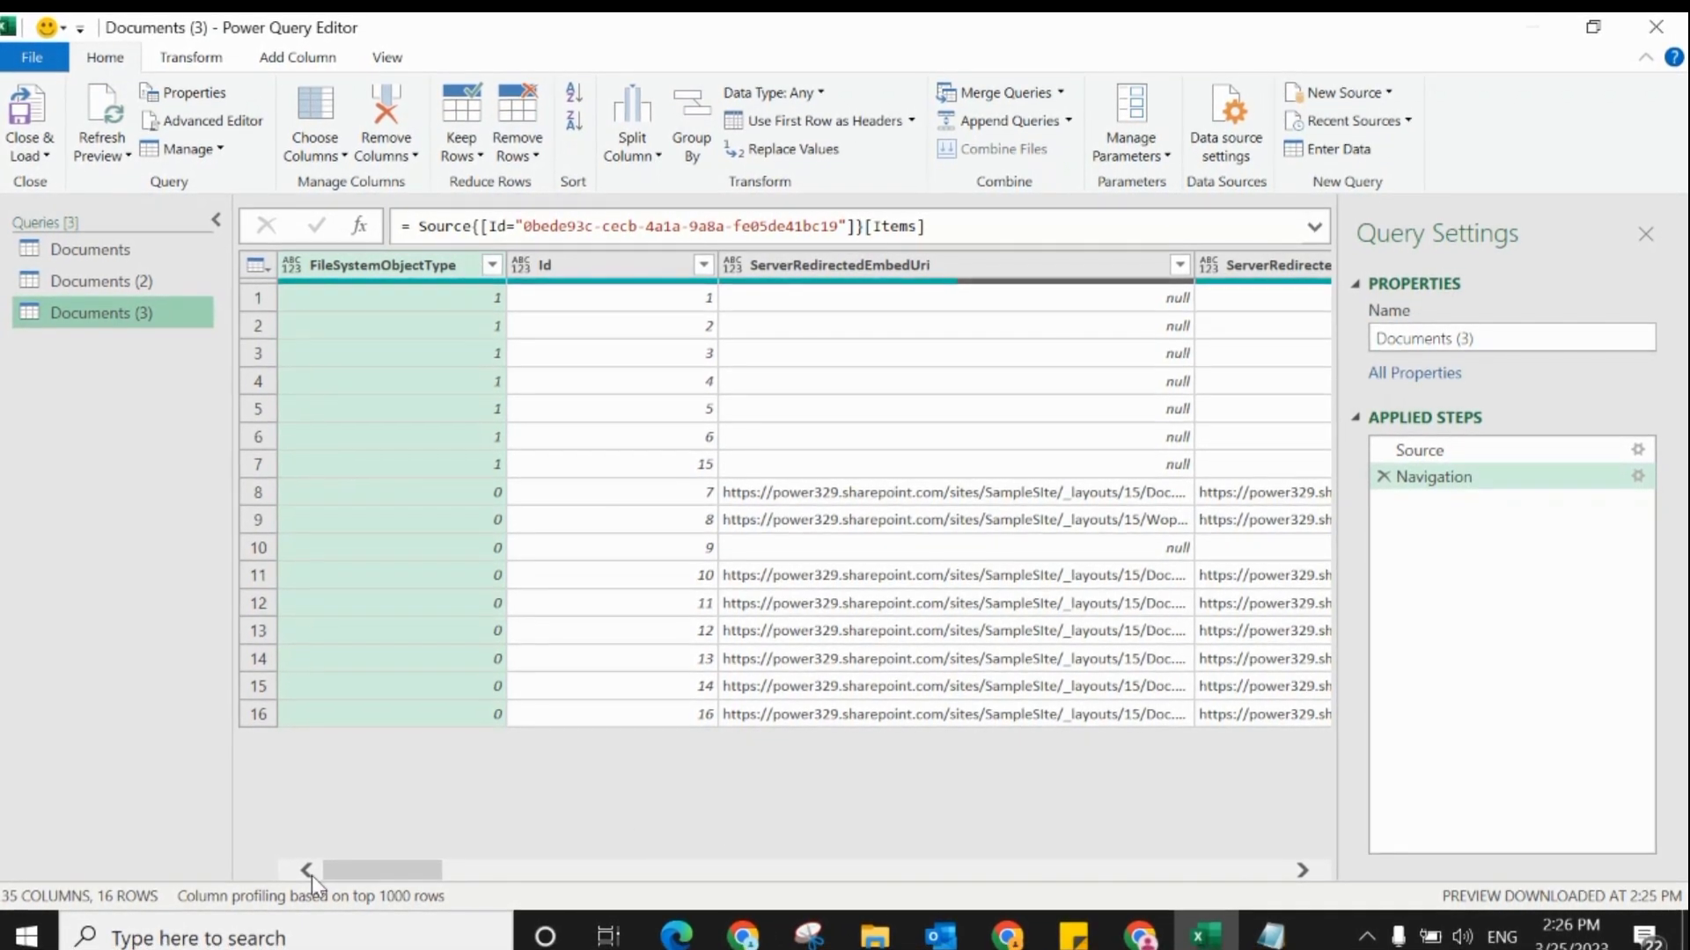
pyautogui.moveTo(336, 873)
pyautogui.mouseDown()
pyautogui.moveTo(743, 888)
pyautogui.moveTo(783, 921)
pyautogui.moveTo(924, 929)
pyautogui.moveTo(1199, 921)
pyautogui.moveTo(818, 879)
pyautogui.moveTo(894, 873)
pyautogui.moveTo(651, 899)
pyautogui.moveTo(343, 880)
pyautogui.mouseUp()
pyautogui.rightClick(444, 255)
pyautogui.click(509, 303)
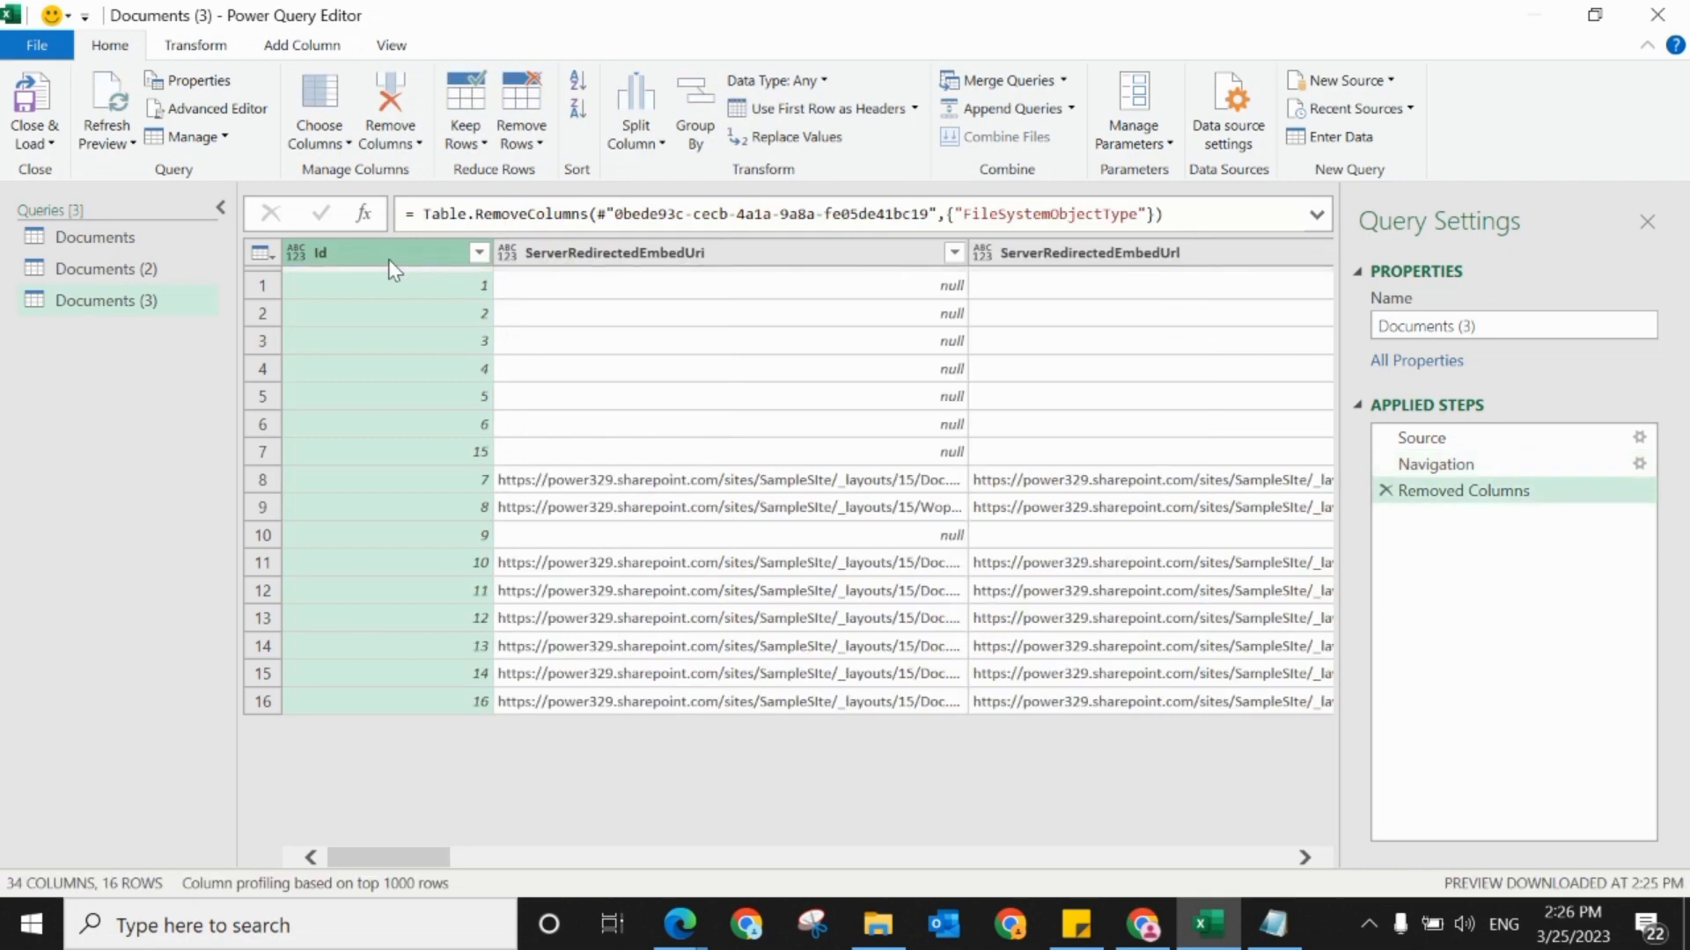
# Step: Remove all columns between Id and OData__Name, starting with ServerRedirectedEmbedUri and ServerRedirectedEmbedUrl
pyautogui.click(560, 257)
pyautogui.rightClick(558, 259)
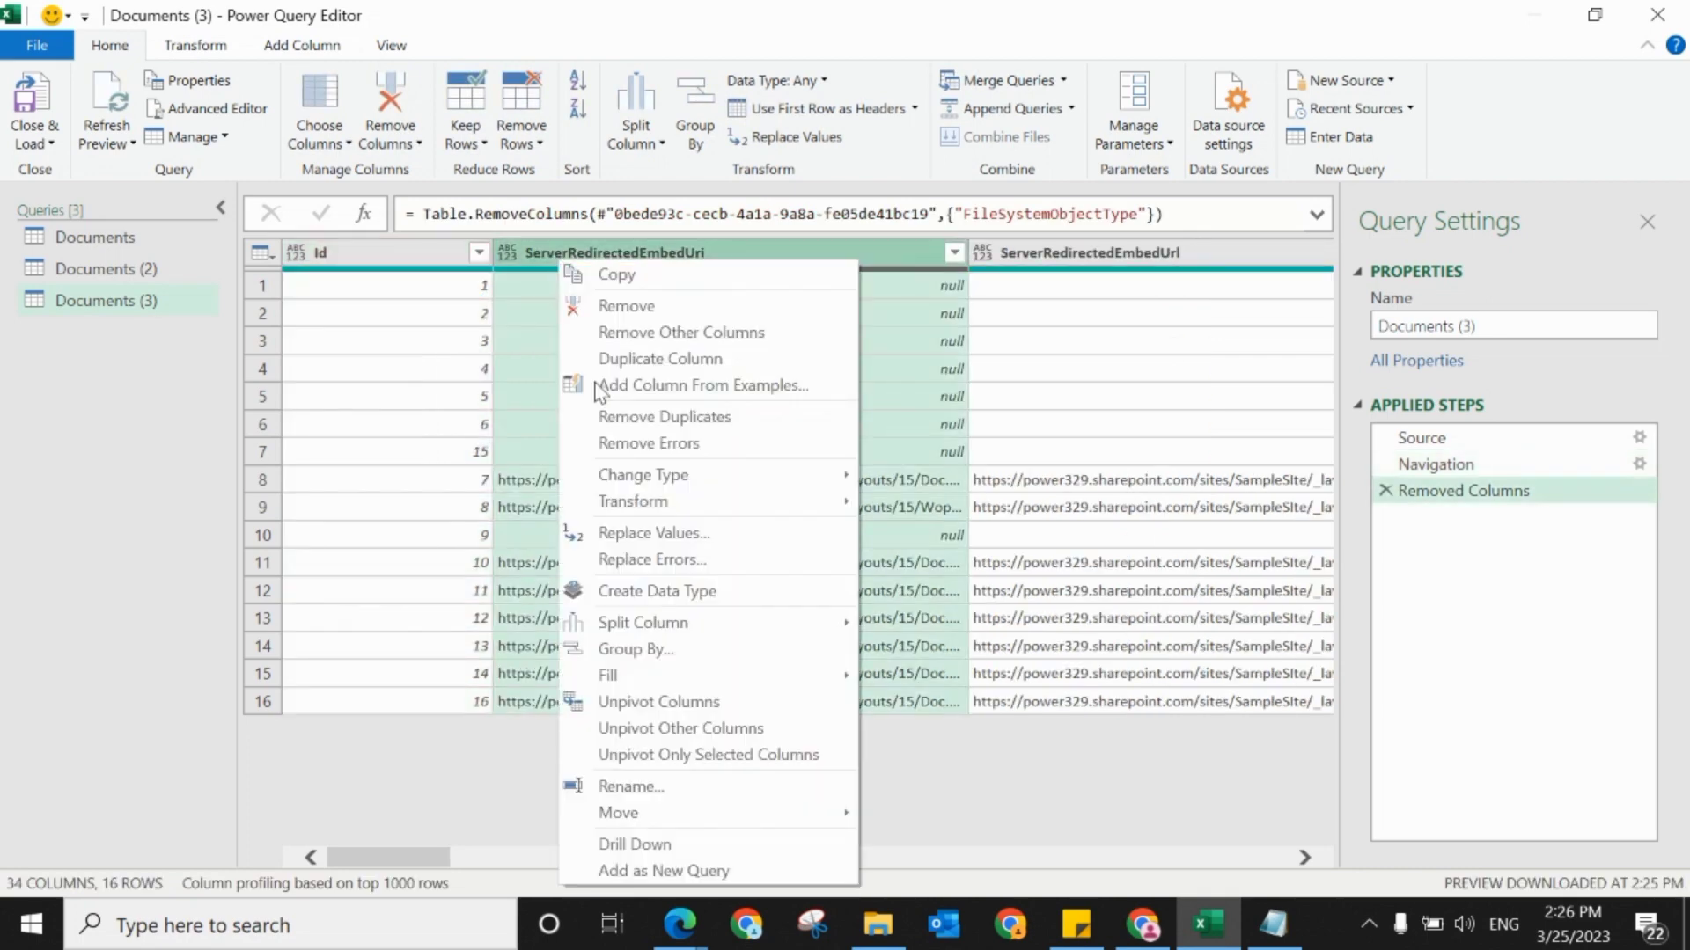
pyautogui.click(628, 306)
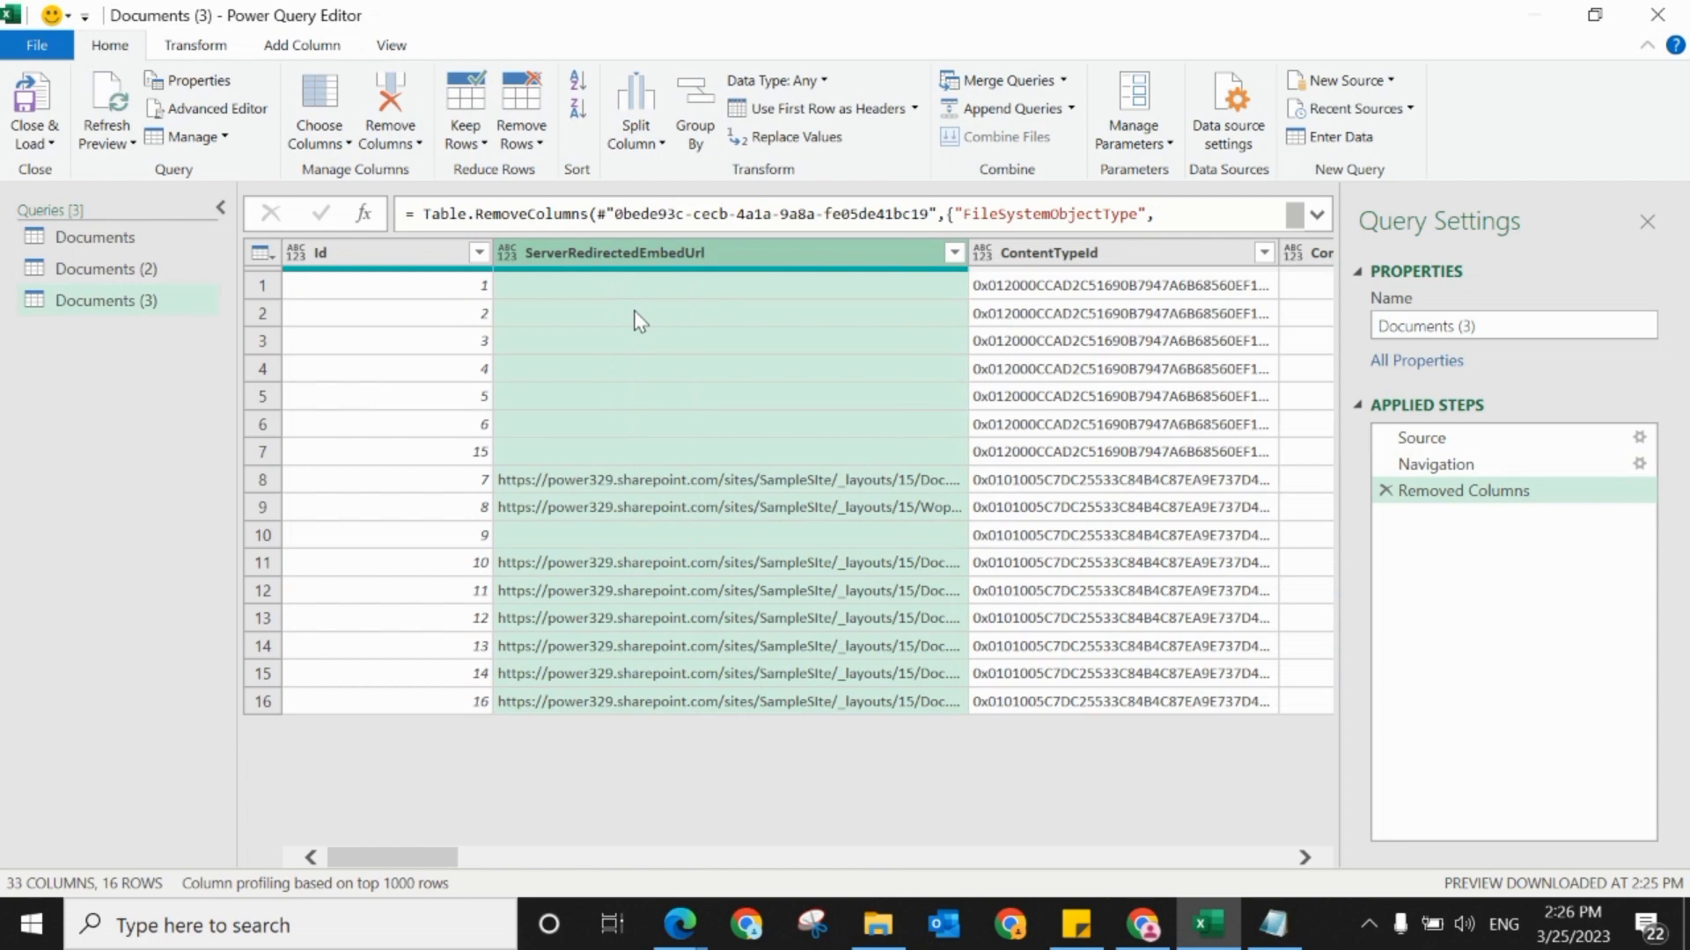
pyautogui.rightClick(578, 251)
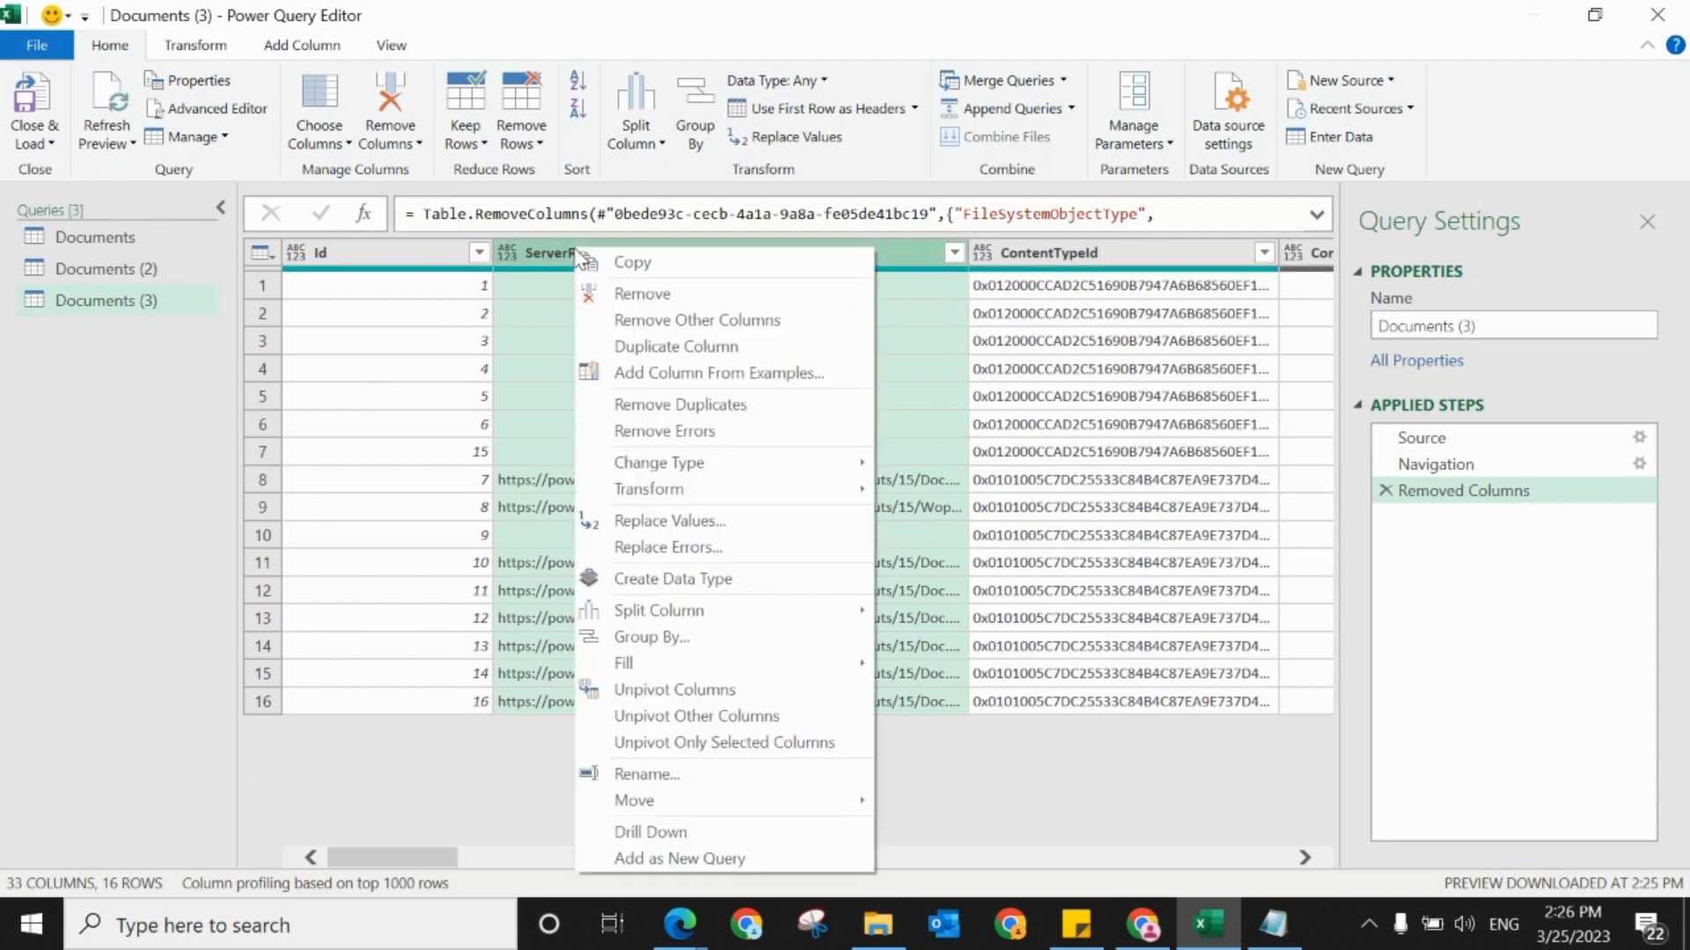
pyautogui.click(627, 300)
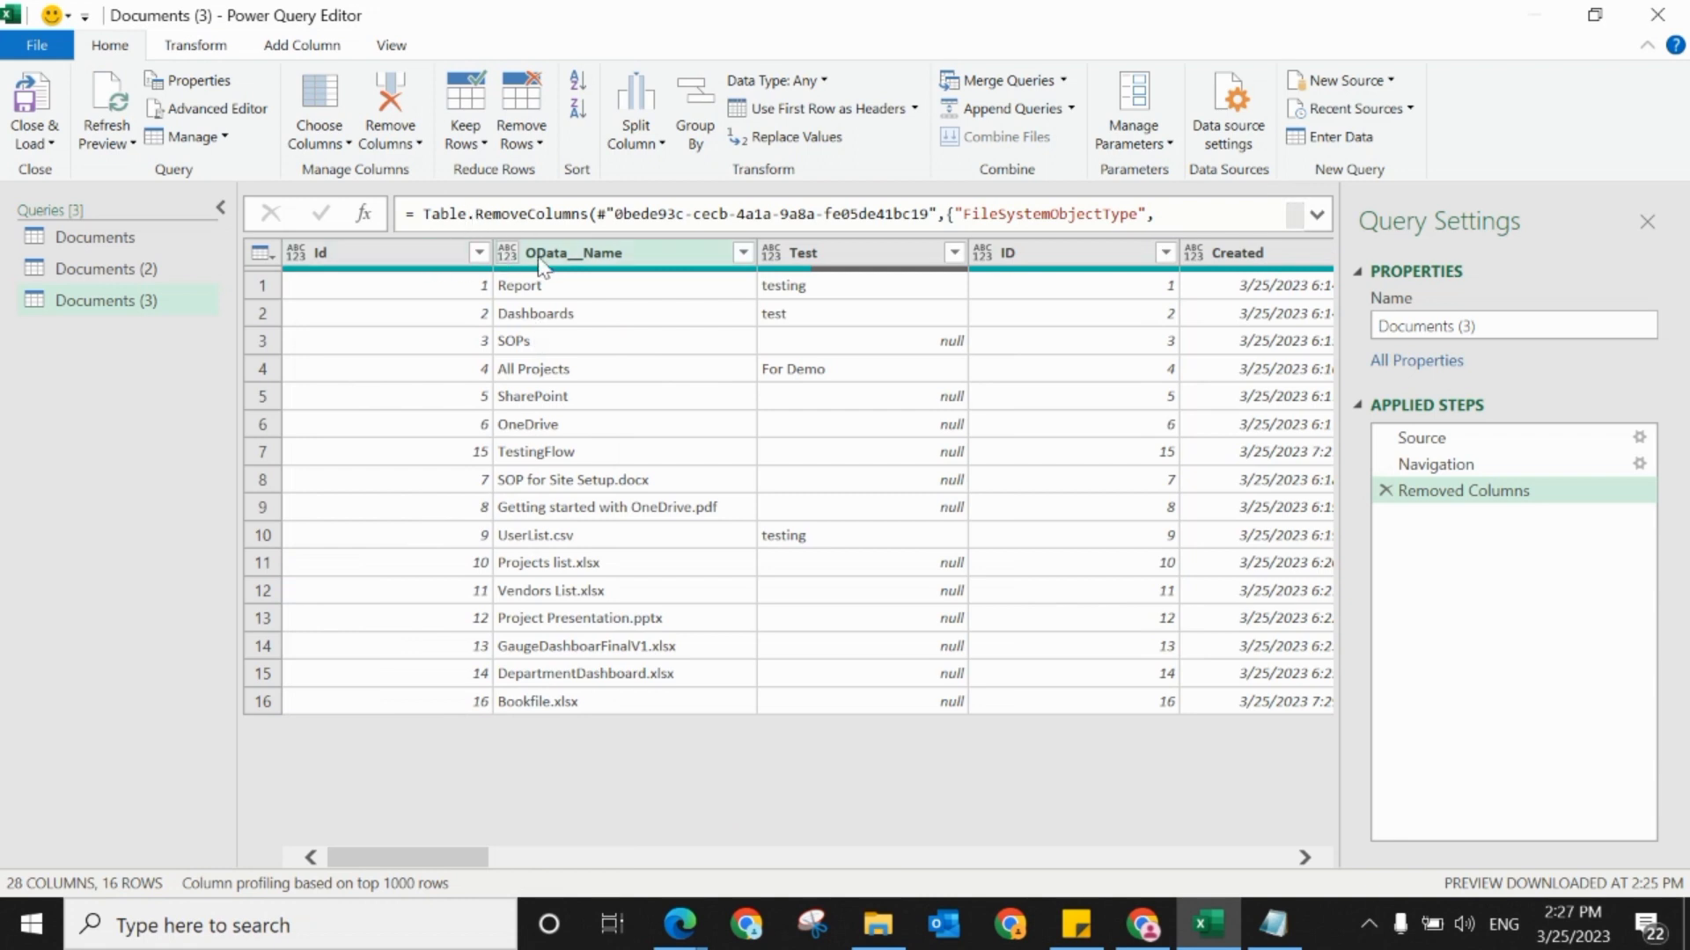
# Step: Keep only the Id, OData__Name, Test, ID, Created and Modified columns, removing all other columns
pyautogui.click(452, 263)
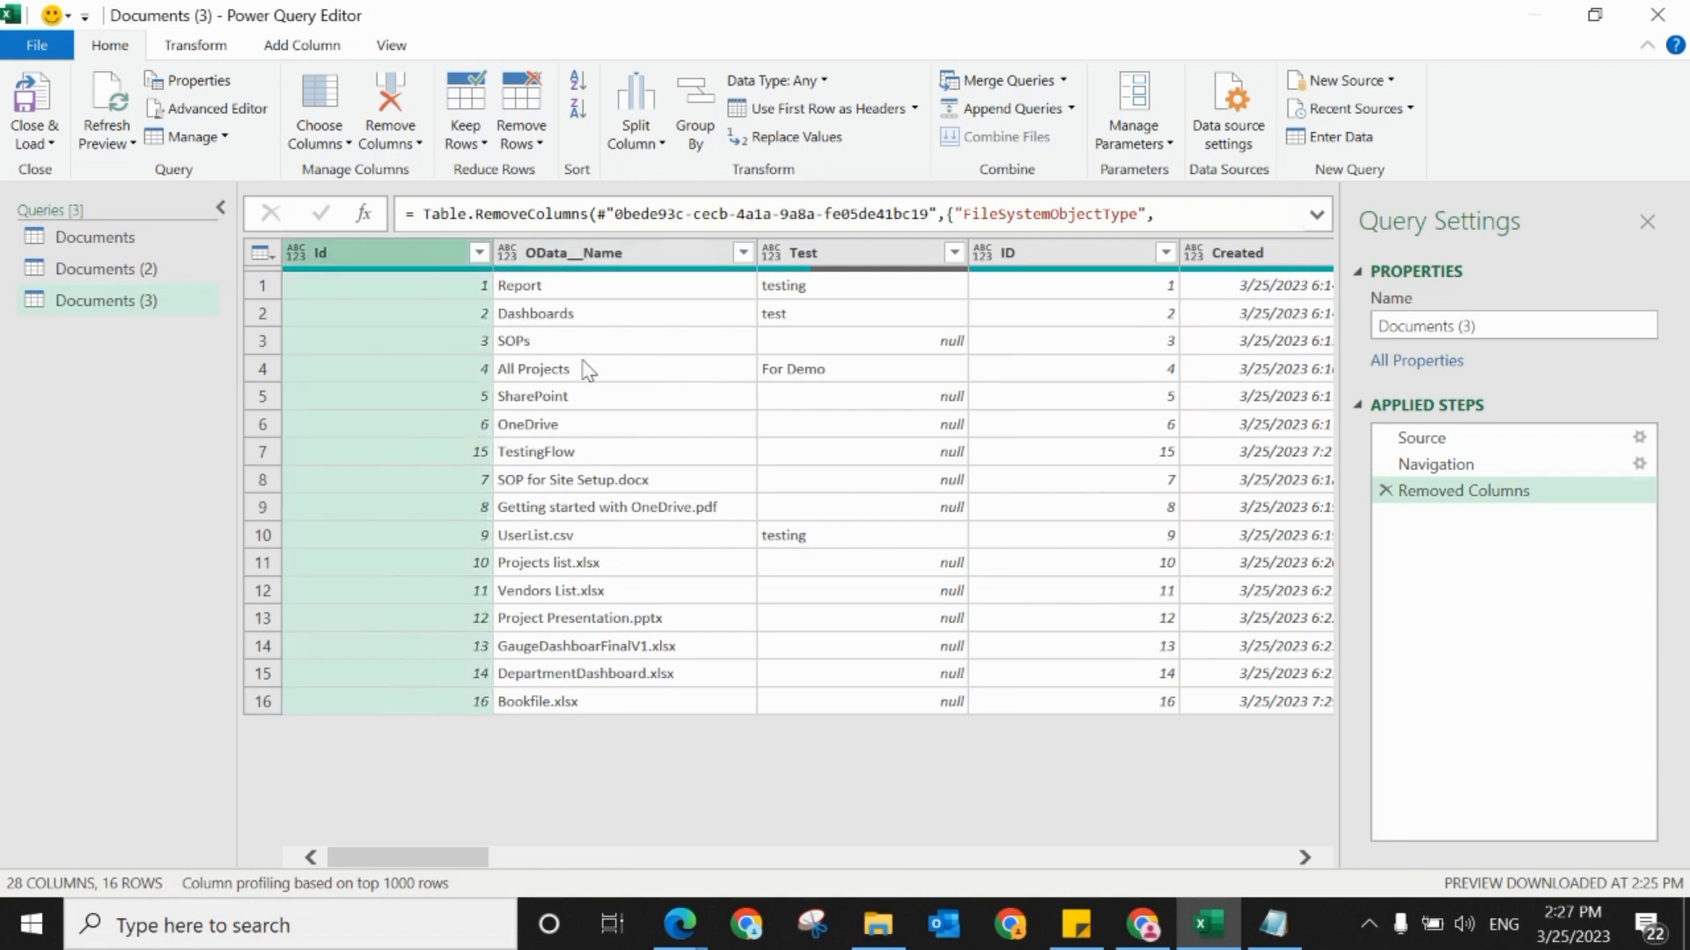
pyautogui.keyDown('ctrl'); pyautogui.click(535, 257); pyautogui.keyUp('ctrl')
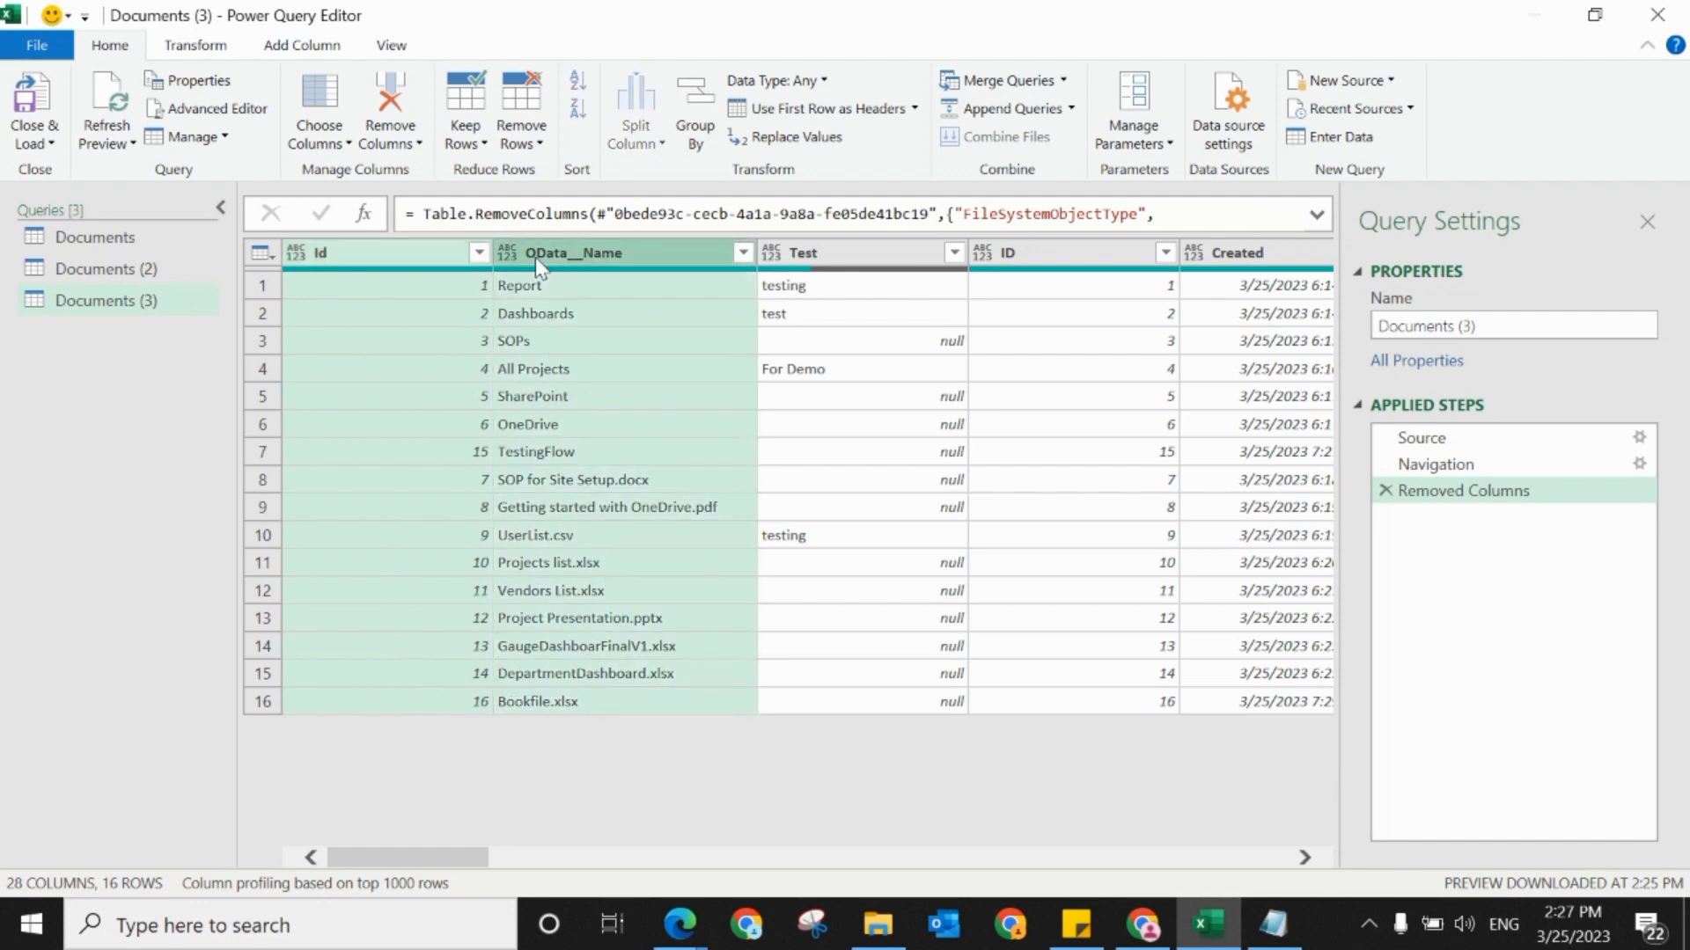
pyautogui.keyDown('ctrl'); pyautogui.click(792, 255); pyautogui.keyUp('ctrl')
pyautogui.keyDown('ctrl'); pyautogui.click(1009, 259); pyautogui.keyUp('ctrl')
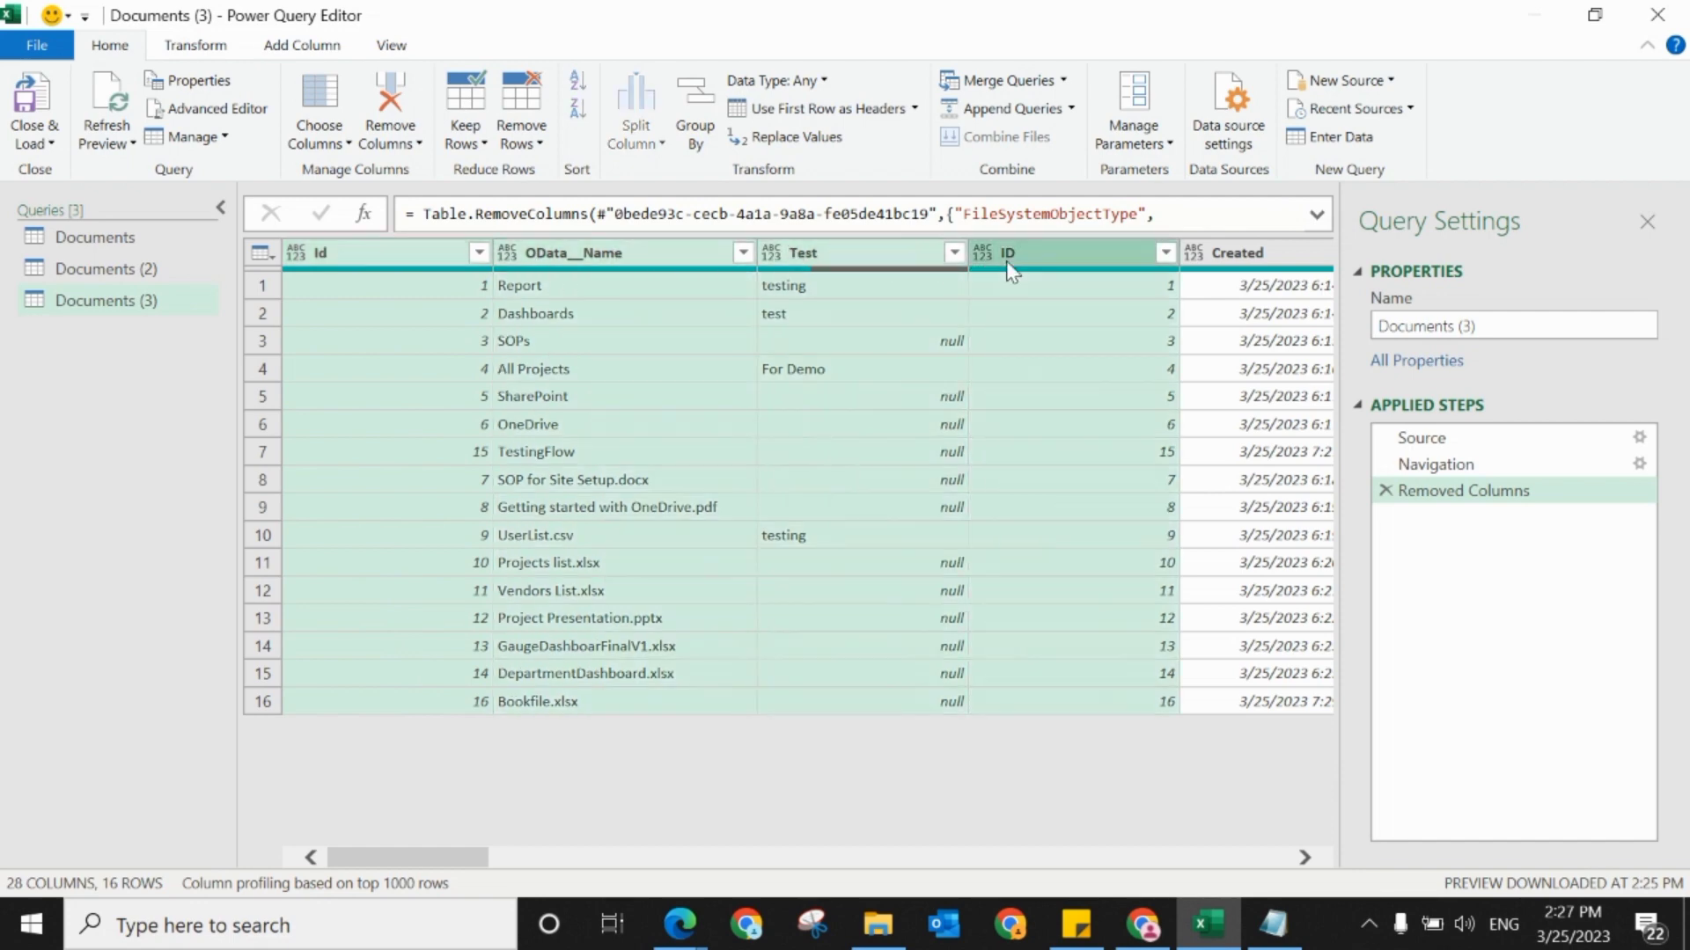
pyautogui.keyDown('ctrl'); pyautogui.click(1213, 262); pyautogui.keyUp('ctrl')
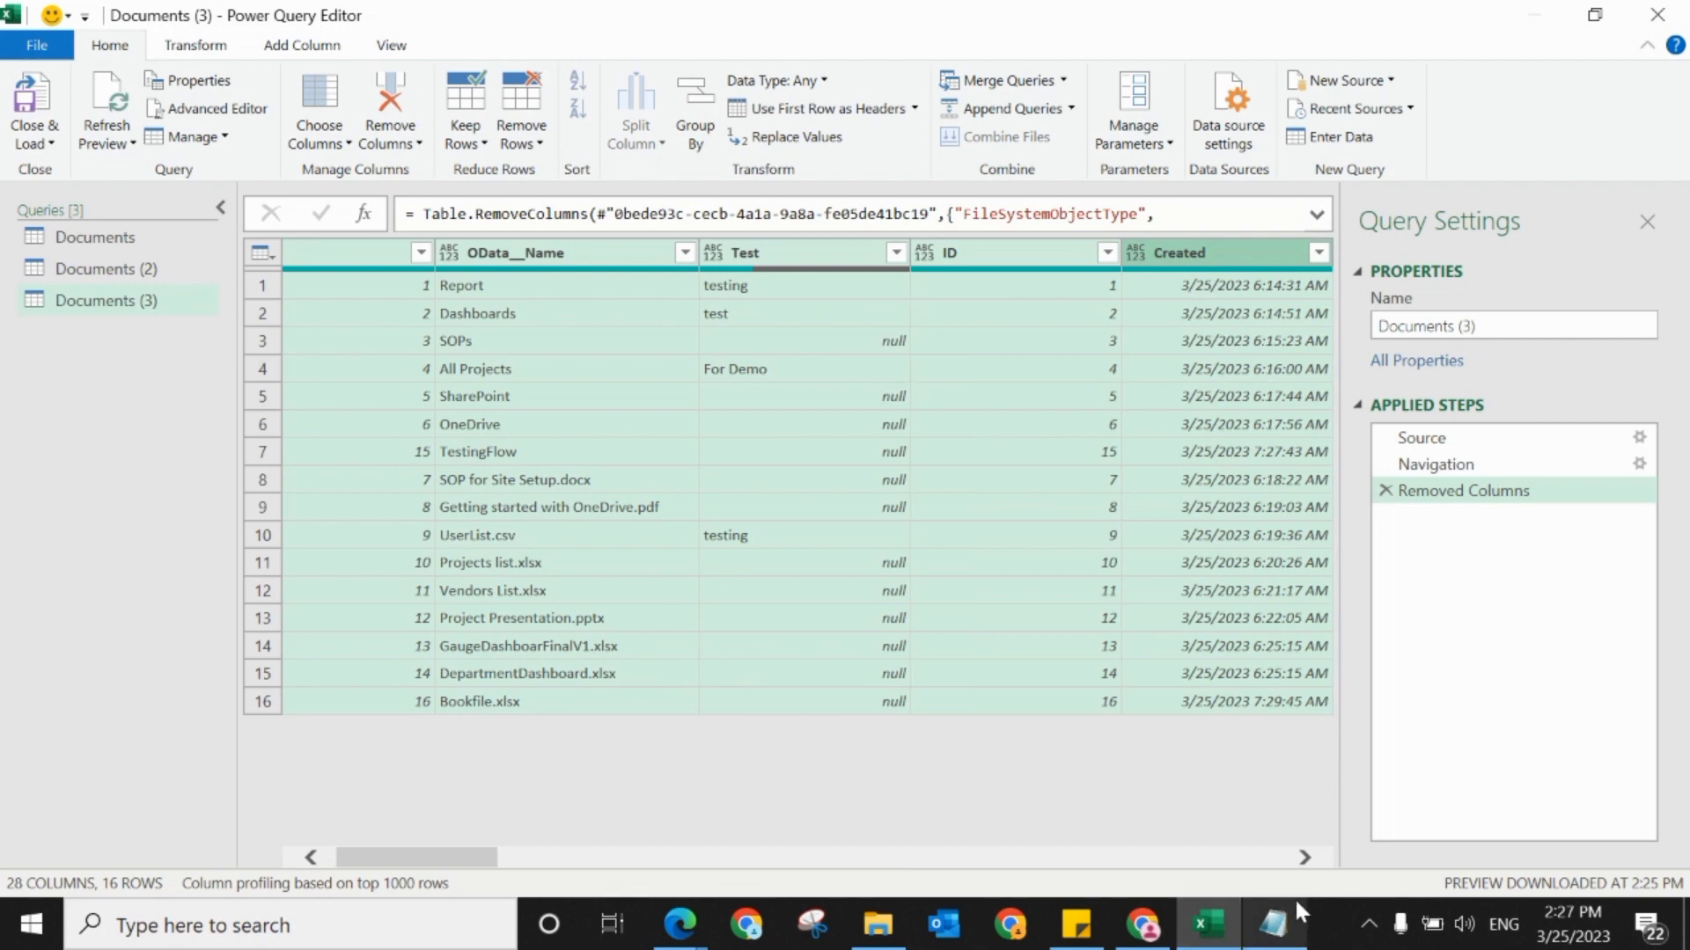
pyautogui.moveTo(1305, 861); pyautogui.dragTo(1305, 861)
pyautogui.keyDown('ctrl'); pyautogui.click(862, 248); pyautogui.keyUp('ctrl')
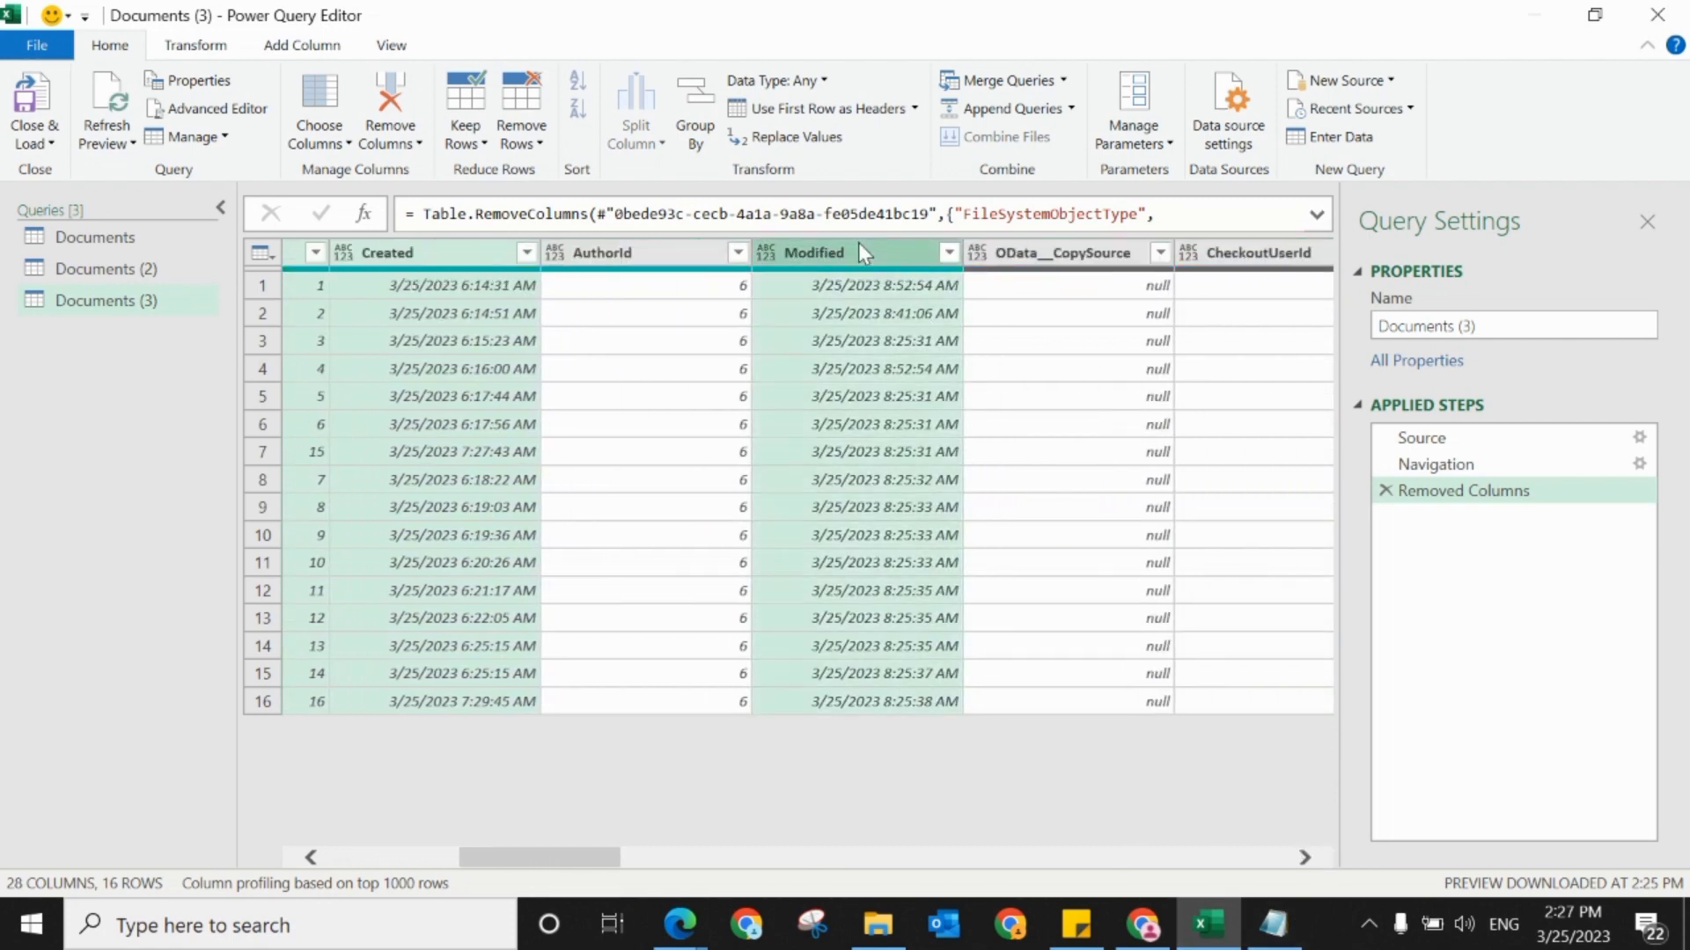
pyautogui.rightClick(859, 245)
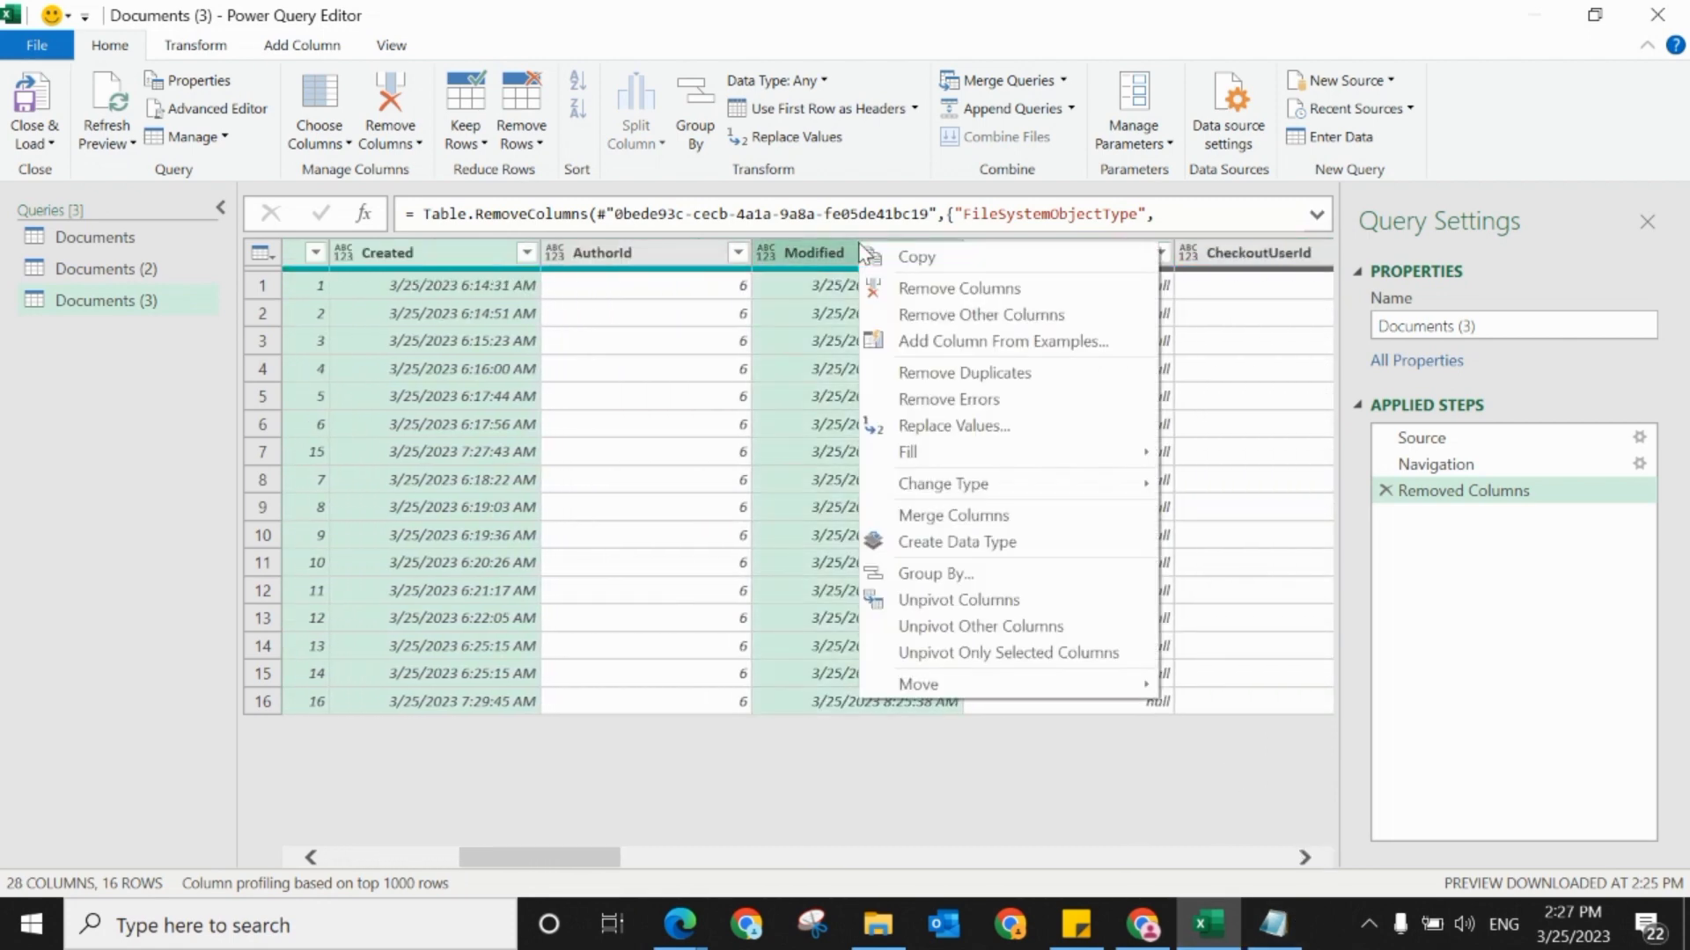
pyautogui.click(970, 322)
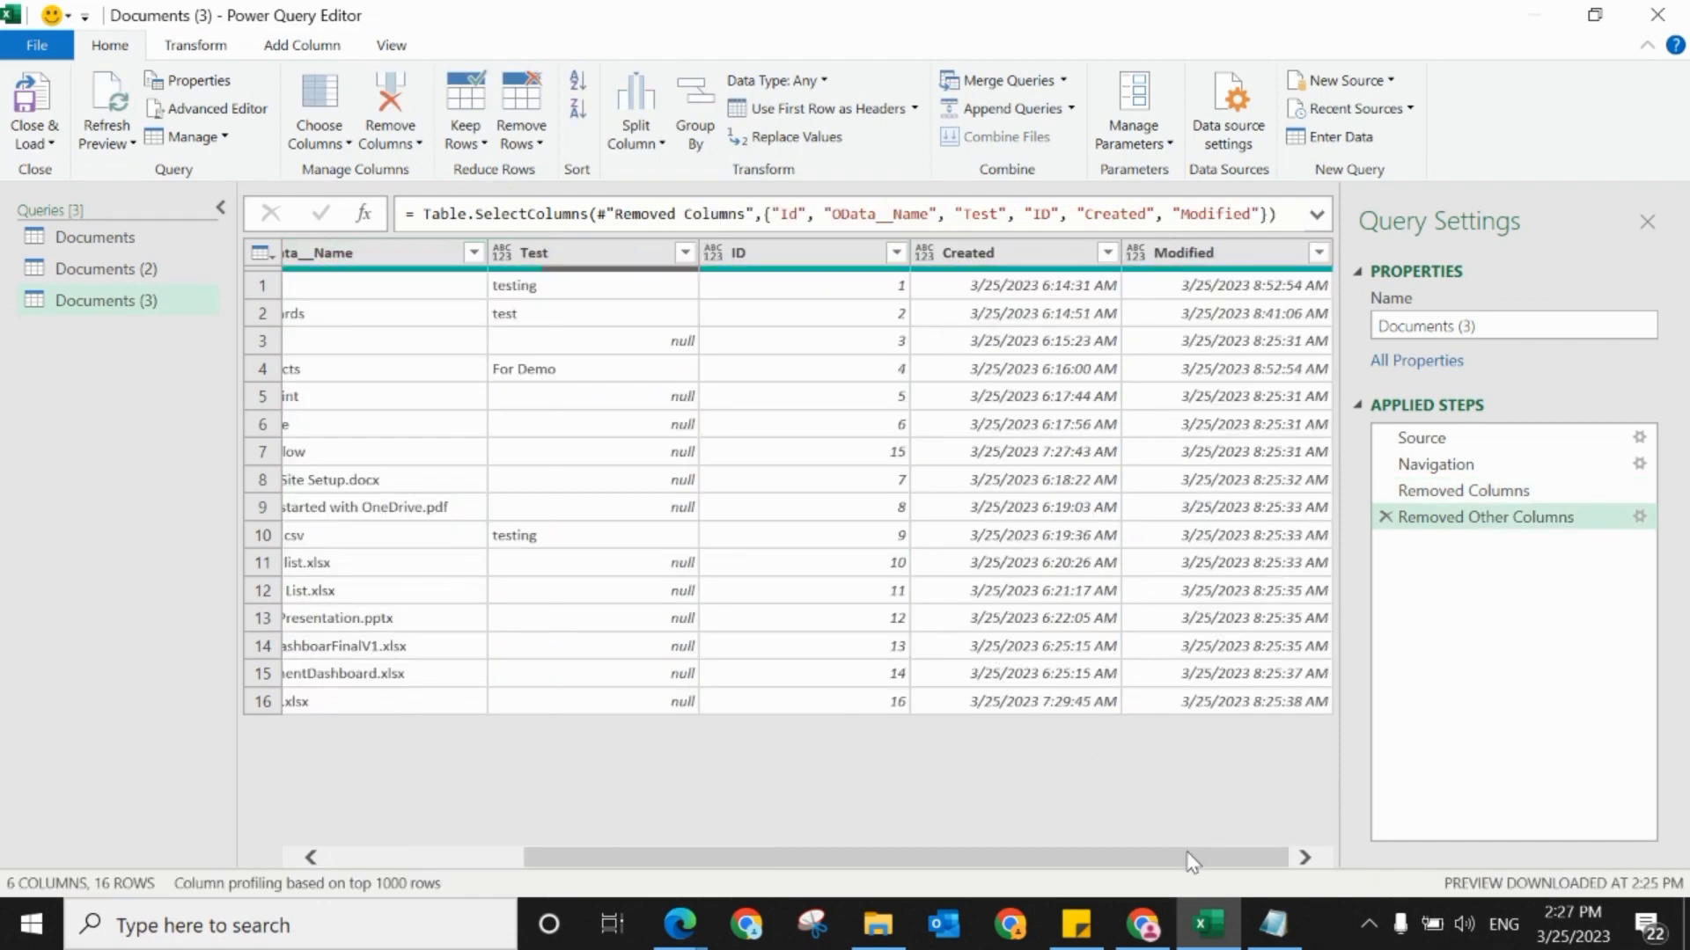
# Step: Review the remaining columns, close the query editor and load the reduced query into the worksheet
pyautogui.moveTo(1193, 860); pyautogui.dragTo(649, 823)
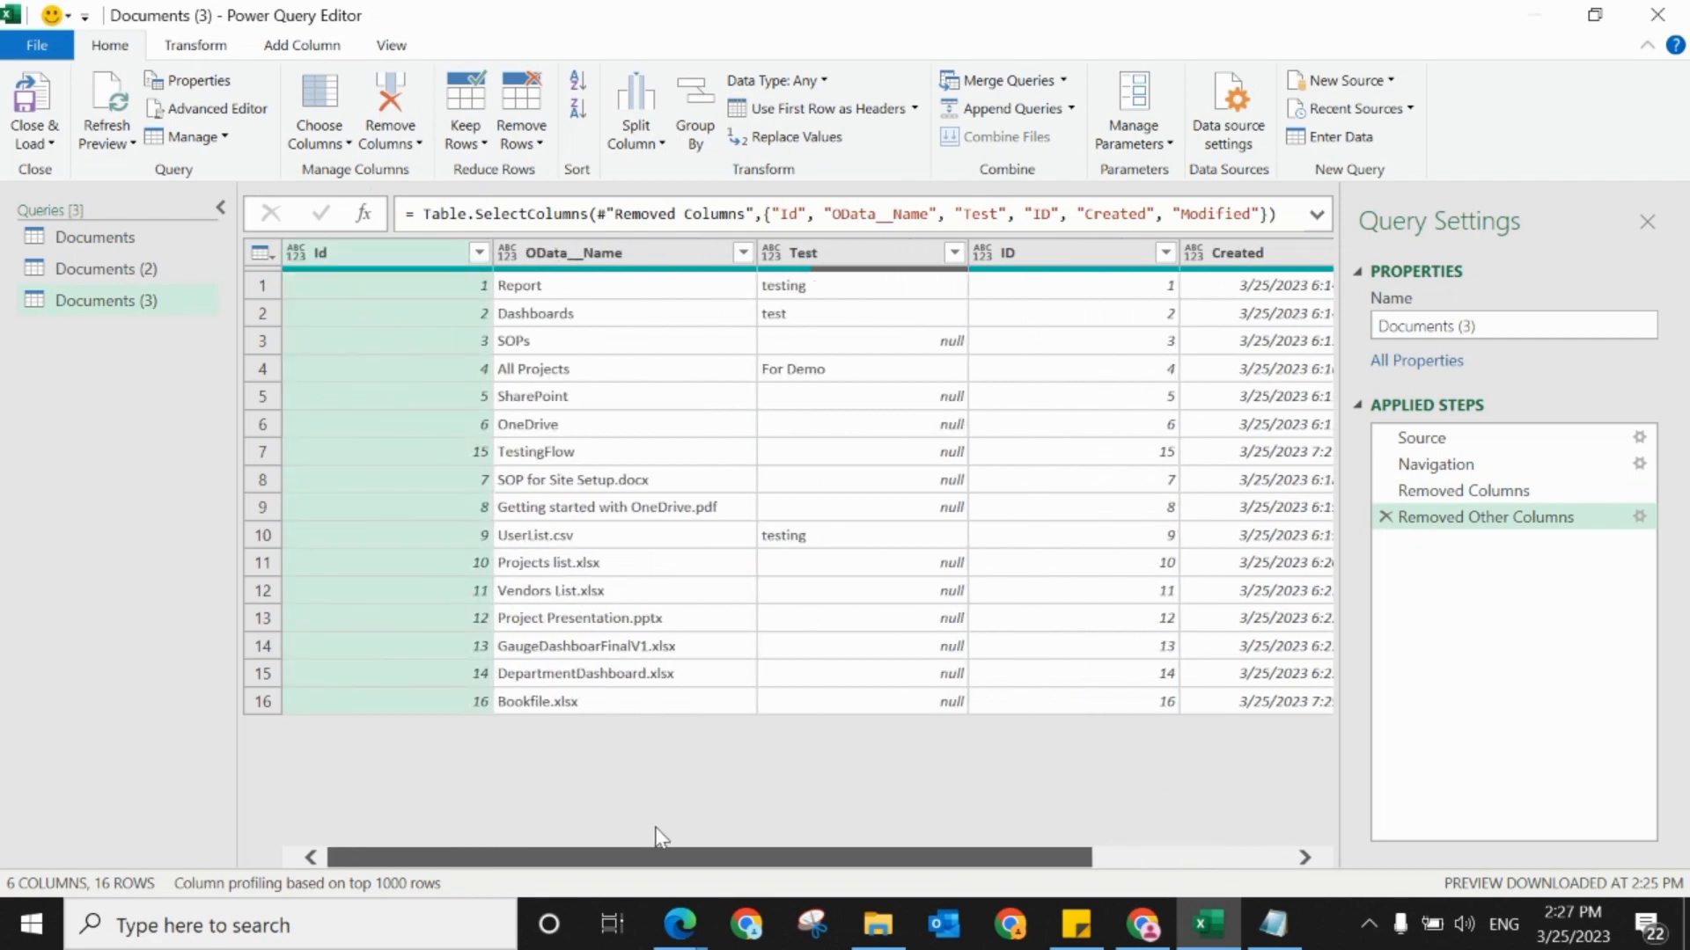
pyautogui.moveTo(931, 850); pyautogui.dragTo(1301, 904)
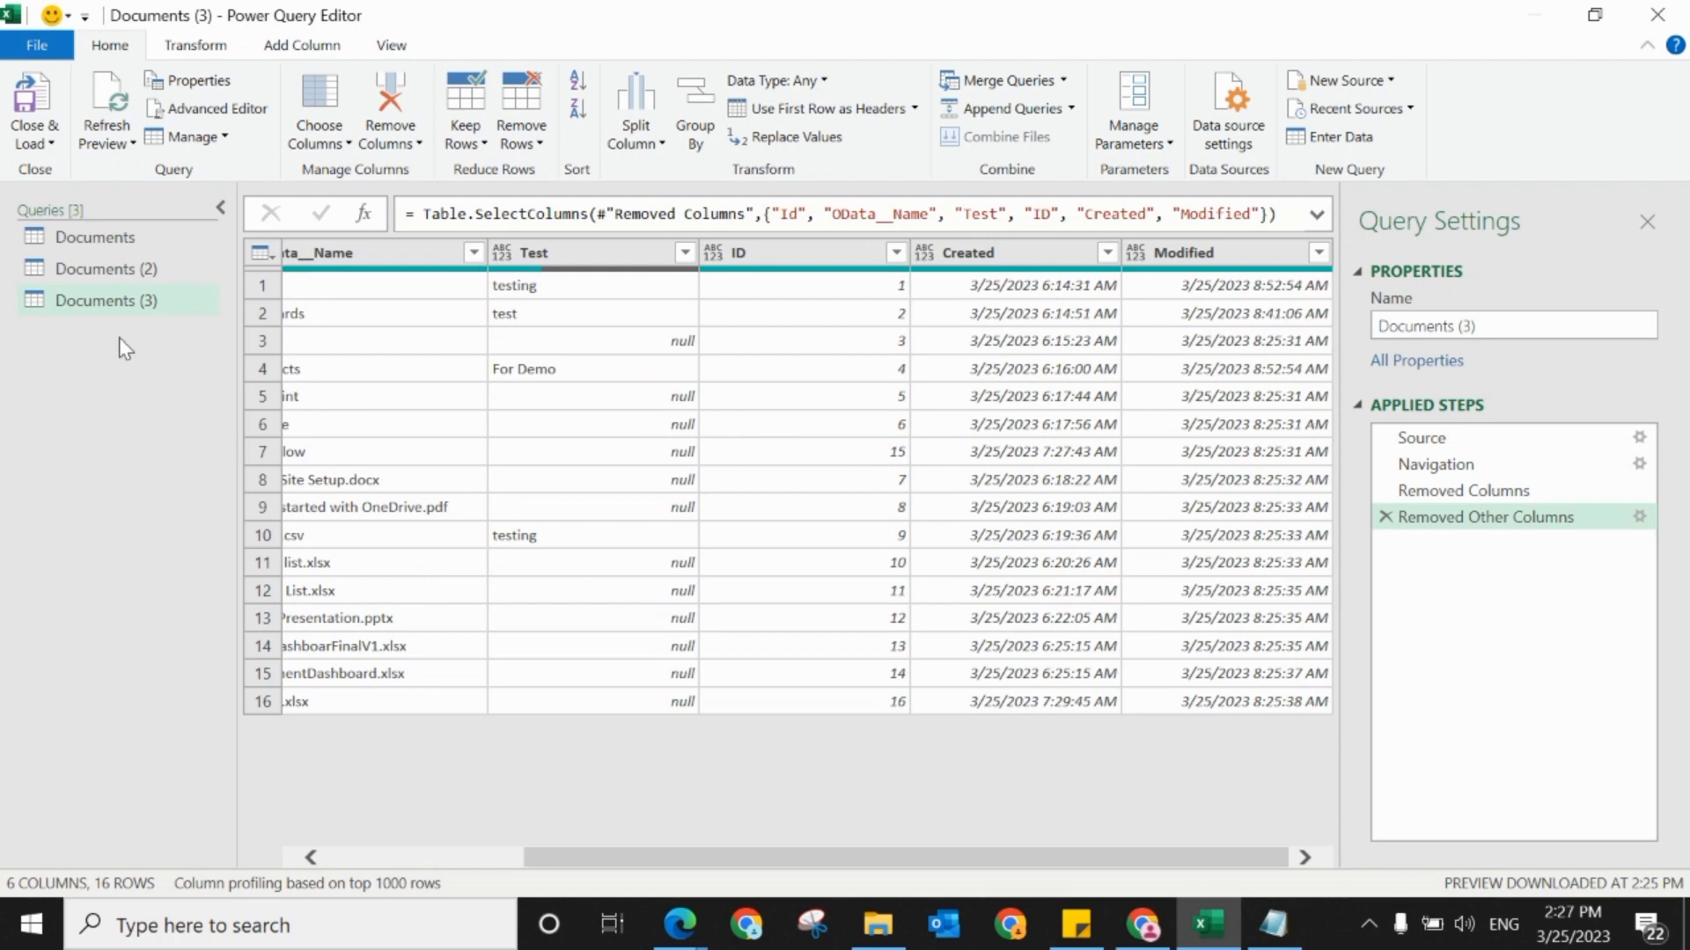
pyautogui.click(35, 139)
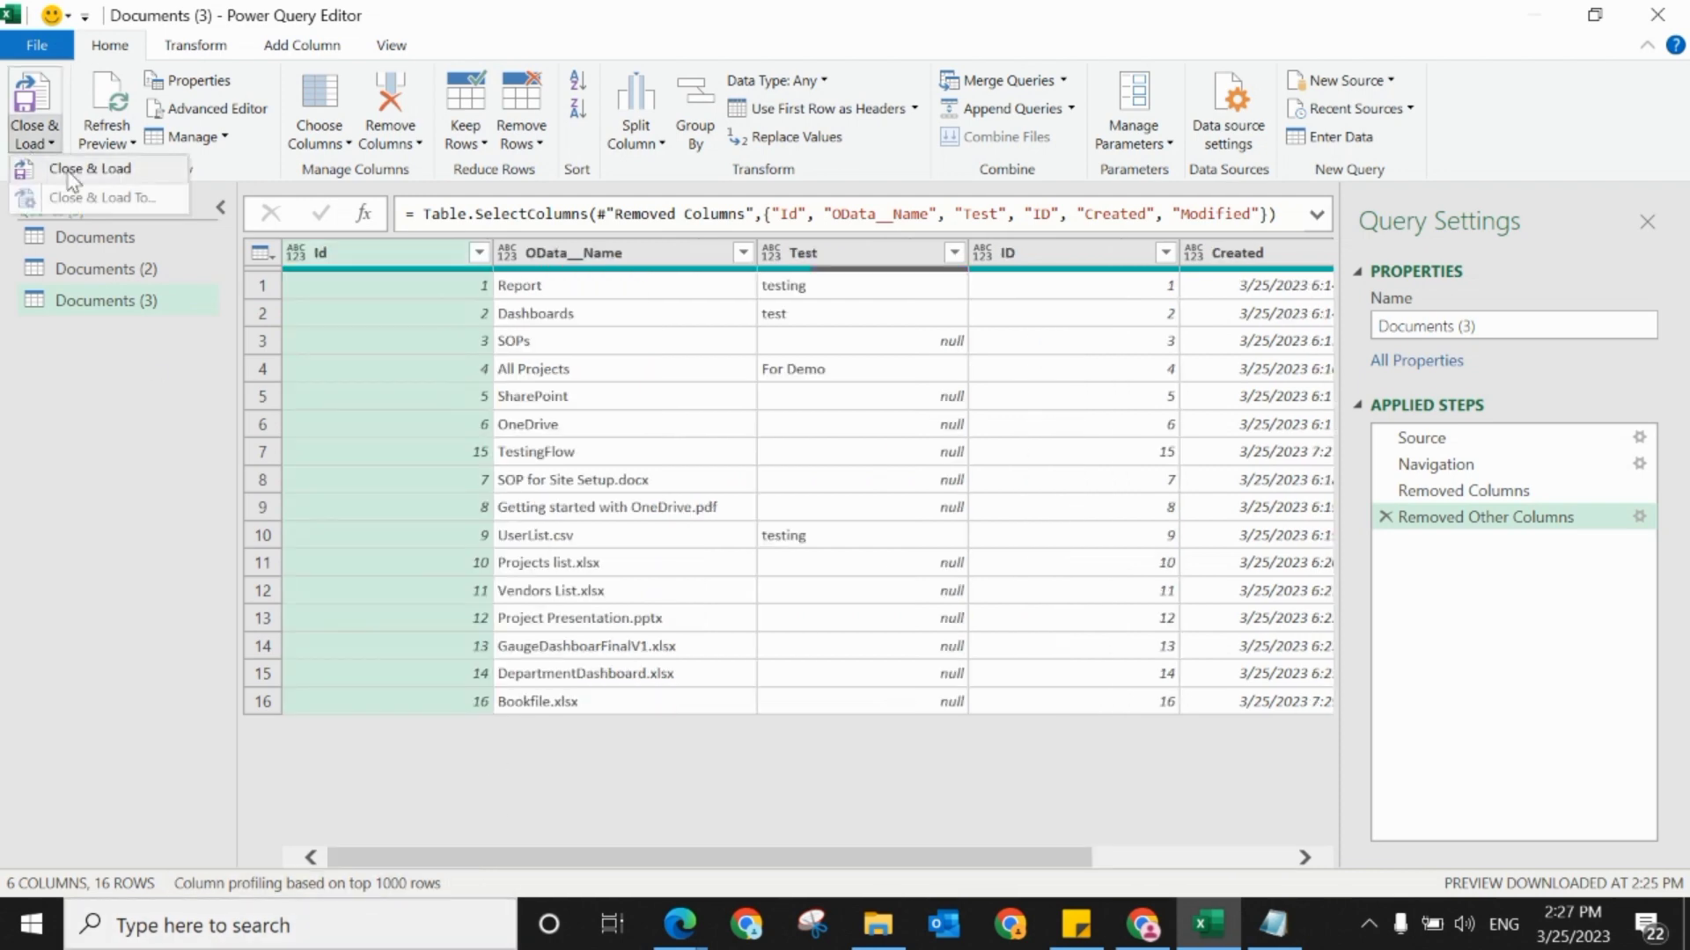
pyautogui.click(70, 171)
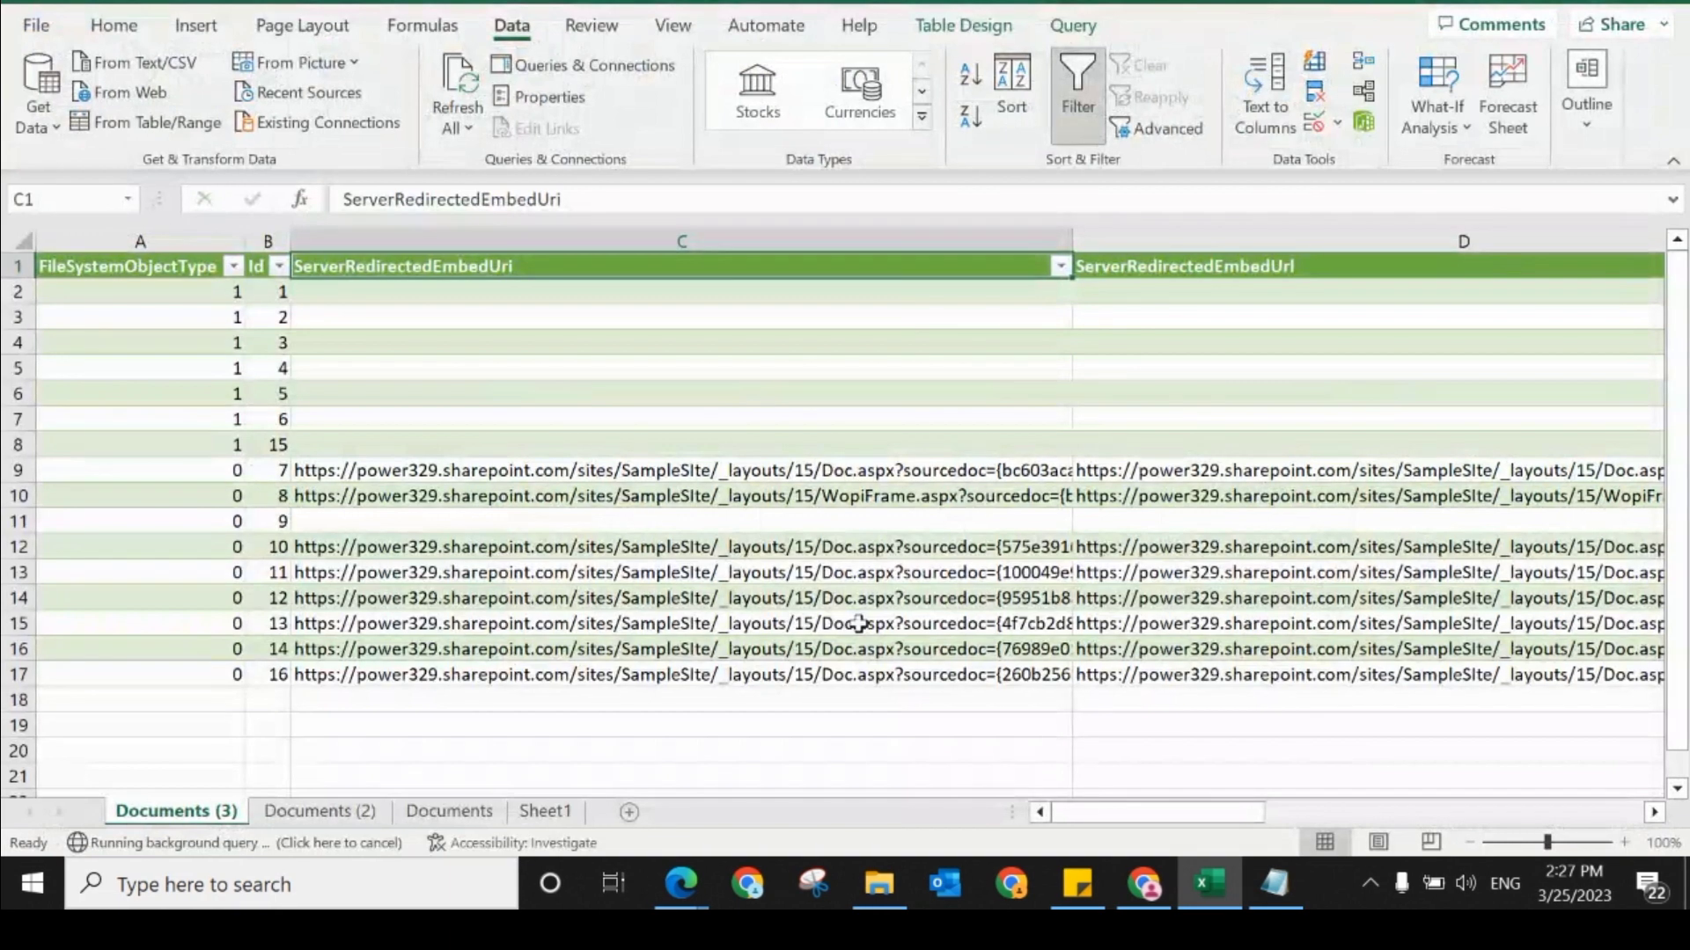
pyautogui.click(964, 514)
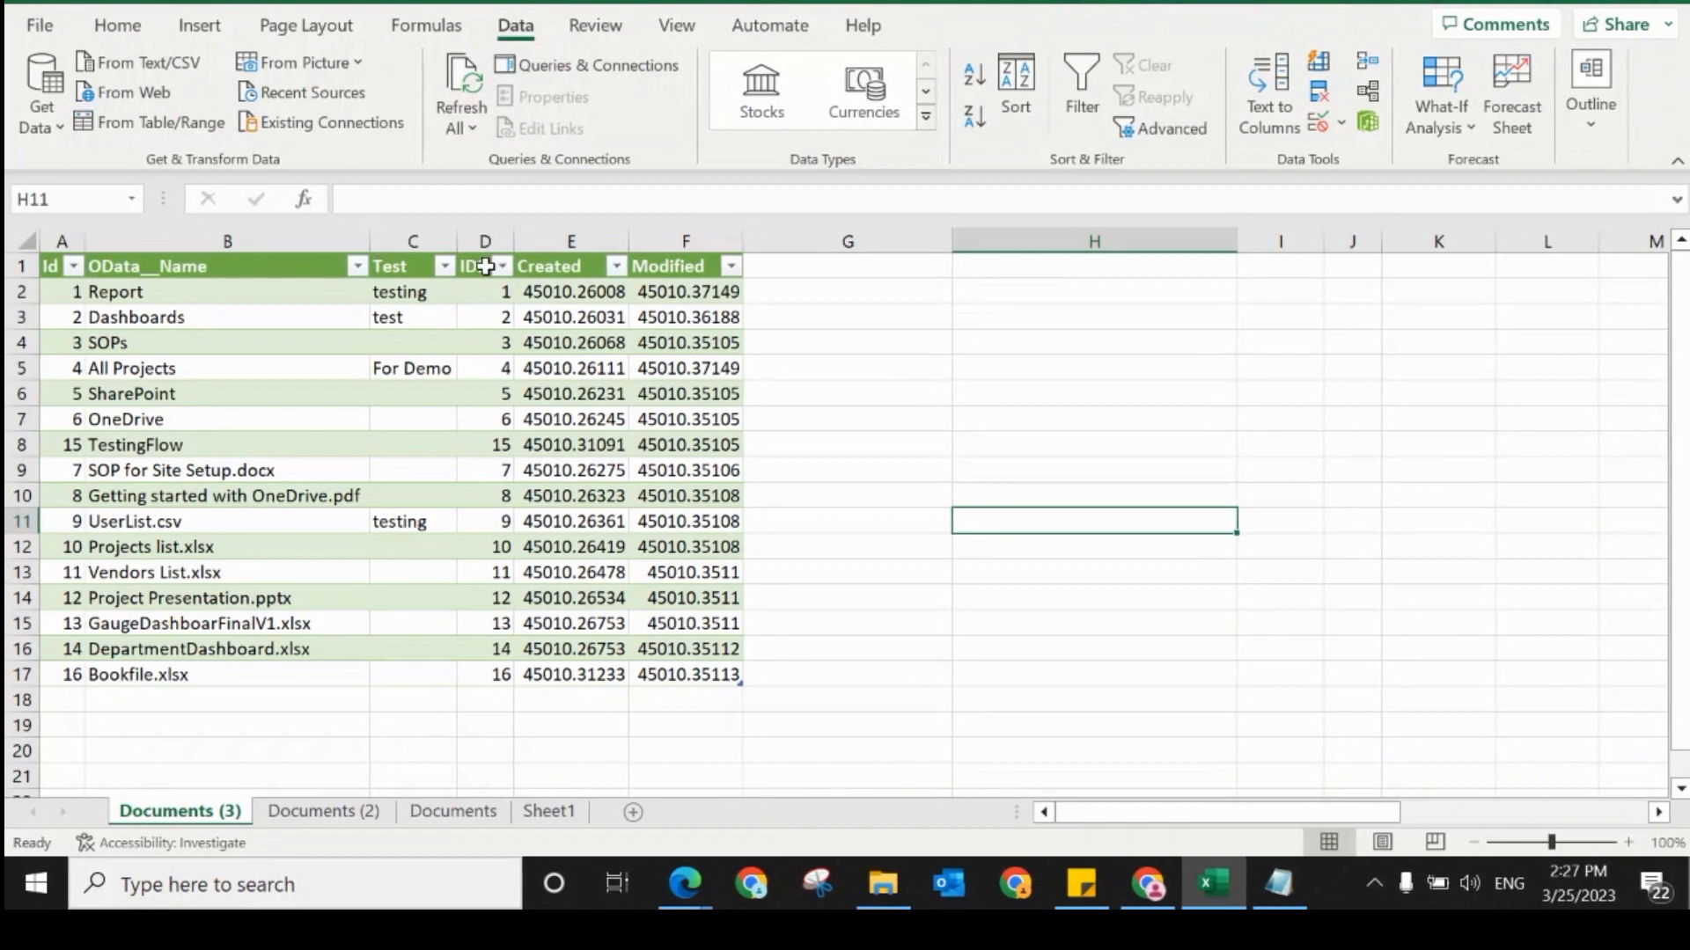
pyautogui.click(860, 343)
# Step: Launch the Power Query Editor and rename the OData__Name column of the Documents (3) query to Name
pyautogui.click(200, 268)
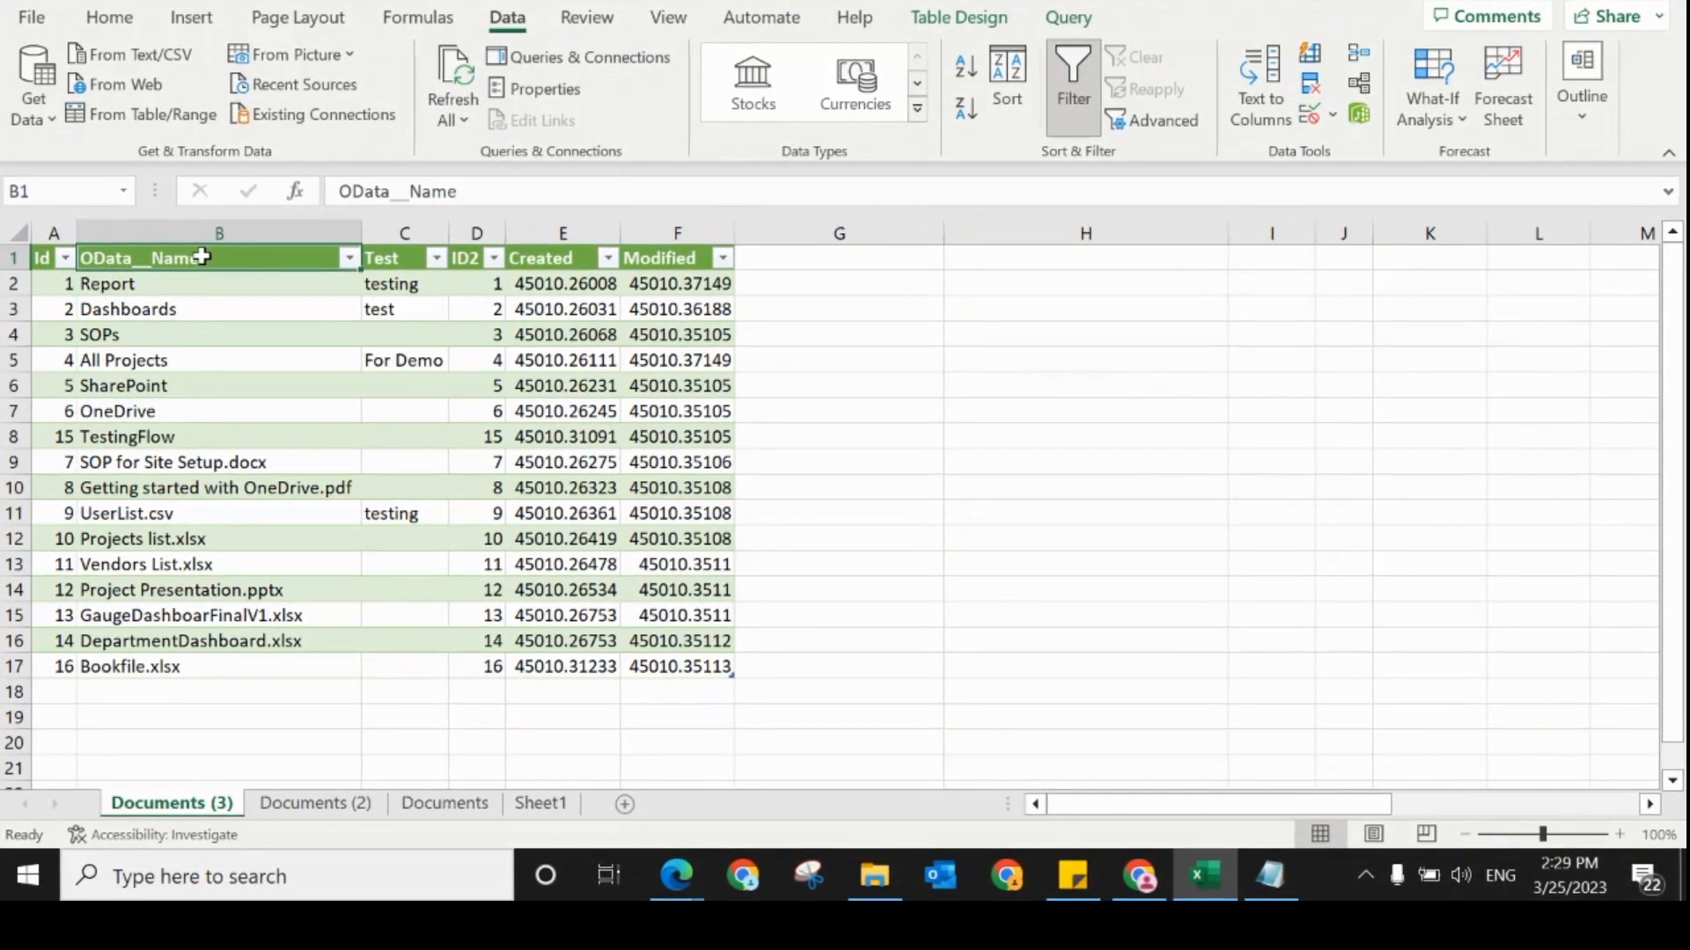
pyautogui.click(44, 113)
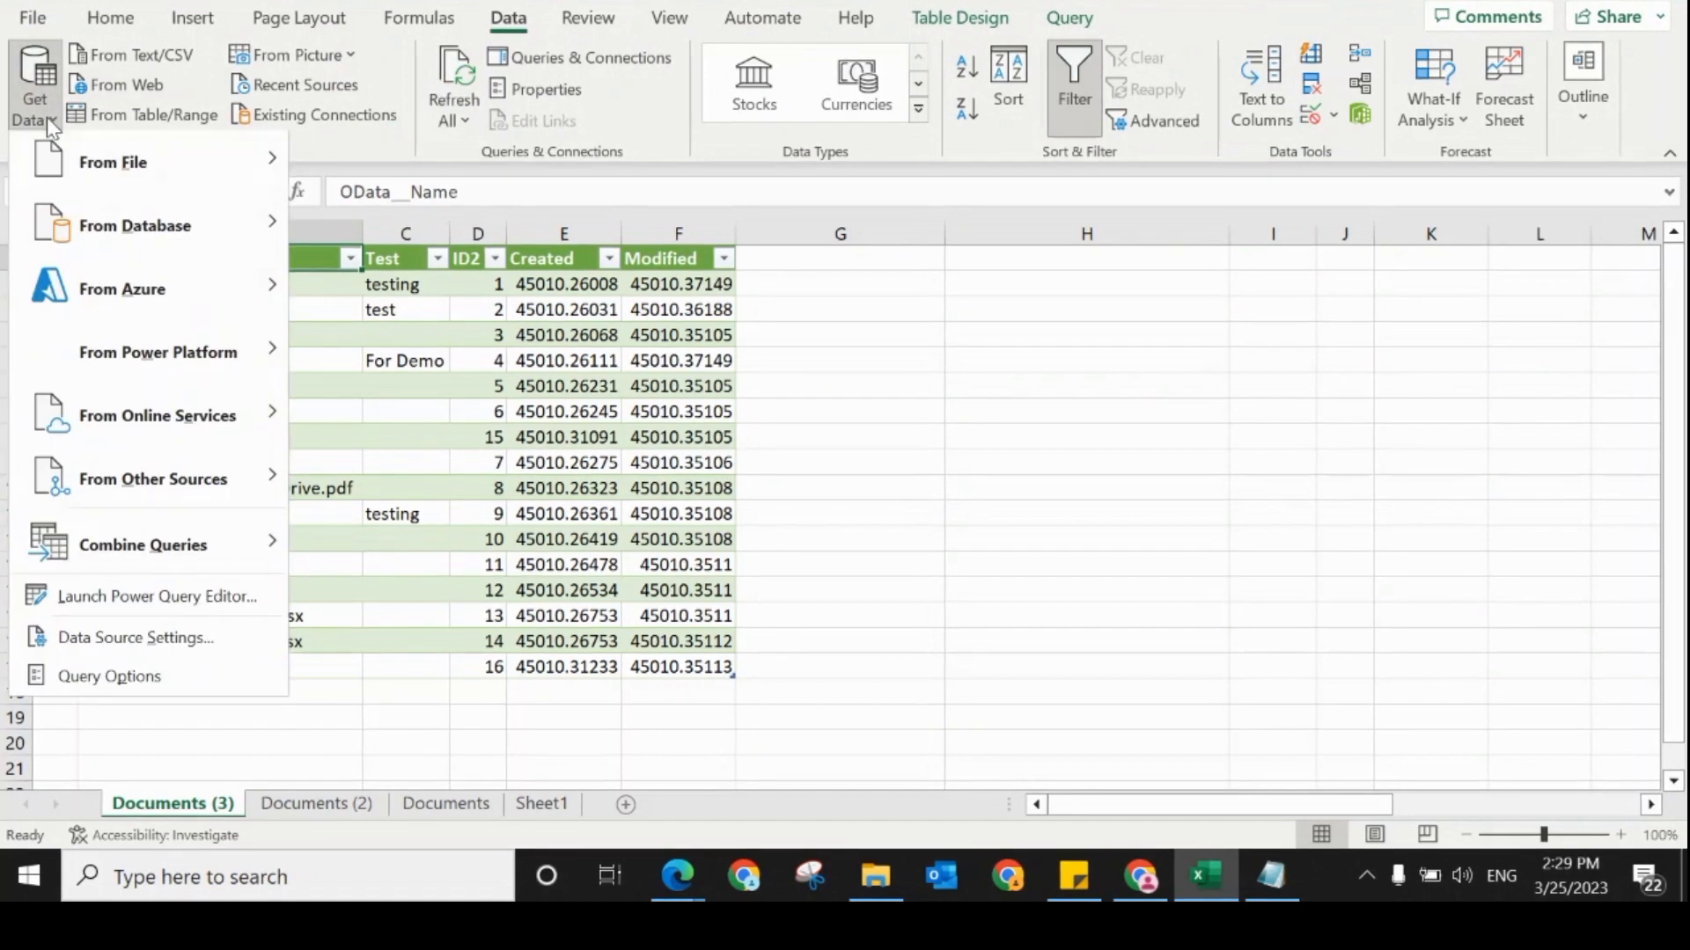
pyautogui.click(75, 601)
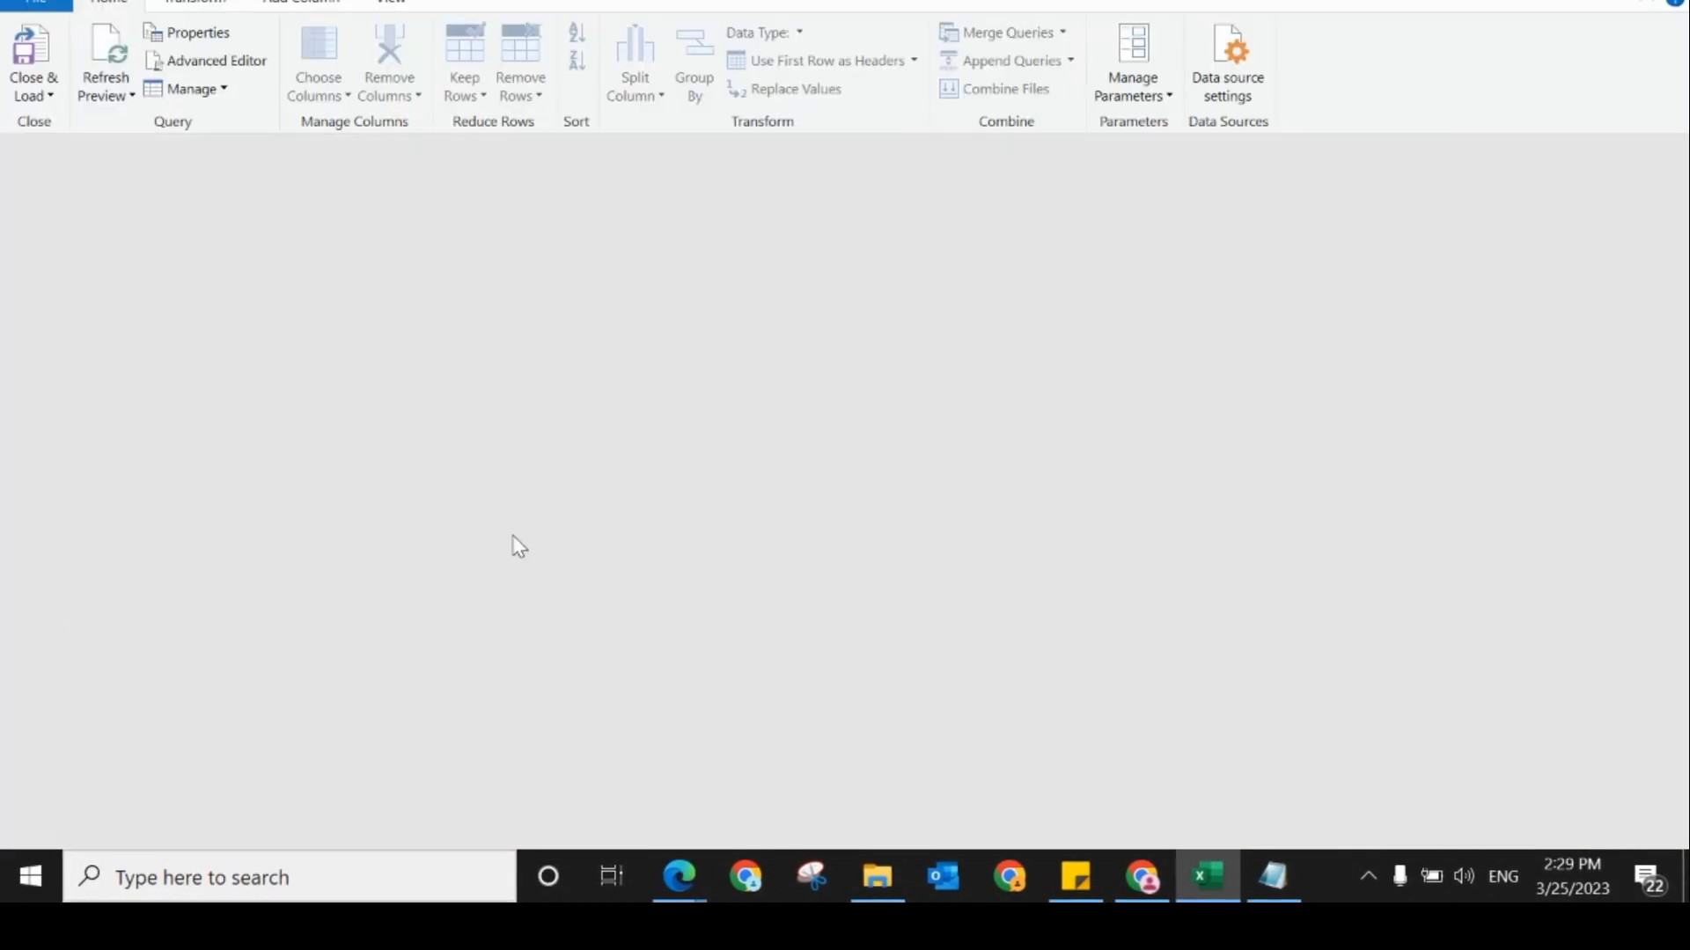
pyautogui.click(556, 206)
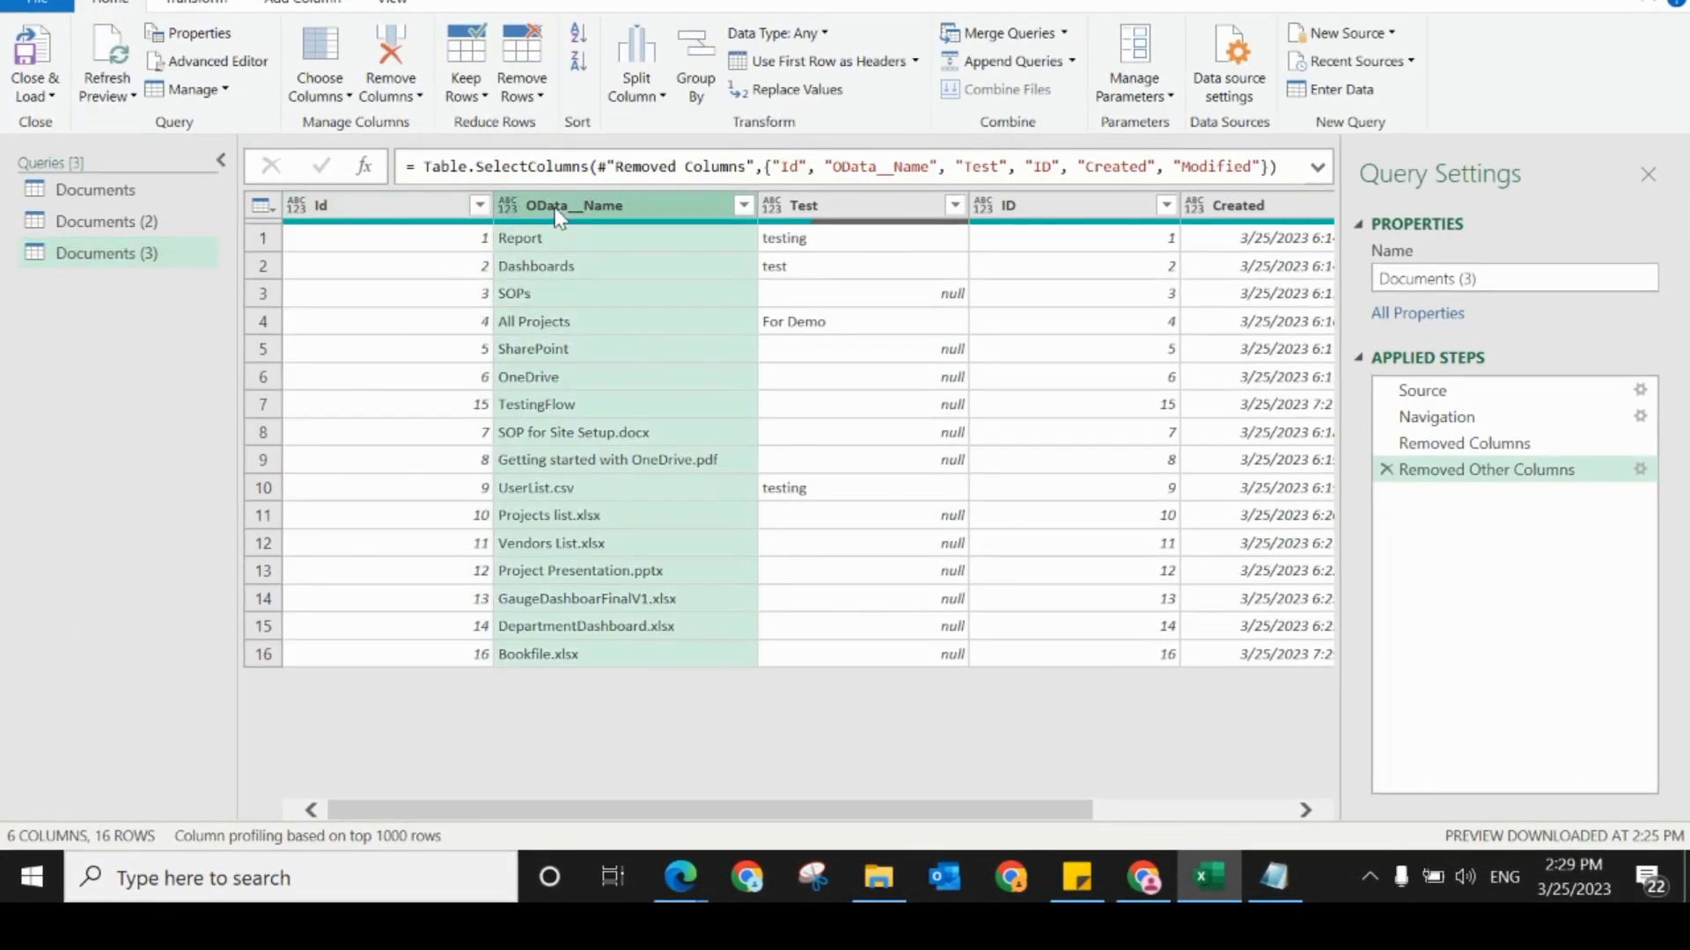
pyautogui.doubleClick(600, 209)
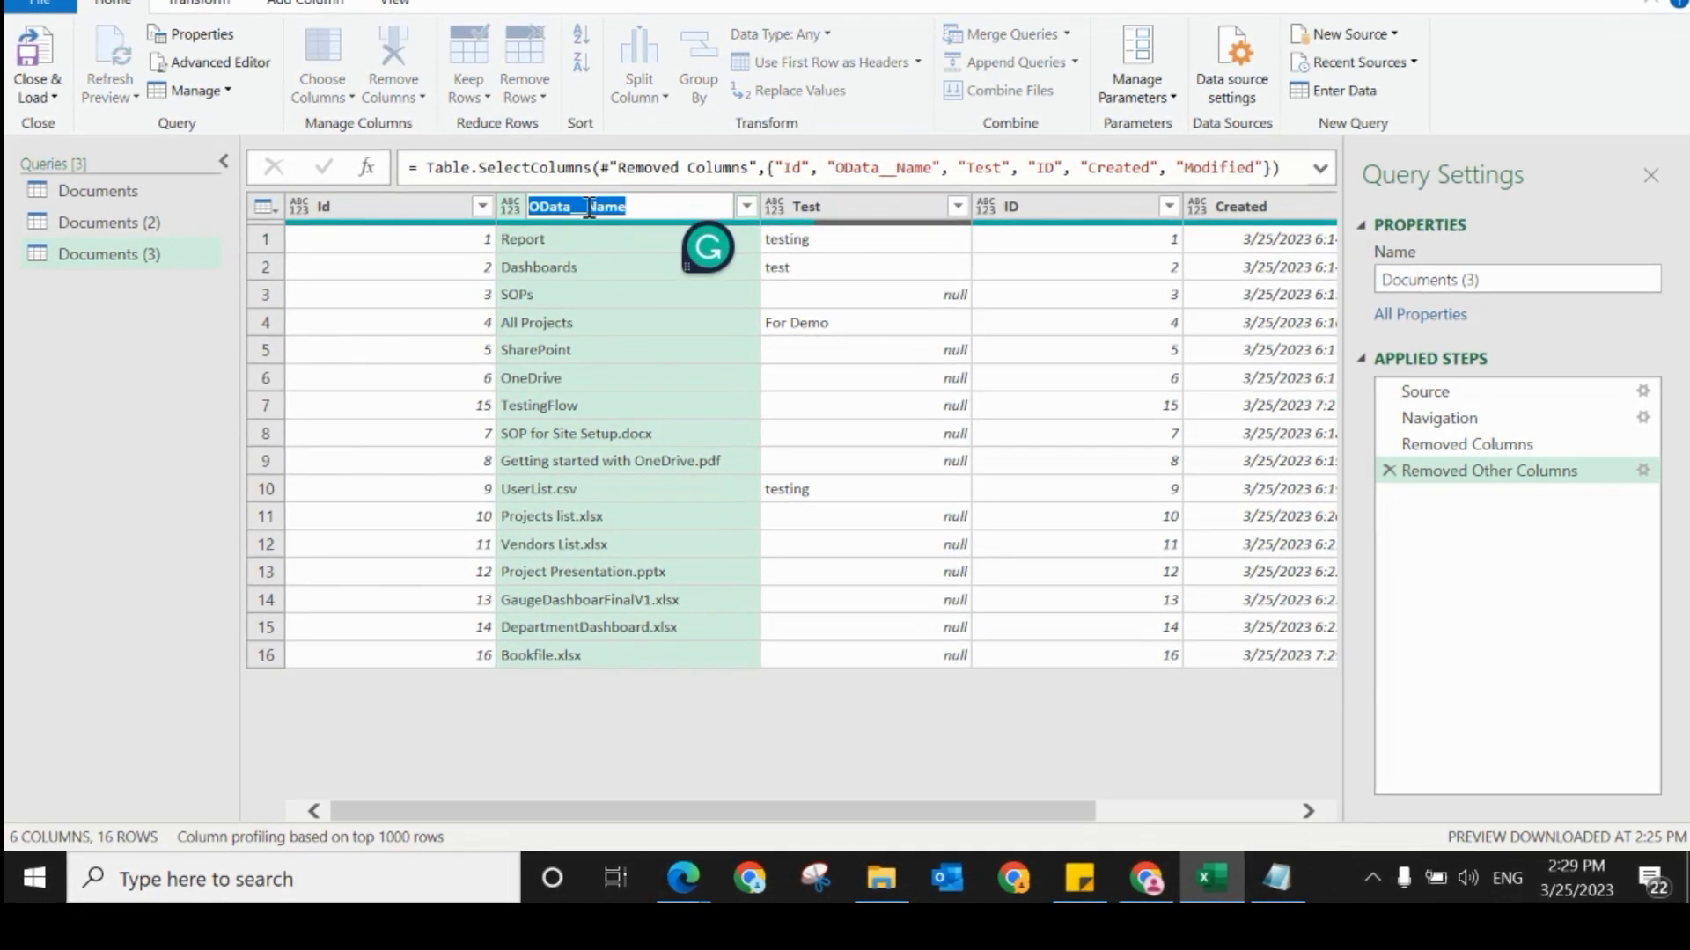
pyautogui.click(586, 208)
pyautogui.press('BackSpace')
pyautogui.press('BackSpace')
pyautogui.press('BackSpace')
pyautogui.press('BackSpace')
pyautogui.press('BackSpace')
pyautogui.press('BackSpace')
pyautogui.press('BackSpace')
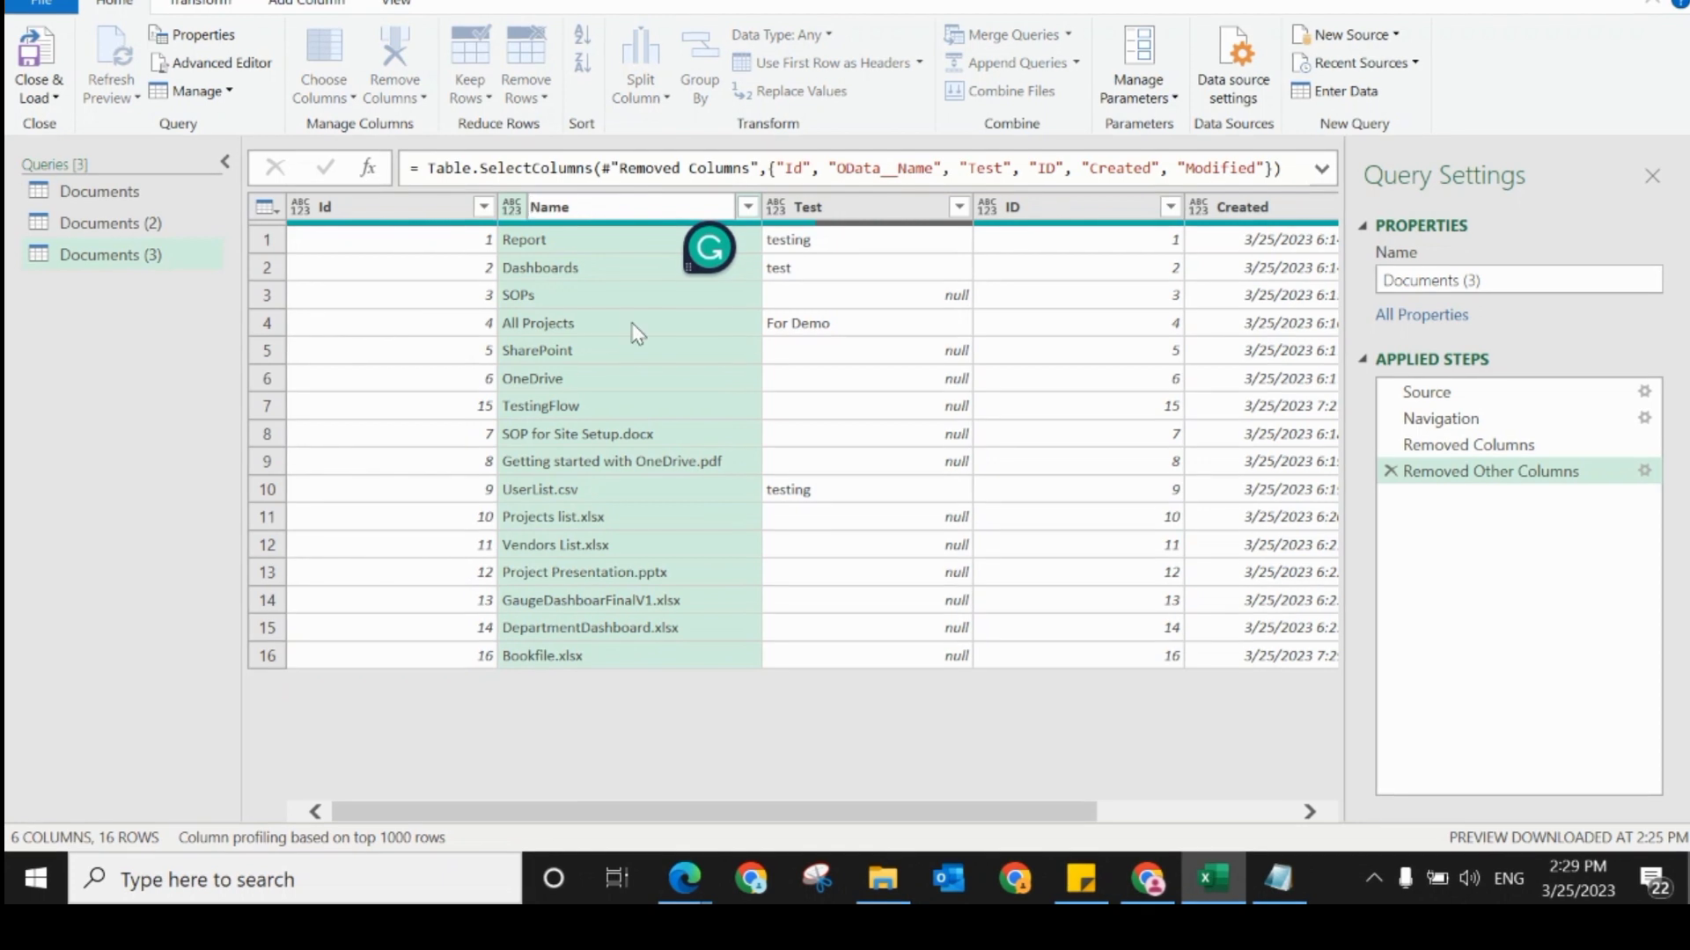
pyautogui.press('Return')
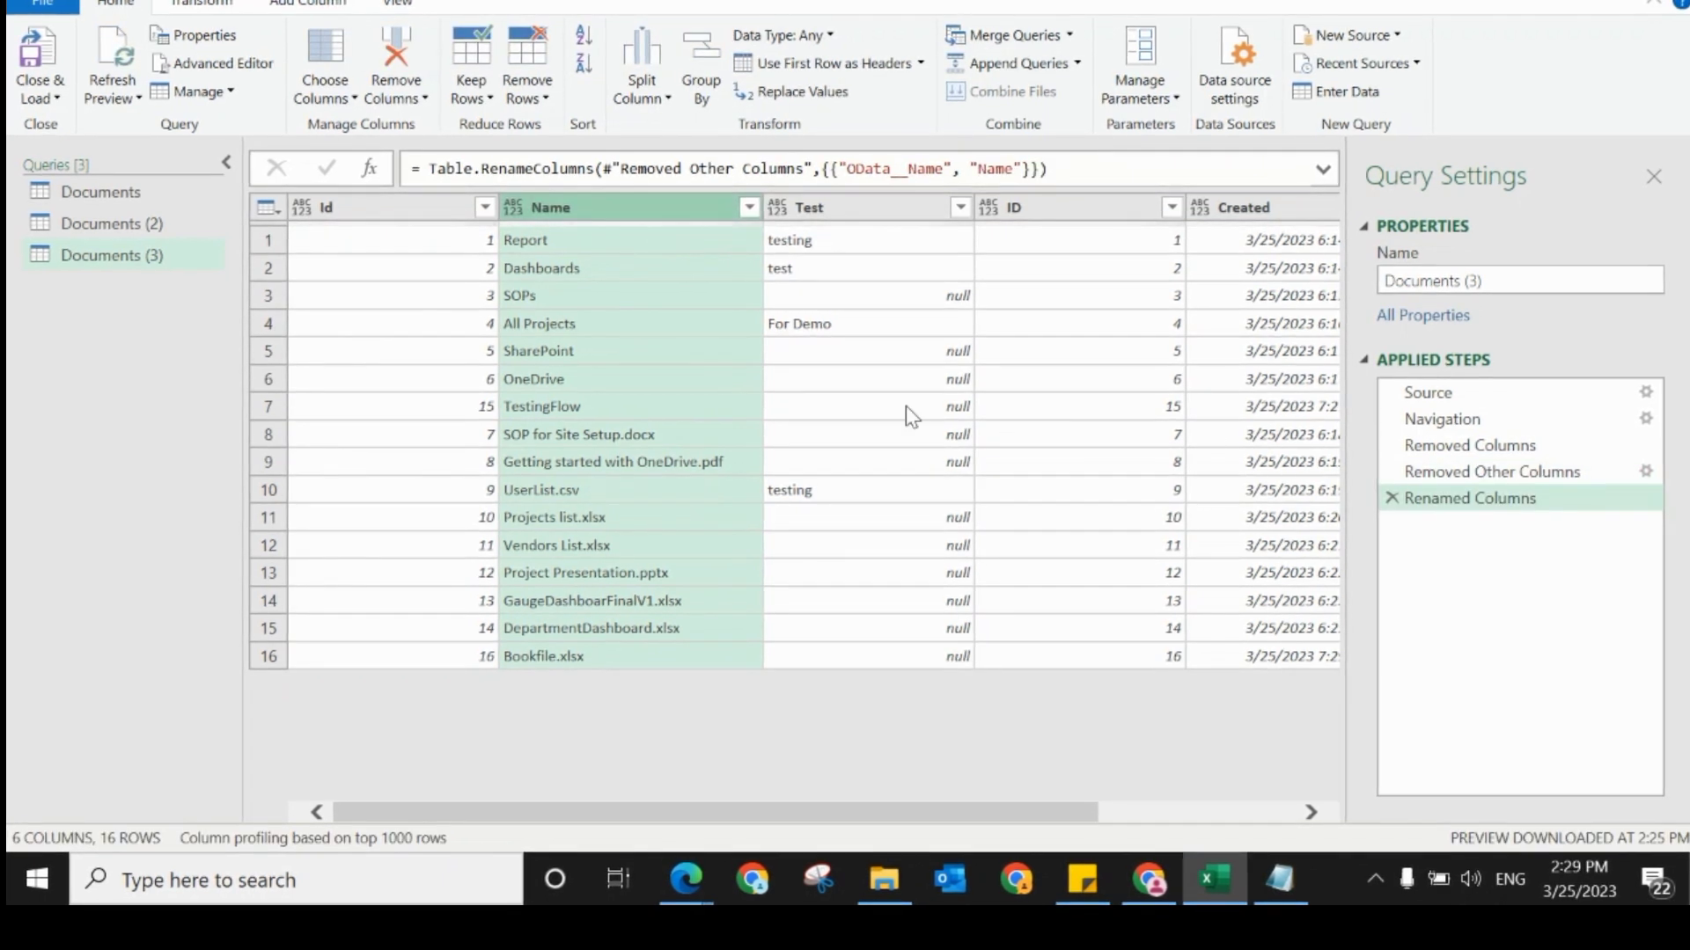
# Step: Close the query editor and load the renamed column into the Documents (3) worksheet
pyautogui.click(815, 407)
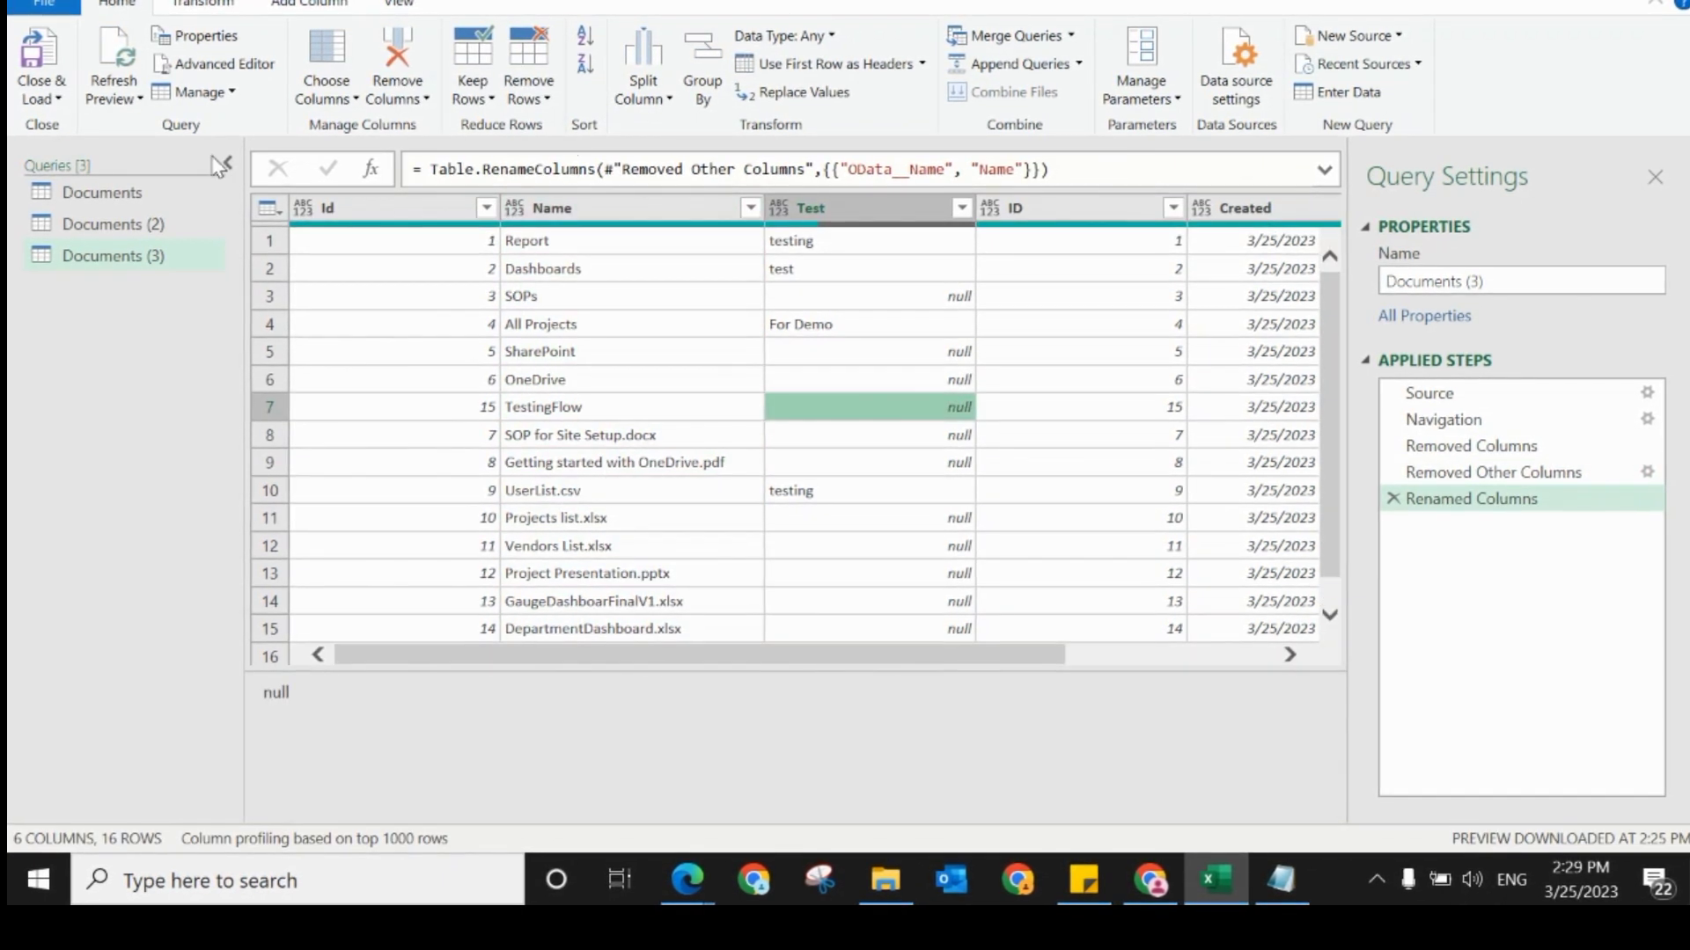
pyautogui.click(39, 93)
pyautogui.click(70, 132)
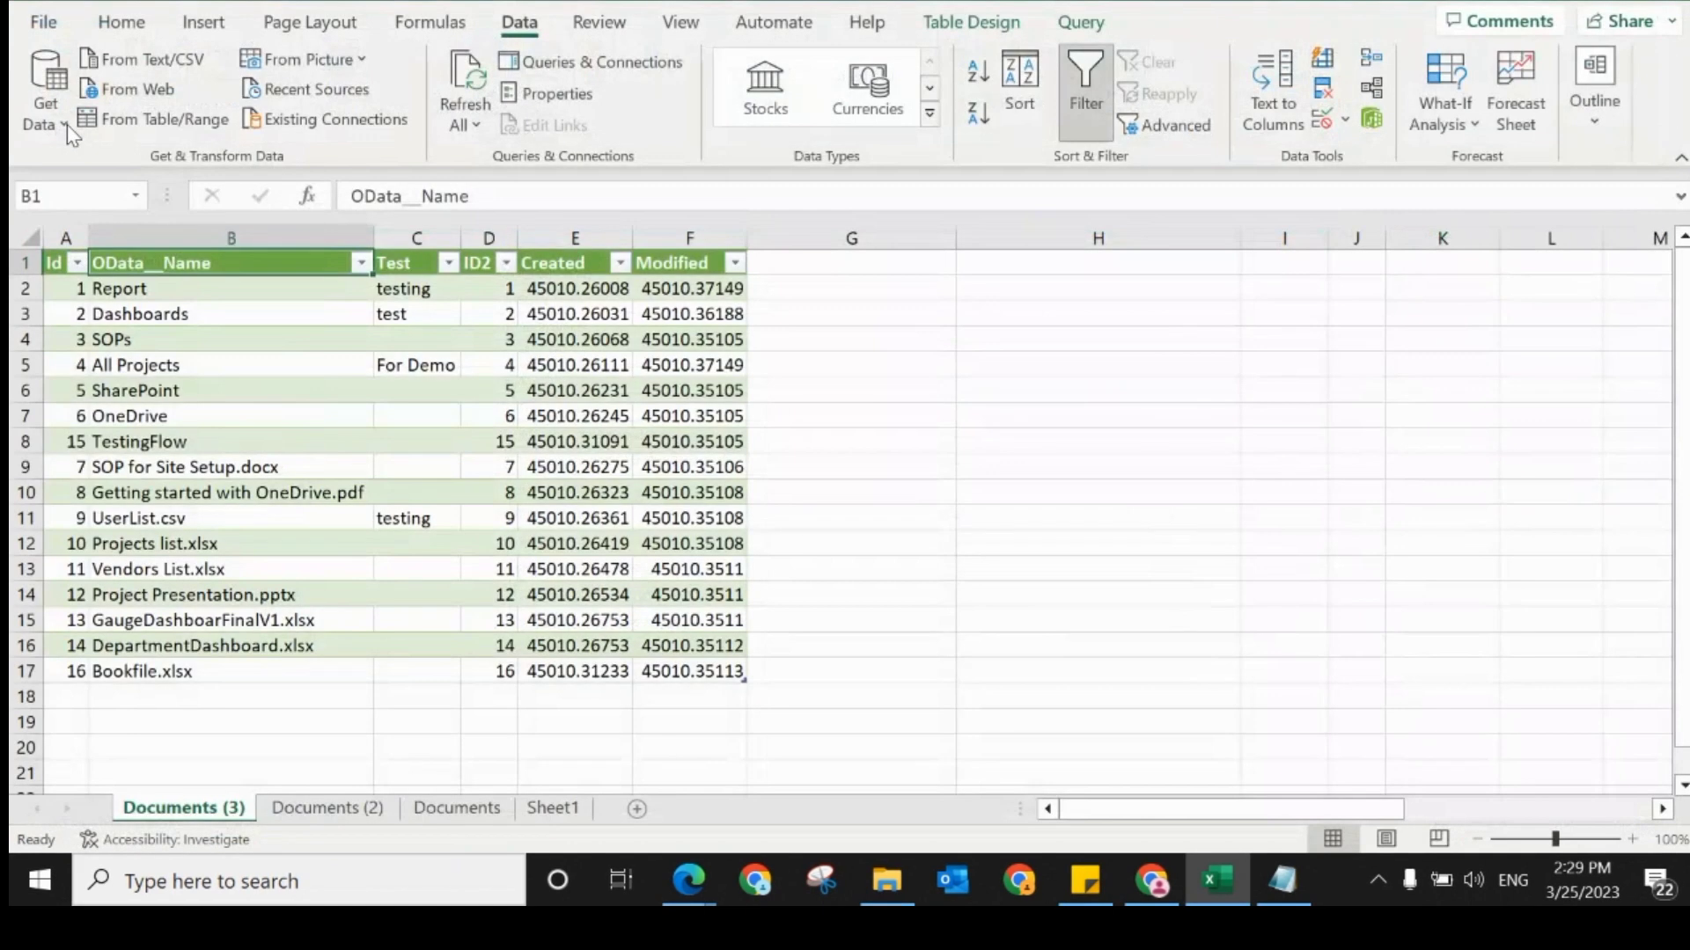
pyautogui.click(168, 343)
pyautogui.click(170, 494)
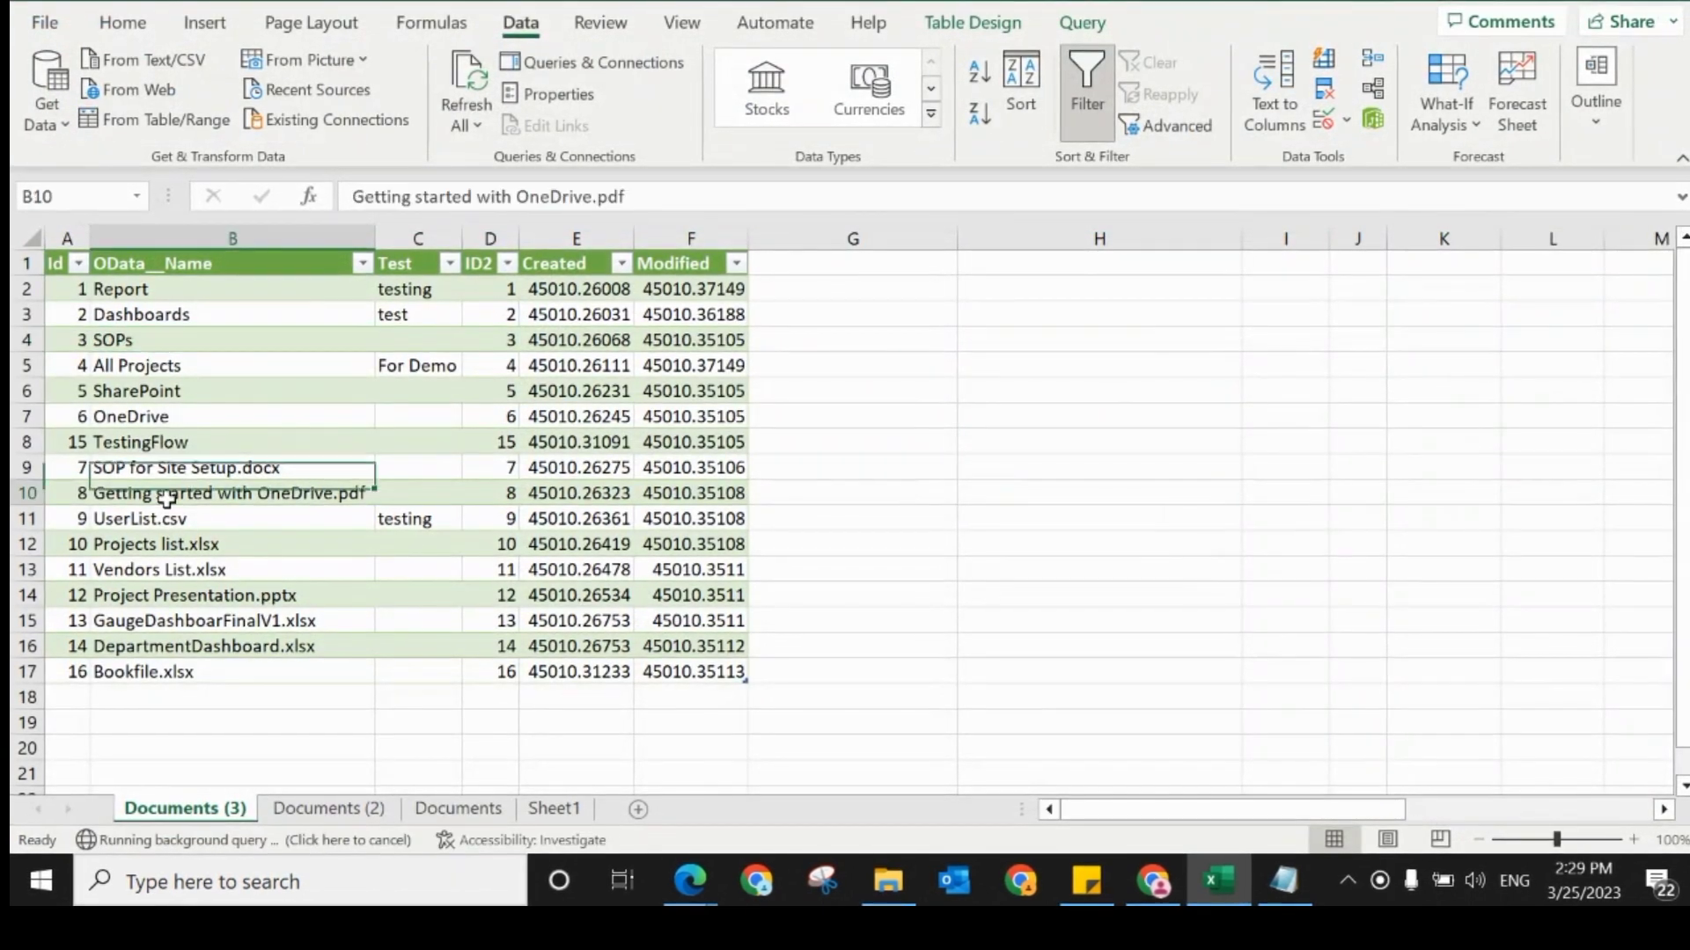
pyautogui.click(155, 666)
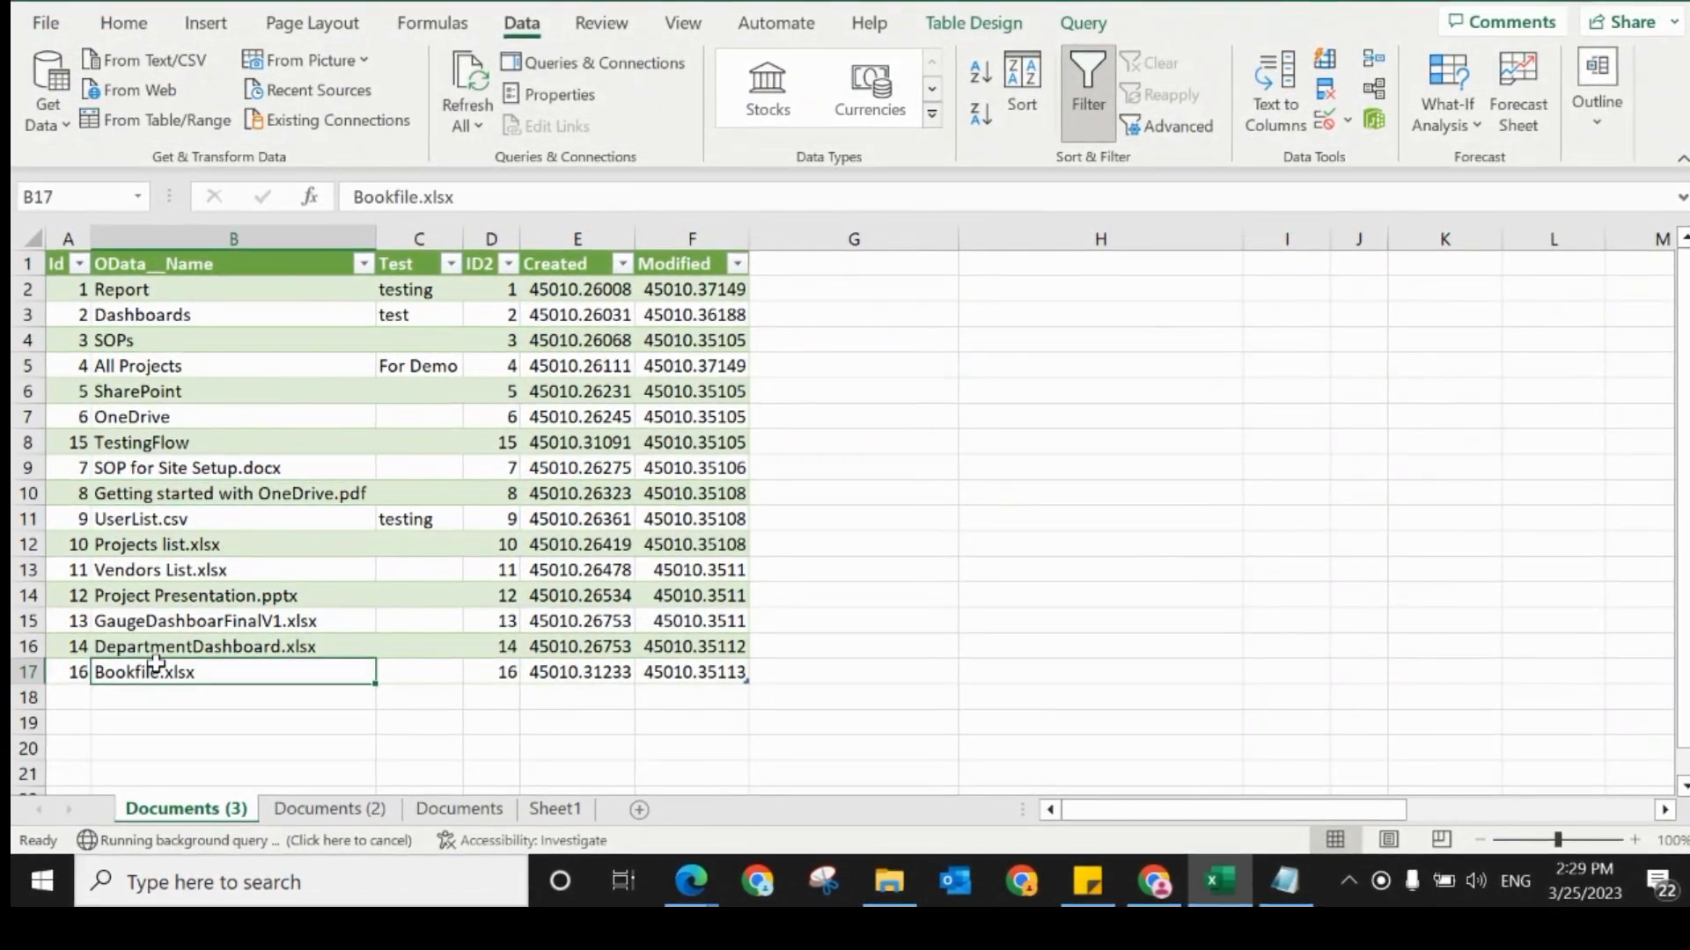
pyautogui.click(159, 570)
pyautogui.click(260, 356)
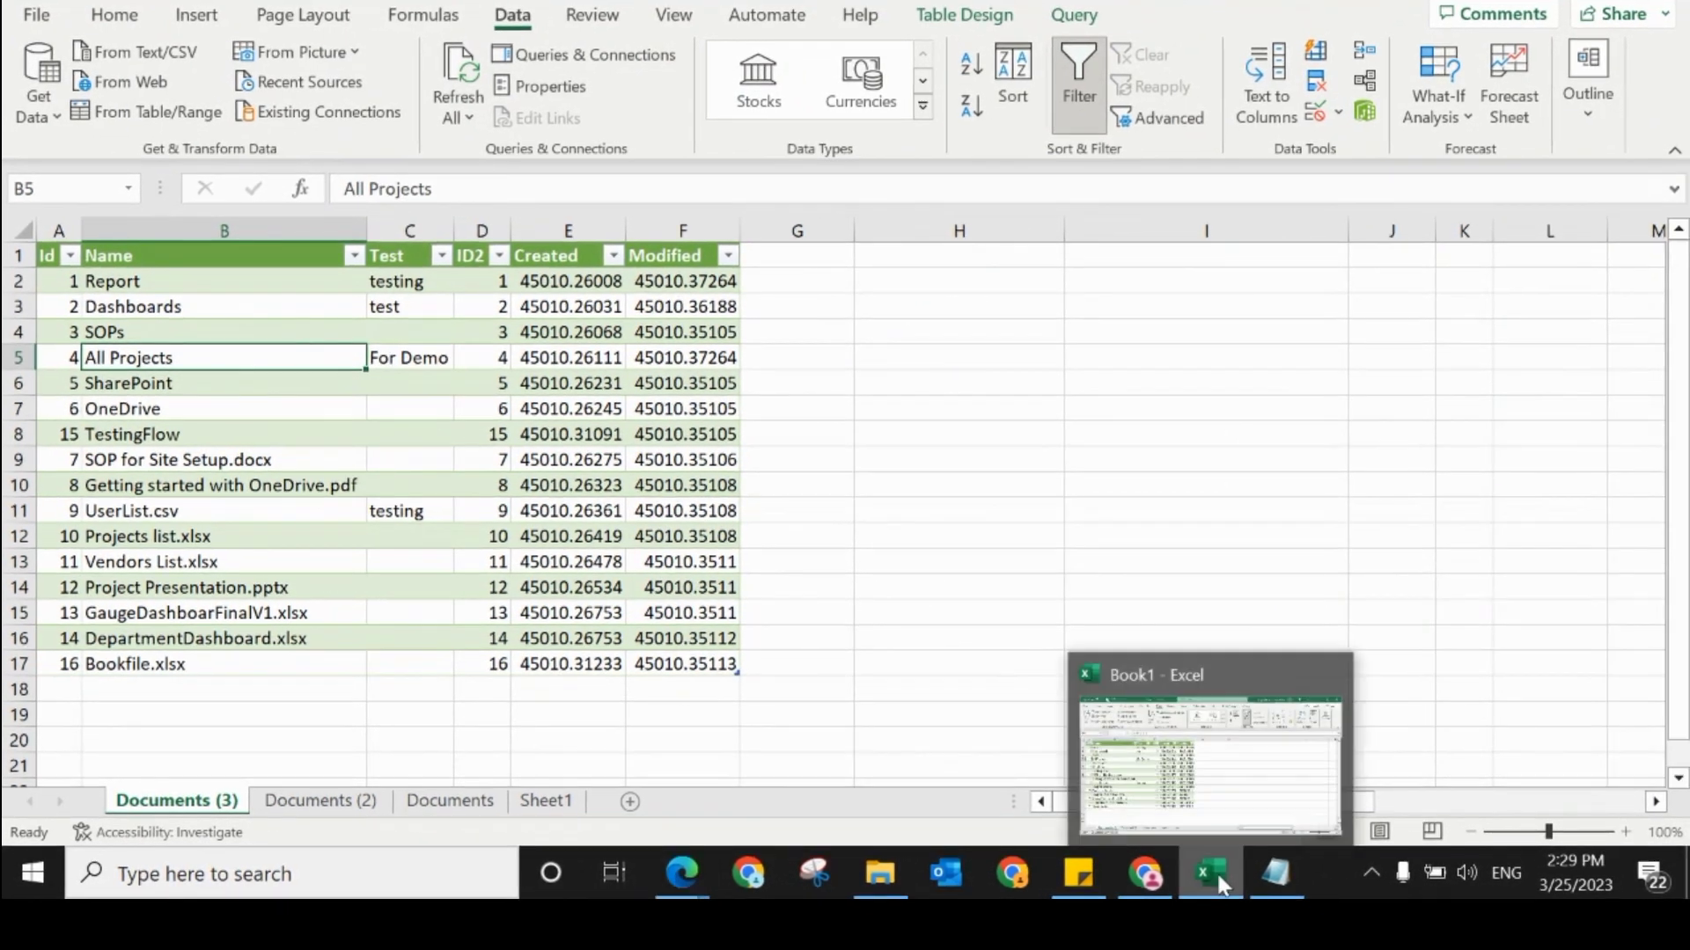
# Step: Switch to the SharePoint site in Chrome and create a folder named Refresh Data at the root of the Documents library
pyautogui.click(1162, 867)
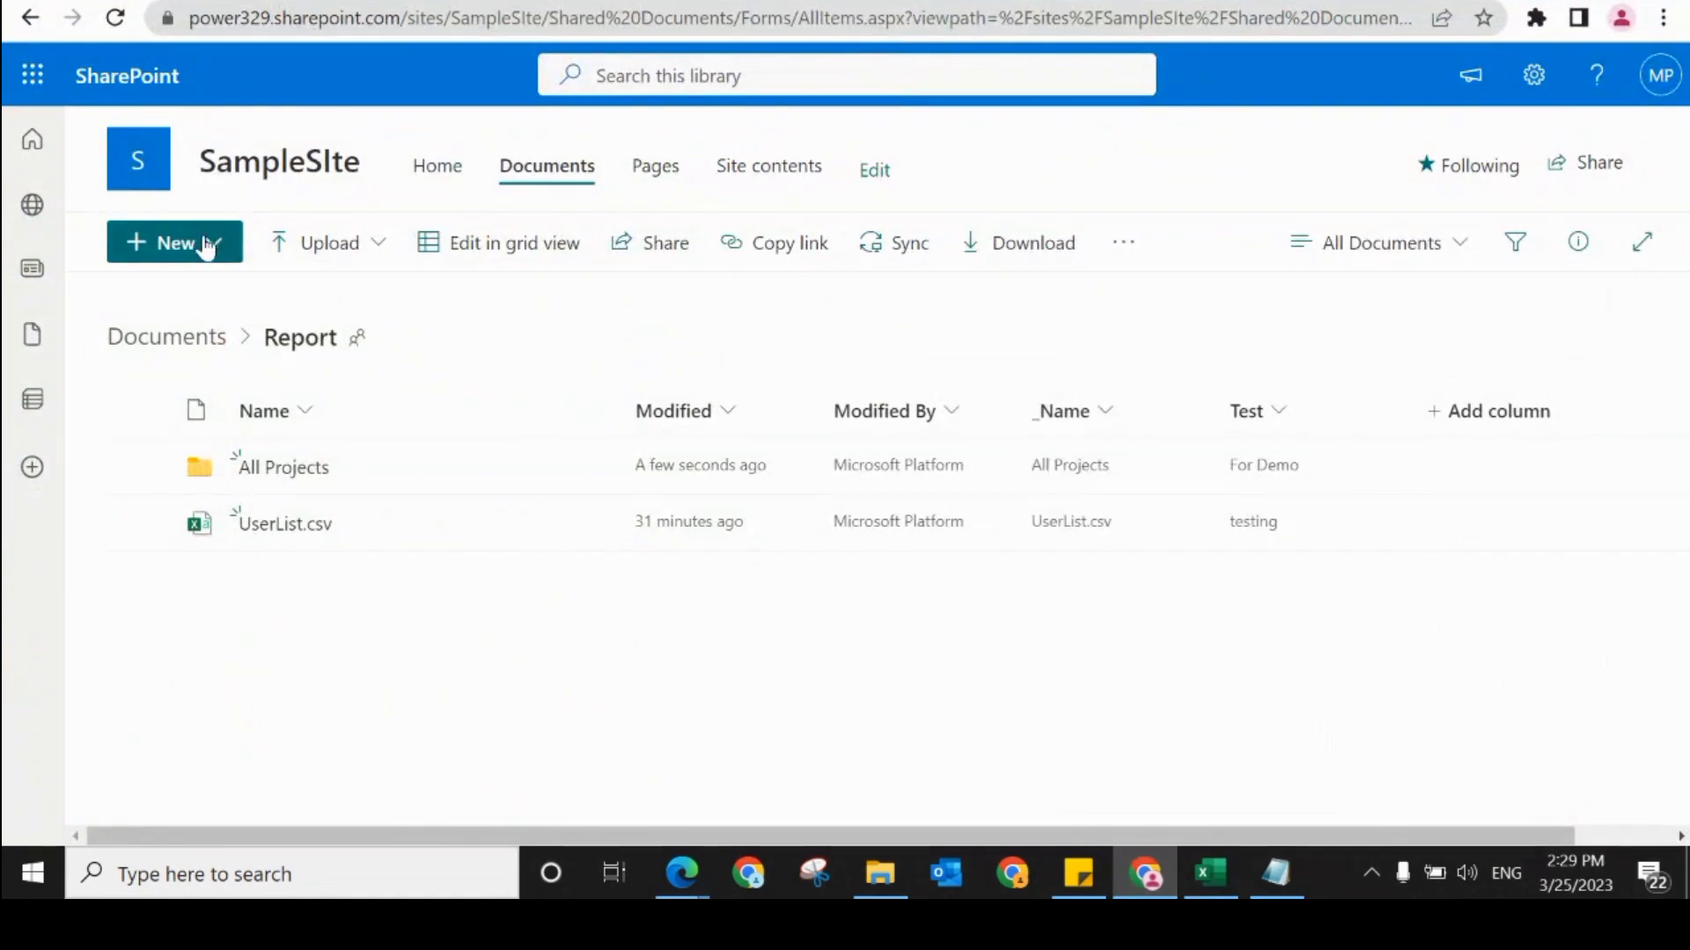
pyautogui.click(205, 356)
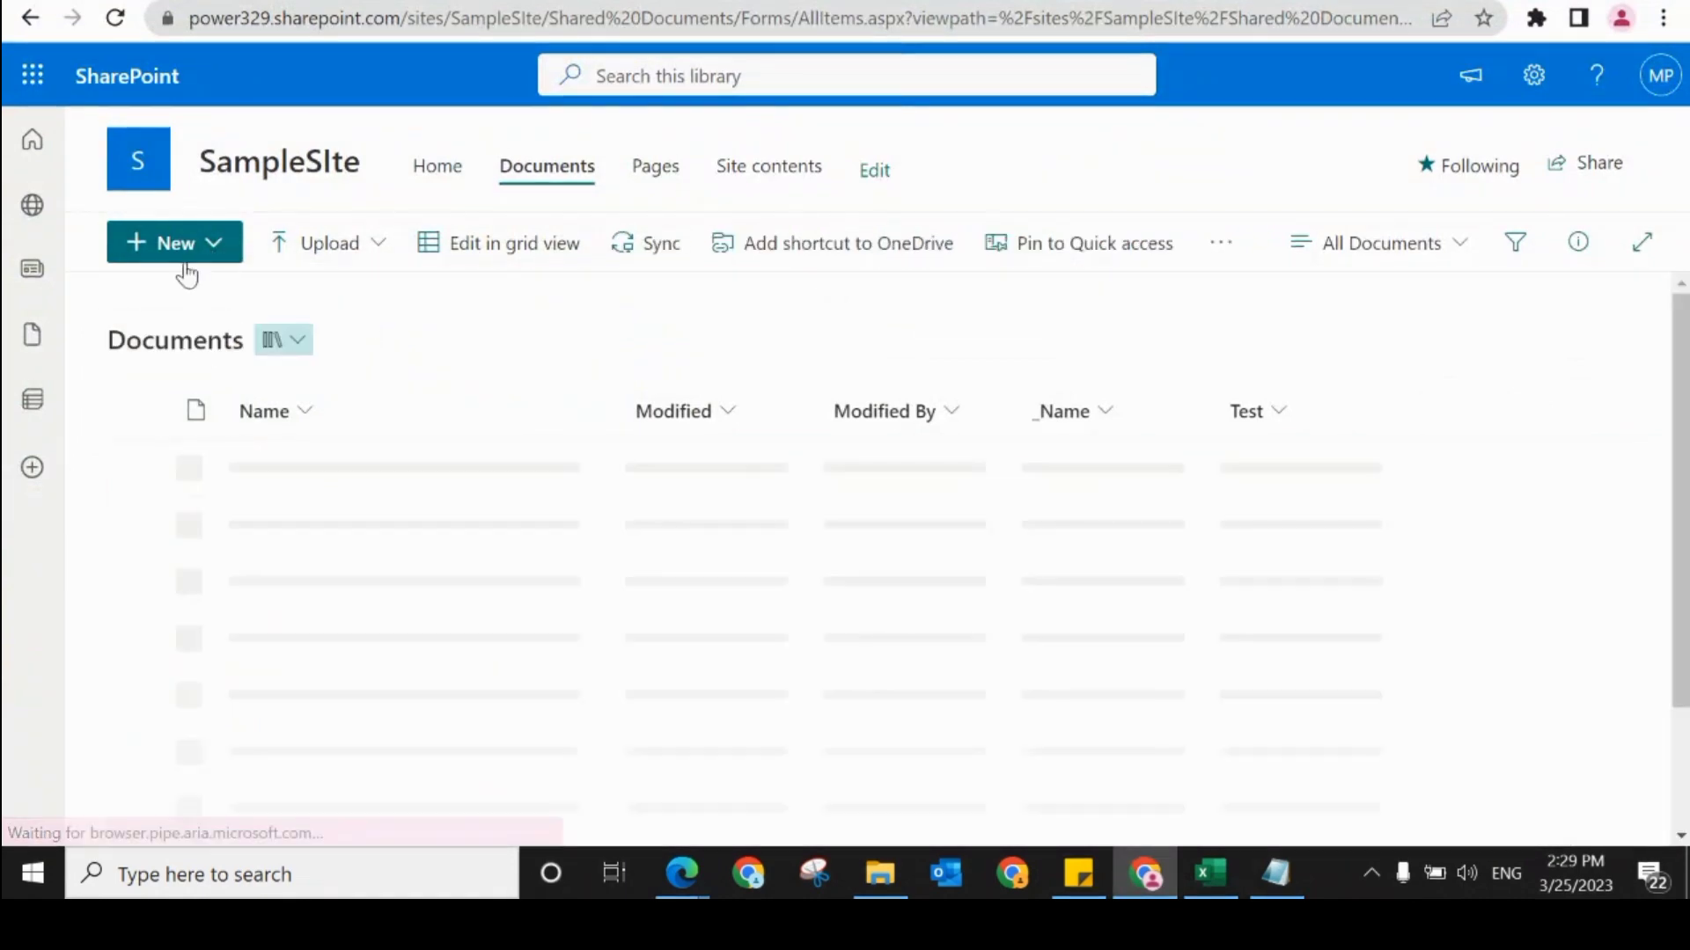
pyautogui.click(176, 242)
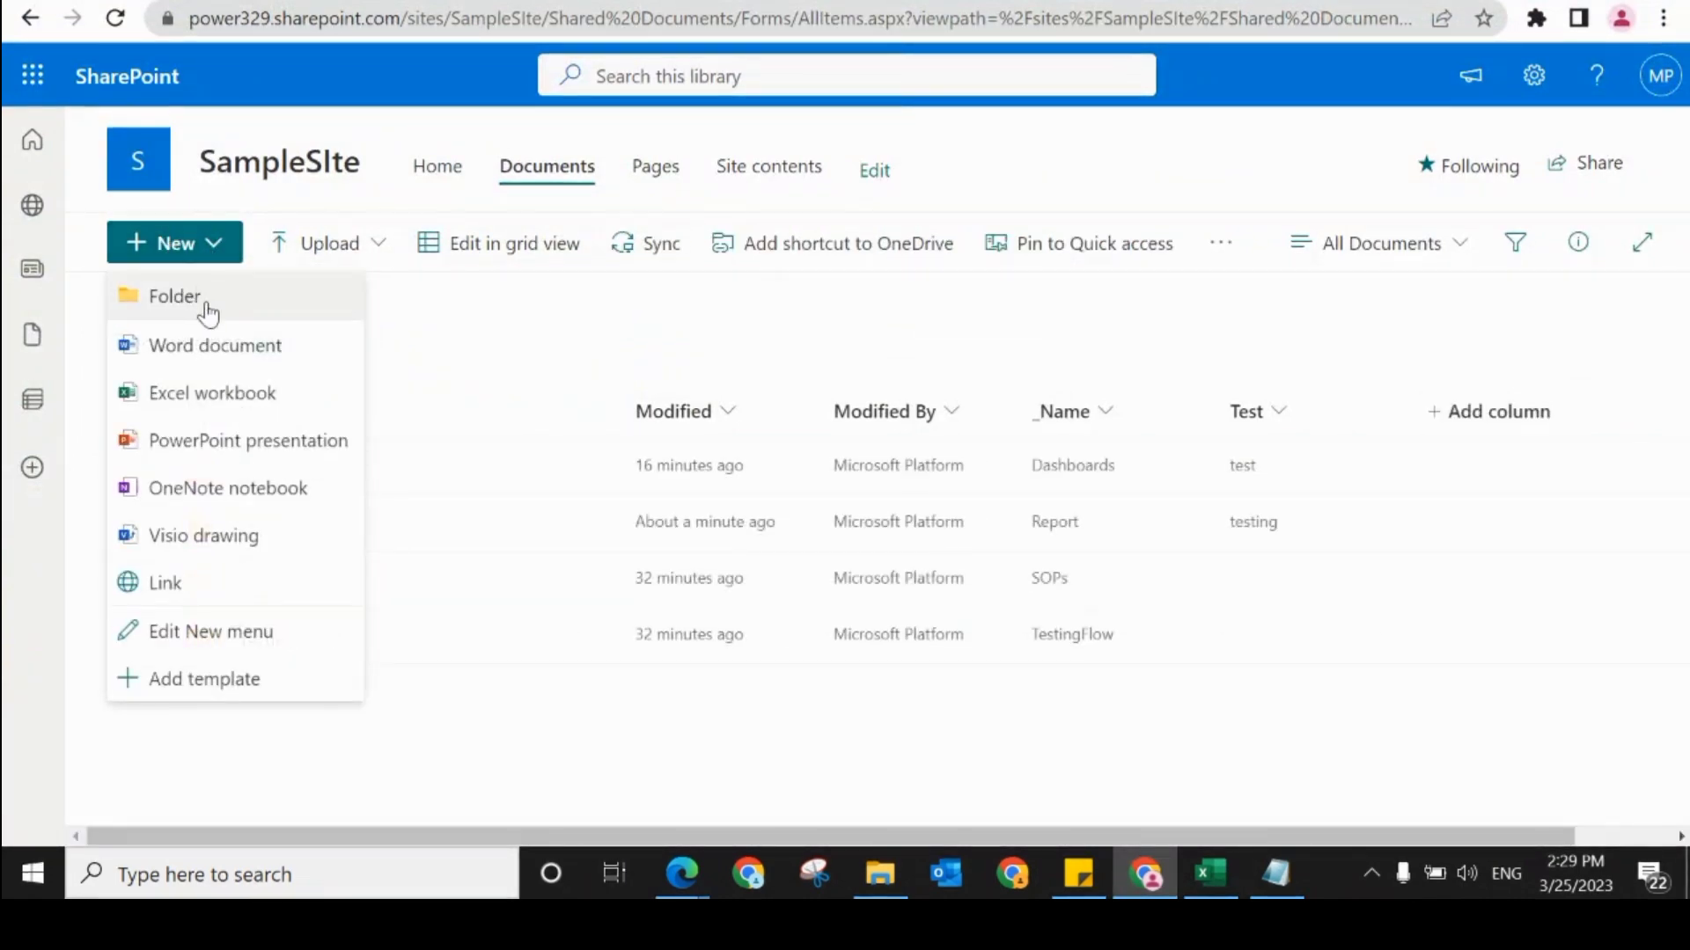
pyautogui.click(204, 299)
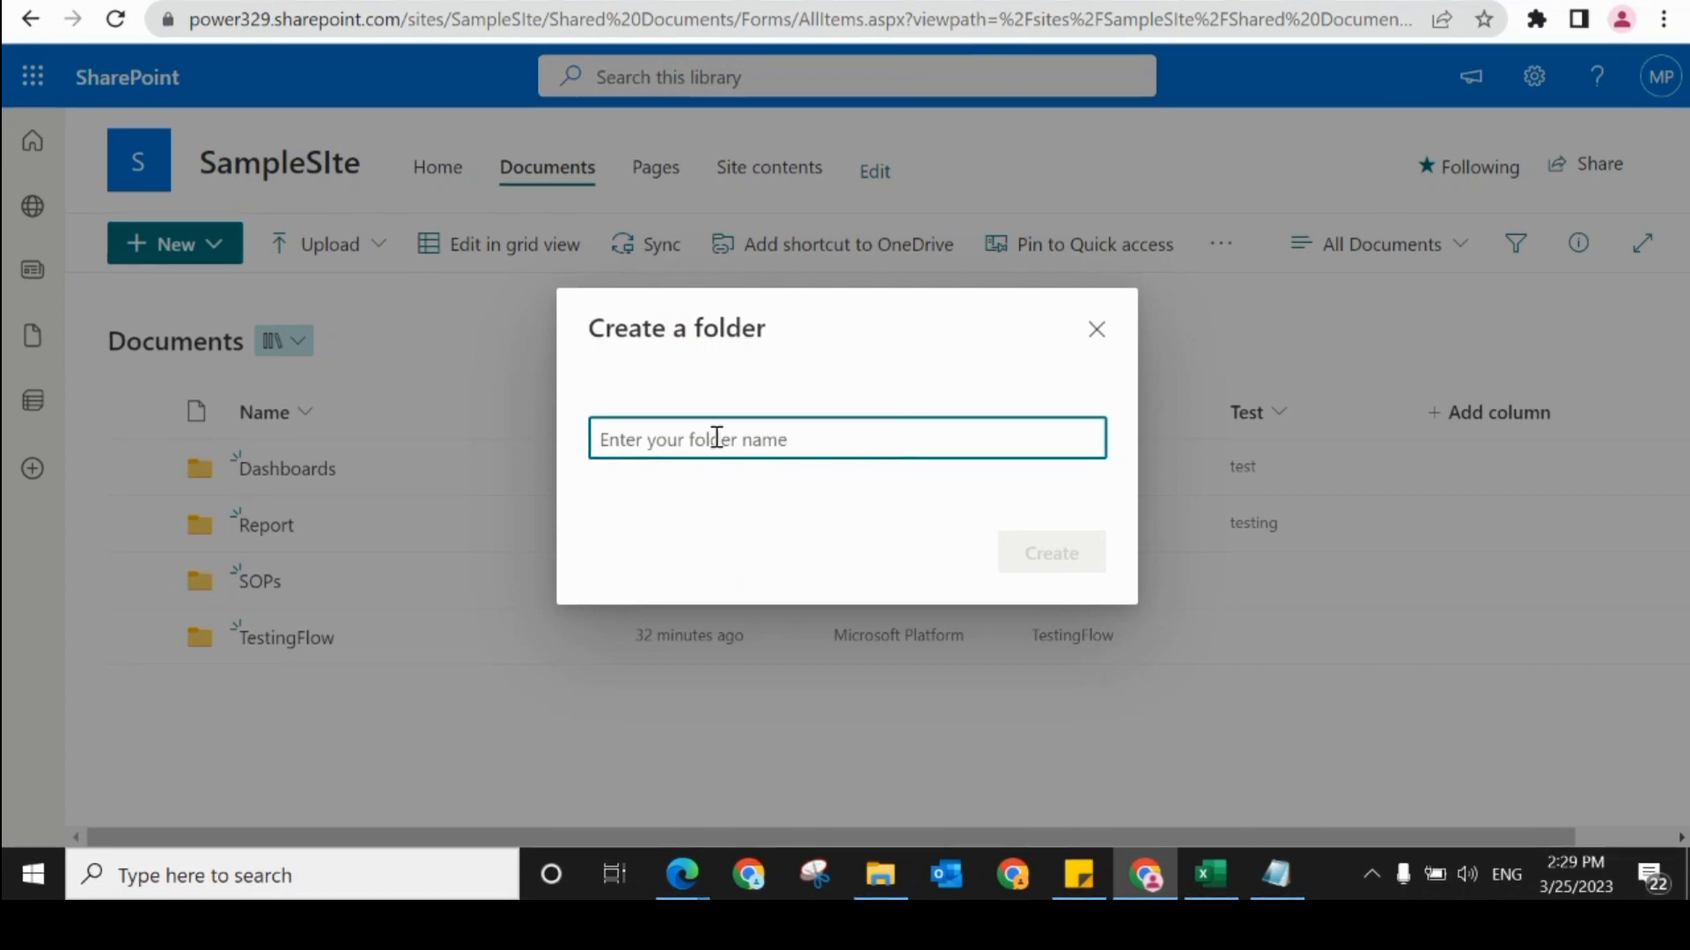
pyautogui.write('Refresh Data')
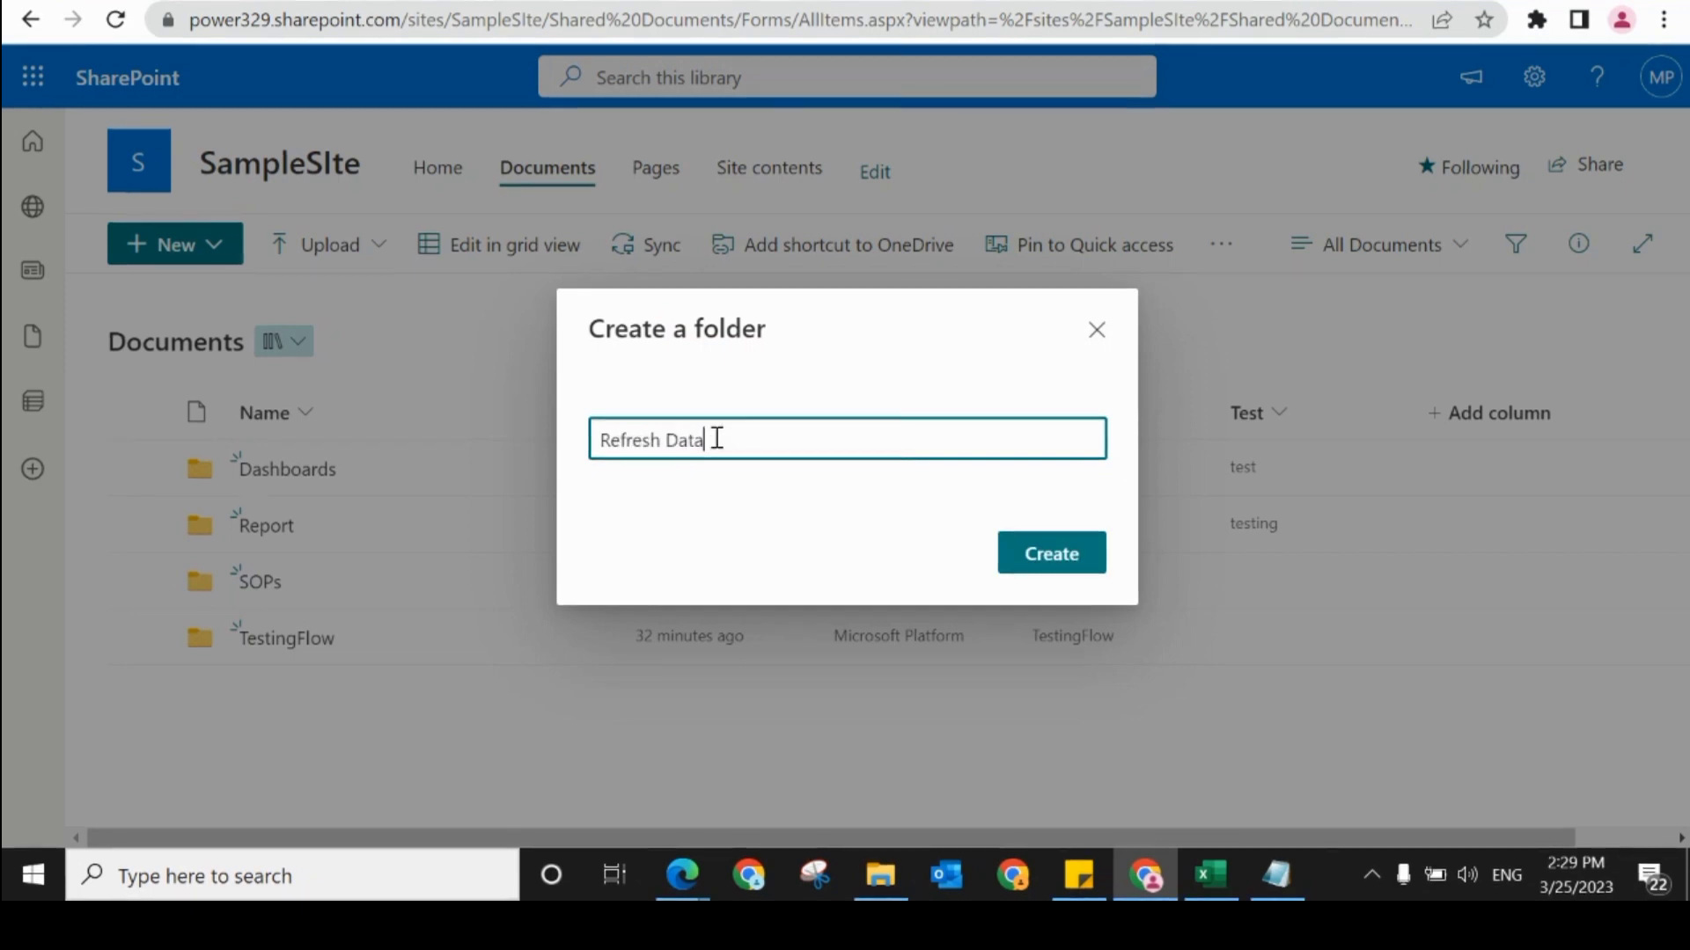
pyautogui.click(1056, 563)
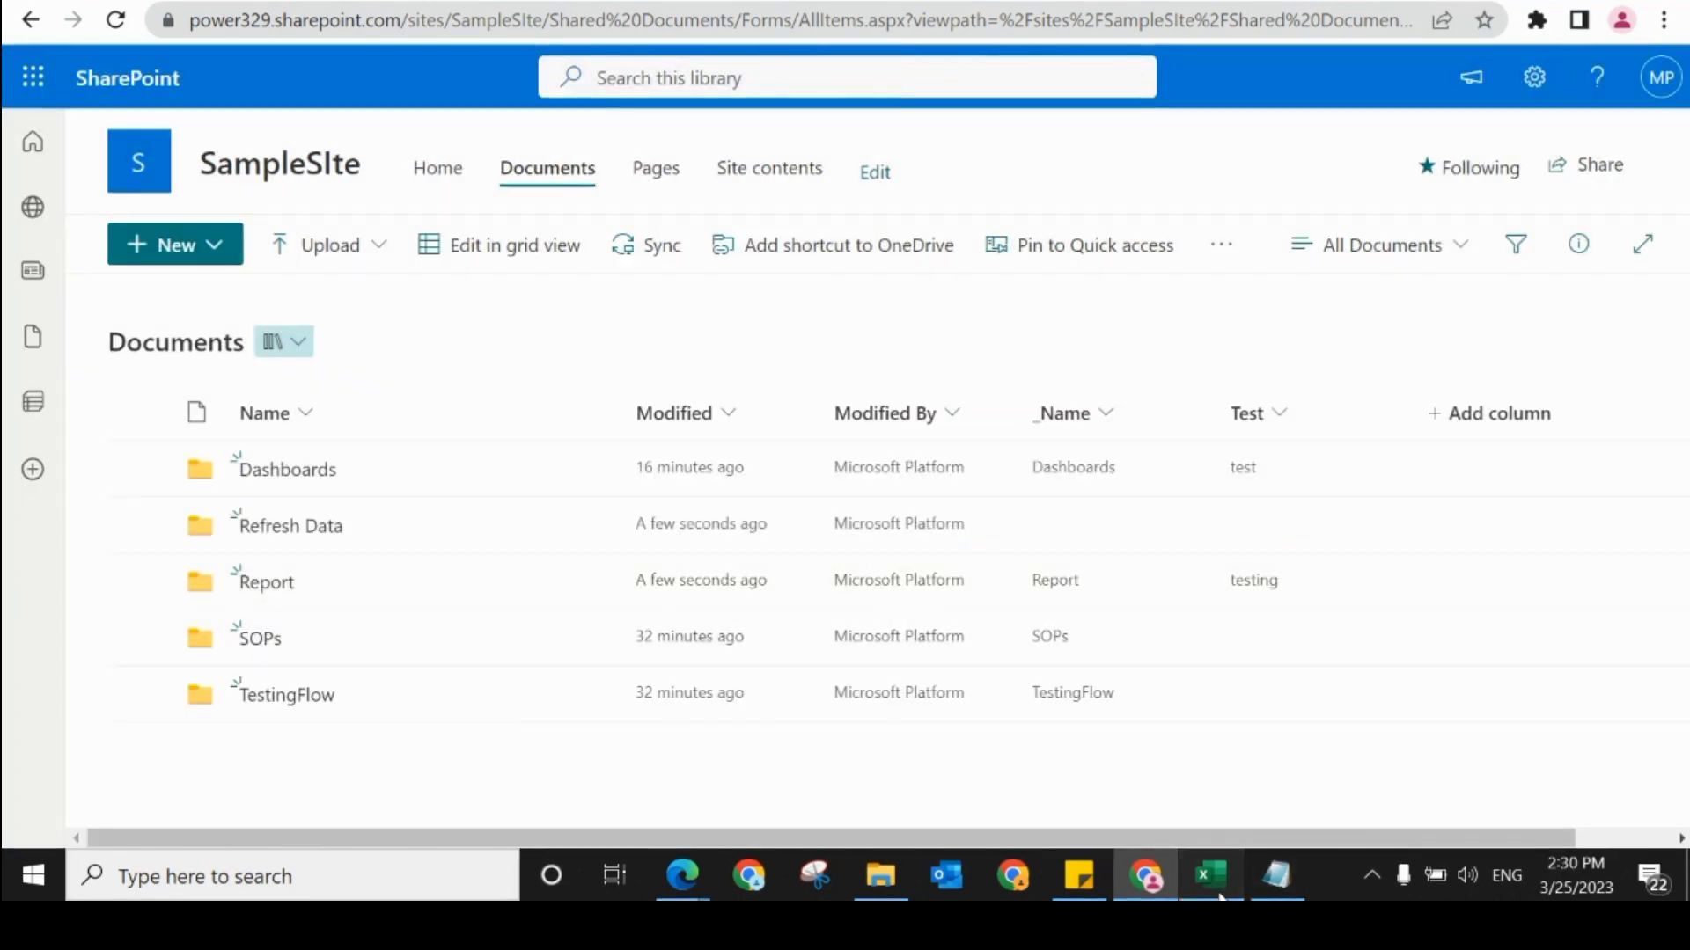
# Step: Switch back to Excel and refresh the Documents (3) table twice to pull in the new folder and its name
pyautogui.click(1214, 880)
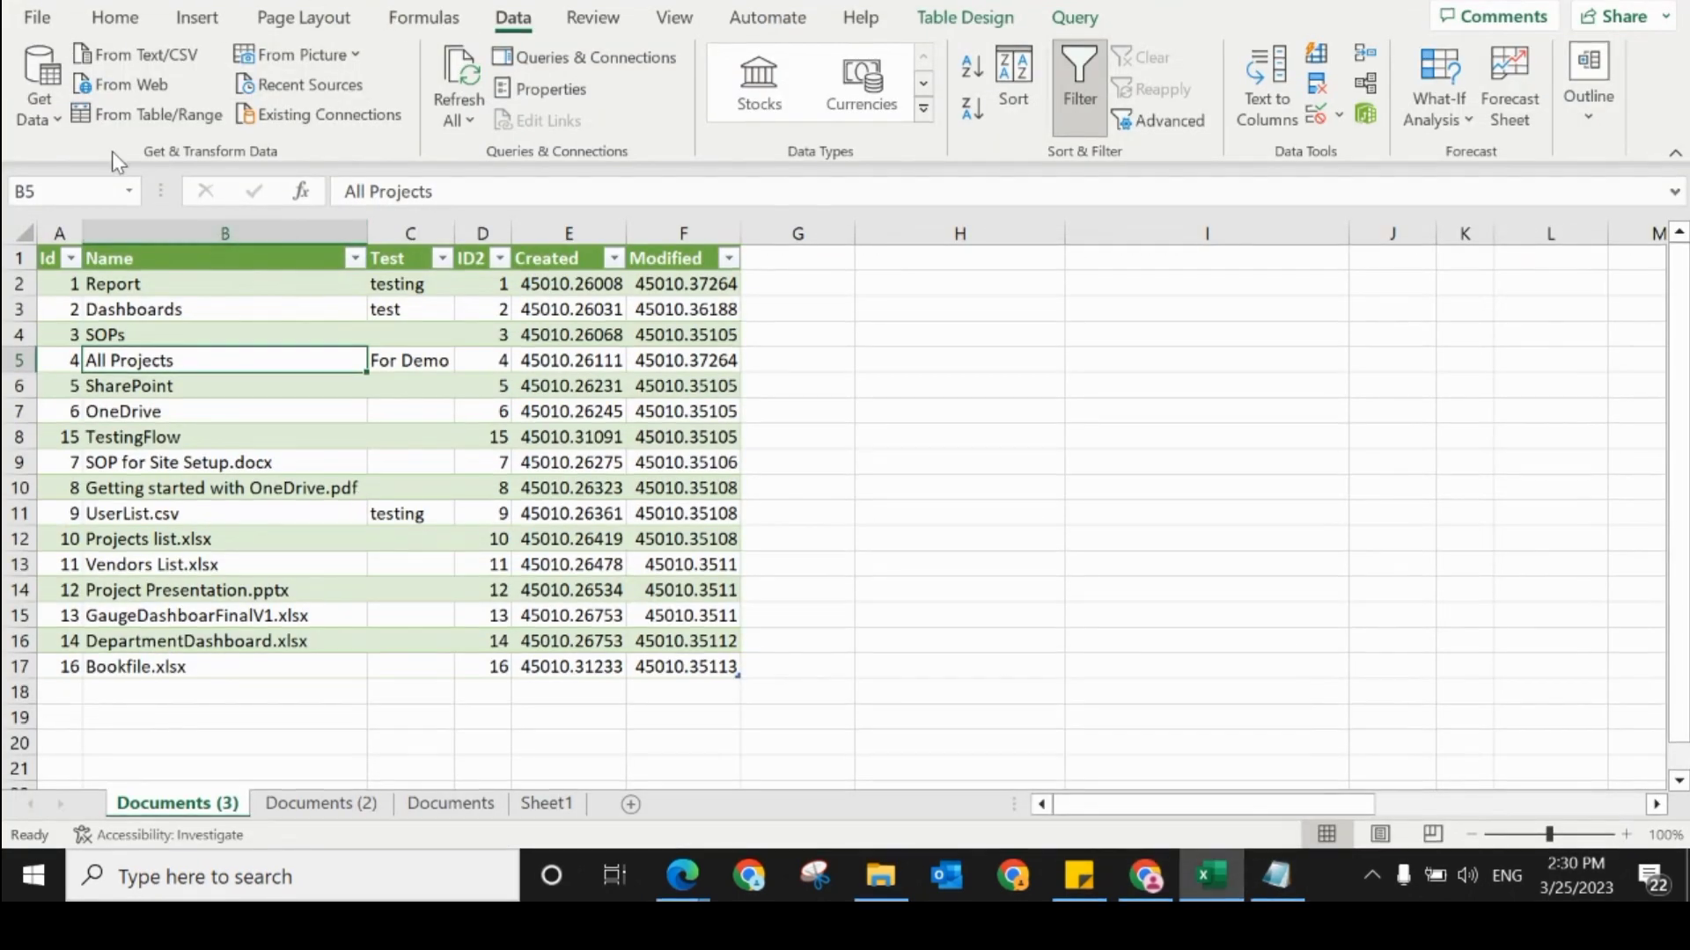
pyautogui.click(466, 120)
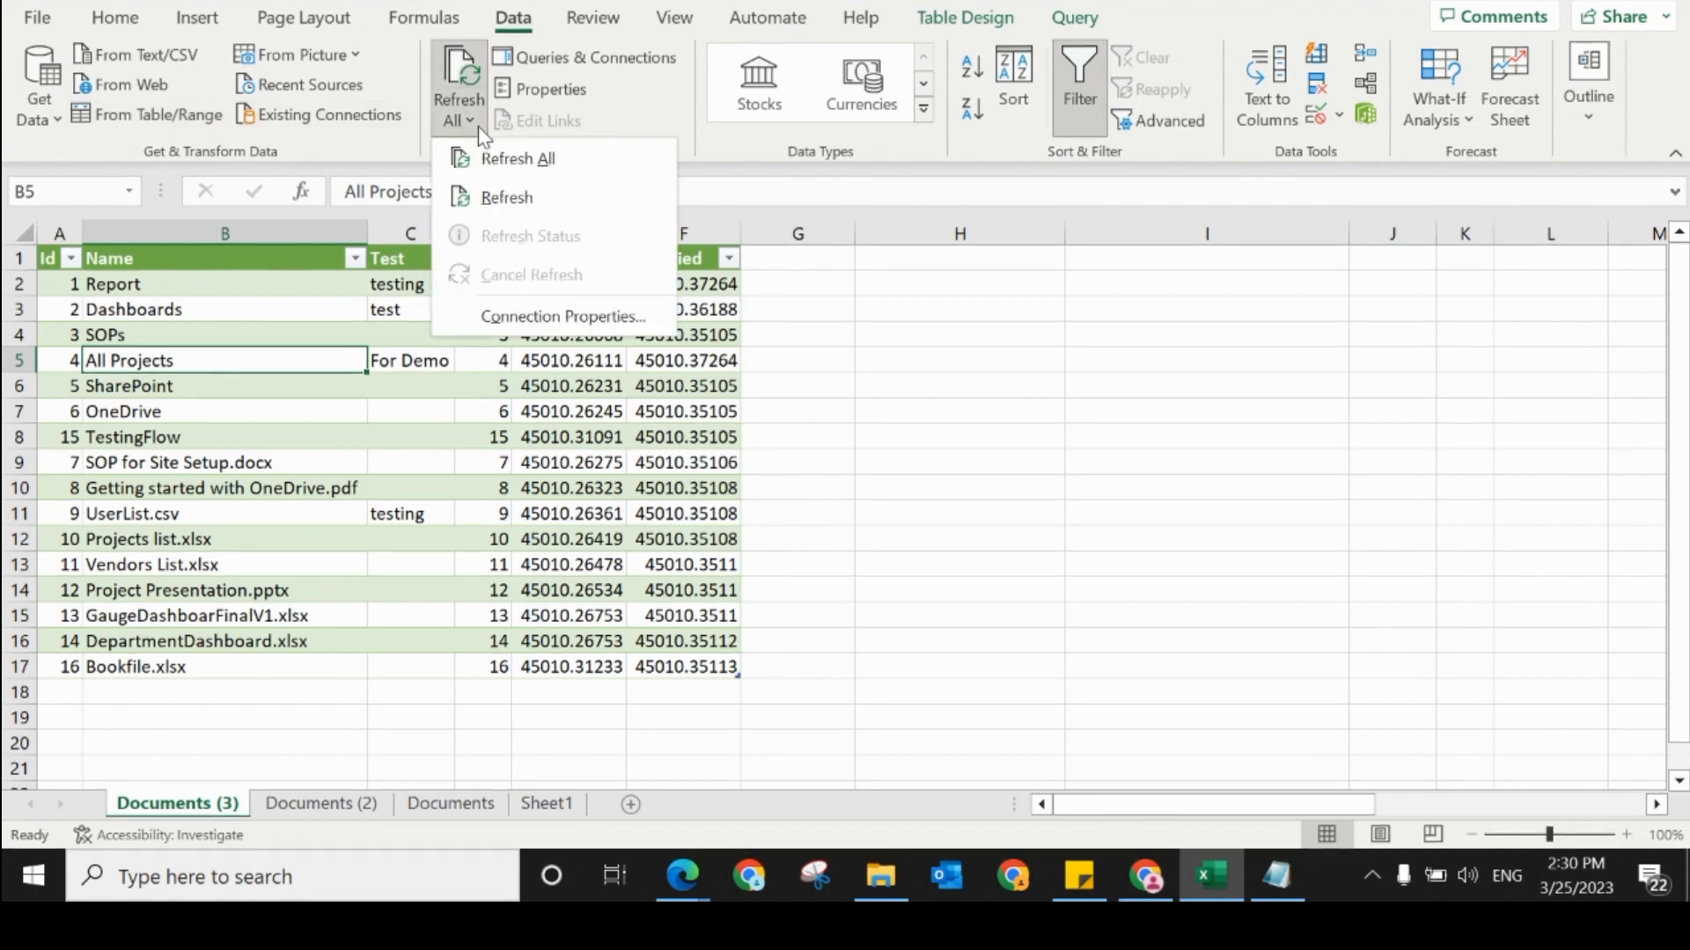
pyautogui.click(522, 199)
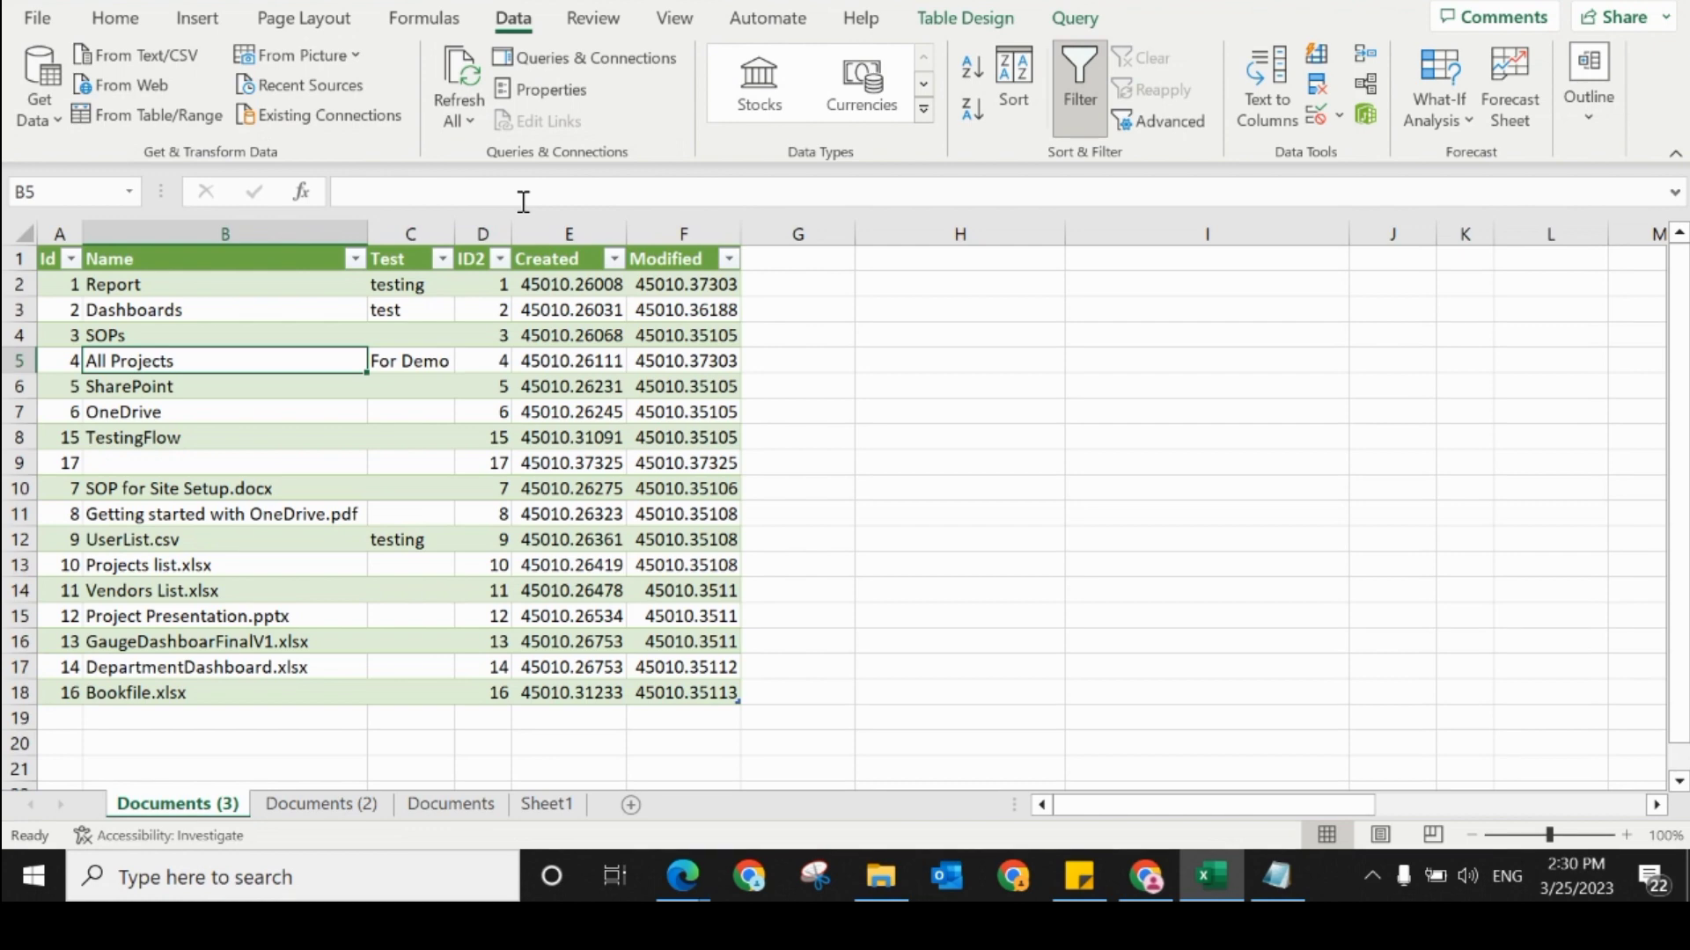
pyautogui.click(466, 121)
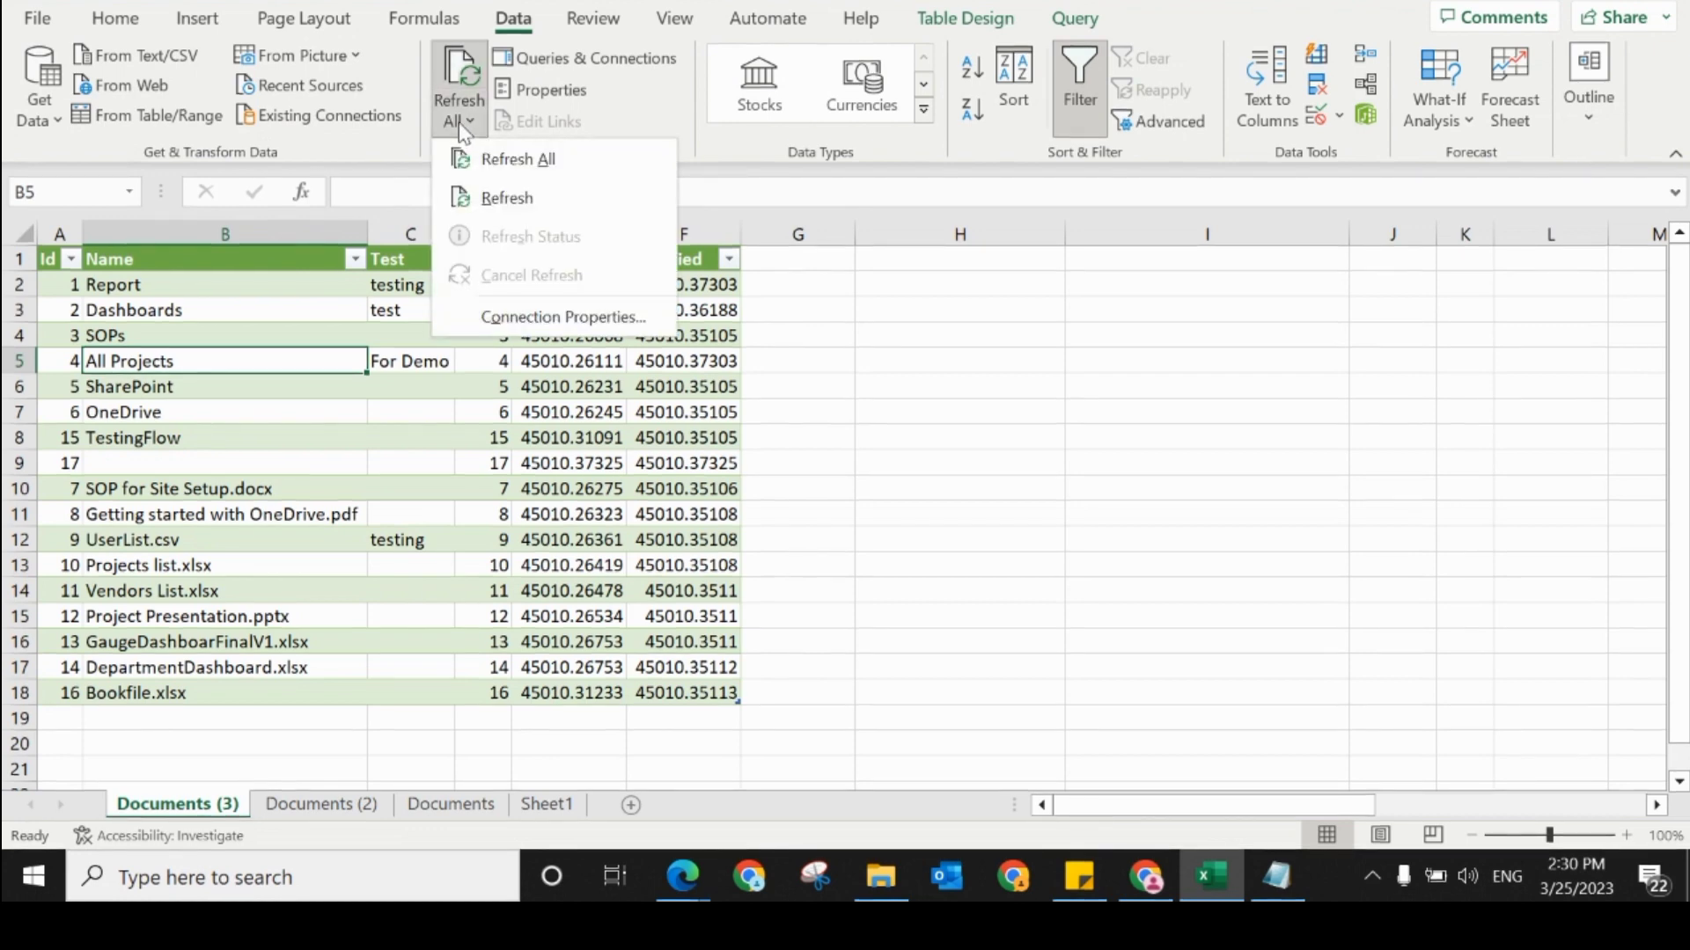
pyautogui.click(486, 195)
pyautogui.click(167, 463)
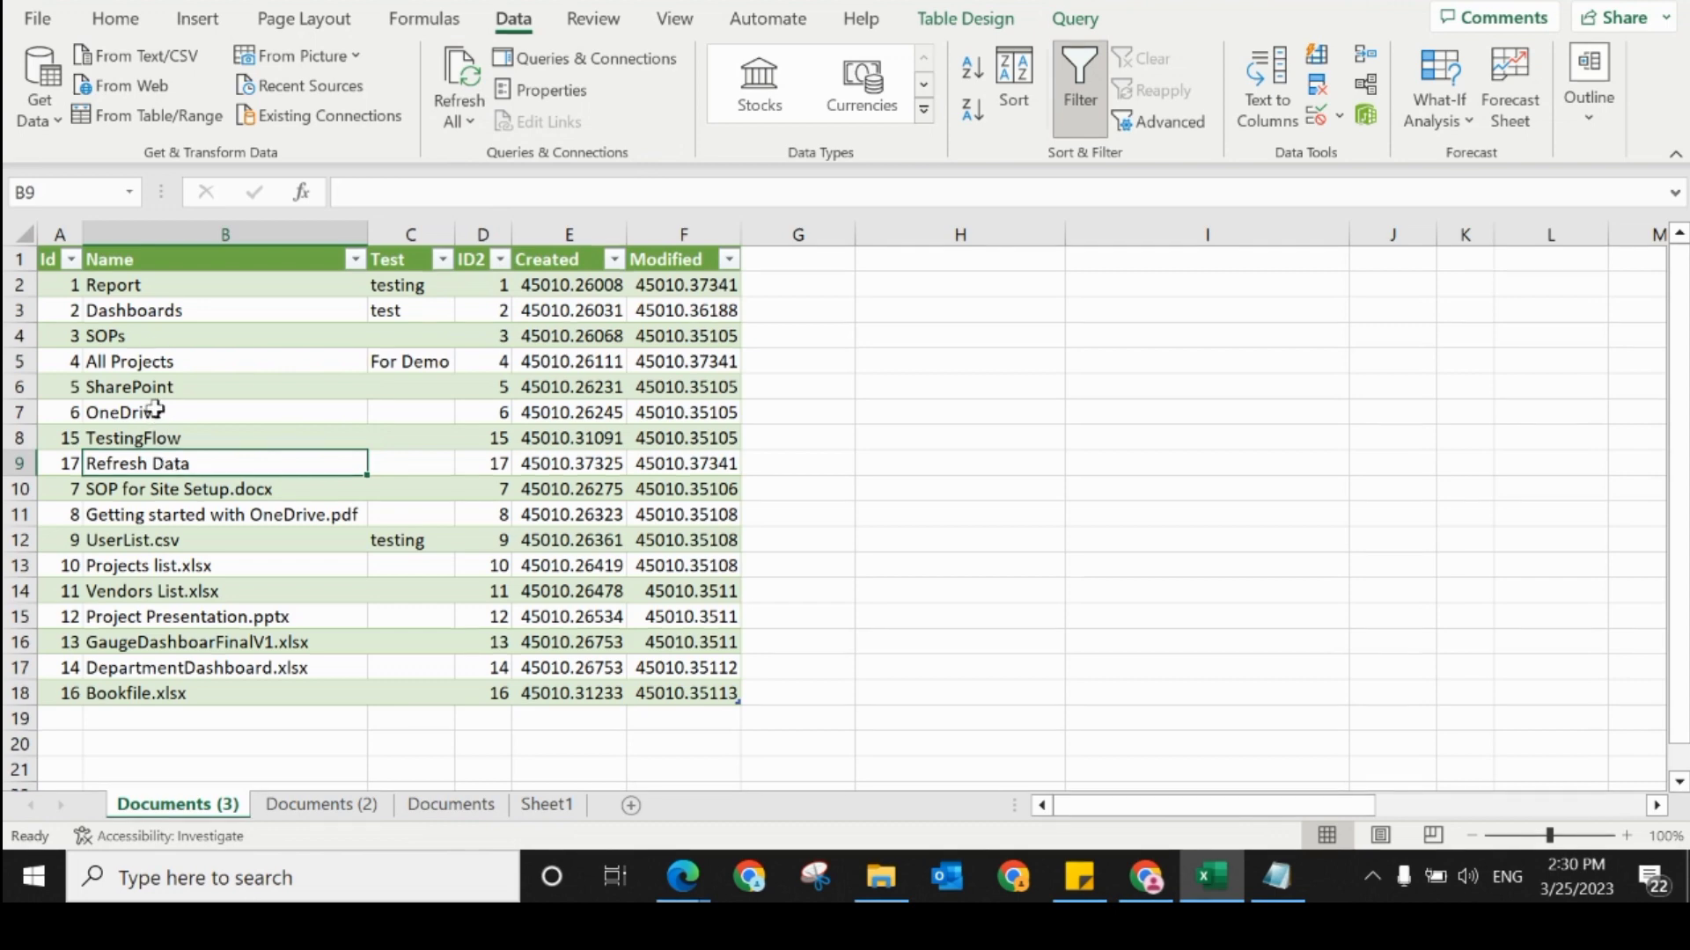
# Step: Examine the refreshed table's Id and Name entries, checking the Refresh Data row against the other folders and files
pyautogui.click(127, 486)
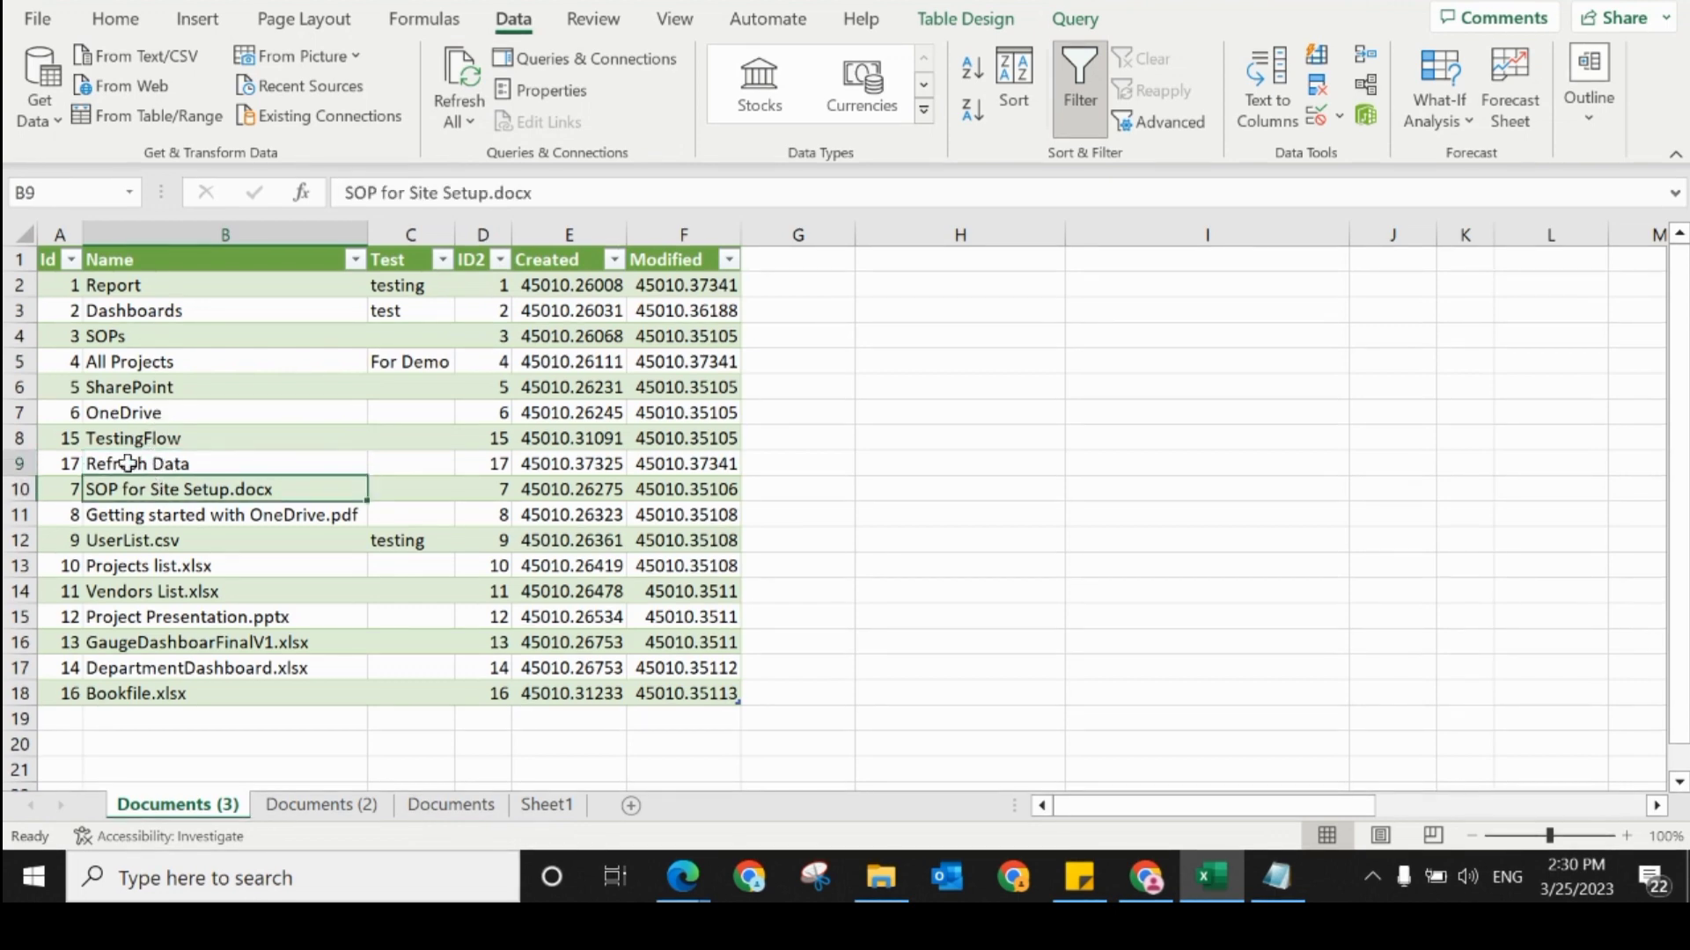
pyautogui.click(128, 462)
pyautogui.click(72, 469)
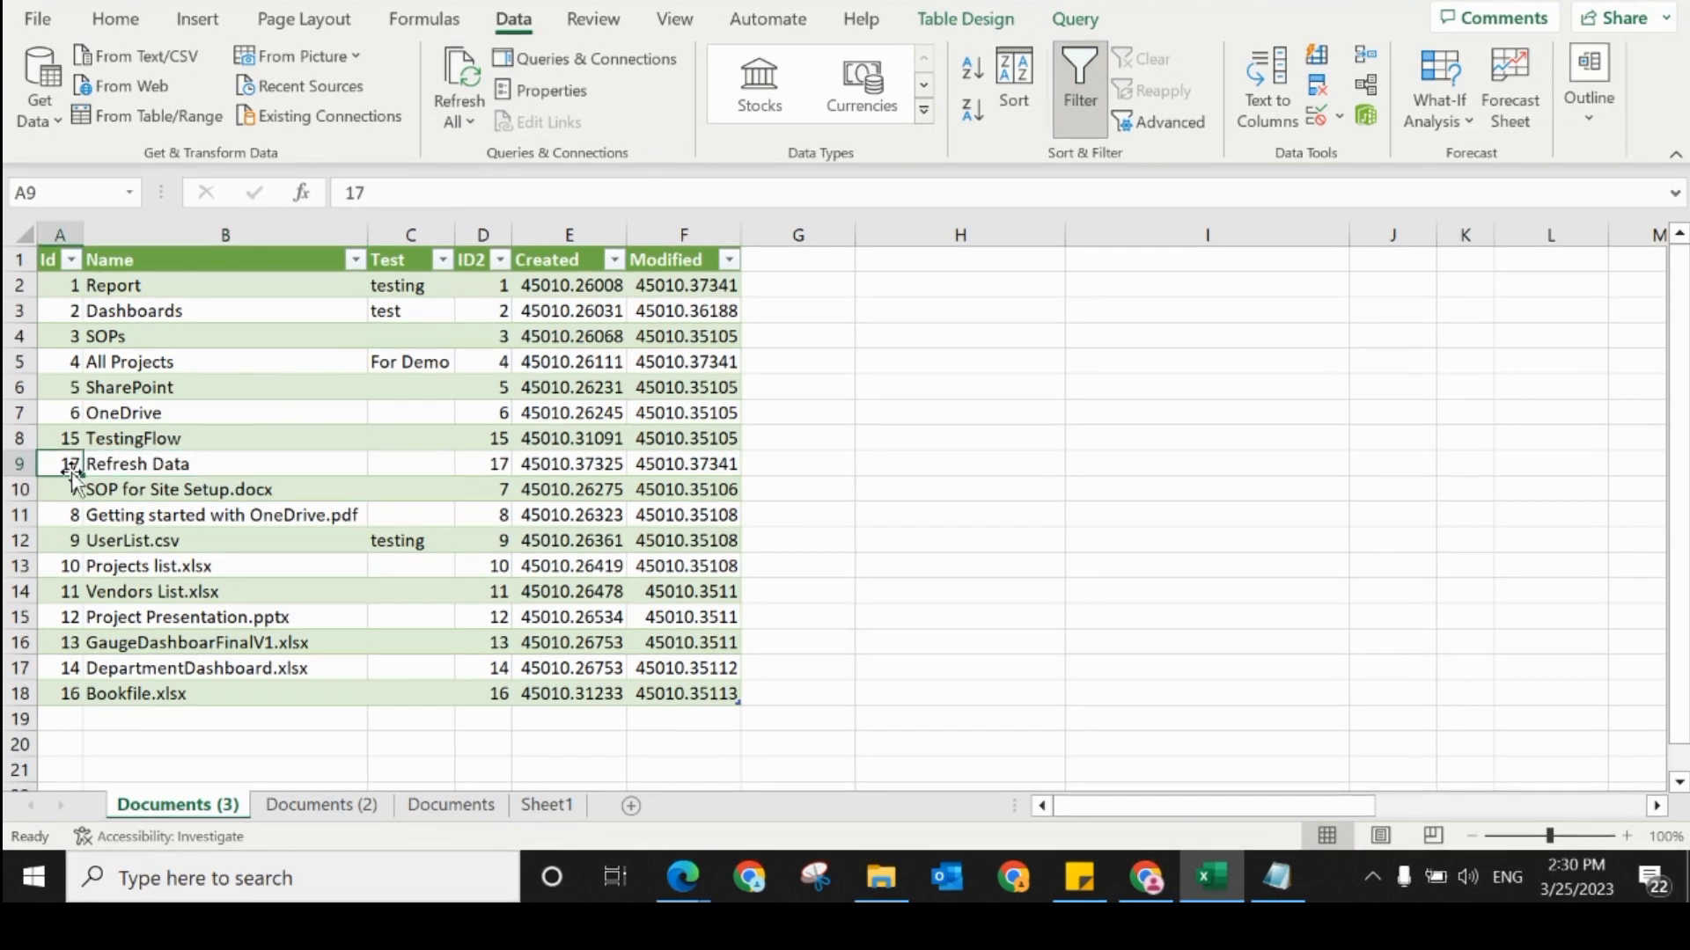
pyautogui.click(128, 464)
pyautogui.click(131, 489)
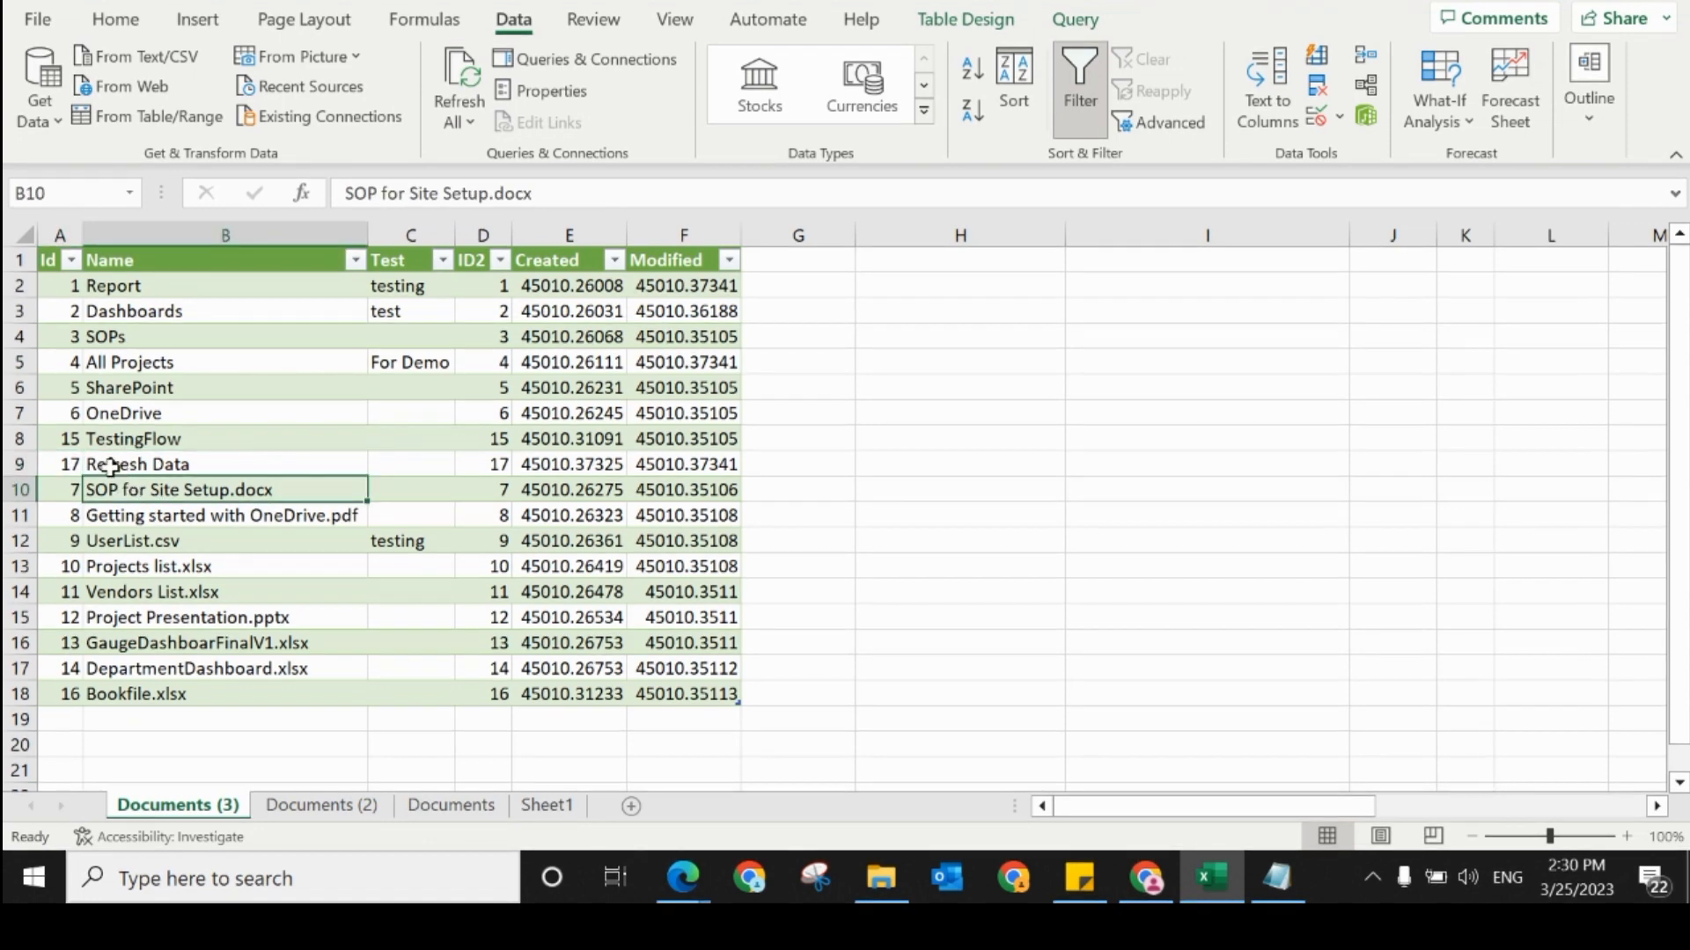
pyautogui.click(166, 467)
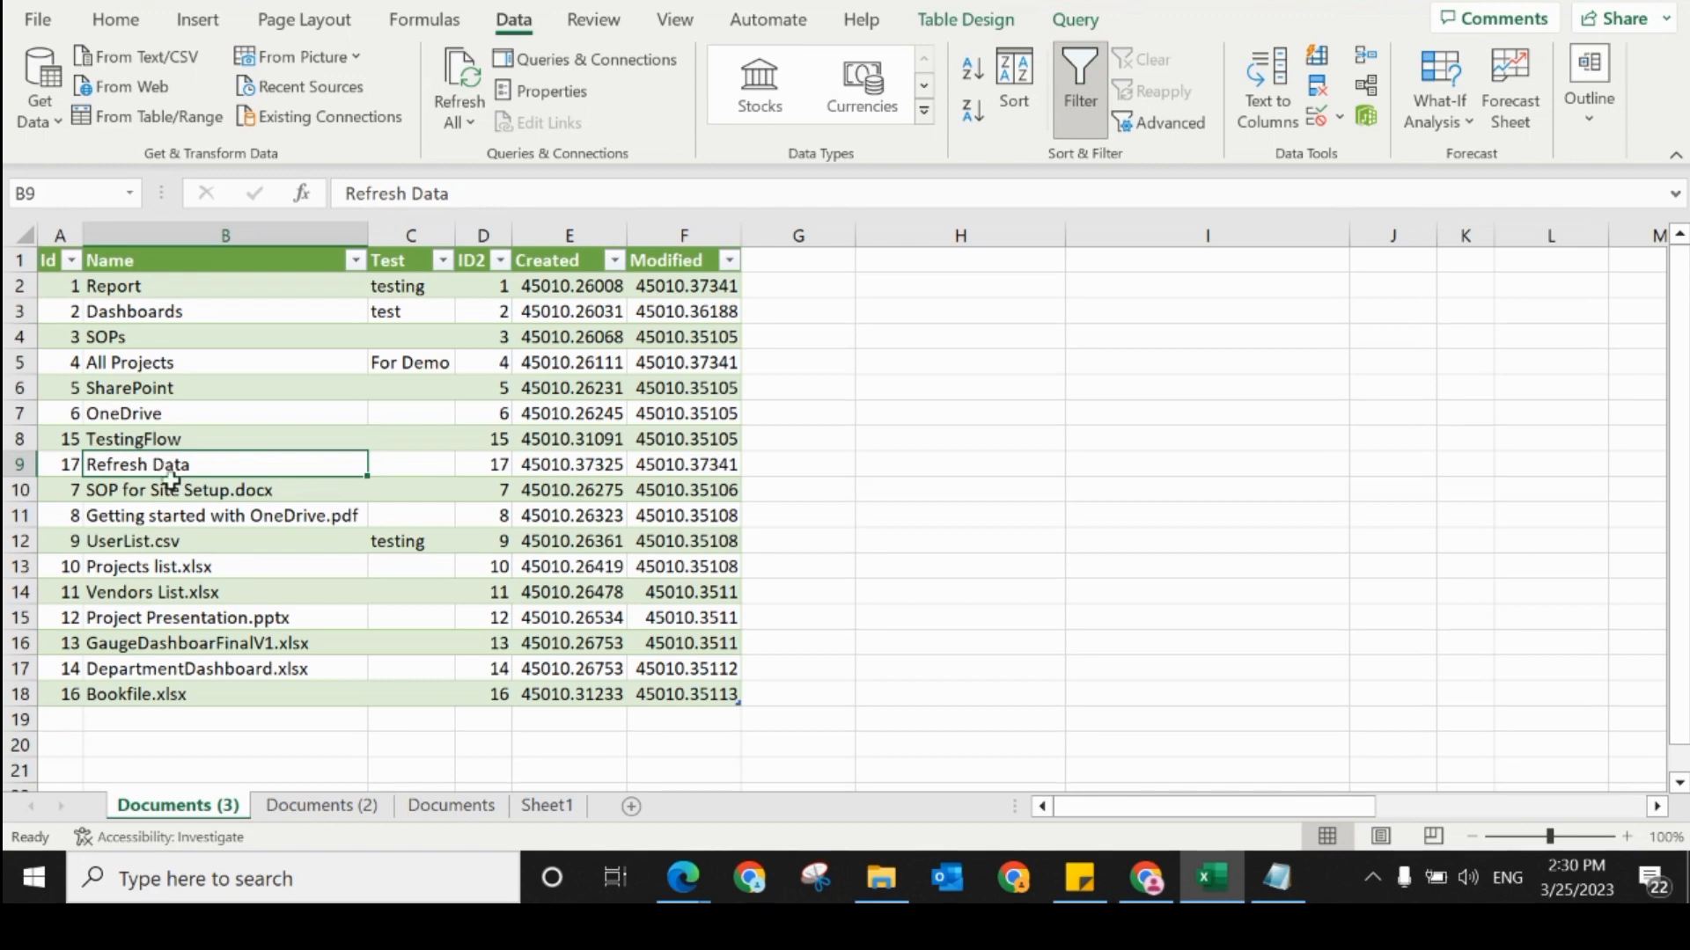
pyautogui.click(175, 491)
pyautogui.click(159, 464)
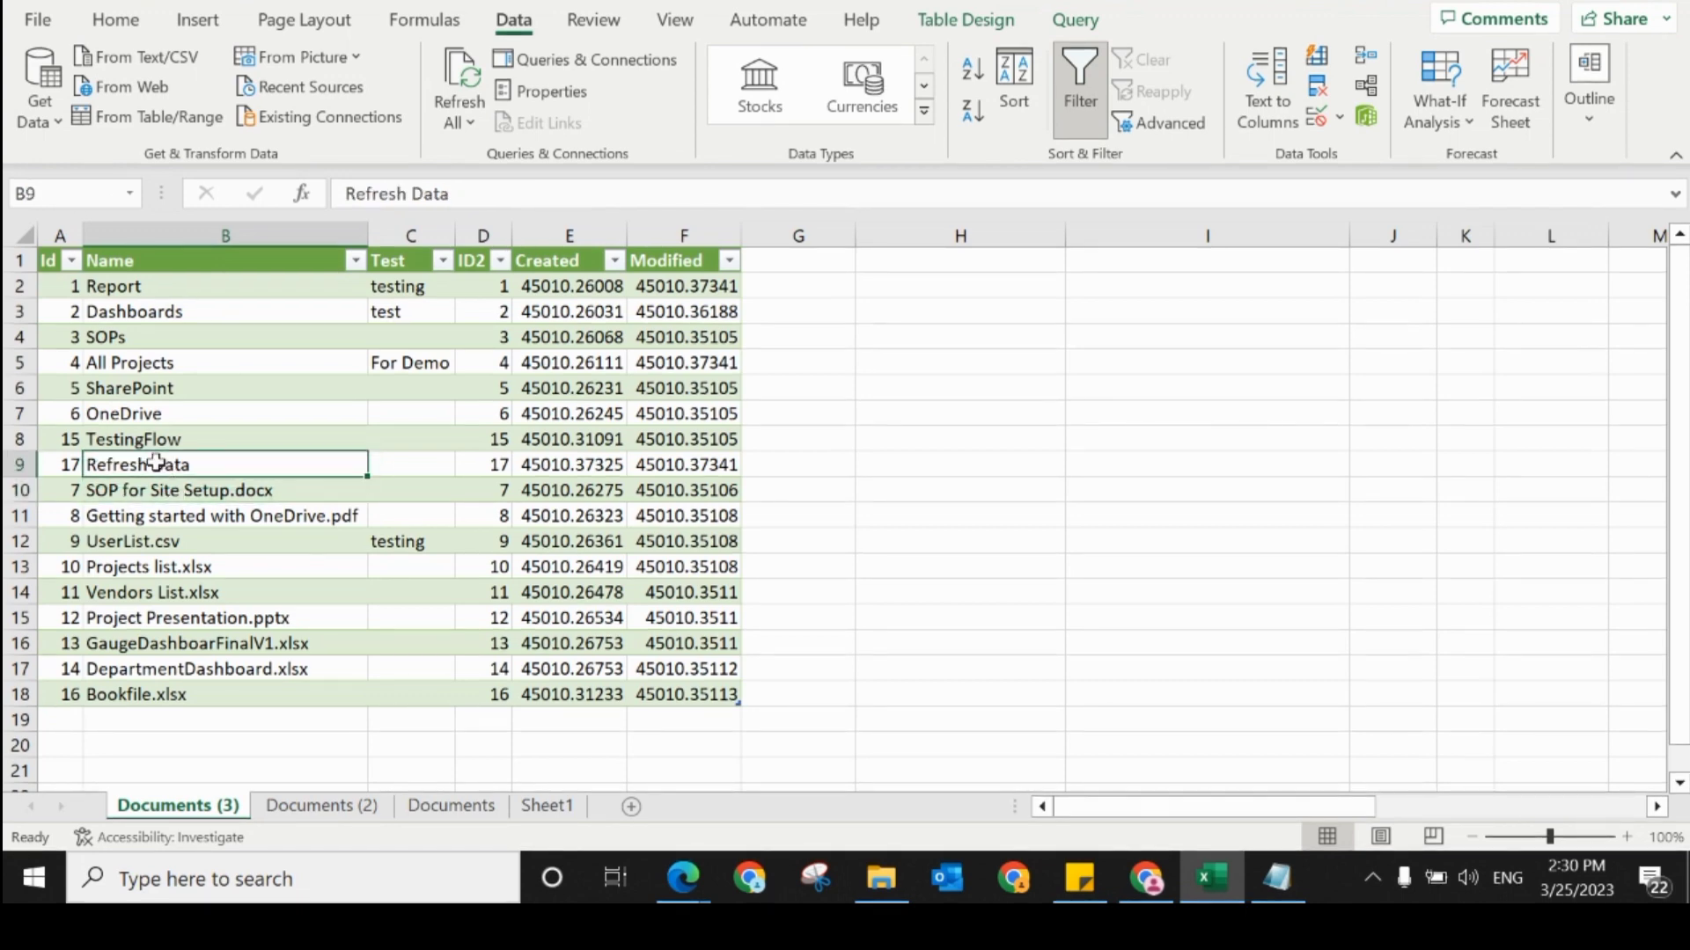
pyautogui.click(141, 435)
pyautogui.click(129, 412)
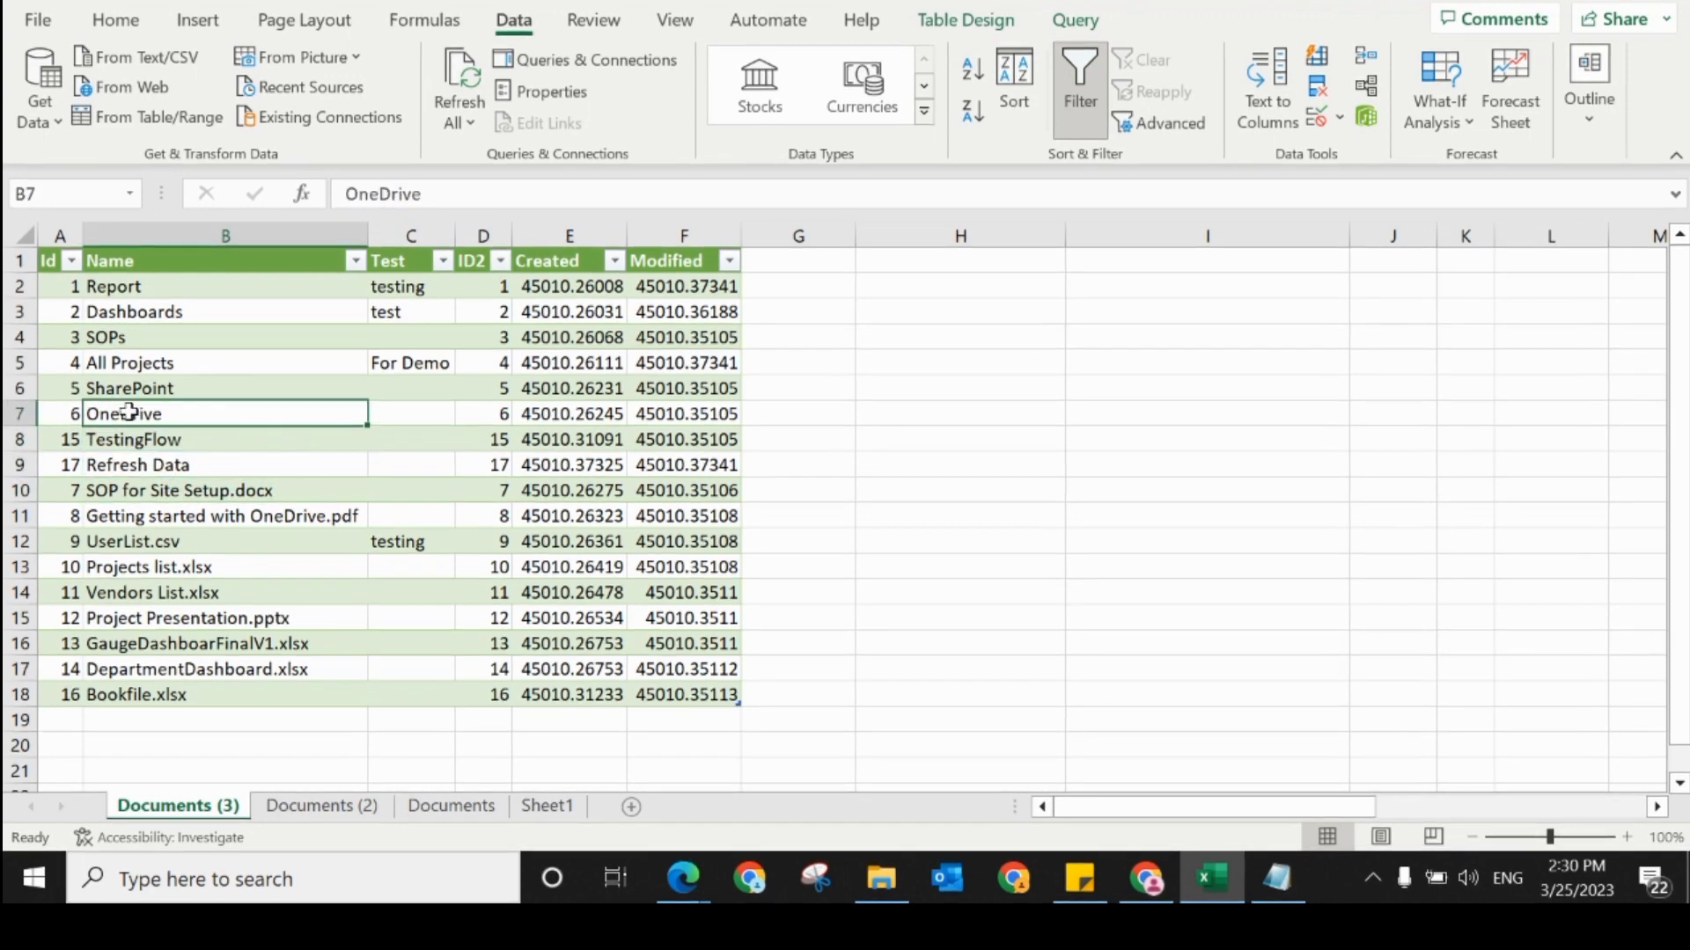
pyautogui.click(124, 362)
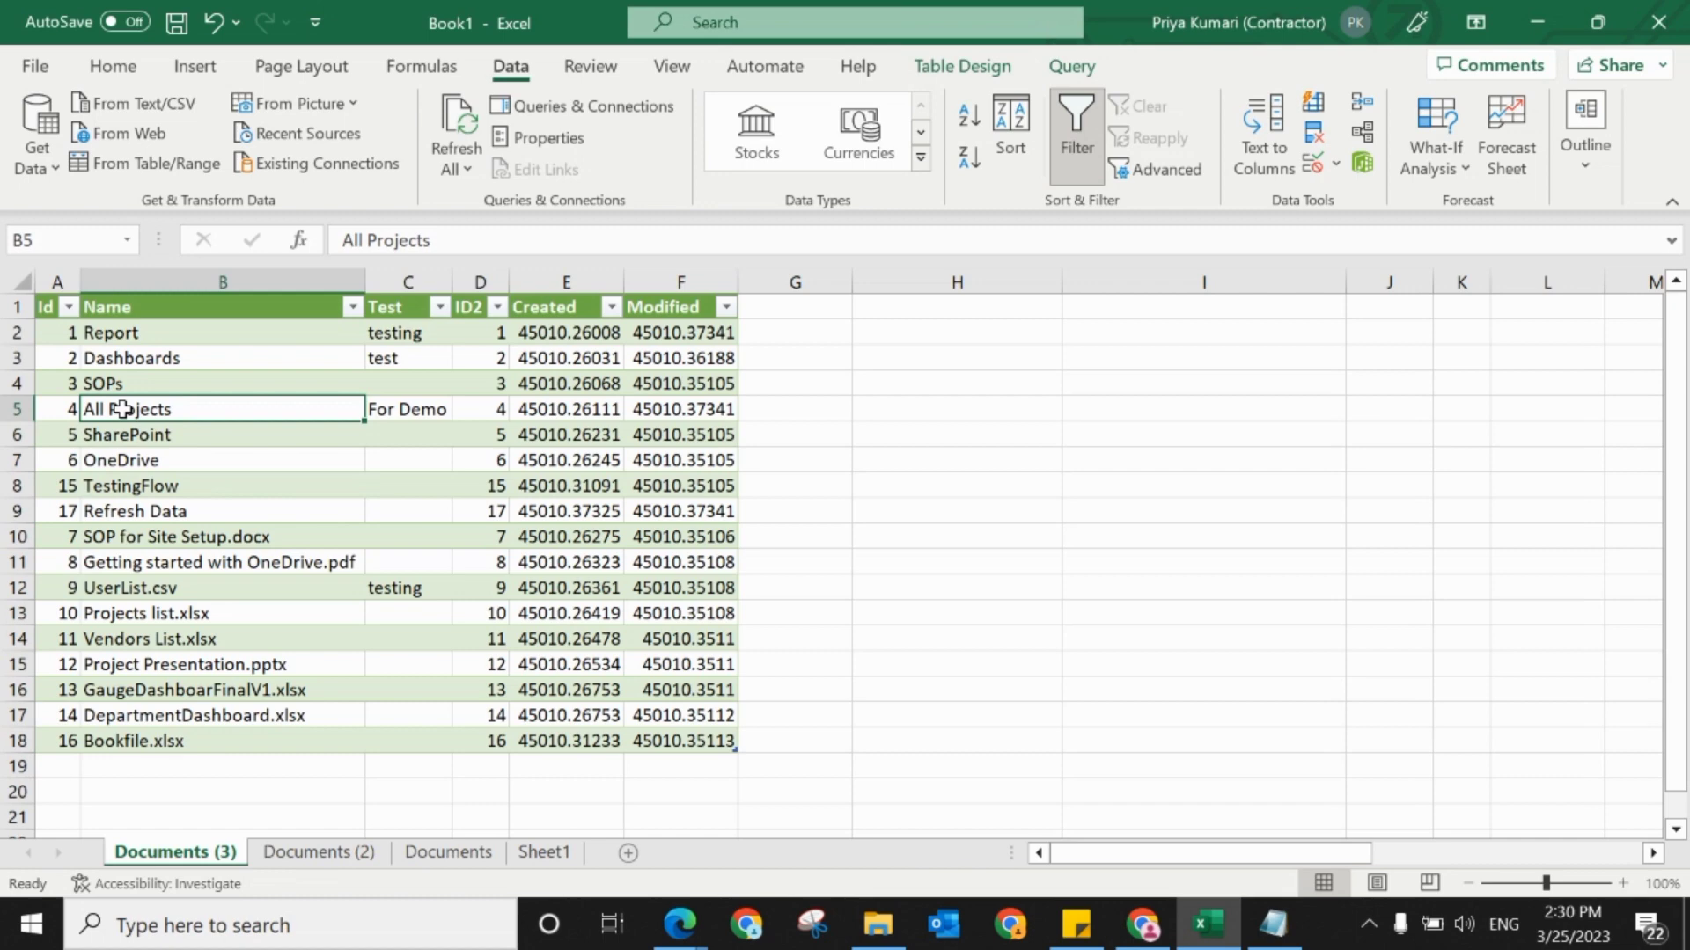
pyautogui.click(176, 741)
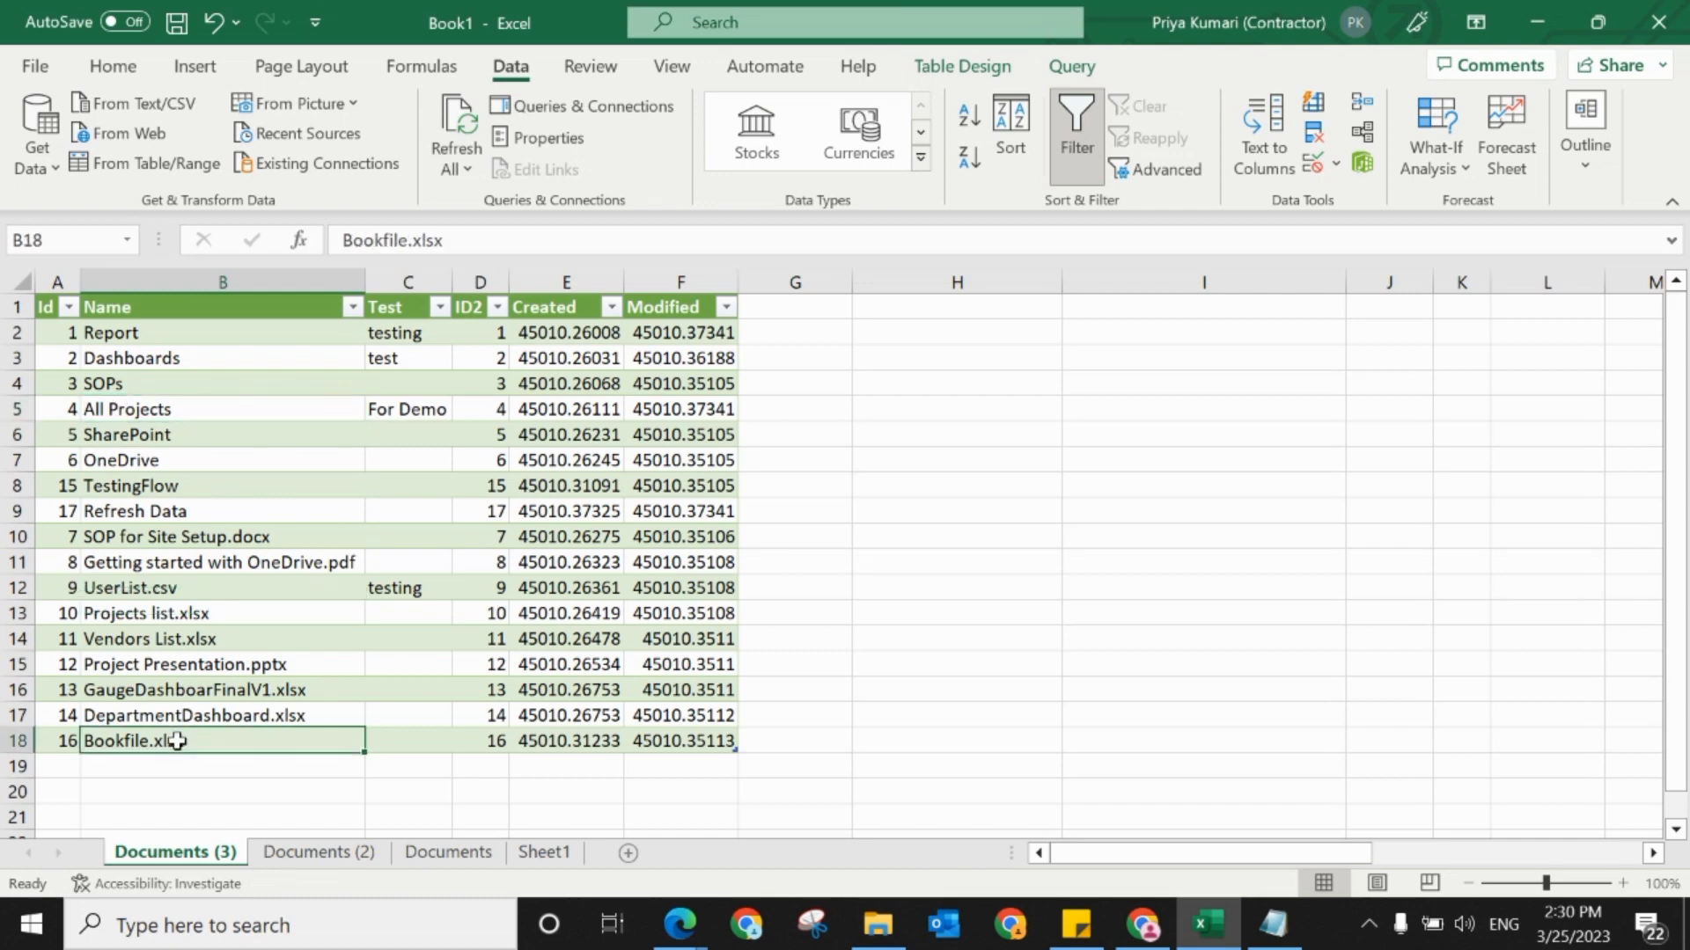